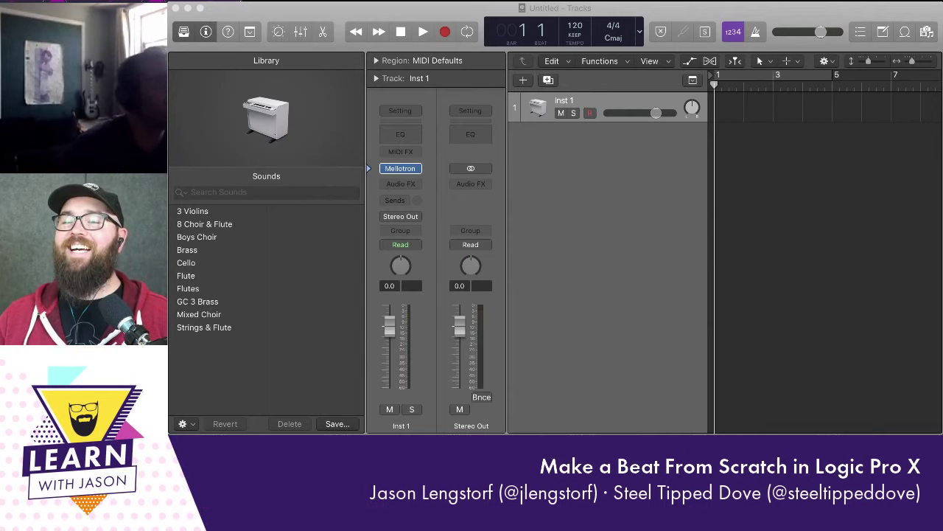
Hide the Library pane so the mixer and tracks area fill the window
click(183, 32)
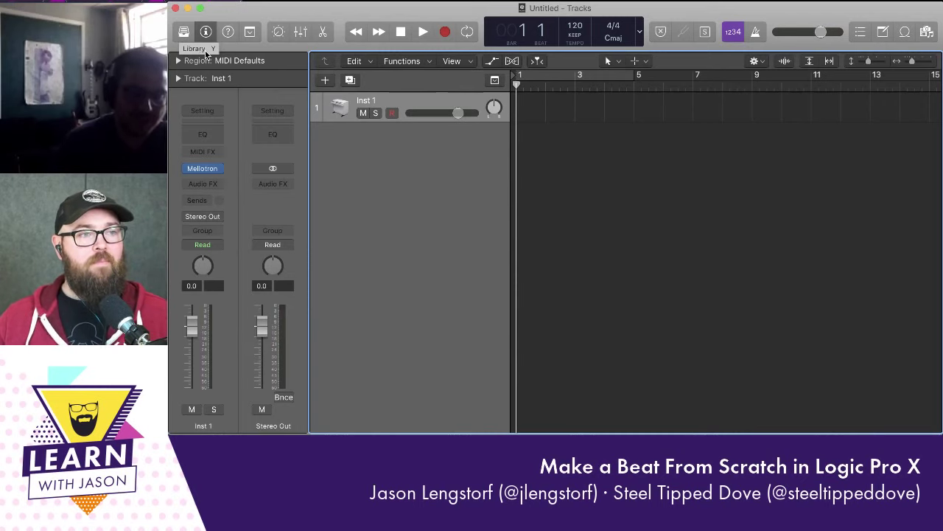
Toggle the Inspector off and back on, then lower the Stereo Out fader to about -17.2
click(206, 32)
click(206, 32)
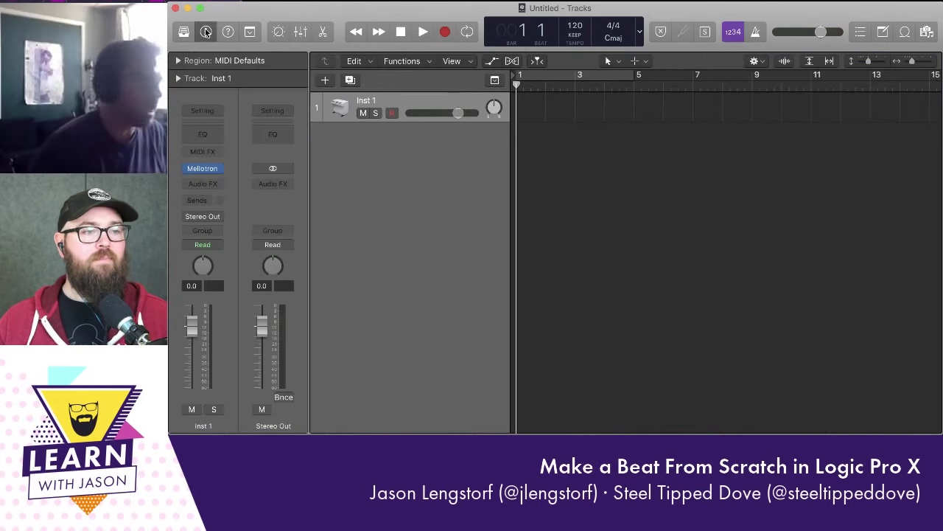
drag(262, 324, 262, 365)
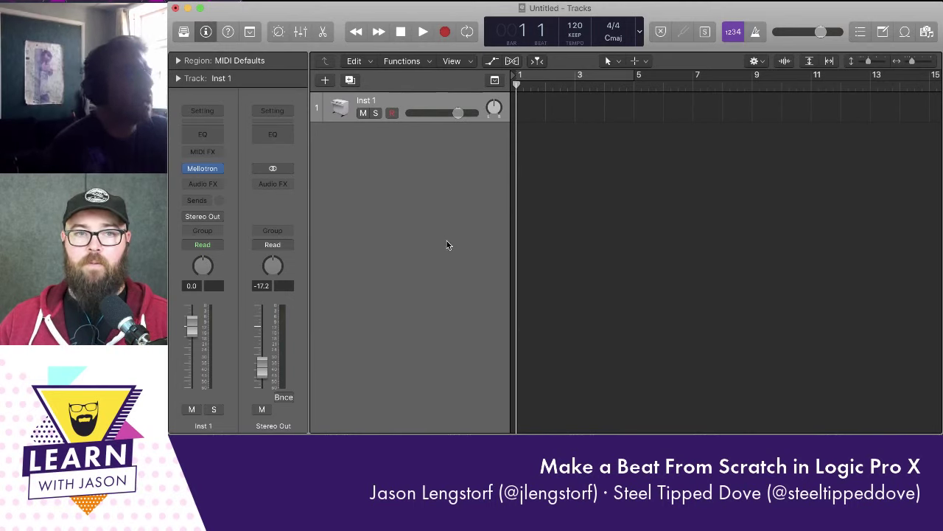
mouse_move(594, 431)
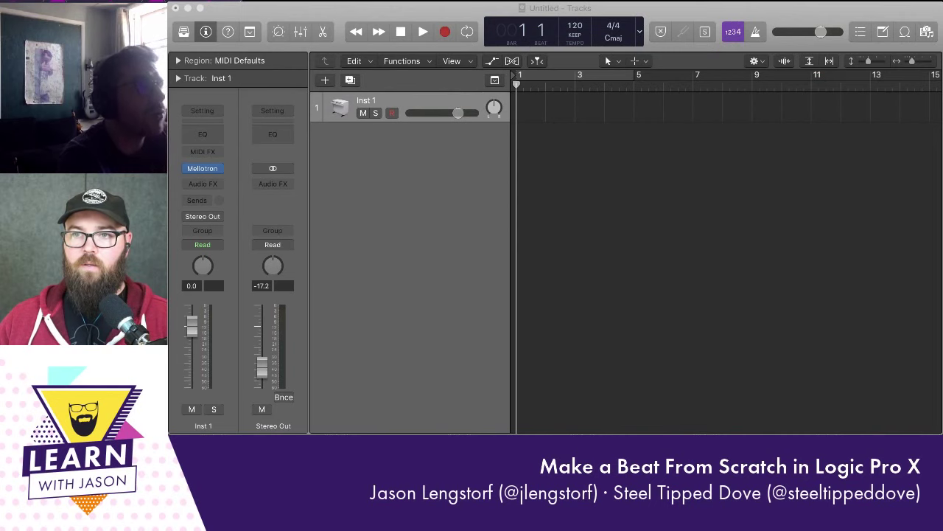
Place the Finder samples window over the project, try the bass file on Inst 1, then select drums, guitar, piano and rhodes
drag(940, 40, 478, 72)
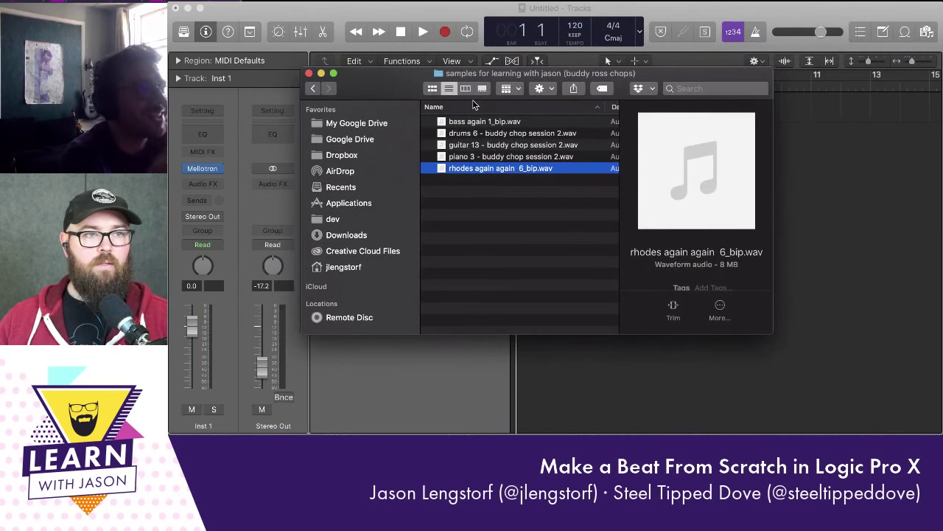
drag(408, 74, 452, 113)
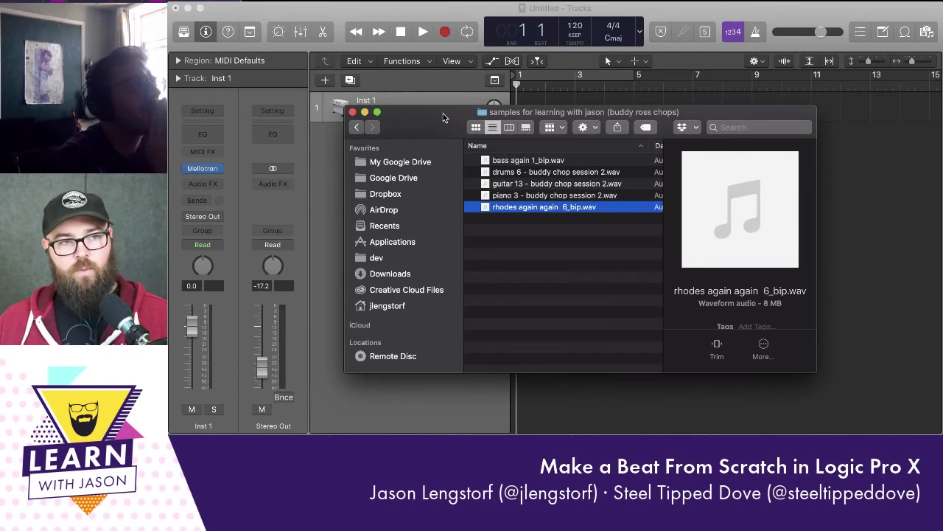
click(509, 161)
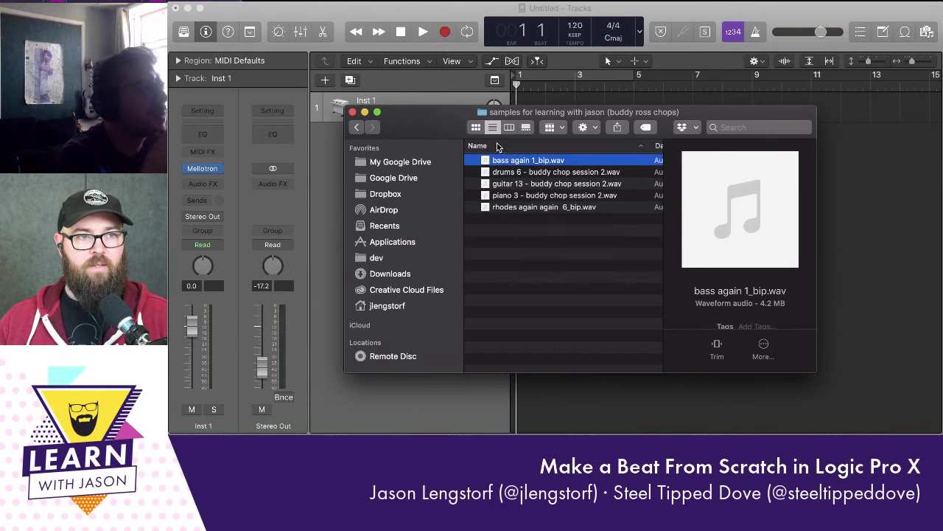
drag(447, 121, 468, 170)
drag(537, 213, 487, 107)
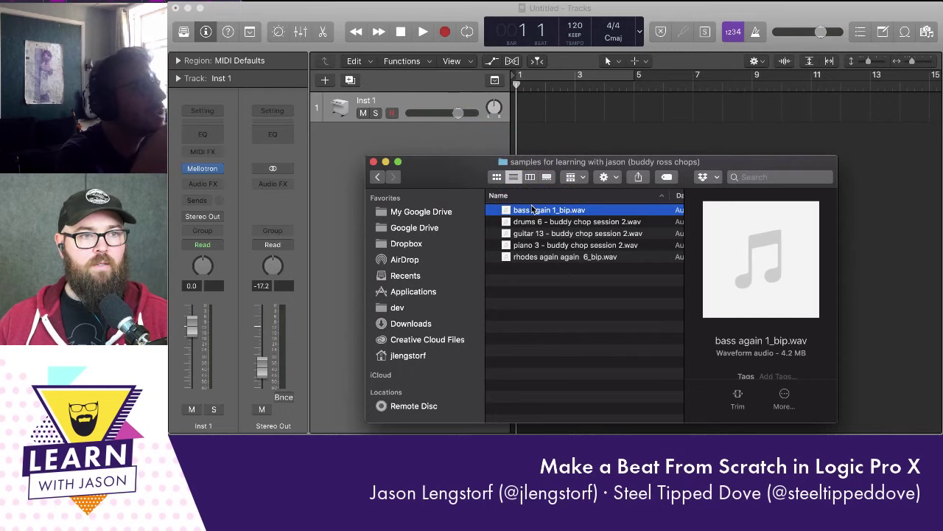
drag(538, 289, 479, 137)
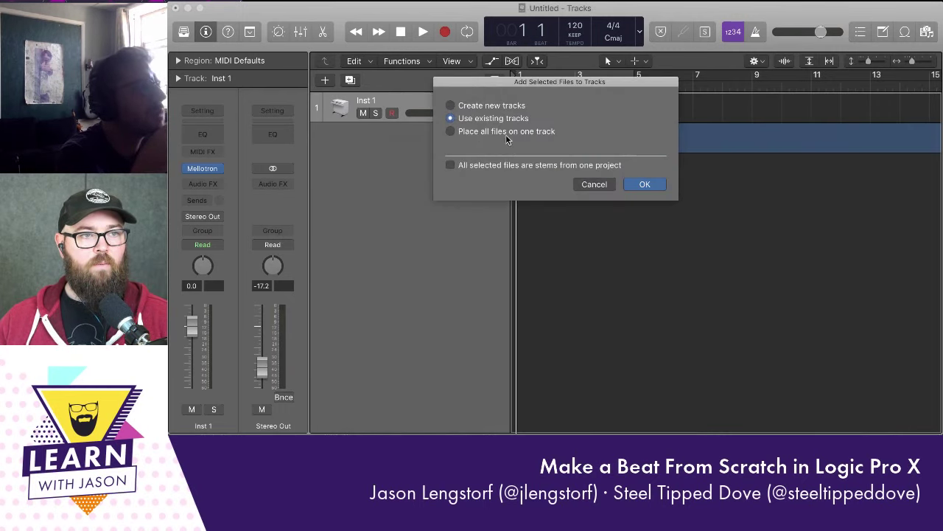
Add the four samples as new tracks with Create new tracks, then add the bass sample too
click(491, 106)
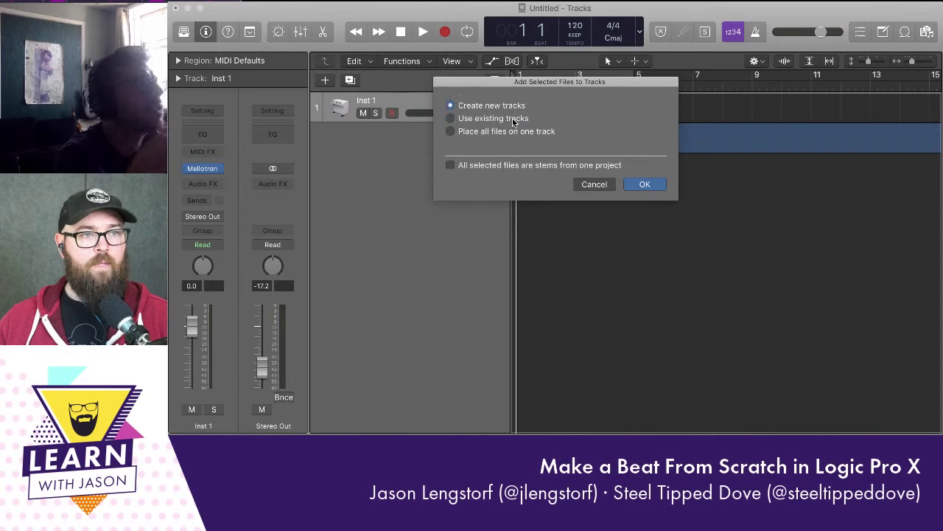
click(643, 182)
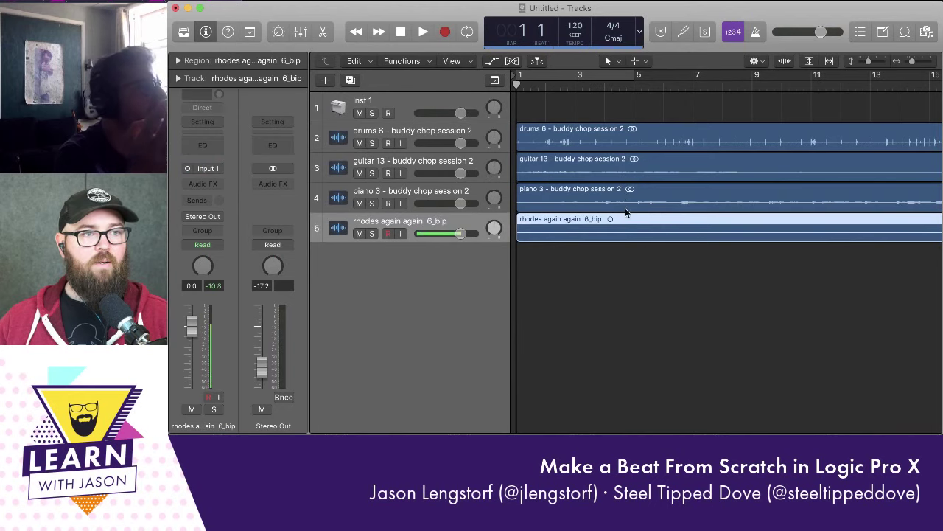
key(super+Tab)
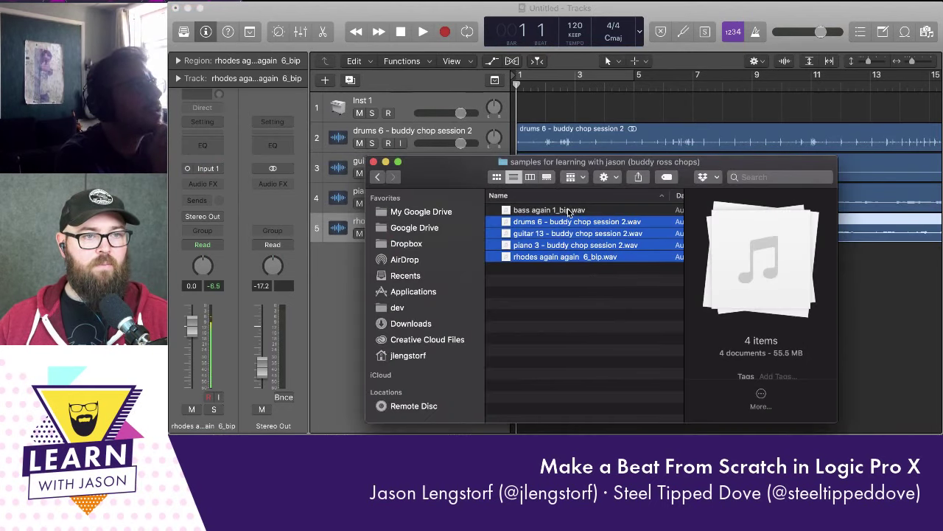
drag(558, 213, 339, 299)
click(338, 298)
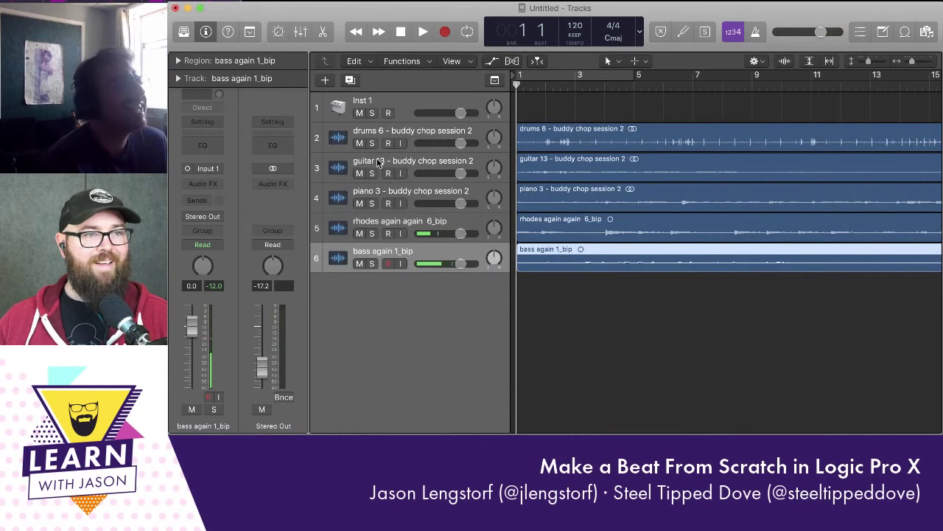
Mute guitar 13, piano 3, rhodes and bass, then play the drums 6 track alone
click(360, 173)
click(359, 204)
click(359, 223)
click(360, 233)
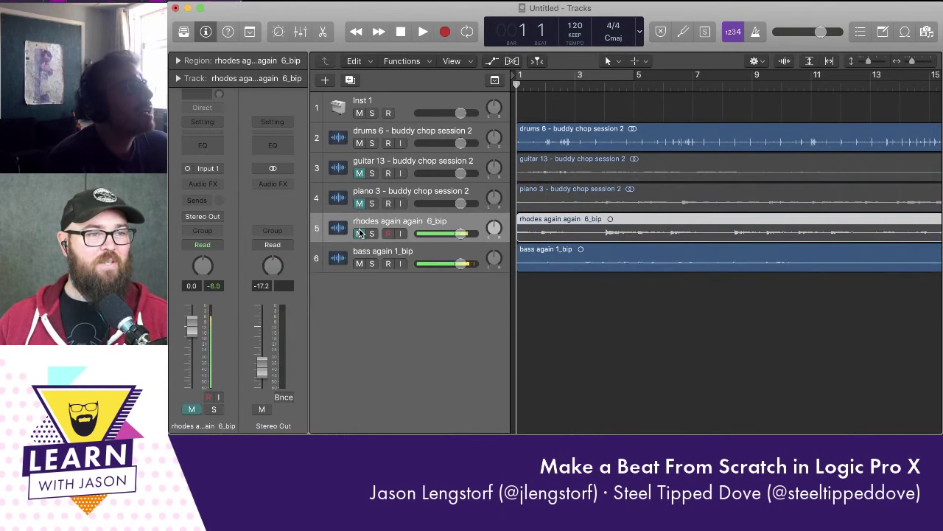
click(360, 263)
click(395, 137)
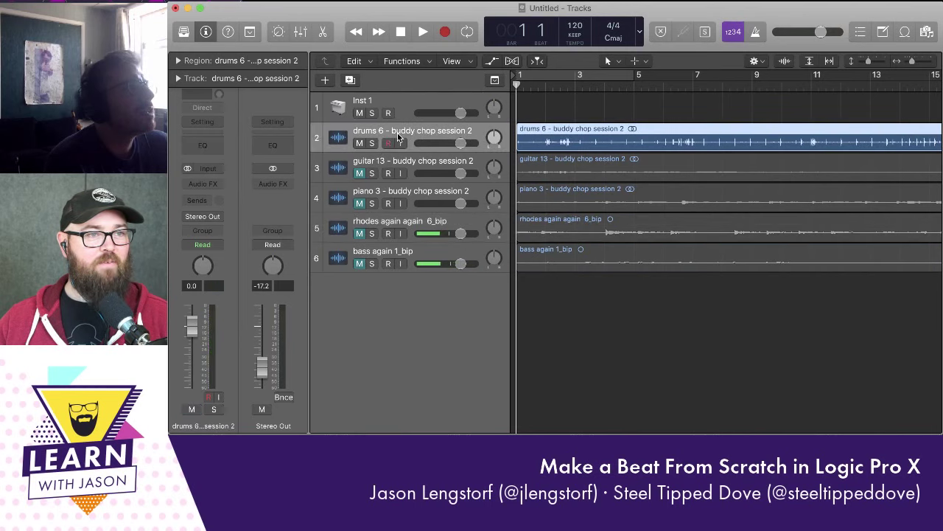
key(space)
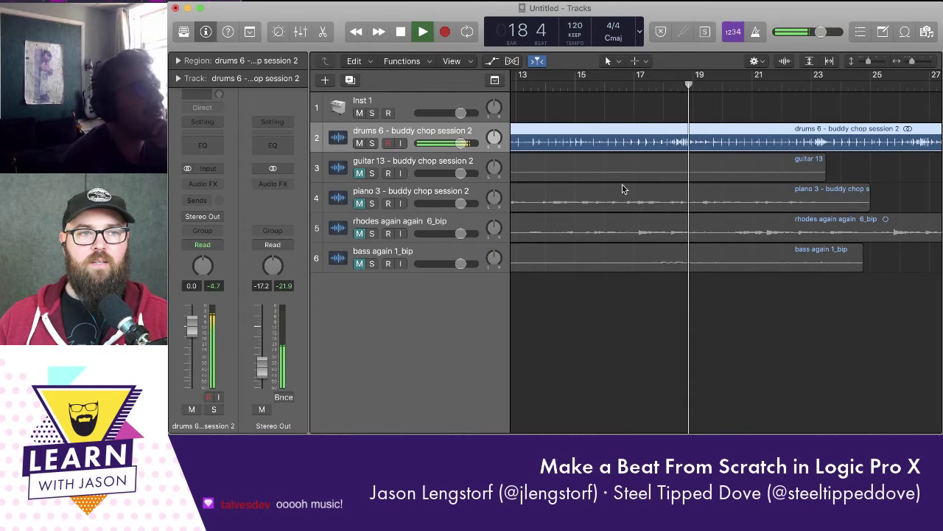
scroll(612, 193, left, 10)
Mute the drums, unmute guitar 13, and play the guitar from the song start before stopping
key(space)
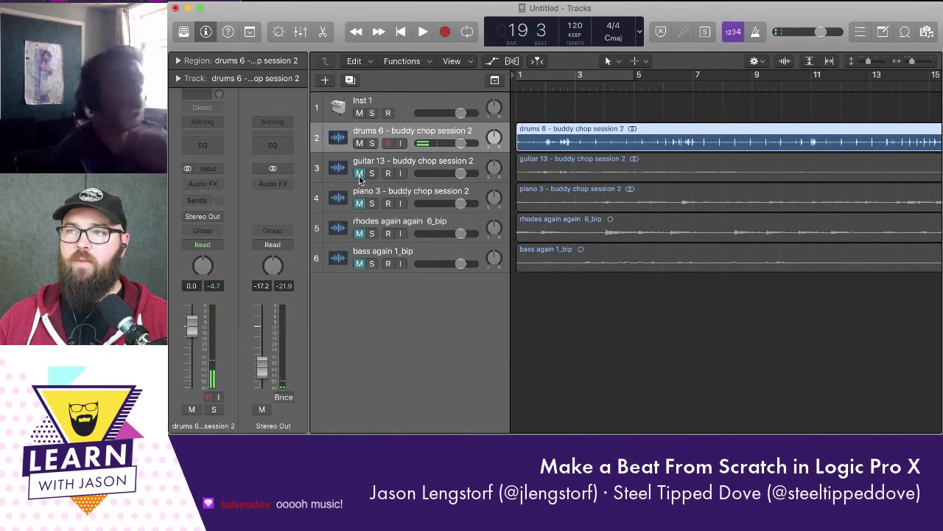
click(359, 142)
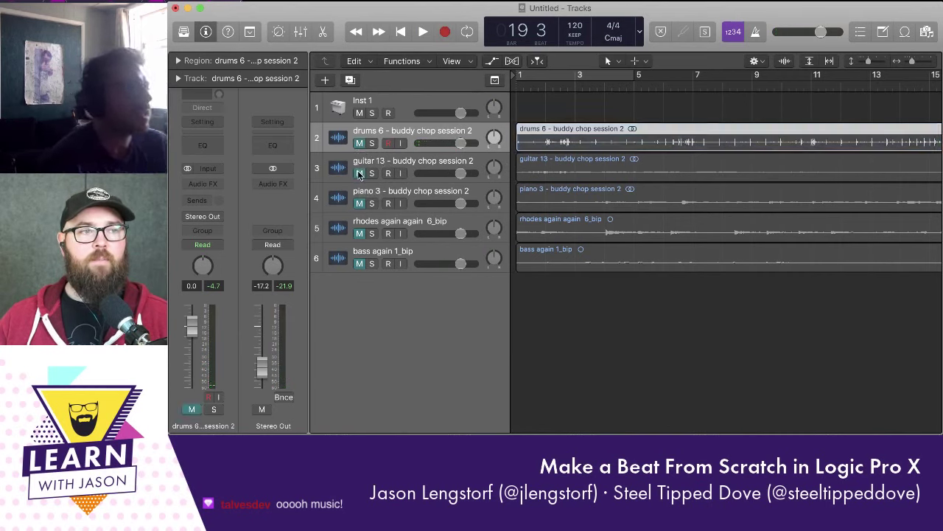
click(359, 172)
key(space)
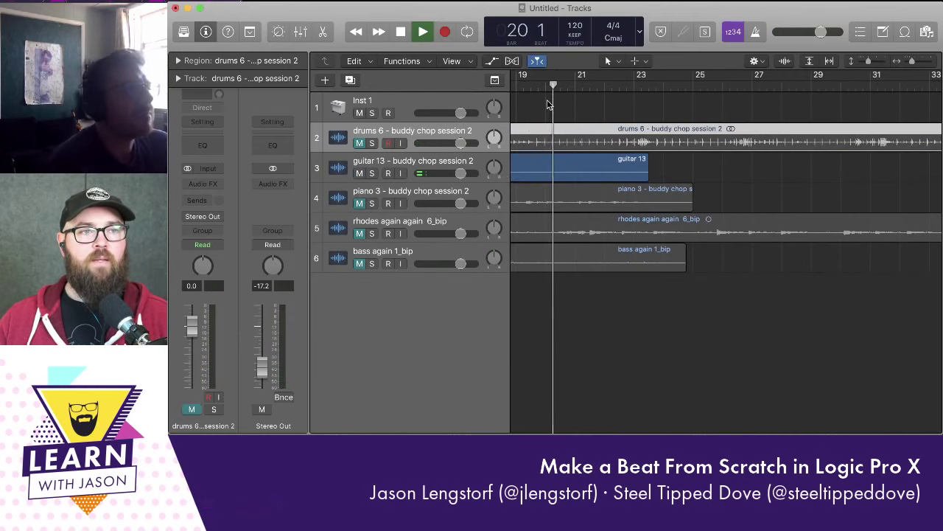
key(Return)
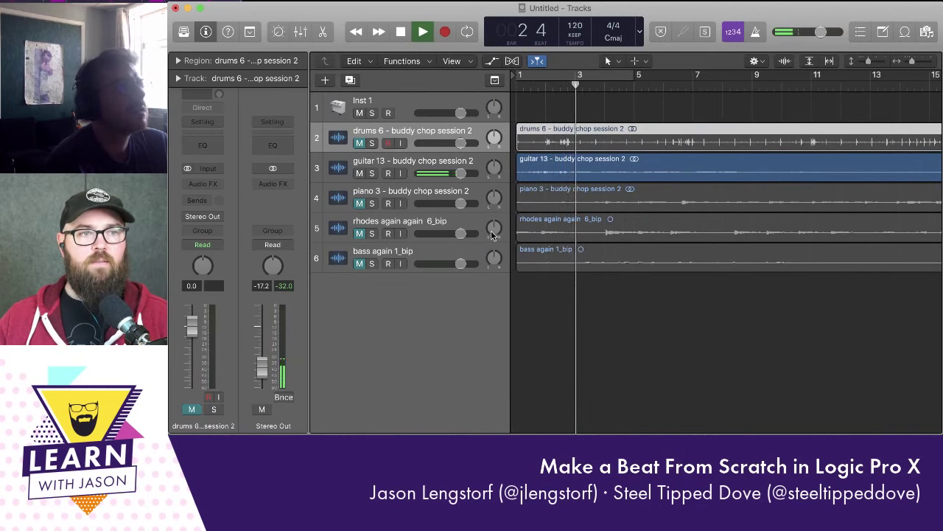
scroll(673, 161, right, 1)
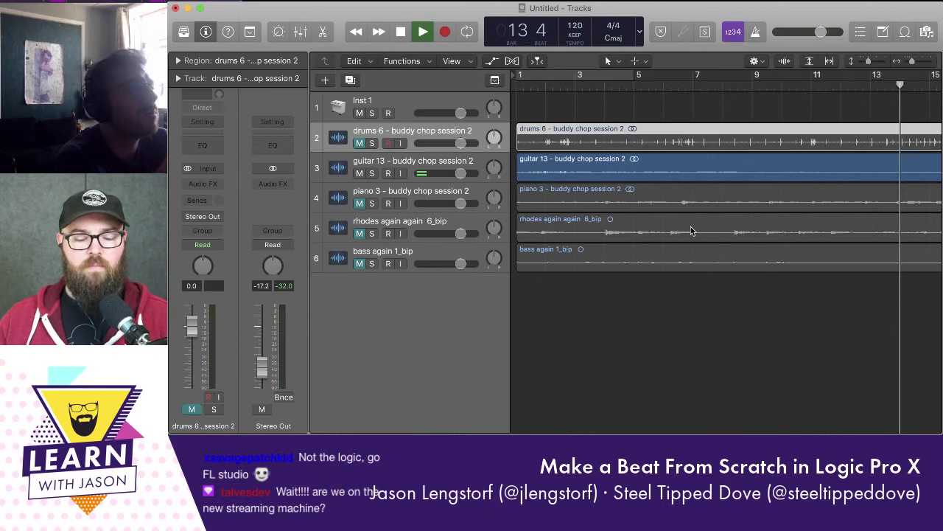
key(space)
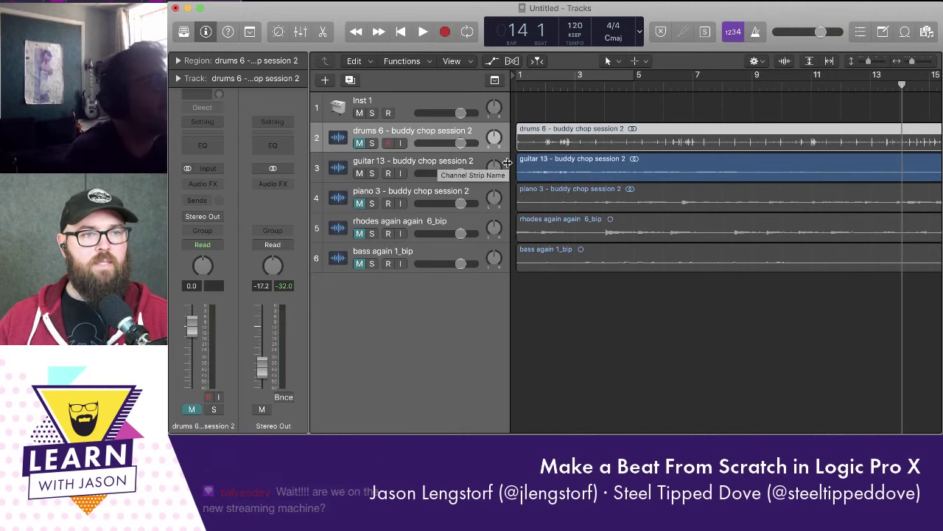
click(356, 145)
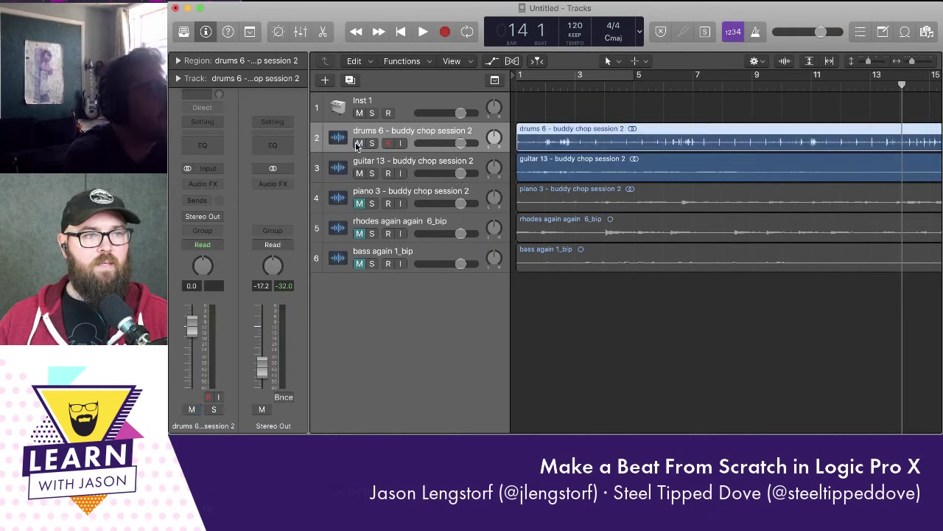
click(359, 143)
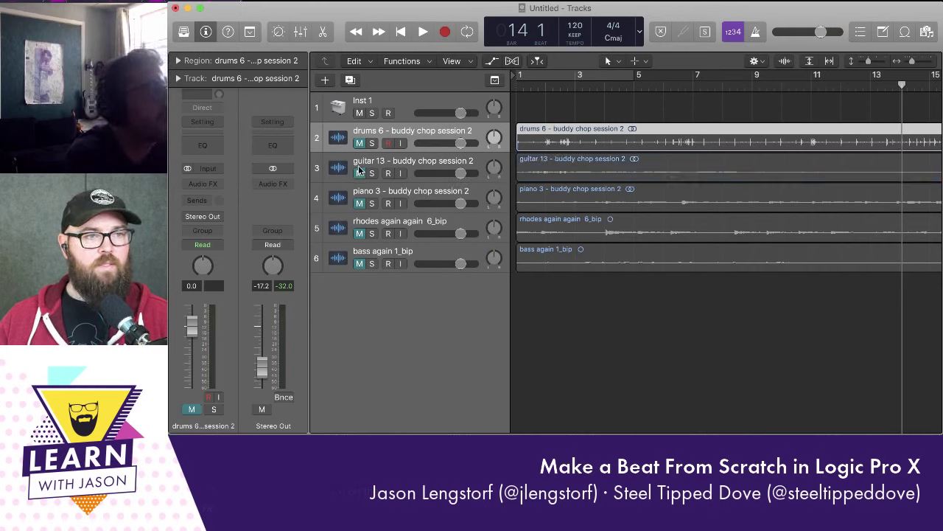
click(362, 202)
click(575, 84)
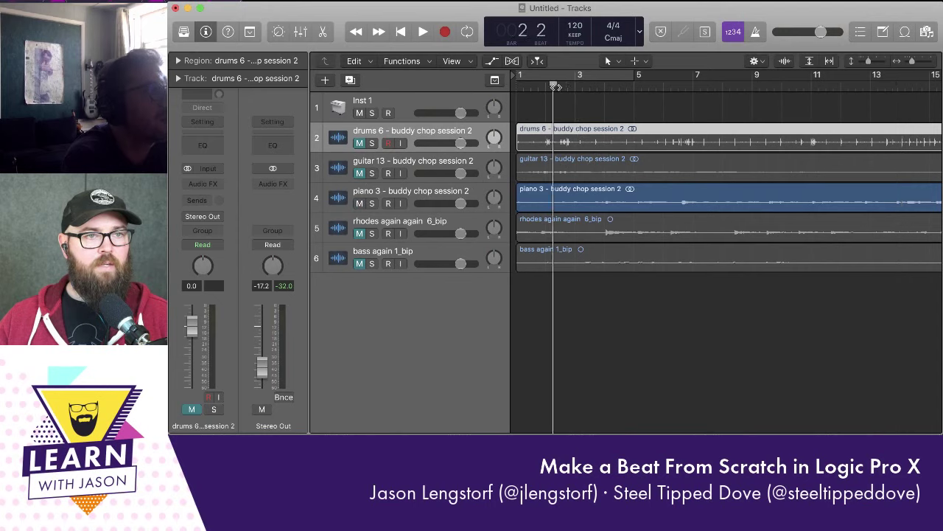
key(space)
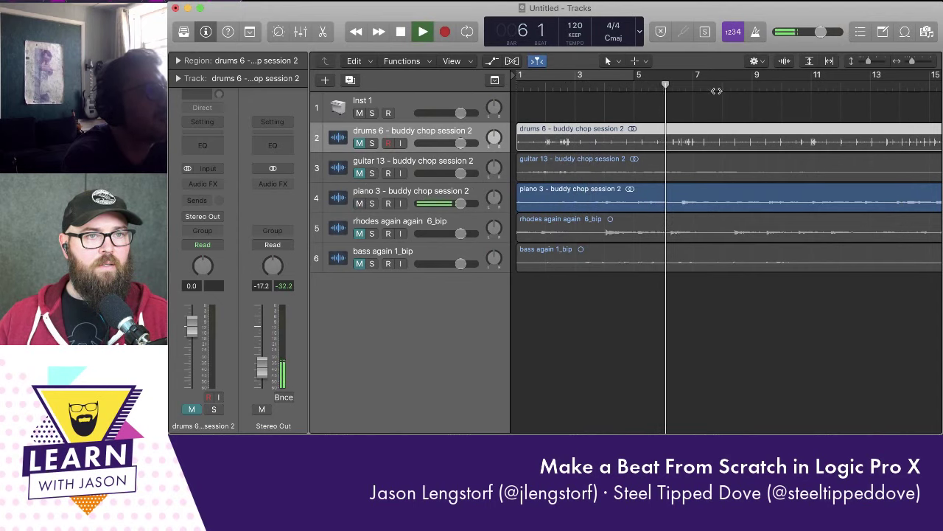
scroll(683, 127, right, 3)
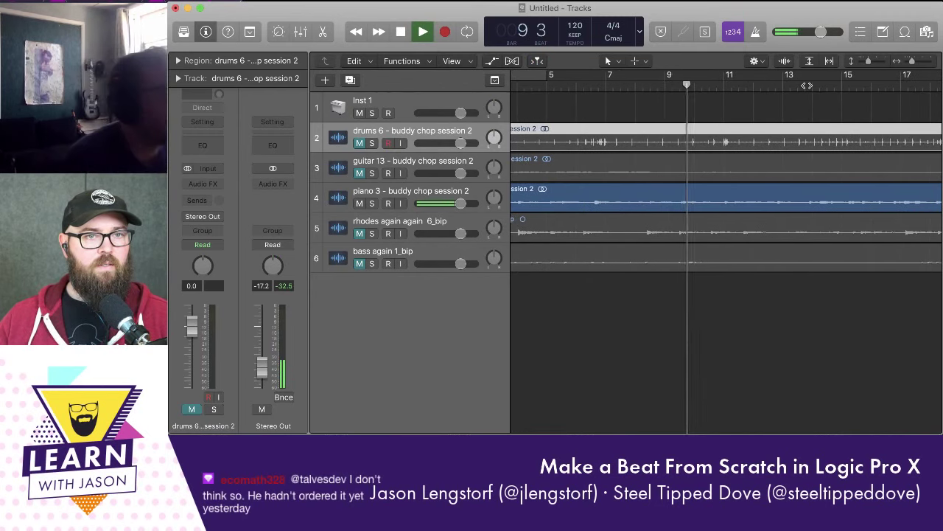
click(810, 86)
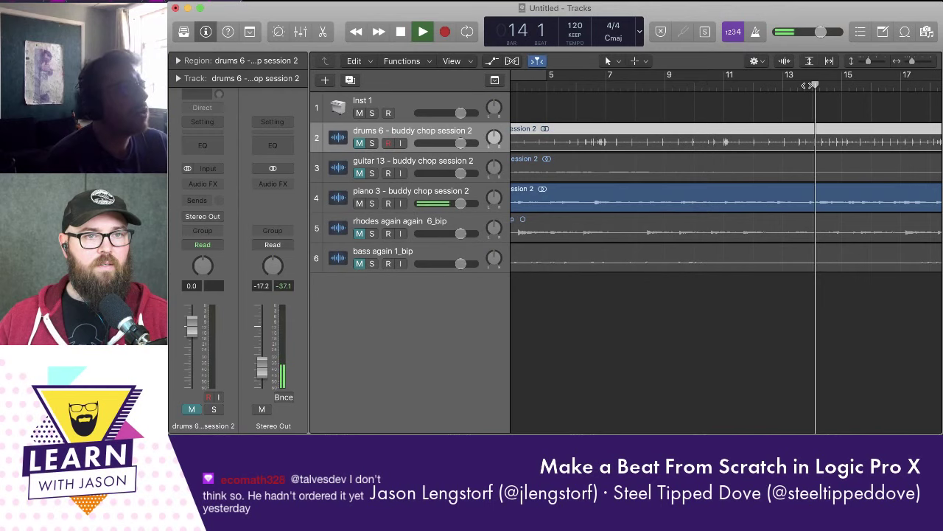
scroll(709, 152, right, 3)
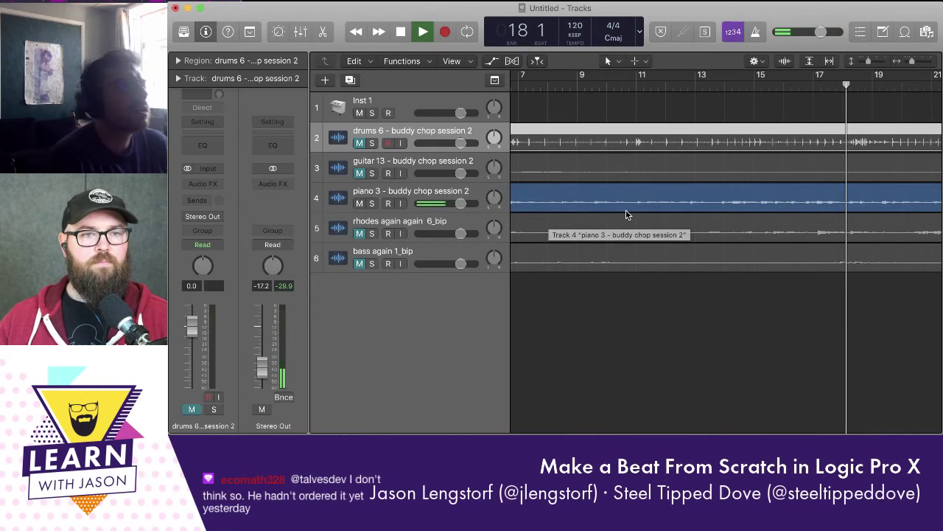
key(space)
click(360, 234)
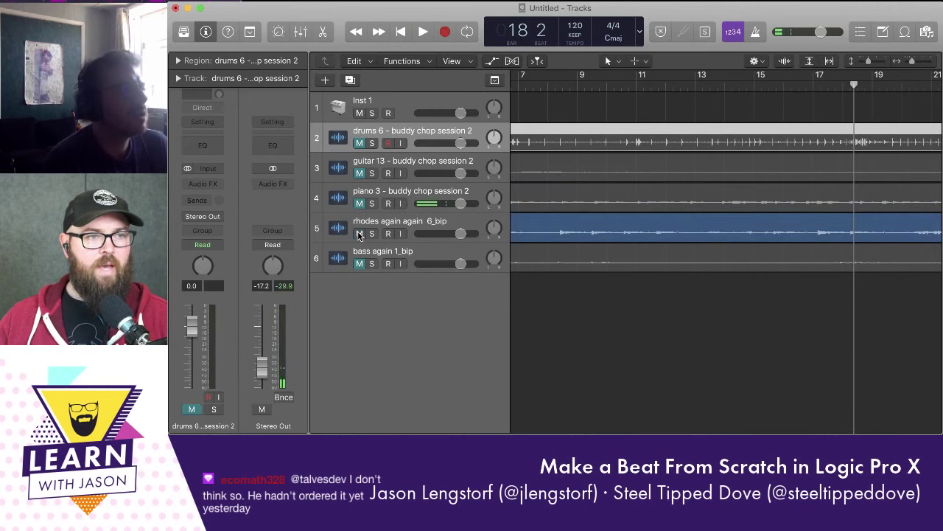
scroll(558, 107, left, 5)
click(557, 85)
key(space)
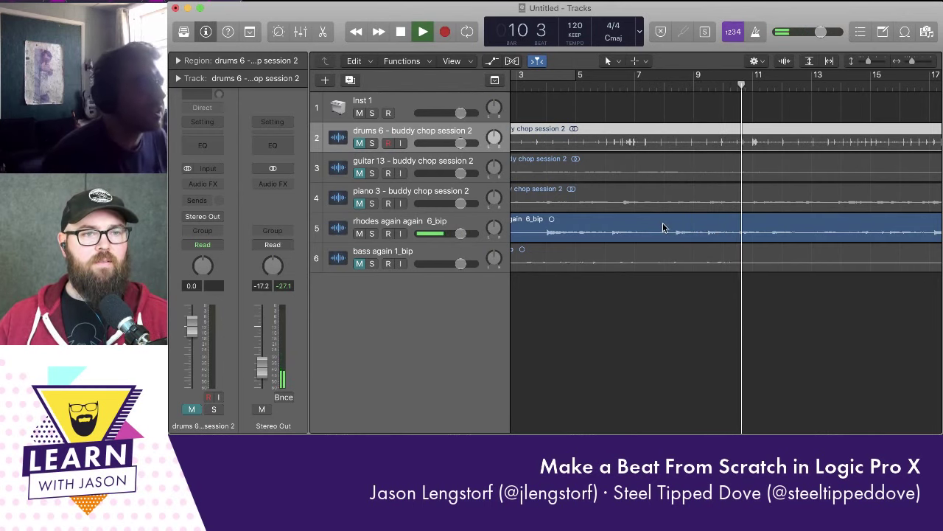
scroll(662, 227, right, 2)
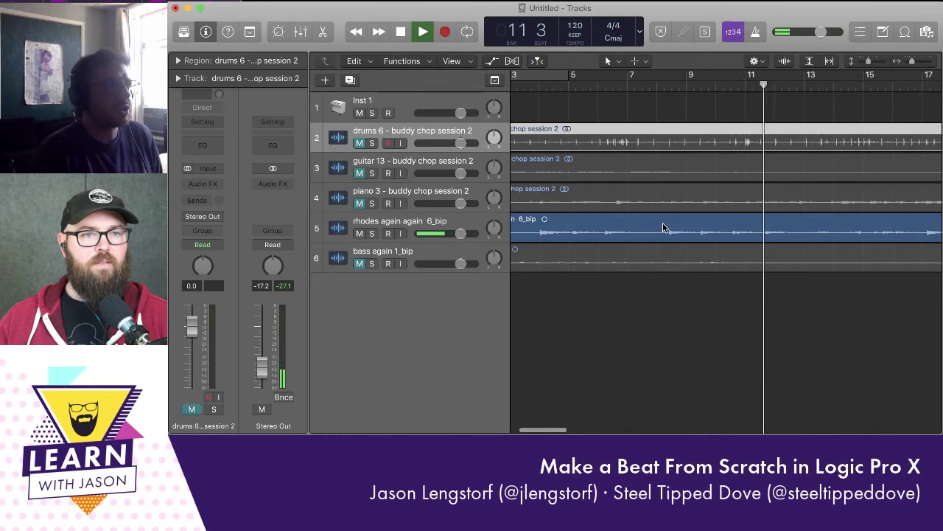
scroll(662, 227, right, 2)
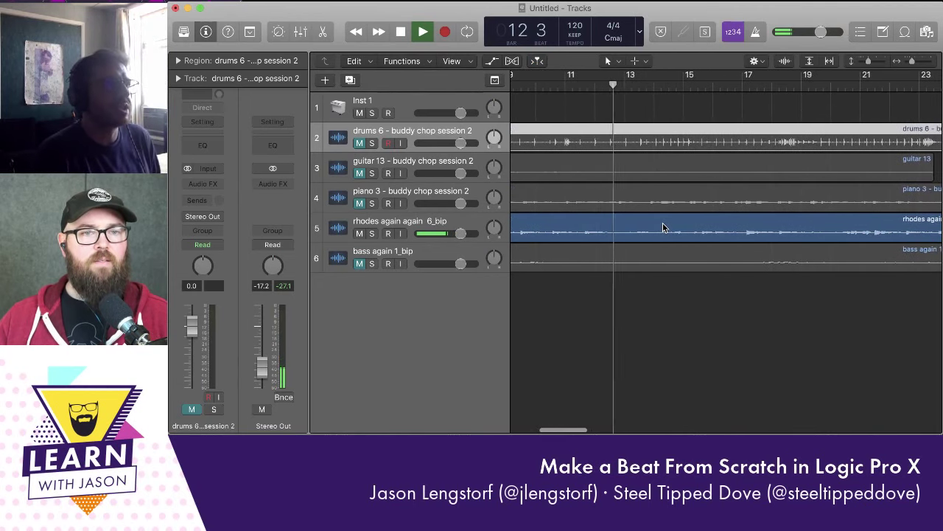
scroll(662, 227, right, 2)
scroll(662, 227, right, 1)
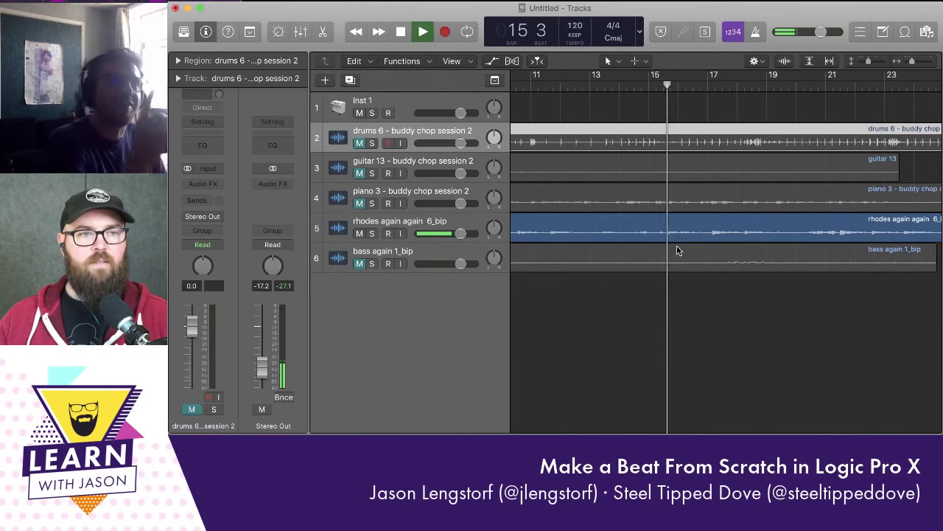
scroll(679, 250, right, 3)
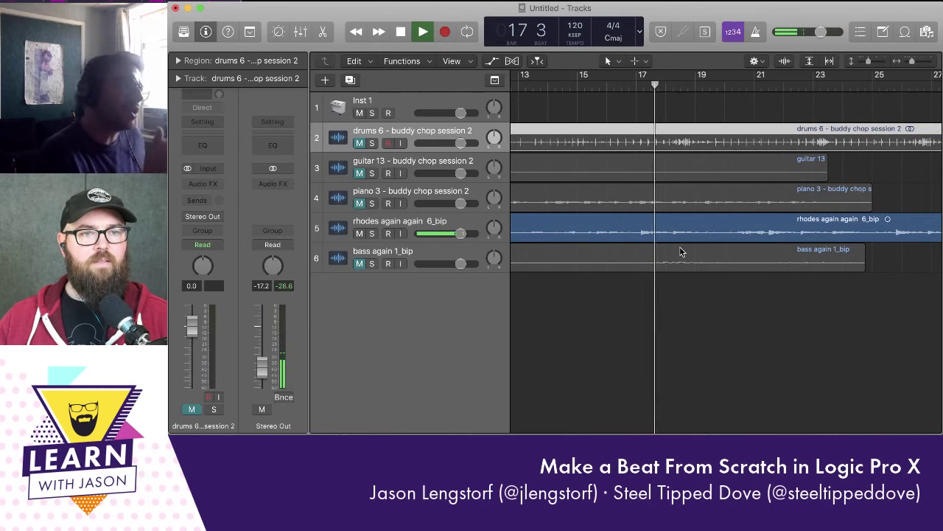
scroll(679, 250, right, 1)
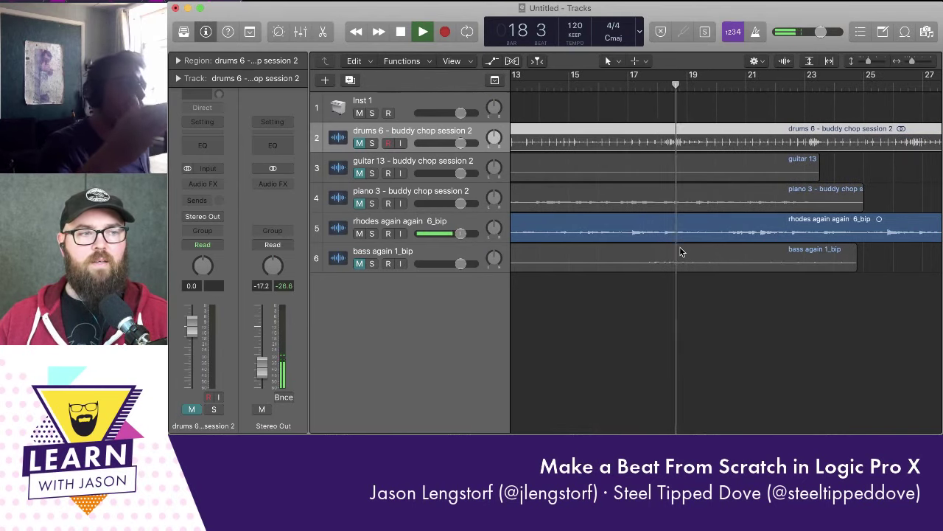
scroll(680, 251, right, 2)
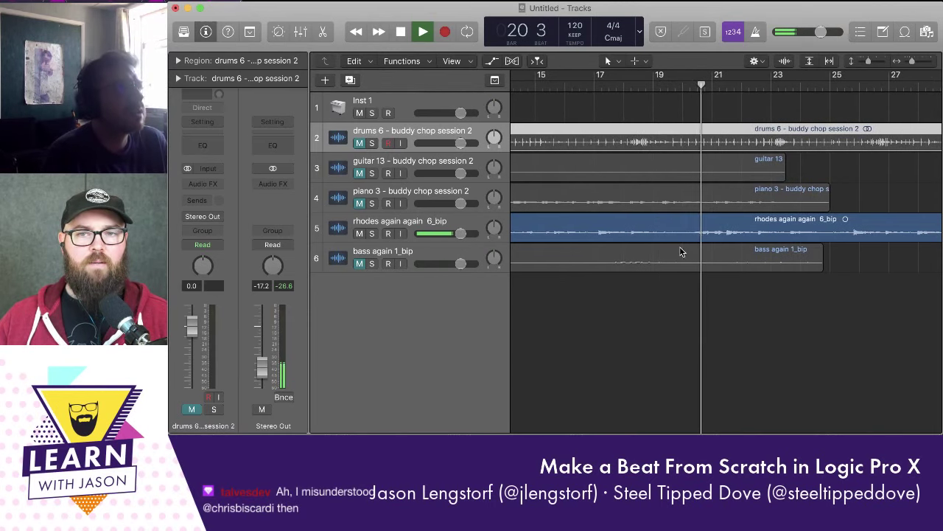
scroll(658, 277, right, 1)
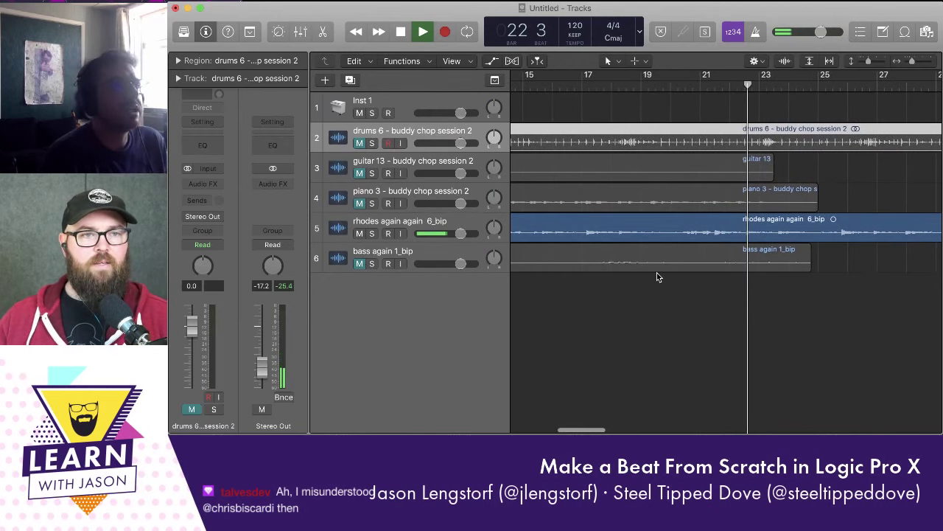
scroll(656, 272, right, 1)
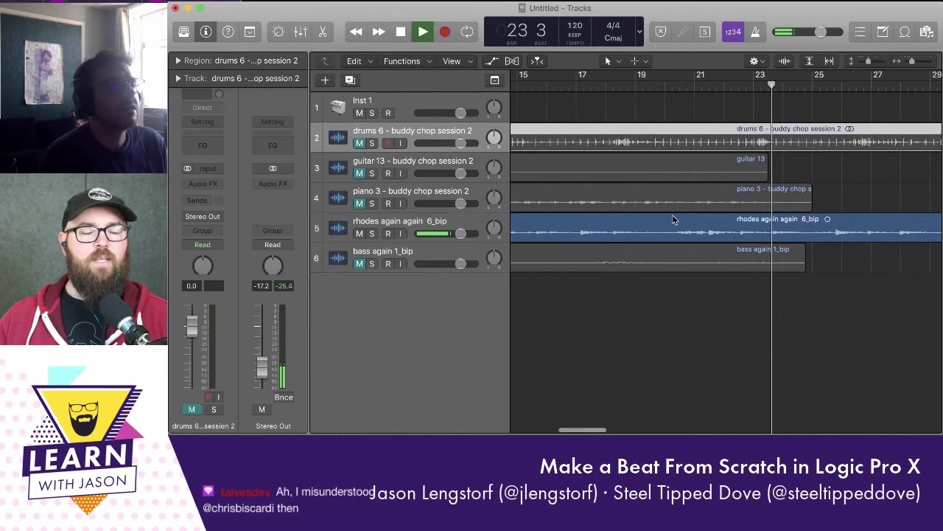
key(space)
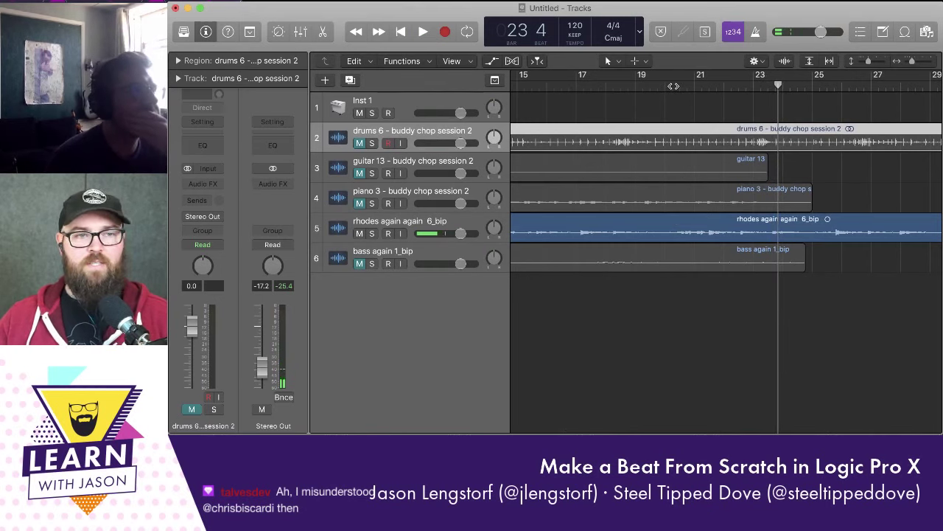
Play the rhodes track from bar 20 and stop near bar 21
click(667, 86)
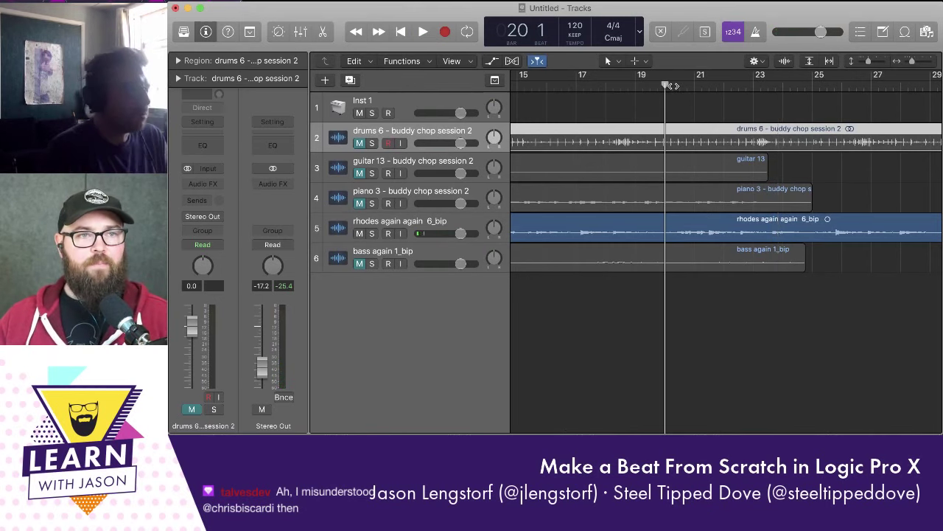
key(space)
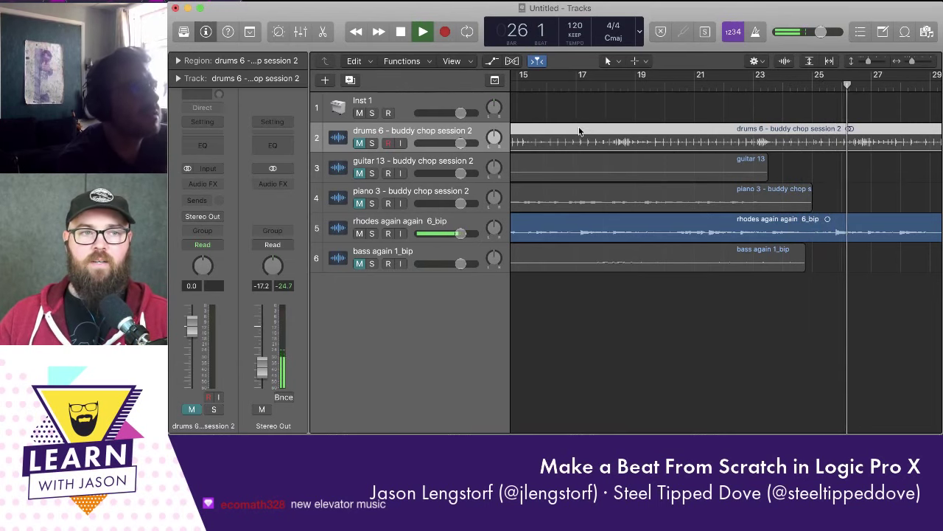
click(706, 81)
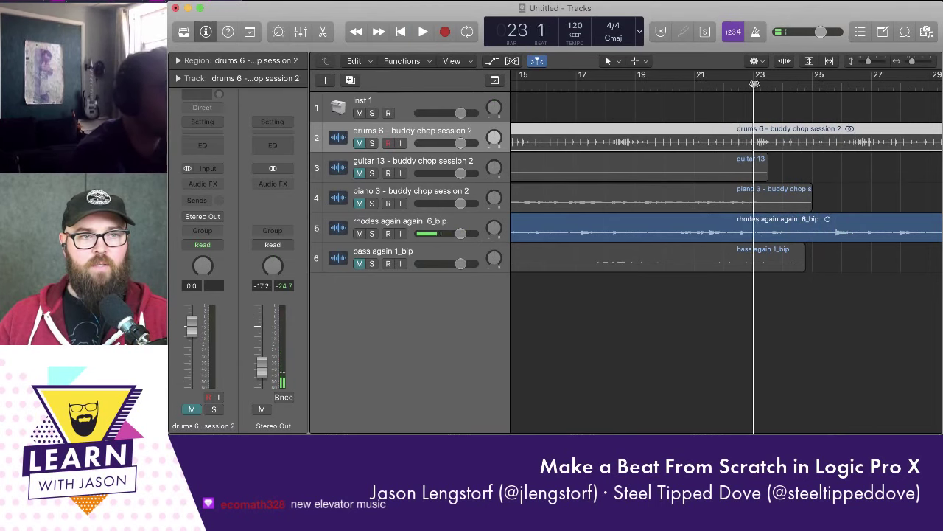
key(space)
Set a cycle range from bar 21 to 25, audition it, and zoom in horizontally
click(700, 80)
drag(698, 78, 828, 81)
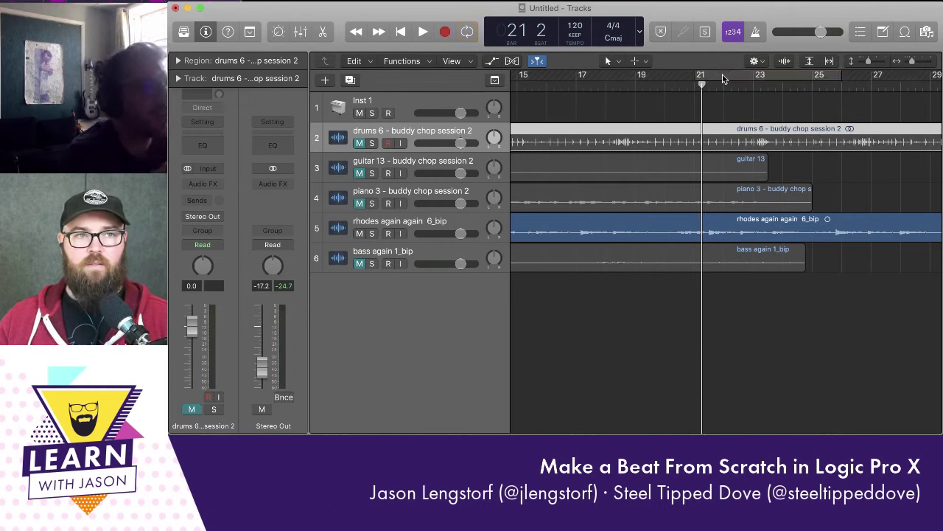
key(space)
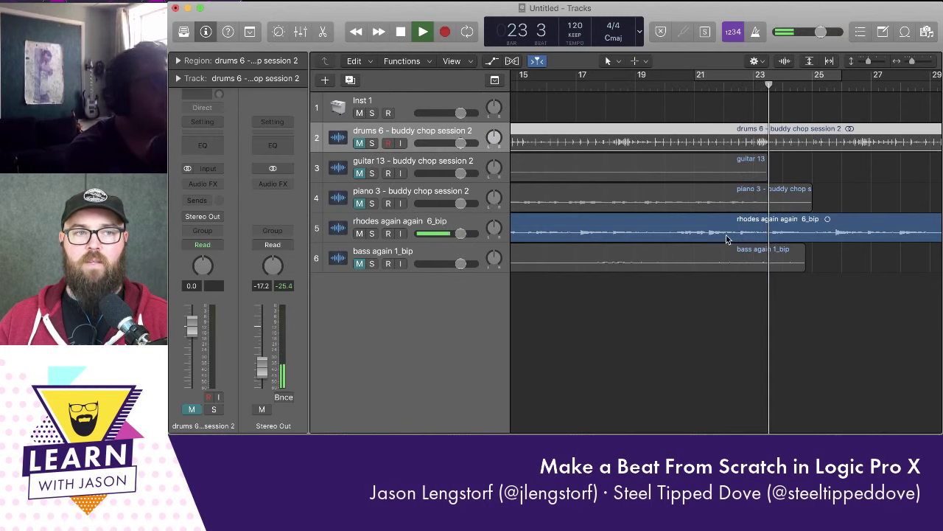
key(space)
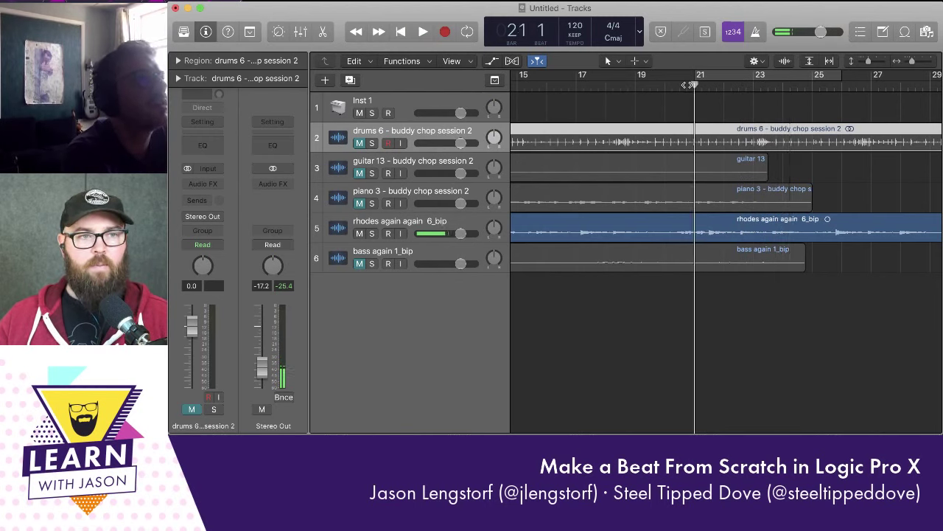
key(space)
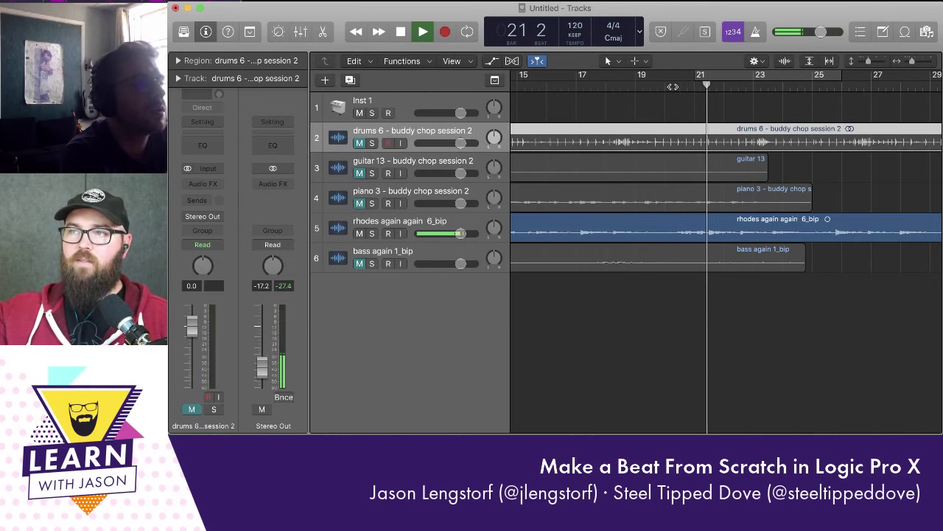
key(space)
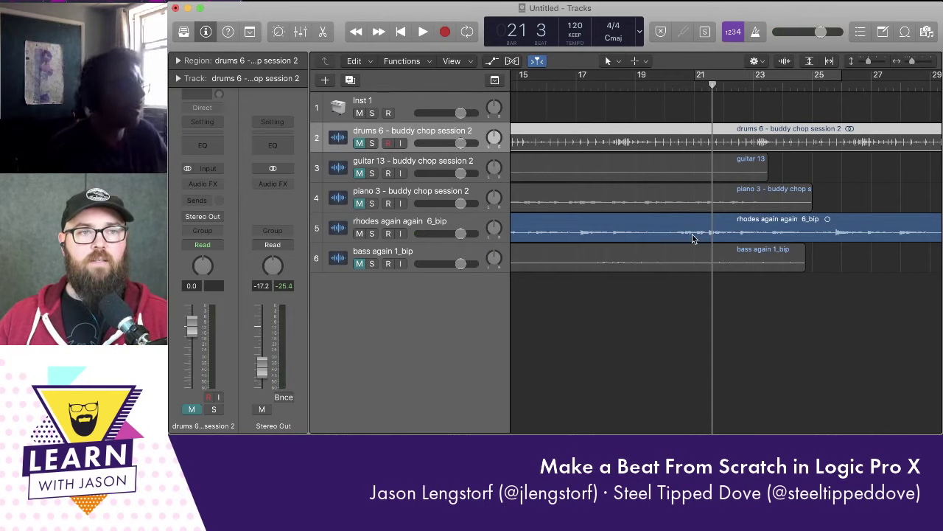
key(super+Right)
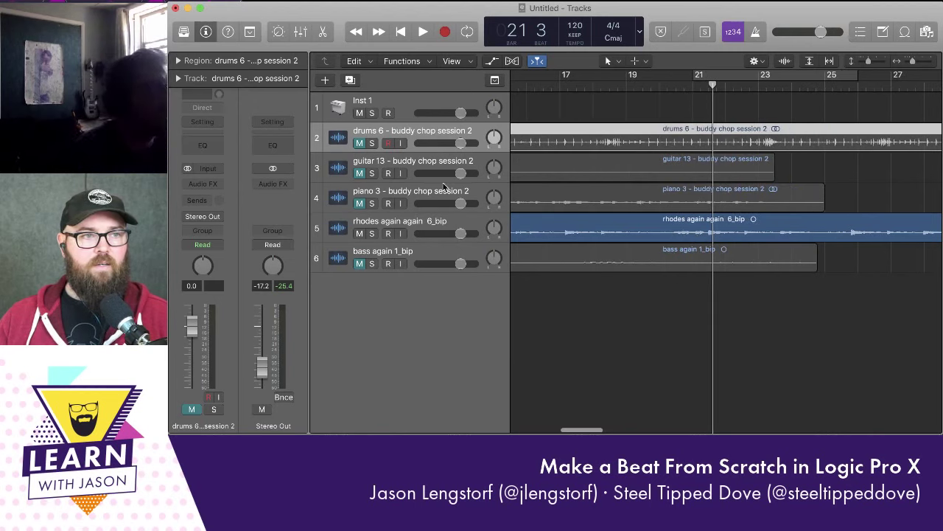
Delete the drums, guitar and piano tracks together
click(413, 194)
shift+click(411, 132)
key(Delete)
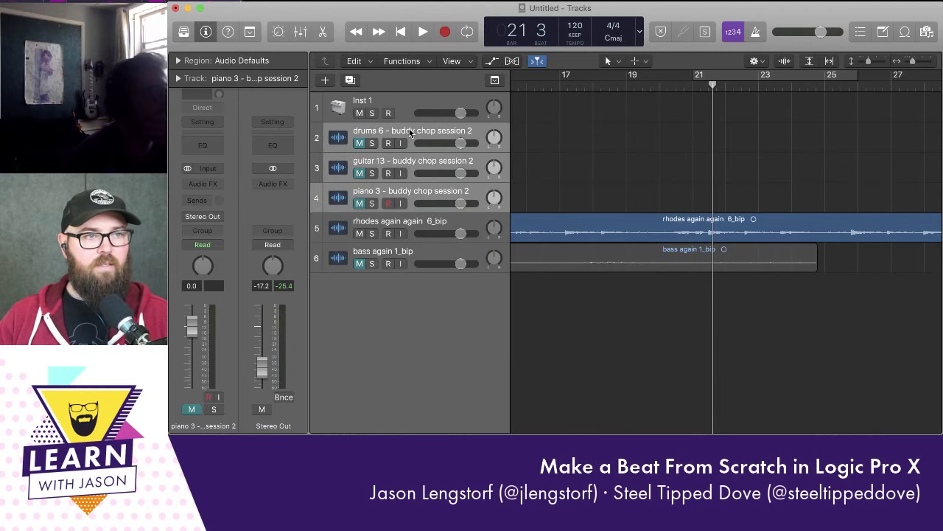
right_click(409, 131)
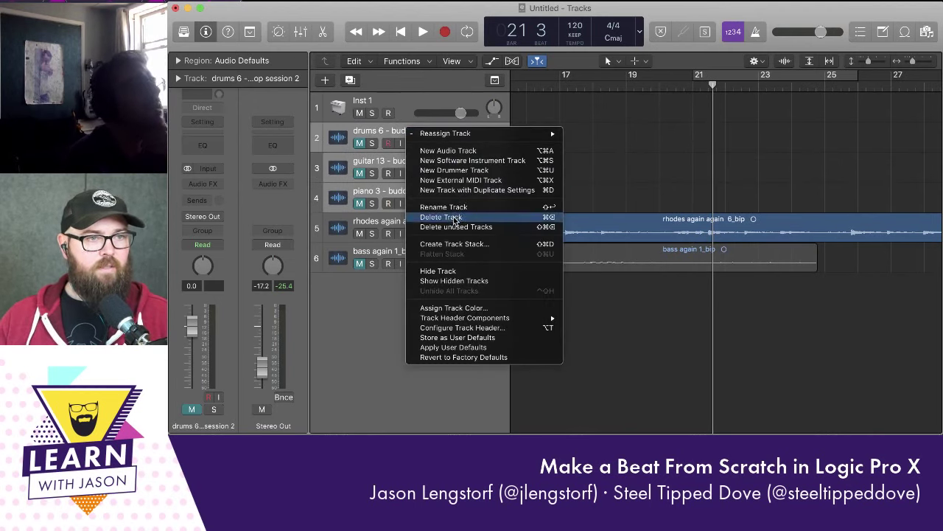
click(442, 217)
Delete the bass track and confirm removing its regions
right_click(411, 163)
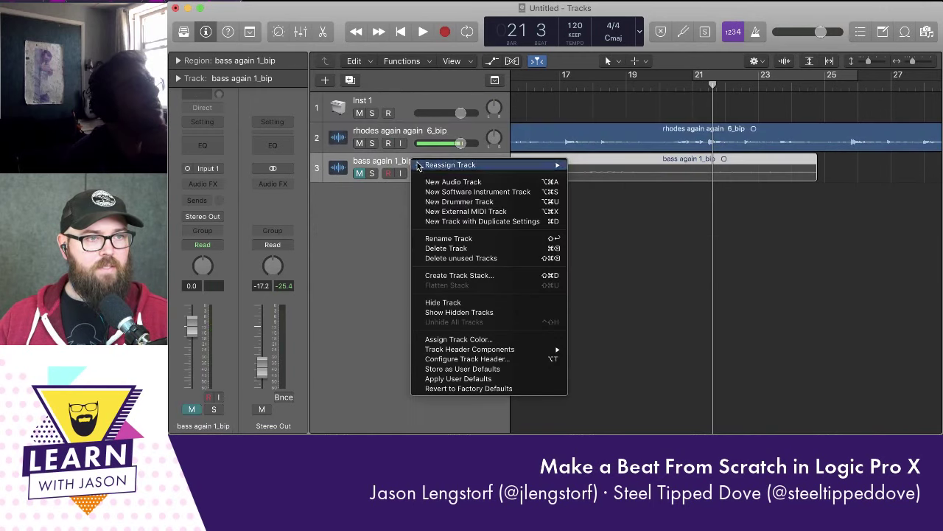
click(457, 247)
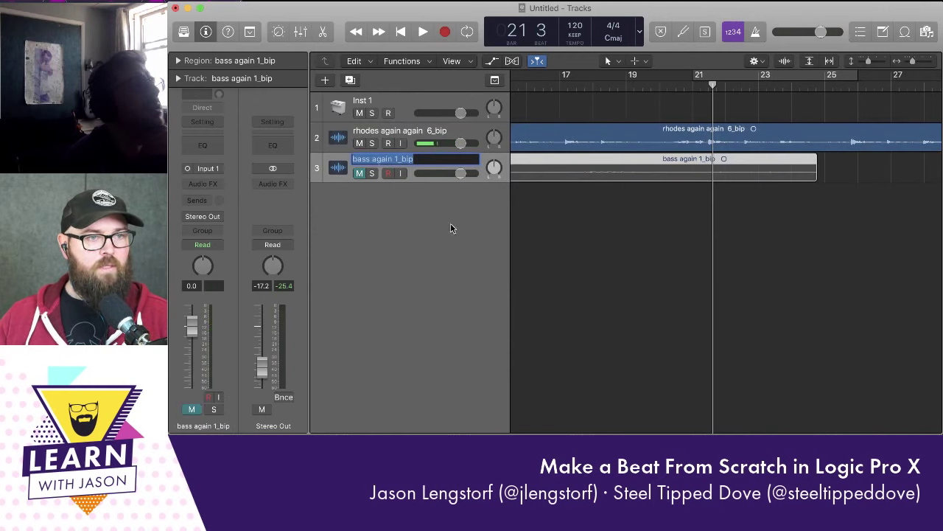
right_click(413, 164)
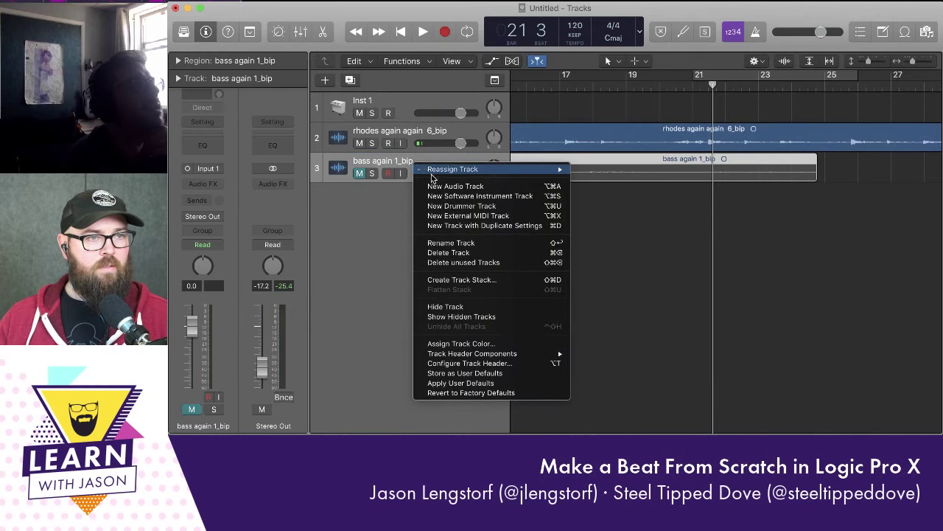
click(446, 253)
click(659, 164)
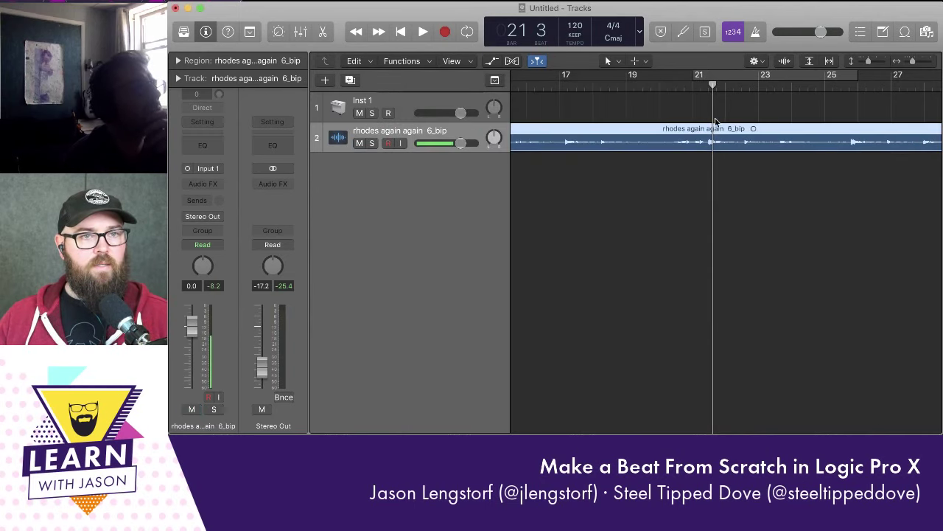
Zoom in on bars 21–22 and audition the Rhodes sample from bar 20 3
drag(911, 65, 922, 67)
key(space)
scroll(646, 137, left, 5)
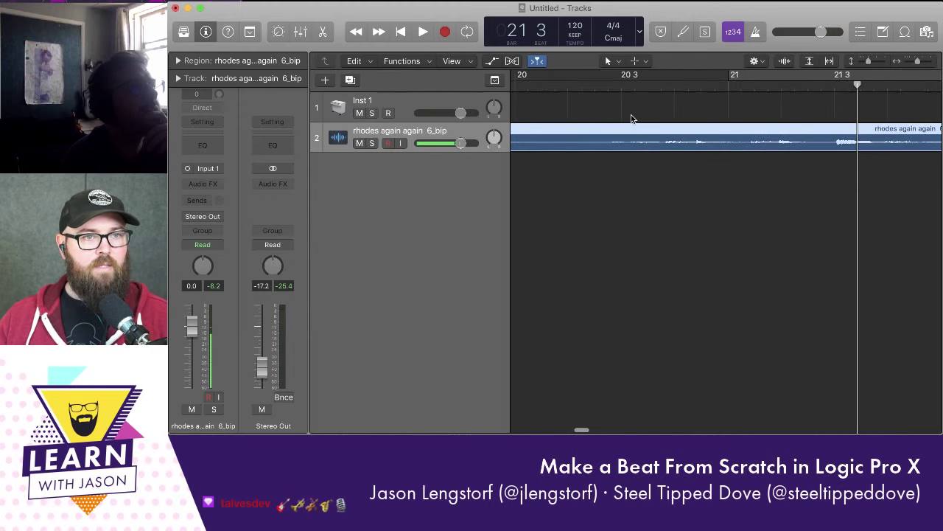
click(605, 86)
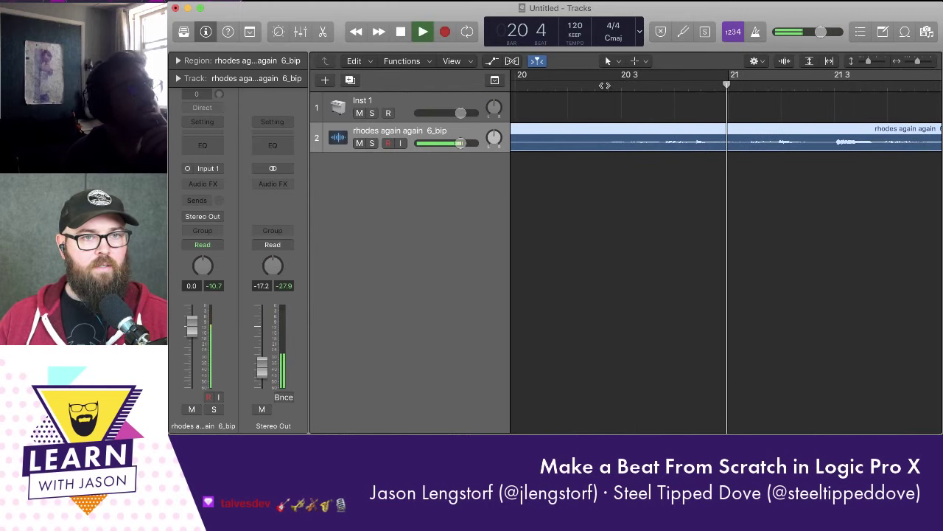
key(space)
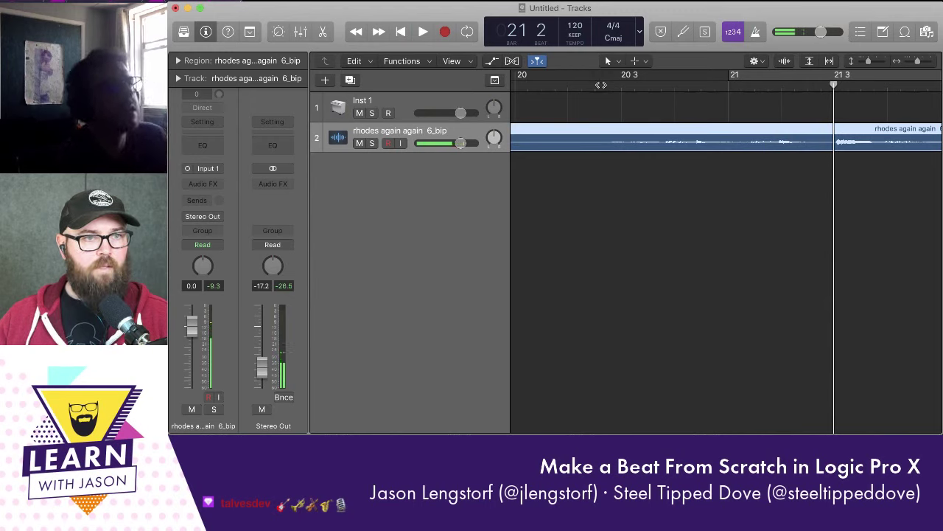
click(605, 85)
Set the Scissors tool as the secondary tool and enlarge the track heights
click(637, 65)
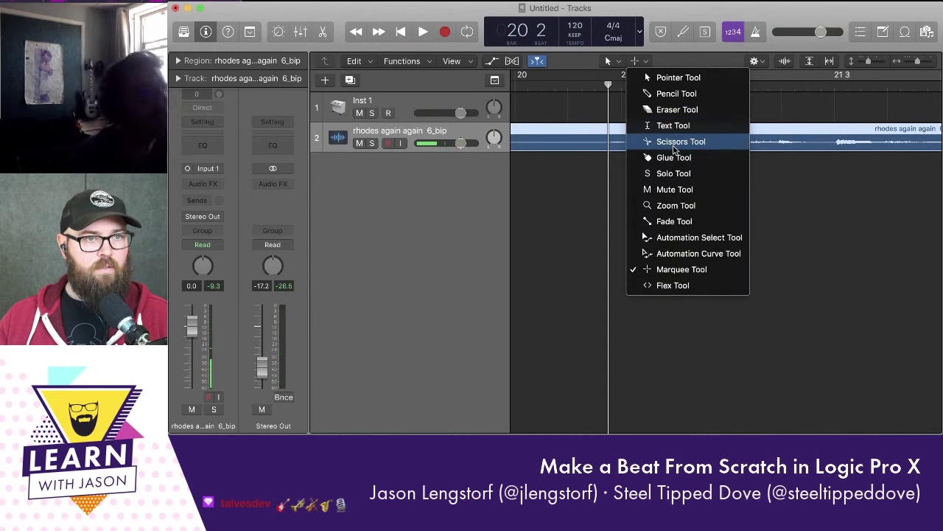
click(672, 145)
drag(868, 65, 880, 61)
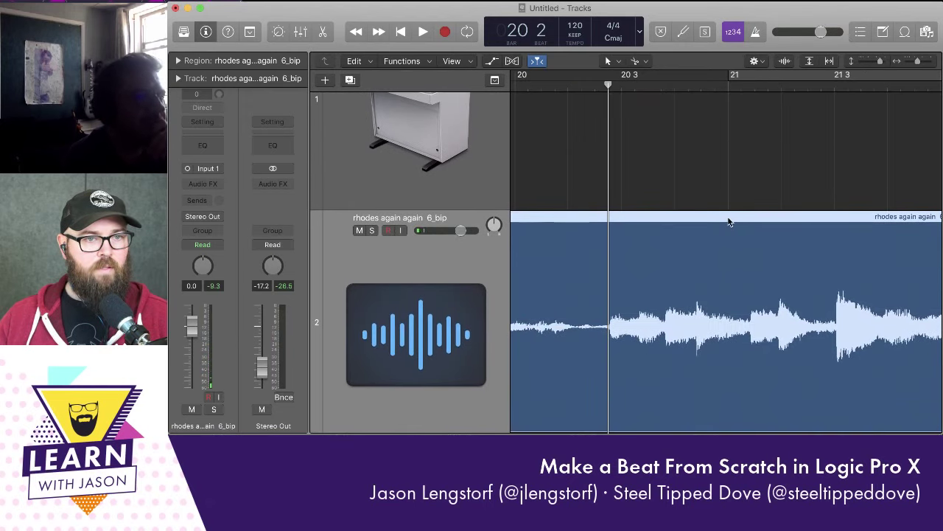
Audition the Rhodes sample and return the playhead to bar 20 2, keeping the Scissors tool
scroll(728, 218, down, 3)
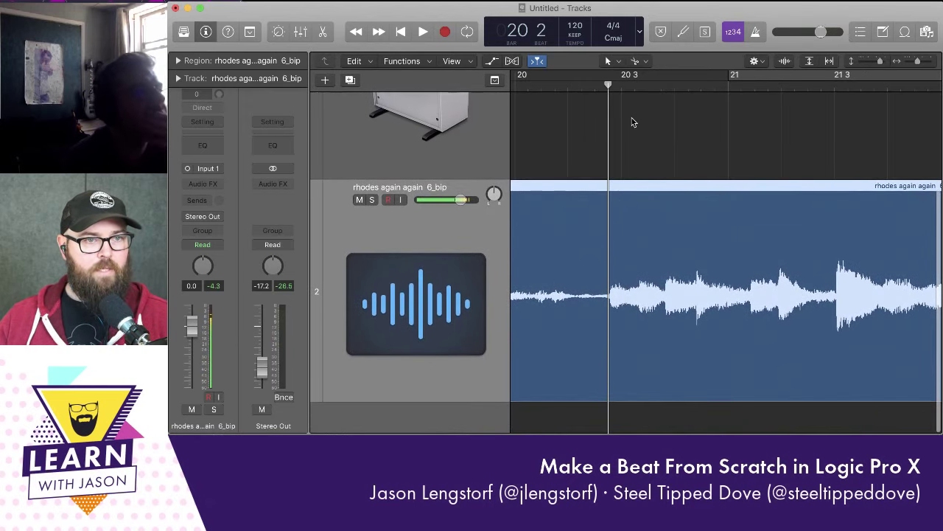
key(space)
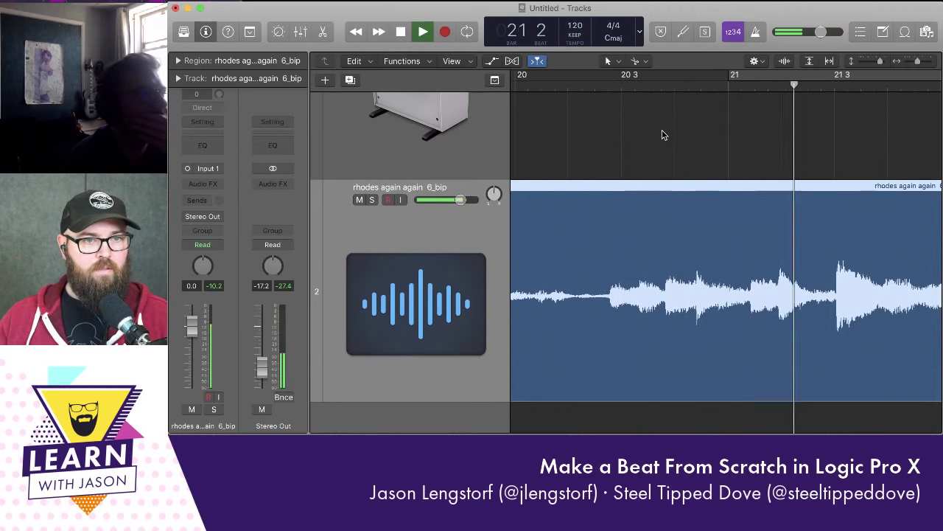
key(space)
click(610, 86)
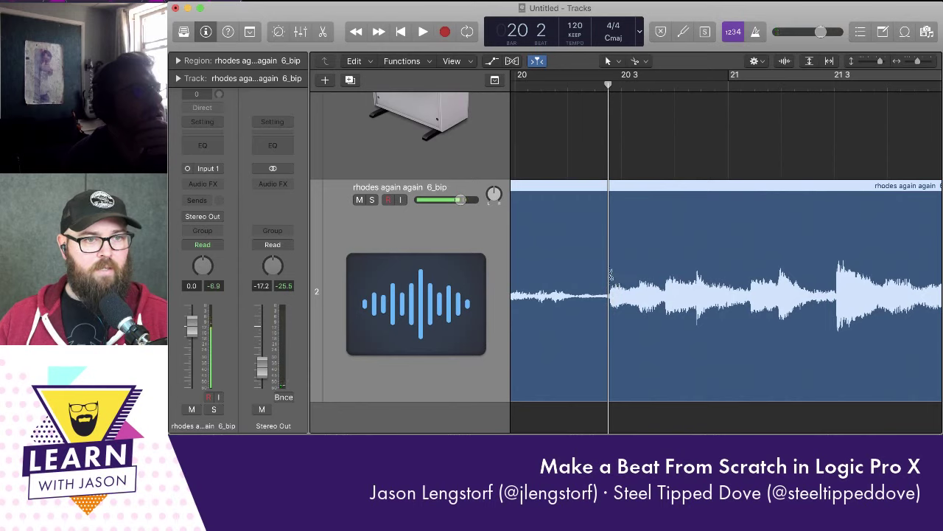
click(643, 63)
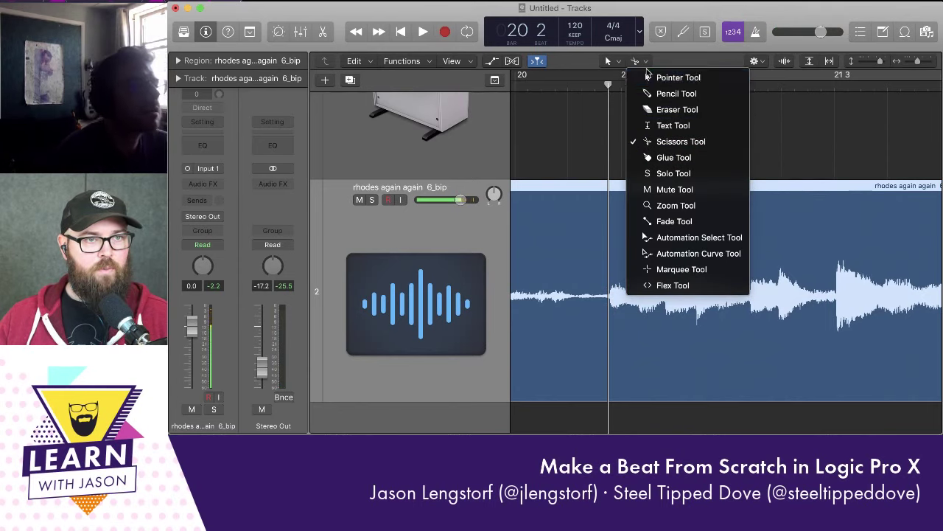
click(647, 63)
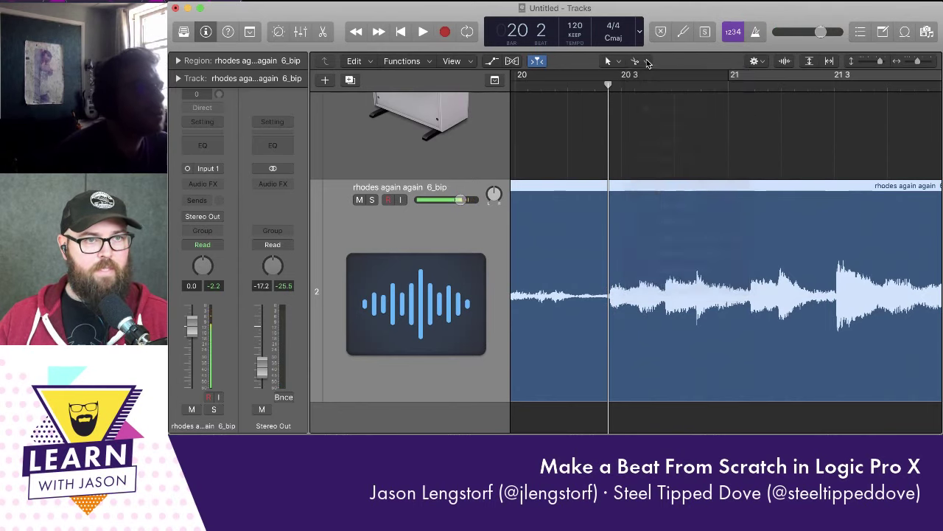
Split the Rhodes region at bar 20 2 and again at the next note attack
click(608, 283)
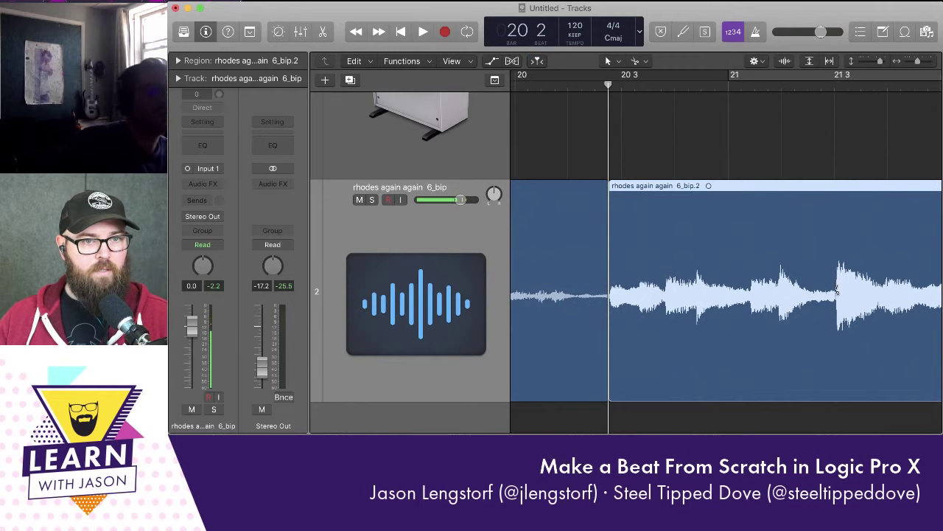
click(837, 292)
scroll(837, 287, right, 5)
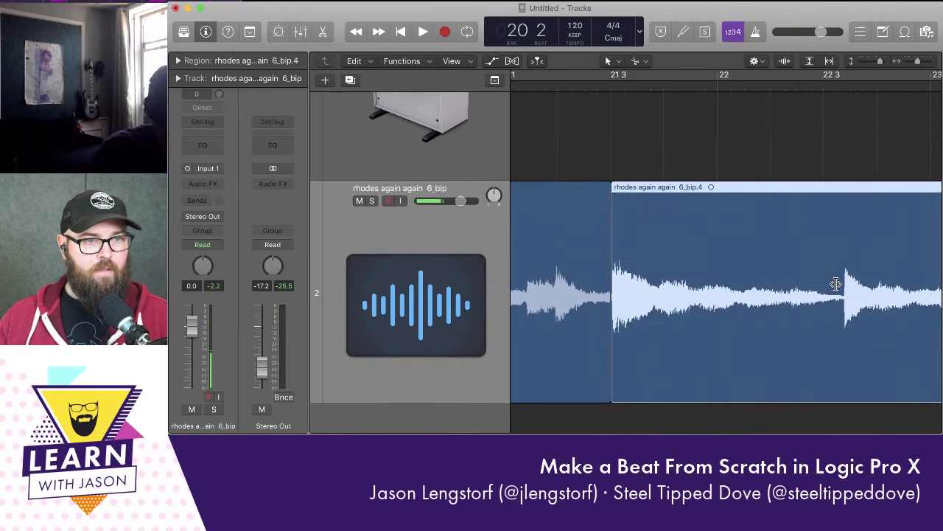
scroll(836, 285, left, 5)
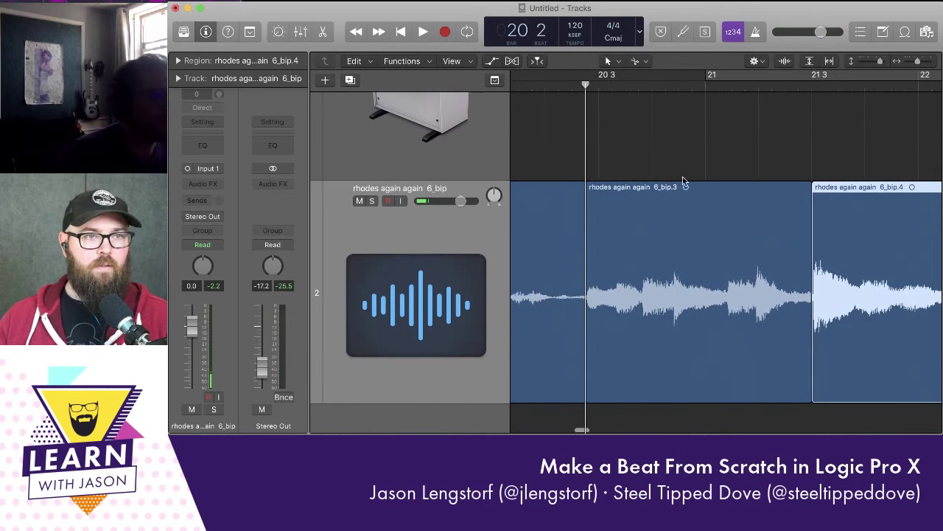
click(647, 184)
key(space)
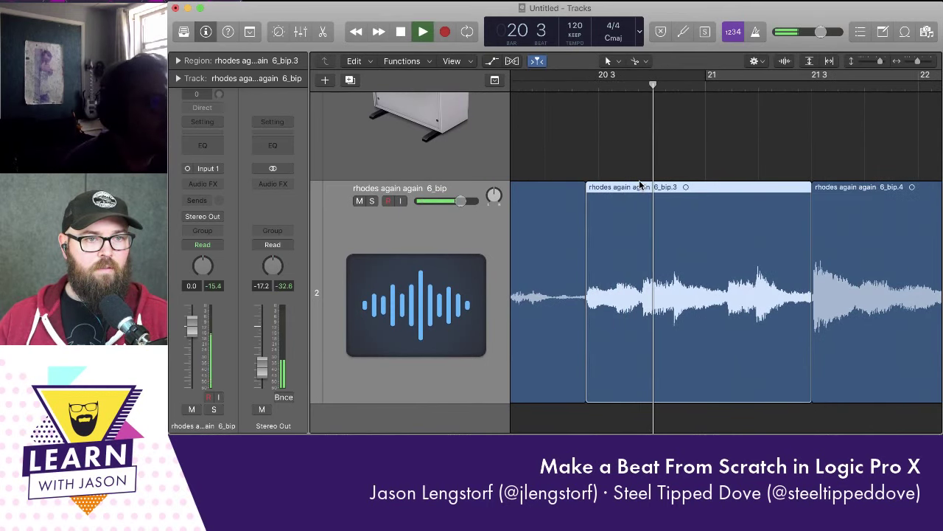
key(space)
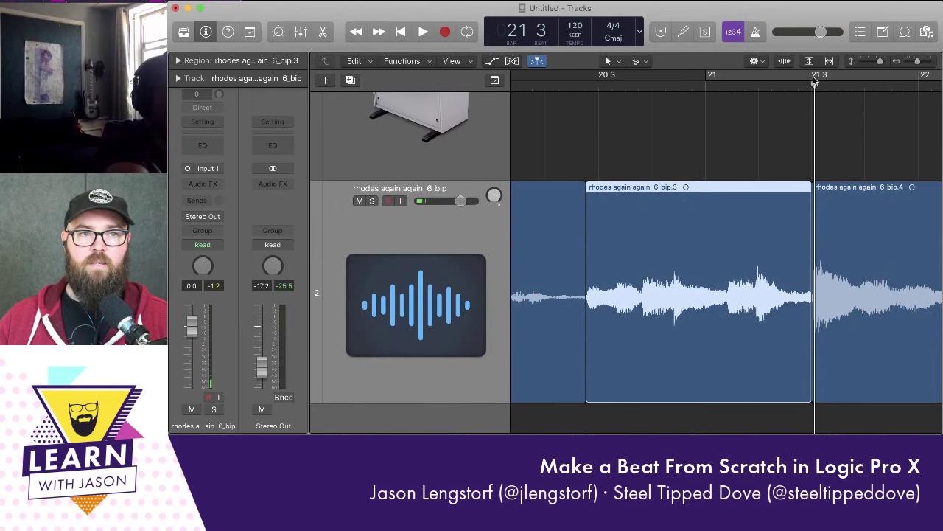
drag(814, 85, 810, 87)
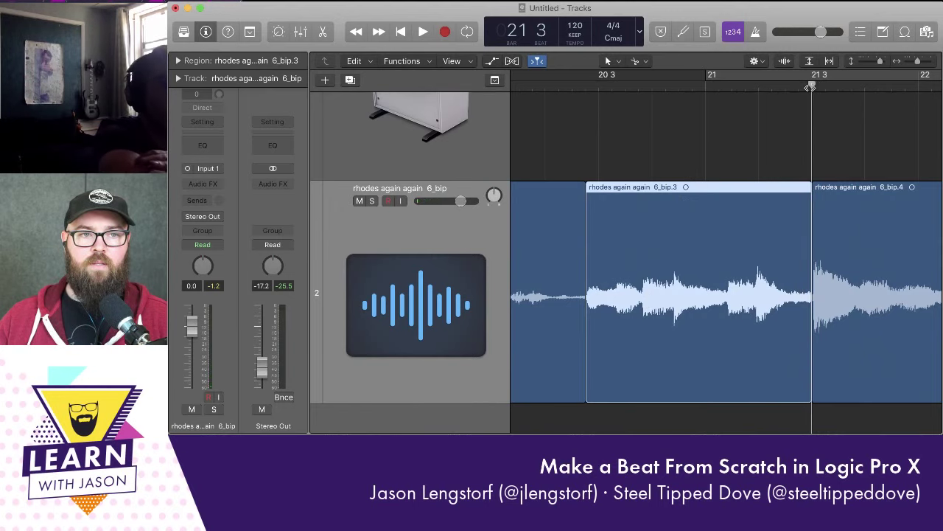
scroll(804, 91, right, 4)
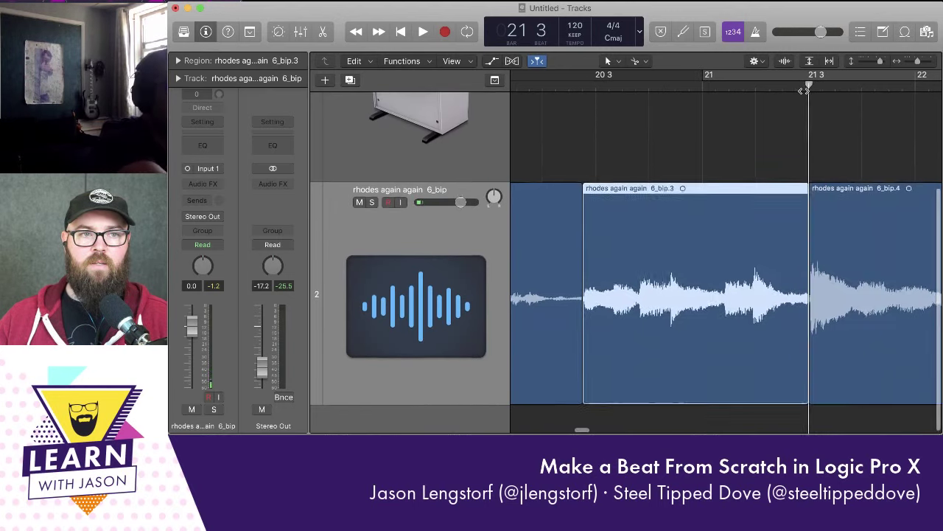
scroll(803, 91, right, 2)
scroll(803, 90, right, 2)
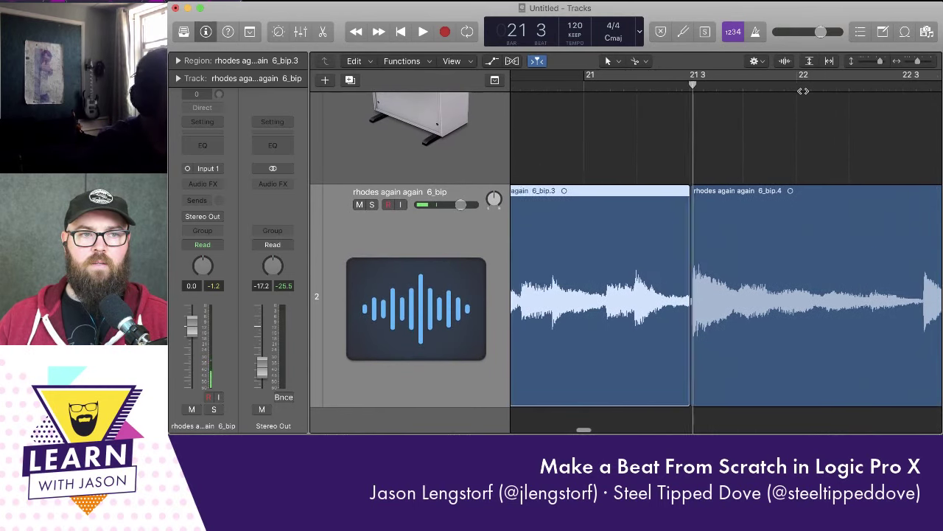
scroll(678, 87, left, 6)
double_click(693, 88)
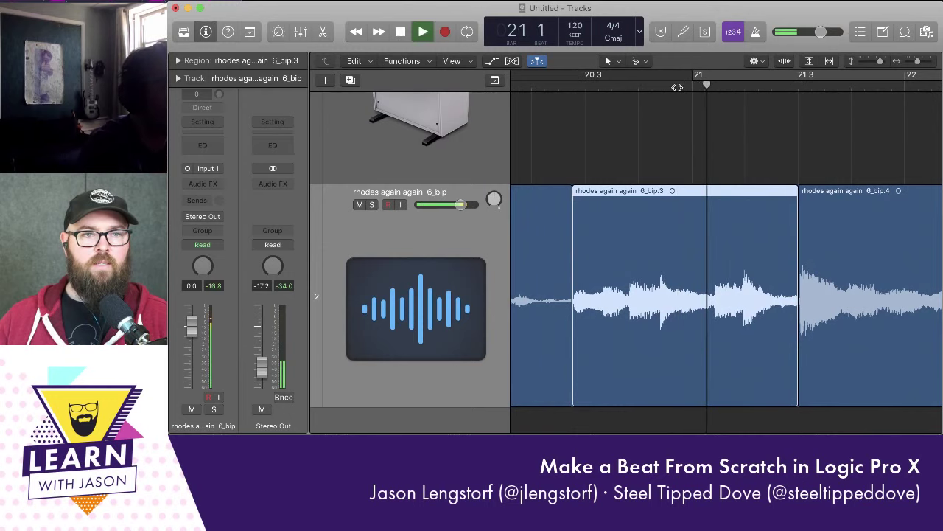
scroll(728, 114, right, 5)
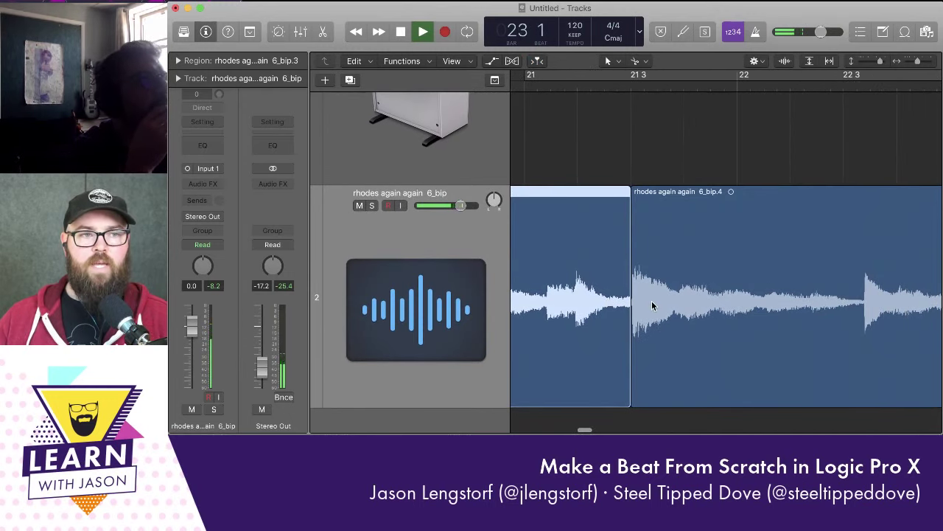
key(space)
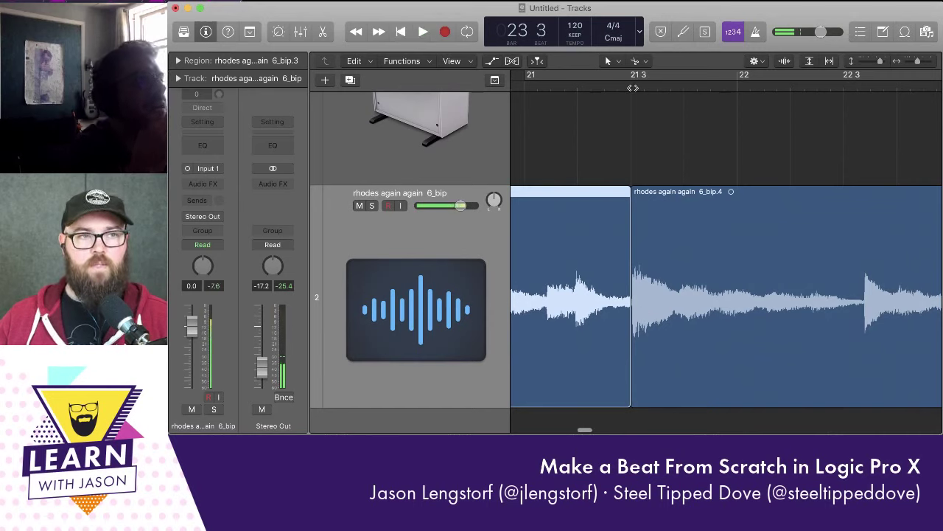
double_click(636, 92)
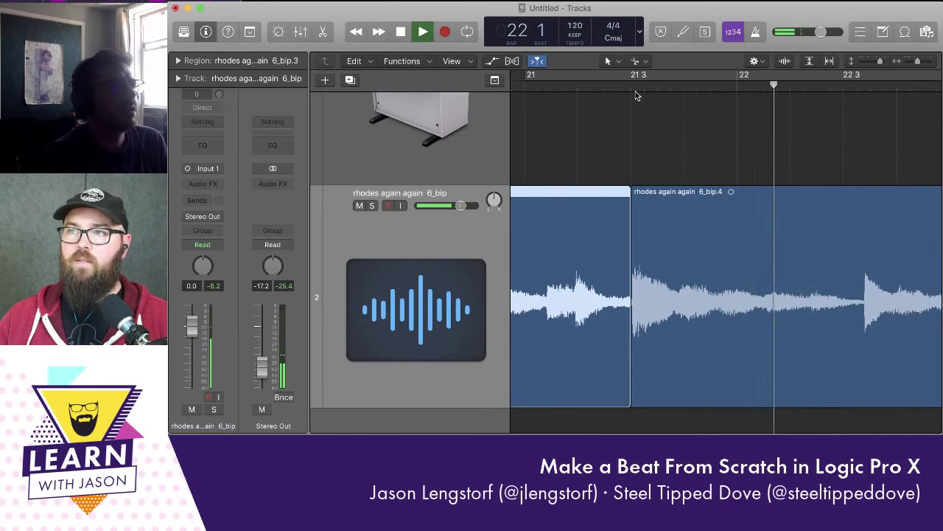
key(space)
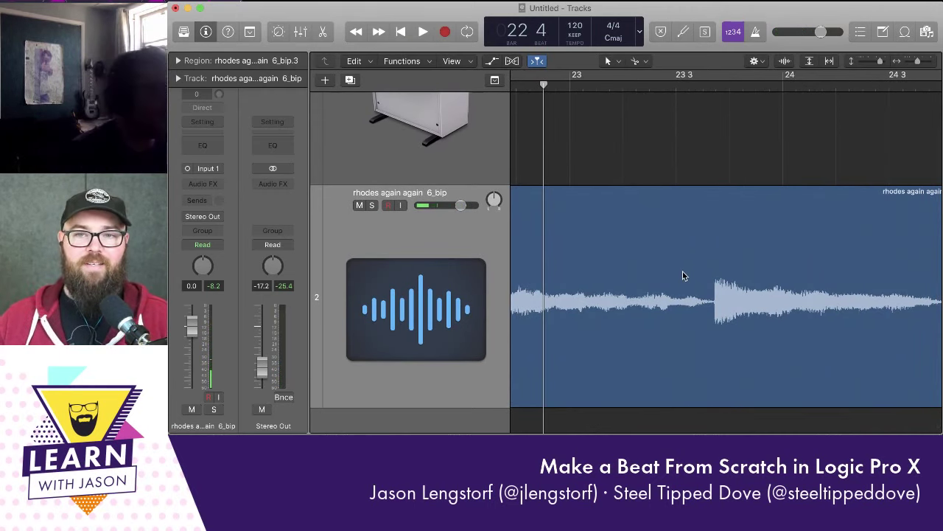
scroll(724, 302, left, 2)
scroll(725, 302, left, 3)
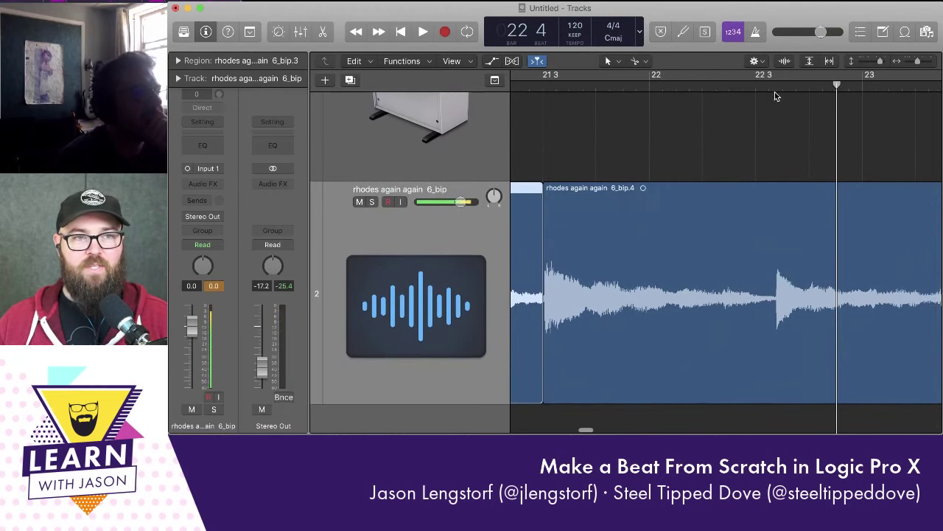
click(771, 87)
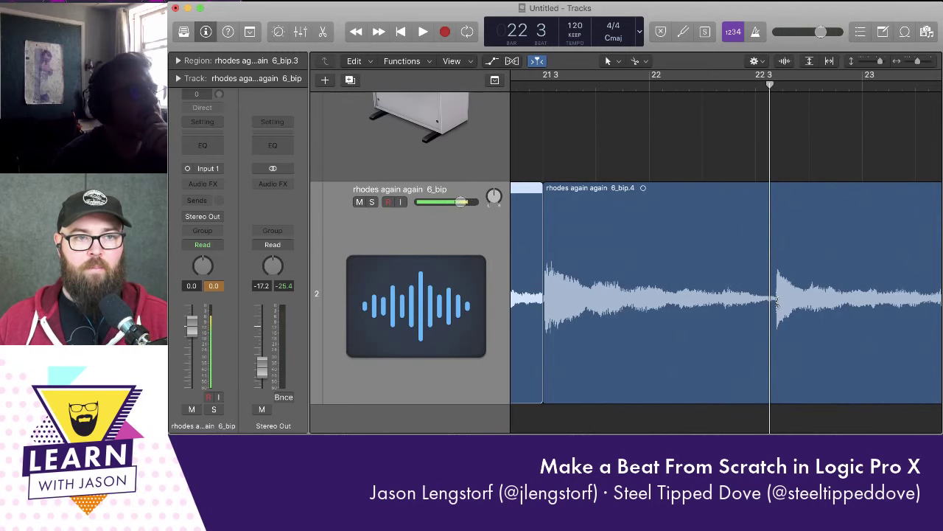
Split the region at bar 22 3 and the next attack, then undo the split and deletion
click(776, 302)
scroll(849, 308, right, 2)
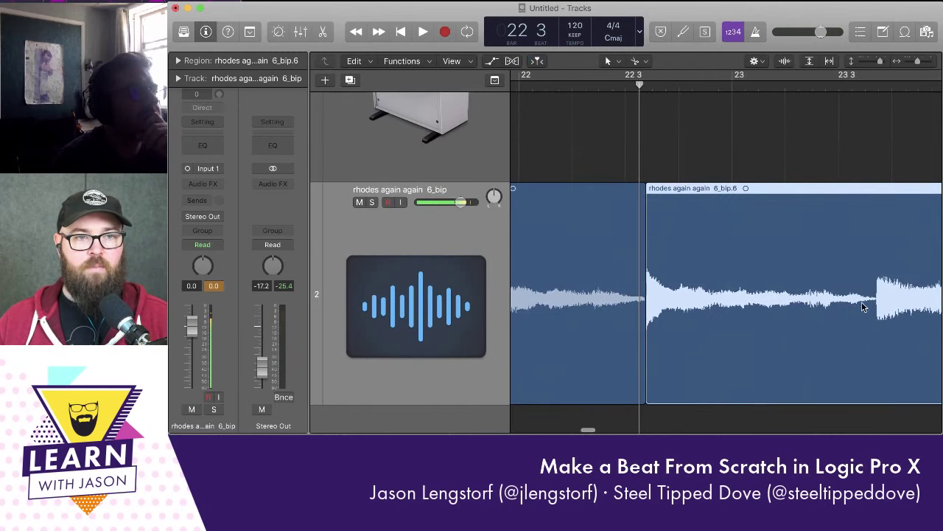
click(878, 303)
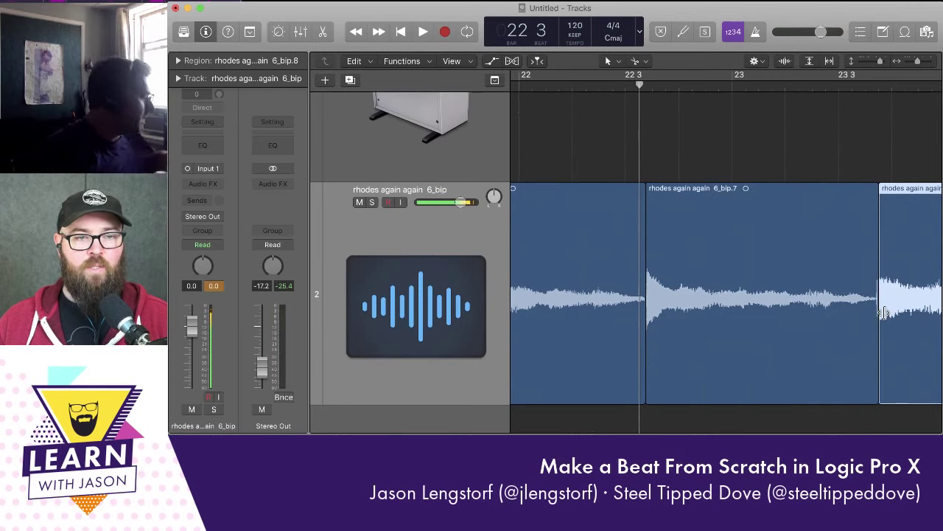
key(Delete)
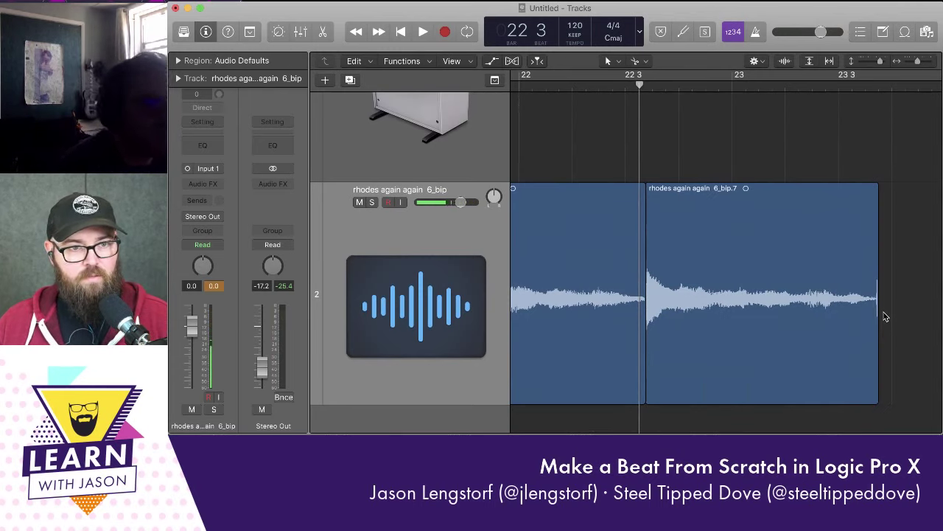
key(super+z)
key(super+z)
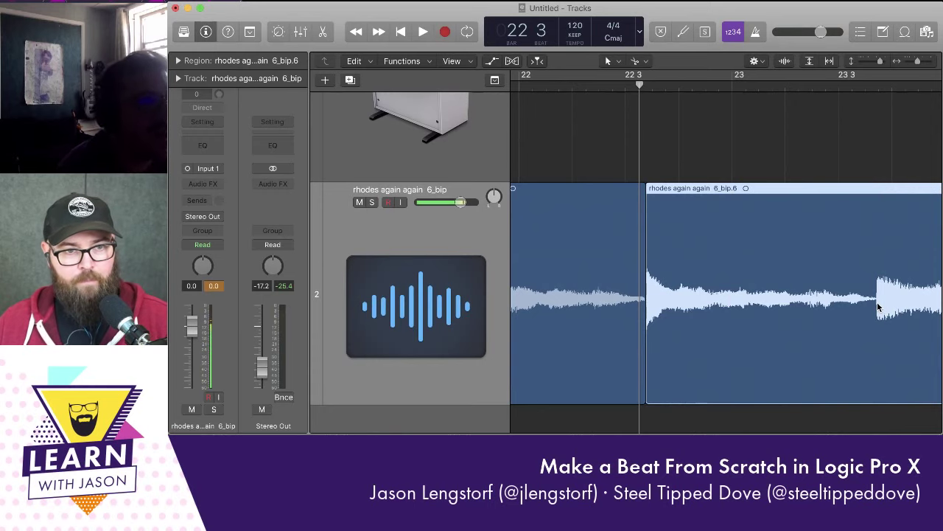
Zoom in, split the region at the last chord's attack, and play the new chord slice
key(super+Right)
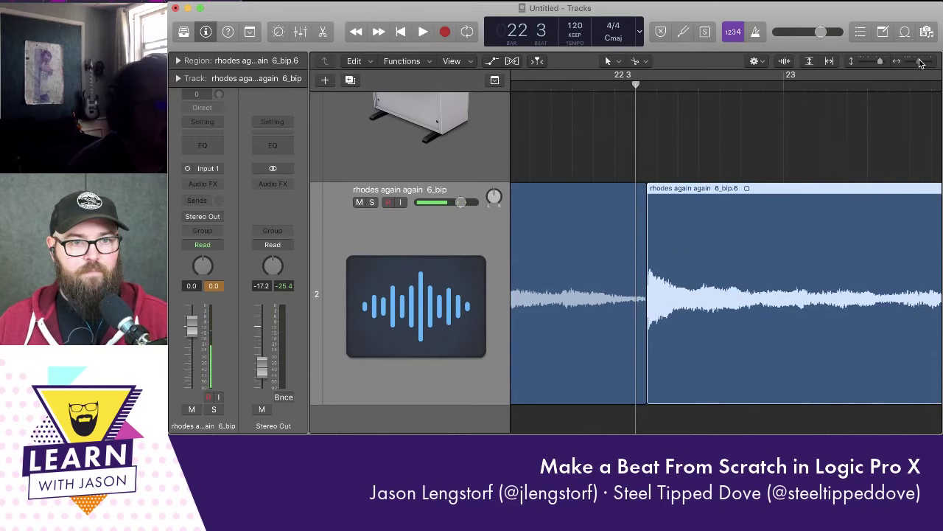
scroll(831, 310, right, 3)
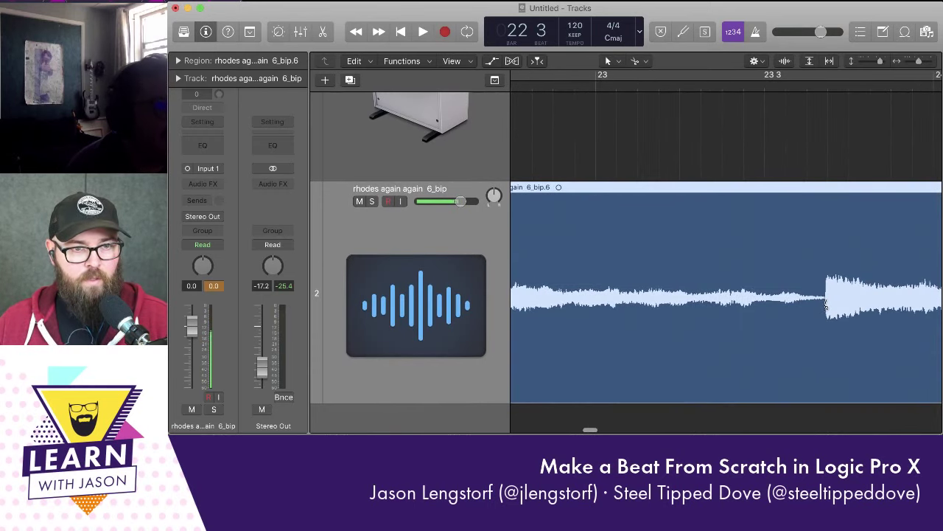
click(826, 303)
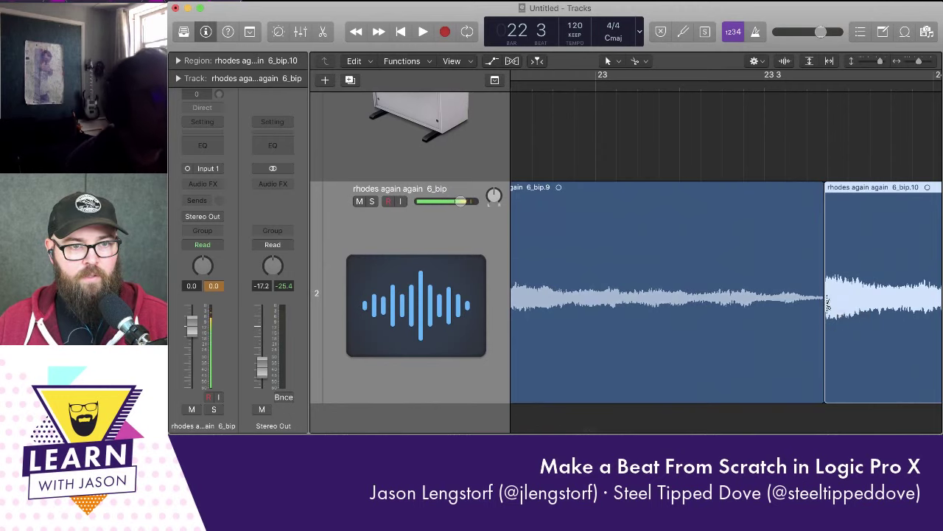
scroll(881, 328, right, 5)
scroll(881, 329, right, 3)
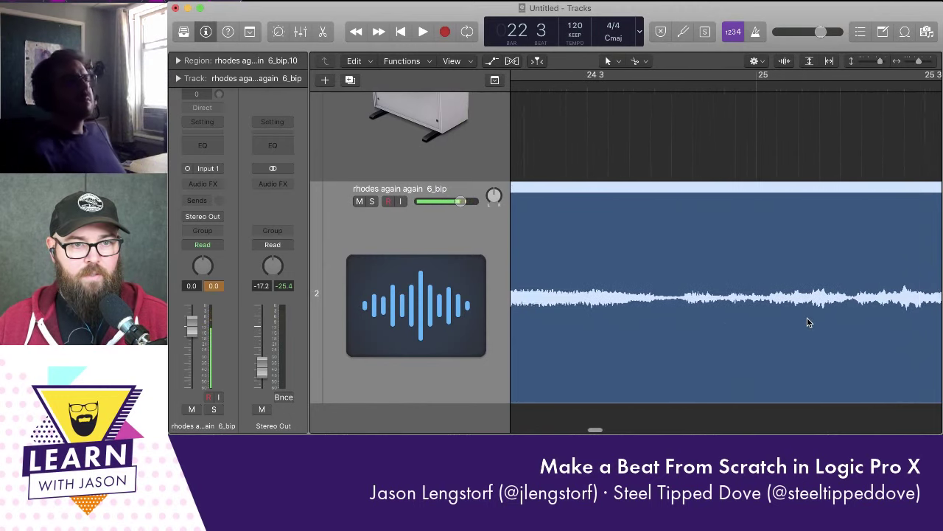
scroll(806, 322, left, 3)
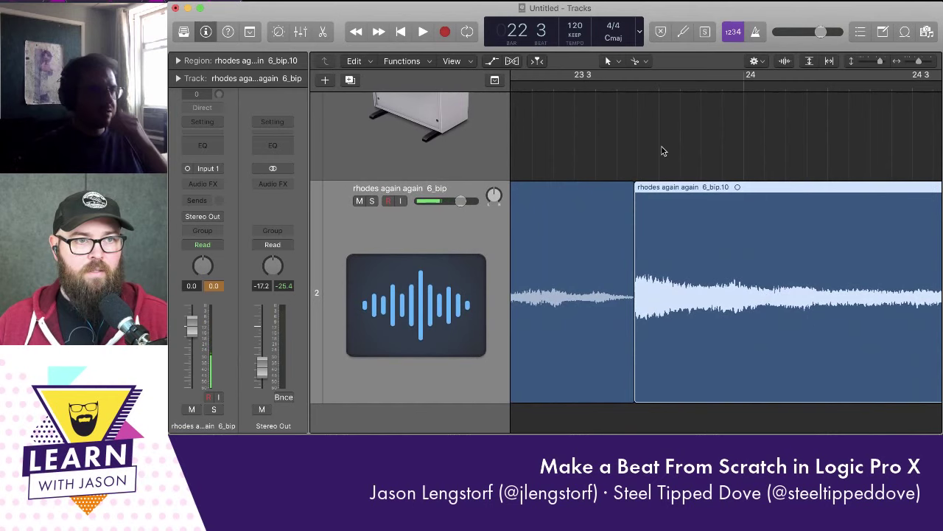
click(637, 84)
key(space)
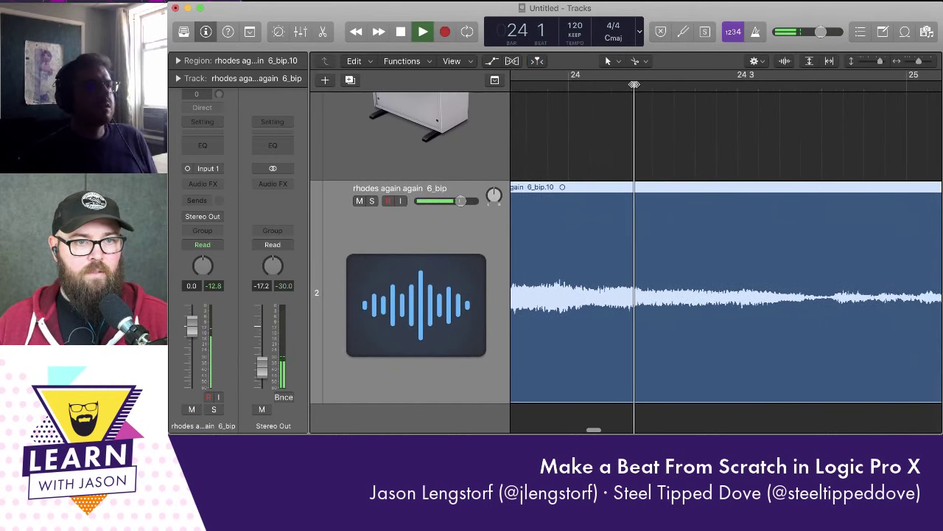
key(space)
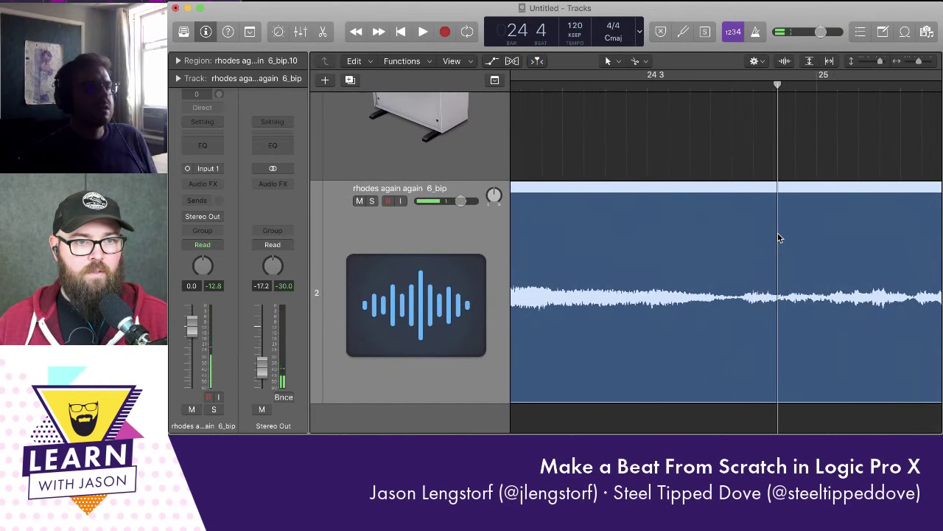
Split off the tail after the chord and delete that leftover region
click(742, 300)
scroll(707, 274, left, 2)
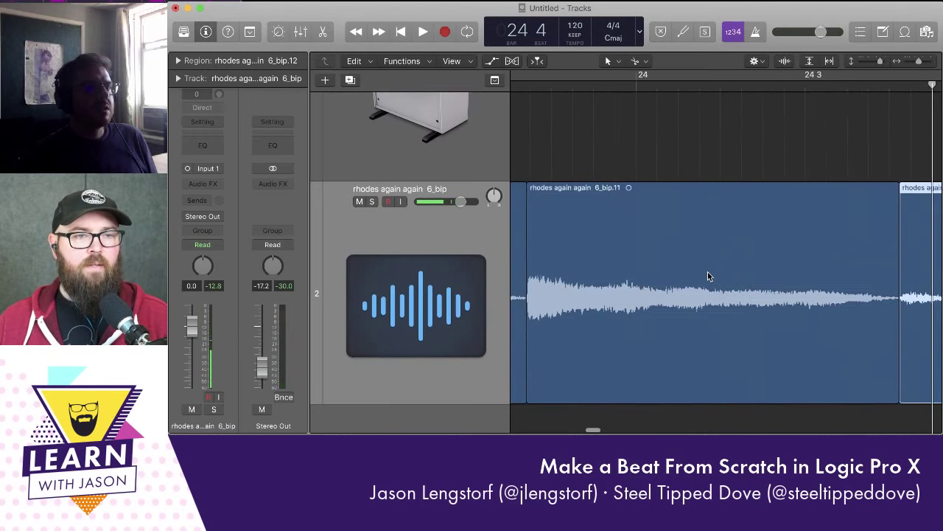
scroll(802, 190, right, 3)
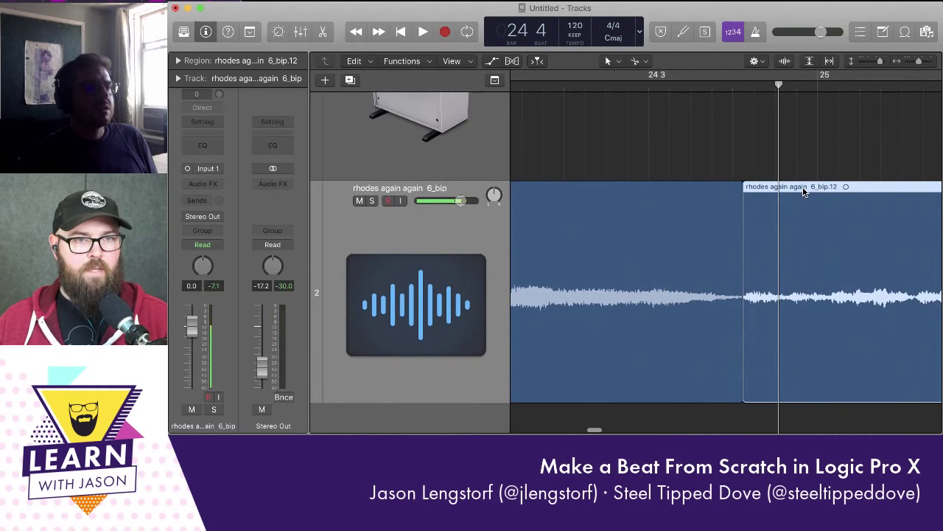
key(Delete)
scroll(779, 249, down, 5)
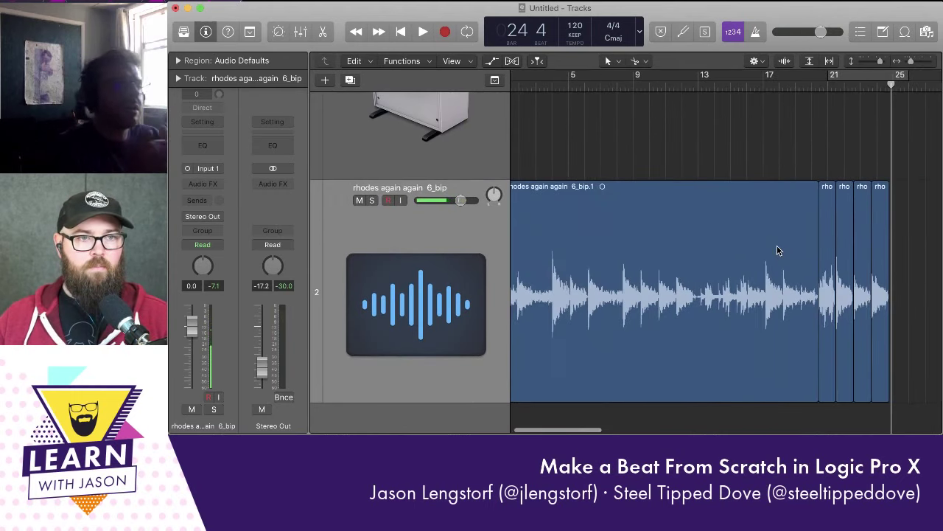
Delete the long 6_bip.1 region, then play the four chord slices from bar 21
click(783, 271)
key(Delete)
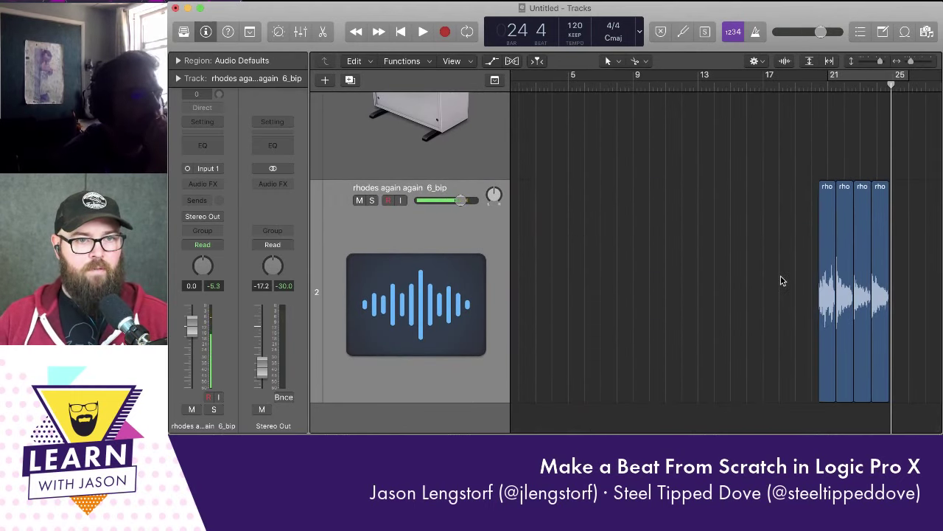
click(816, 83)
key(space)
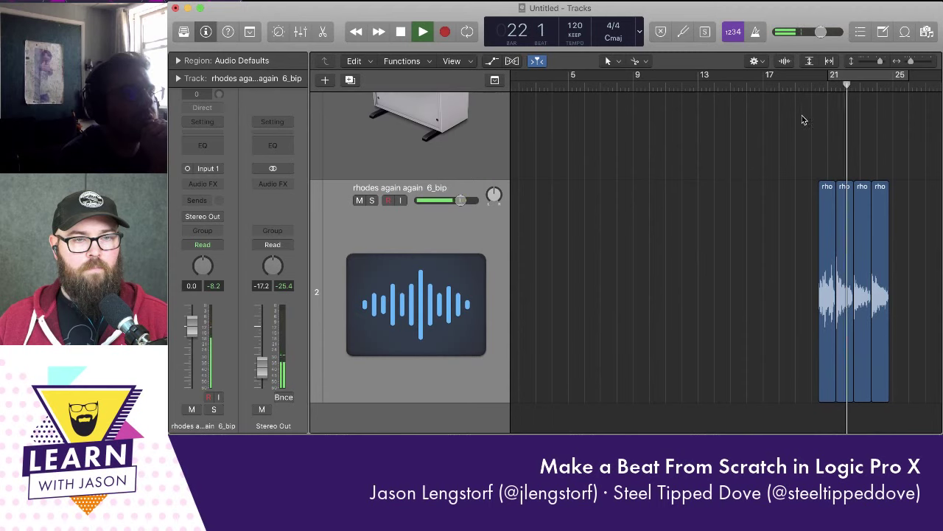
scroll(806, 134, right, 1)
scroll(804, 130, right, 4)
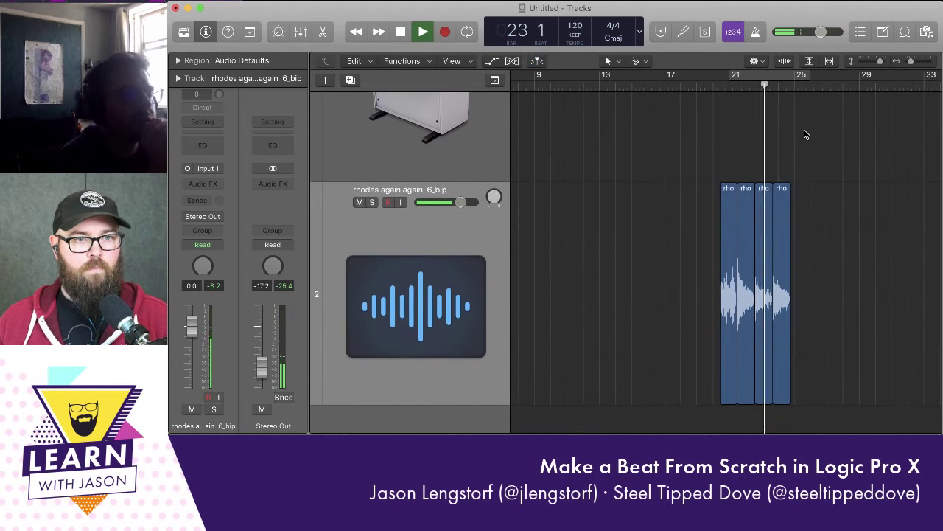
scroll(804, 130, right, 1)
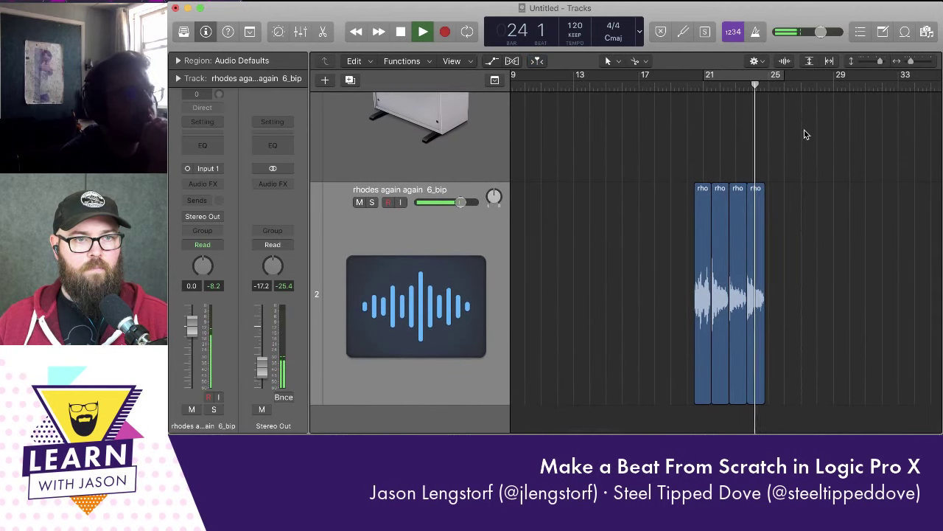
key(space)
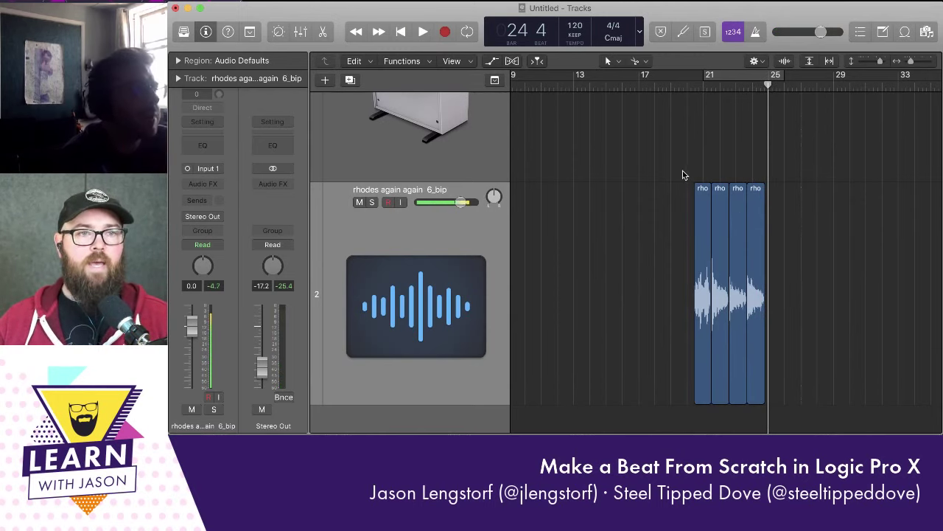
Select the four chord regions and choose Convert to New Sampler Track
drag(679, 175, 772, 304)
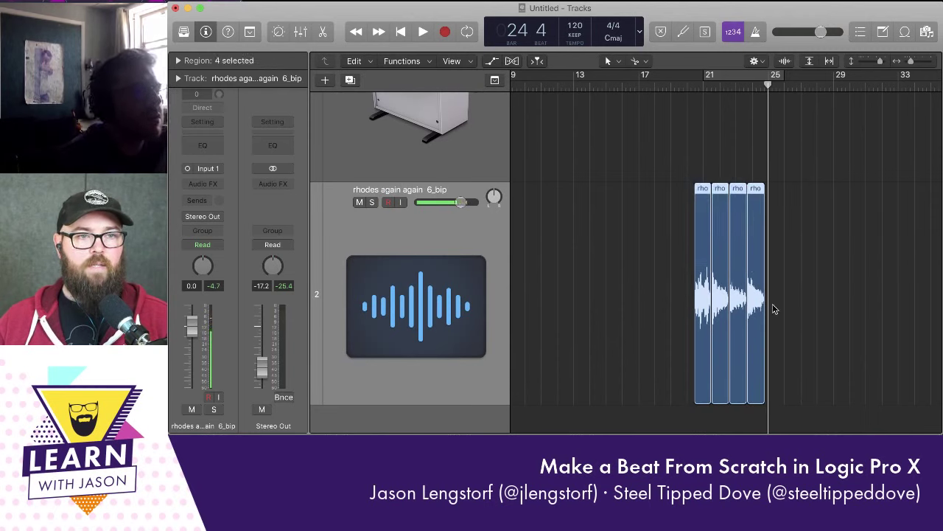
right_click(757, 312)
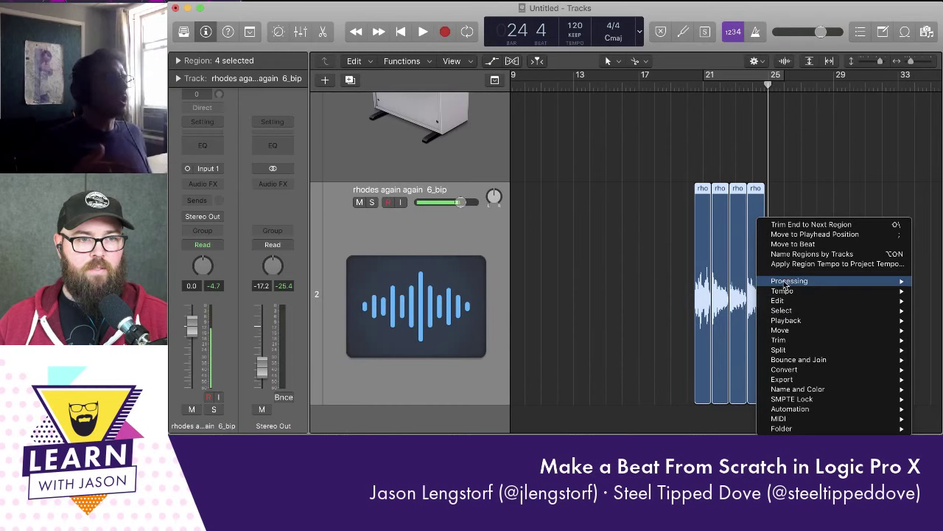
mouse_move(794, 370)
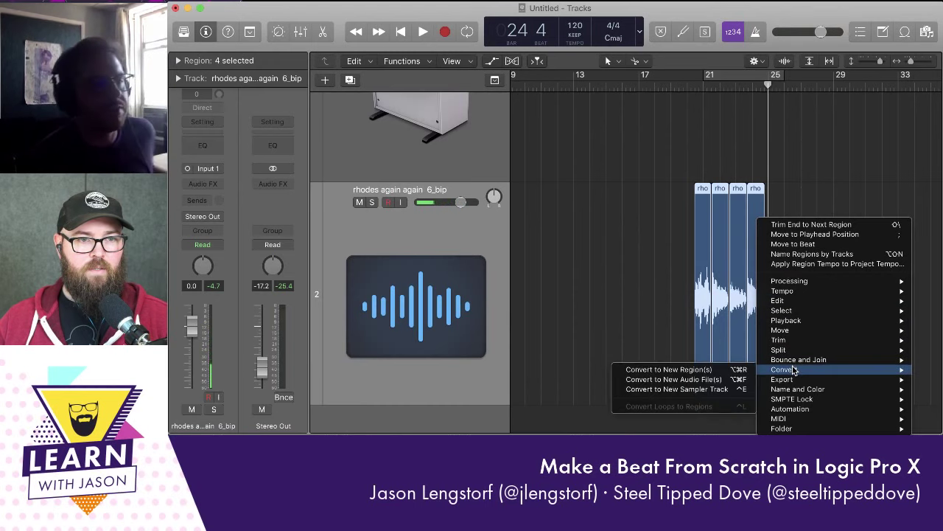
click(706, 389)
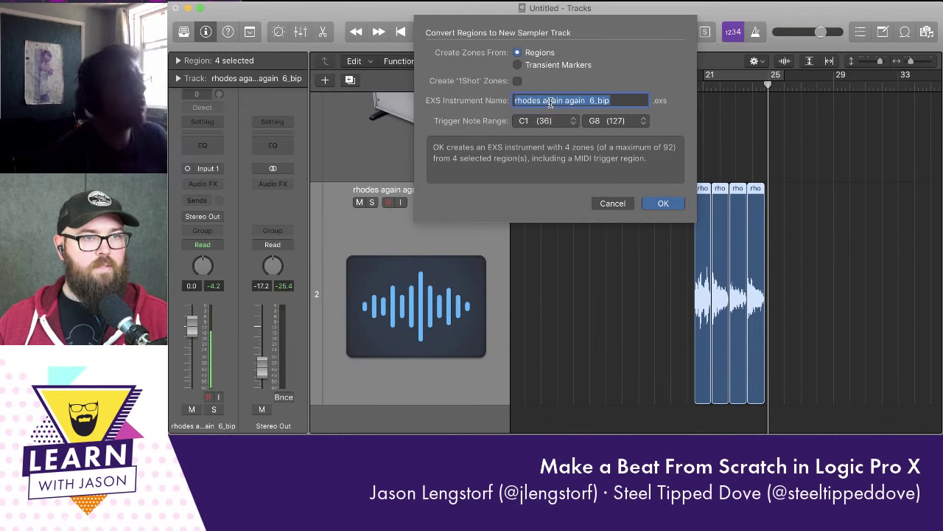
Name the EXS instrument 'rhodes' and confirm to create the sampler track
text(rhodes)
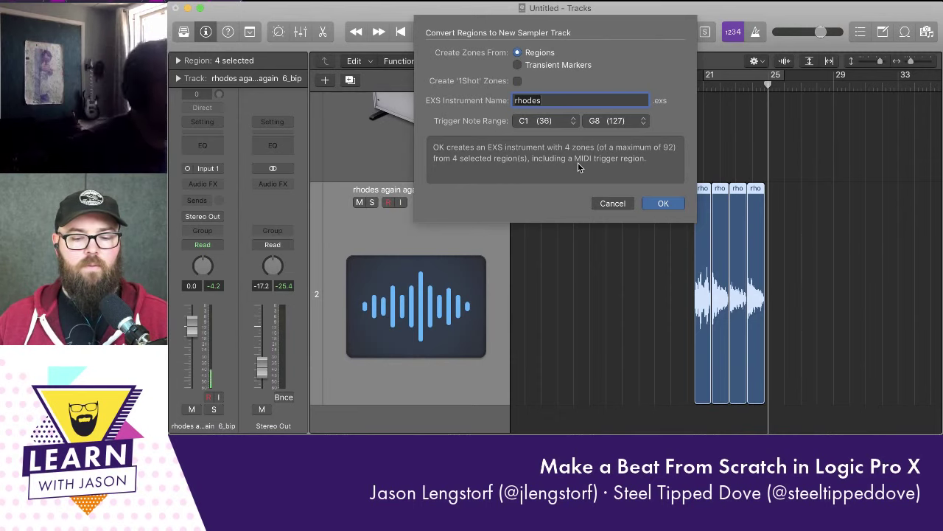
click(659, 202)
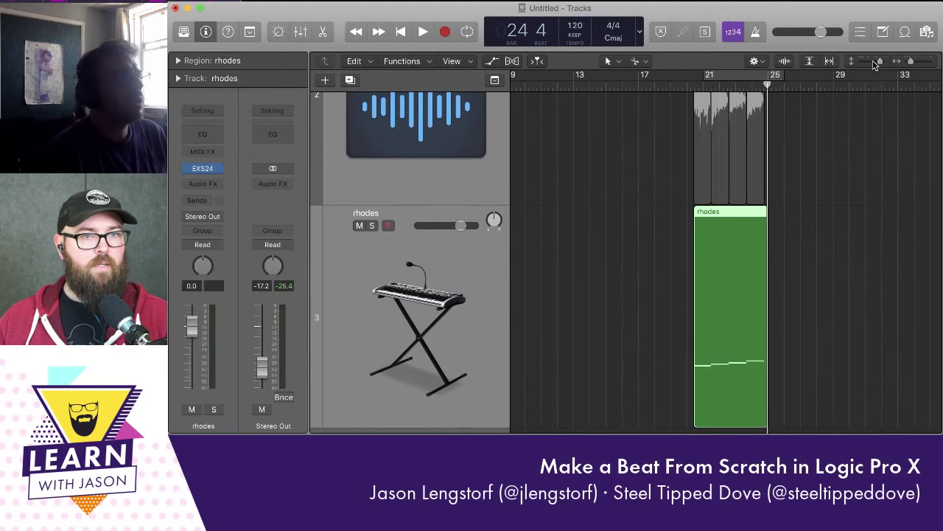
Shrink track heights so all three tracks fit, keeping the rhodes track name
drag(879, 65, 872, 63)
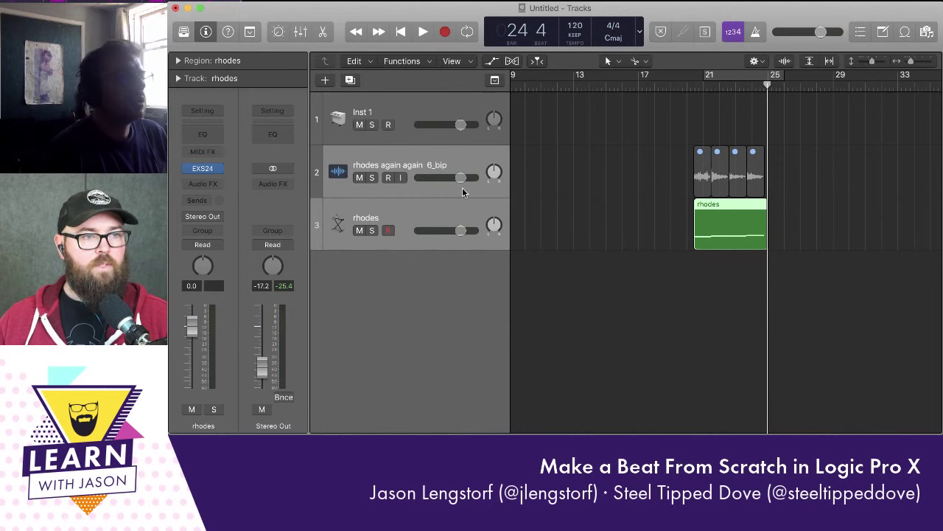
double_click(393, 211)
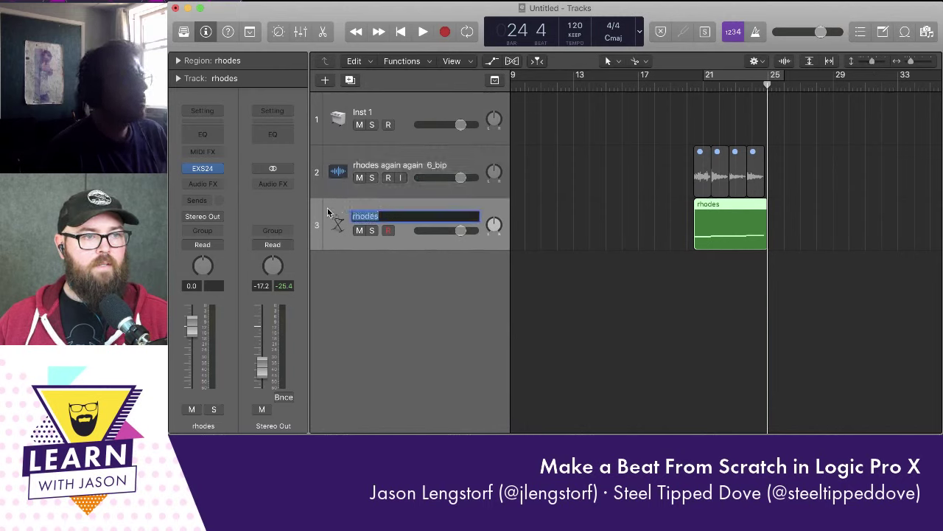
key(Return)
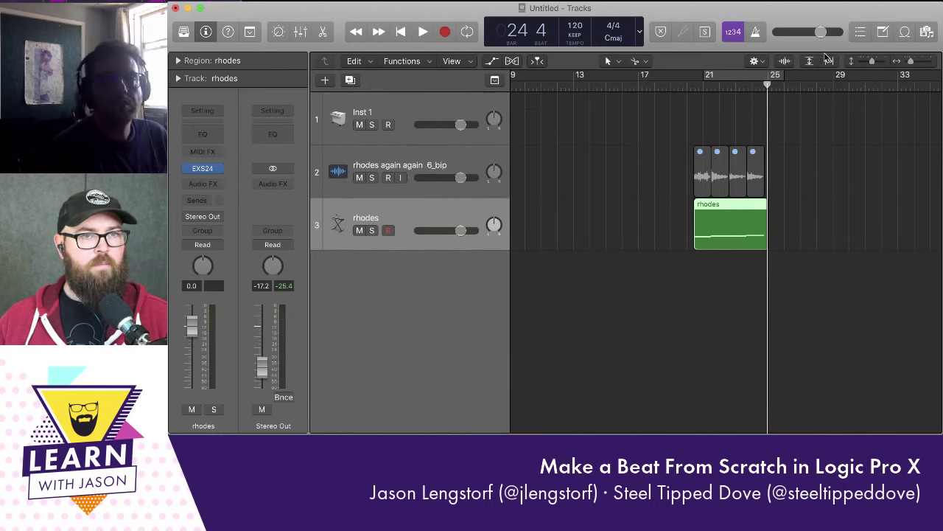
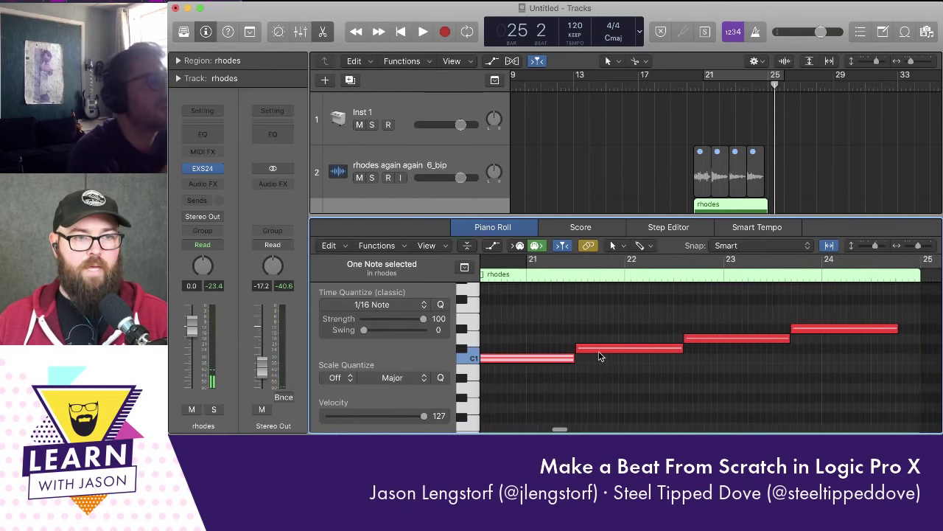
Show the hidden-track controls from the audio track header's context menu
scroll(693, 185, down, 1)
scroll(693, 184, down, 1)
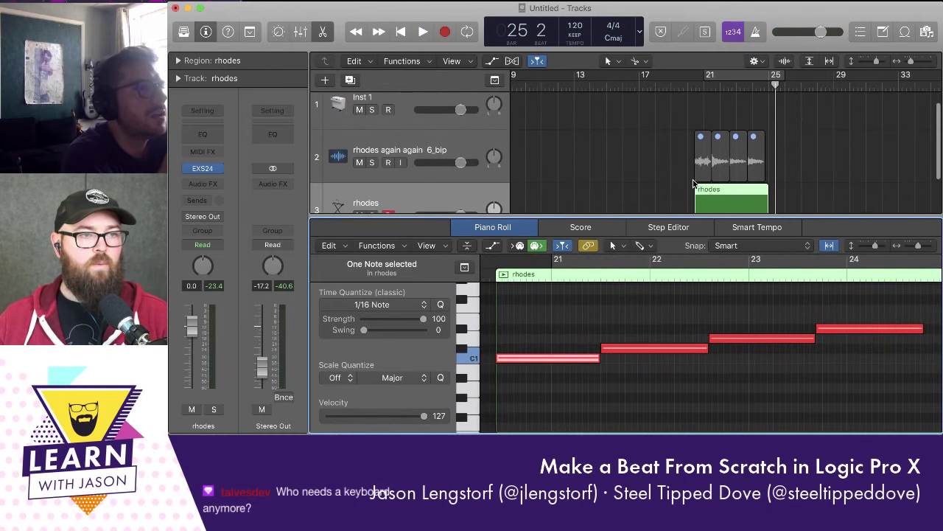
right_click(421, 137)
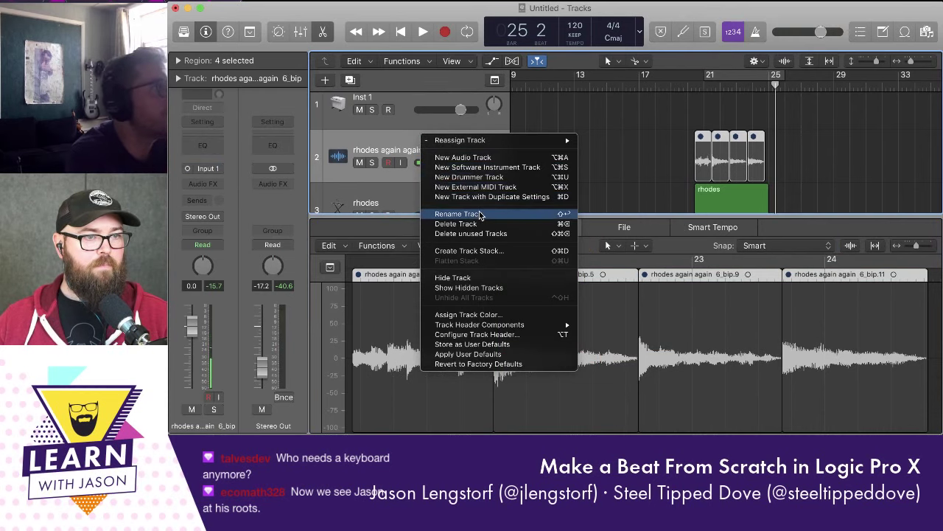
click(471, 288)
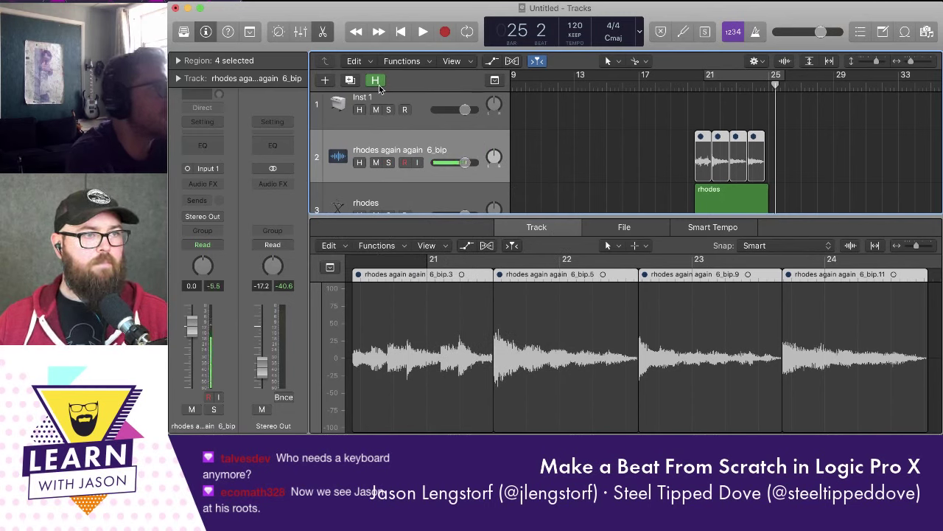
Close the lower editor with X and select the rhodes track
click(794, 221)
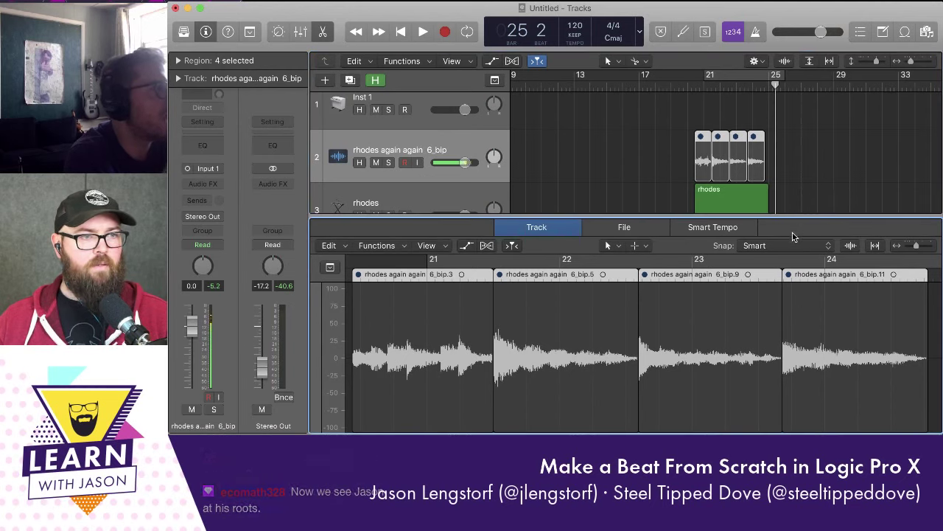
click(446, 248)
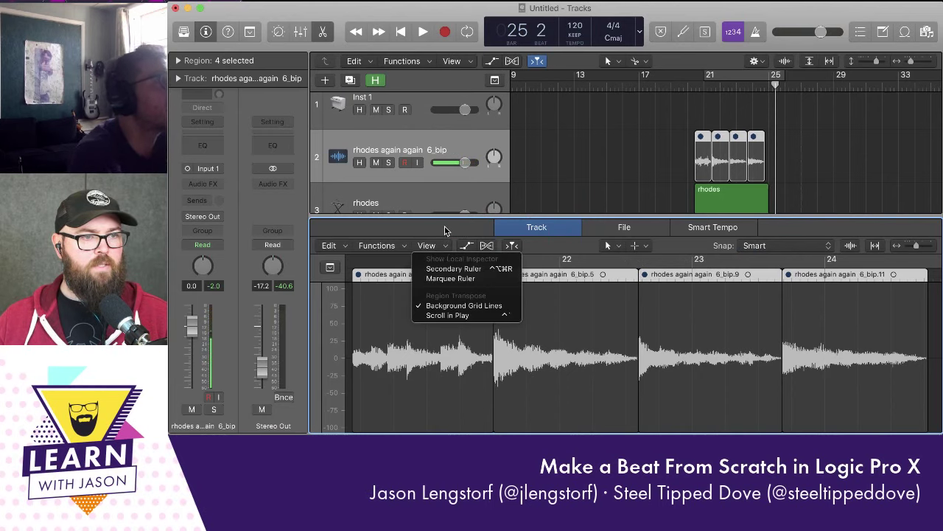
click(447, 230)
mouse_move(418, 5)
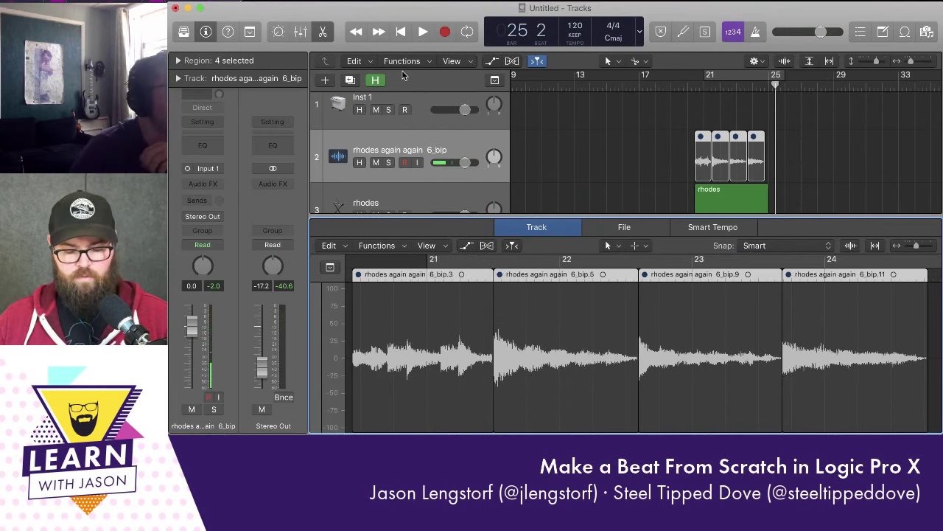
key(x)
key(x)
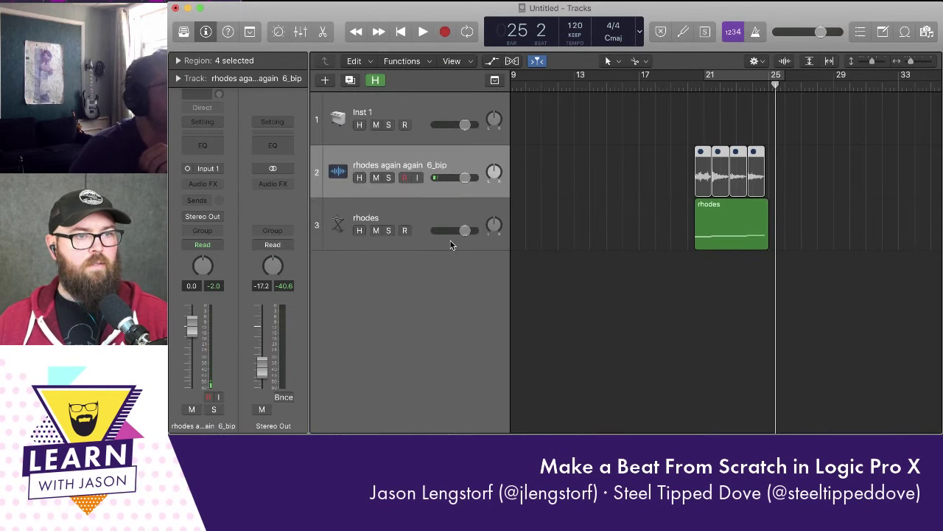
click(391, 218)
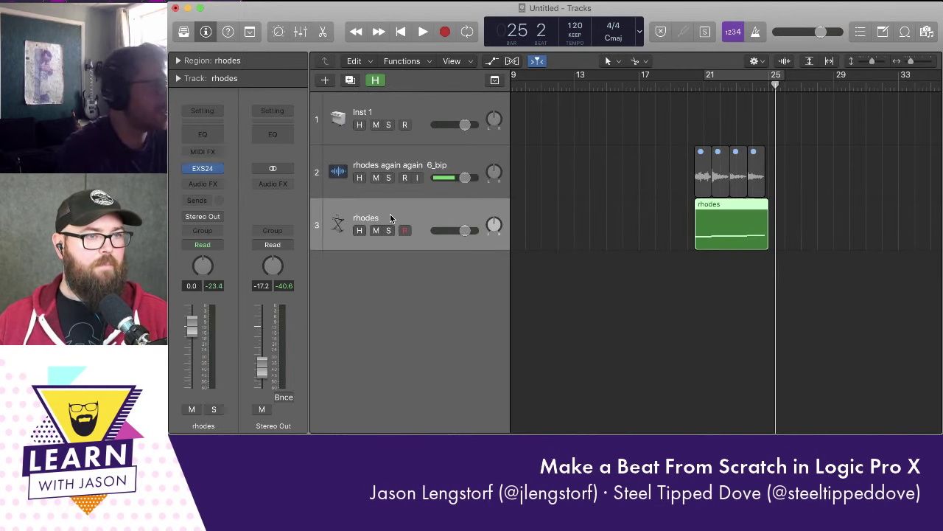
Open the rhodes EXS24 window at 125% size, positioned clear of the transport
click(203, 170)
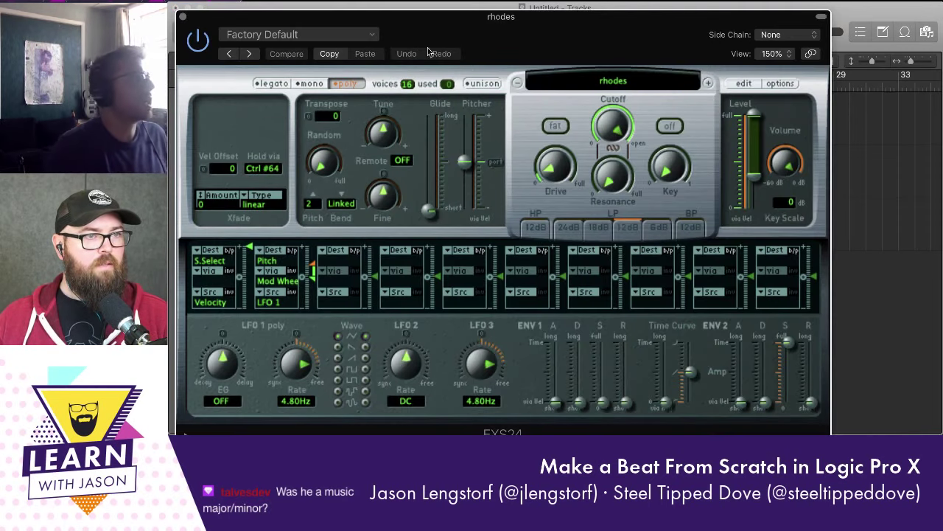
drag(424, 27, 465, 18)
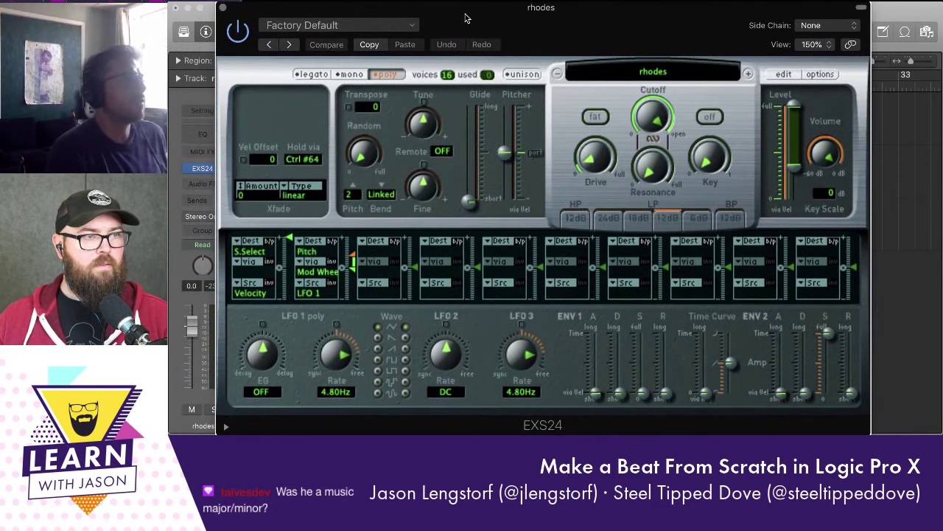
click(828, 45)
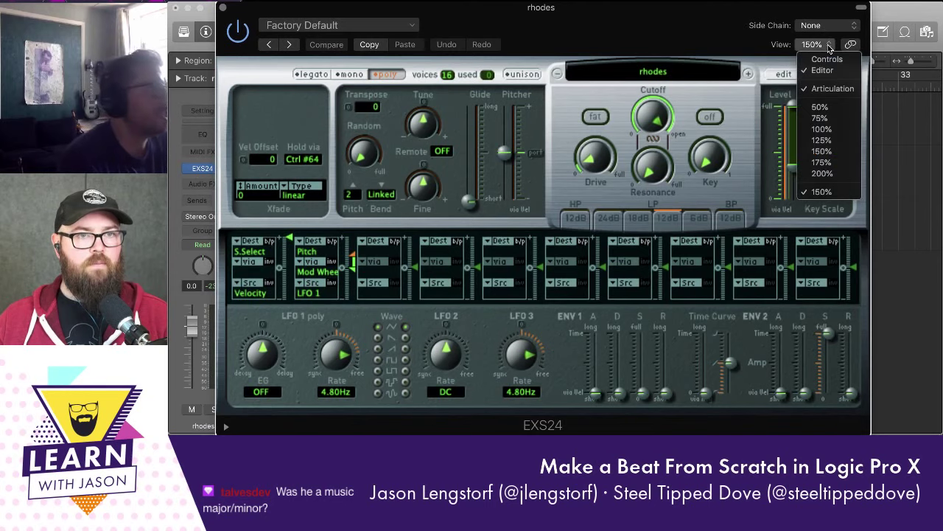
click(822, 141)
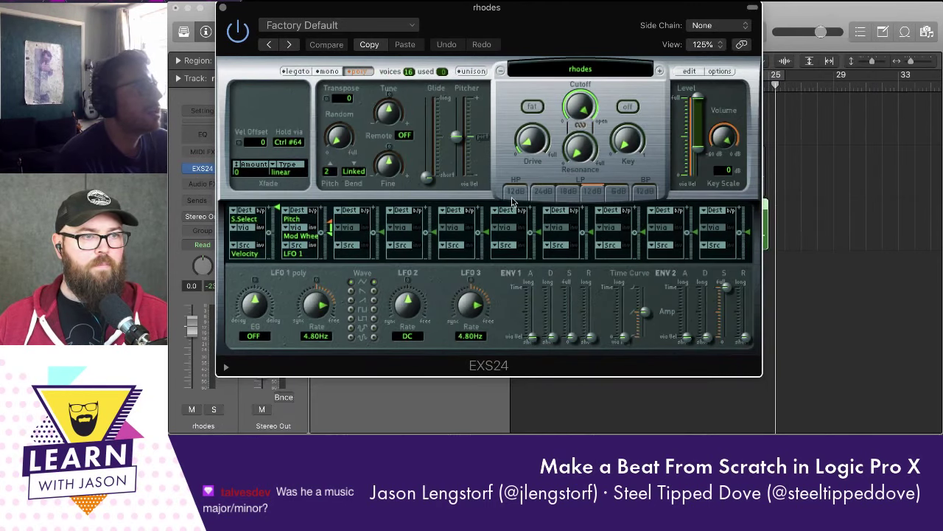
drag(549, 9, 497, 29)
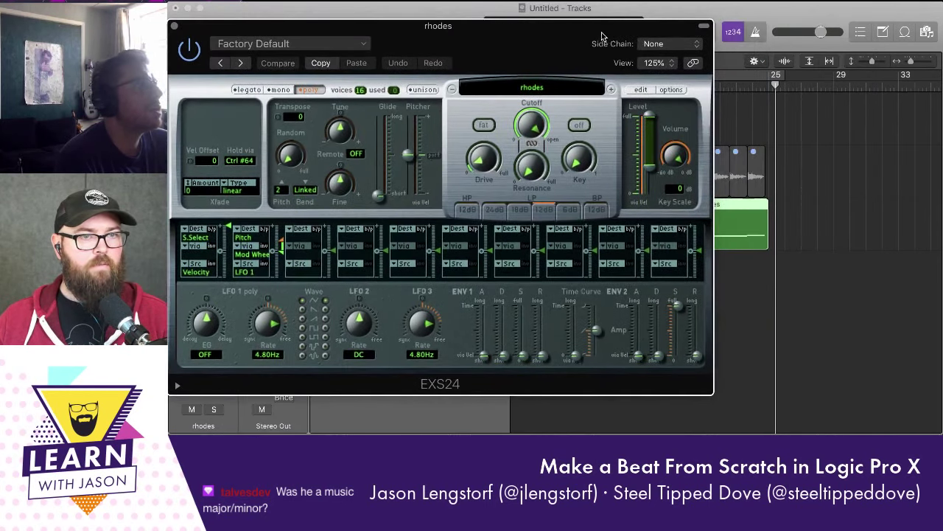
drag(601, 35, 581, 60)
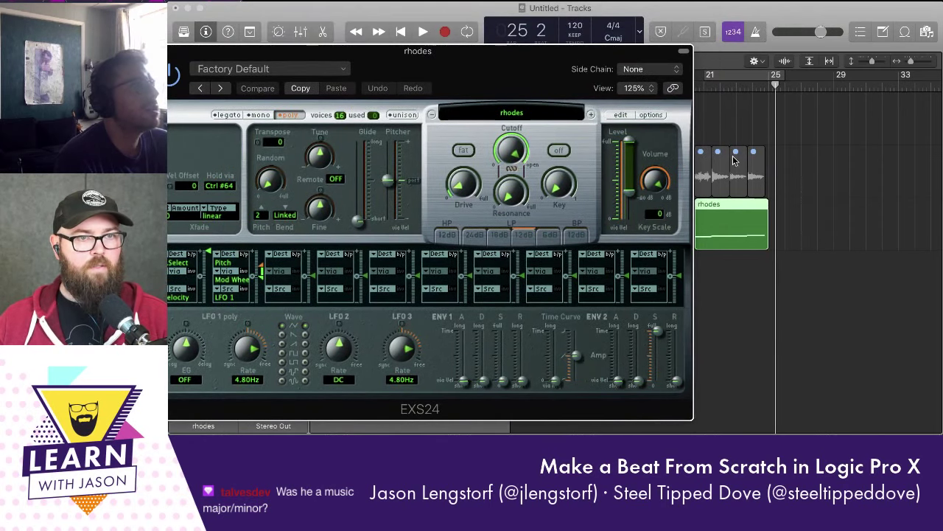
Set a cycle loop over bars 20–25 and play it back once
scroll(743, 147, left, 3)
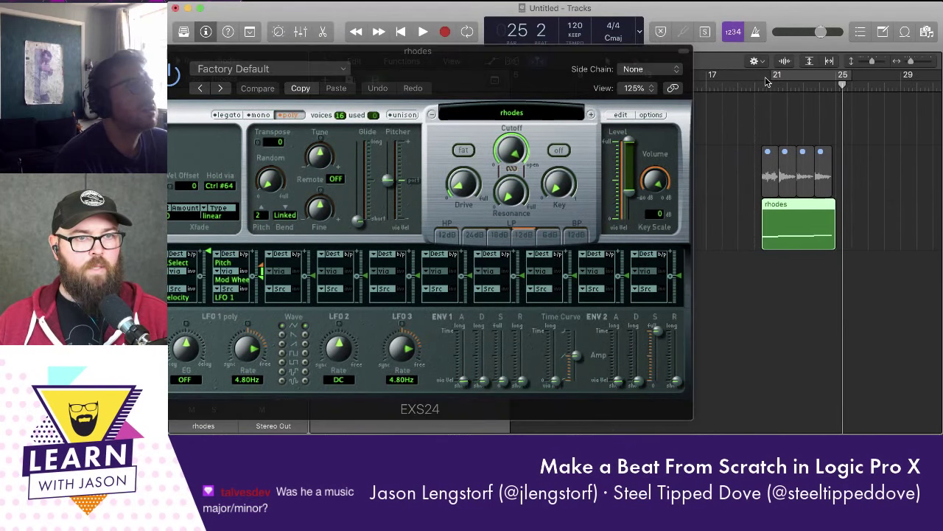
drag(762, 82, 841, 82)
drag(757, 79, 763, 78)
key(space)
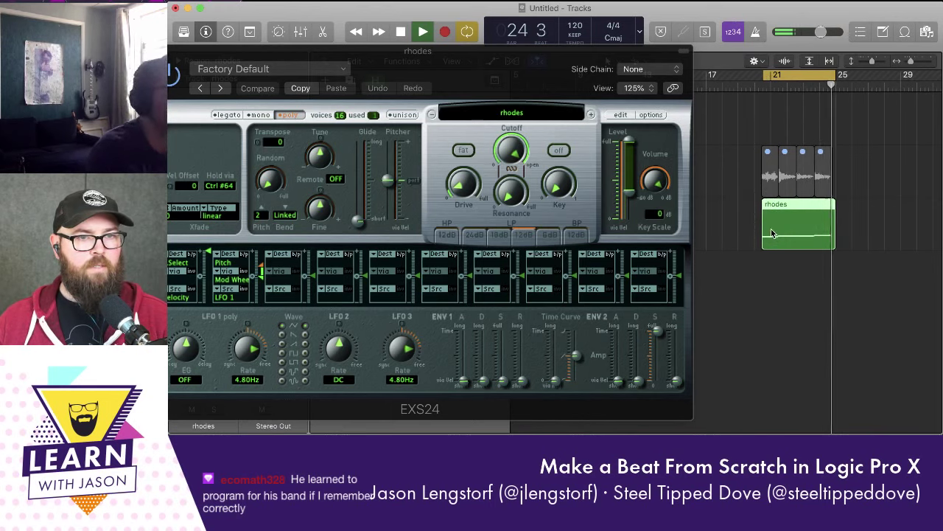
key(space)
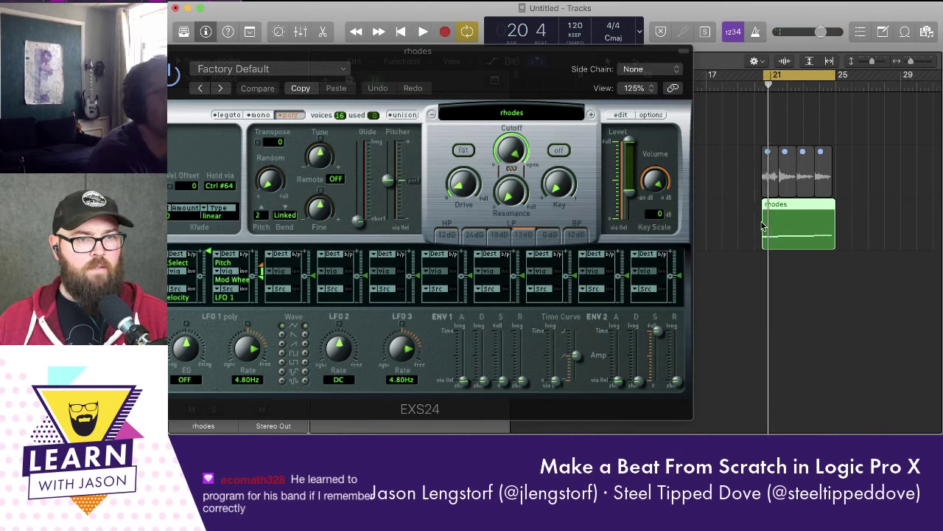
Move the loop start back toward bar 20, replay it, and close the lower editor
double_click(792, 225)
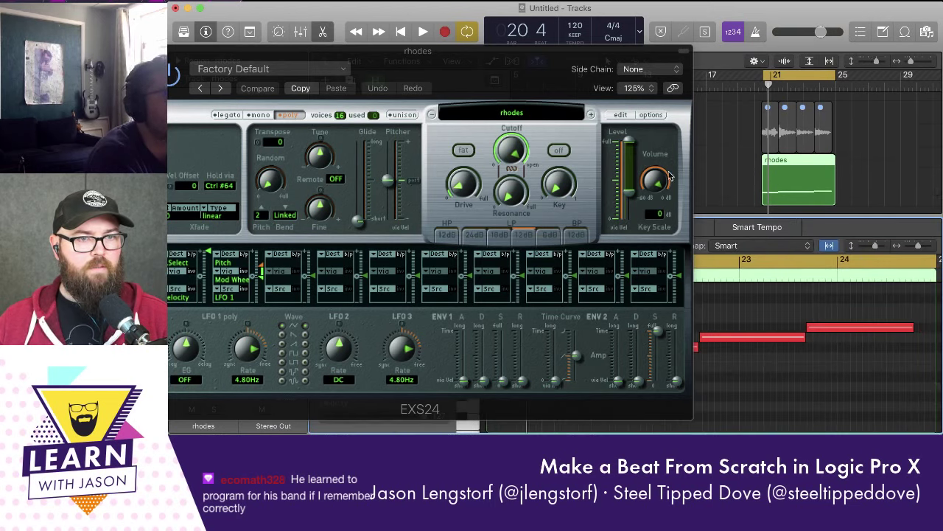
drag(767, 76, 757, 76)
key(space)
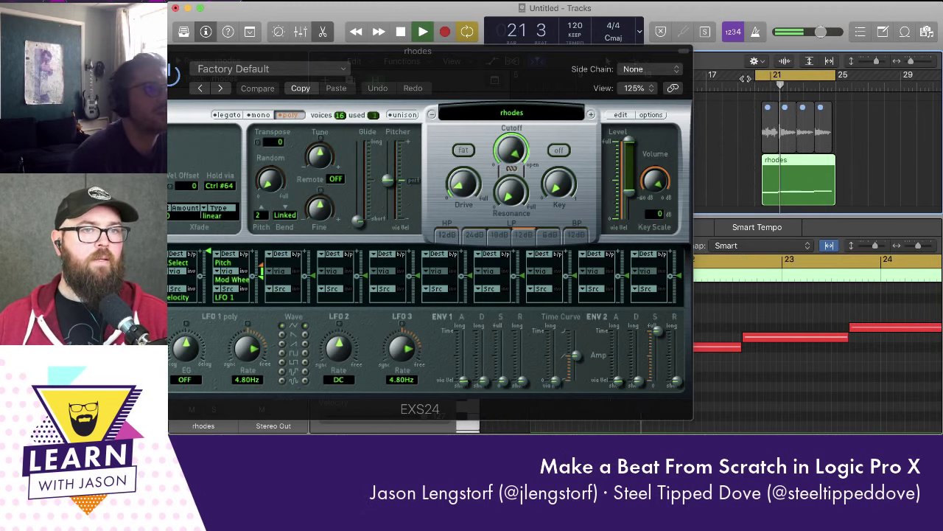
key(x)
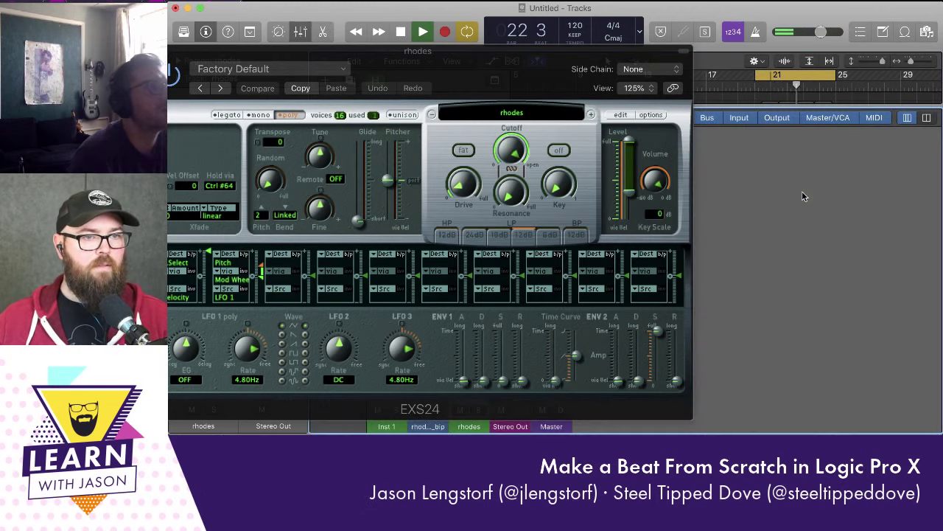
key(x)
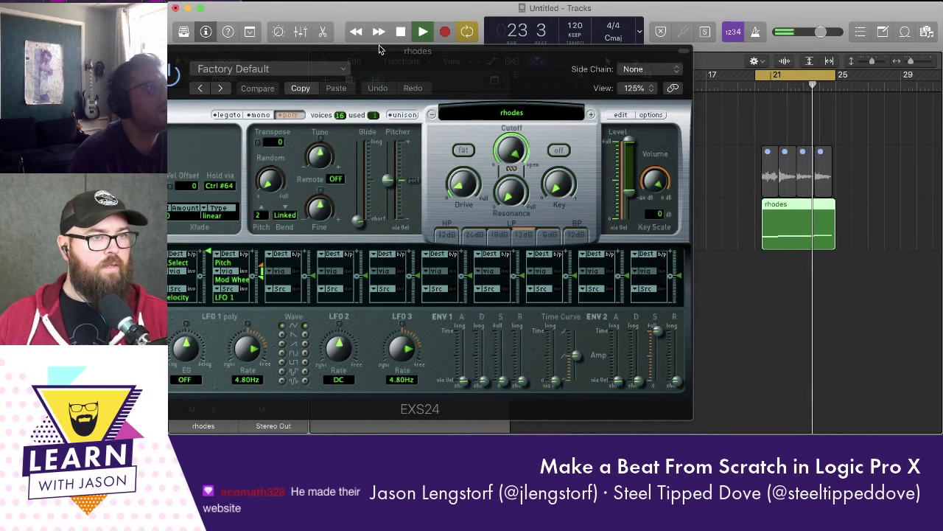
drag(366, 61, 425, 53)
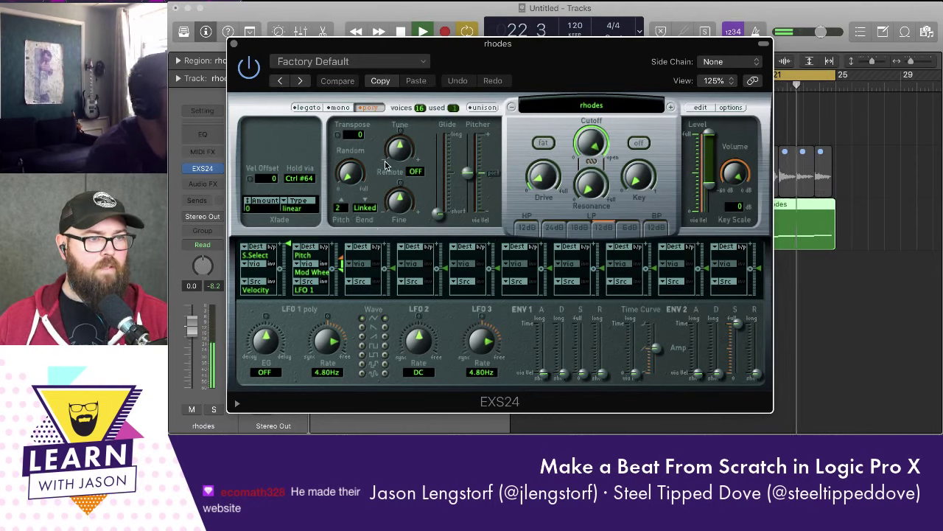
Adjust the EXS24 tuning, raising it to +6 and then settling on -3
click(360, 172)
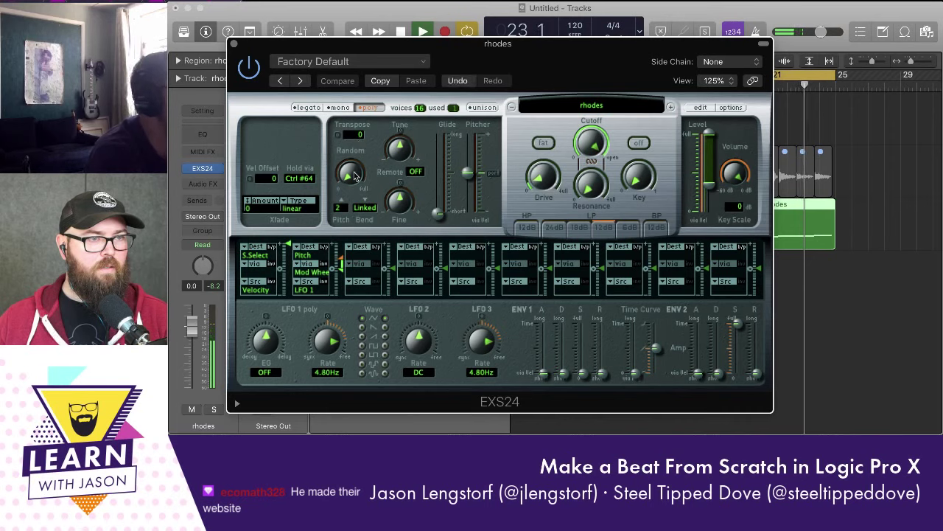
click(358, 134)
drag(357, 133, 396, 148)
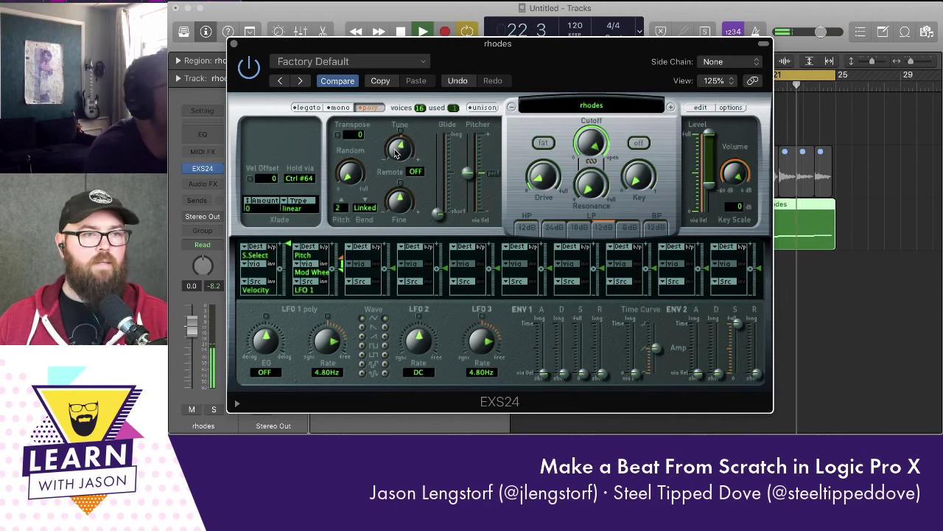
mouse_move(394, 154)
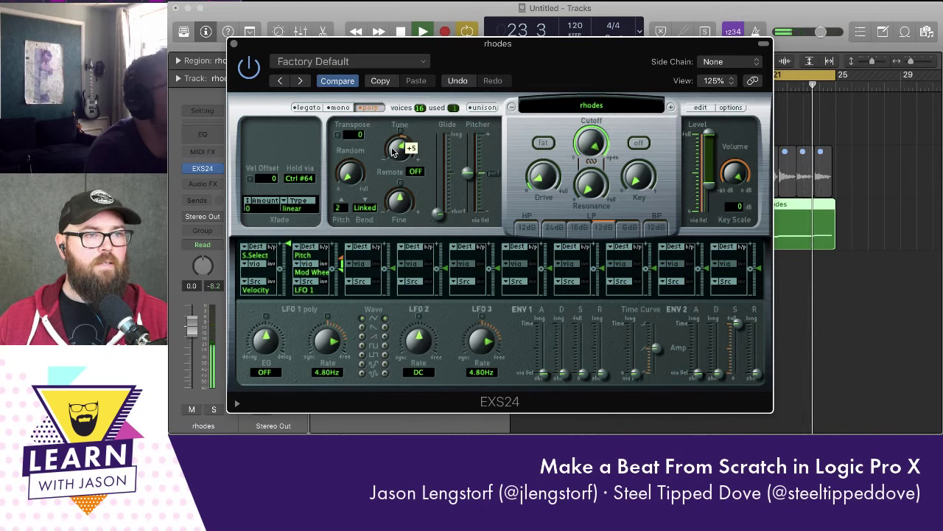
drag(395, 154, 393, 150)
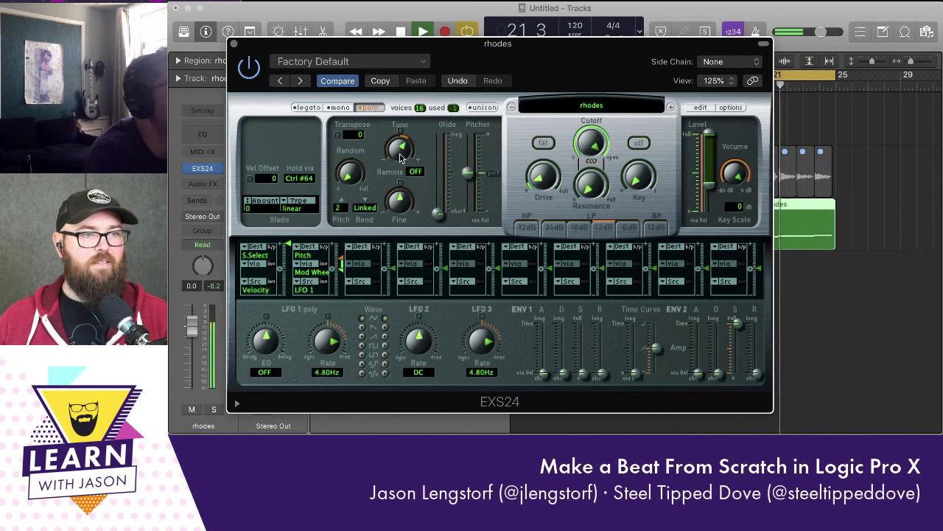
drag(399, 153, 409, 184)
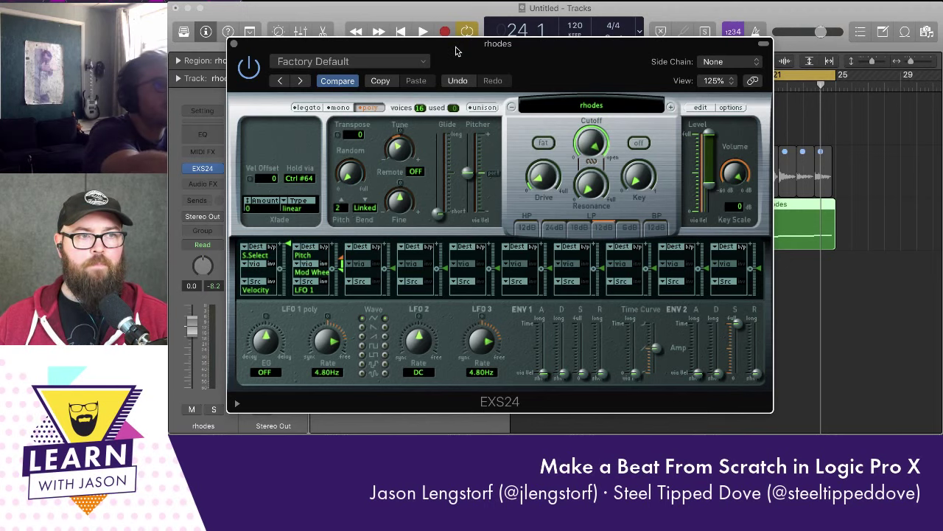
Play the loop with the EXS24 window moved left, then close the EXS24 window
drag(455, 50, 411, 60)
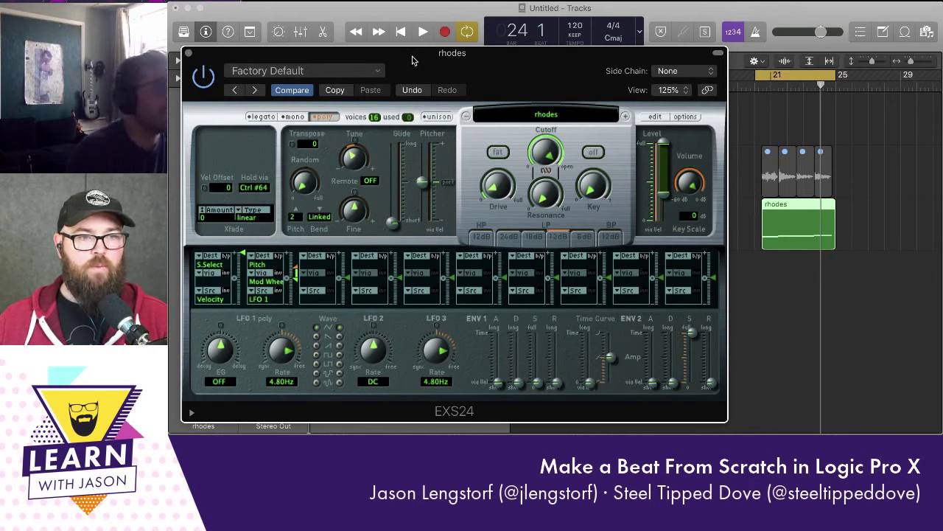
key(space)
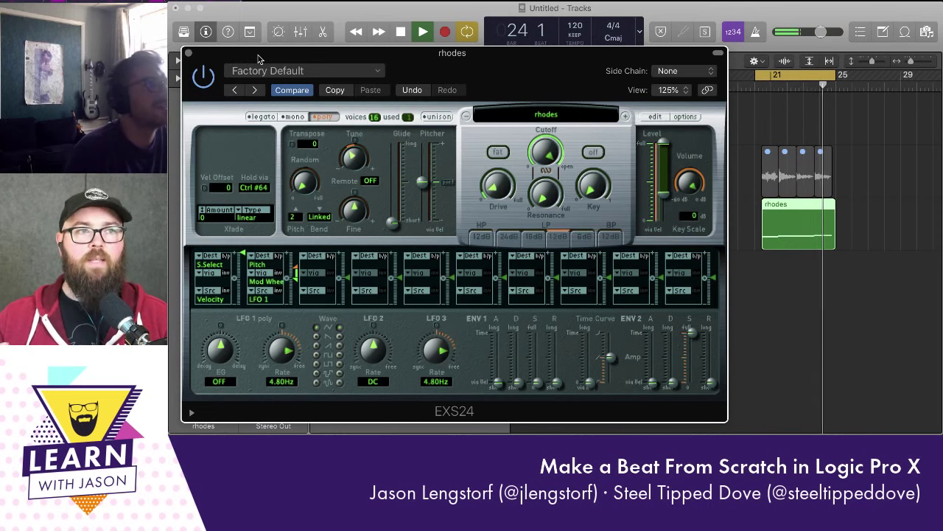
click(188, 55)
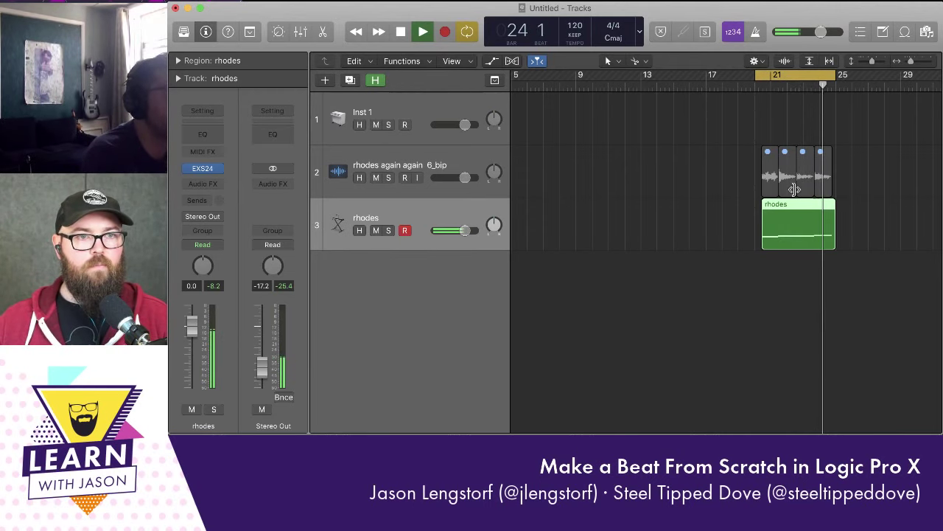
Delete the recorded rhodes region and set a new cycle over bars 1–5
key(Delete)
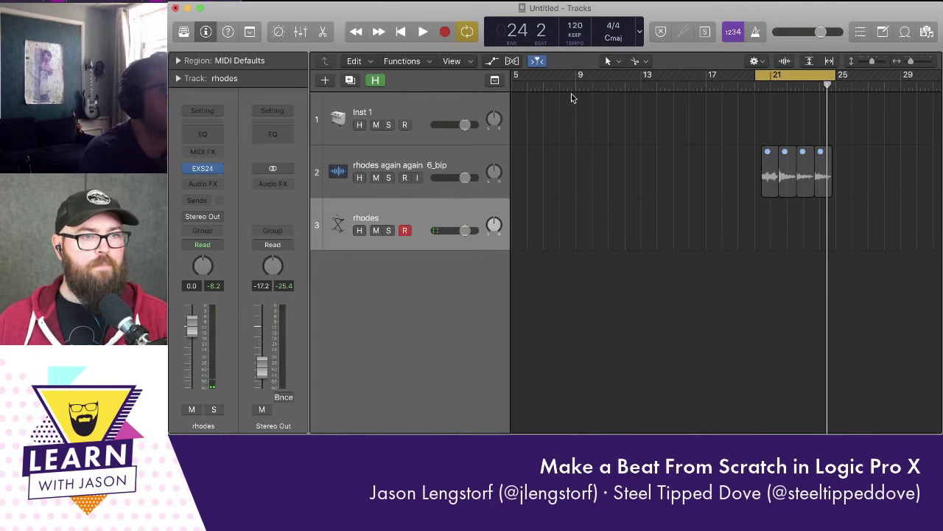
key(c)
scroll(648, 100, left, 3)
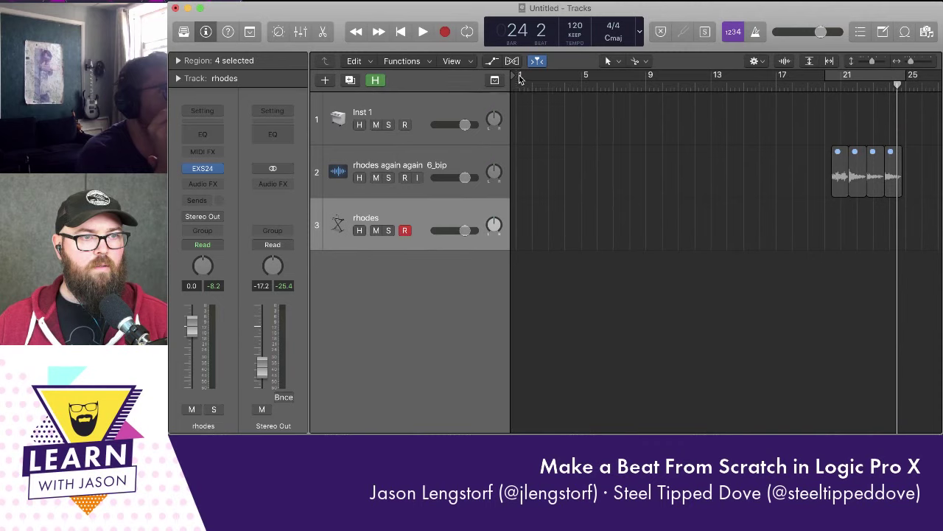
drag(521, 76, 581, 78)
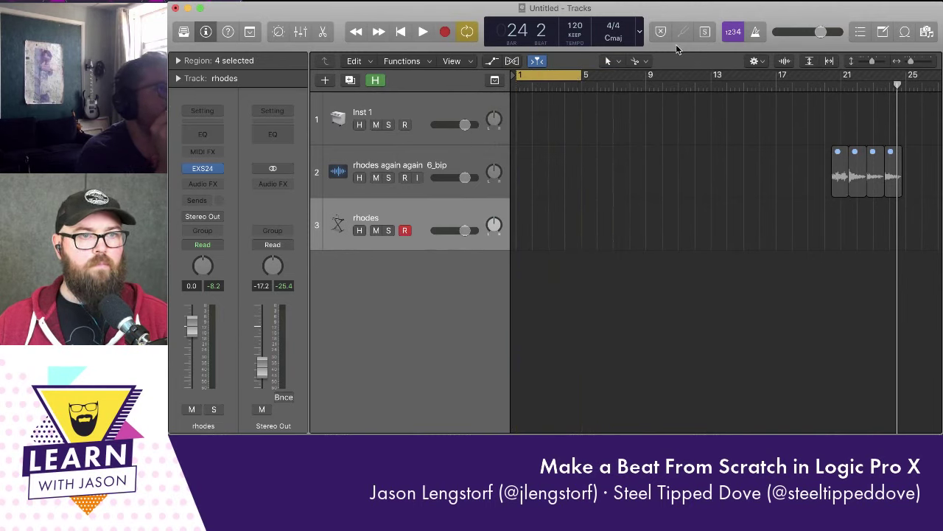
Turn on the metronome and play from bar 1, toggling the mixer
click(755, 32)
key(space)
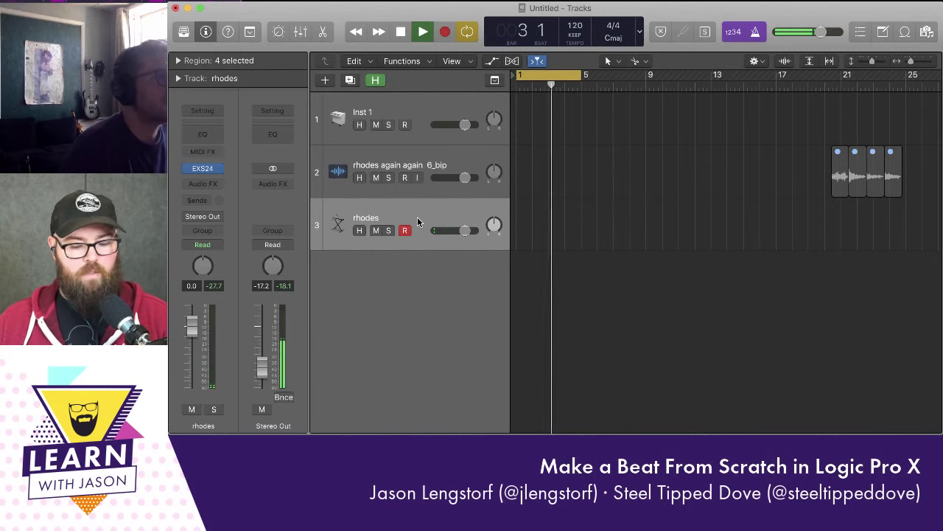
key(x)
key(x)
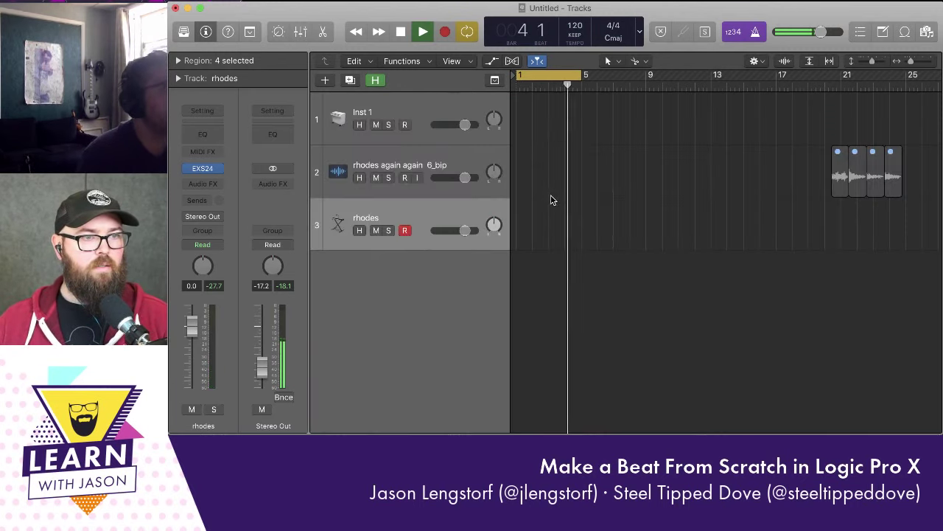
key(x)
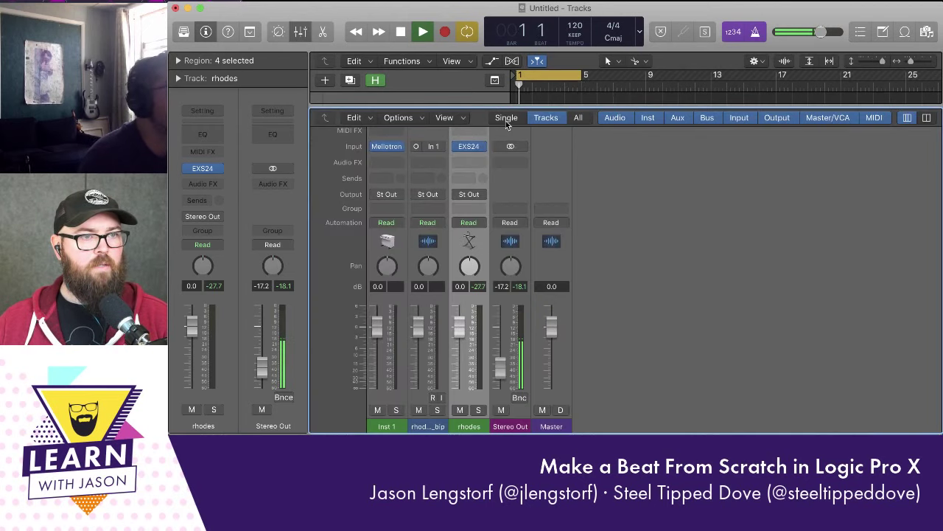
Switch the mixer between single-channel and all-channel views, then close it
click(507, 120)
click(542, 119)
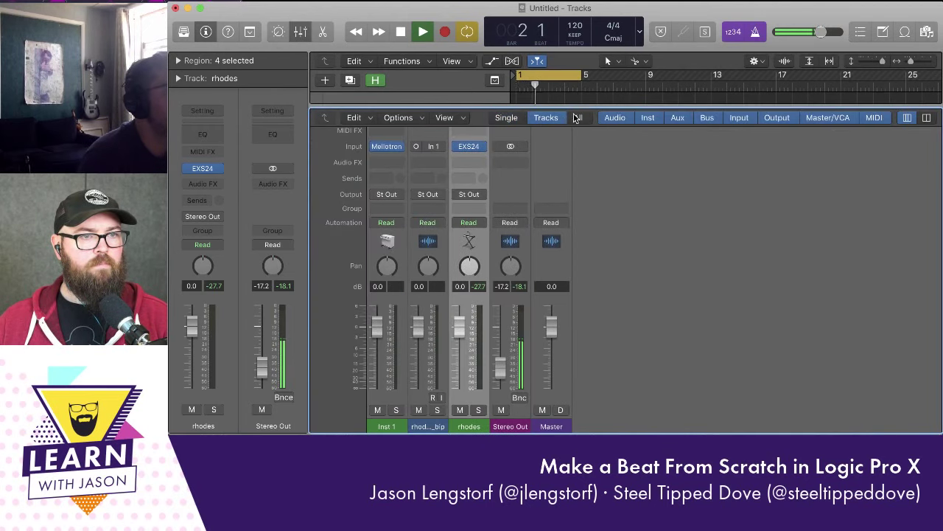
key(x)
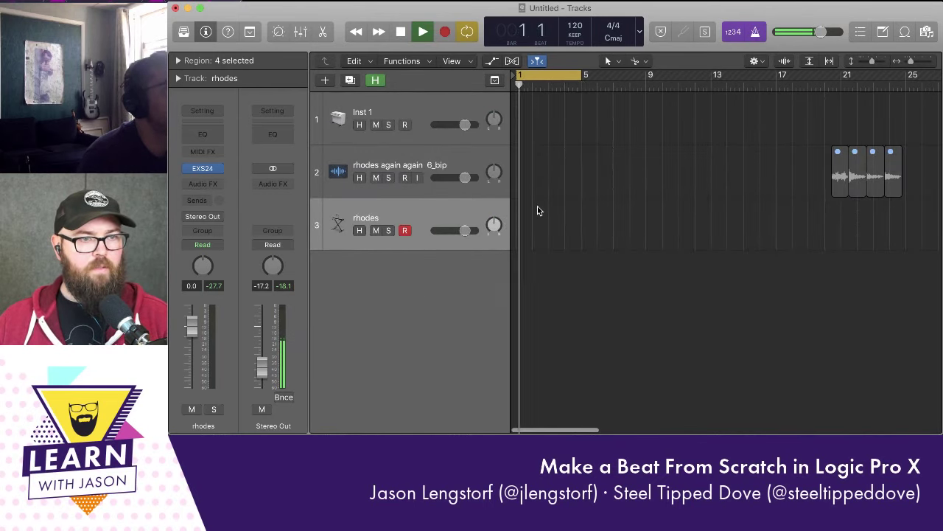
Lower the project tempo in the LCD from 120 via 106 to 92 BPM
scroll(537, 205, up, 3)
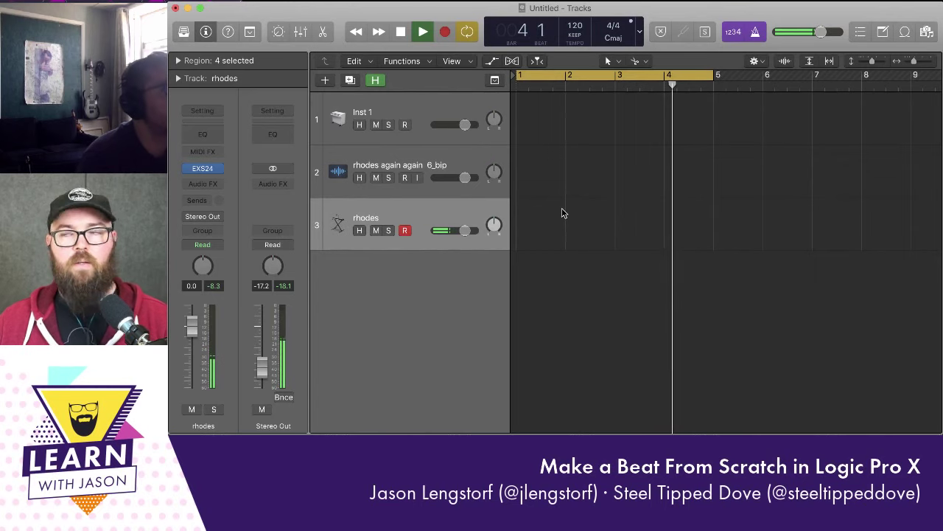
drag(575, 27, 576, 43)
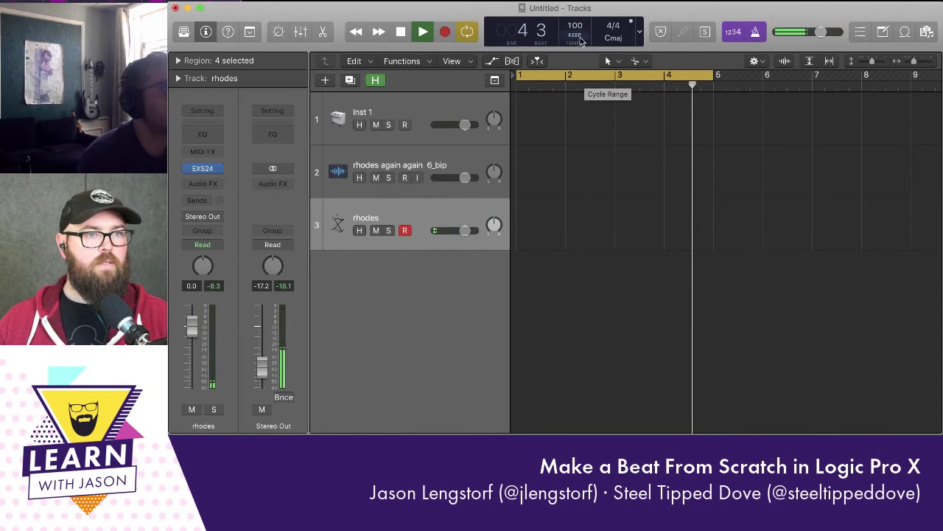
drag(578, 41, 579, 45)
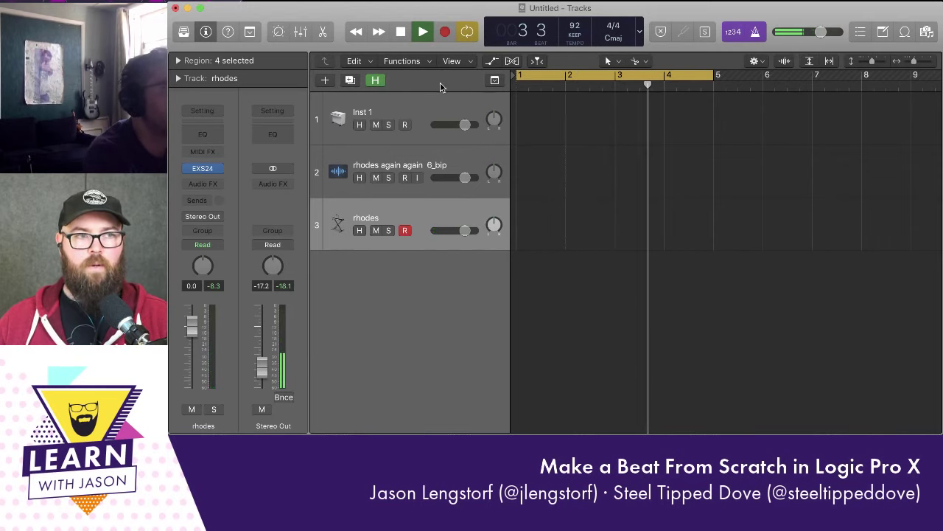
Record a two-note rhodes take and open it in the Piano Roll, nudging both notes earlier
click(445, 33)
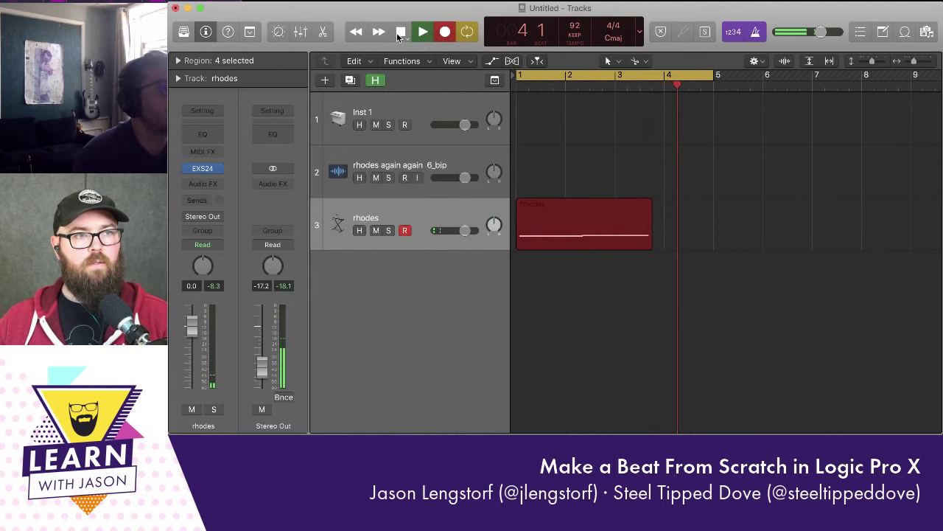
click(400, 33)
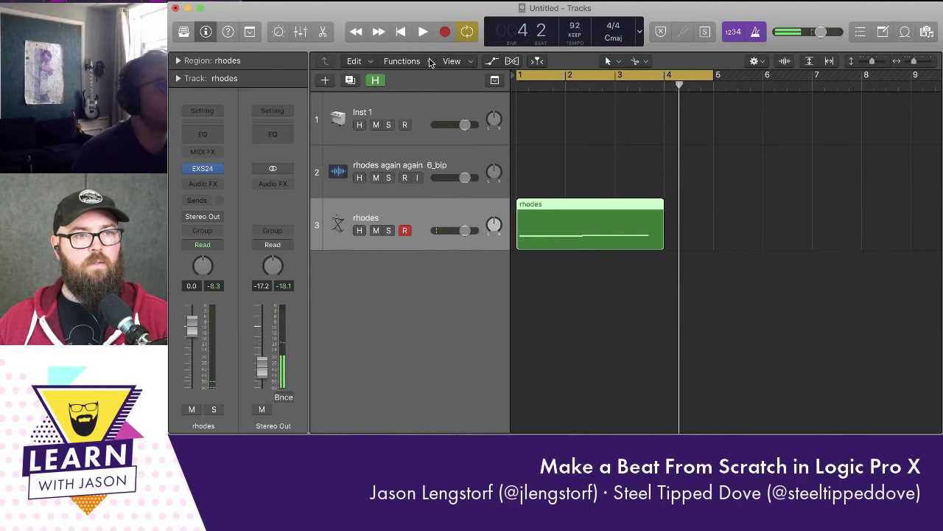
double_click(535, 228)
click(535, 356)
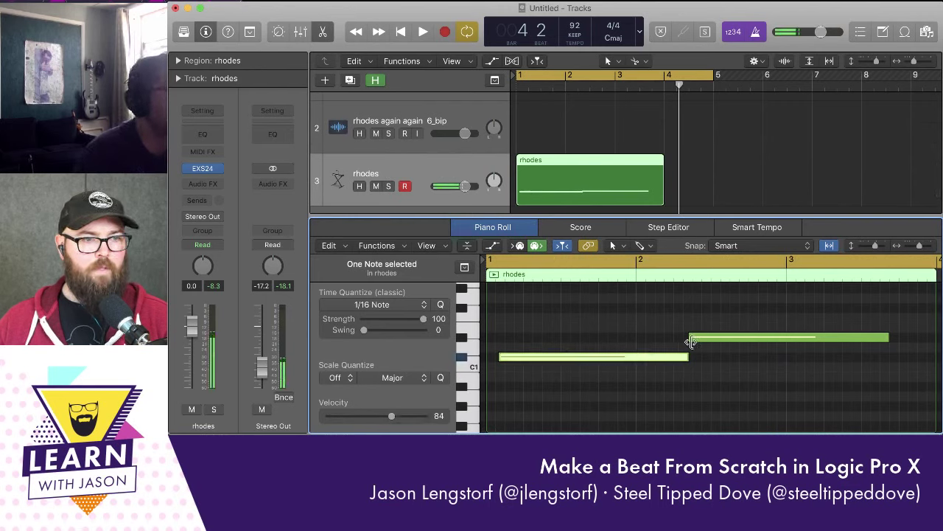
shift+click(711, 339)
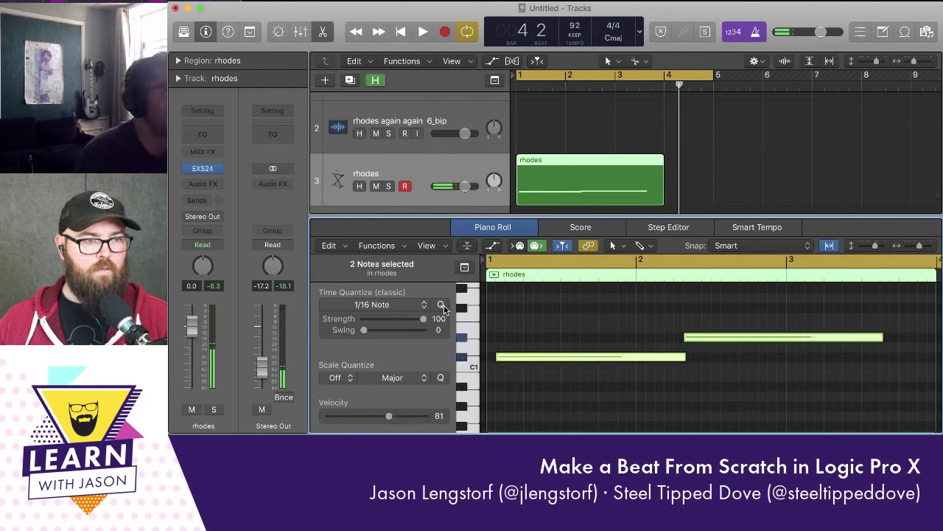
drag(504, 362, 493, 362)
Move D#1 to bar 3, extend the region to bar 5, and stretch C1 to bar 3 and D#1 to the end
drag(674, 357, 677, 357)
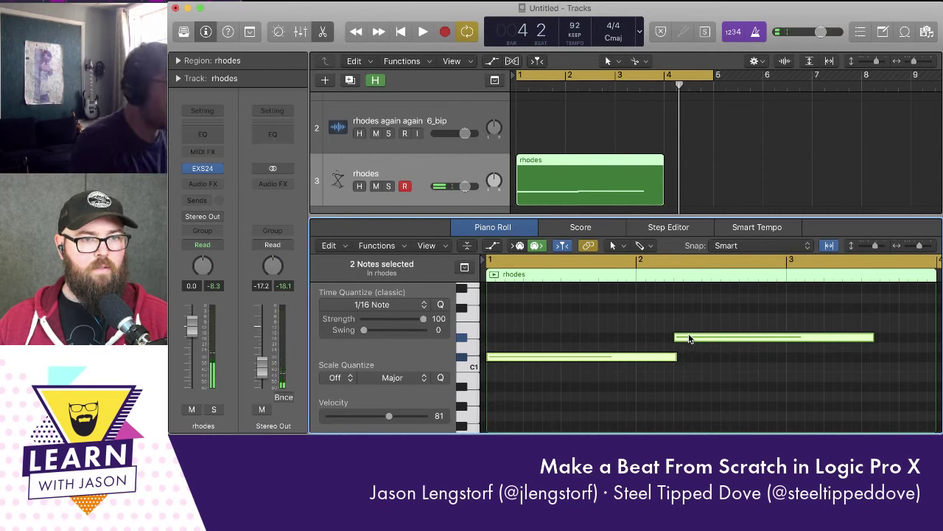
click(693, 358)
drag(691, 339, 801, 339)
scroll(800, 337, right, 5)
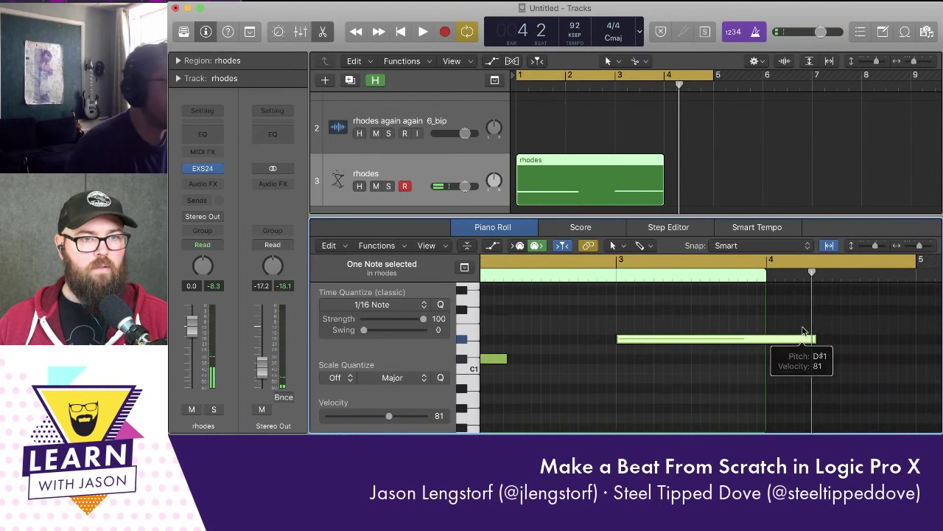
drag(765, 302, 912, 311)
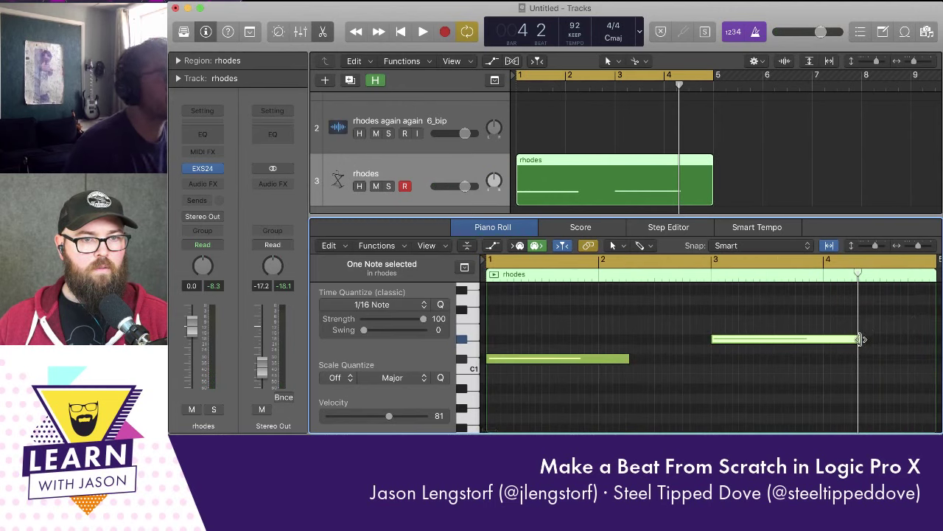
drag(860, 339, 933, 341)
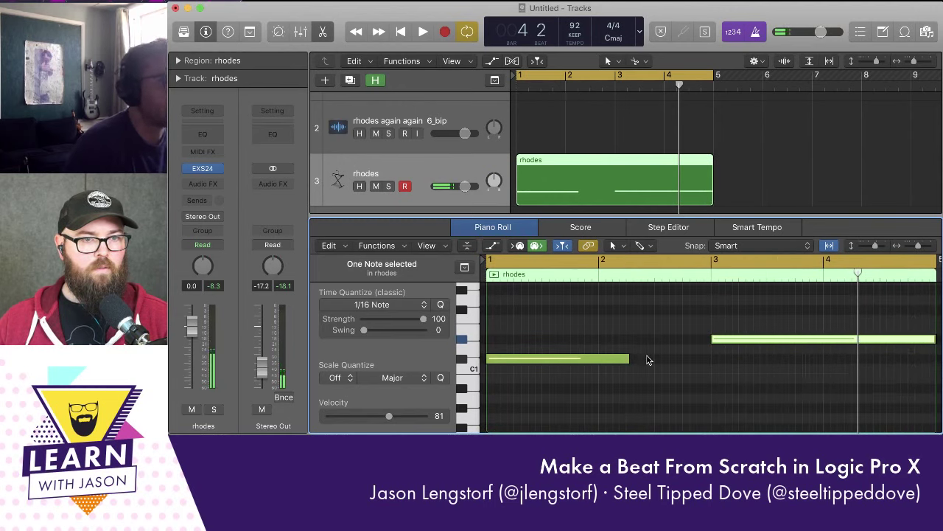
drag(632, 361, 712, 359)
click(532, 99)
key(space)
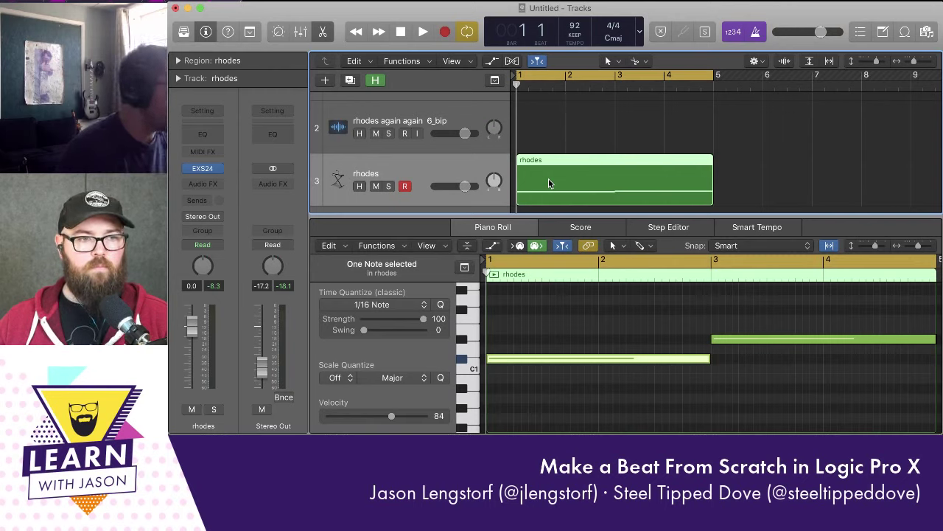
Audition the rhodes phrase repeatedly, fine-tuning the C1 note's end around bar 3
key(space)
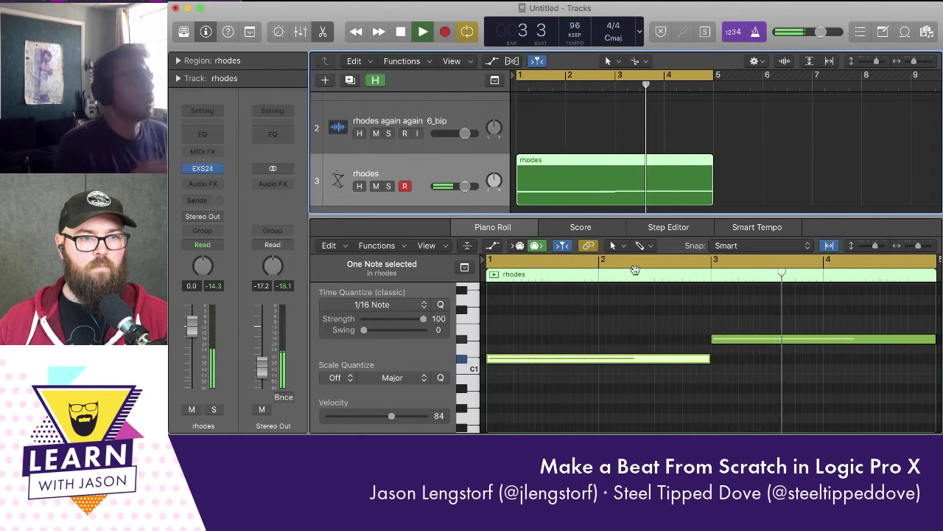
key(space)
drag(706, 359, 709, 359)
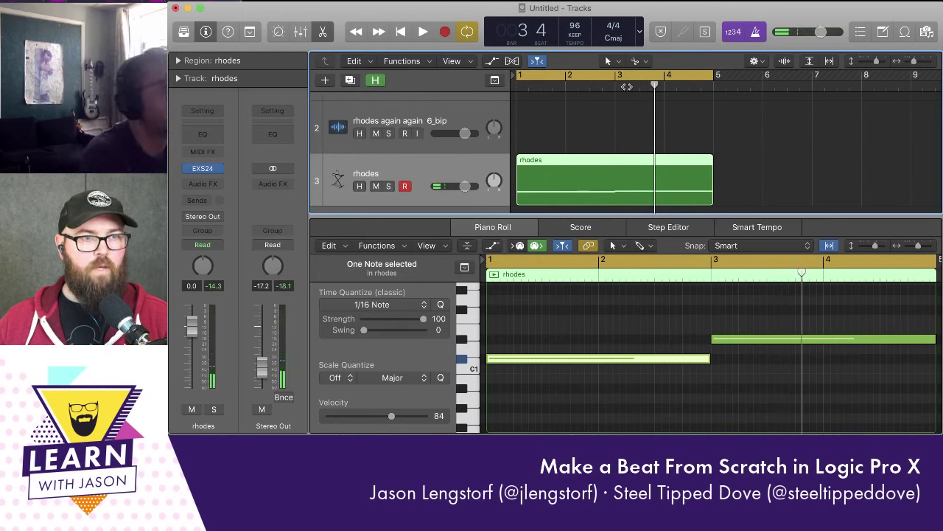
key(space)
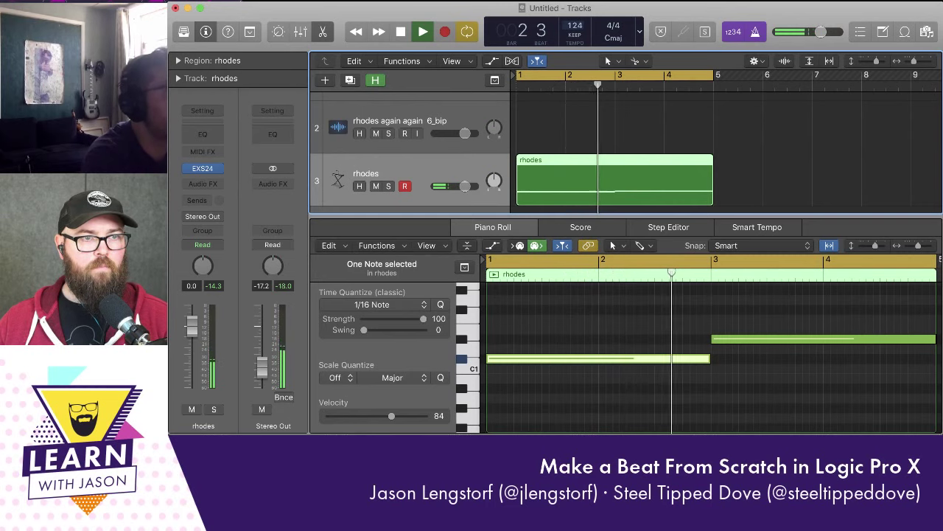
key(space)
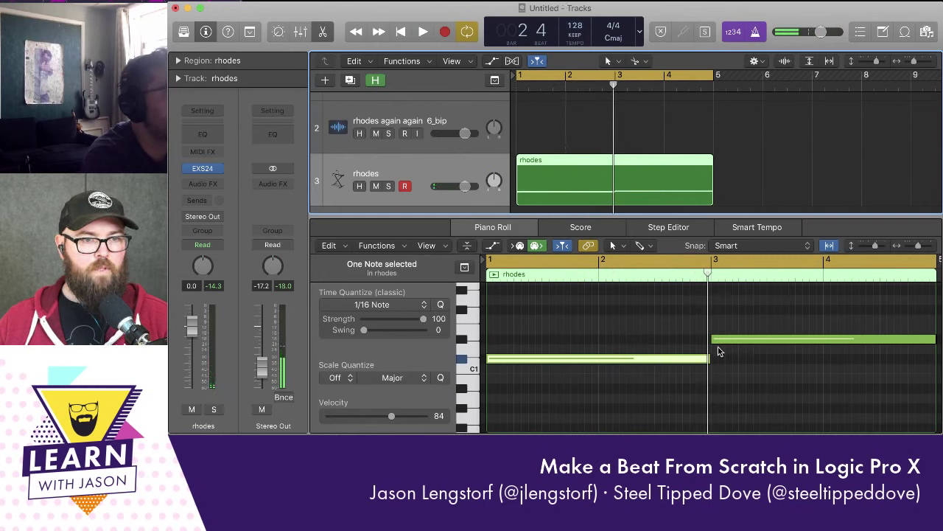
mouse_move(710, 359)
mouse_down()
mouse_move(606, 360)
mouse_move(709, 360)
mouse_up()
key(space)
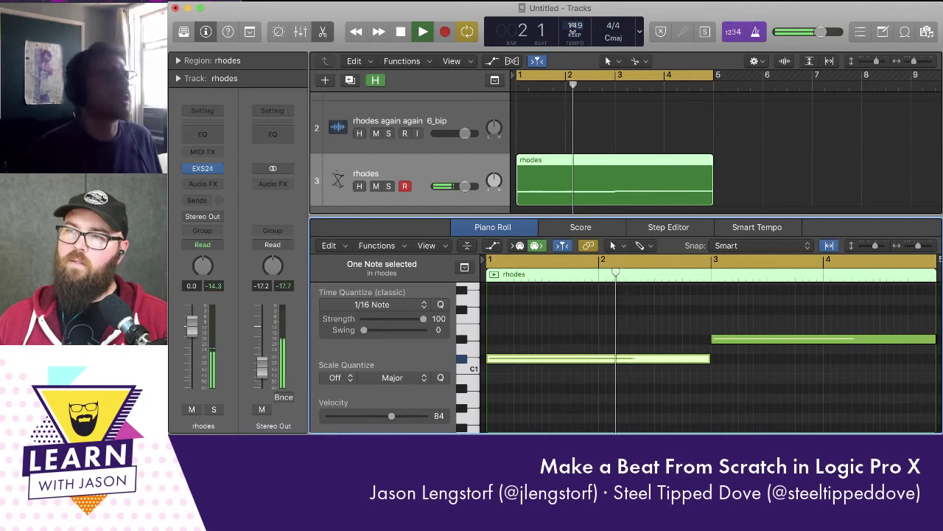
key(space)
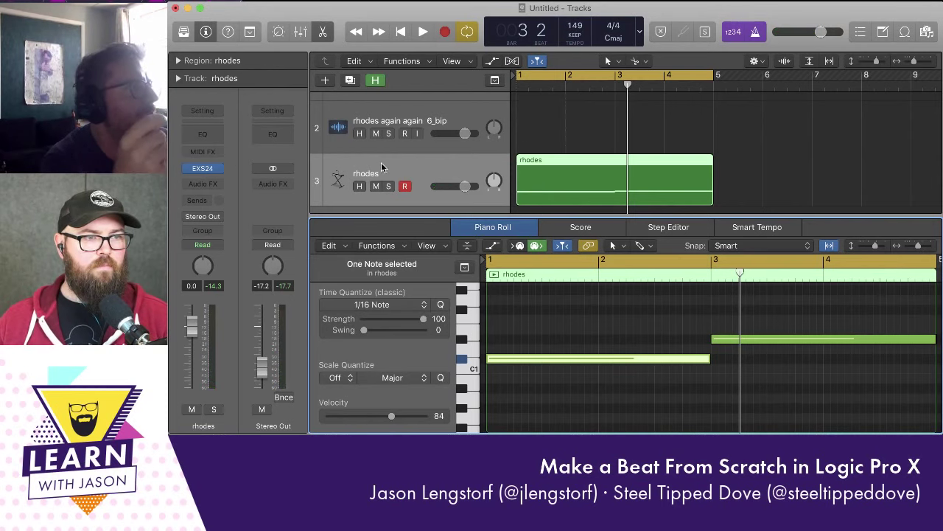
scroll(381, 168, down, 2)
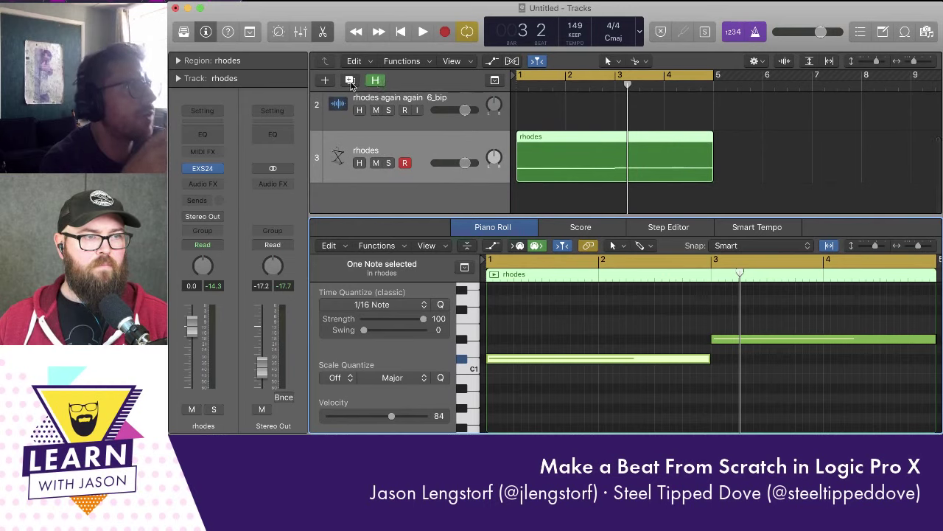
Load Ultrabeat (Drum Synth) as the track's instrument and move its window aside
click(350, 81)
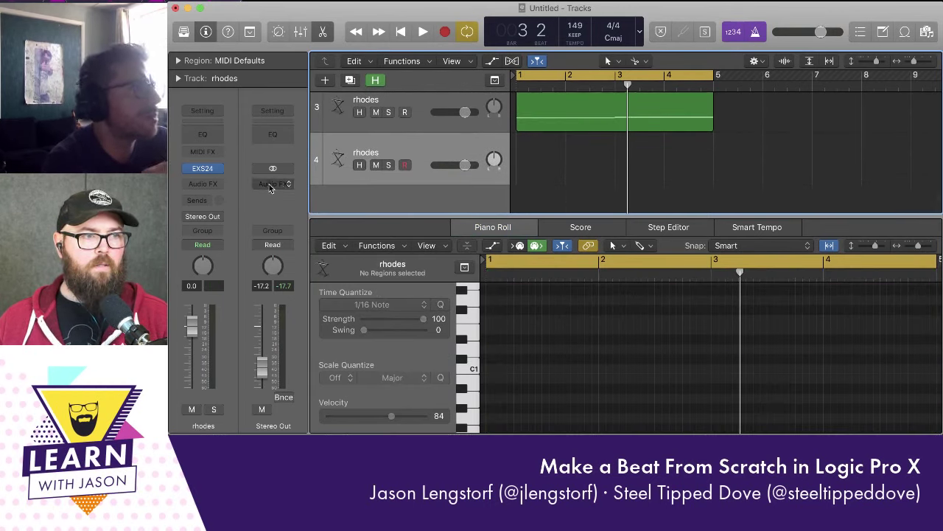
click(219, 170)
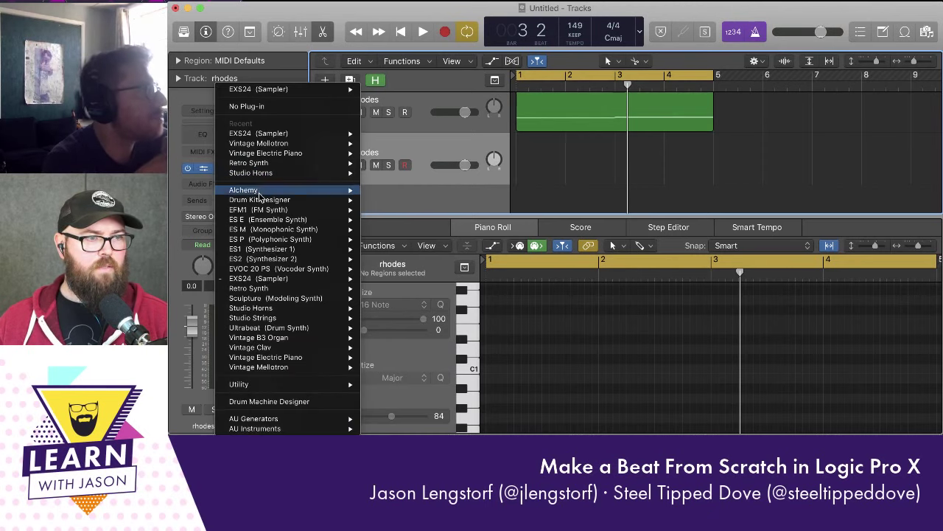
click(272, 328)
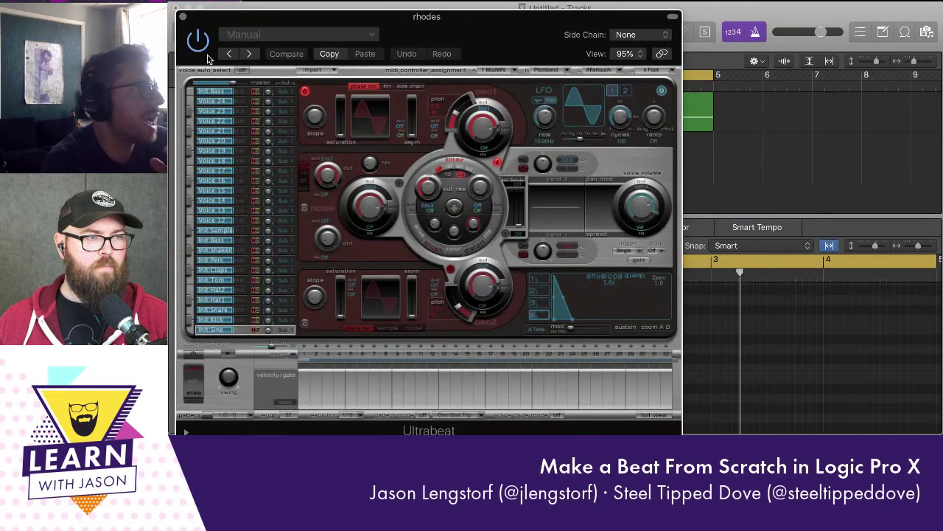
drag(209, 24, 522, 109)
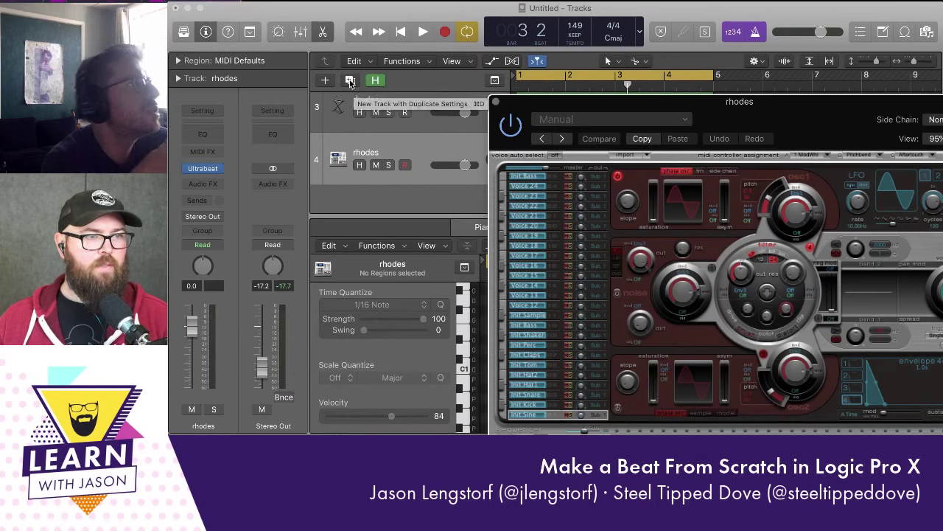
Revisit the instrument plug-in list and reposition the Ultrabeat window over the project
click(216, 170)
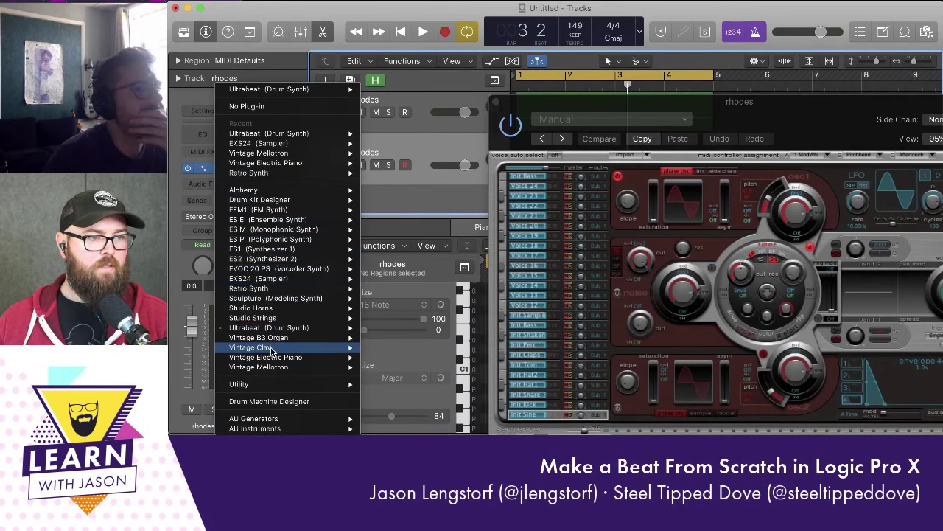
mouse_move(269, 330)
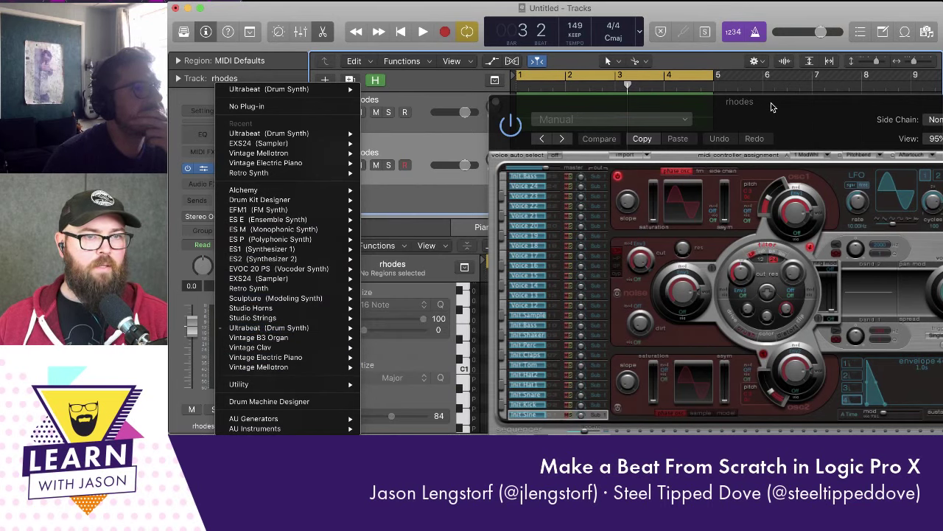
drag(772, 107, 551, 15)
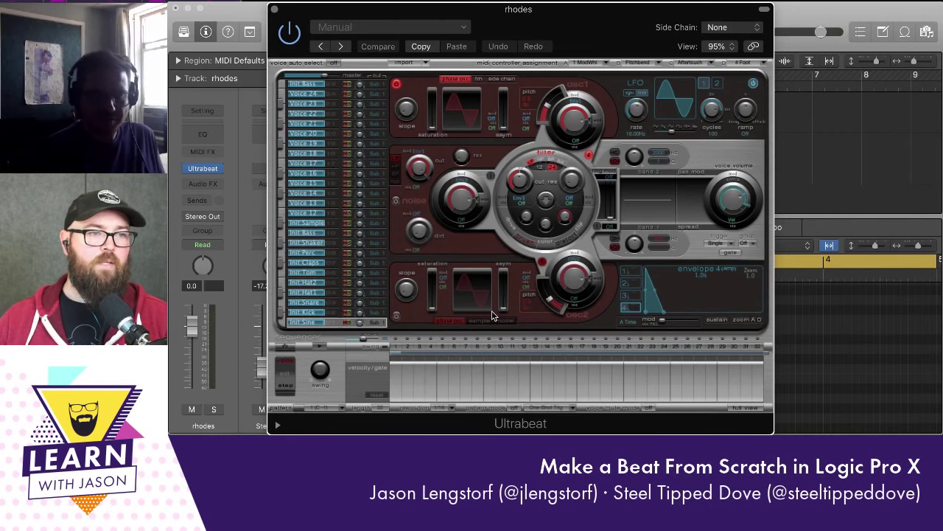
Turn on the first pattern step, select the Init Kick voice, and show Ultrabeat's full step grid
click(395, 346)
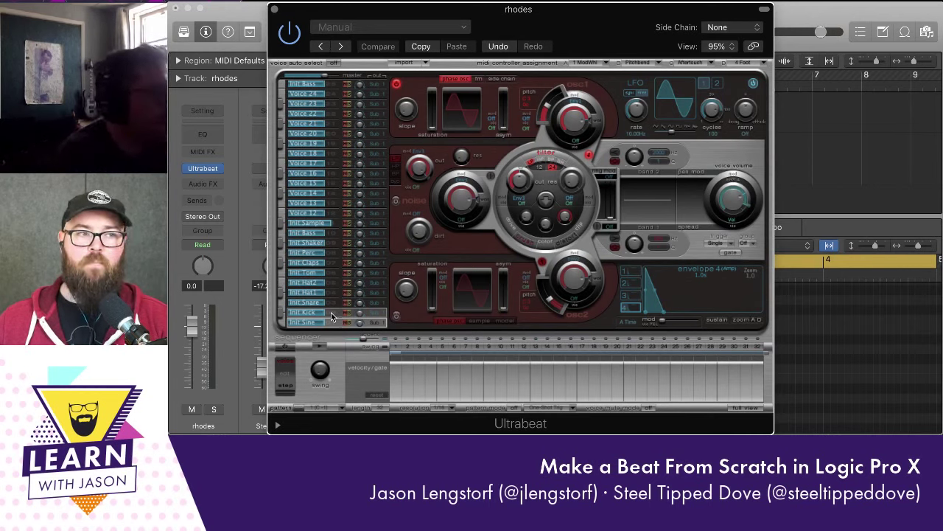
click(331, 312)
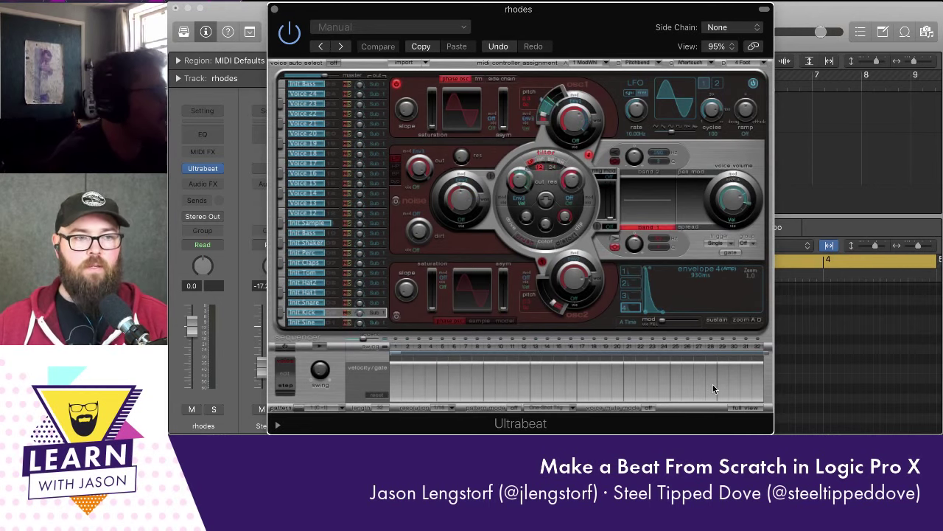
click(747, 409)
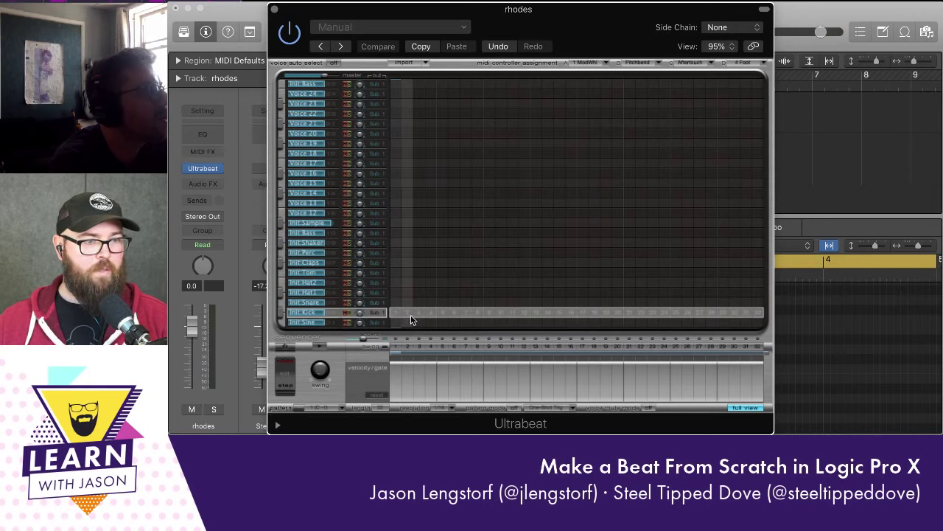
Add Init Kick hits on every downbeat (steps 1, 5, 9 … 29) and start the pattern
right_click(396, 316)
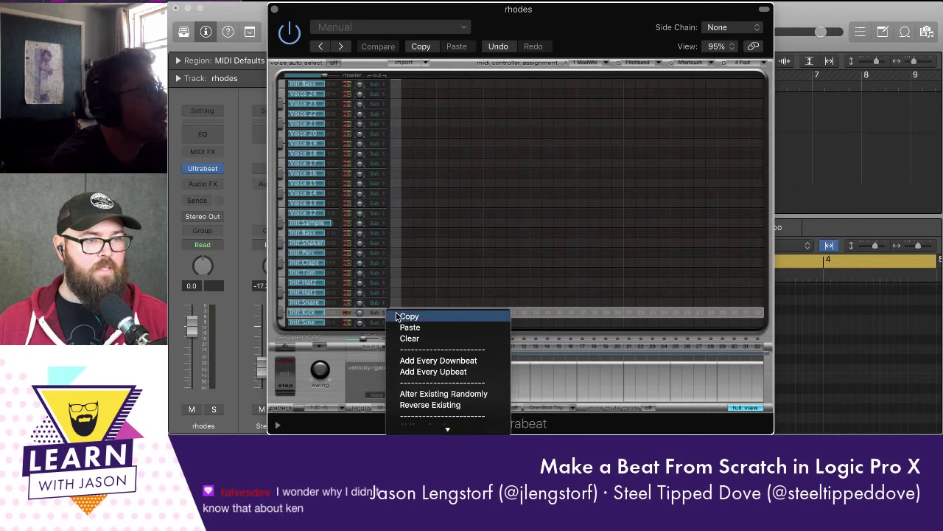
scroll(445, 360, down, 3)
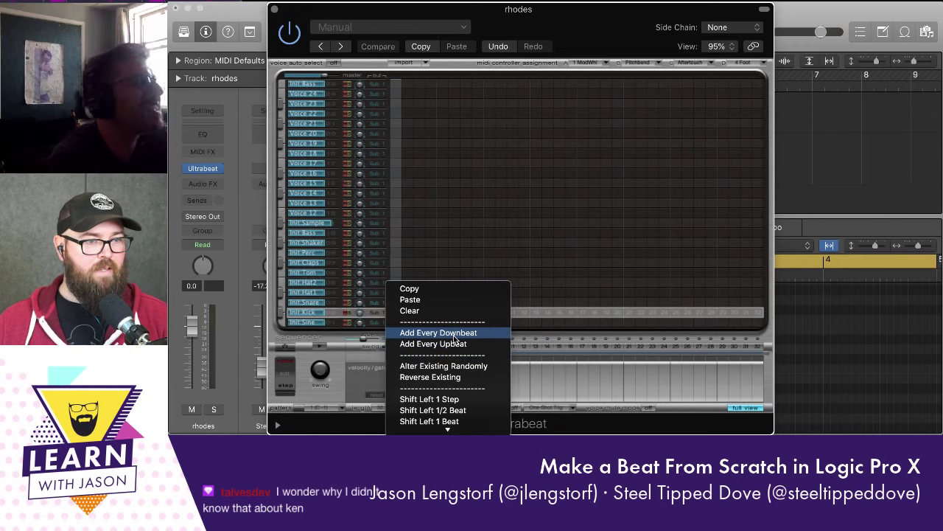
click(454, 335)
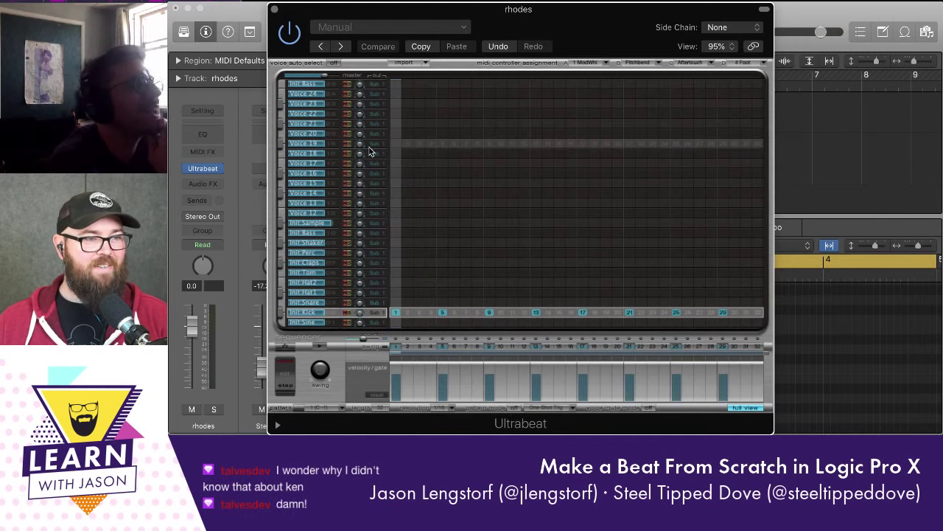
click(319, 346)
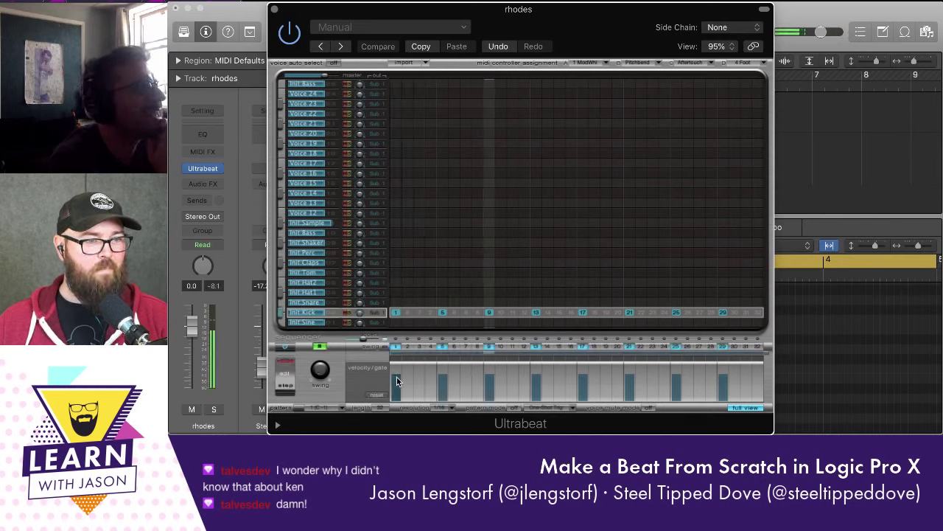
Keep the Init Kick voice name unchanged and open Ultrabeat's settings and preset list
double_click(314, 312)
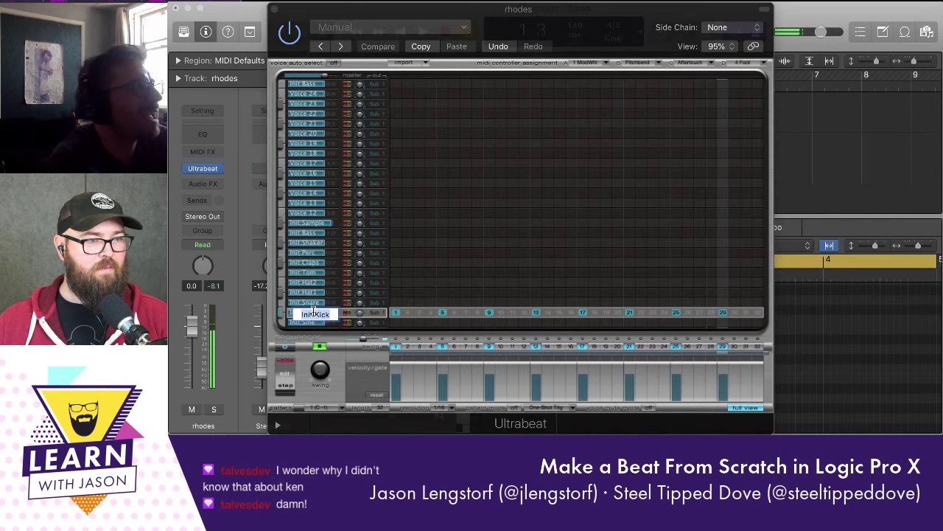
key(Return)
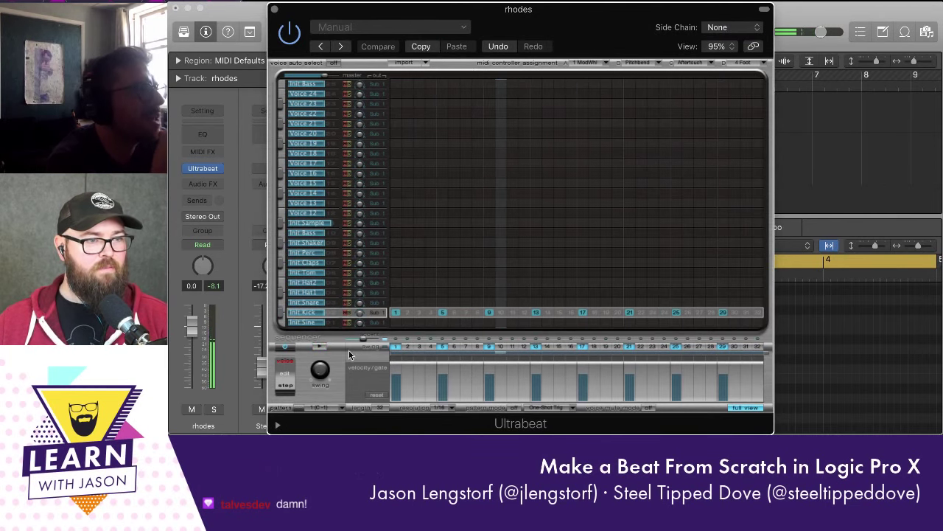
click(463, 28)
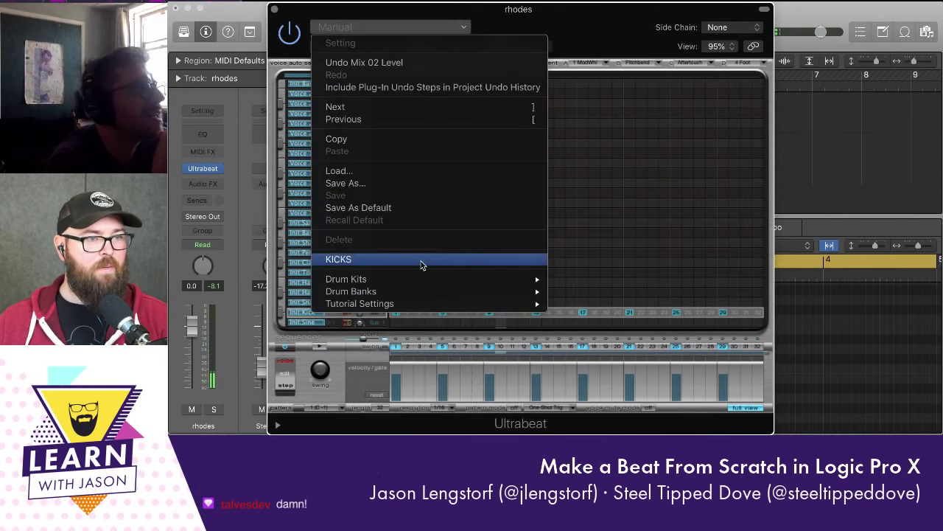
Load the Classic UK Hip Hop kit, expand the grid to full view, and clear its pattern
mouse_move(532, 279)
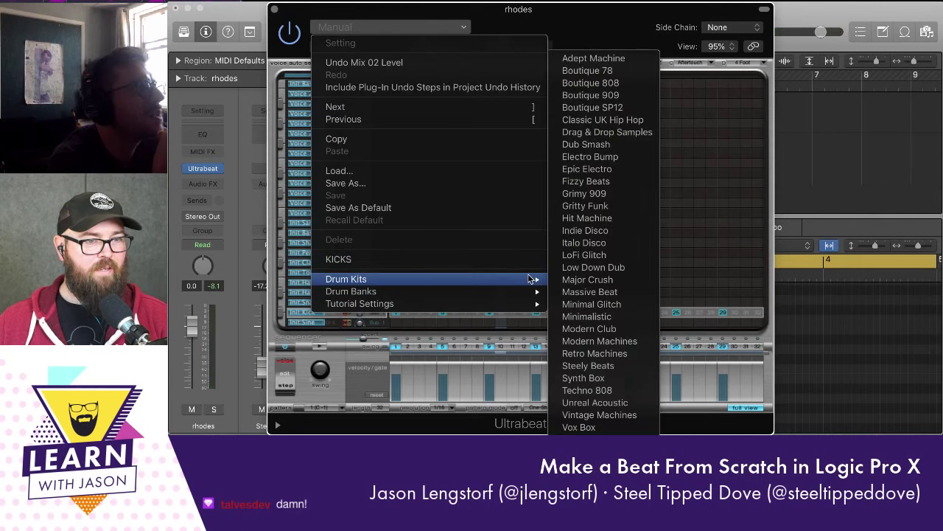
click(616, 120)
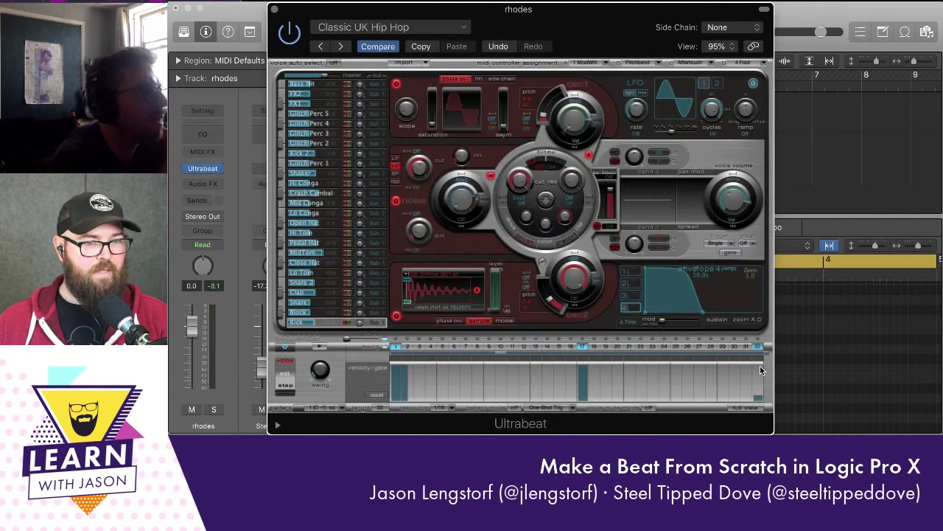
click(745, 406)
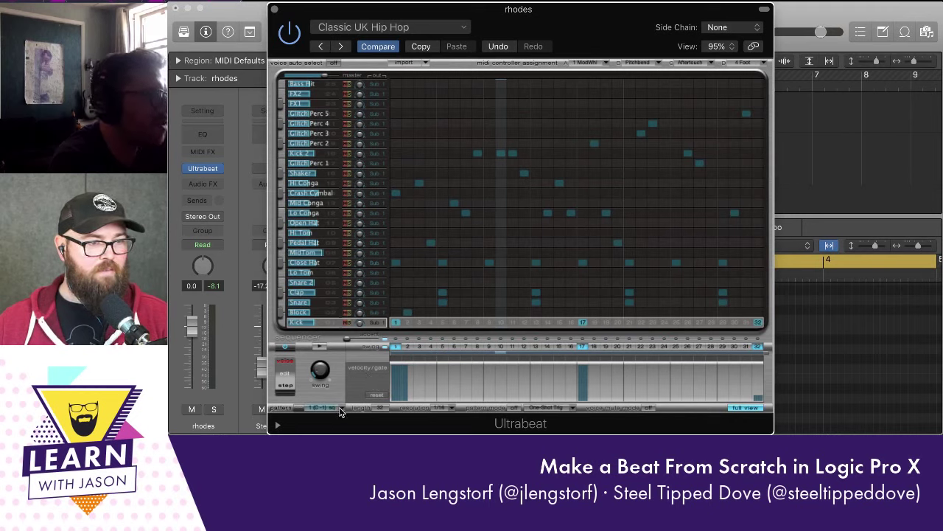
click(340, 409)
click(351, 398)
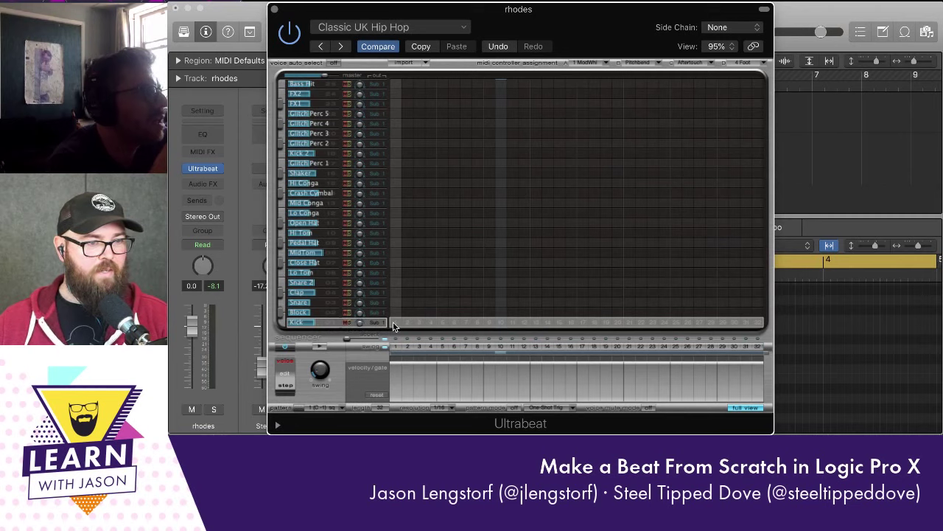
right_click(395, 324)
Program the Kick on steps 1, 9, 17 and 25, removing hits on 5, 13, 21, 29
click(429, 371)
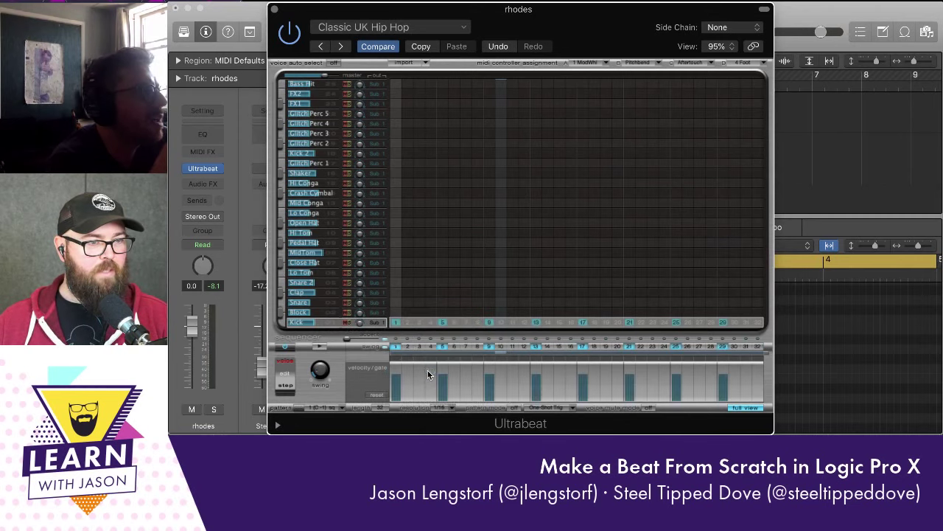
right_click(397, 304)
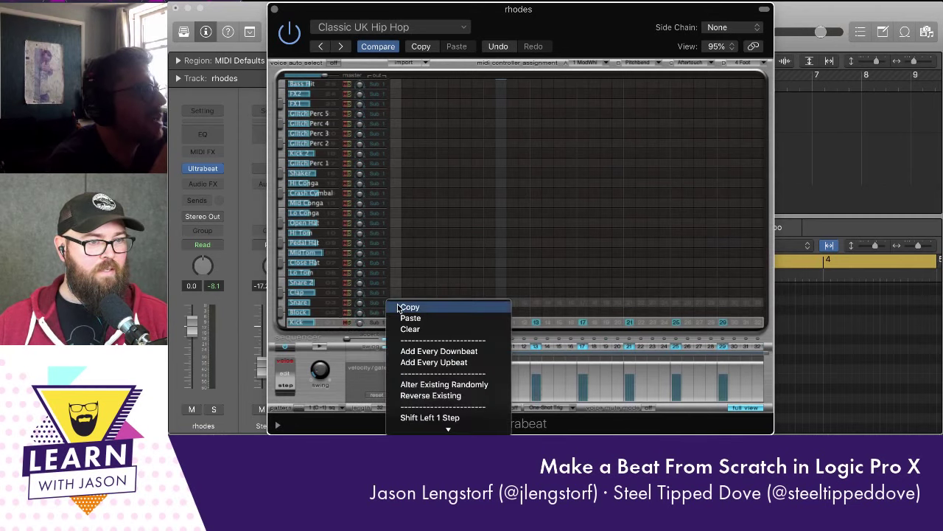
click(401, 351)
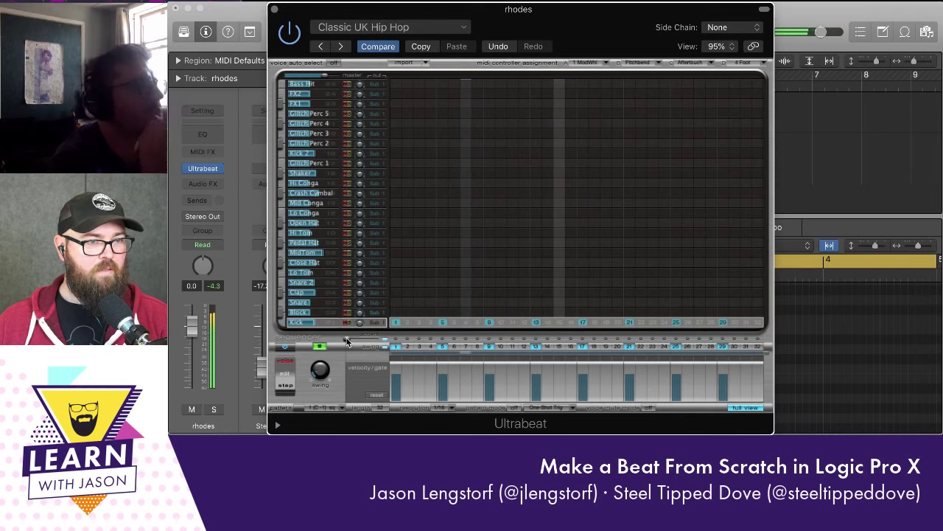
click(442, 322)
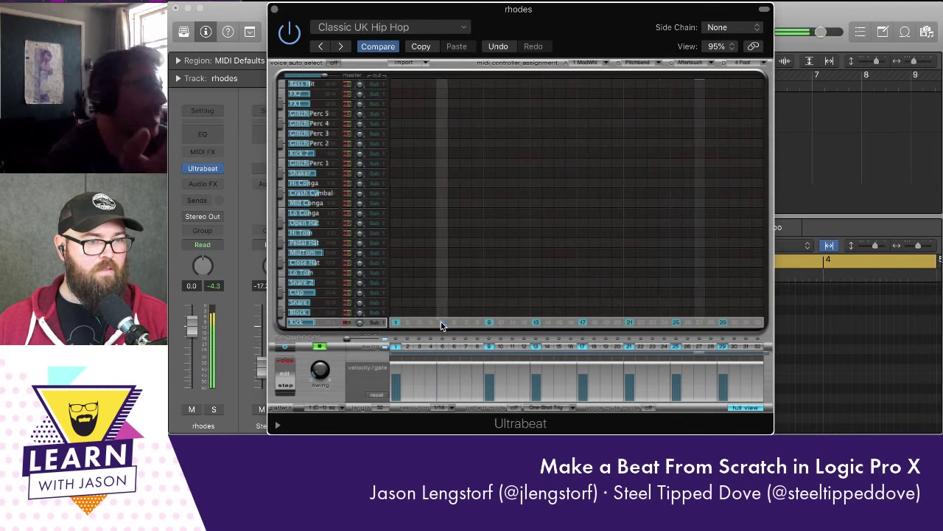
click(536, 322)
click(627, 322)
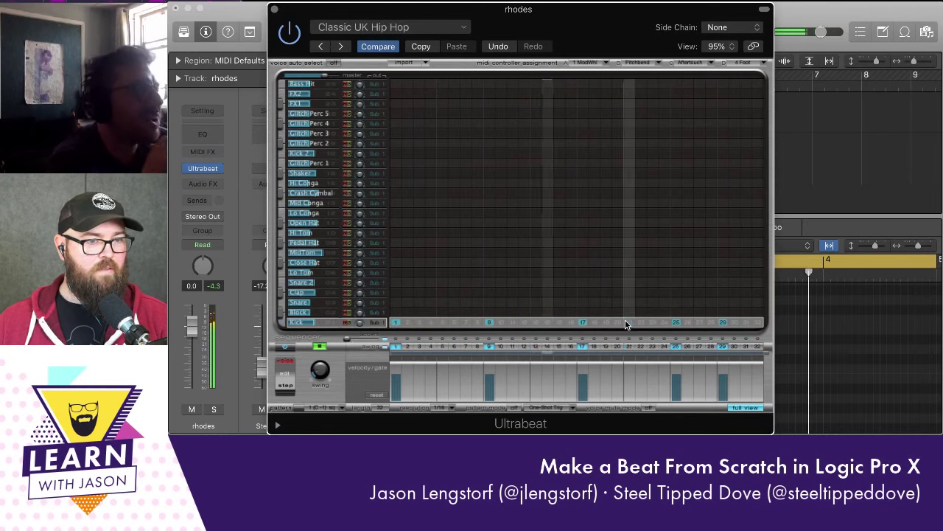
click(722, 322)
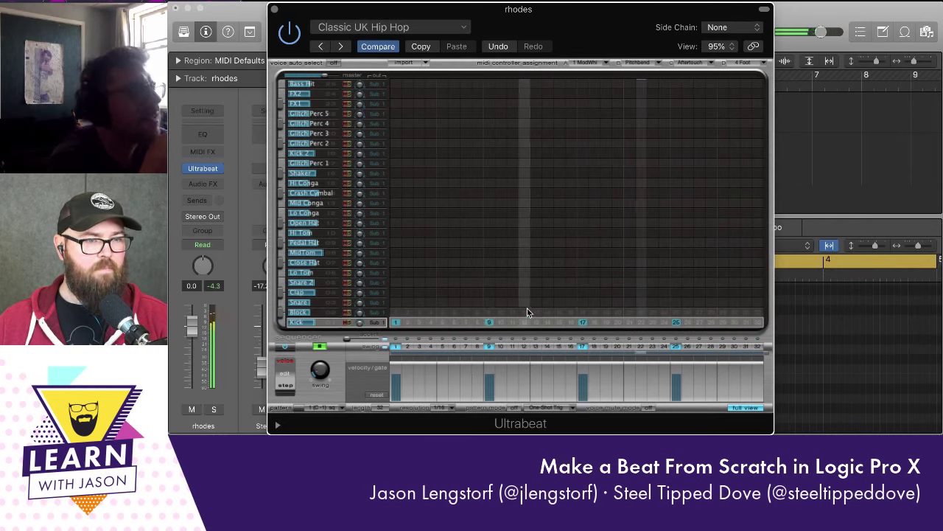
Add Clap hits on steps 9 and 25
click(488, 292)
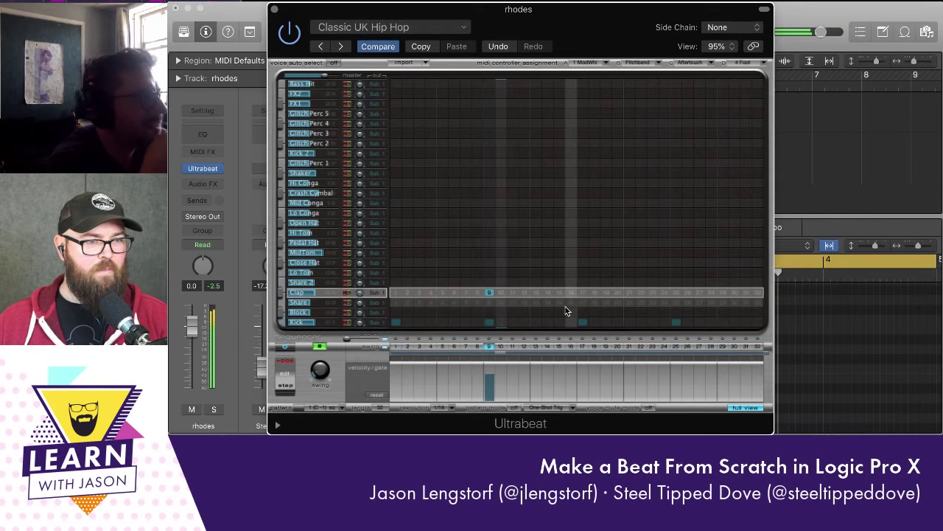
click(675, 293)
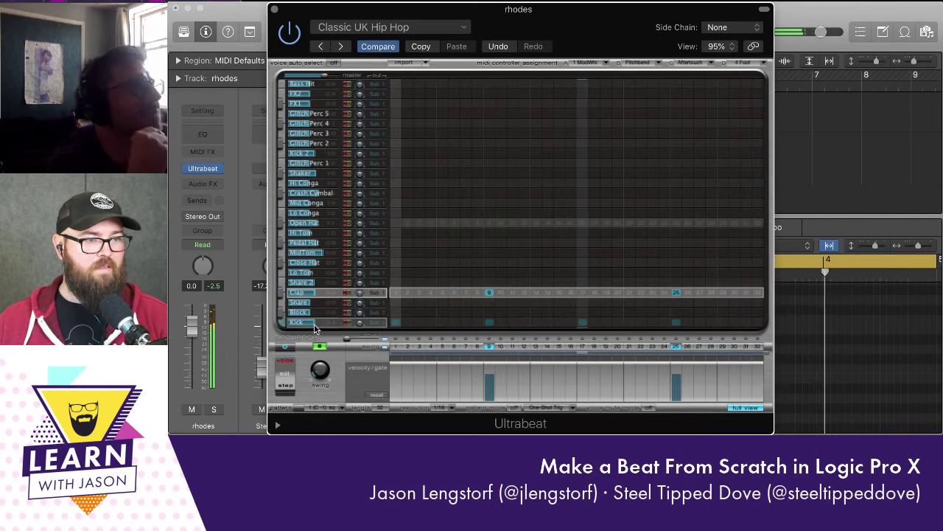
mouse_move(302, 329)
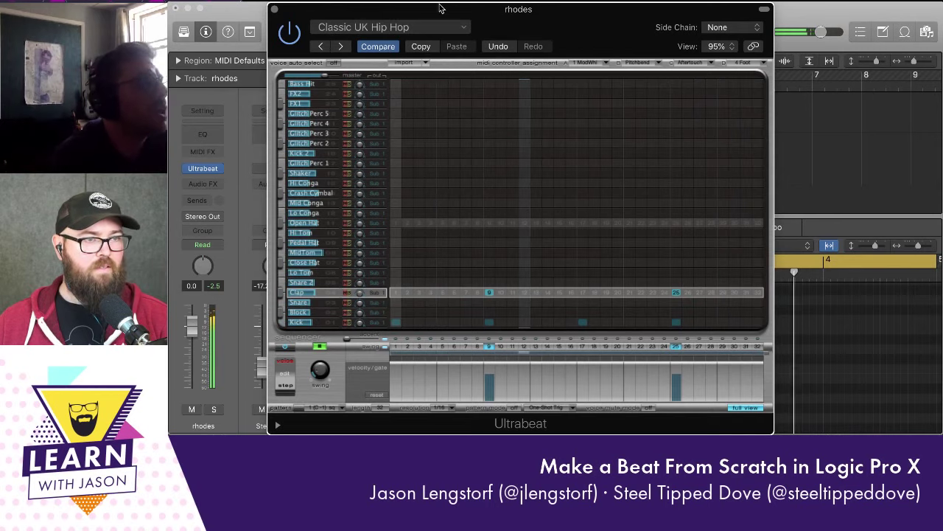
Lower the rhodes channel volume to -1.9 dB, then bring Ultrabeat back to the front
drag(488, 11, 624, 20)
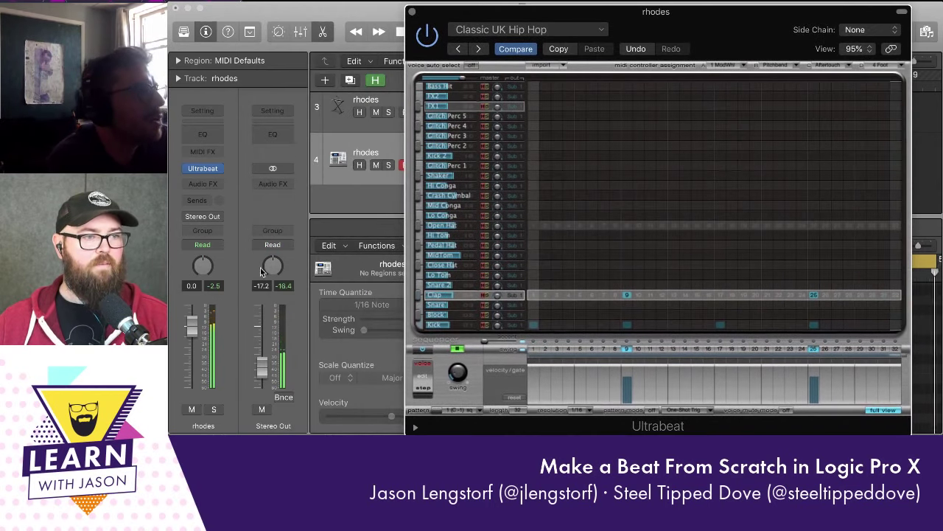
drag(191, 322, 190, 347)
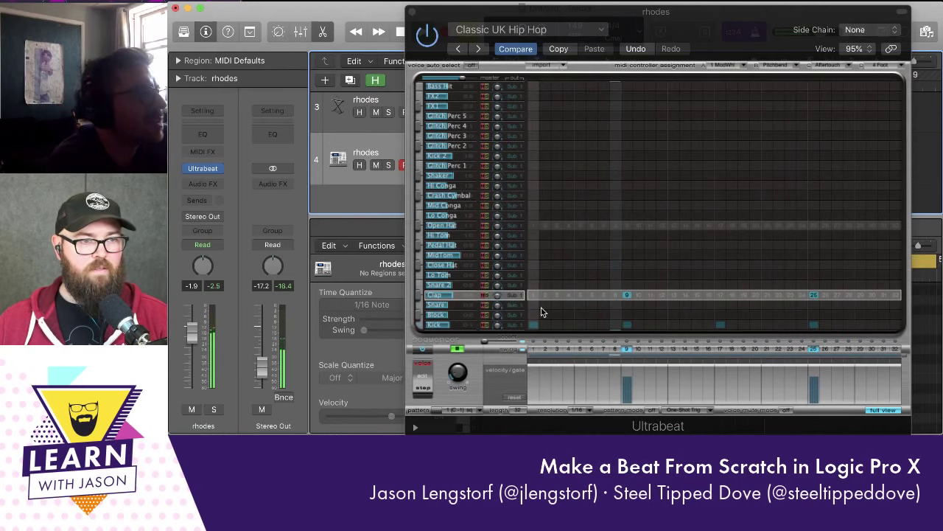
click(447, 295)
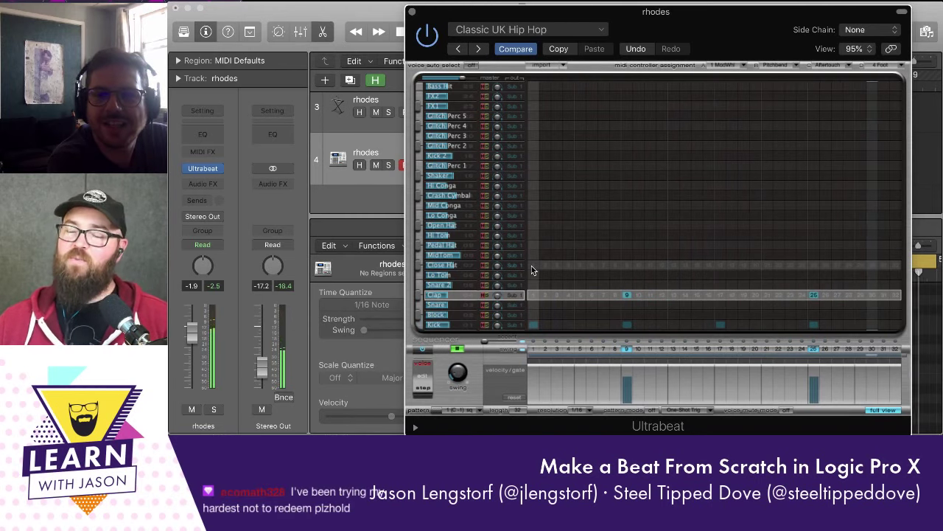
Switch on Close Hat steps 1 through 10 in the step grid
click(534, 266)
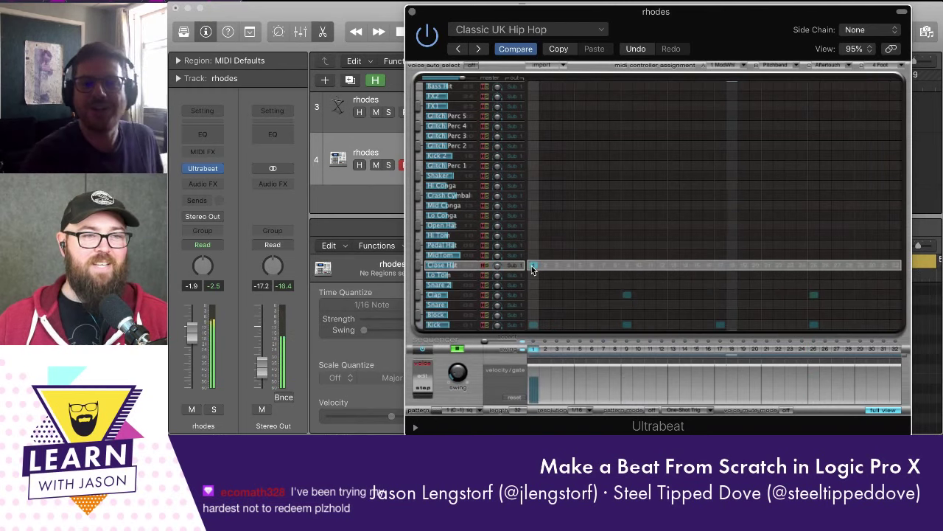
mouse_move(543, 265)
mouse_down()
mouse_move(889, 264)
mouse_move(819, 258)
mouse_up()
click(819, 264)
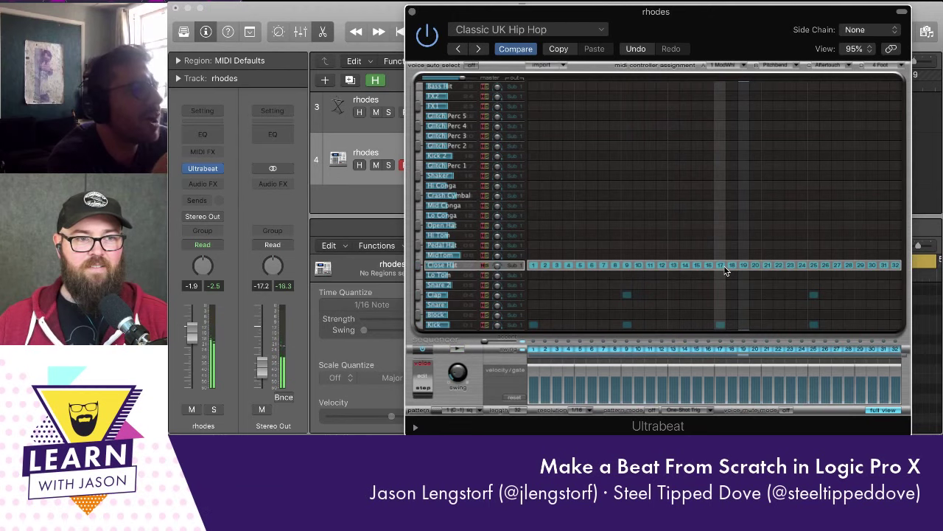
right_click(539, 267)
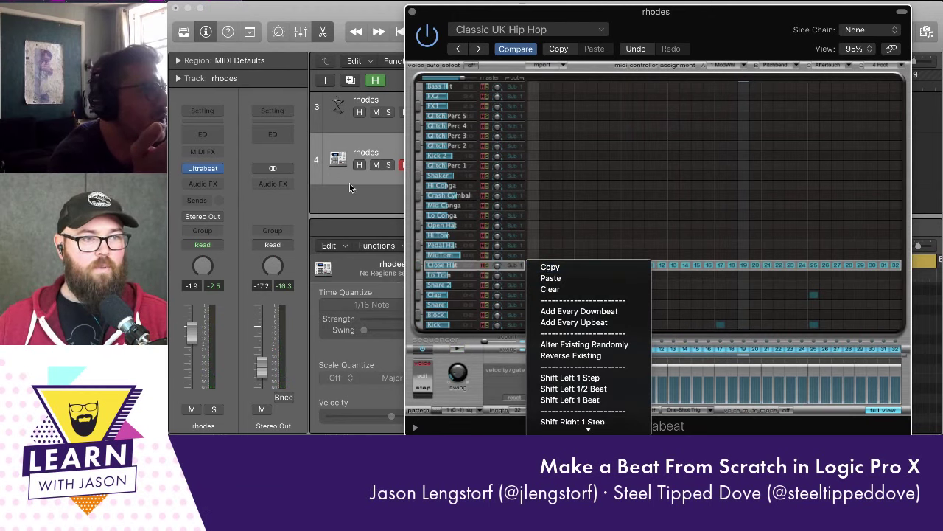
click(343, 117)
click(334, 118)
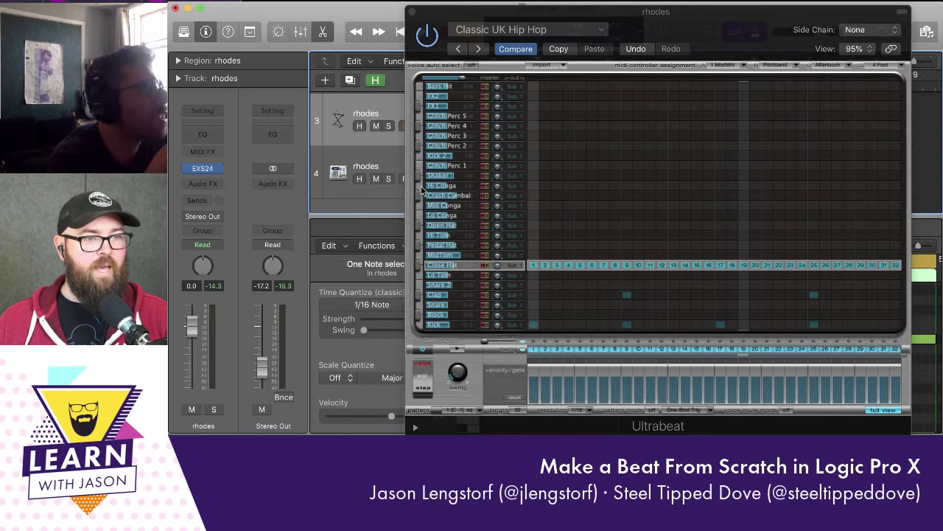
Reset the Close Hat to every downbeat, add a Clap on step 9, and show the synth panel
right_click(534, 264)
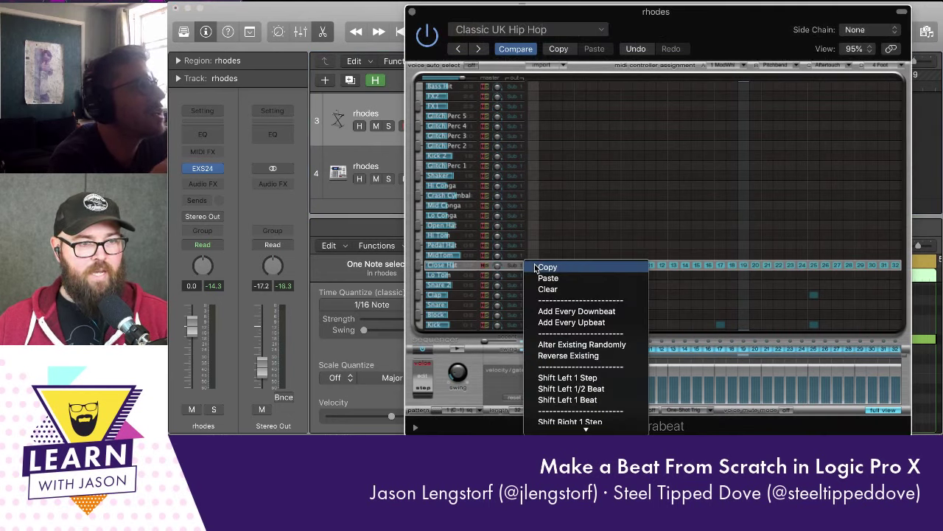
click(548, 289)
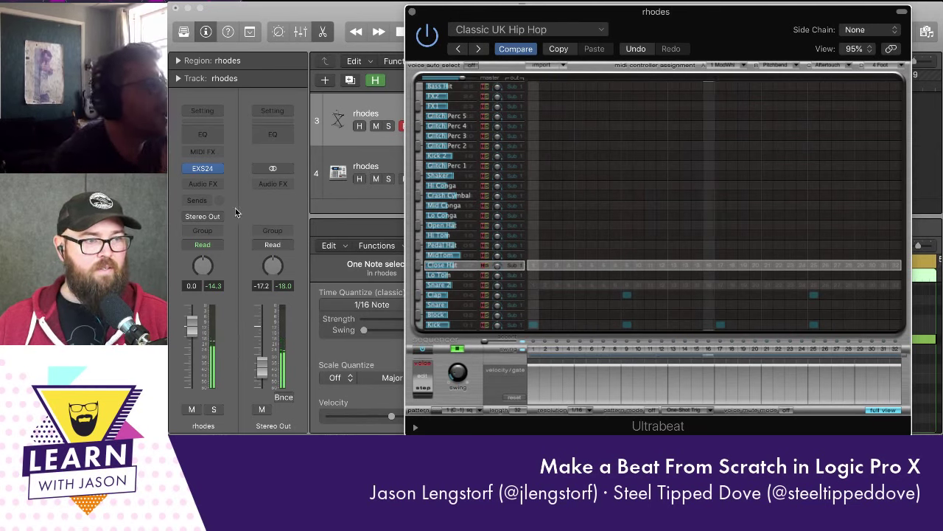
right_click(527, 265)
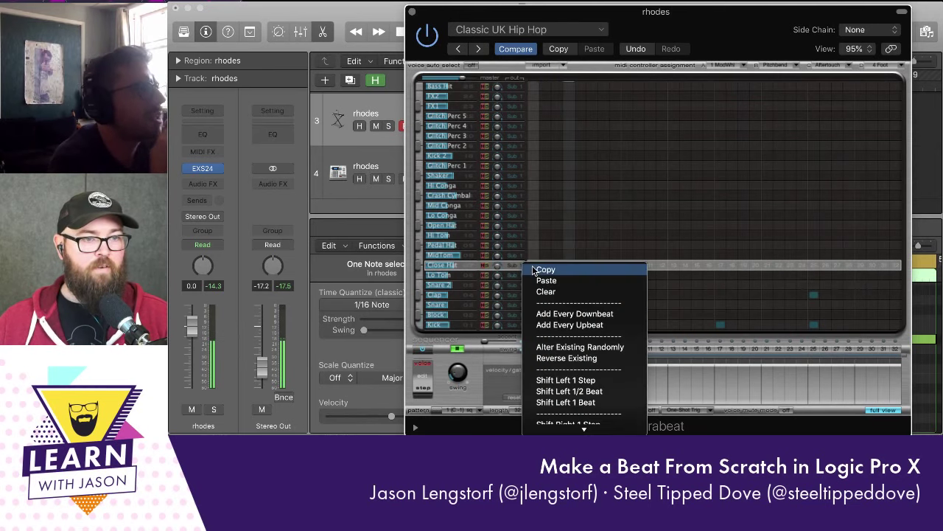
click(558, 317)
right_click(547, 269)
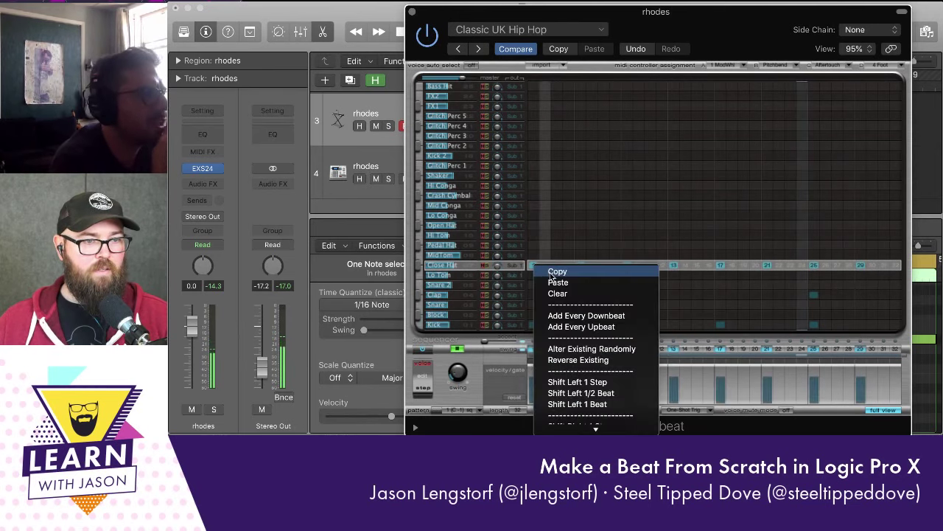
click(555, 306)
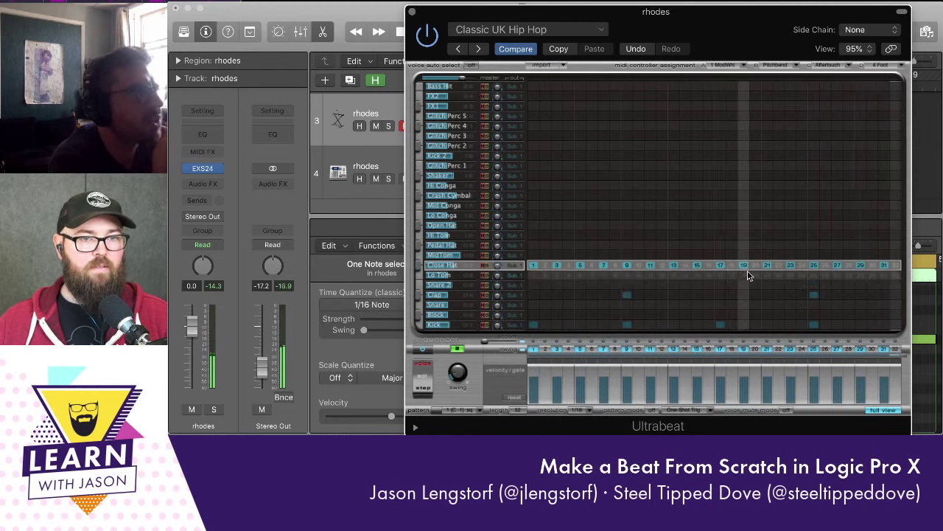
click(626, 295)
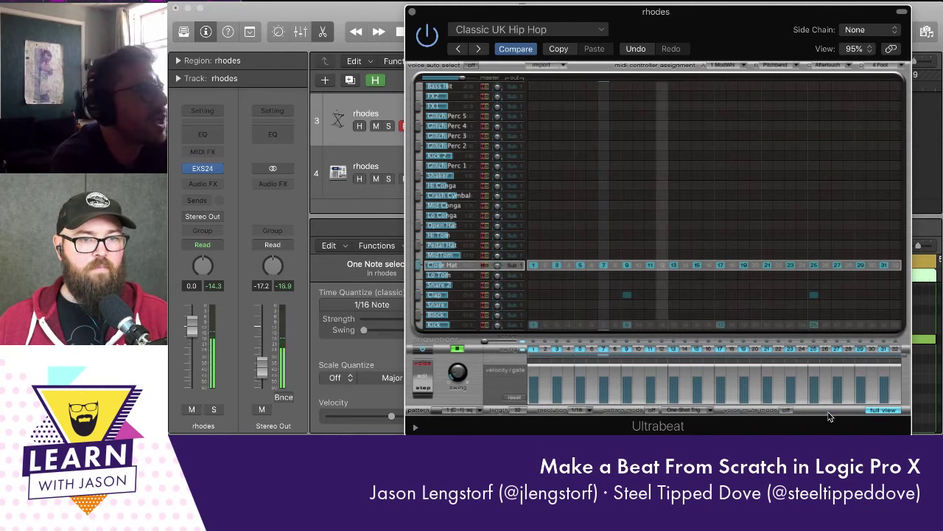
click(884, 411)
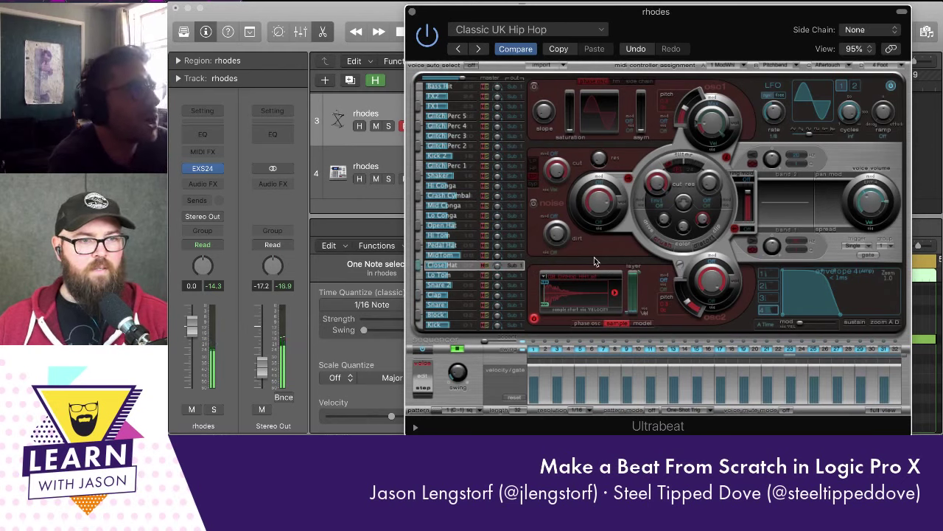
Randomize the Close Hat step velocities and close the Ultrabeat window
right_click(558, 388)
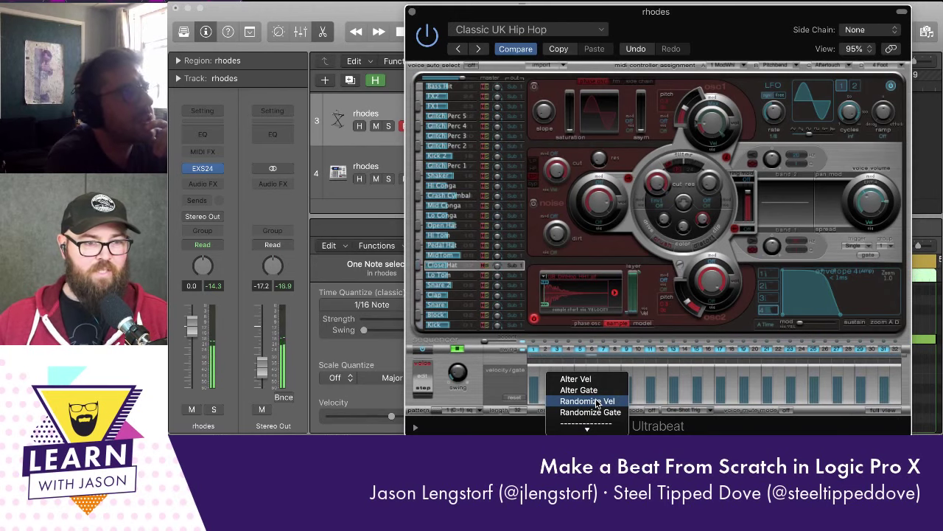
click(588, 401)
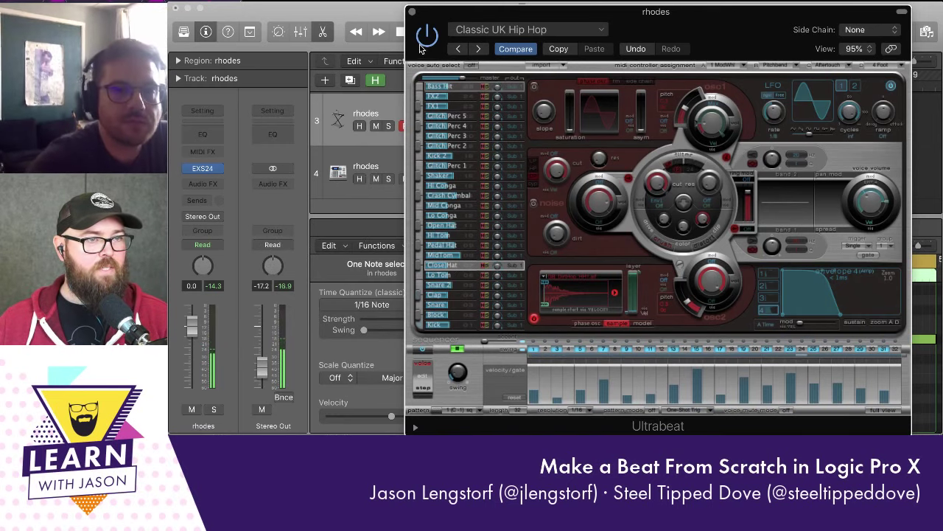
click(412, 12)
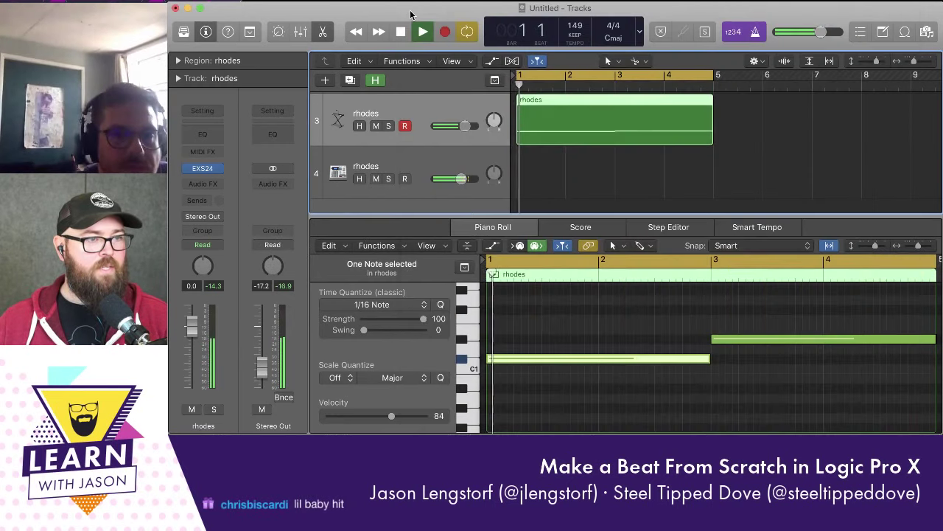
Insert a stereo Channel EQ in the rhodes channel's Audio FX slot
click(218, 186)
mouse_move(233, 237)
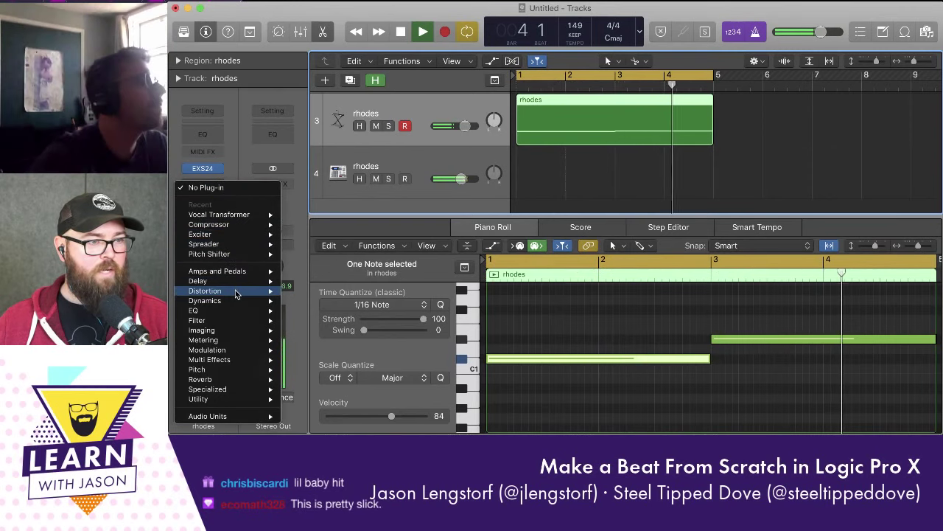
mouse_move(233, 311)
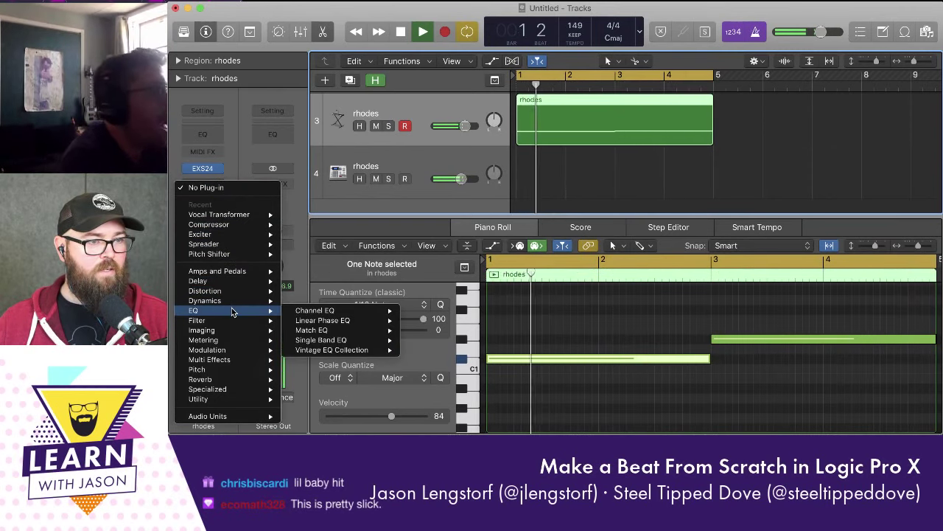
click(295, 315)
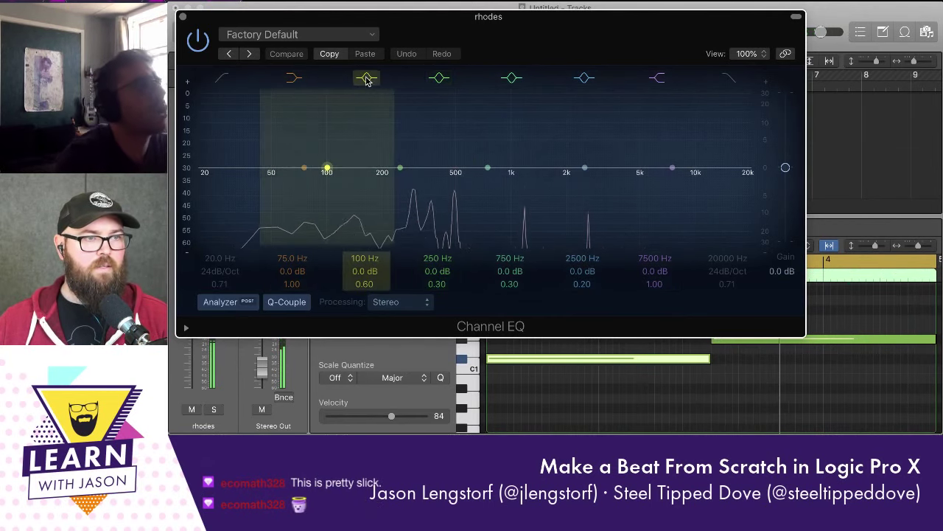
Boost the rhodes EQ around 325 Hz, 2550 Hz and 7500 Hz
drag(333, 159, 427, 143)
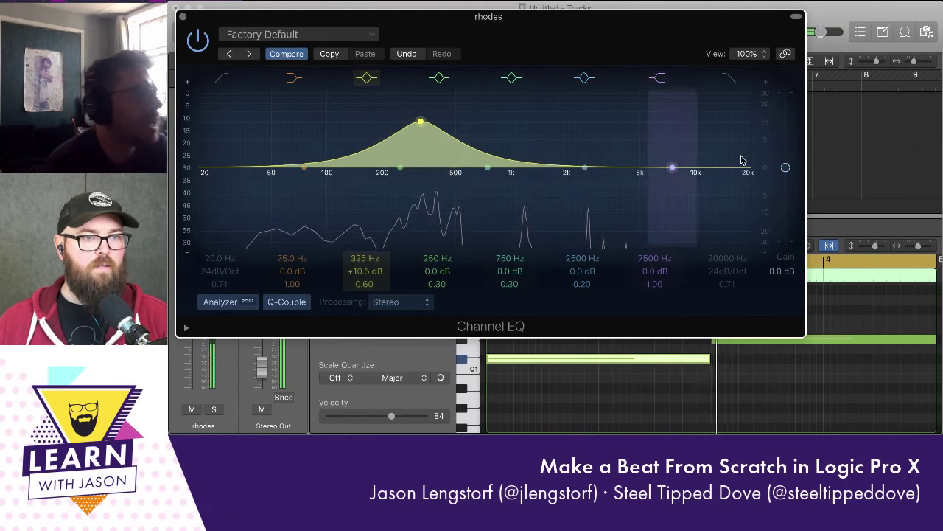
drag(672, 168, 674, 147)
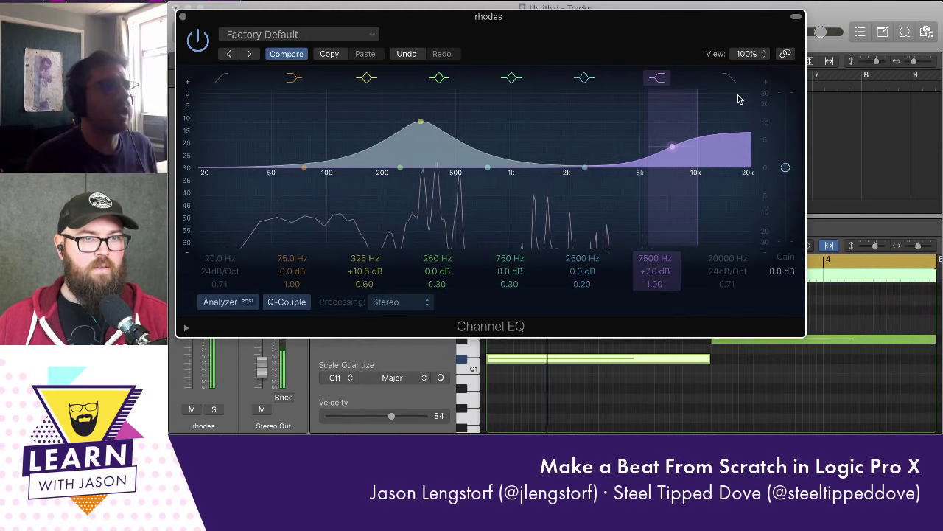
drag(584, 166, 586, 137)
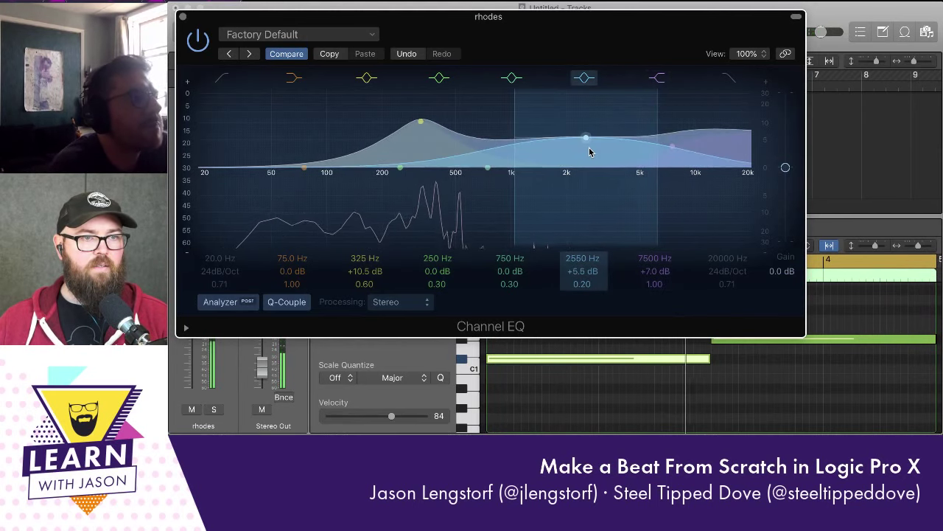
Enable a 48 dB/Oct low cut at 112 Hz and close the EQ window
click(230, 99)
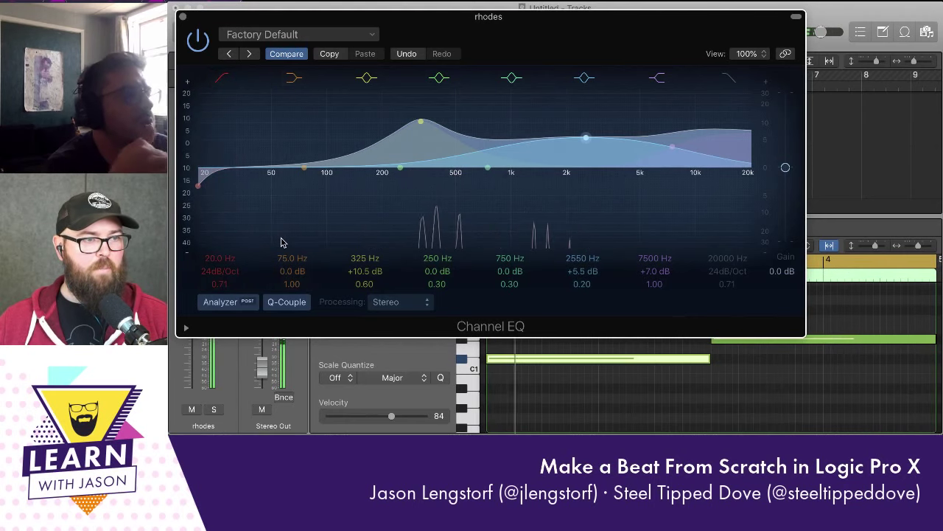
drag(200, 186, 340, 184)
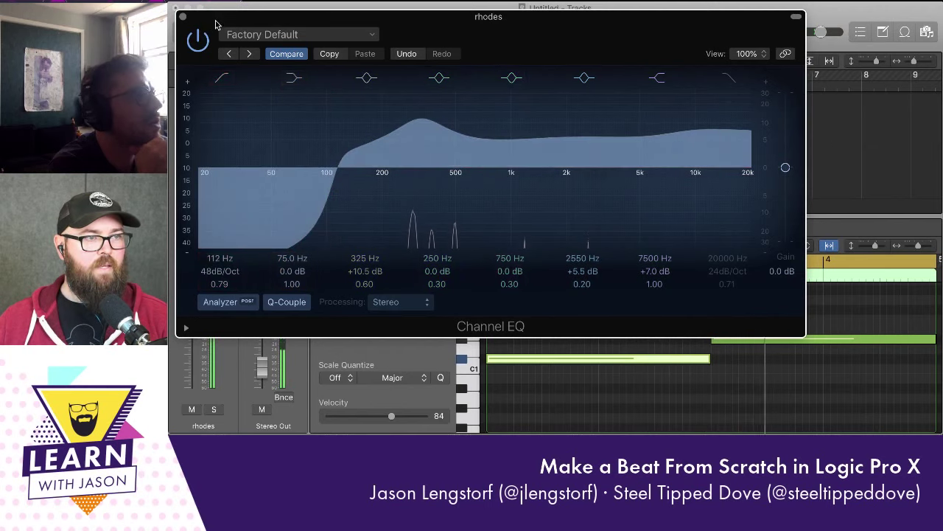
drag(220, 23, 361, 94)
click(327, 190)
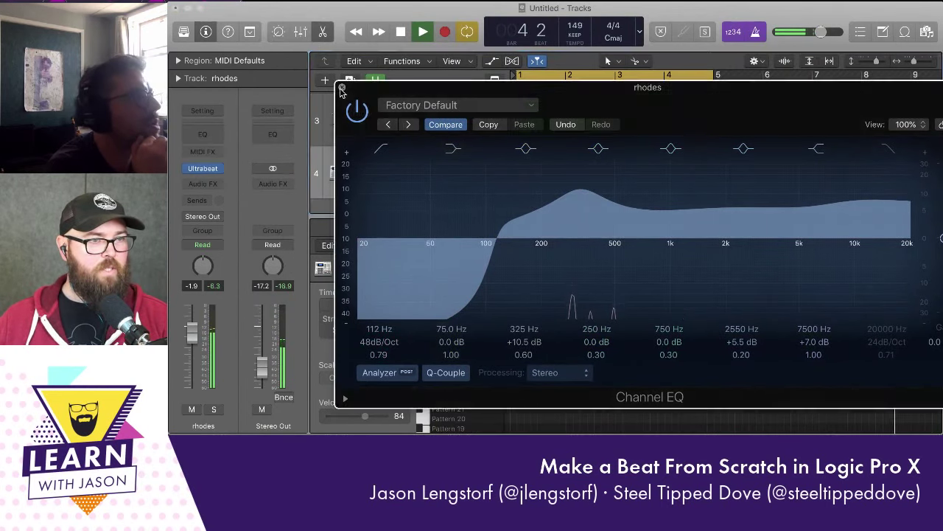
key(v)
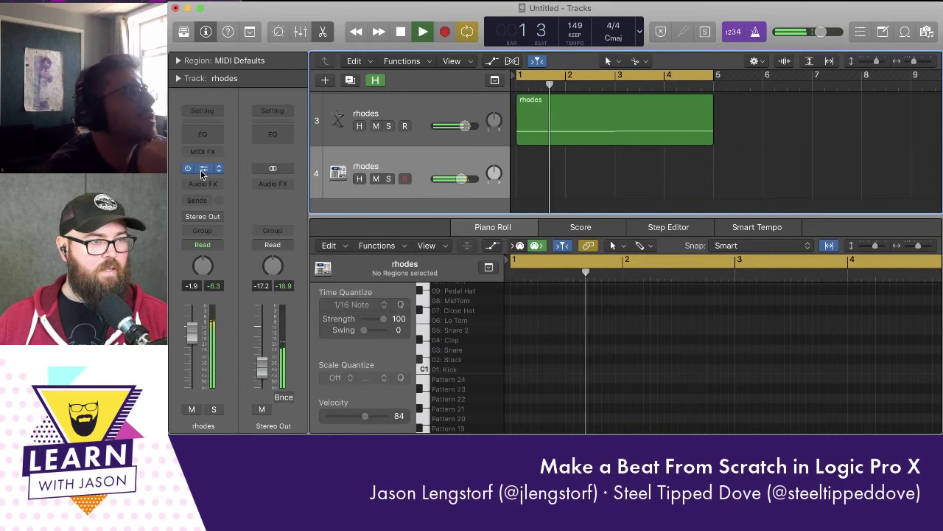
Reopen the rhodes Channel EQ and compare the sound with the EQ bypassed
click(205, 171)
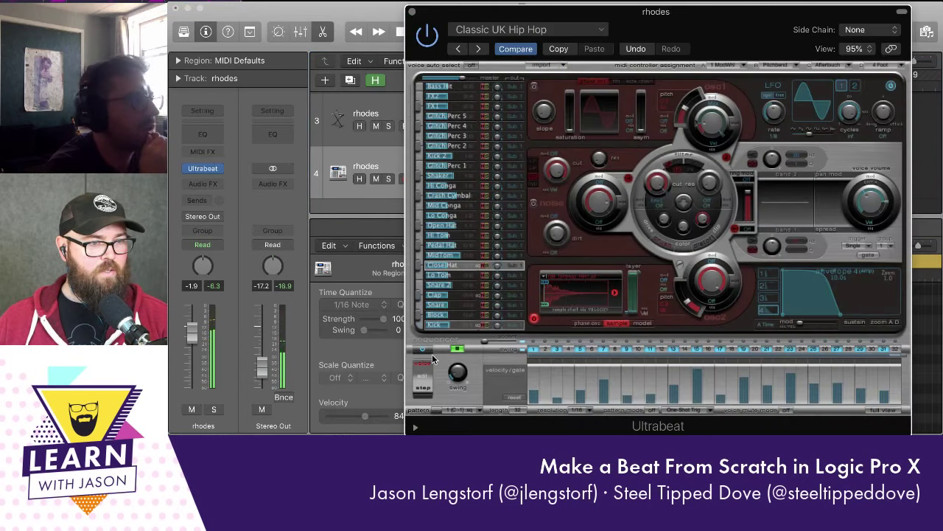
click(348, 127)
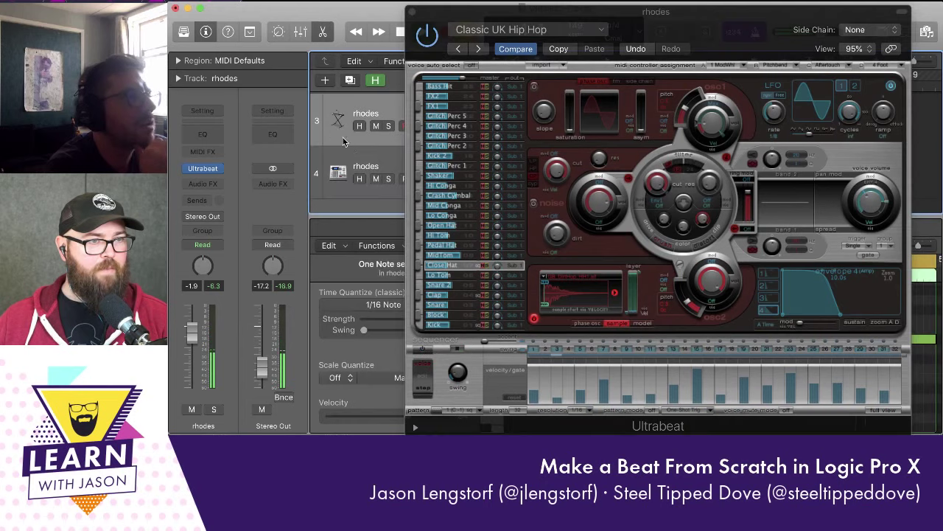
click(414, 12)
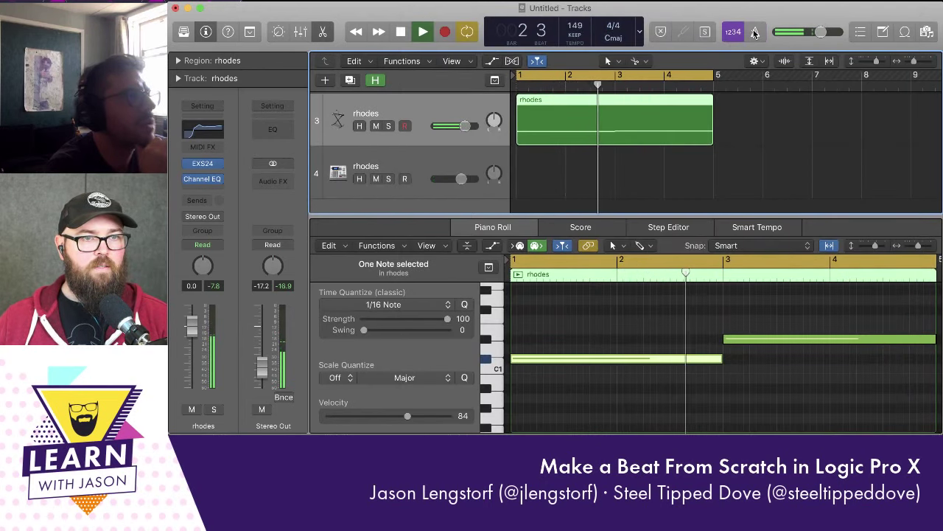
click(202, 182)
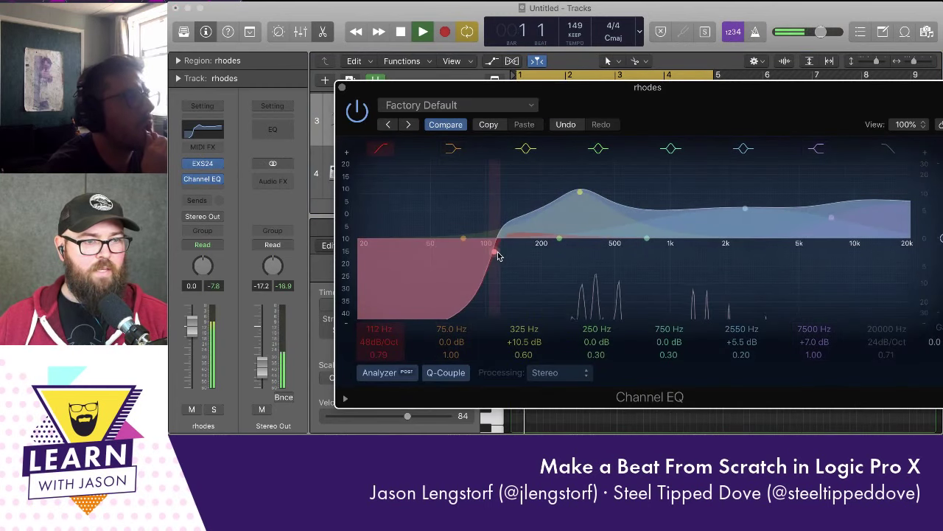
click(445, 125)
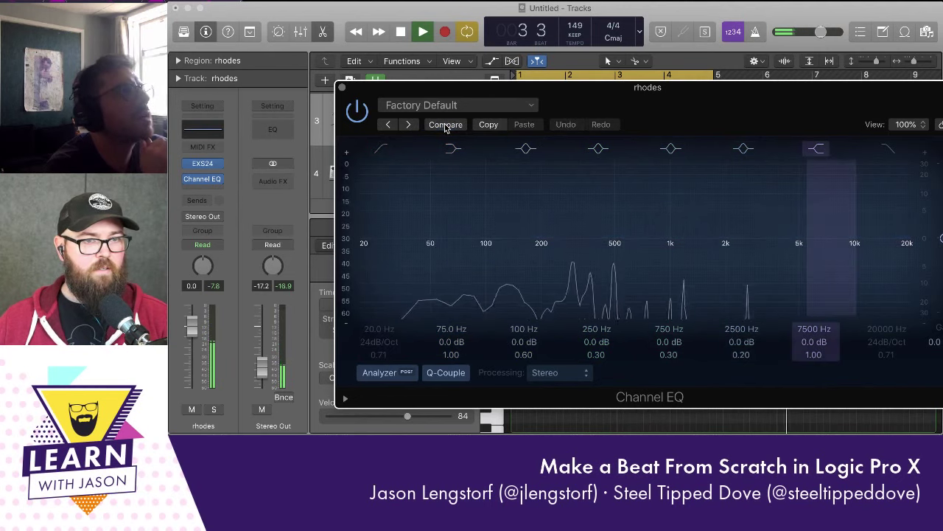
click(445, 125)
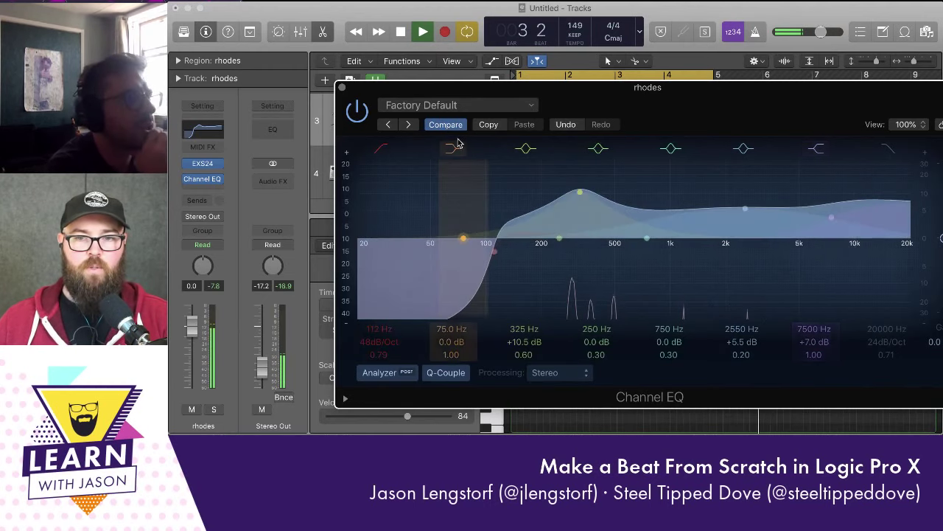
Reshape the mids into a -2.5 dB dip at about 1700 Hz and close the EQ
drag(741, 209, 702, 241)
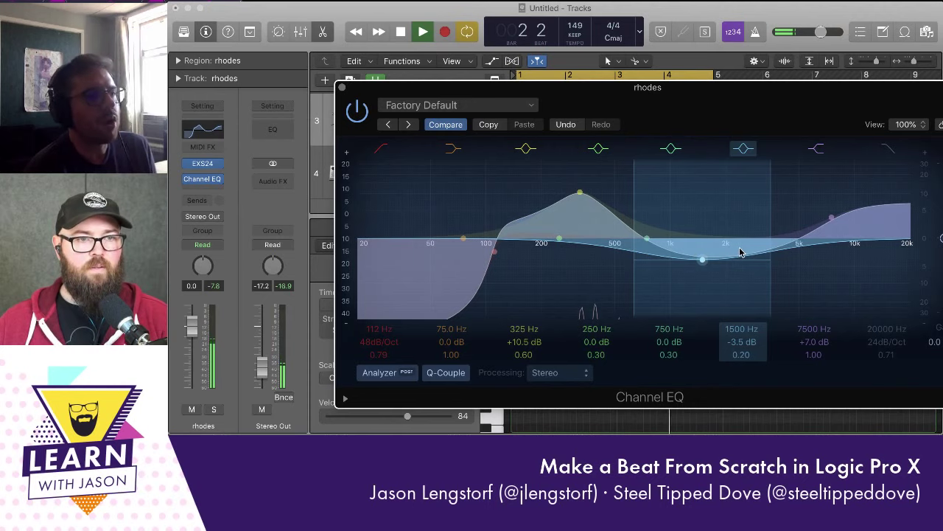
drag(730, 256, 729, 251)
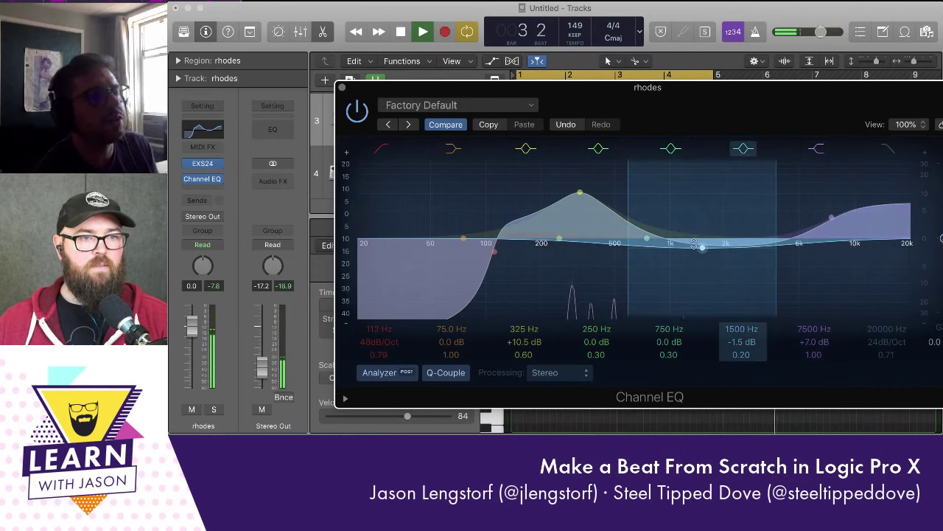
mouse_move(703, 249)
mouse_down()
mouse_move(717, 209)
mouse_move(712, 253)
mouse_up()
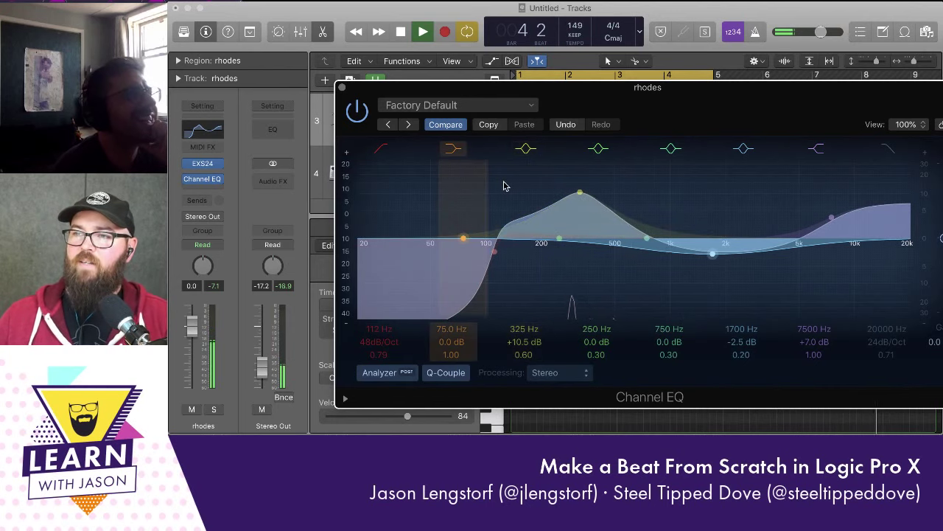
click(343, 88)
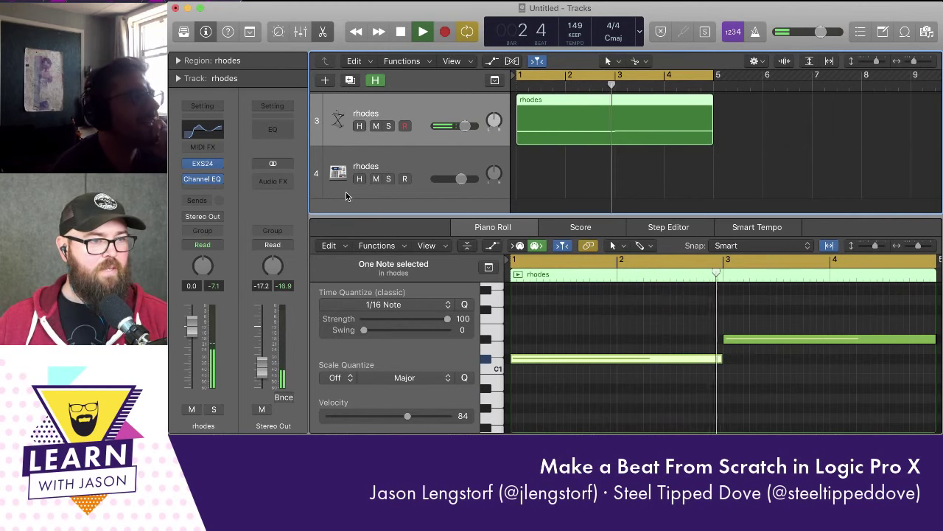
Open the drum track's Ultrabeat with the V key and start playback
click(353, 158)
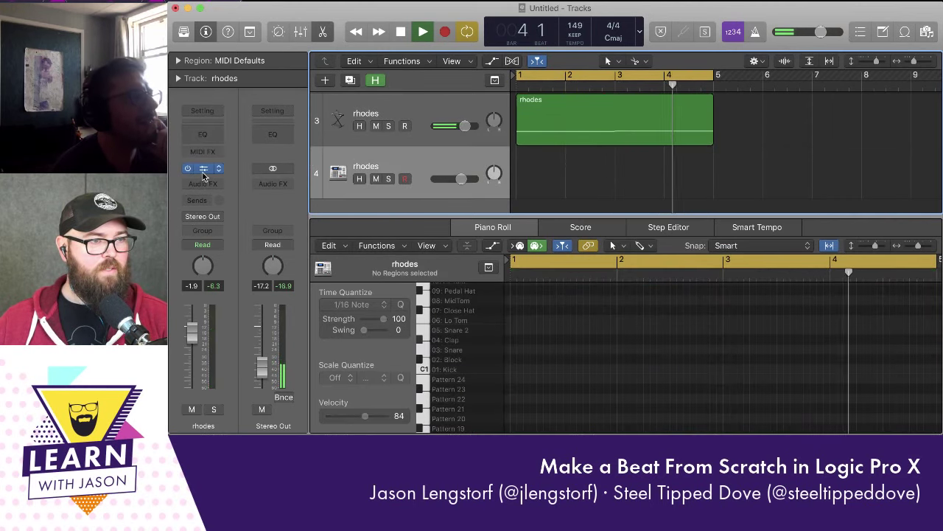
key(v)
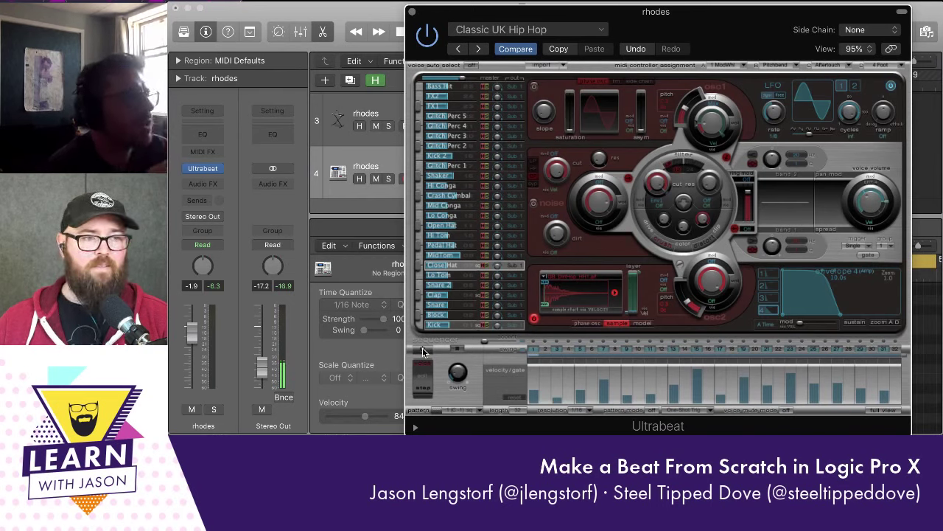
key(space)
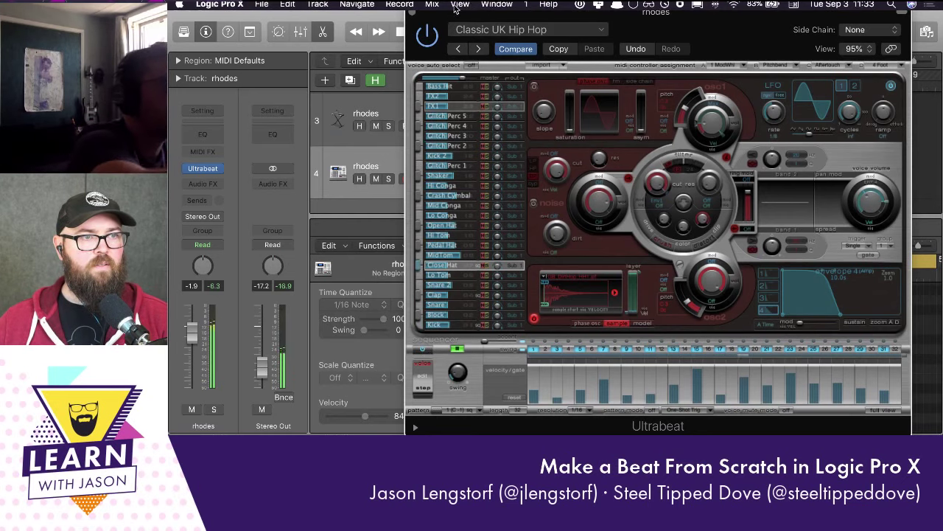
click(457, 5)
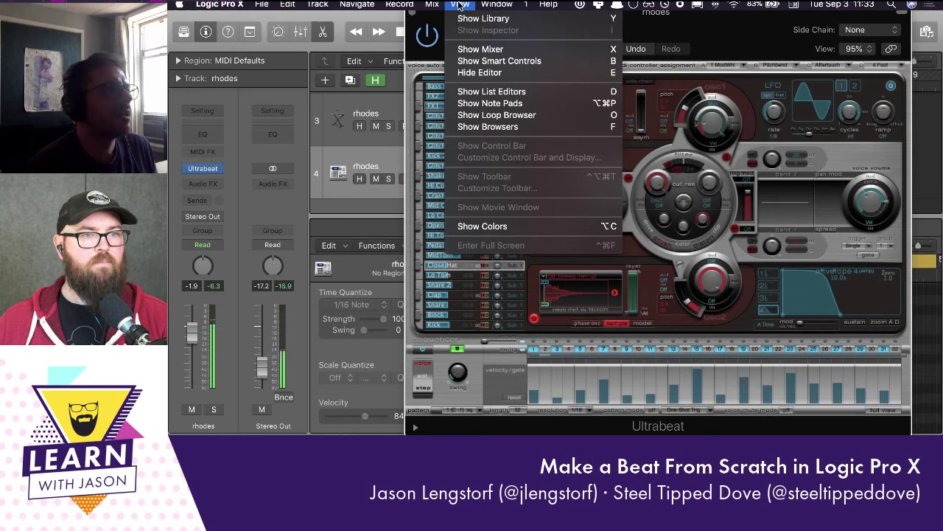
click(458, 6)
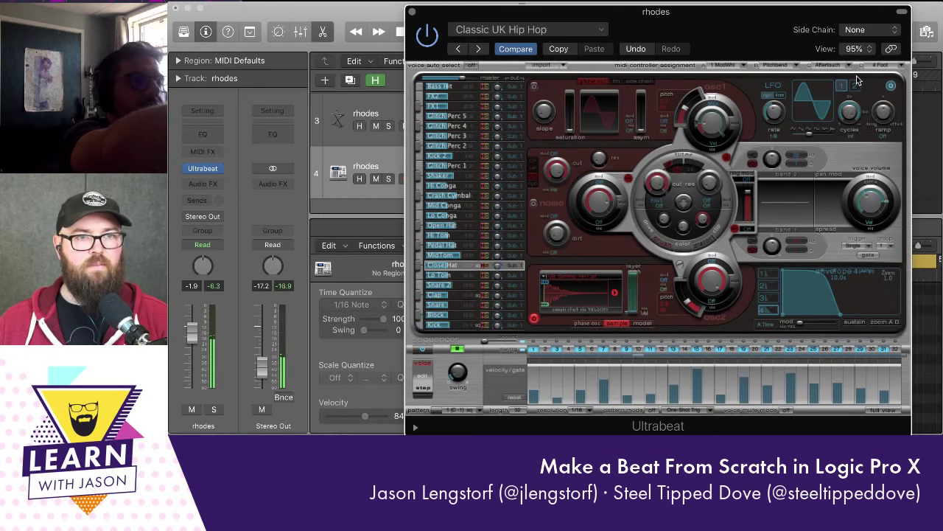
Link the plugin window to the selected track, testing it with the rhodes and drum tracks
click(891, 50)
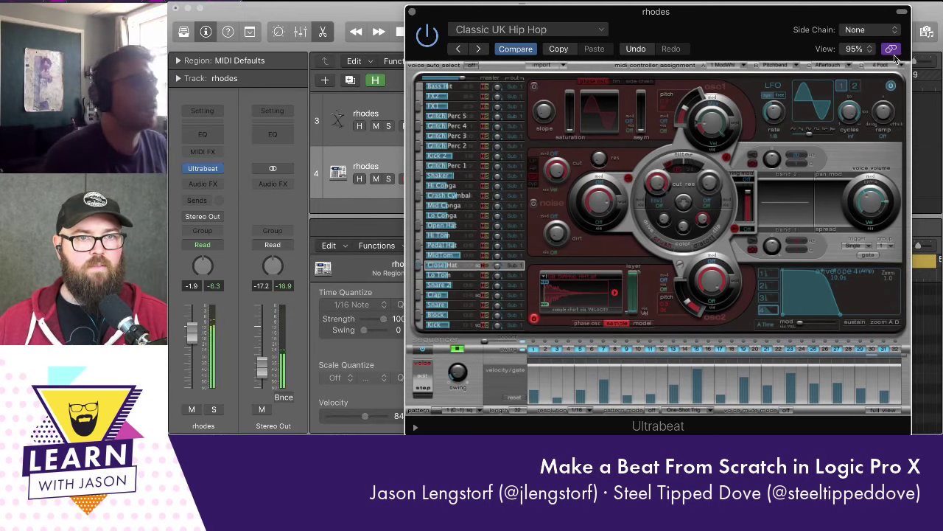
click(333, 120)
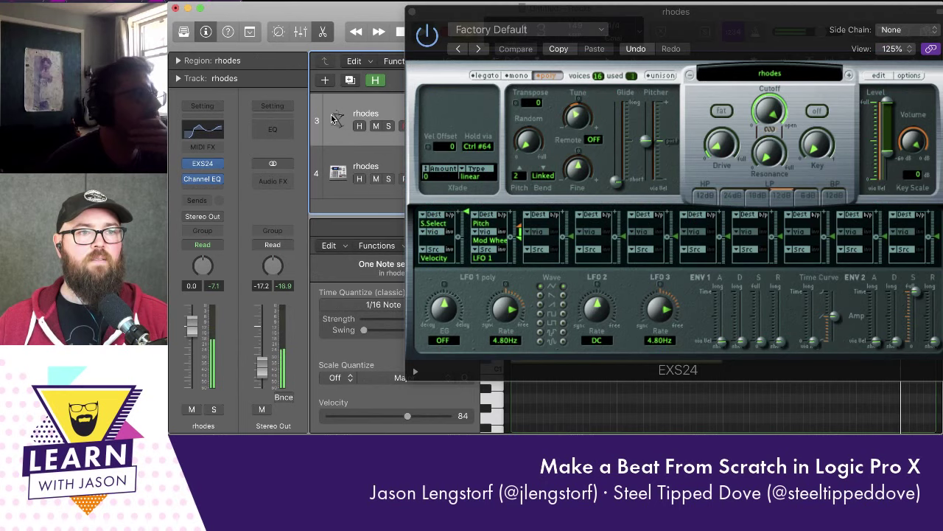
click(334, 163)
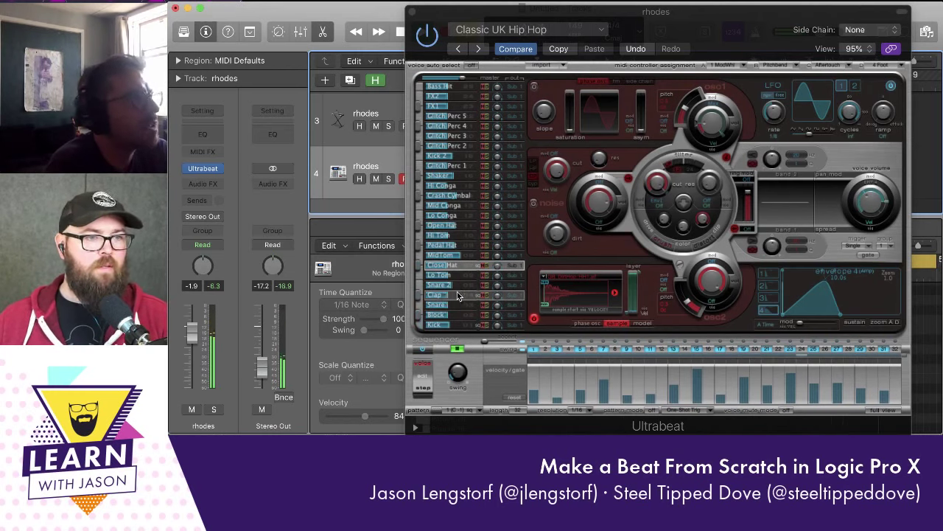
Add a Snare 2 hit on step 25
click(460, 306)
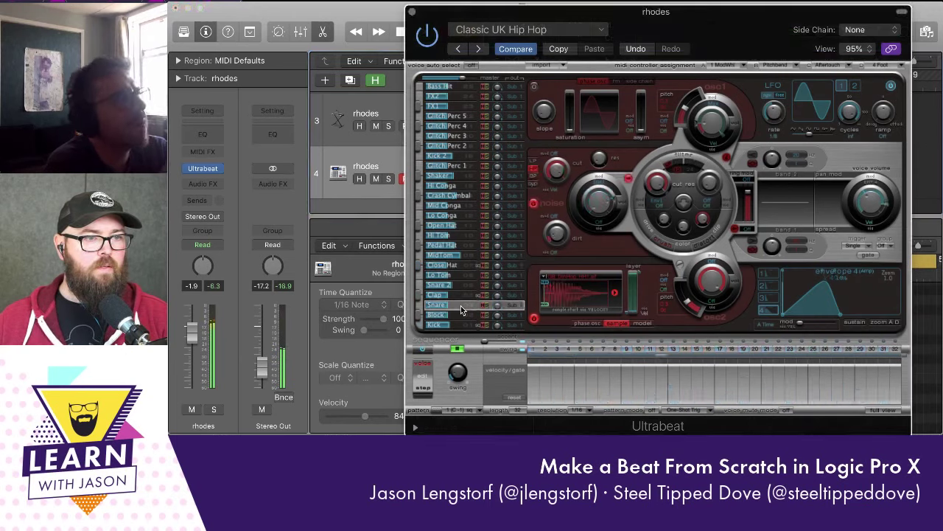
click(462, 295)
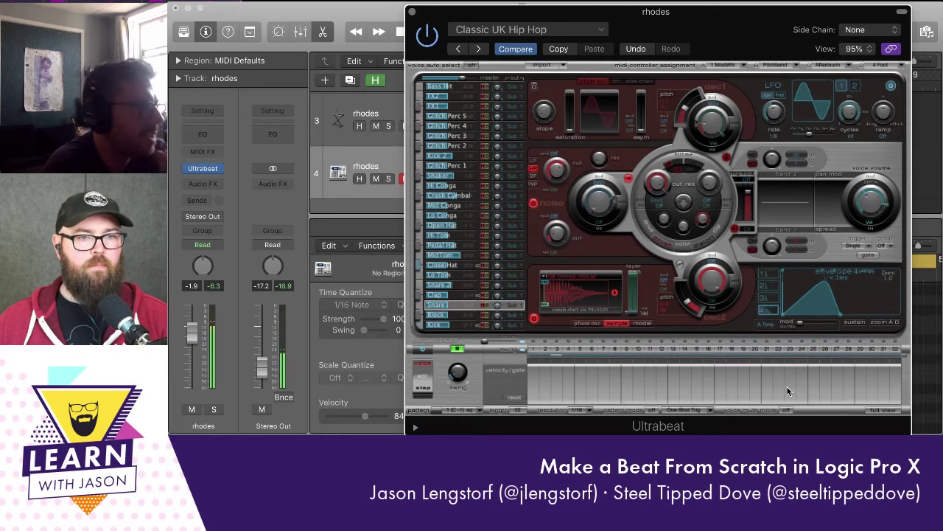
click(813, 349)
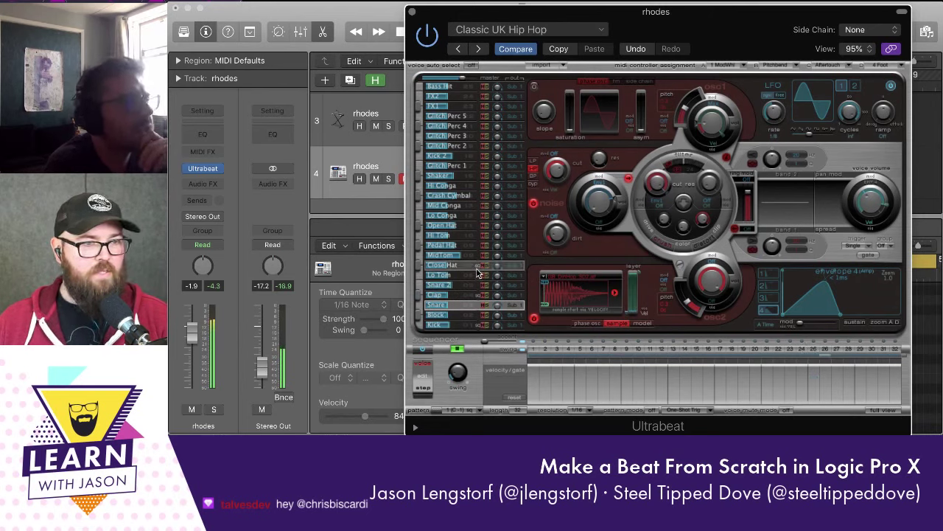
click(456, 286)
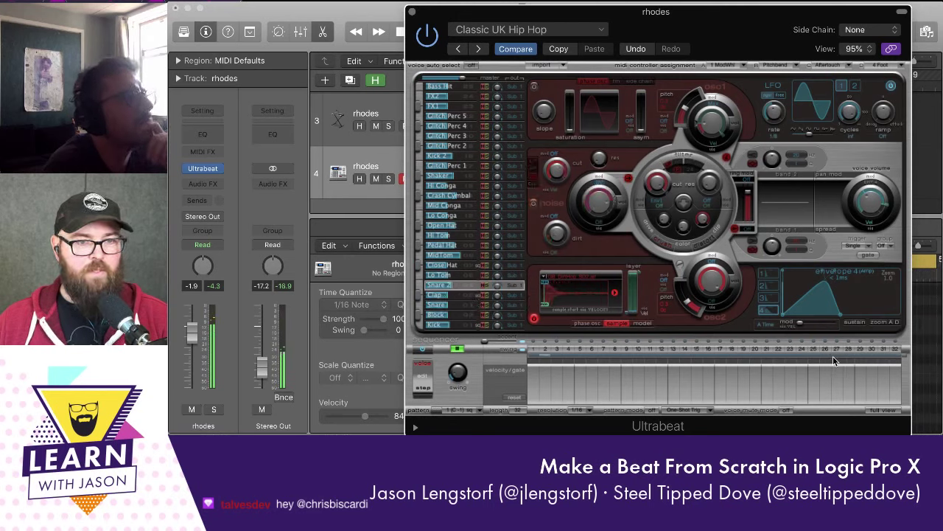
click(809, 353)
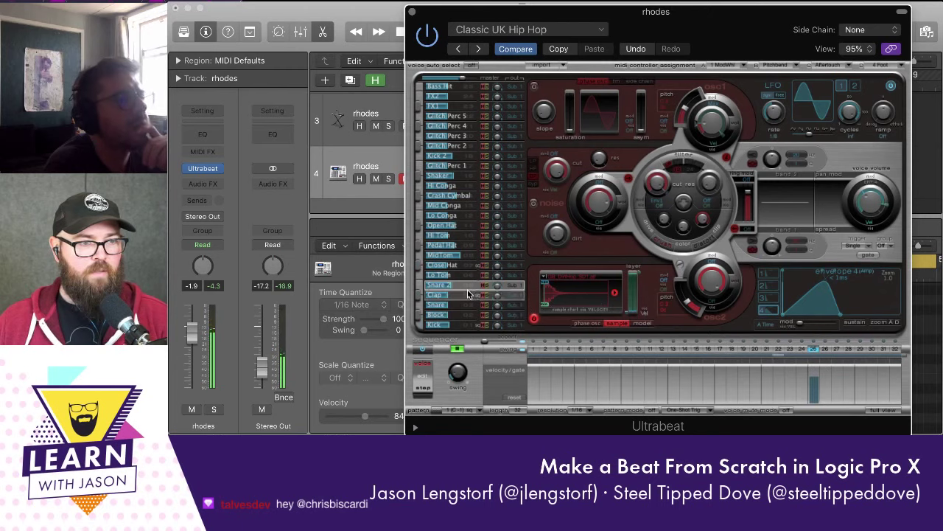
Add Kick hits on steps 7 and 29, make step 29 quieter, and close Ultrabeat
mouse_move(454, 288)
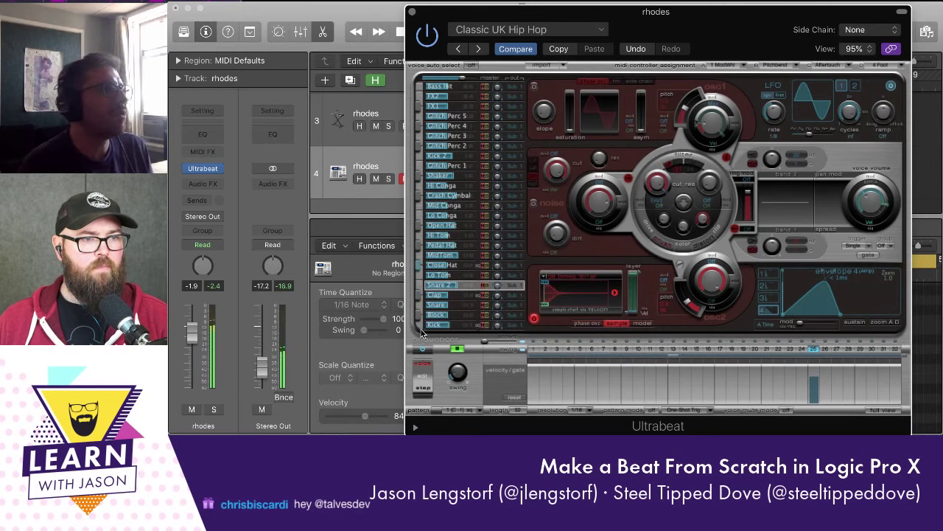
click(451, 325)
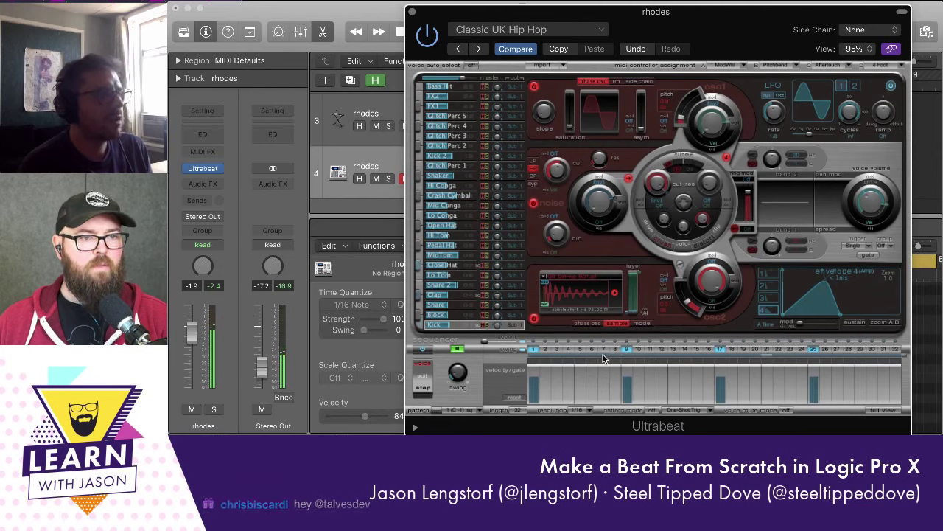
click(605, 383)
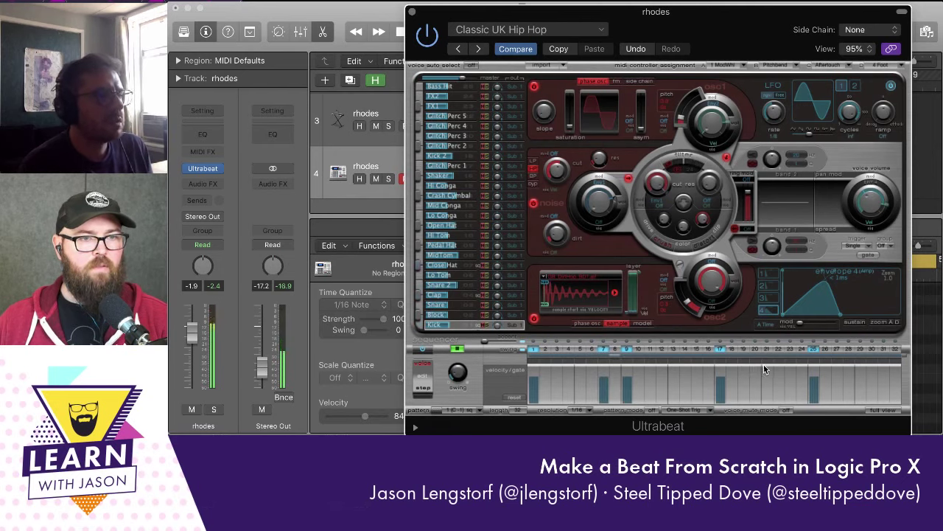
click(860, 356)
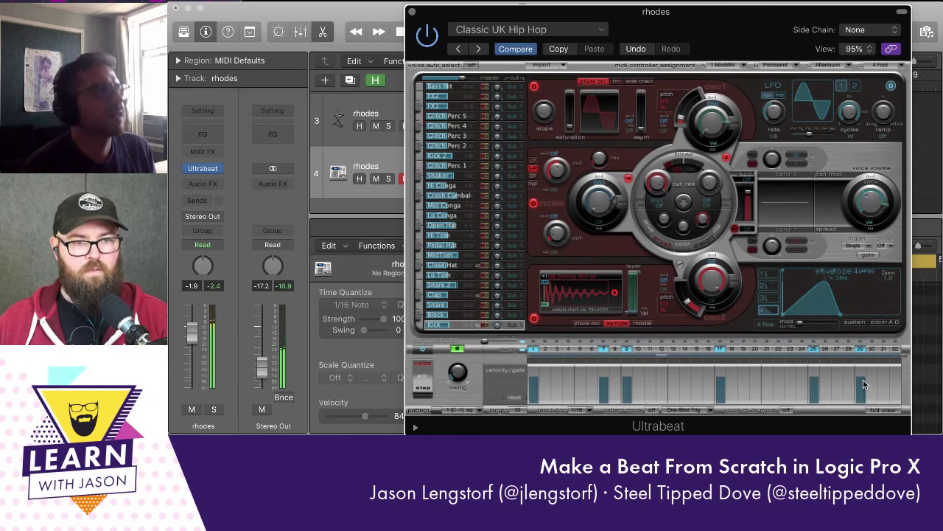
drag(866, 391, 865, 391)
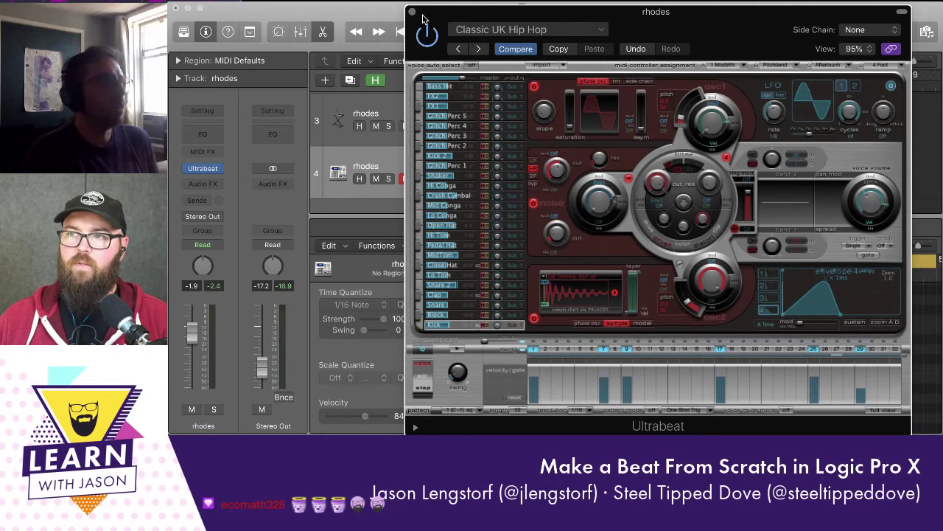
click(412, 11)
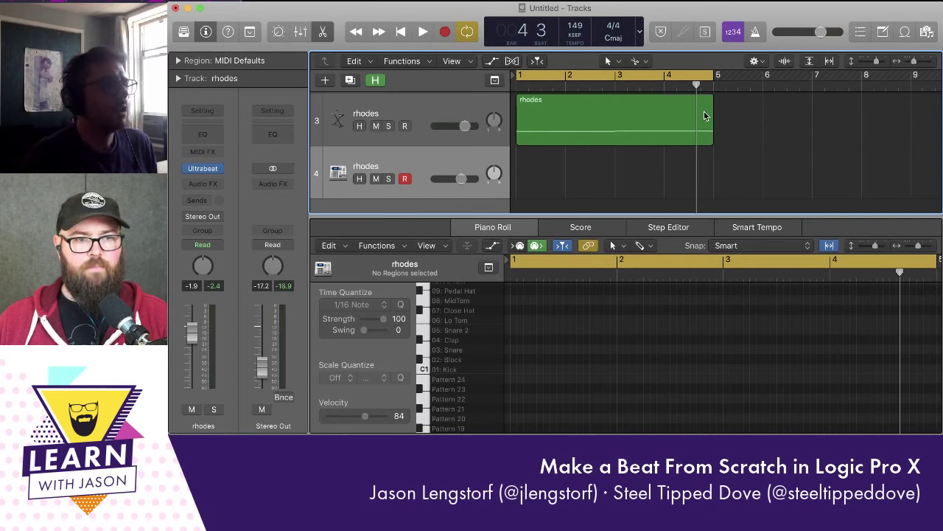
Copy the rhodes region to start at bar 5 and extend the cycle range to bar 9
drag(703, 116, 905, 122)
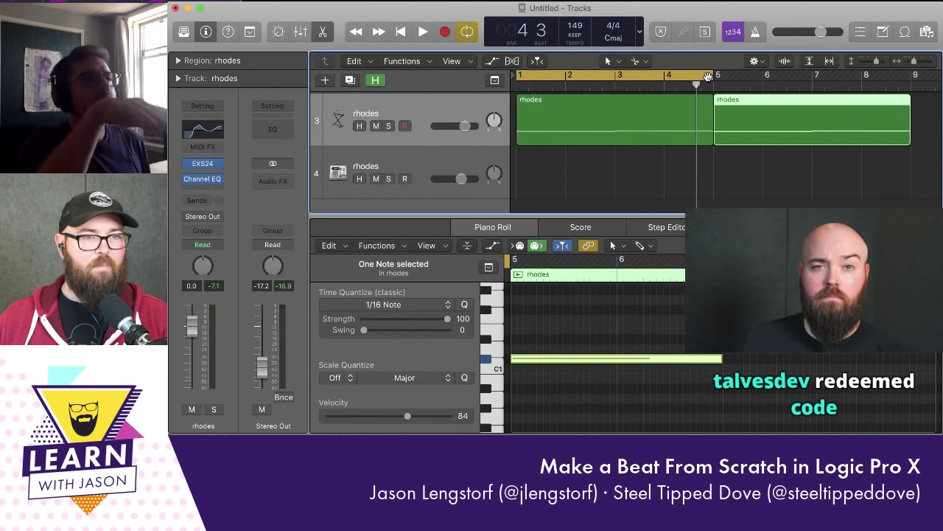
drag(707, 76, 912, 62)
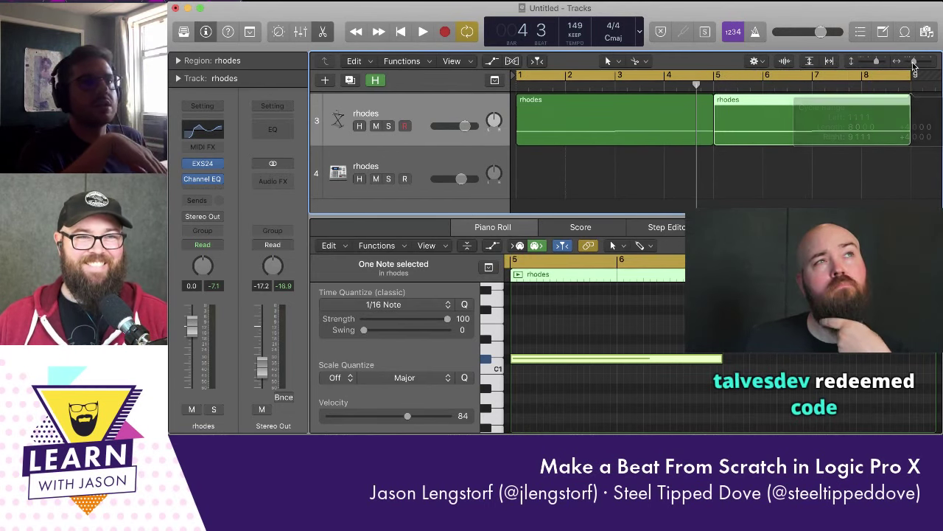
click(741, 177)
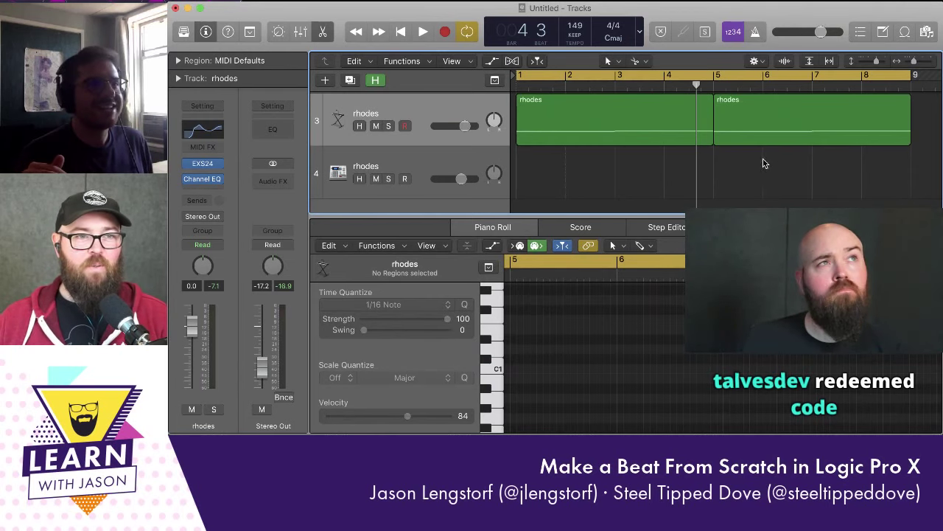
In the bar 5 region, raise the first note to D1 and lower the bar 7 note to C#1
click(790, 130)
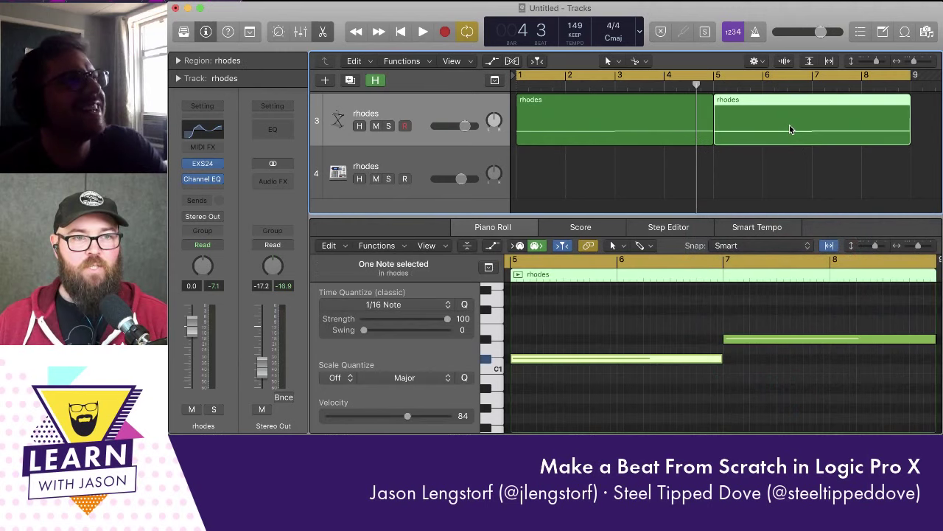
scroll(772, 354, left, 2)
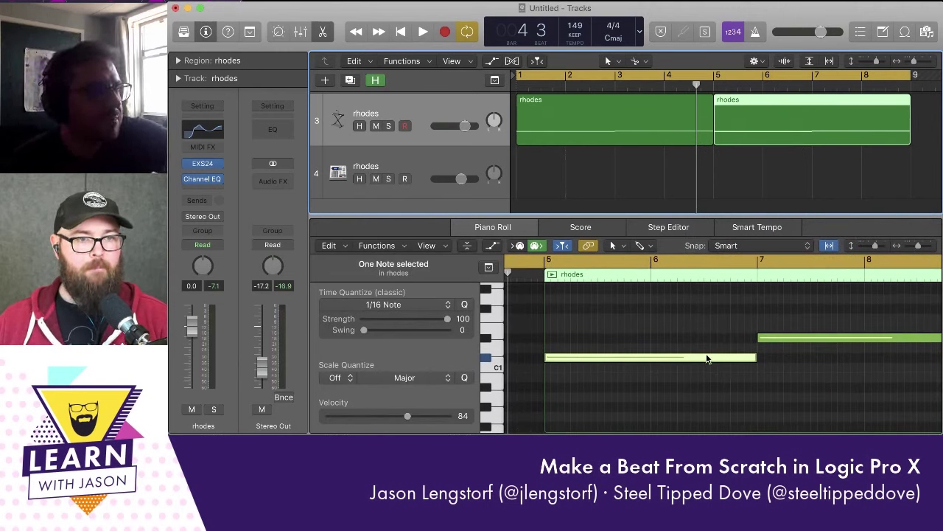
drag(707, 358, 706, 356)
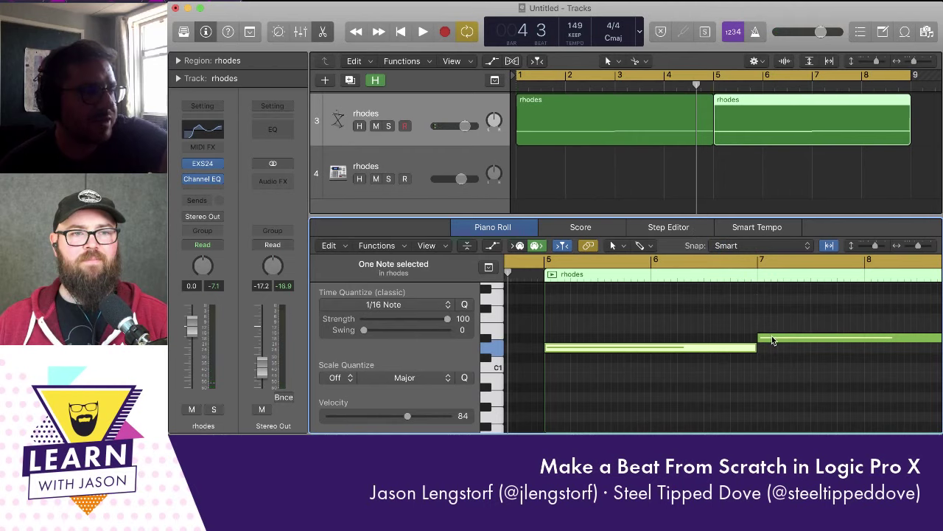
drag(772, 340, 773, 360)
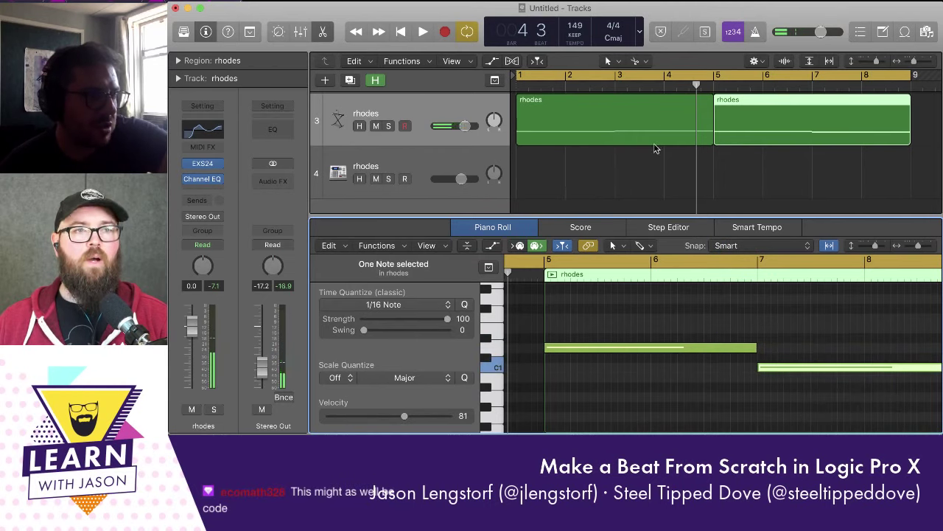
Play the rhodes part from bar 1, stop, and start playback again
key(Return)
key(space)
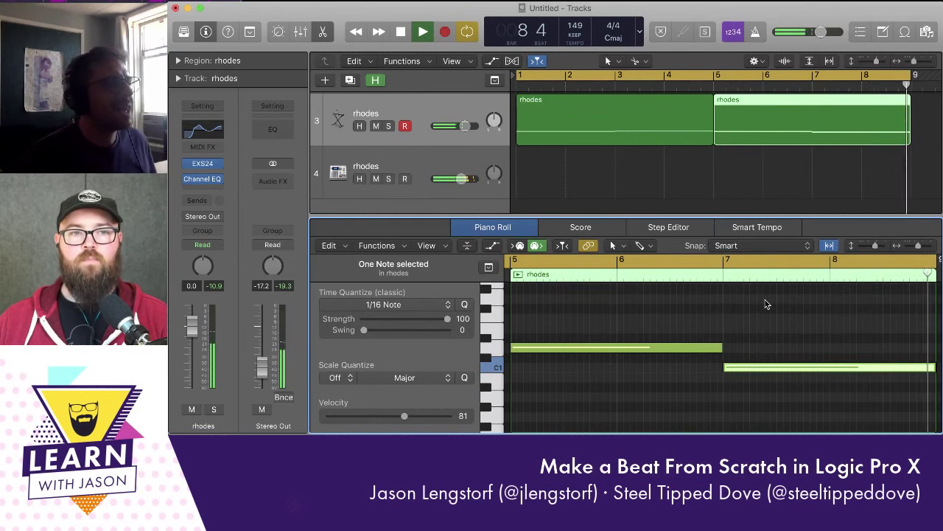
key(space)
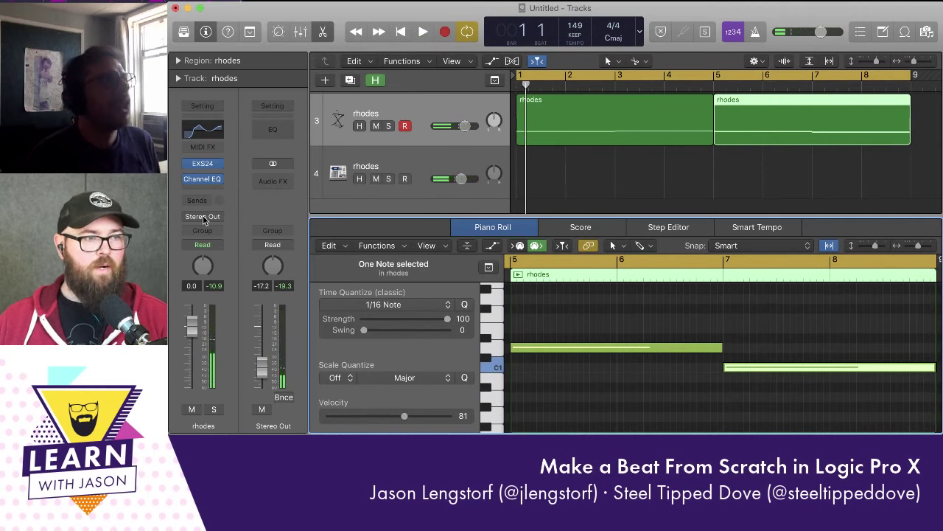
key(space)
click(217, 188)
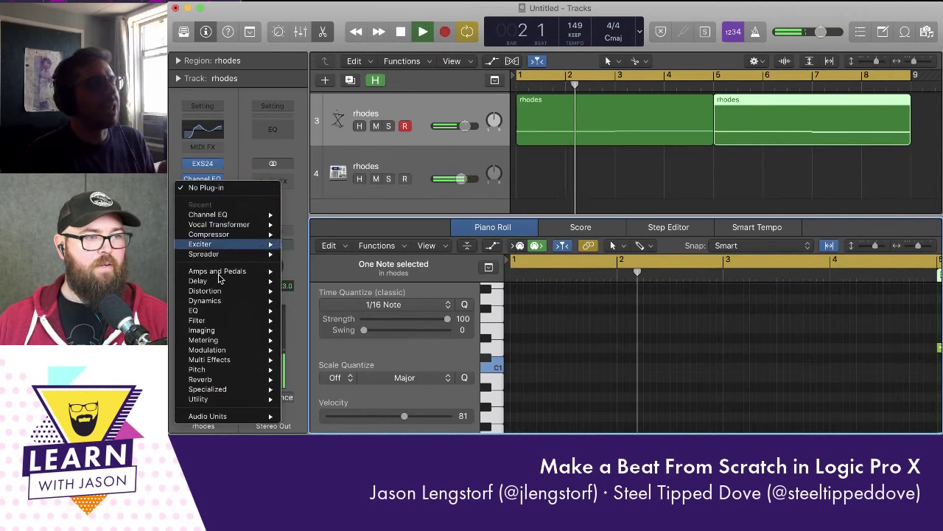
mouse_move(228, 286)
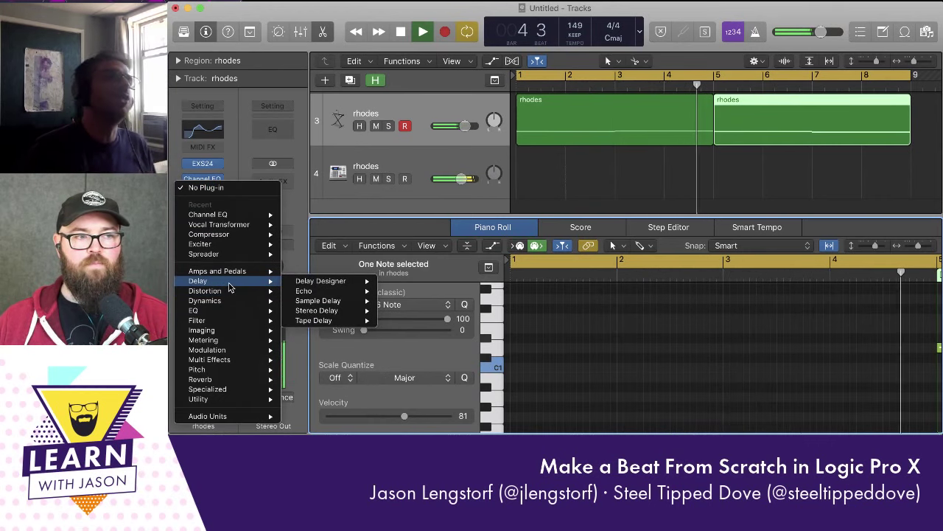
key(Escape)
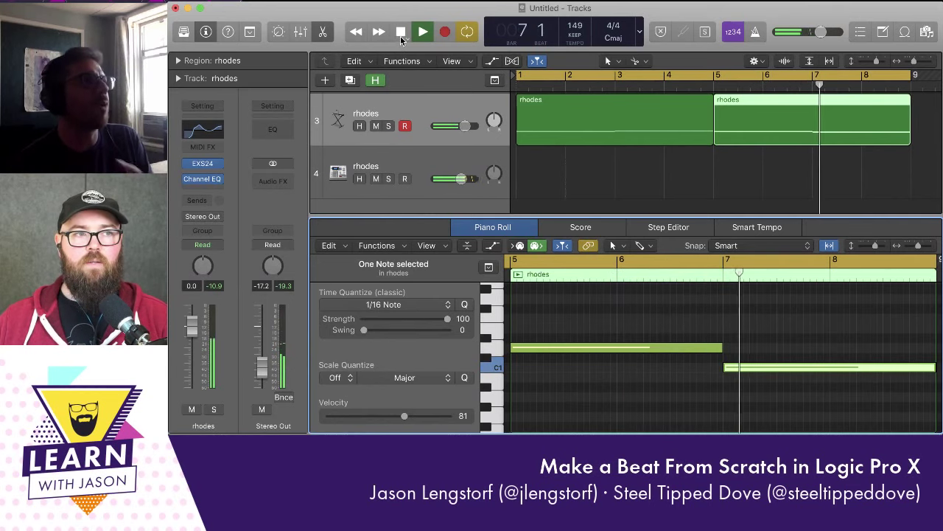
key(space)
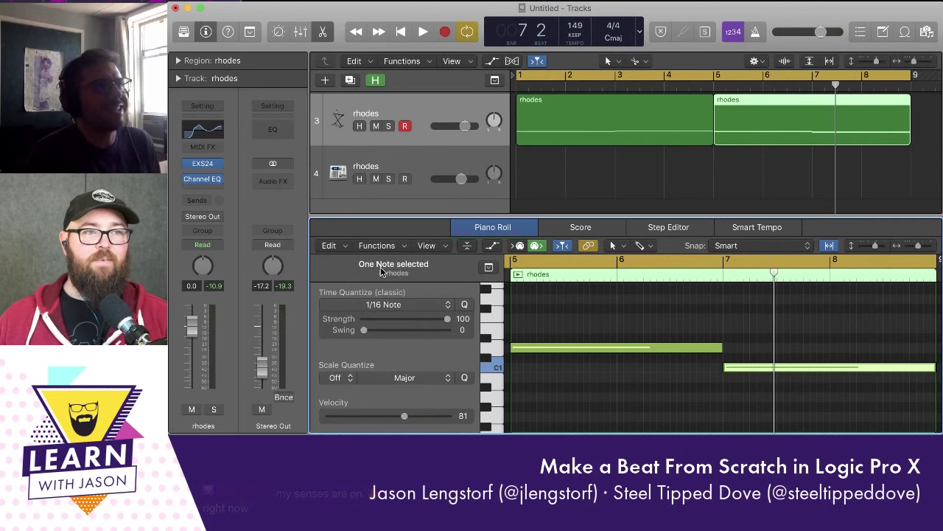
key(Return)
key(space)
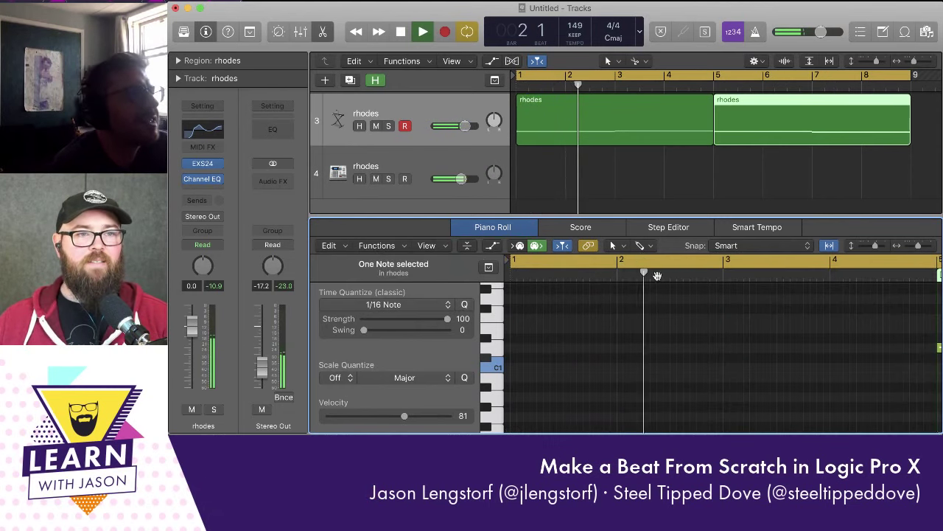
Insert a Reverb > SilverVerb > Stereo effect in the rhodes track's Audio FX slot
shift+click(695, 141)
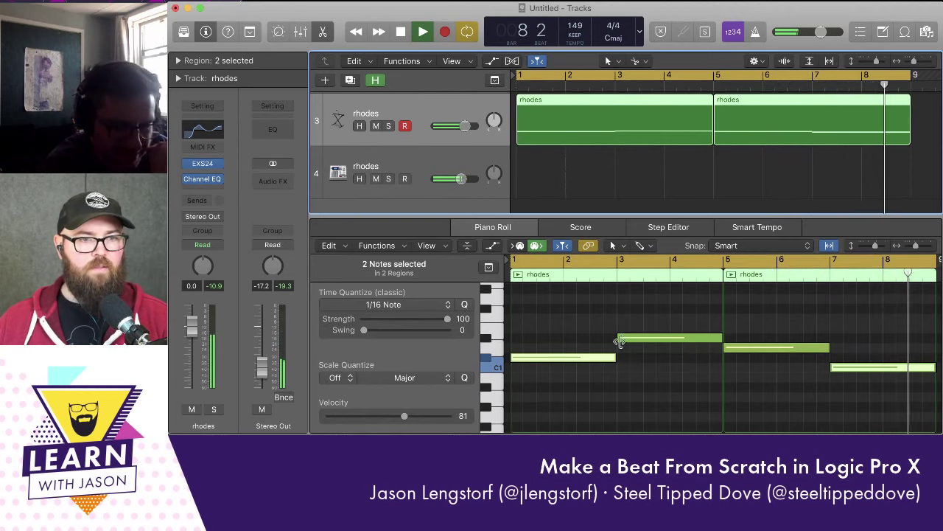
click(219, 194)
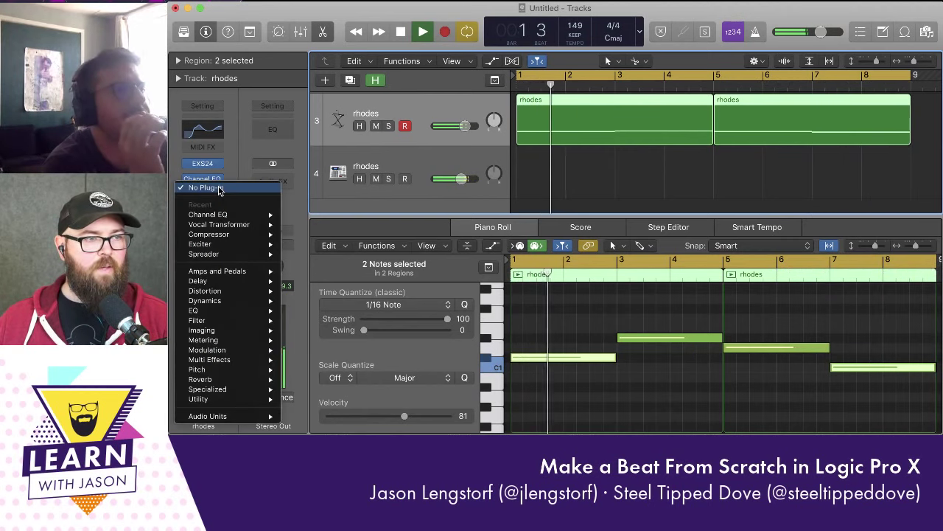
mouse_move(223, 282)
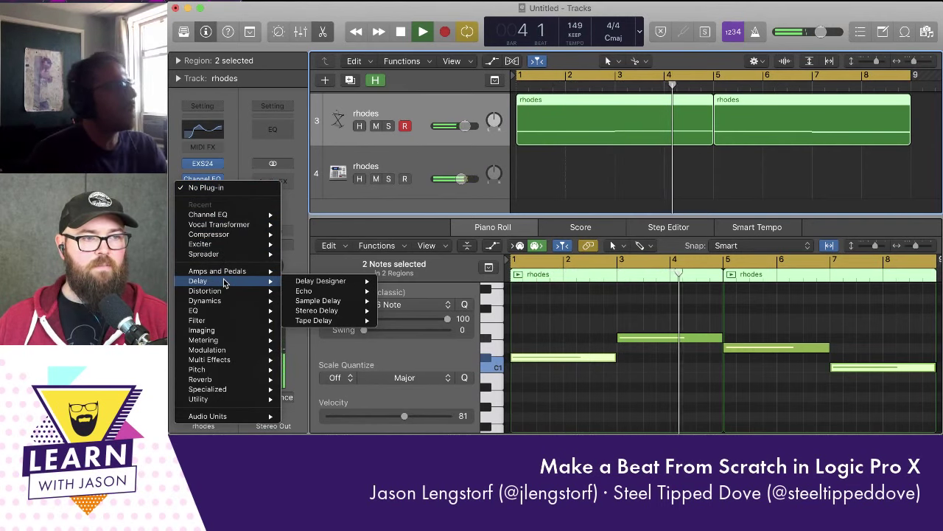
mouse_move(238, 378)
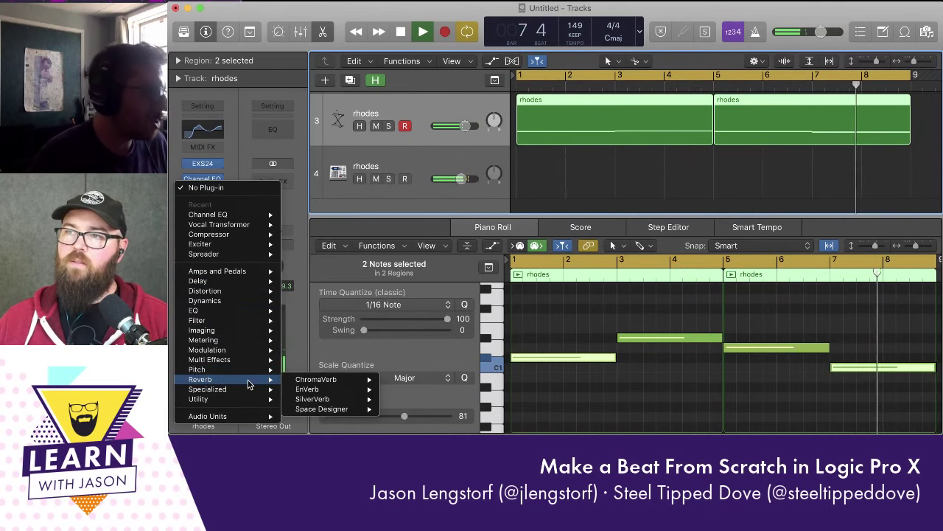
mouse_move(319, 381)
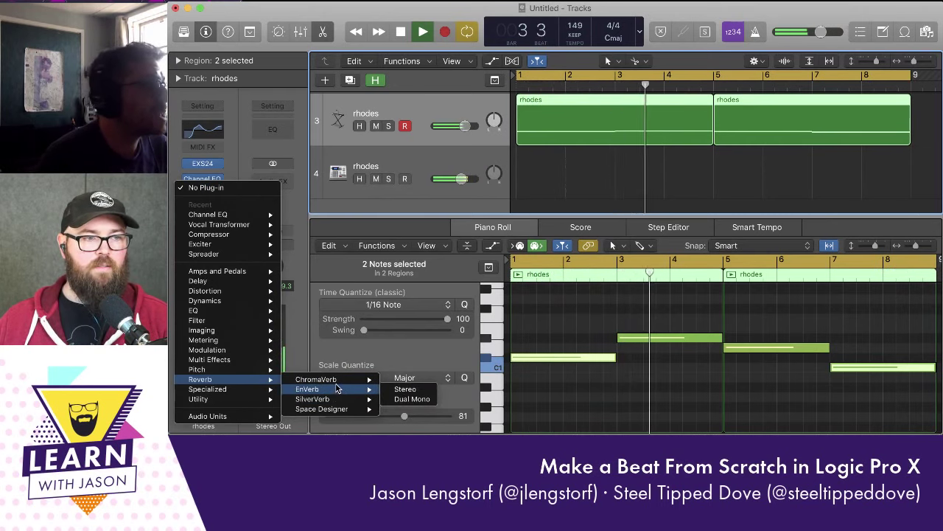
click(404, 399)
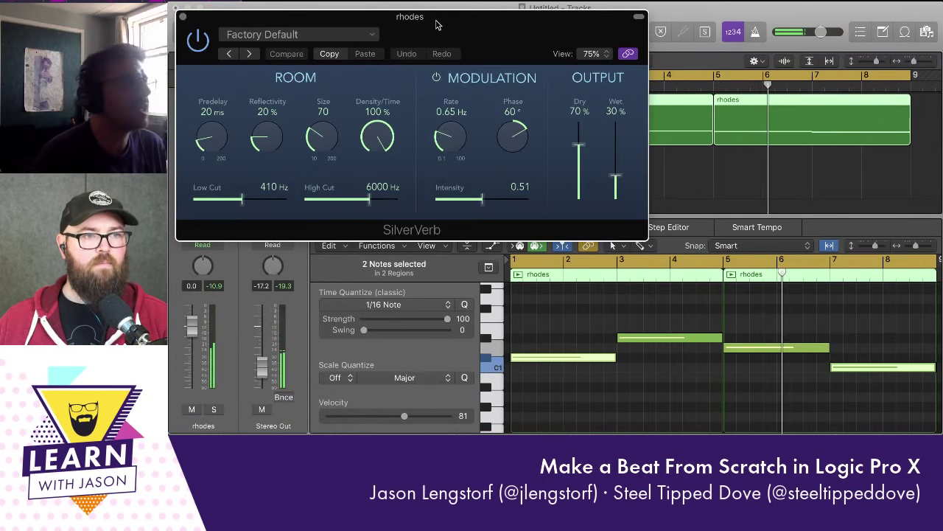
Compare SilverVerb bypassed and active, set its Wet level to 35%, and close its window
drag(424, 30, 495, 43)
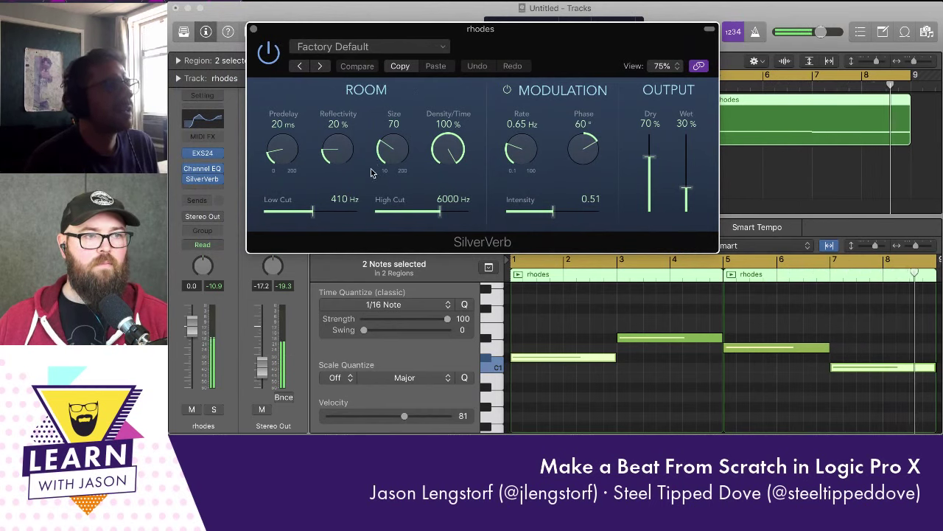
click(269, 52)
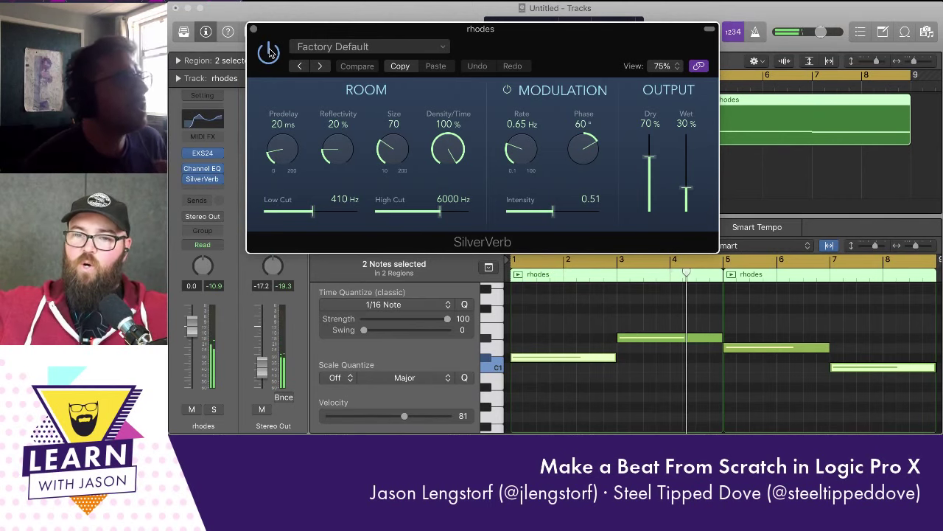
click(269, 52)
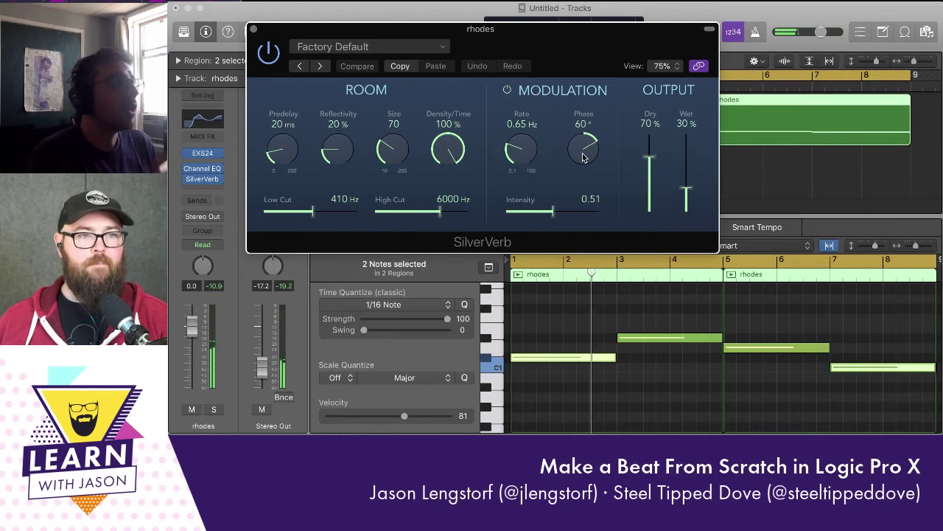
drag(688, 186, 688, 182)
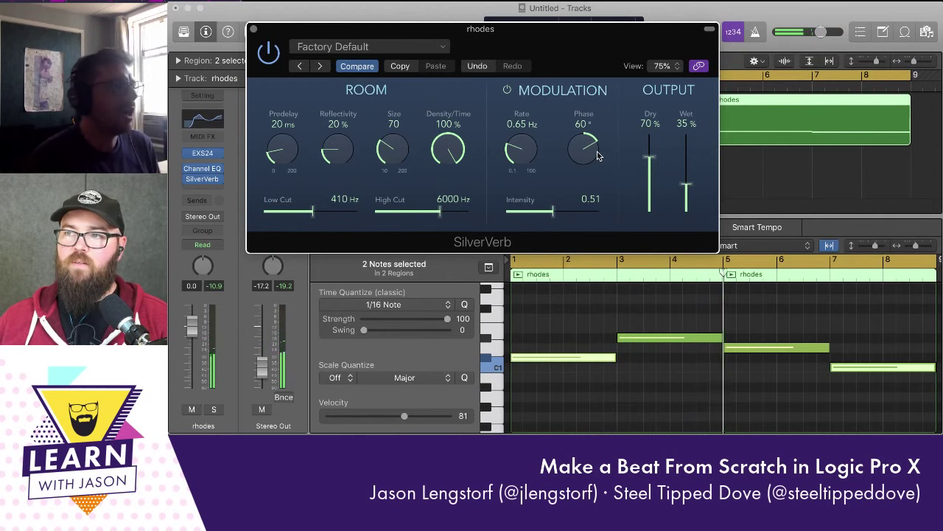
click(254, 31)
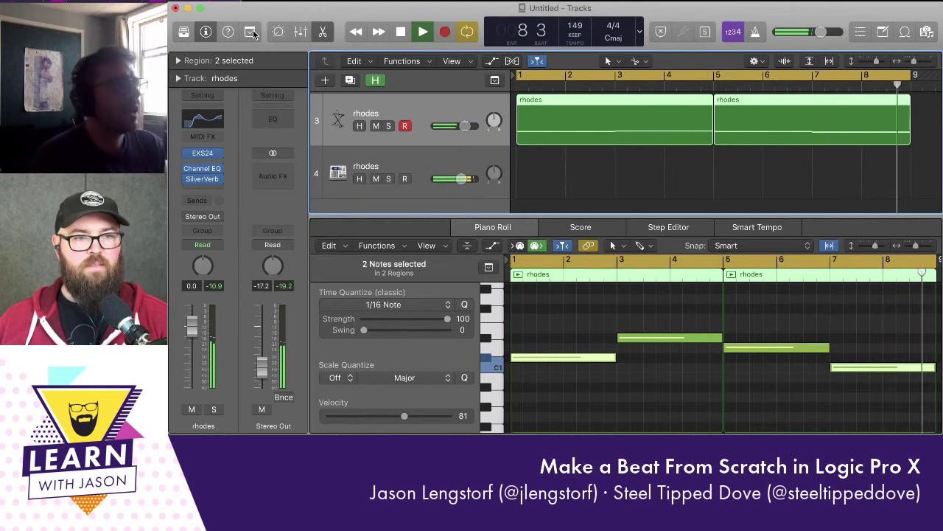
click(525, 358)
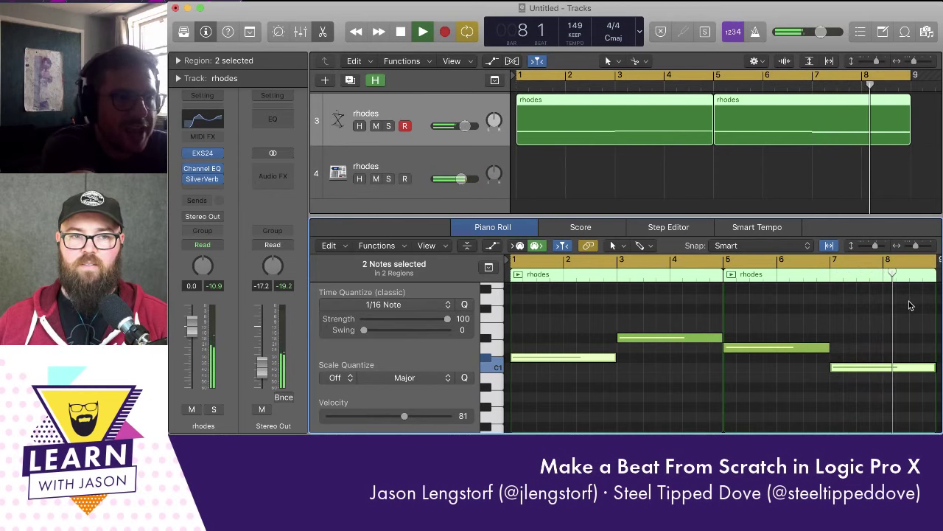
key(space)
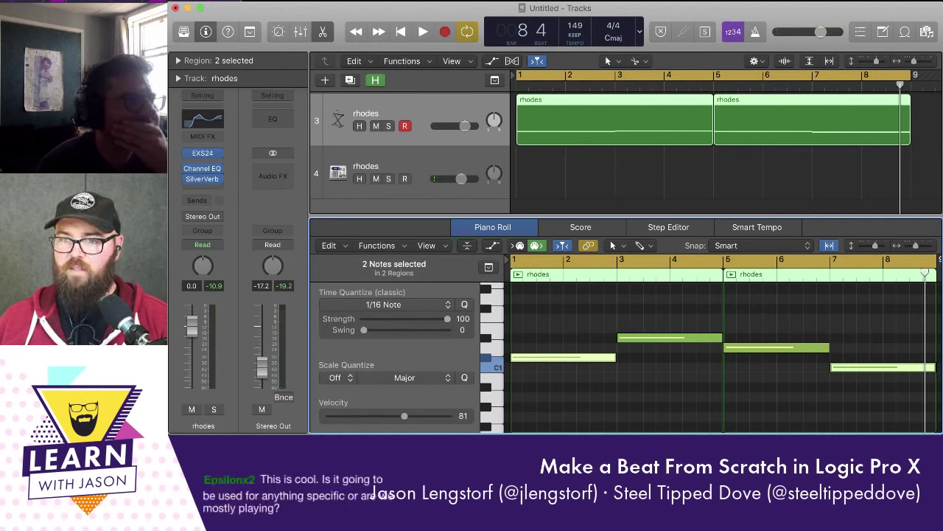
key(Tab)
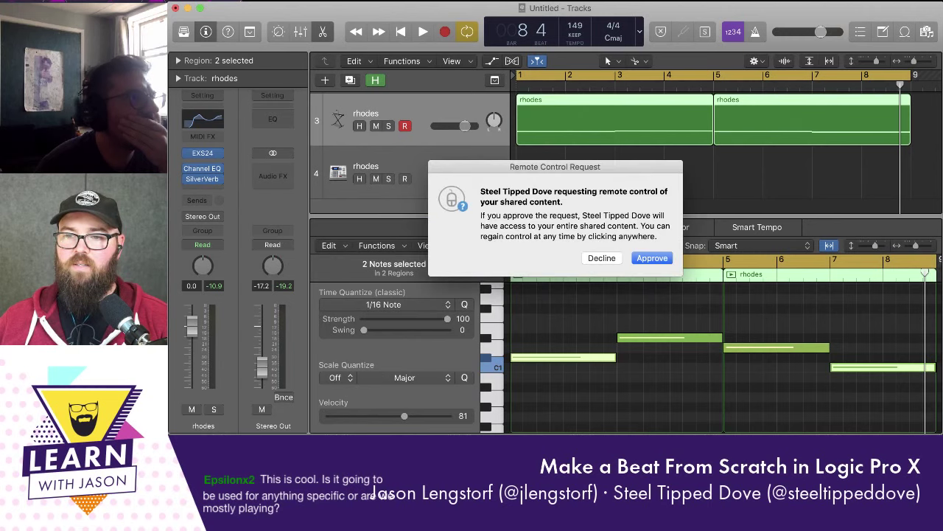
click(653, 258)
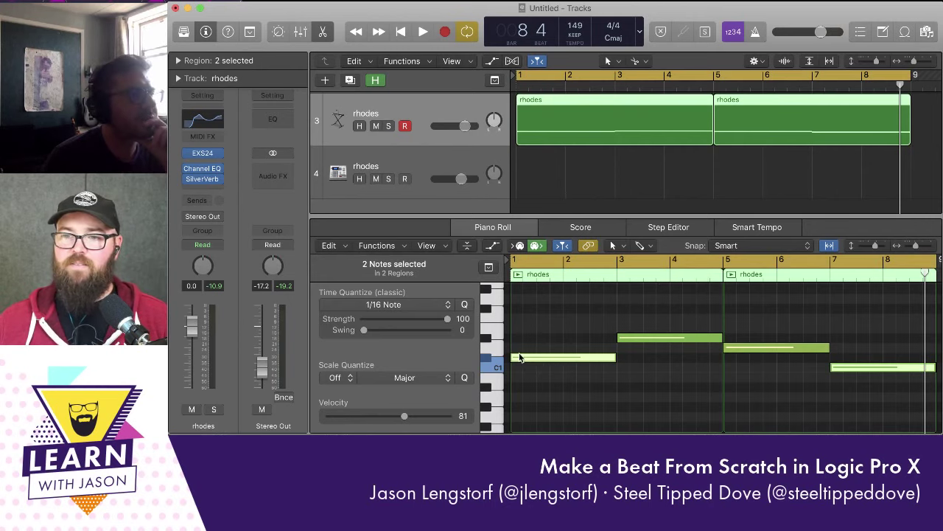
Copy the first rhodes note to bar 7 at D1 and shorten it to a brief hit
click(530, 360)
drag(530, 361, 847, 361)
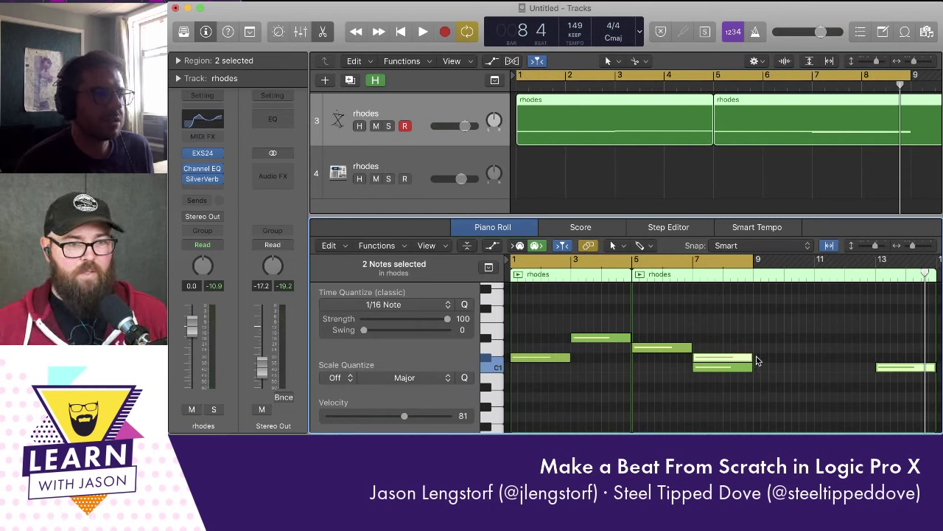
drag(751, 356, 705, 362)
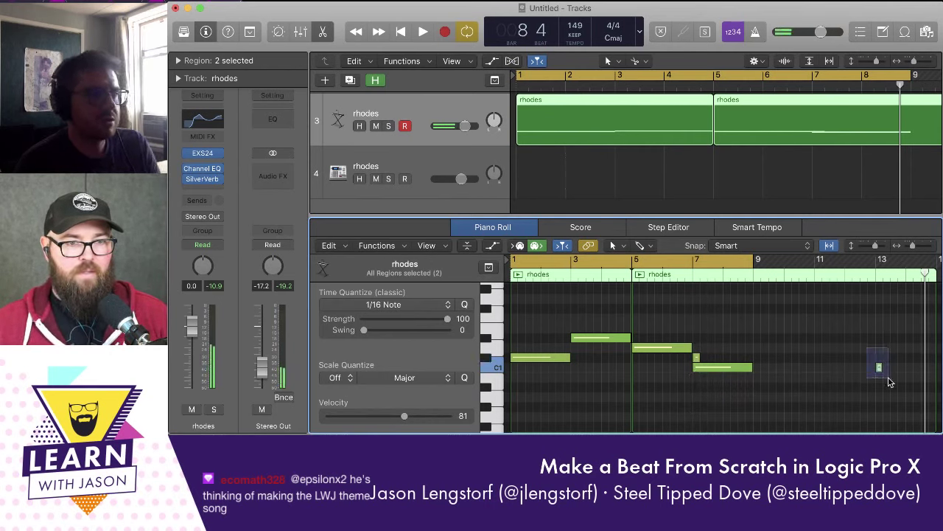
Move the short note to 8 4 1 1, just before bar 9, and play the part back
click(878, 367)
click(812, 347)
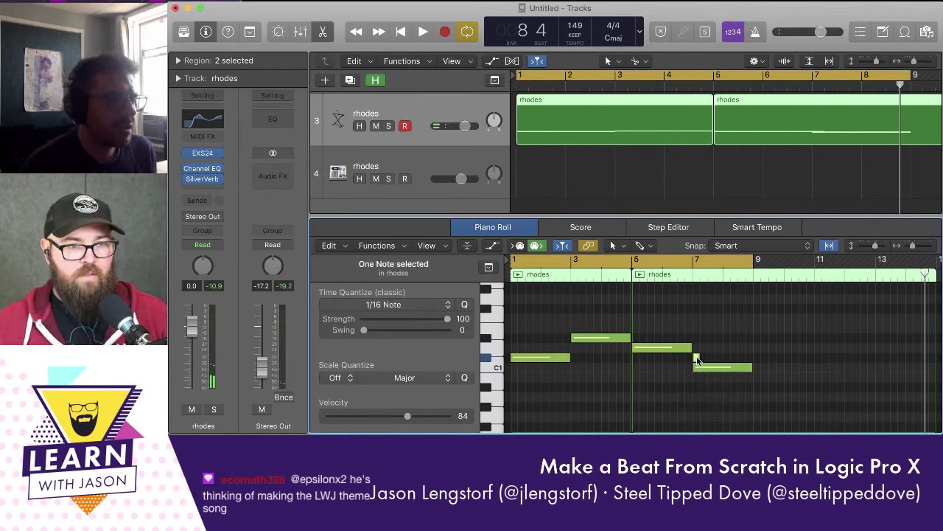
drag(697, 360, 742, 356)
key(space)
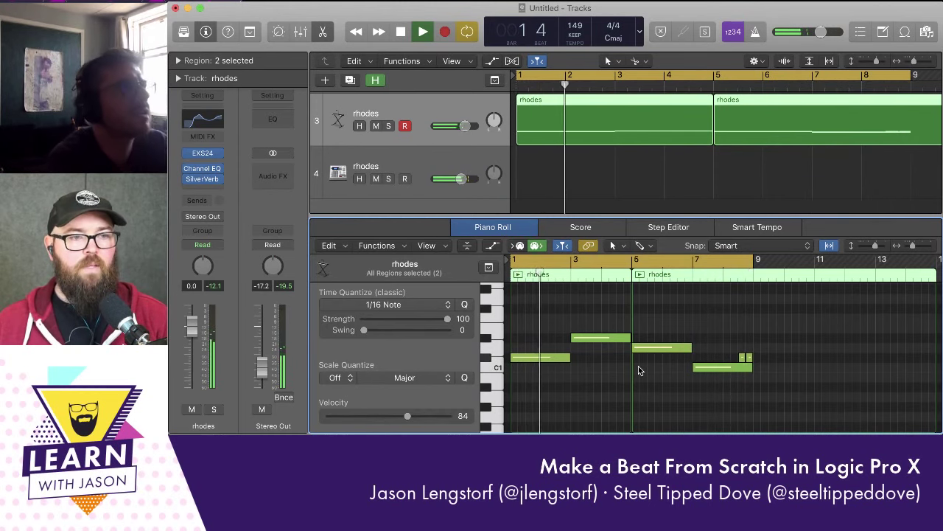
key(space)
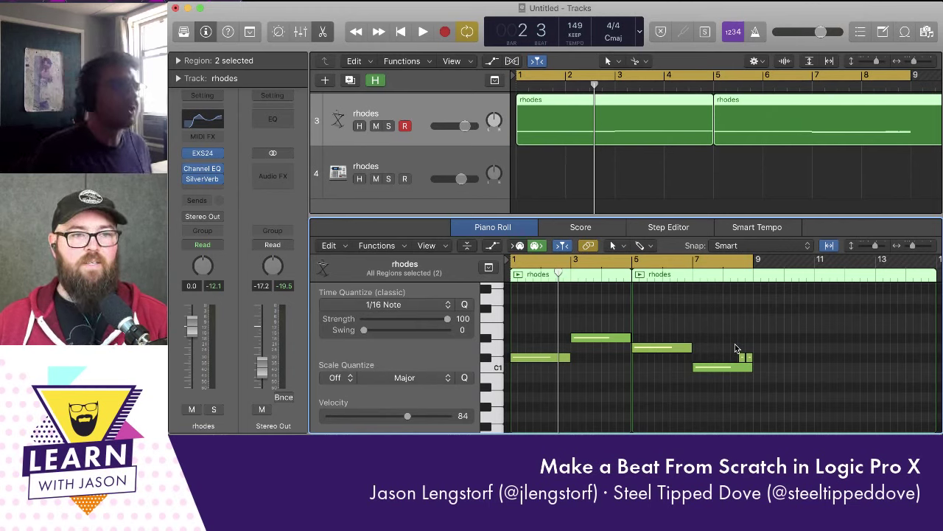
Shorten the first C#1 note to about one beat and delete the two short notes near bar 8
drag(735, 343, 758, 358)
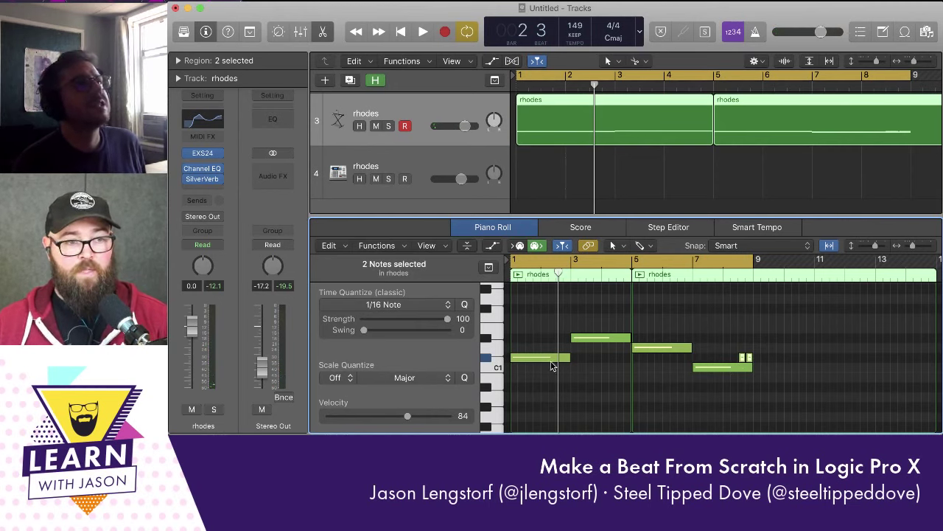
mouse_move(570, 358)
mouse_down()
mouse_move(524, 357)
mouse_move(570, 358)
mouse_up()
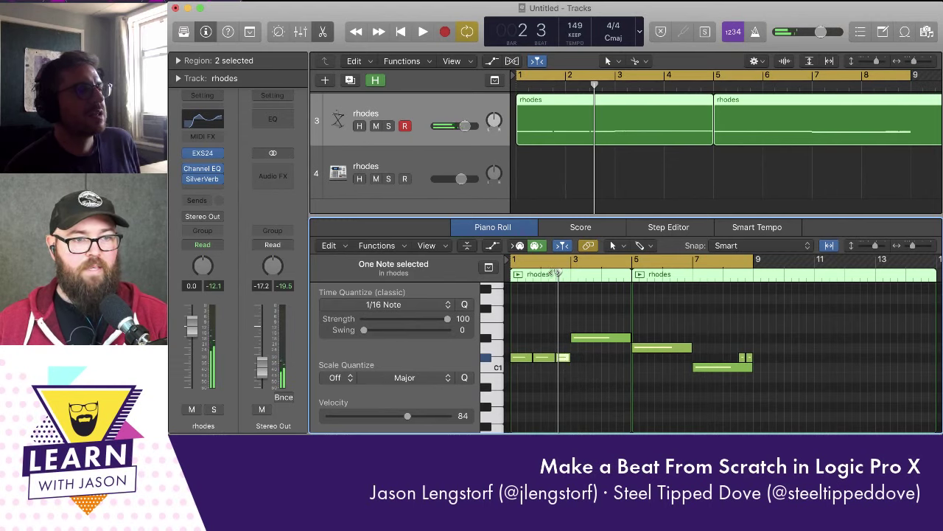
key(space)
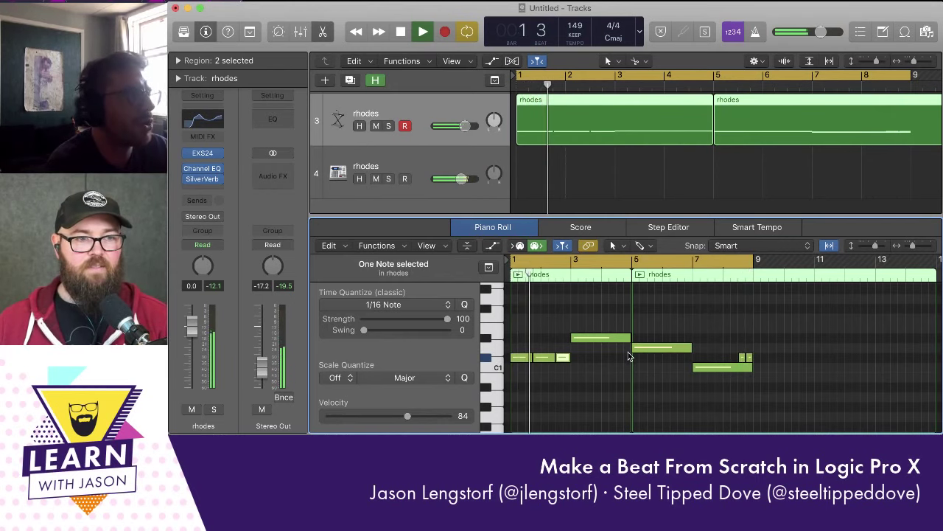
drag(737, 352, 754, 359)
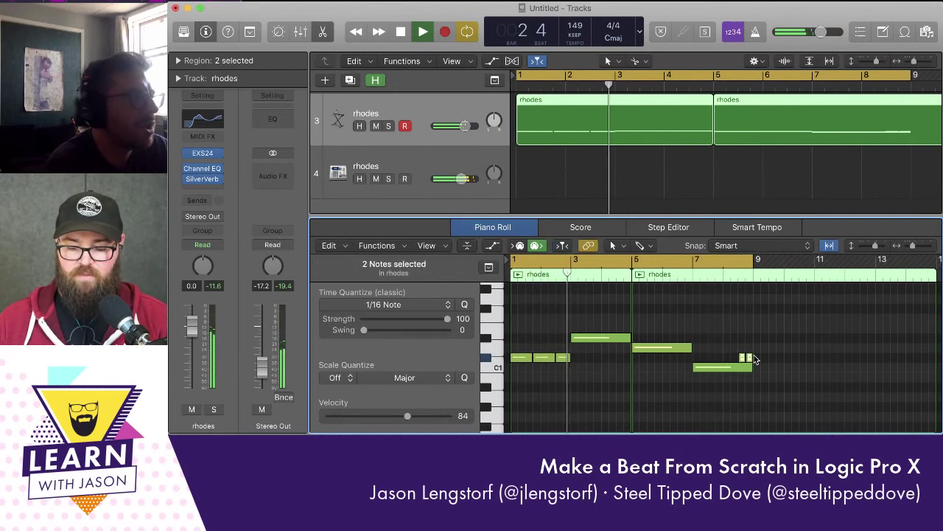
key(Delete)
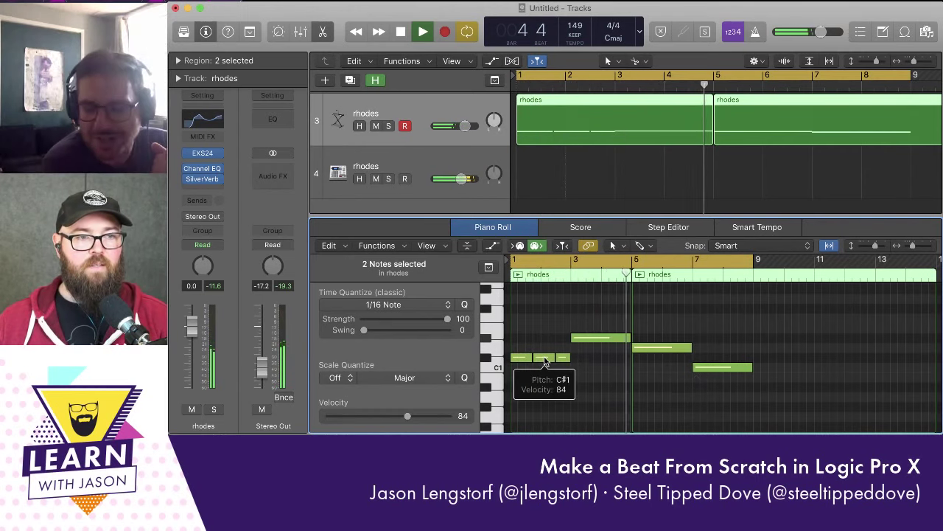
Raise the remaining C#1 note up to D1
click(545, 359)
drag(545, 359, 546, 348)
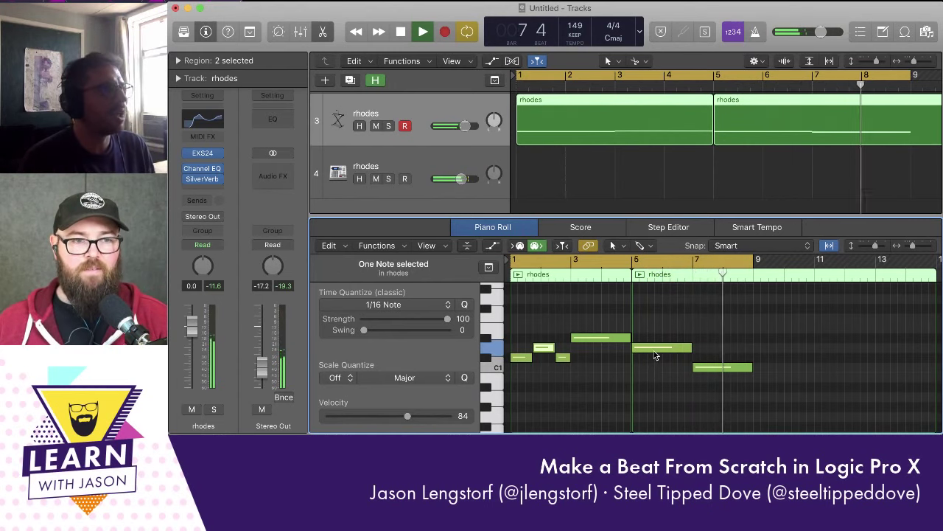
mouse_move(662, 352)
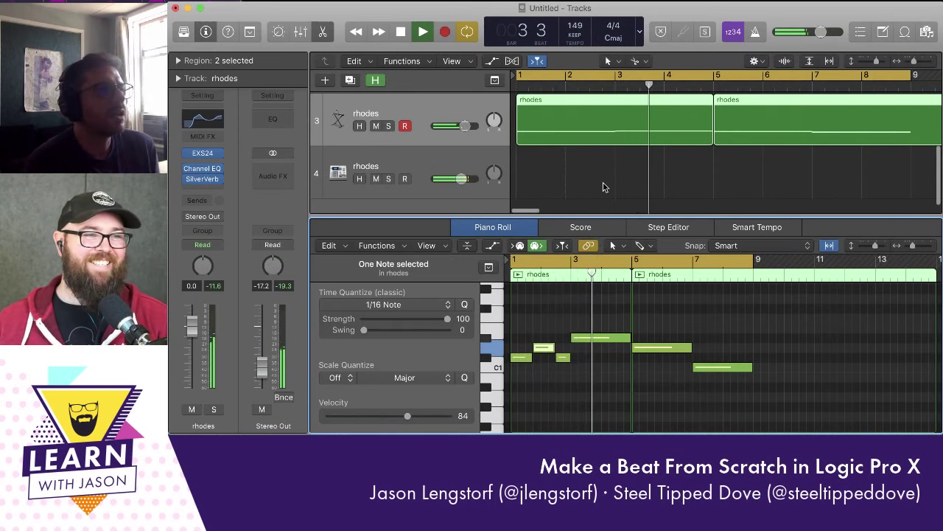
scroll(573, 206, down, 2)
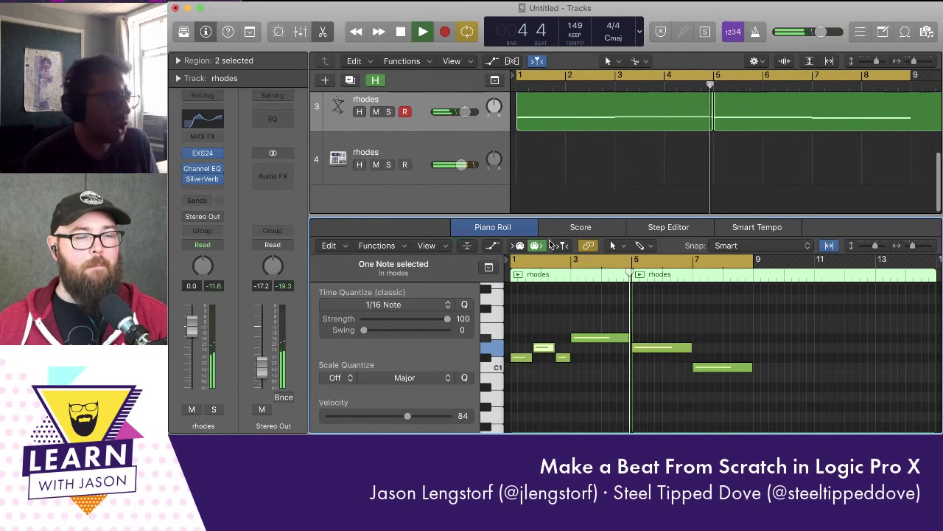
Open the rhodes track's EXS24 sampler window and move it out of the way
mouse_move(203, 157)
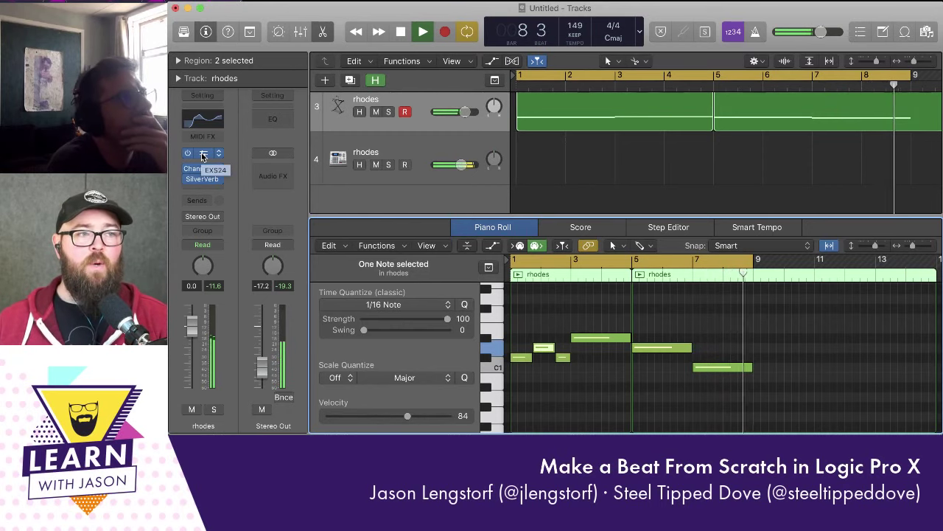
click(203, 153)
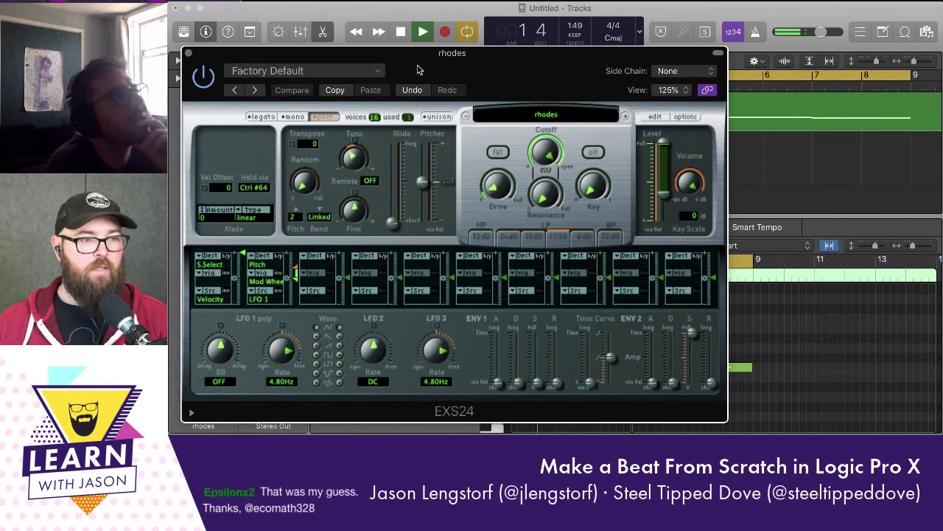
drag(413, 60, 668, 74)
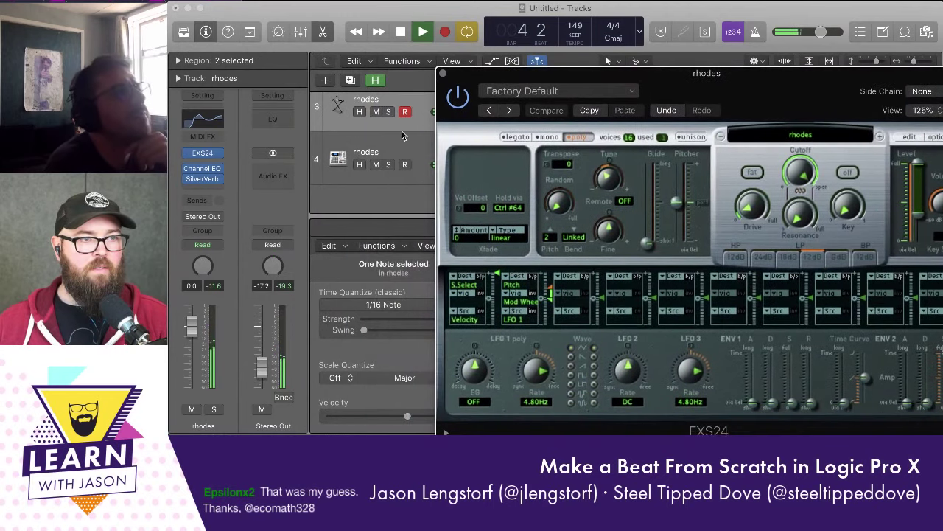
Drag the Classic UK Hip Hop pattern from Ultrabeat onto track 4 at bar 1, then close Ultrabeat
click(376, 148)
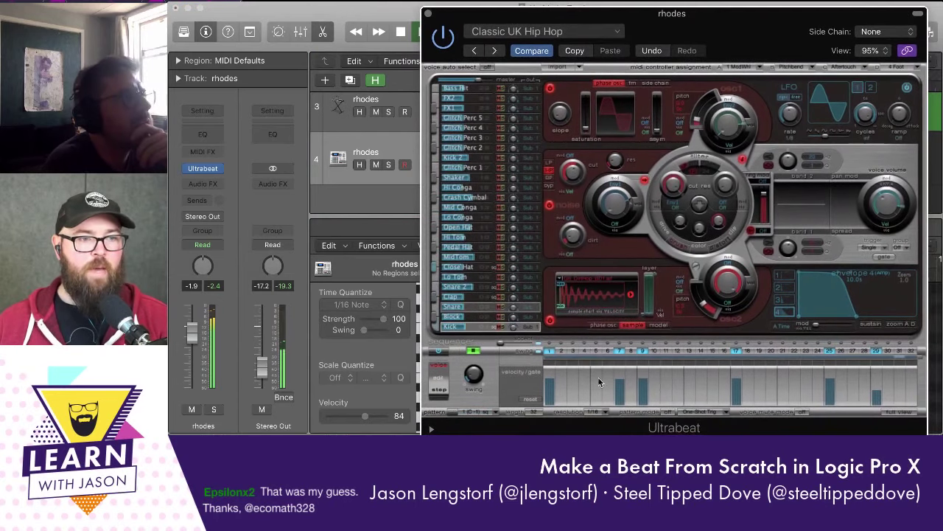
drag(693, 30, 918, 4)
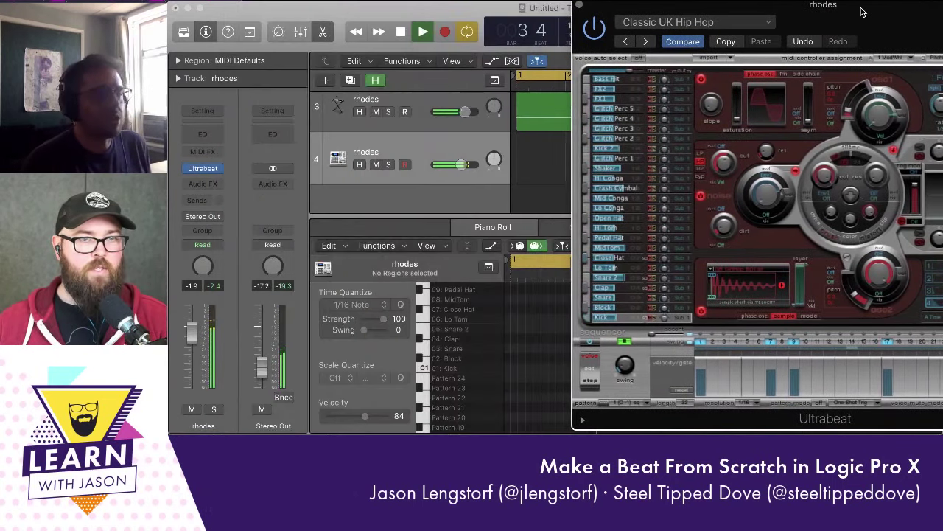
drag(863, 11, 922, 10)
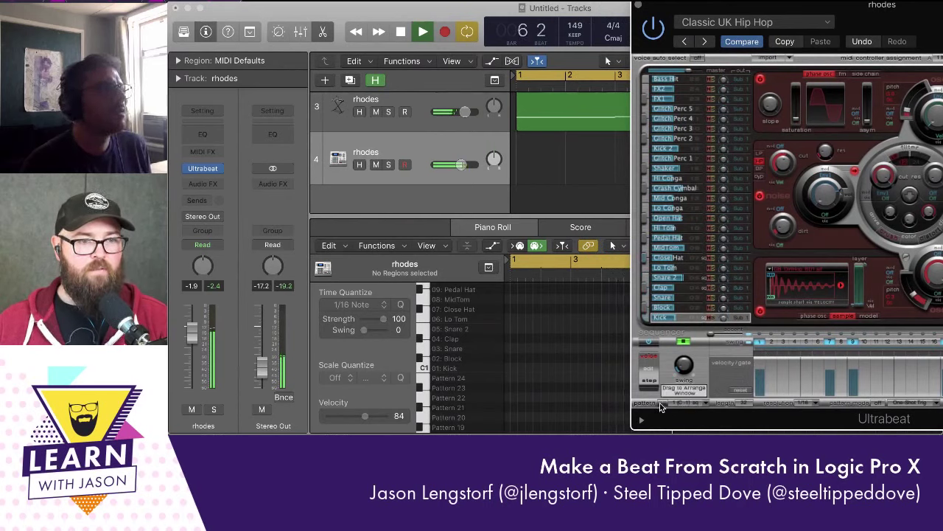
drag(661, 406, 518, 159)
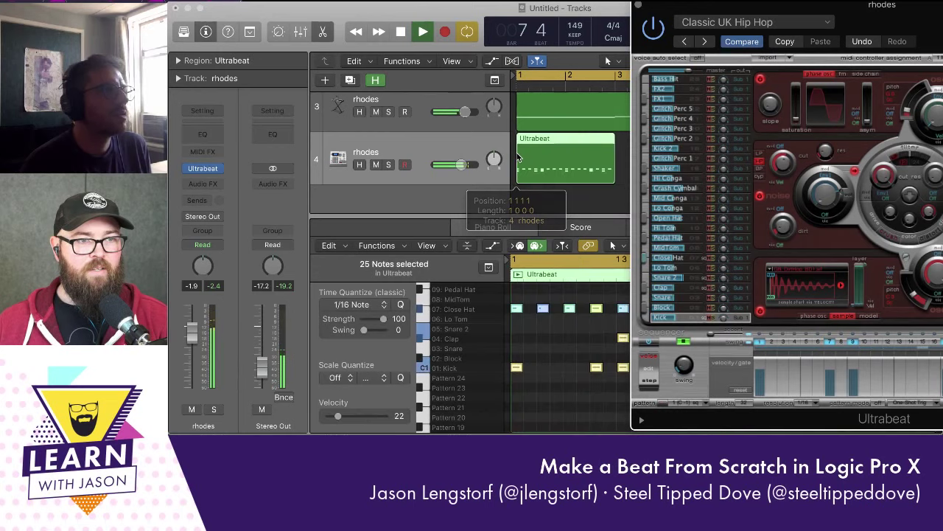
click(639, 6)
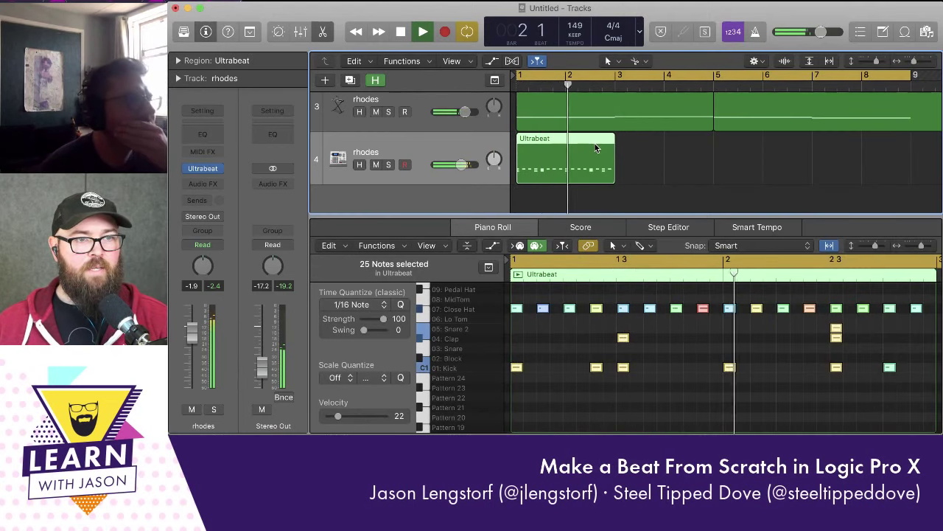
Copy the Ultrabeat region to bars 3 and 7 and turn off Ultrabeat's built-in sequencer
drag(595, 143, 754, 148)
drag(697, 146, 795, 143)
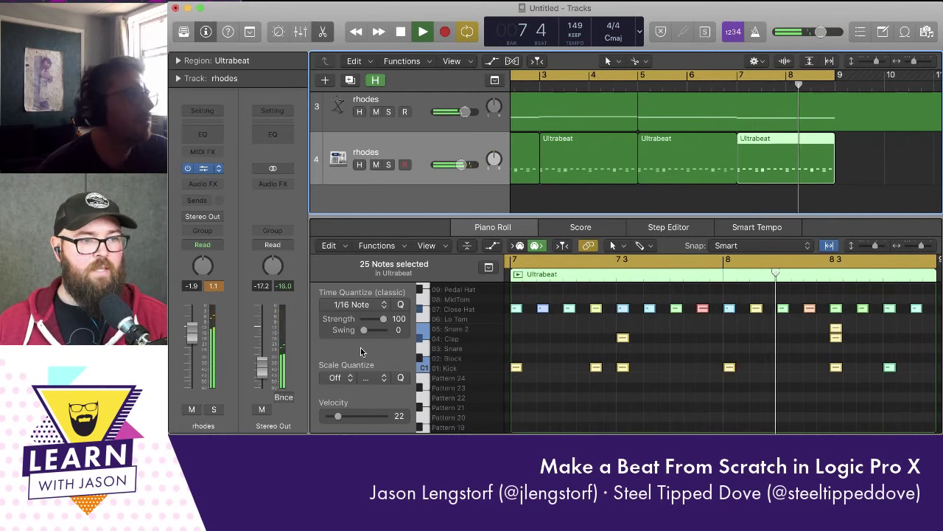
click(202, 168)
click(652, 342)
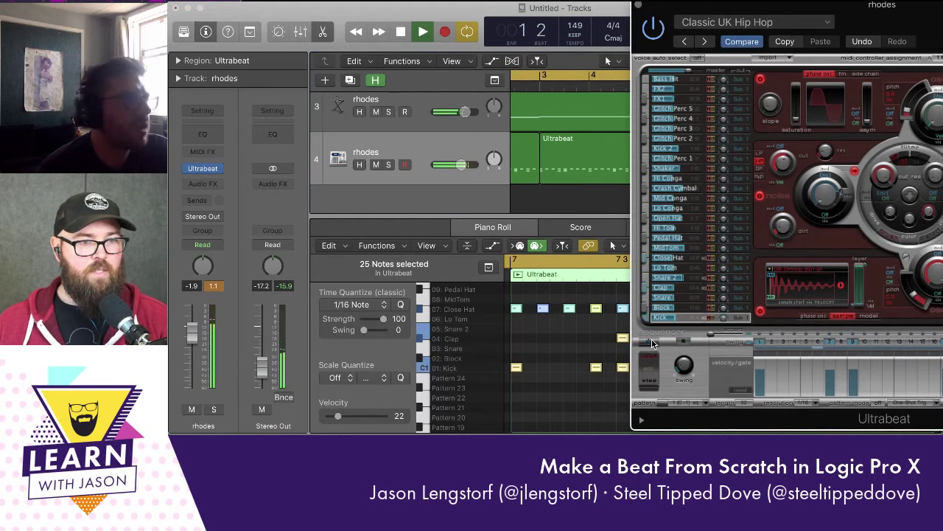
click(639, 7)
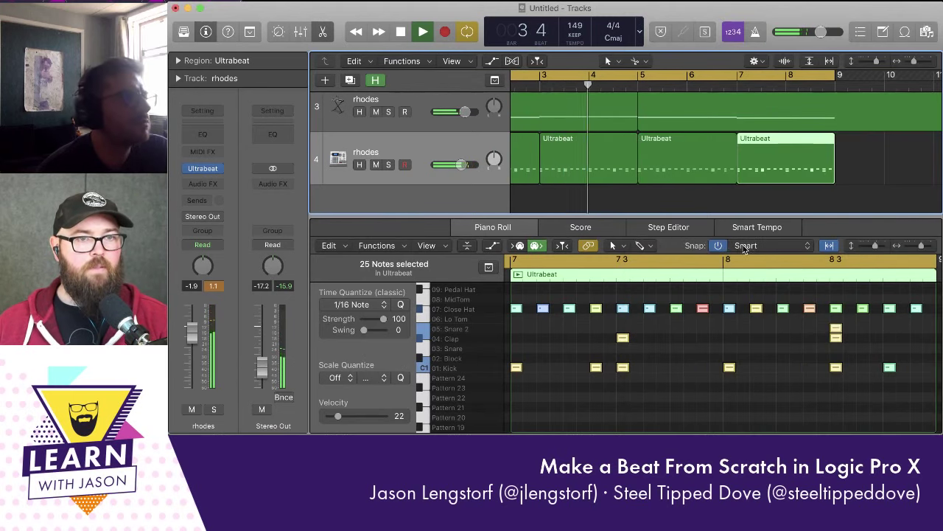
Reopen and close Ultrabeat to check it, then select the bar 3–5 drum region
scroll(798, 137, right, 5)
scroll(798, 138, left, 3)
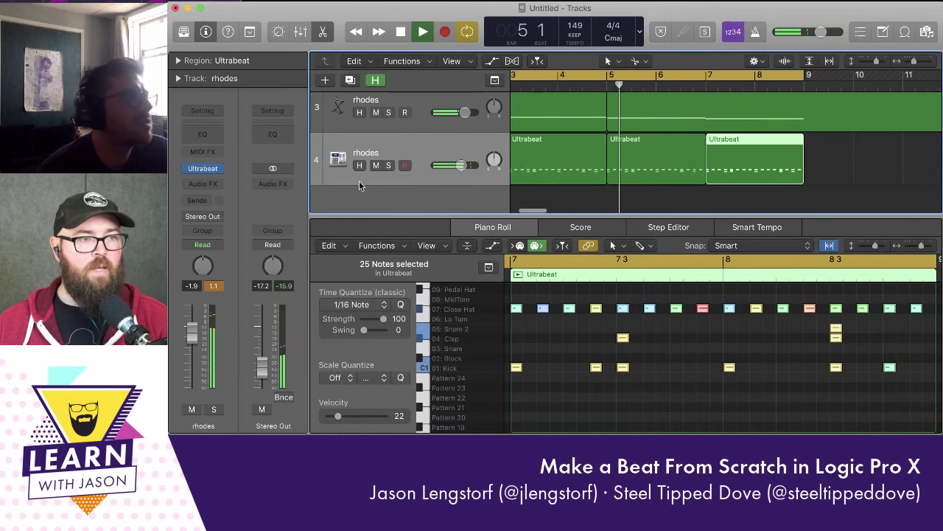
key(v)
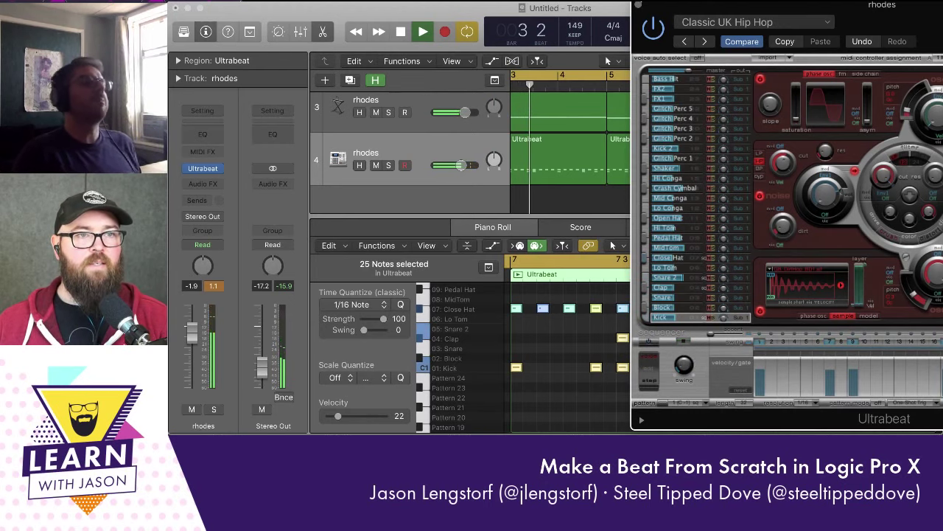
click(638, 6)
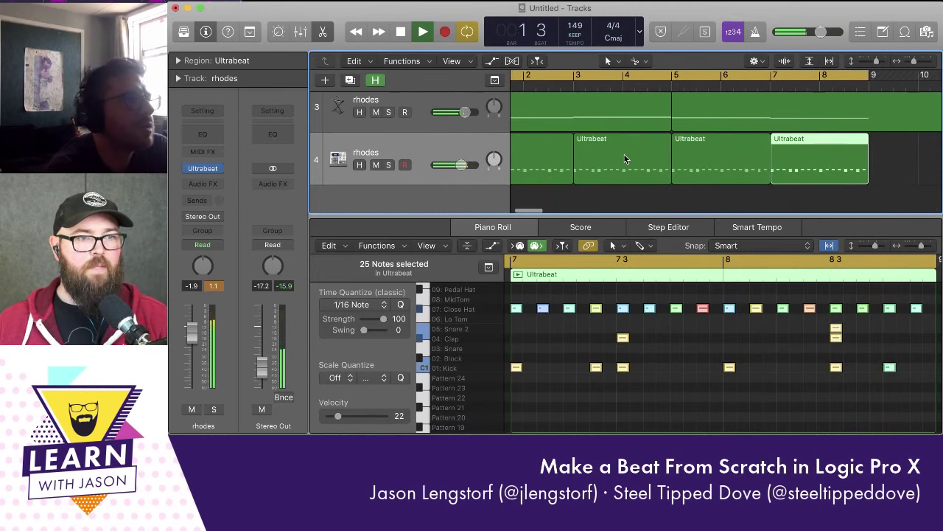
click(624, 157)
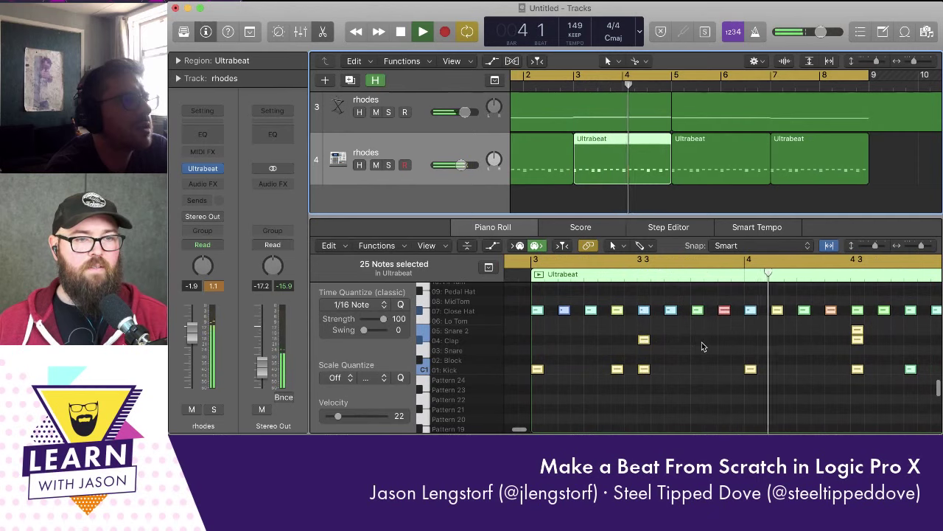
click(692, 341)
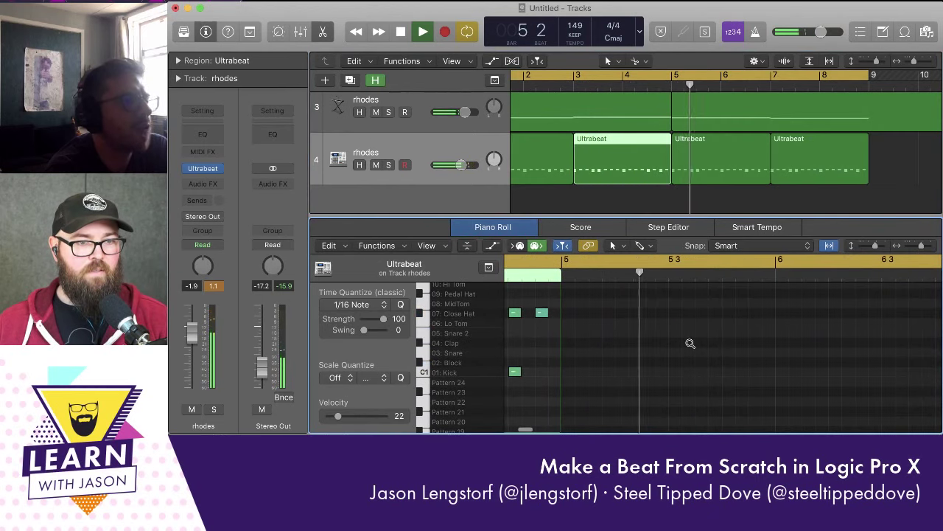
Remove a few closed hi-hat hits late in bar 3 of the second drum region
key(space)
scroll(685, 343, left, 6)
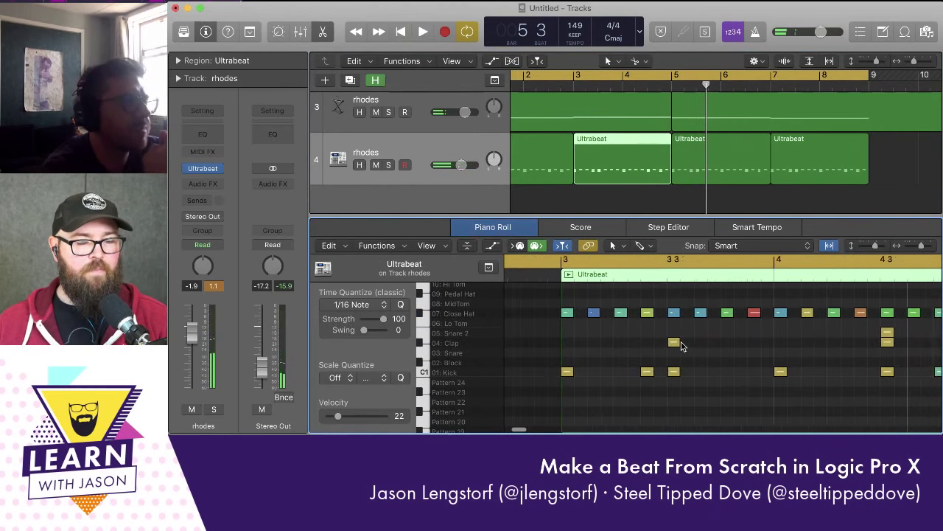
drag(748, 324, 748, 325)
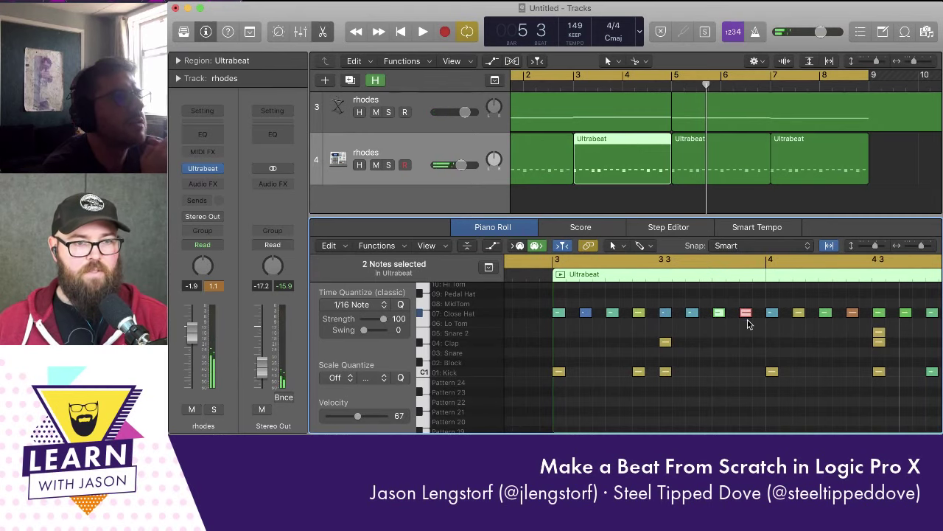
key(Return)
key(space)
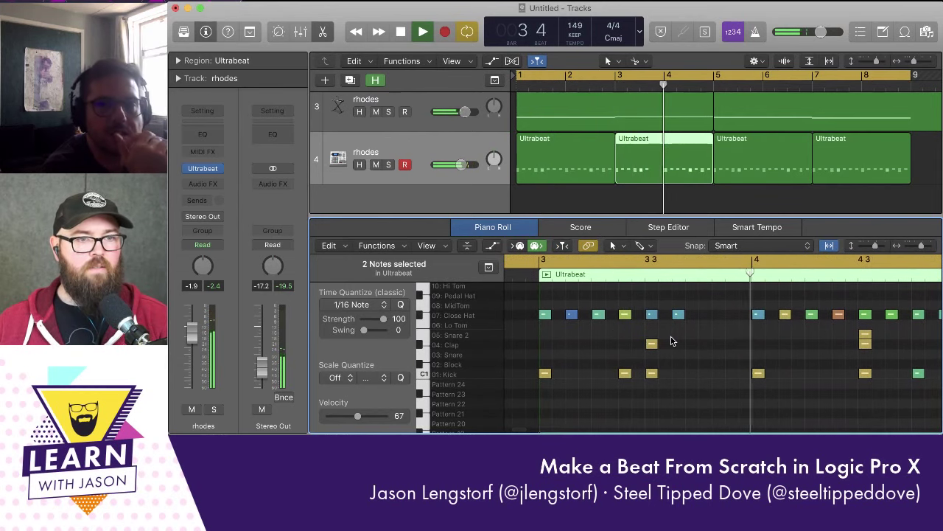
click(678, 315)
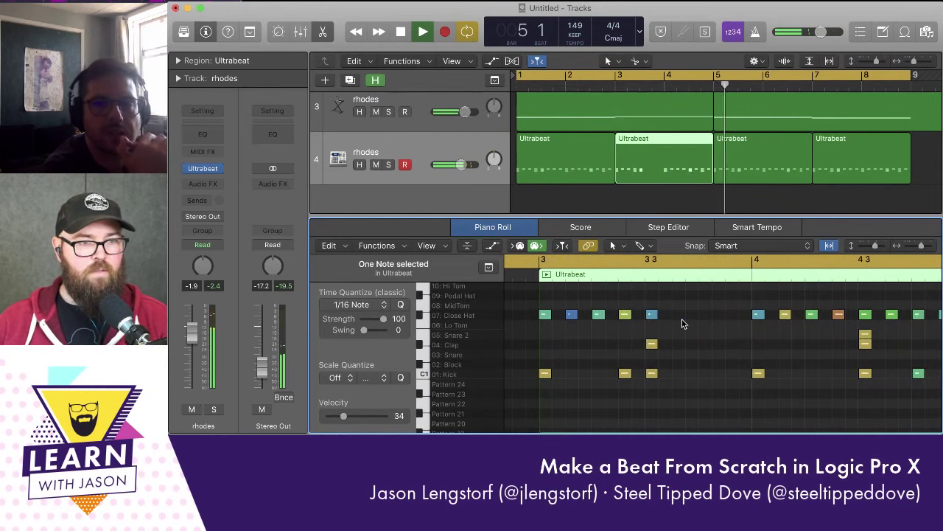
click(536, 263)
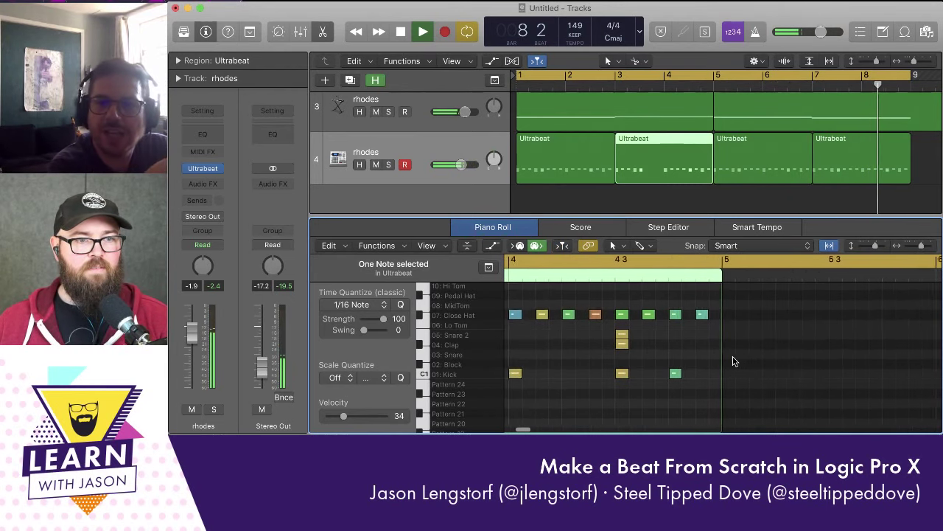
Select all four Ultrabeat regions in the Tracks area
scroll(736, 357, down, 2)
scroll(733, 361, up, 1)
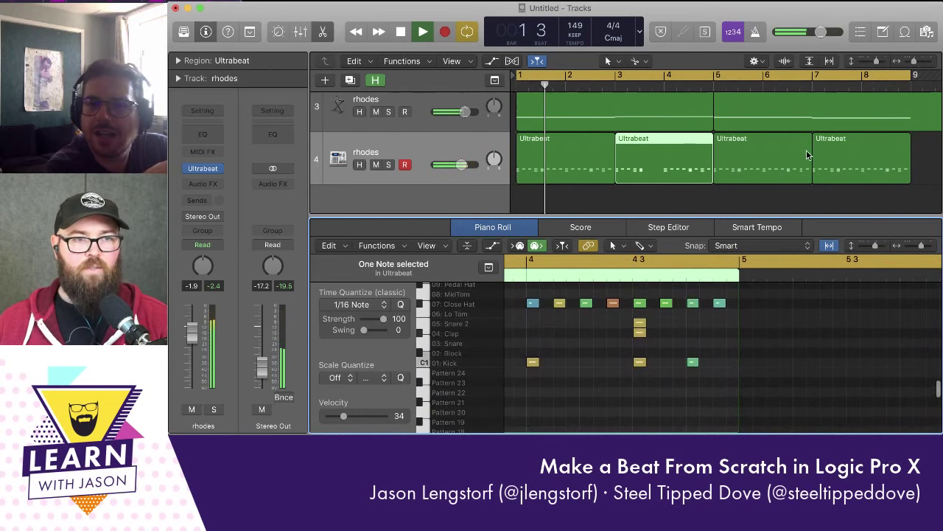
click(918, 165)
key(super+a)
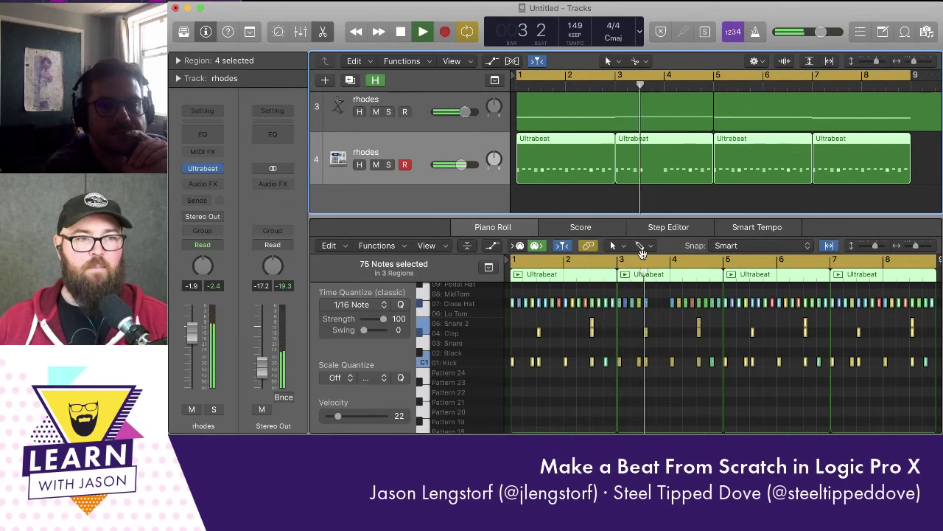
Play the drums and rhodes together from the start, then bring up the new-track dialog
scroll(621, 192, down, 1)
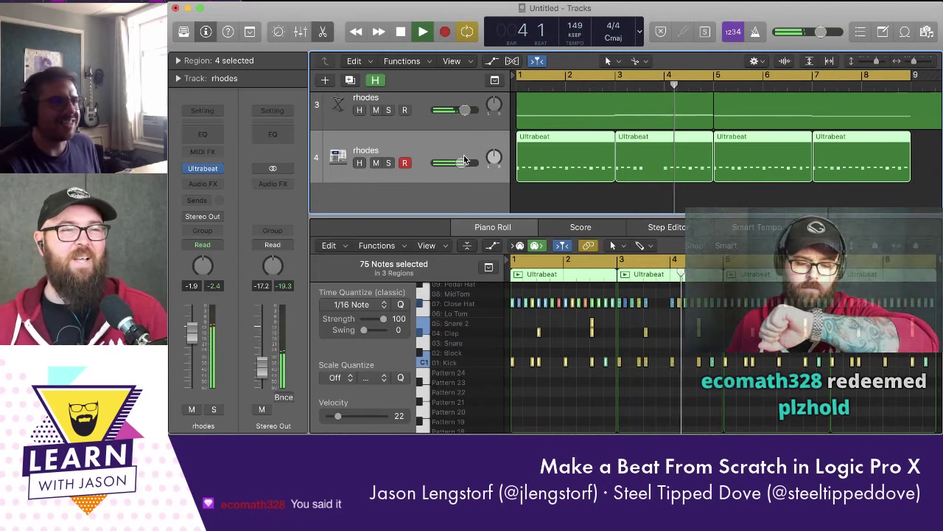
key(space)
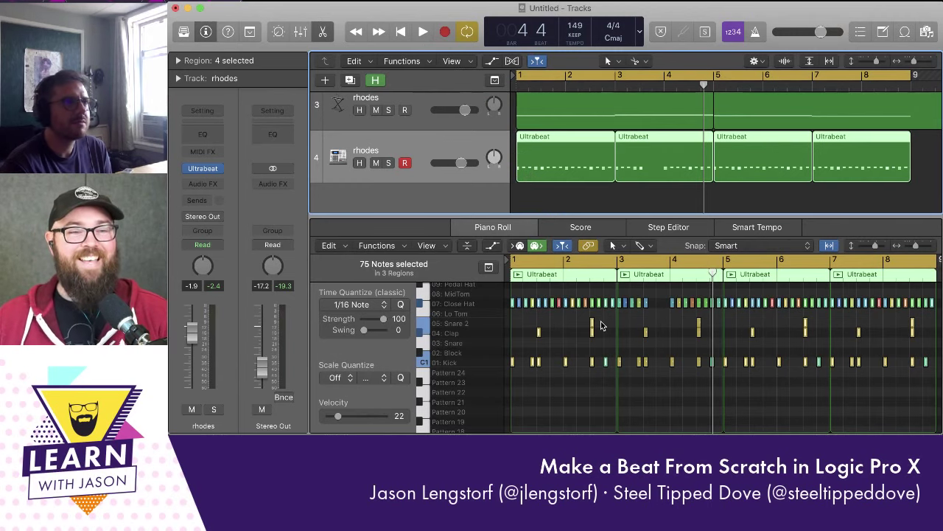
key(space)
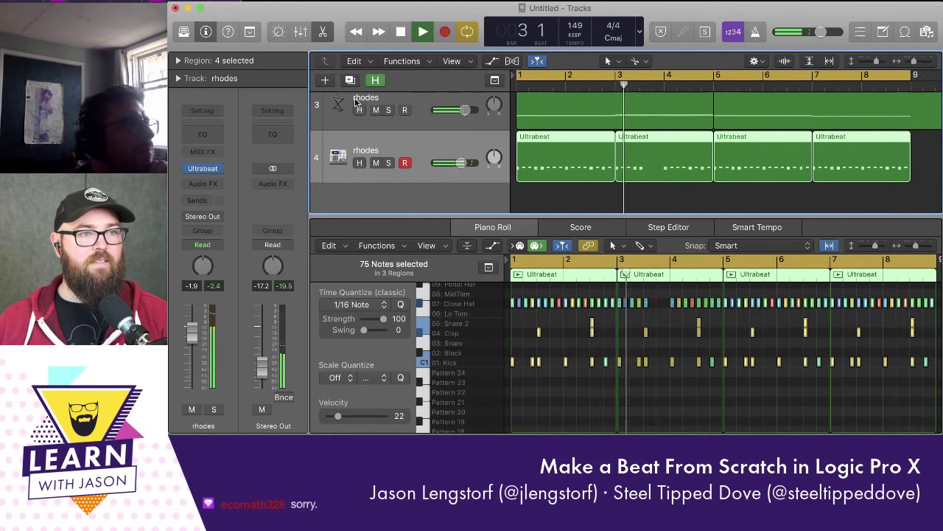
click(325, 80)
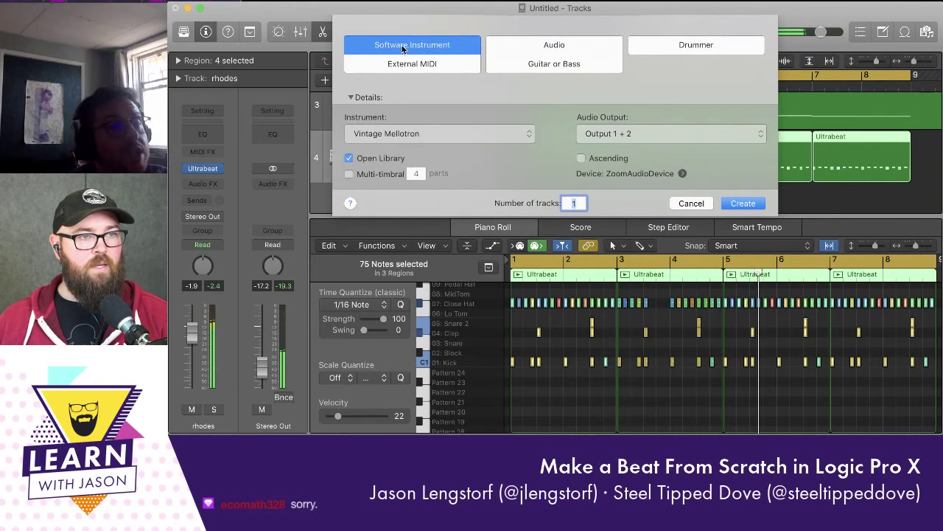
Create the Software Instrument track and load Retro Synth in its instrument slot
click(744, 203)
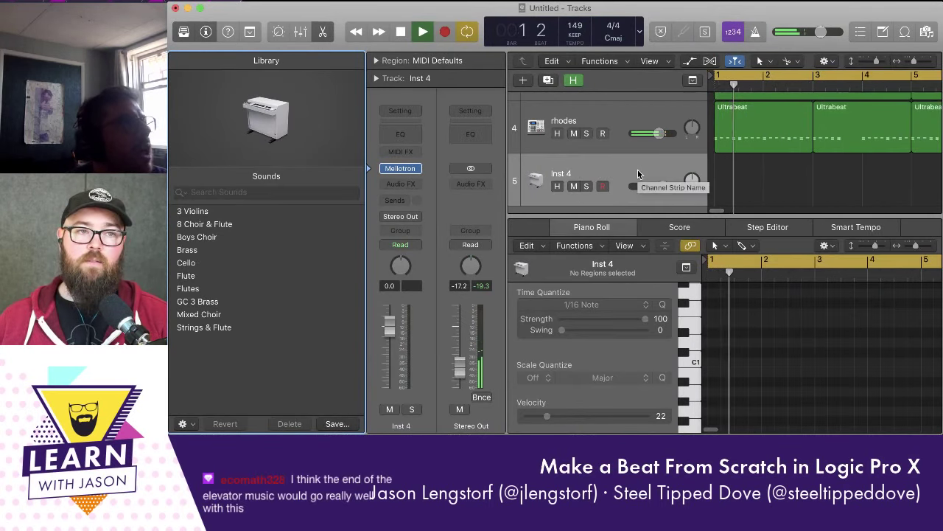
scroll(639, 174, down, 2)
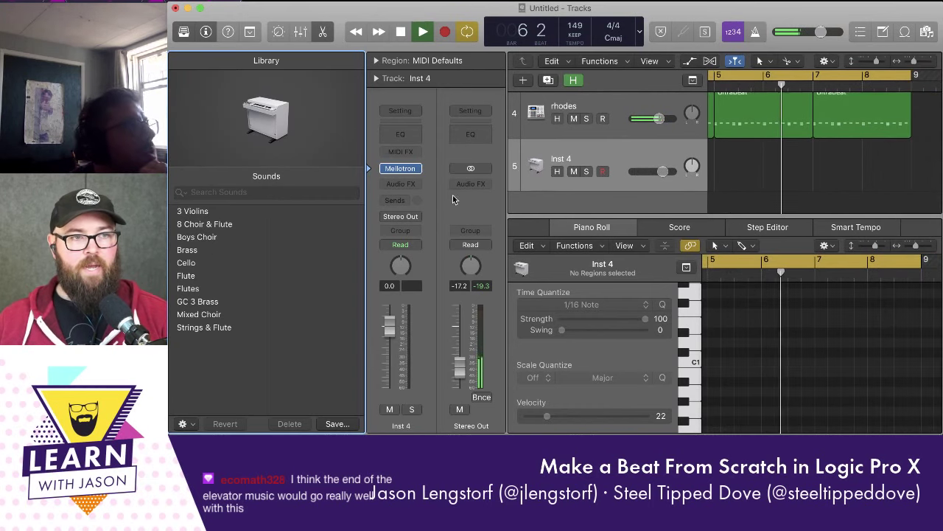
click(419, 169)
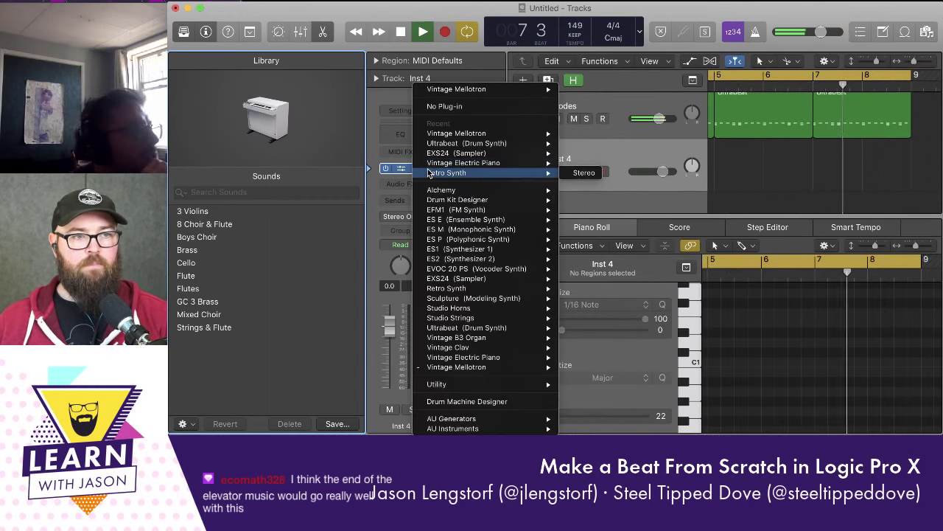
mouse_move(454, 168)
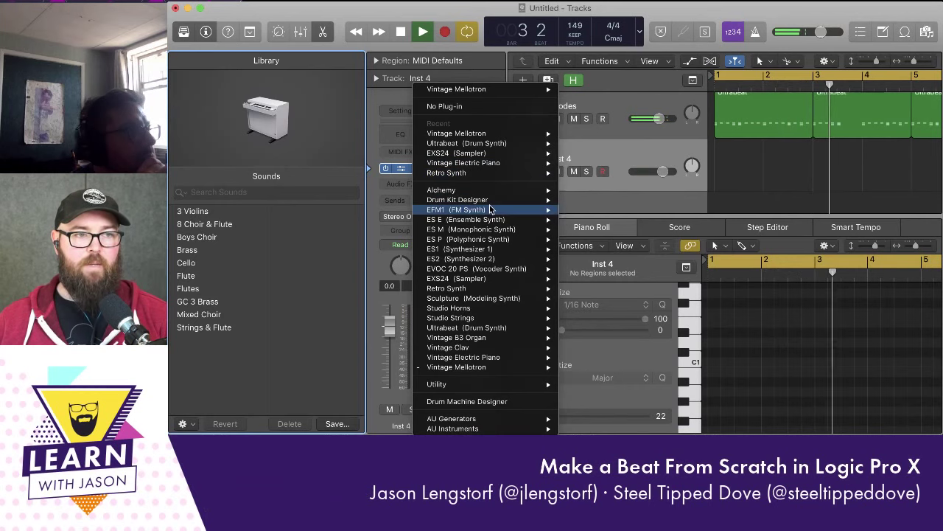
mouse_move(469, 288)
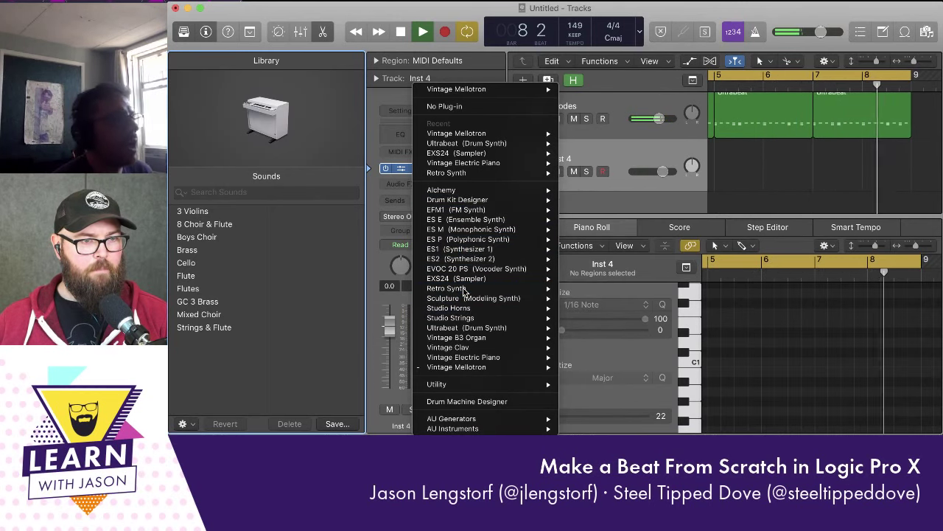
key(Escape)
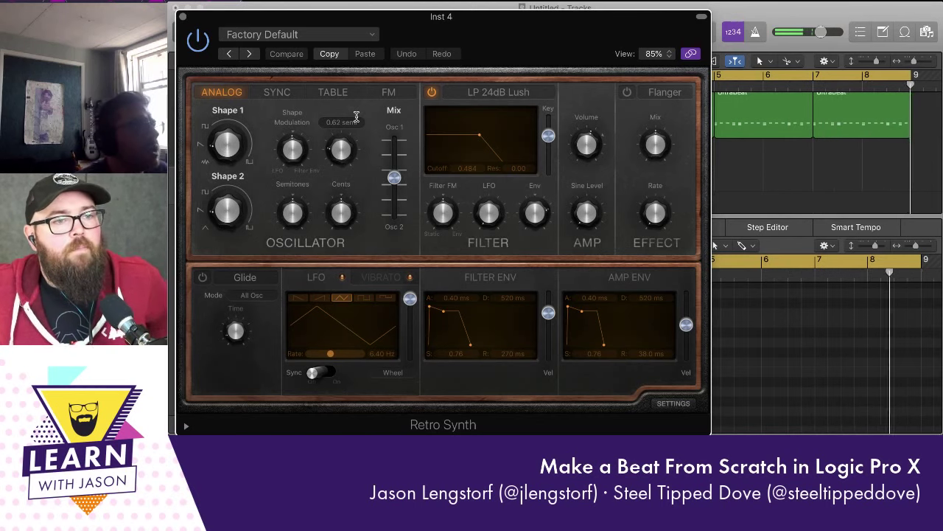
Load Retro Synth's 03 Synth Bass > Airbass Synth preset, then swap the Library for channel strips
click(251, 55)
click(298, 35)
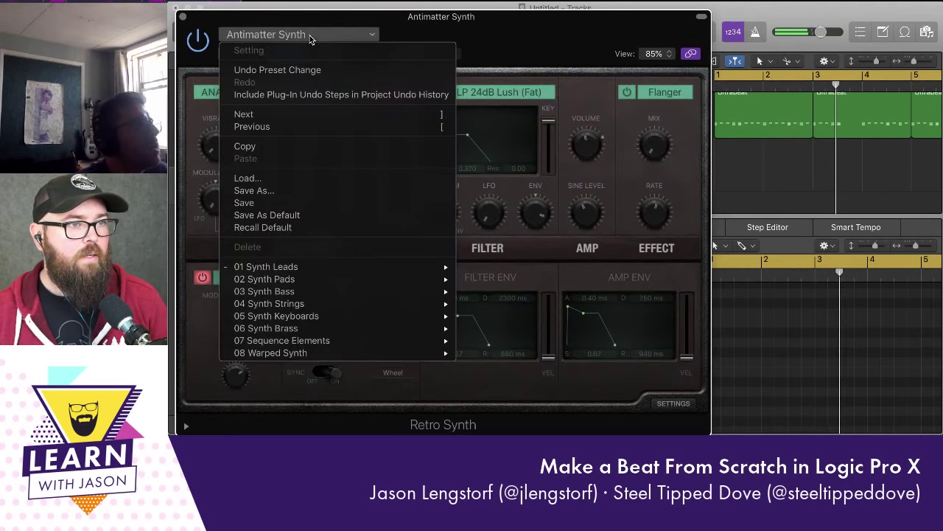
click(295, 40)
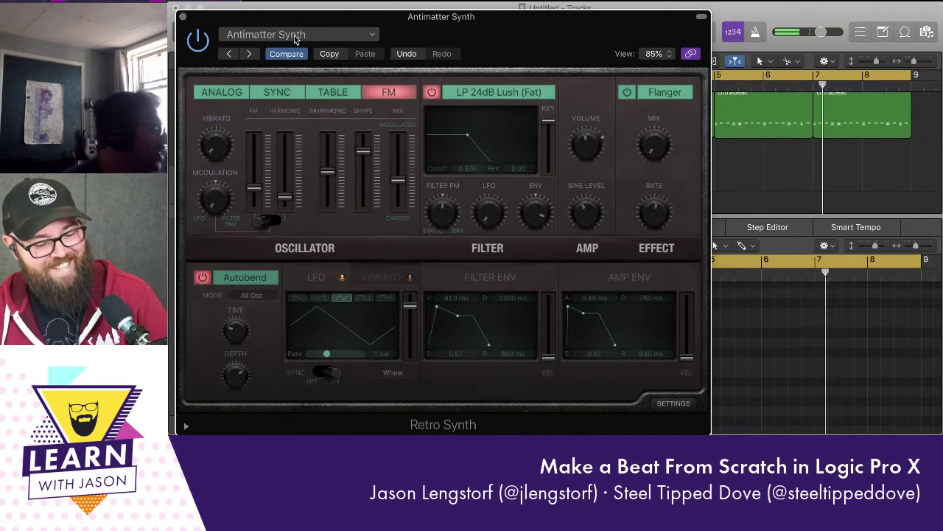
click(294, 37)
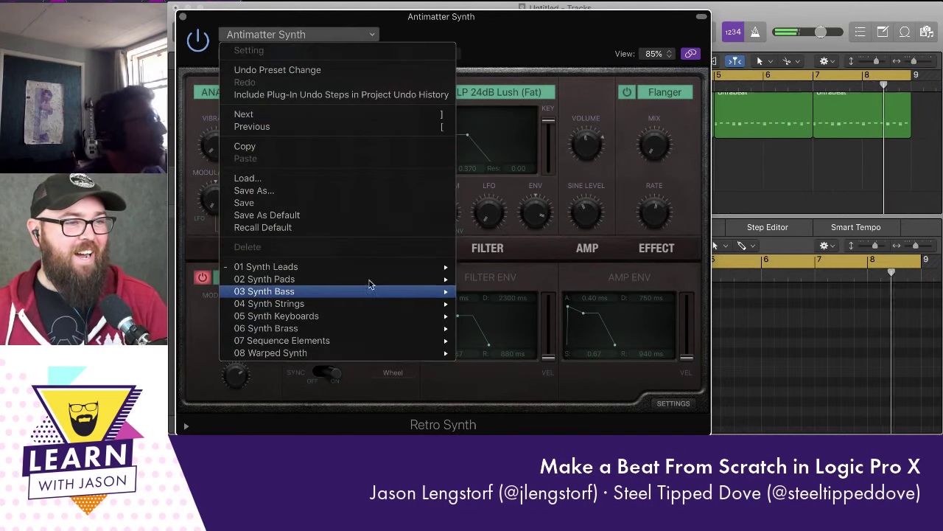
mouse_move(354, 295)
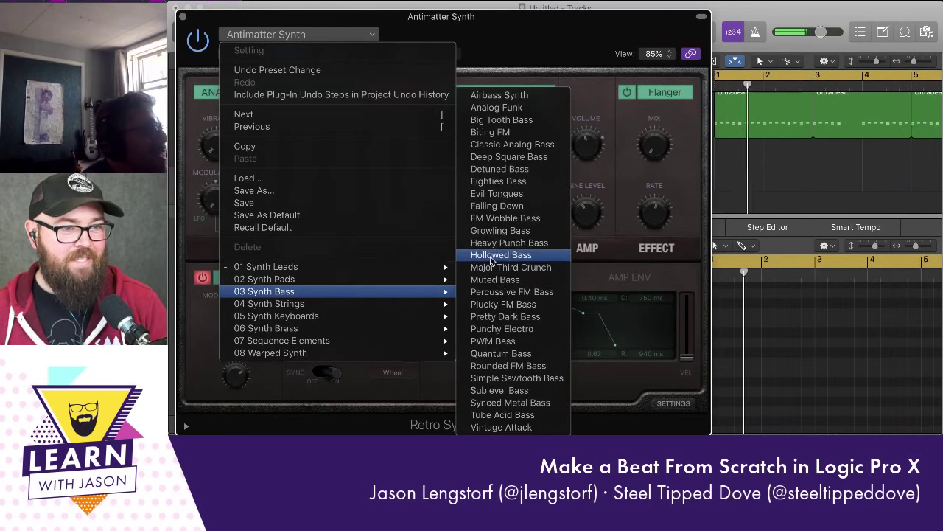
click(501, 97)
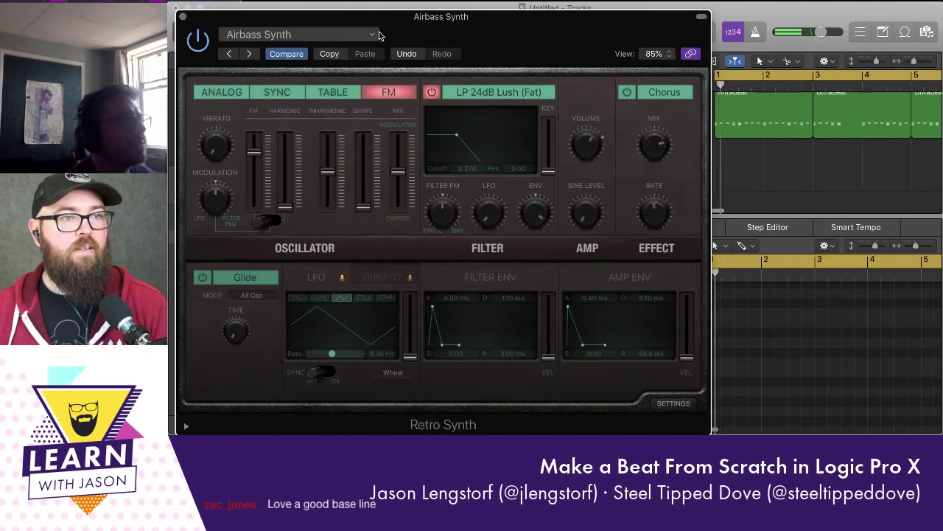
drag(377, 20, 528, 16)
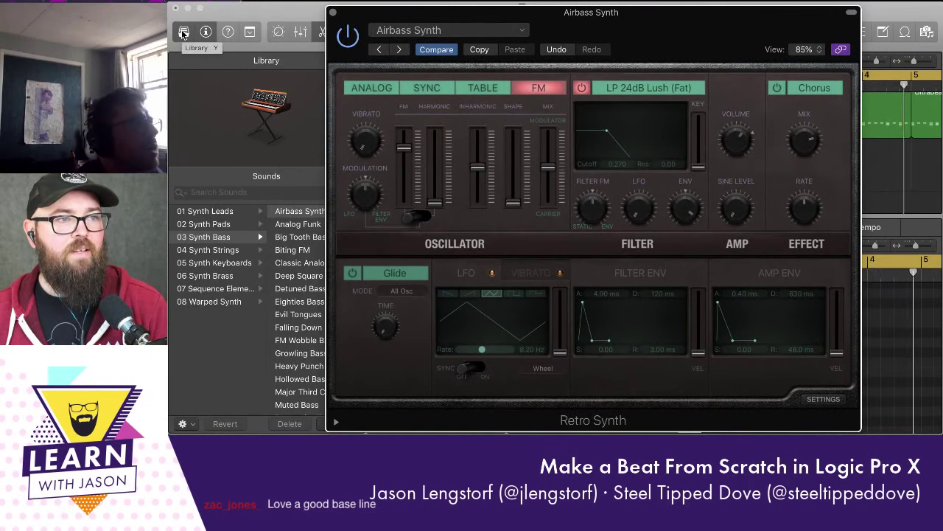
click(183, 33)
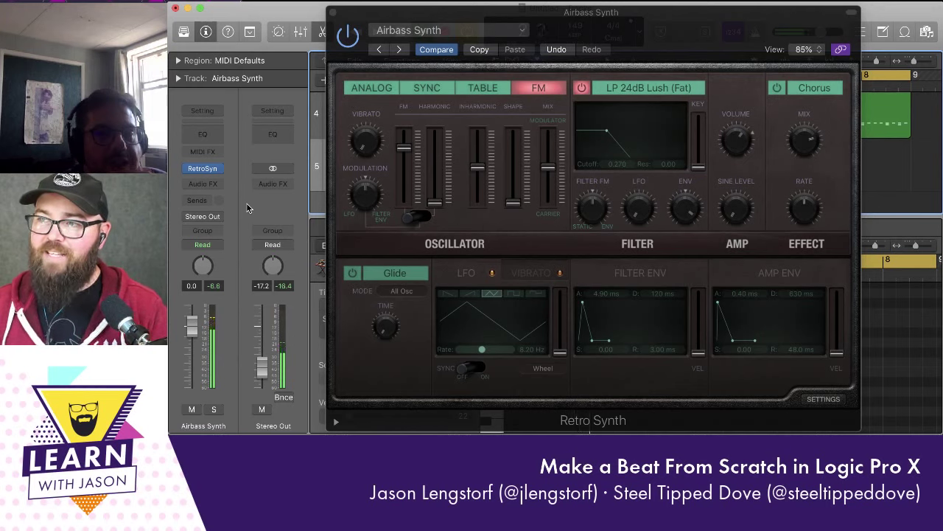
Insert an Arpeggiator MIDI effect on the Airbass Synth track and slow its rate to 1/8
click(202, 216)
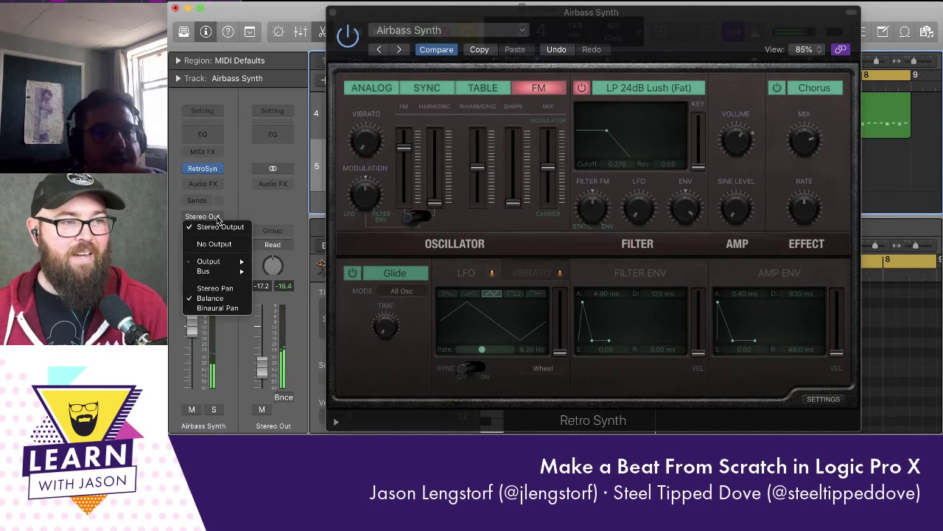
click(241, 206)
click(222, 186)
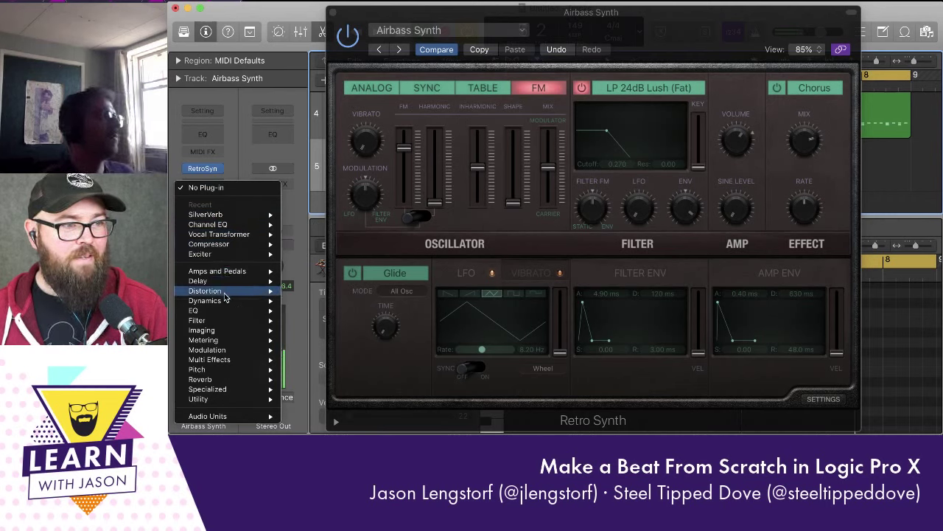
mouse_move(226, 303)
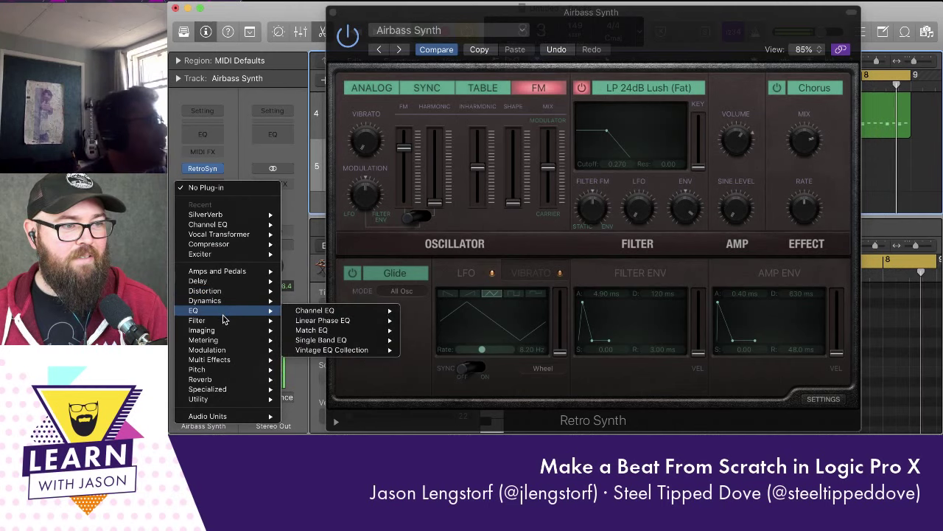
mouse_move(223, 324)
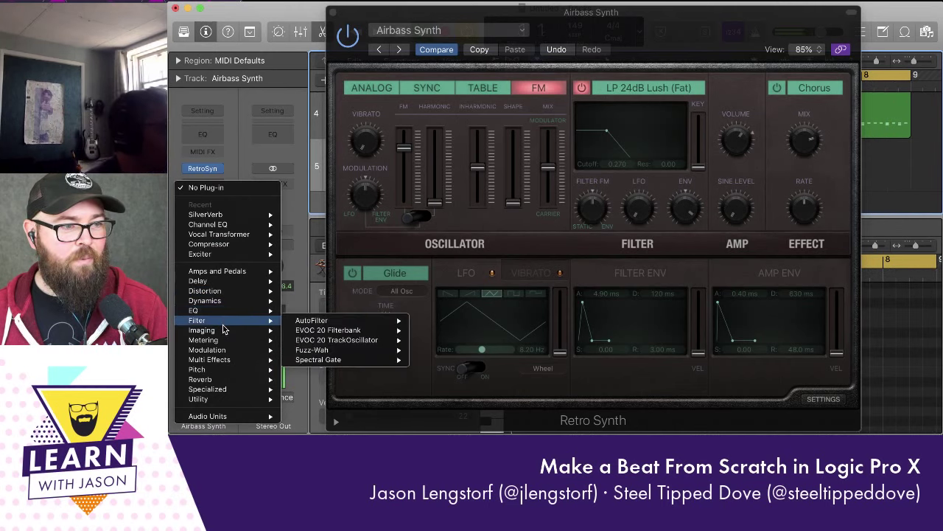
click(222, 188)
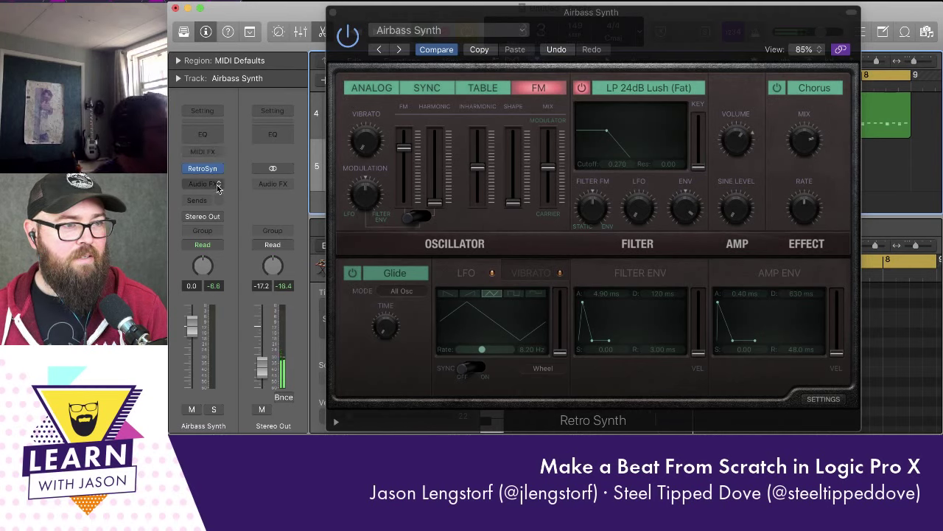
click(205, 183)
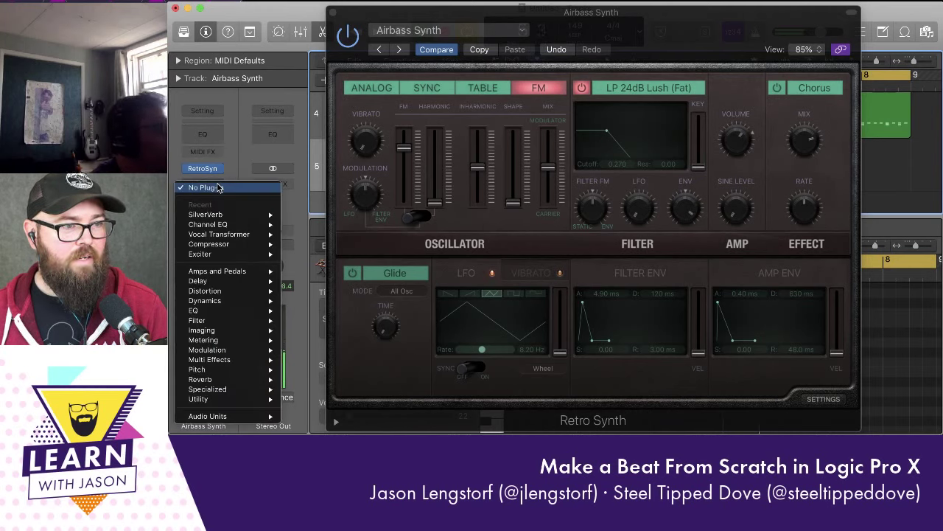
click(235, 165)
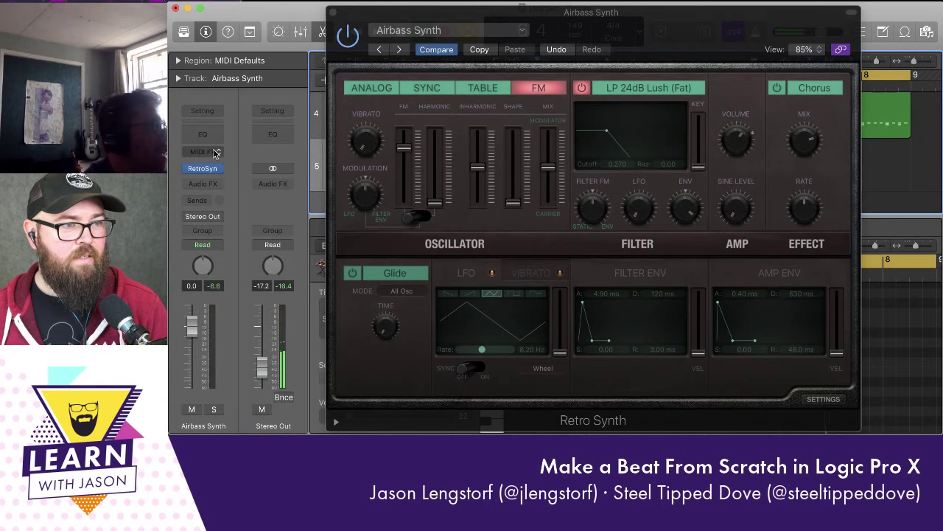
click(216, 150)
key(Escape)
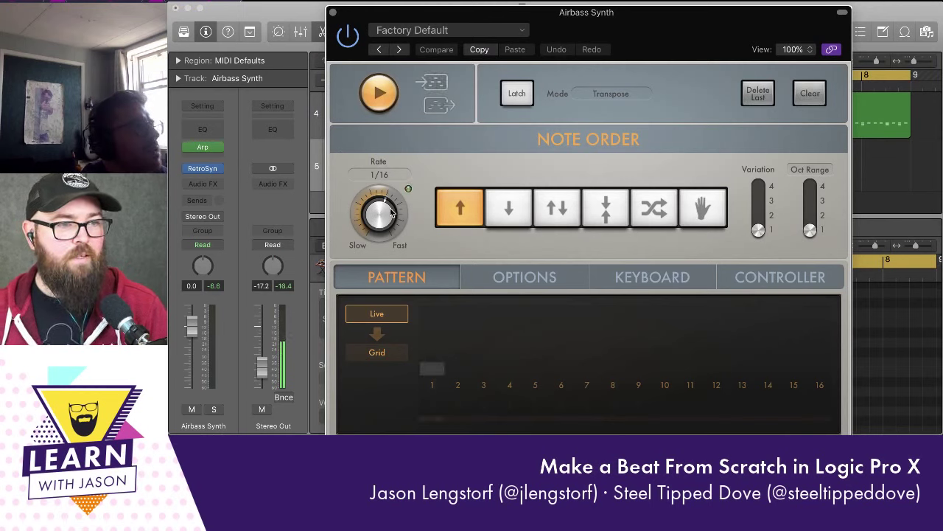
drag(383, 215, 384, 233)
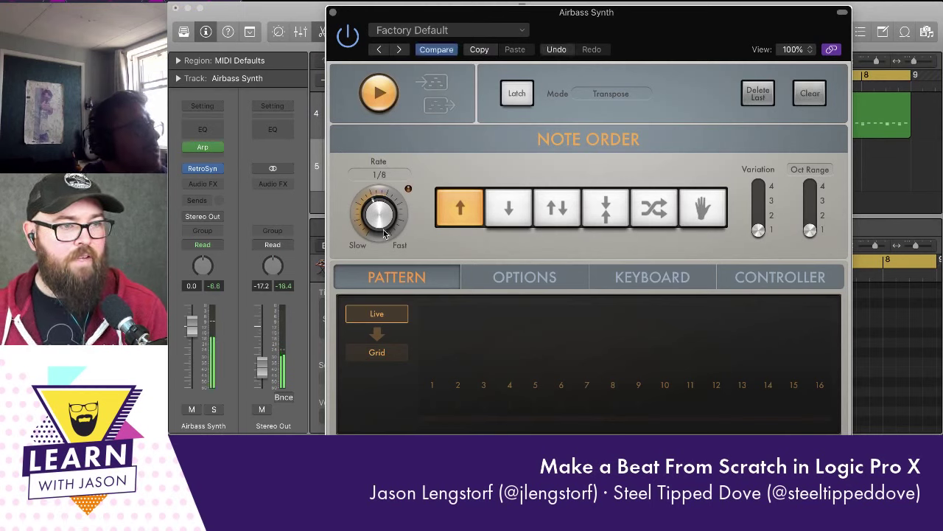
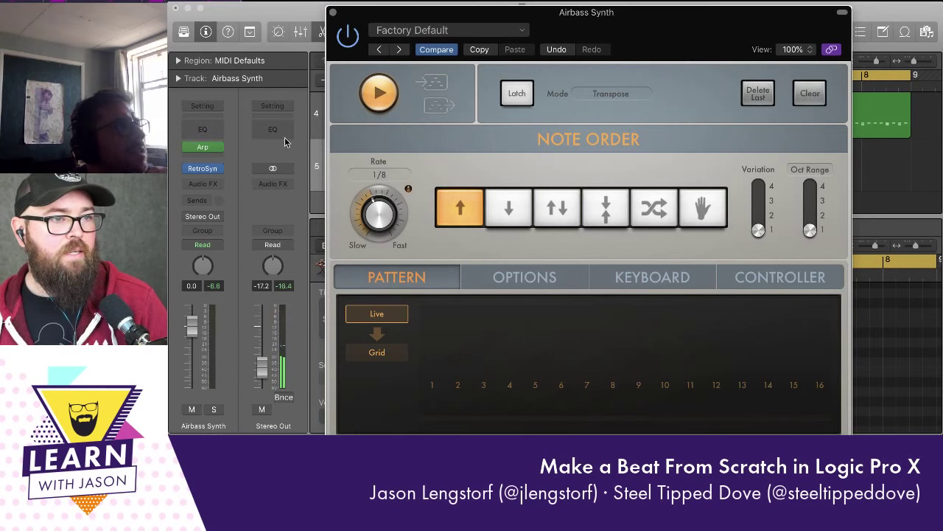
Switch Retro Synth to the Analog Funk preset and lower the track volume to -2.9 dB
click(206, 170)
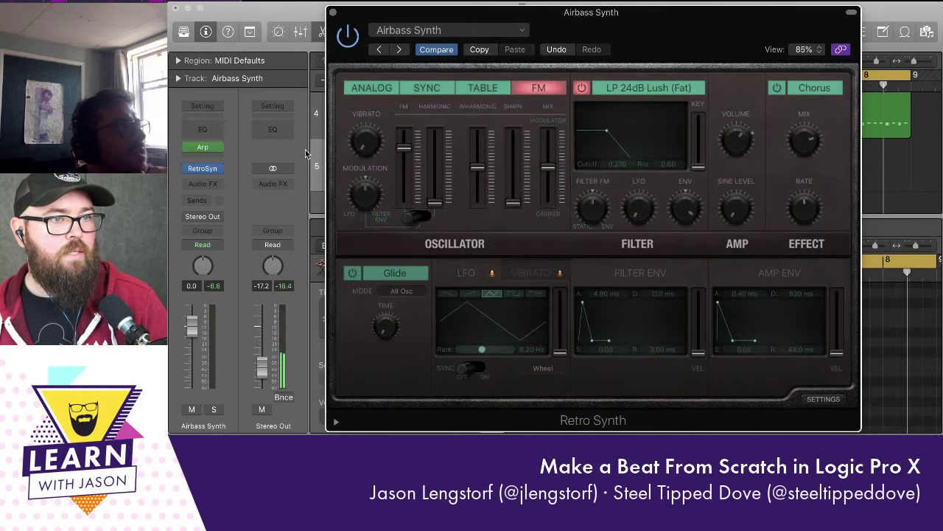
click(397, 49)
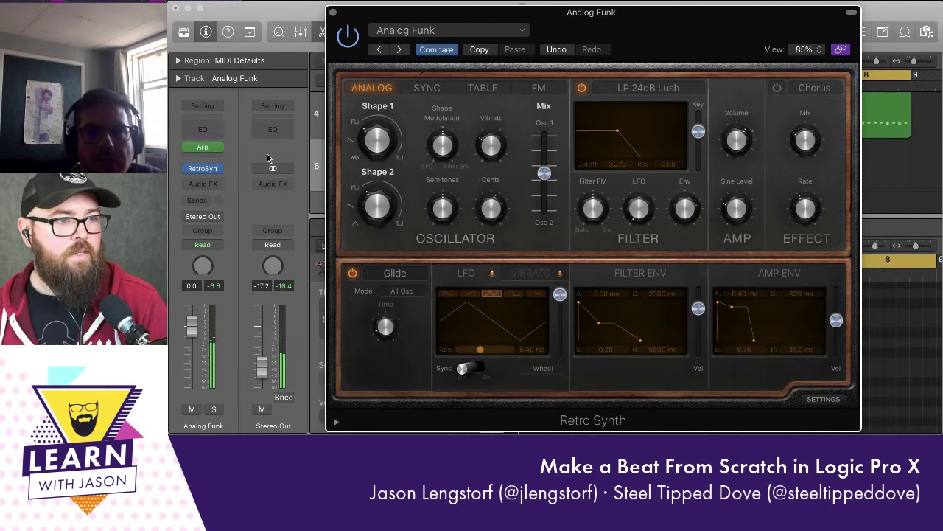
drag(190, 333, 192, 352)
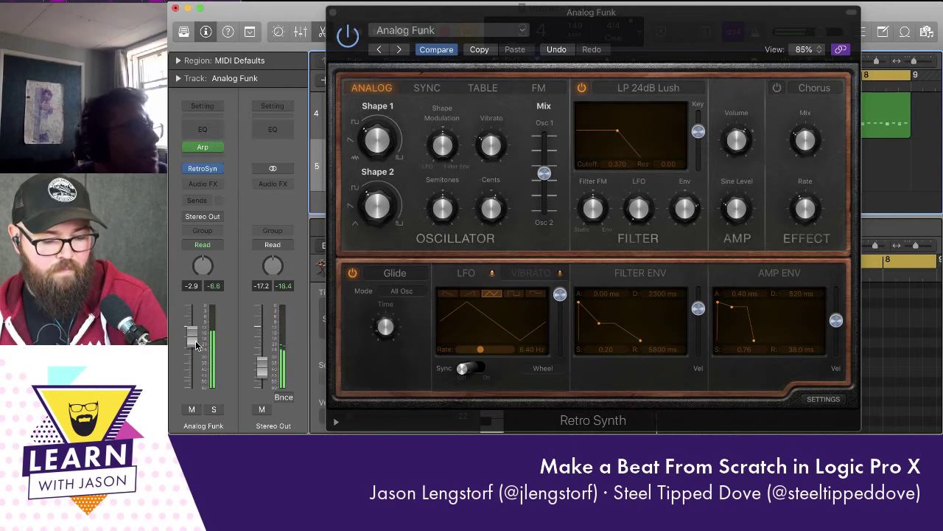
click(333, 12)
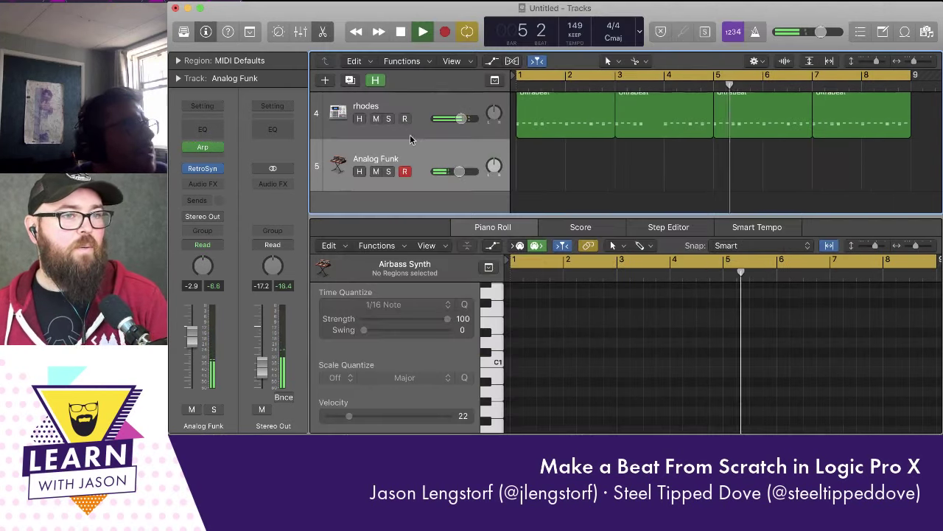
click(400, 33)
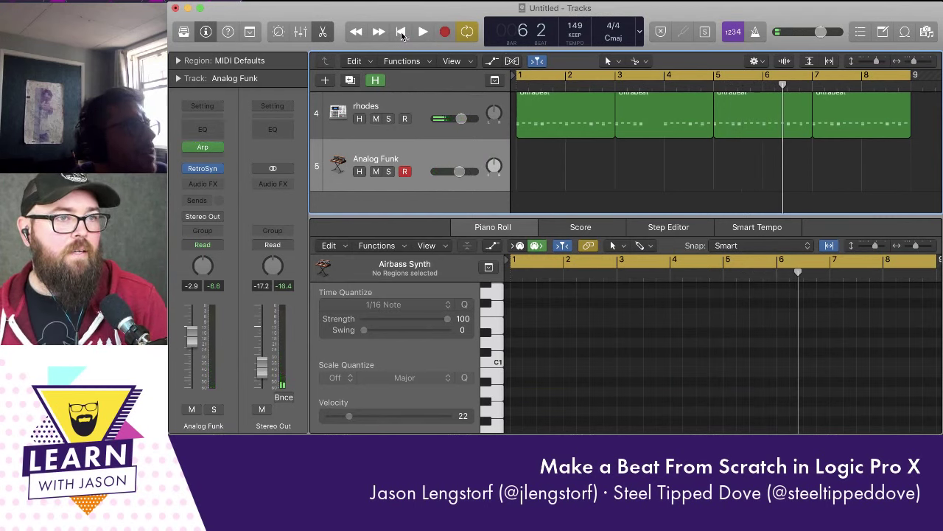
Record two trial synth takes from bar 1 and delete both
click(402, 33)
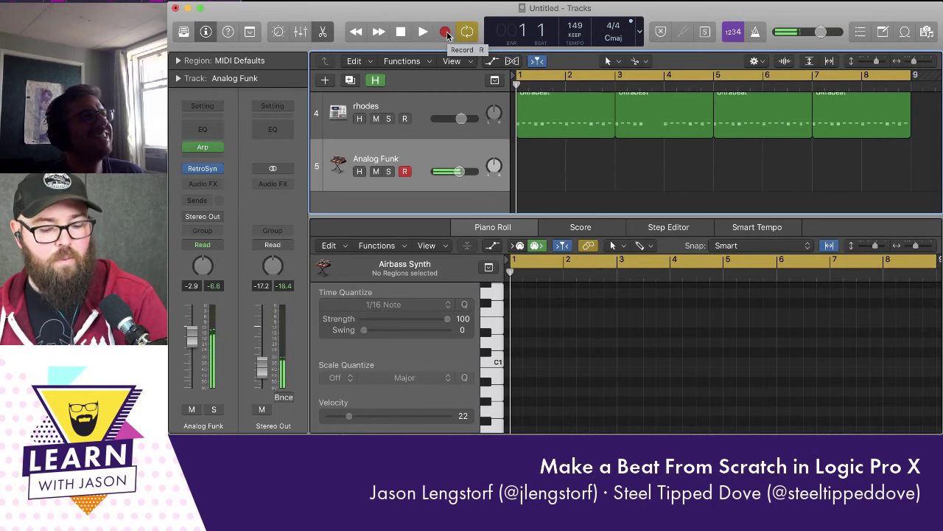
click(446, 33)
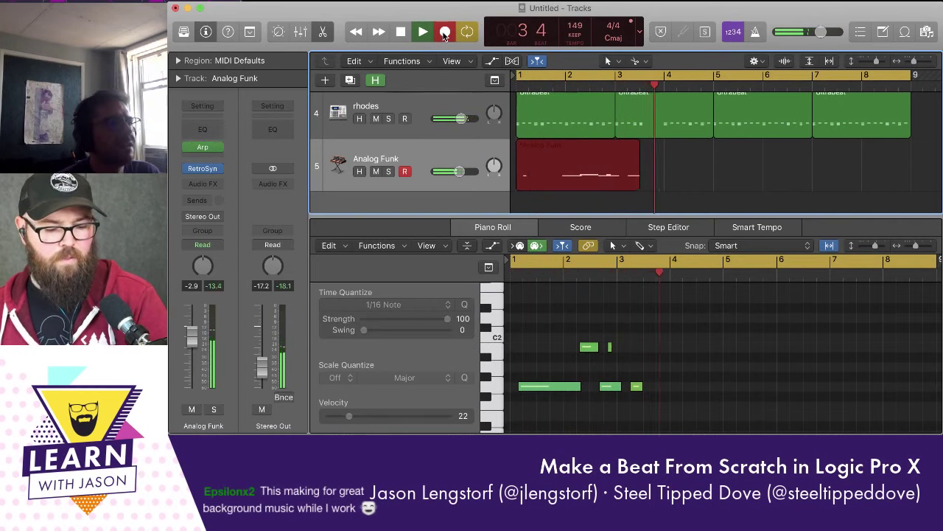
click(403, 32)
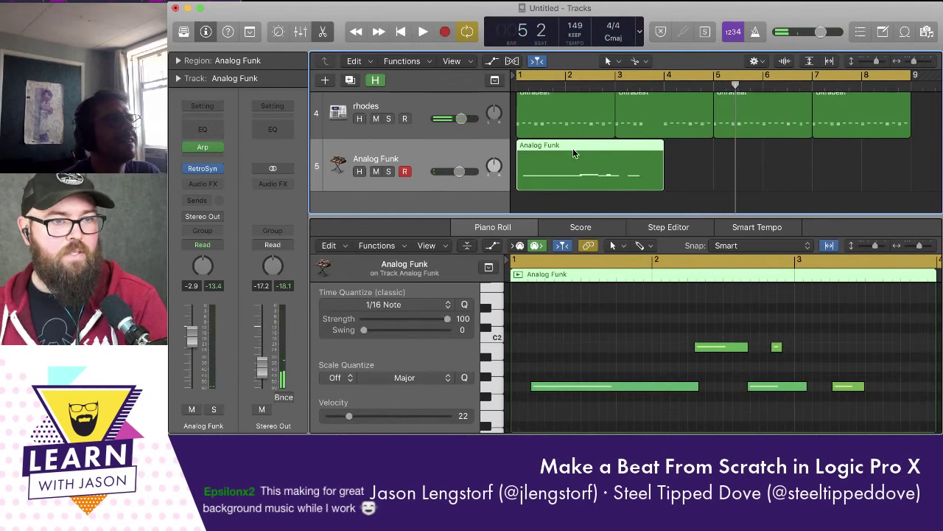
key(Delete)
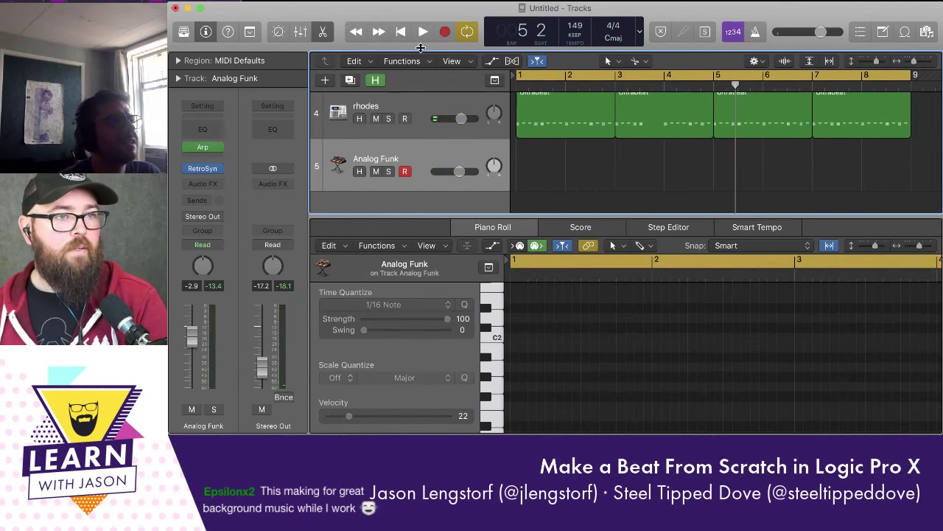
click(401, 34)
click(444, 32)
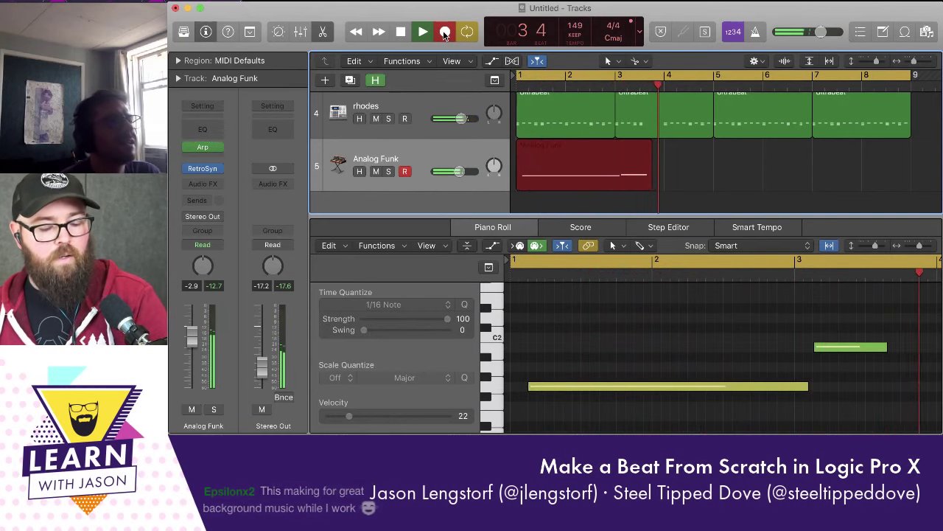
key(space)
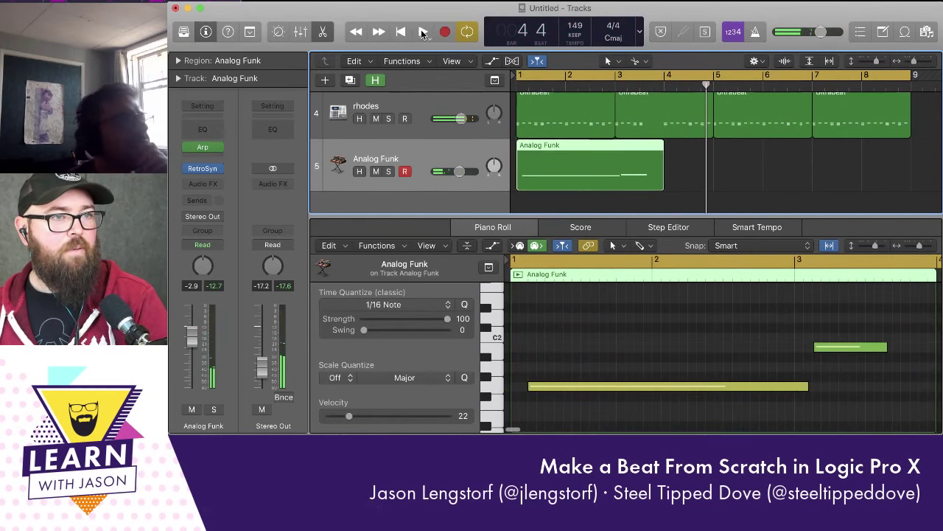
key(Delete)
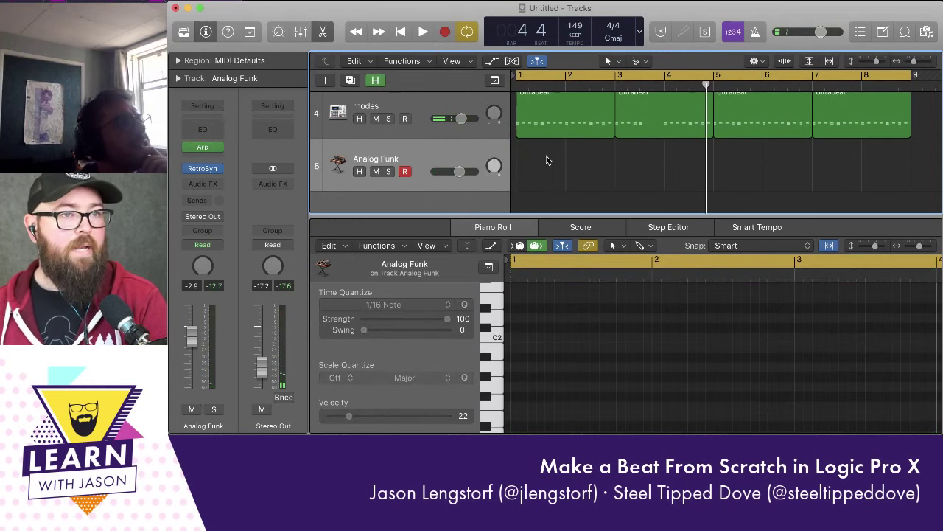
Record a final Analog Funk take from bar 1 across eight bars and keep it
click(402, 33)
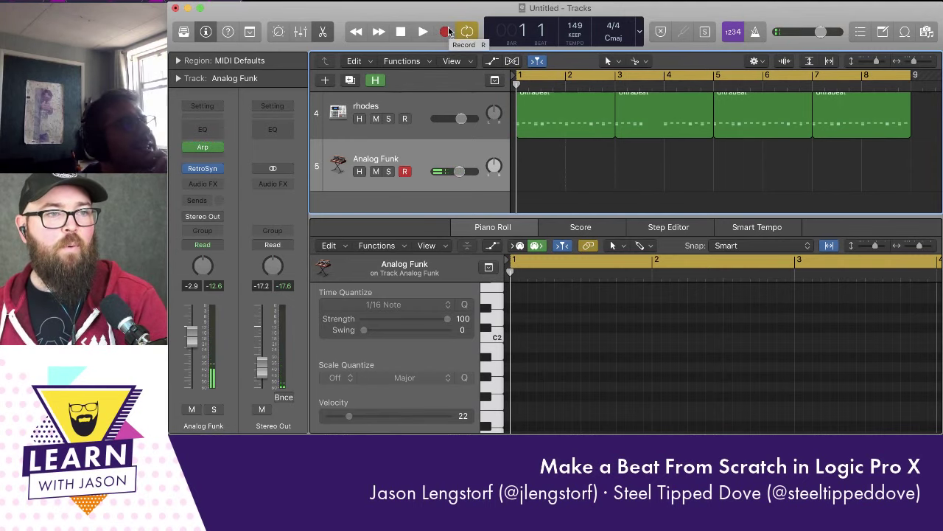
click(446, 31)
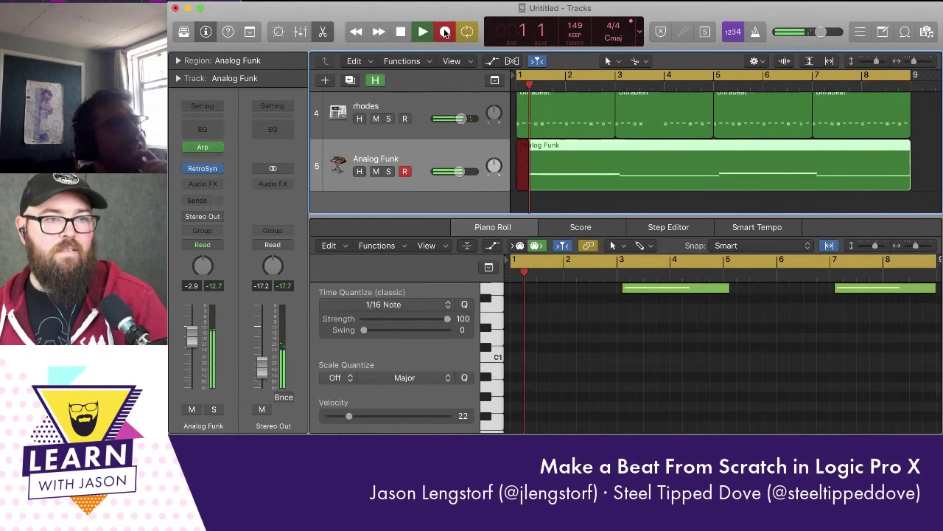
key(space)
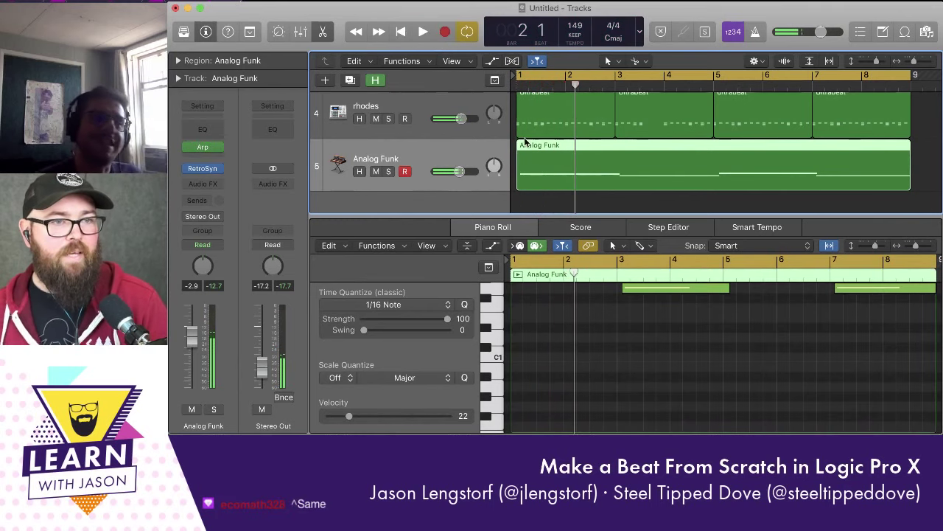
Delete the stray note in the Piano Roll and nudge the C2 note earlier
scroll(586, 355, up, 2)
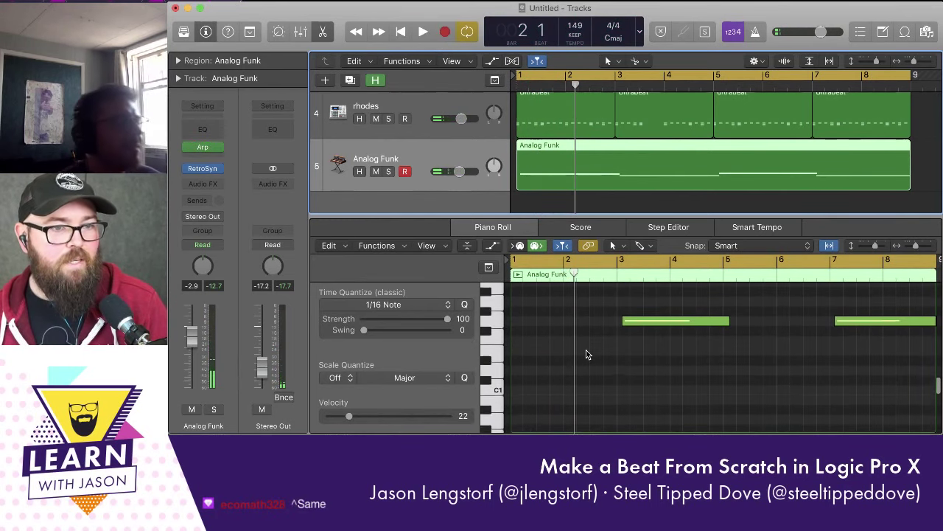
click(637, 321)
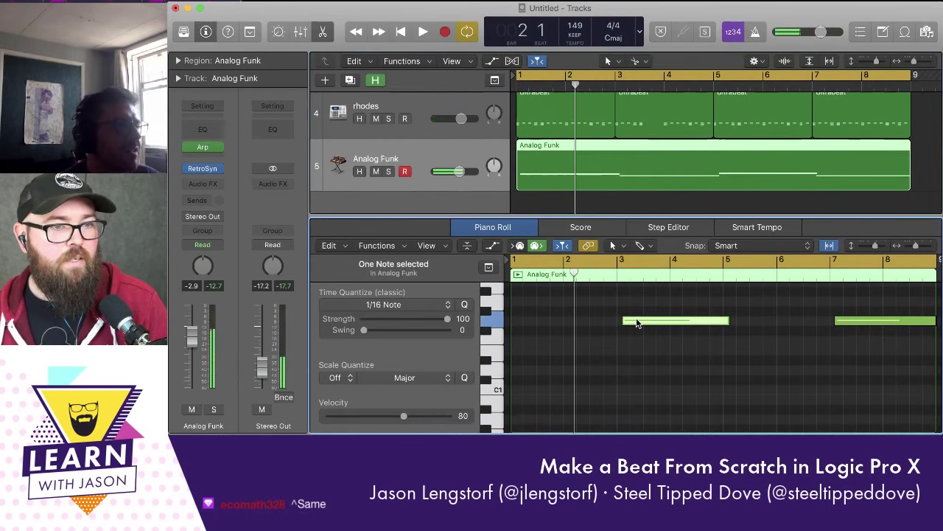
drag(622, 320, 512, 319)
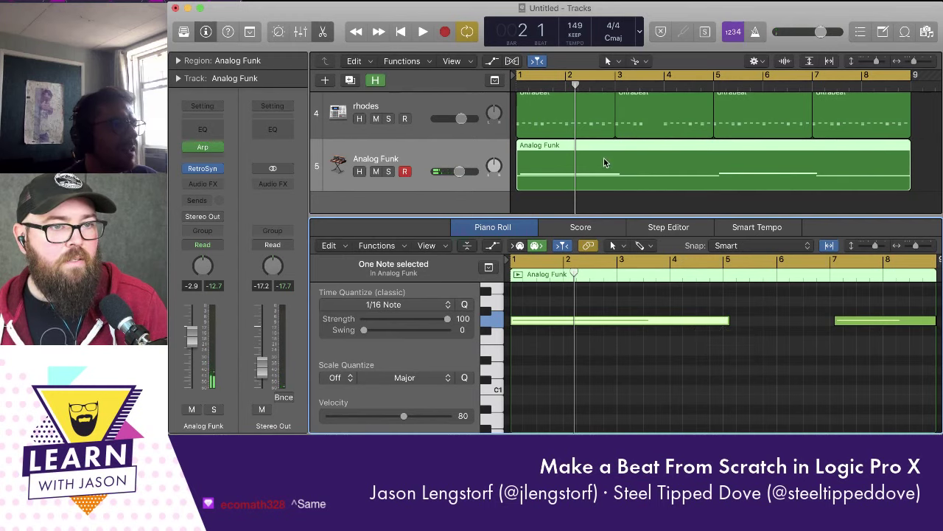
scroll(600, 371, down, 3)
scroll(600, 370, up, 5)
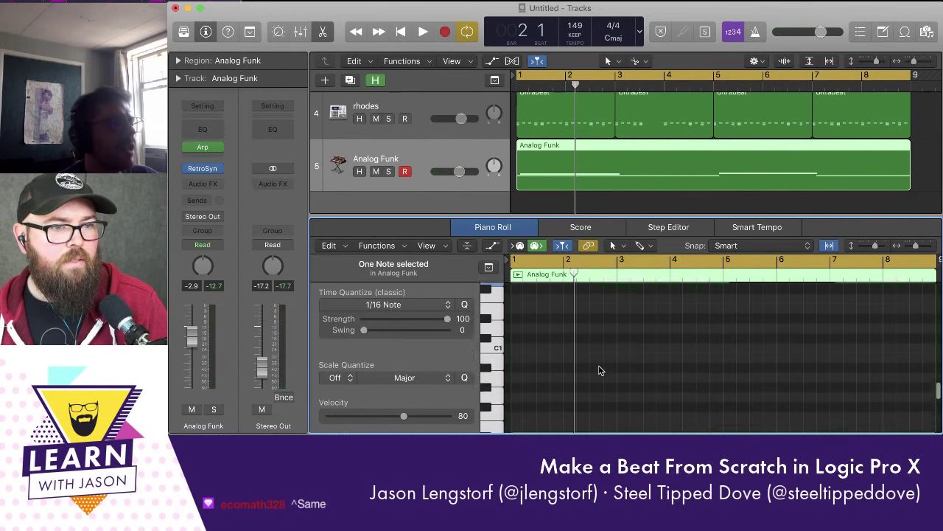
key(Delete)
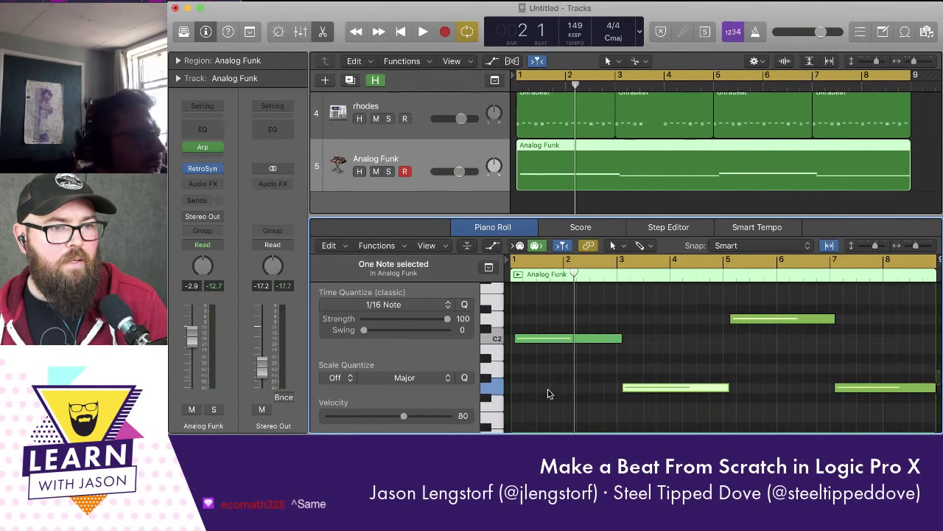
click(525, 341)
drag(526, 341, 523, 341)
Quantize all four notes to 1/4 notes and play the part back
key(super+a)
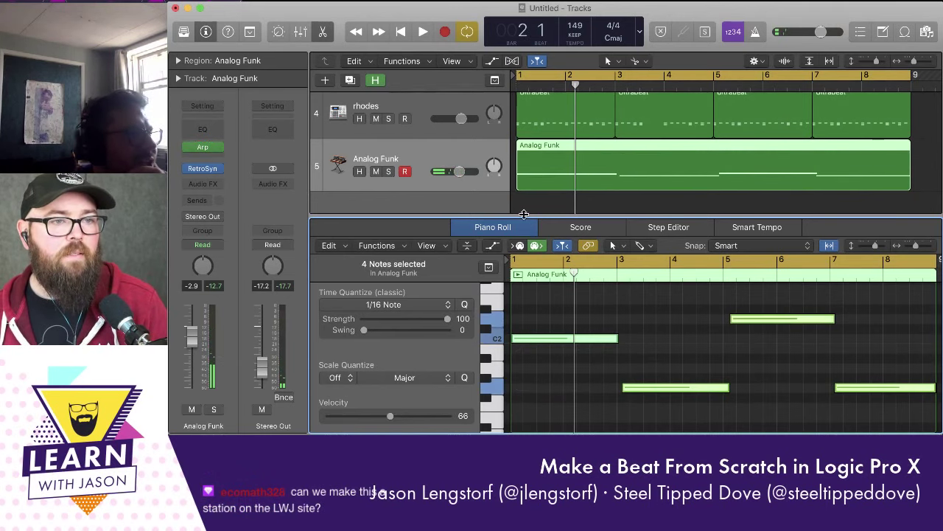
click(464, 305)
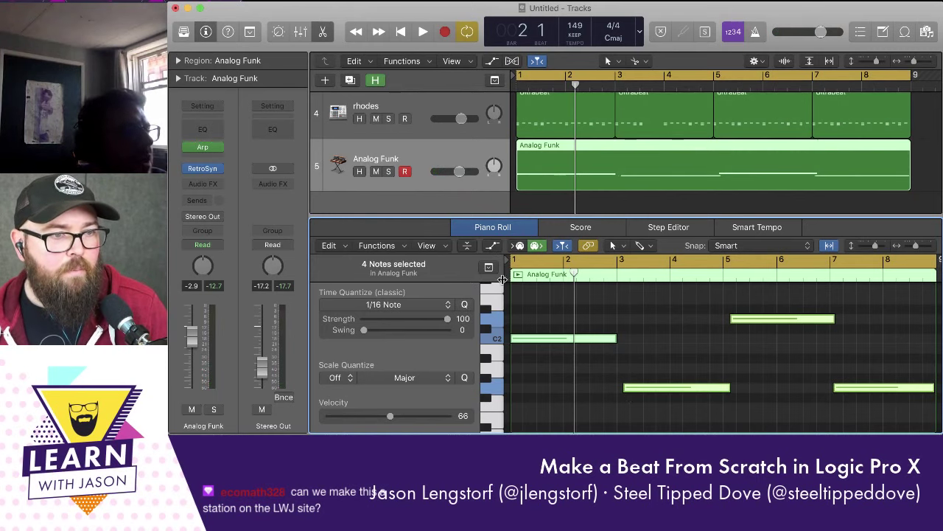
click(428, 306)
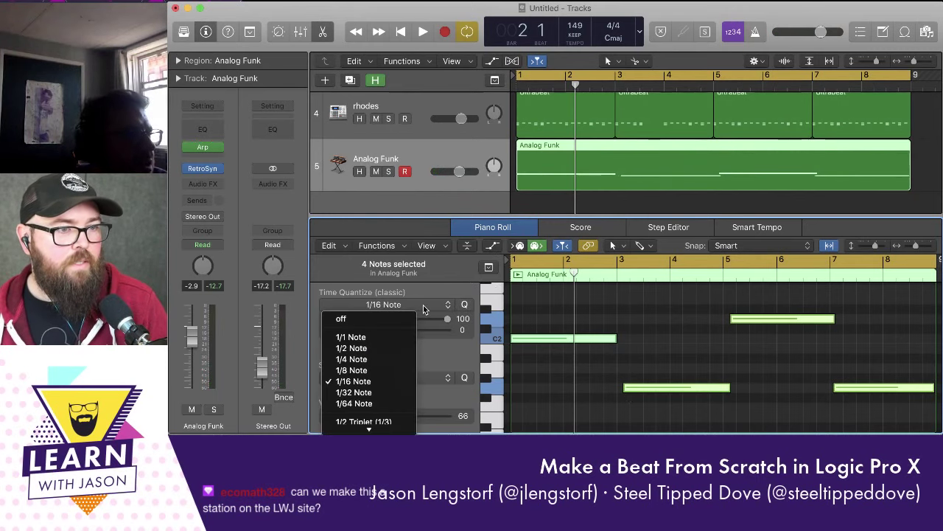
click(399, 360)
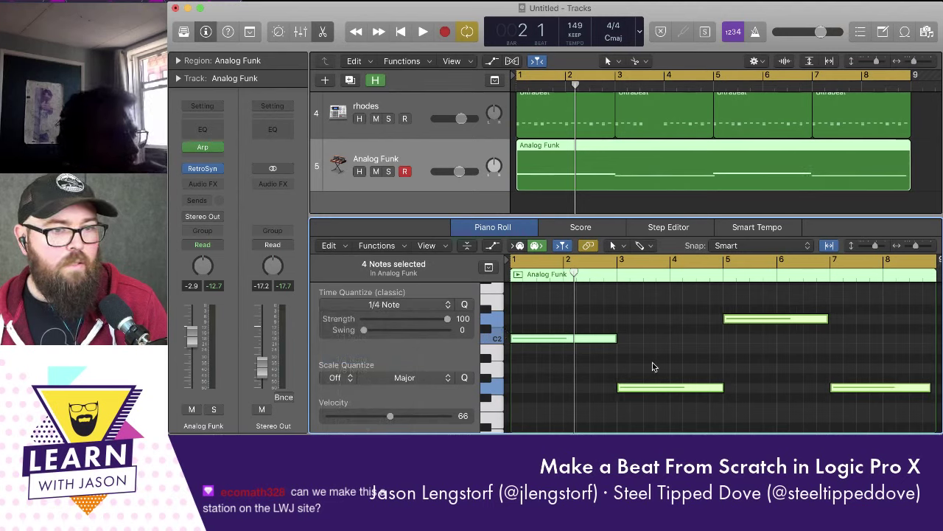
scroll(652, 367, right, 2)
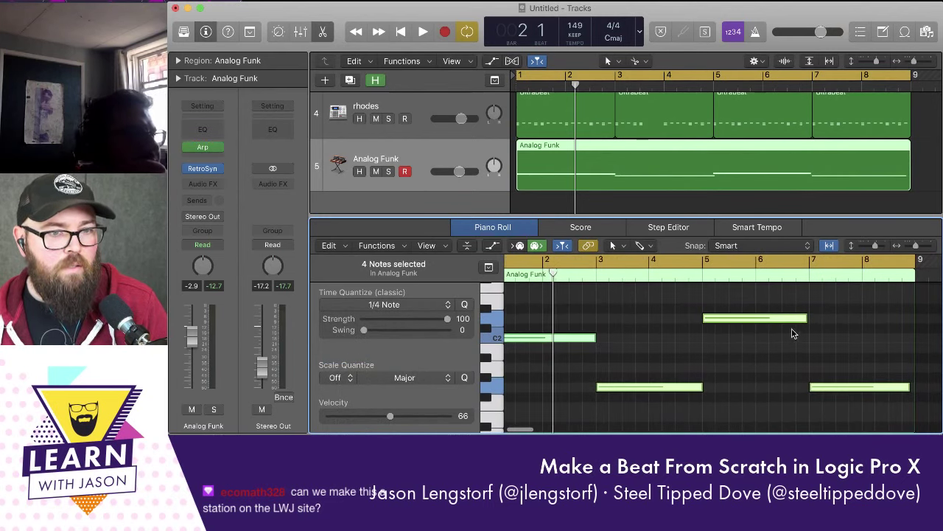
key(space)
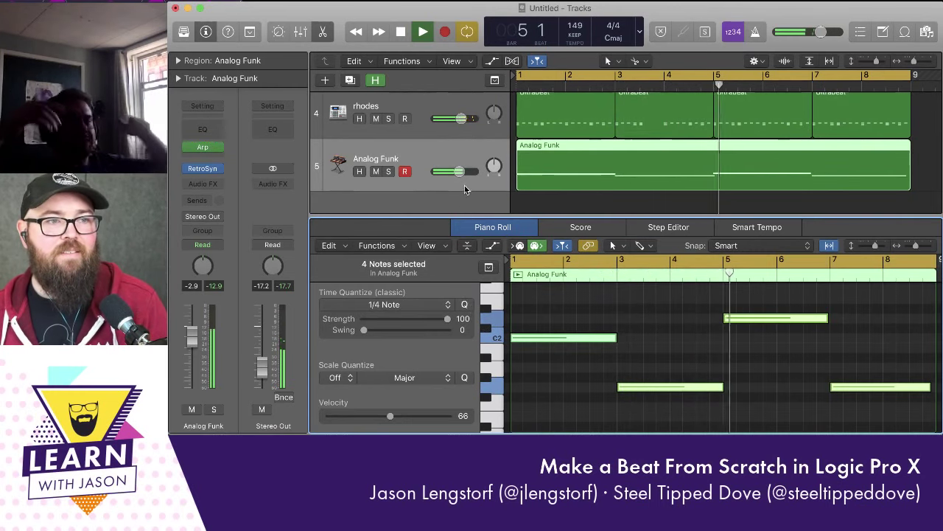
Lower the Analog Funk track volume to around -6 dB while the beat plays
drag(458, 171, 456, 171)
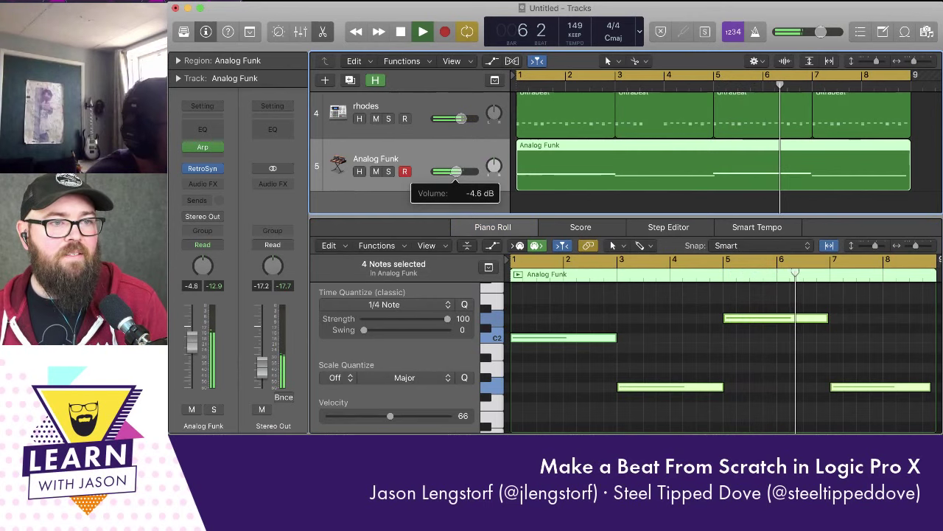
key(space)
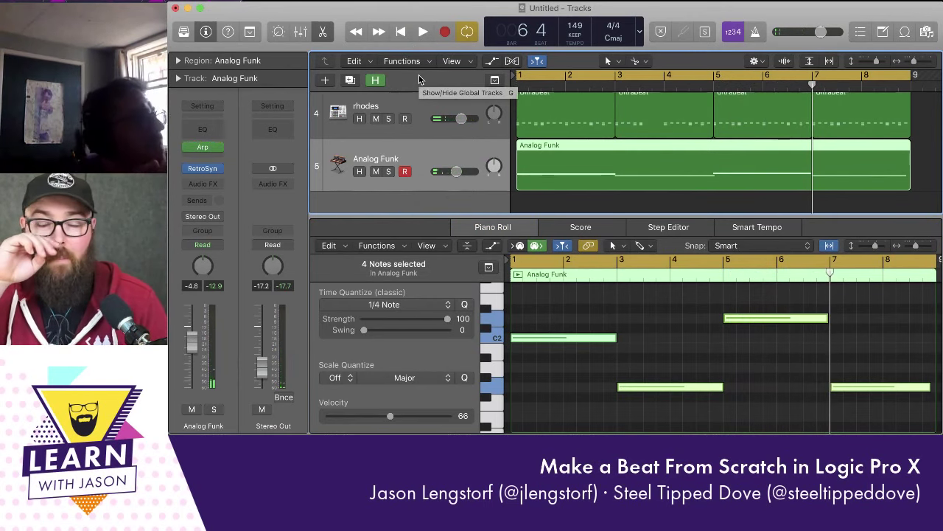
key(space)
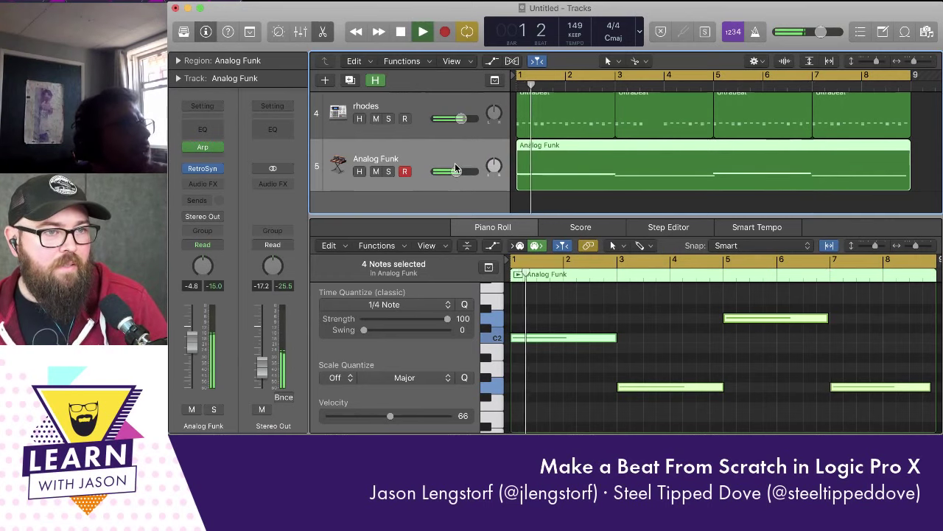
drag(456, 171, 445, 176)
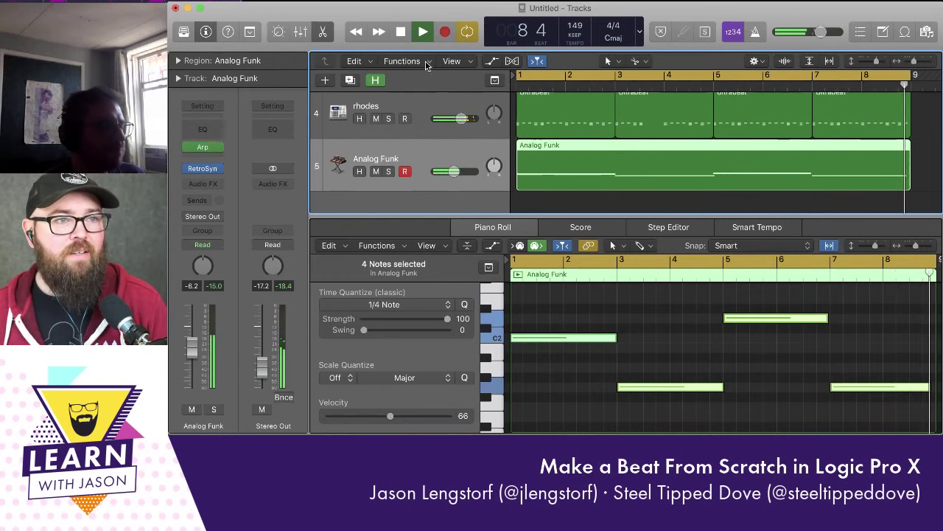
key(space)
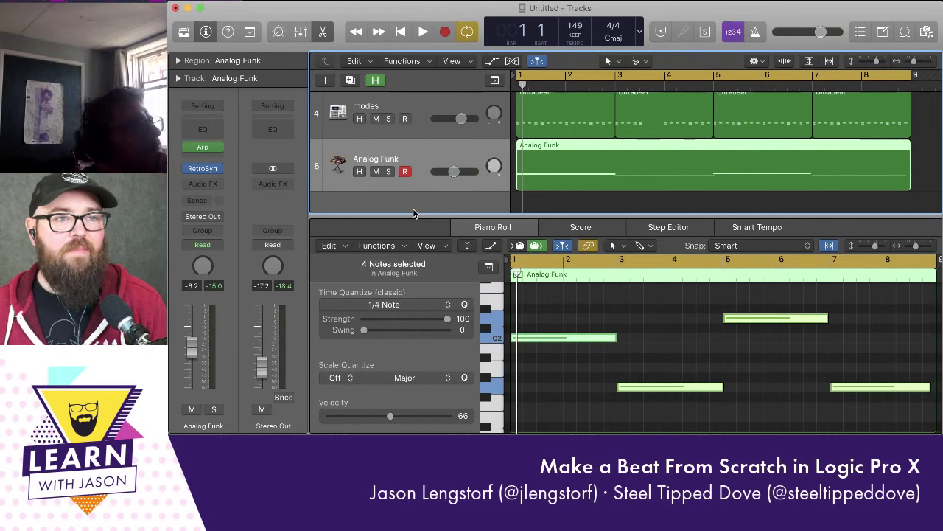
Hide the rhodes audio recording track and remove hidden tracks from the track list
scroll(549, 202, up, 1)
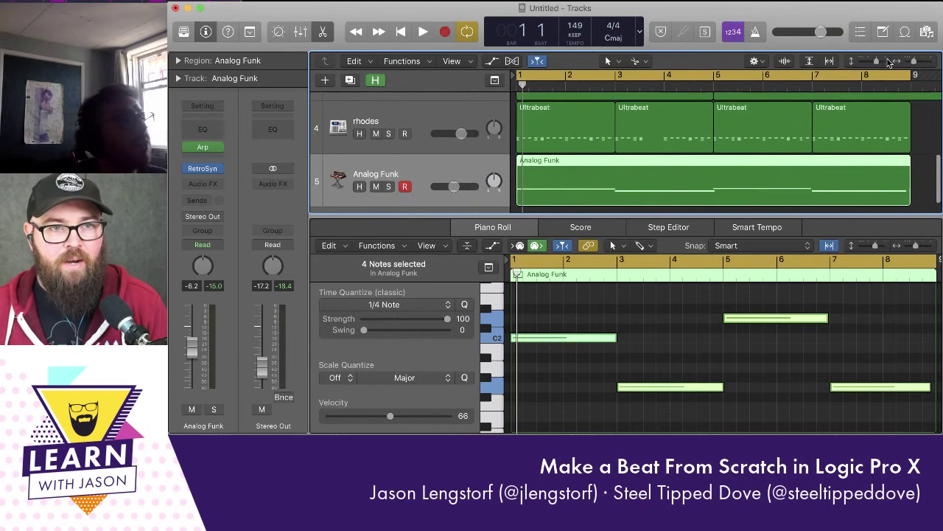
drag(876, 61, 867, 65)
scroll(791, 115, up, 2)
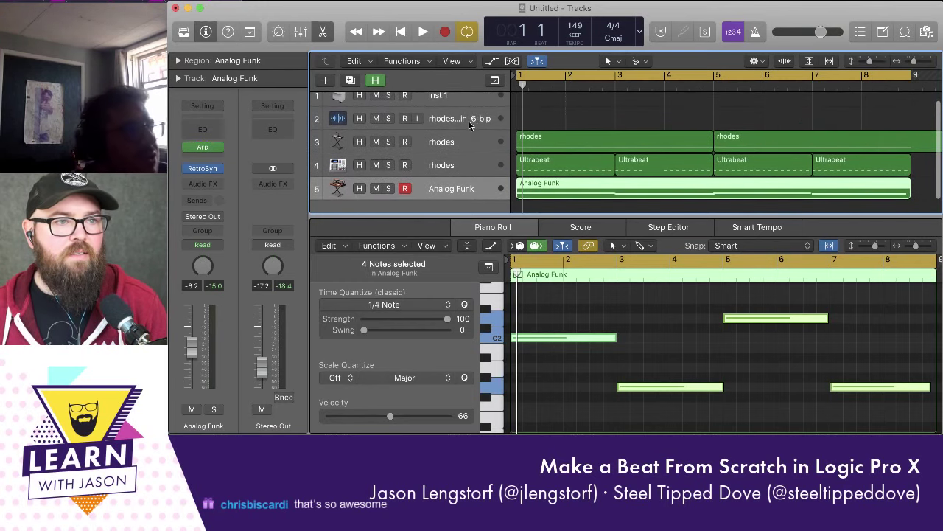
right_click(473, 119)
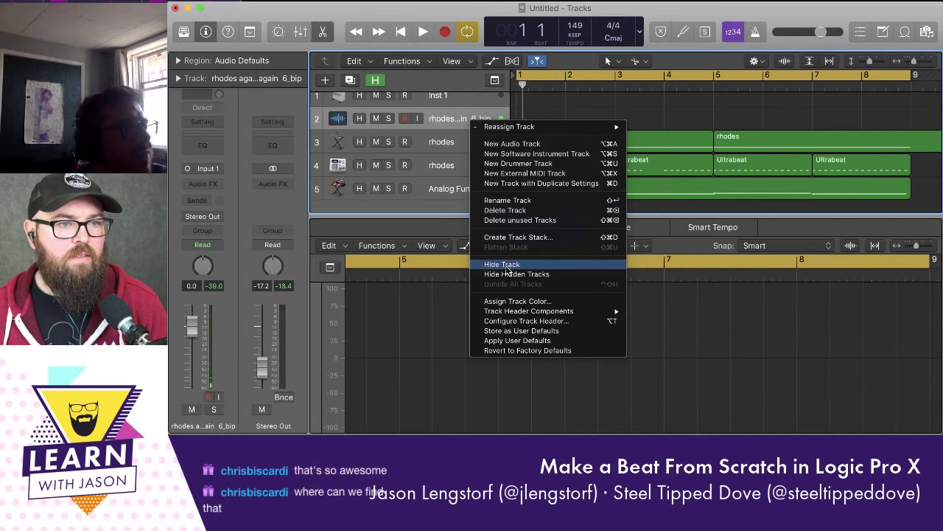
click(508, 264)
click(476, 150)
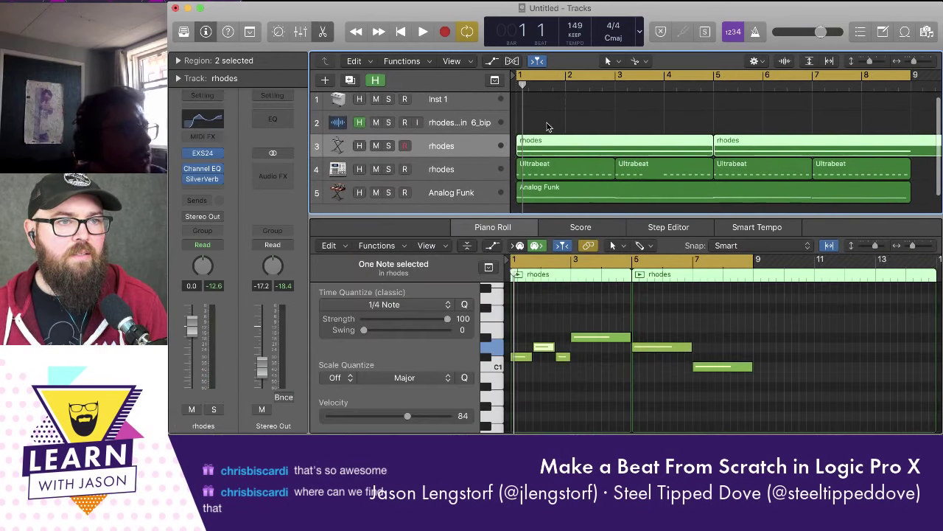
click(375, 79)
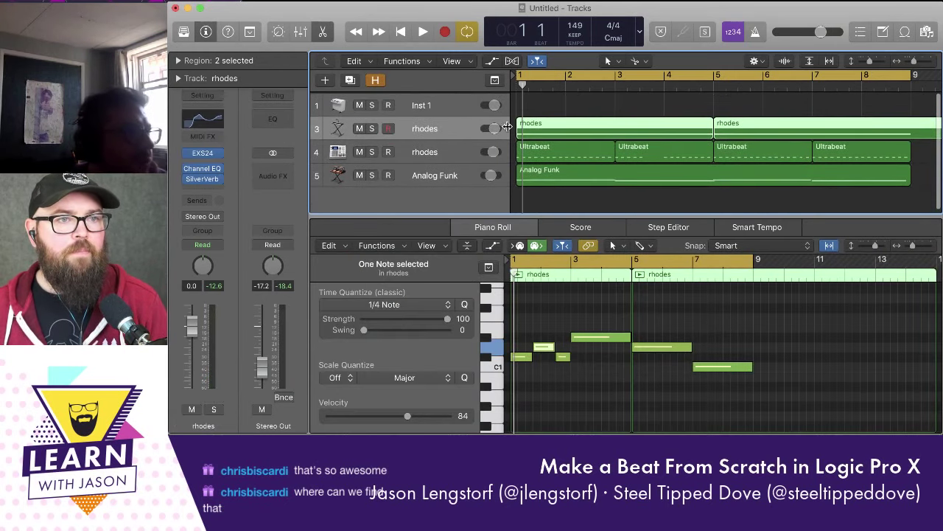
Delete the empty Inst 1 track, then open a new browser window
click(433, 104)
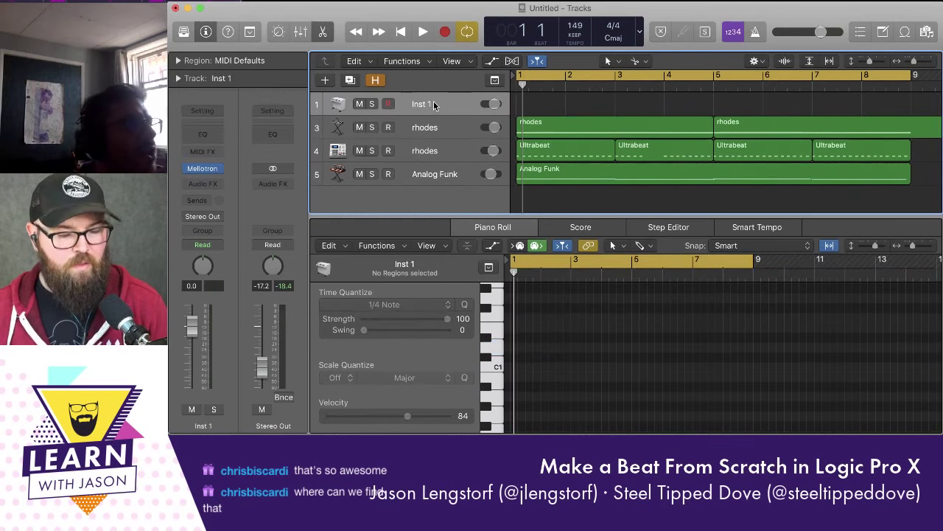
right_click(447, 103)
click(488, 190)
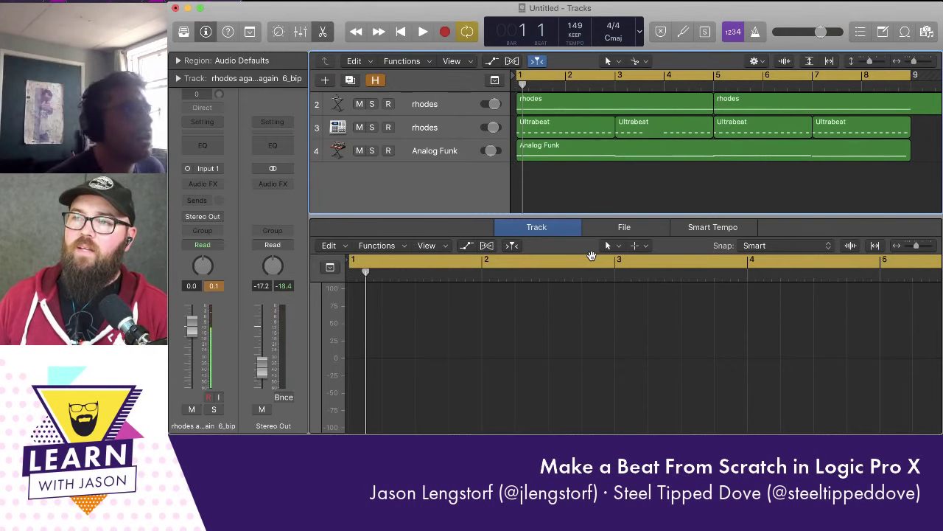
key(super+Tab)
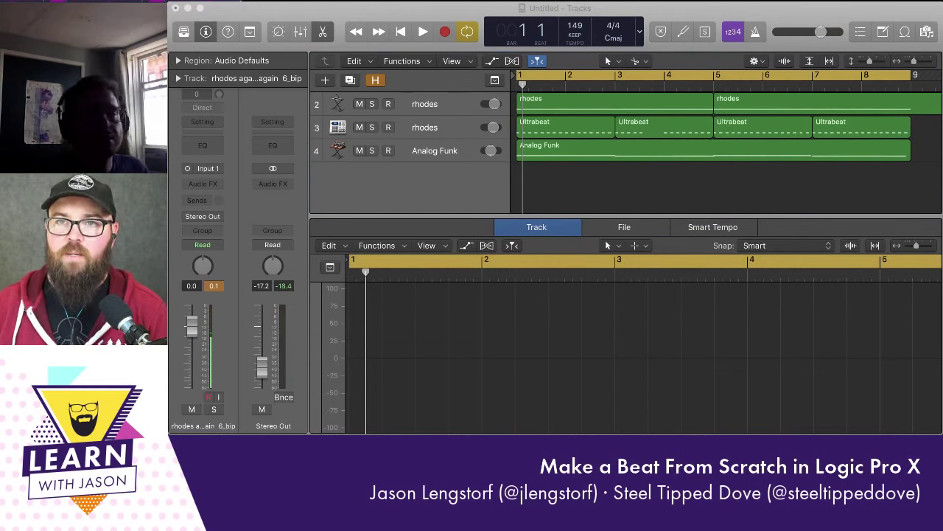
key(super+n)
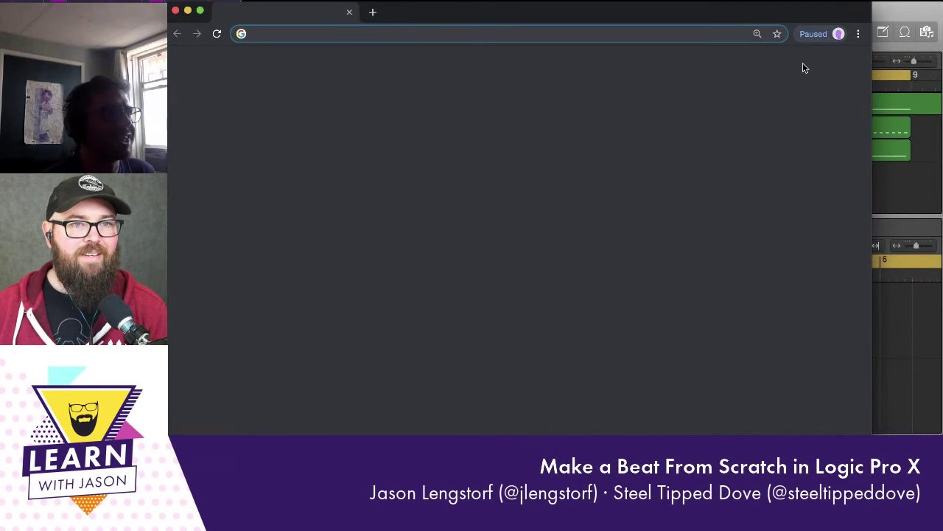
Load the guest's Twitter profile page from its twitter.com address
text(twi)
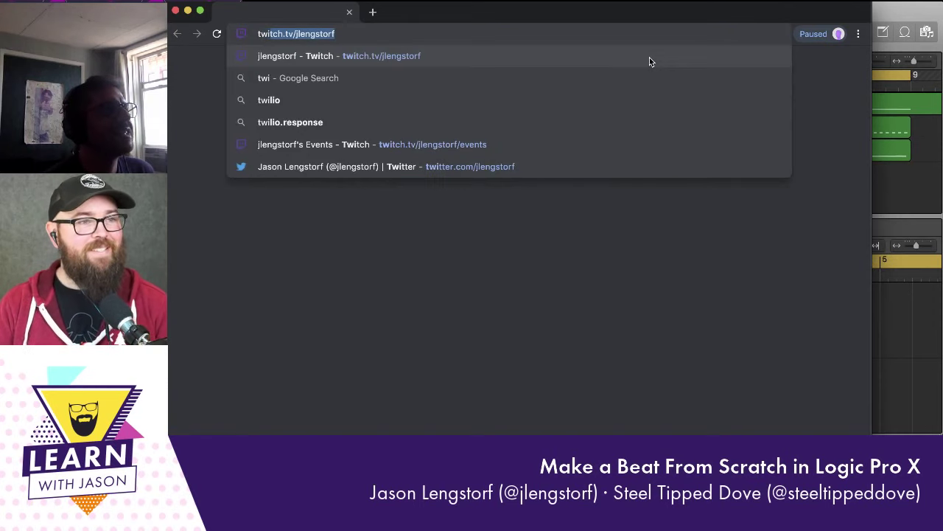
text(tt)
key(Right)
key(BackSpace)
key(BackSpace)
key(BackSpace)
key(BackSpace)
key(BackSpace)
key(BackSpace)
key(BackSpace)
key(BackSpace)
key(BackSpace)
key(BackSpace)
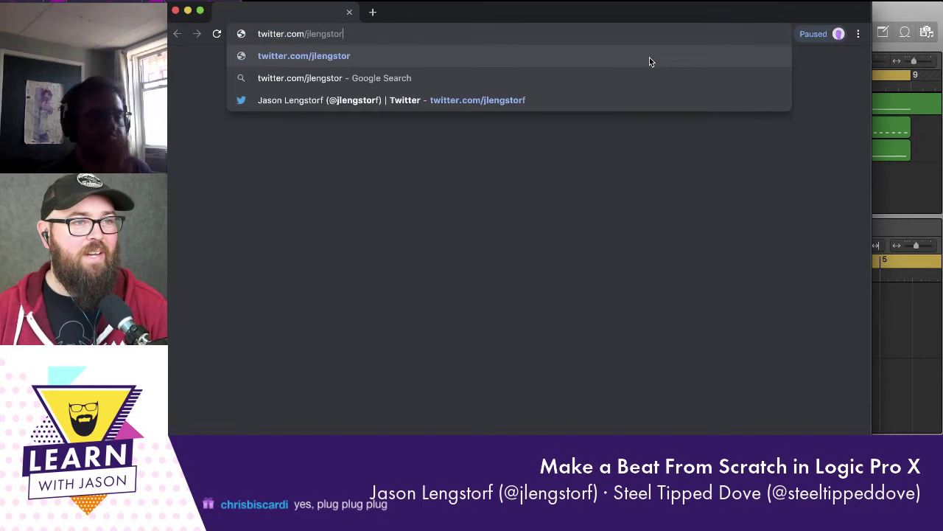
text(steelti)
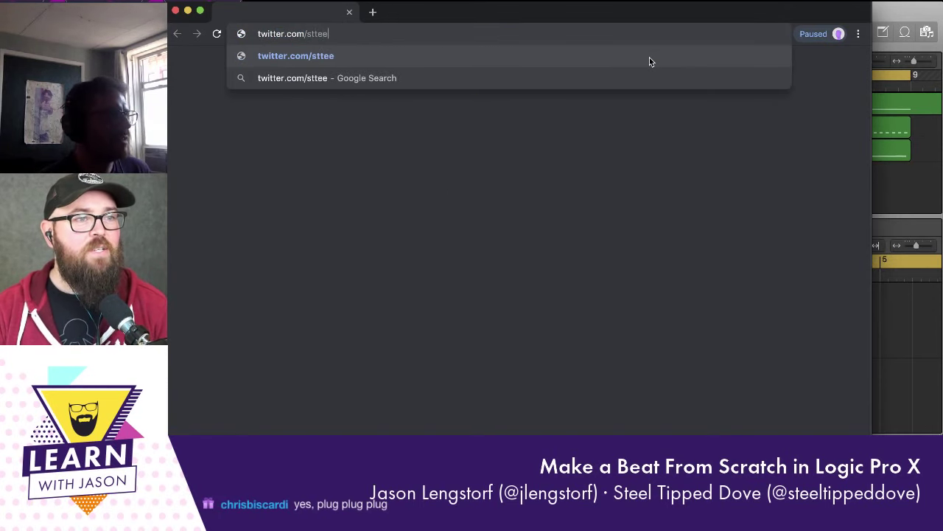
text(ppeddove)
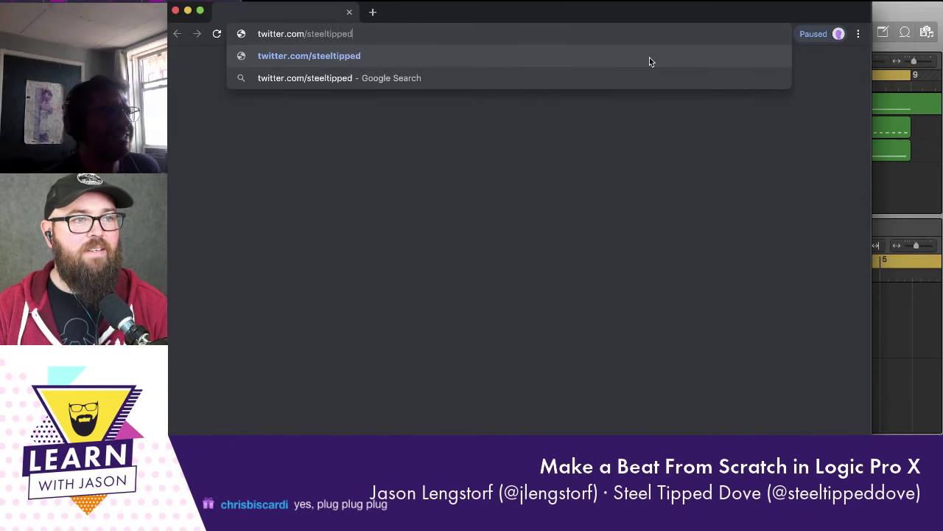
key(Return)
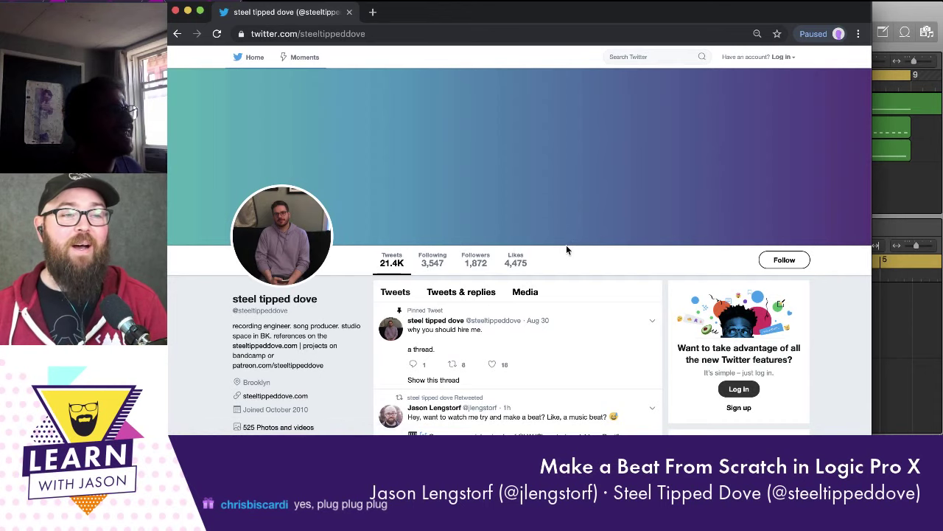
scroll(566, 245, down, 2)
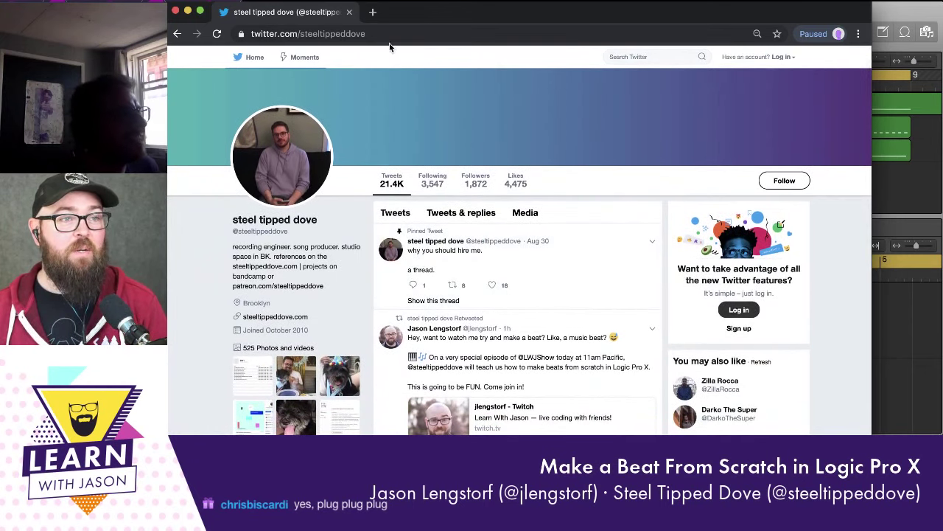
Copy the profile page address to share it, then return to the Logic project
key(super+l)
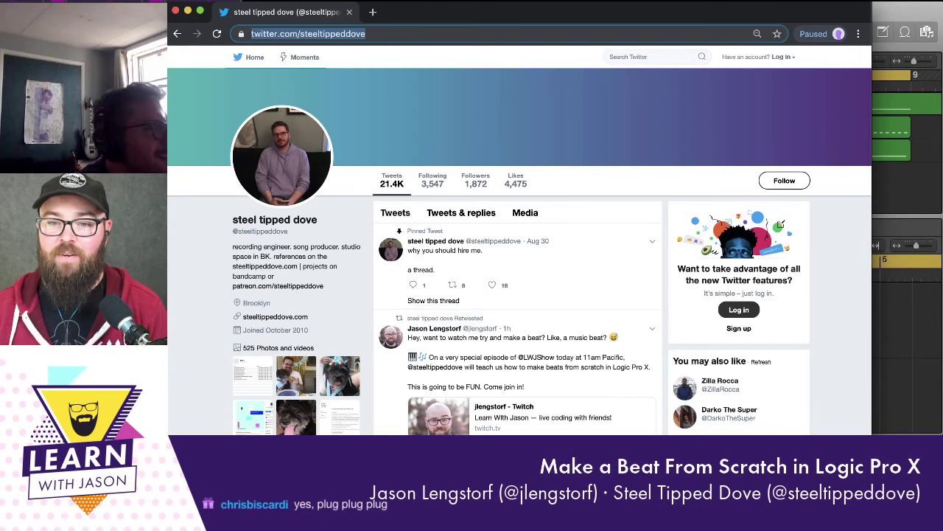
key(super+c)
key(super+Tab)
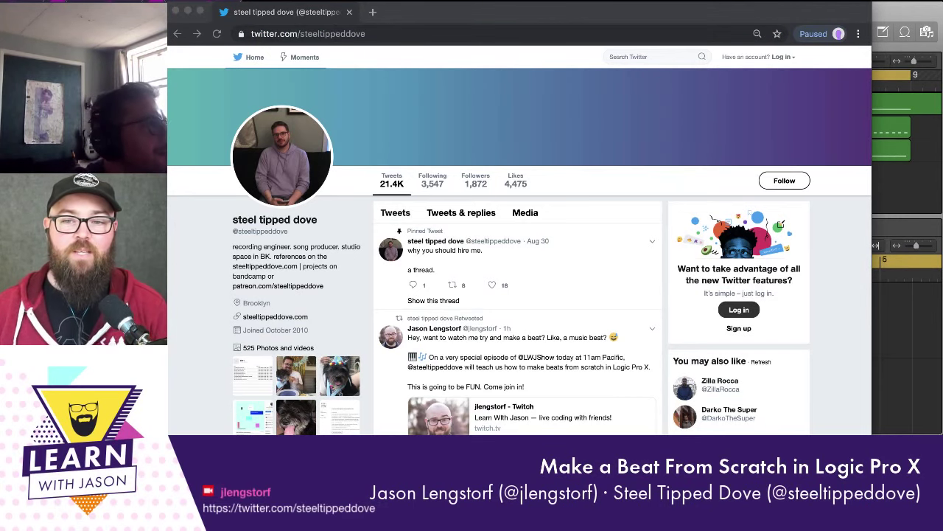
scroll(508, 236, down, 1)
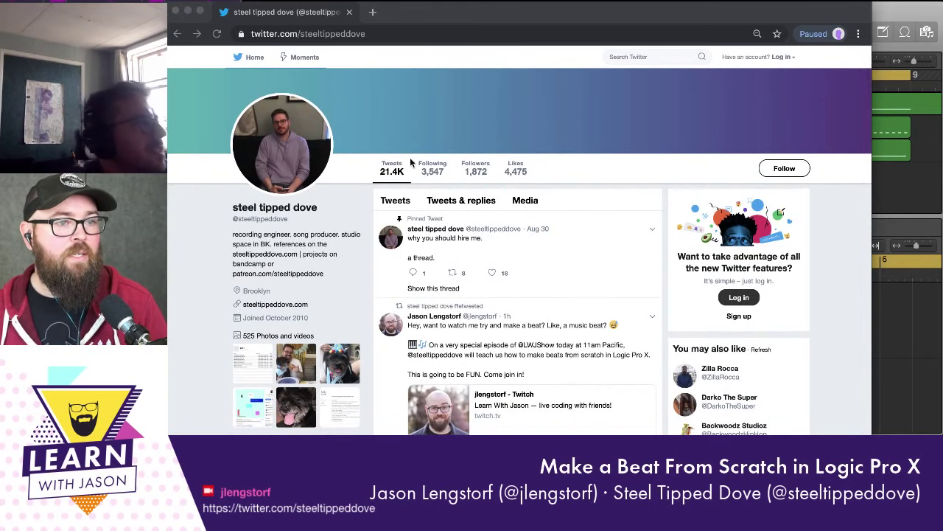
scroll(341, 267, down, 1)
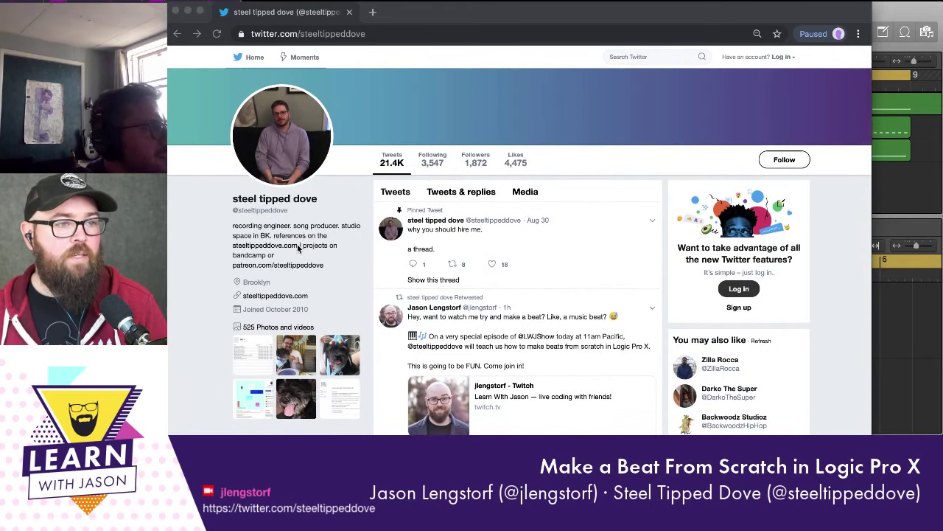
scroll(326, 286, down, 1)
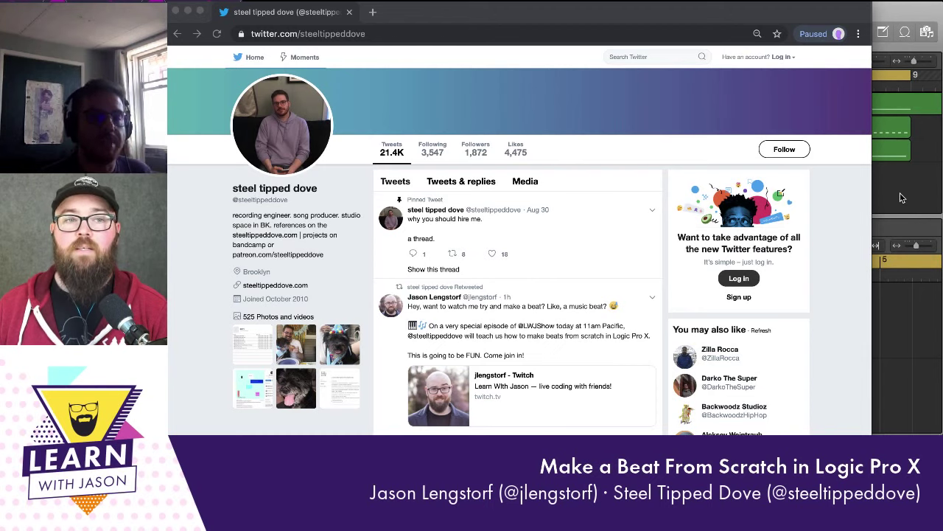
click(900, 192)
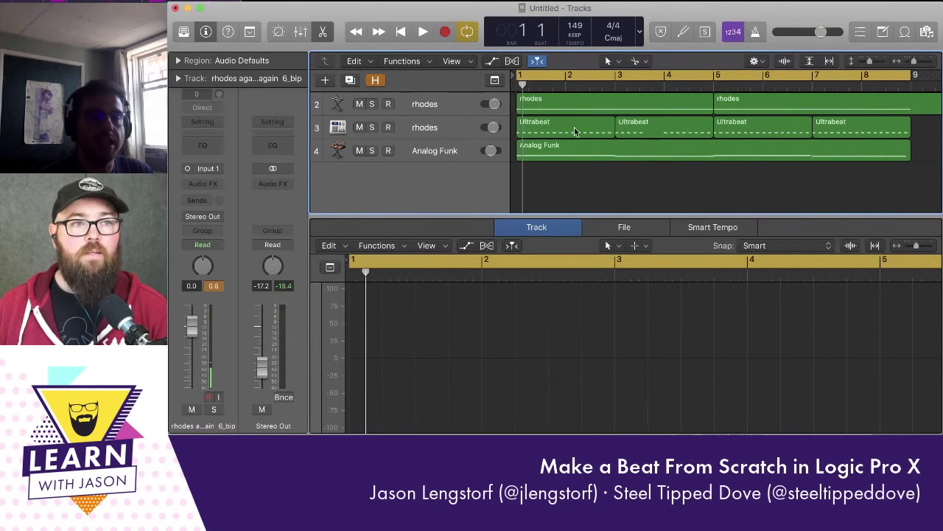
Create a new Audio 1 audio track recording from Input 1
click(326, 81)
click(547, 43)
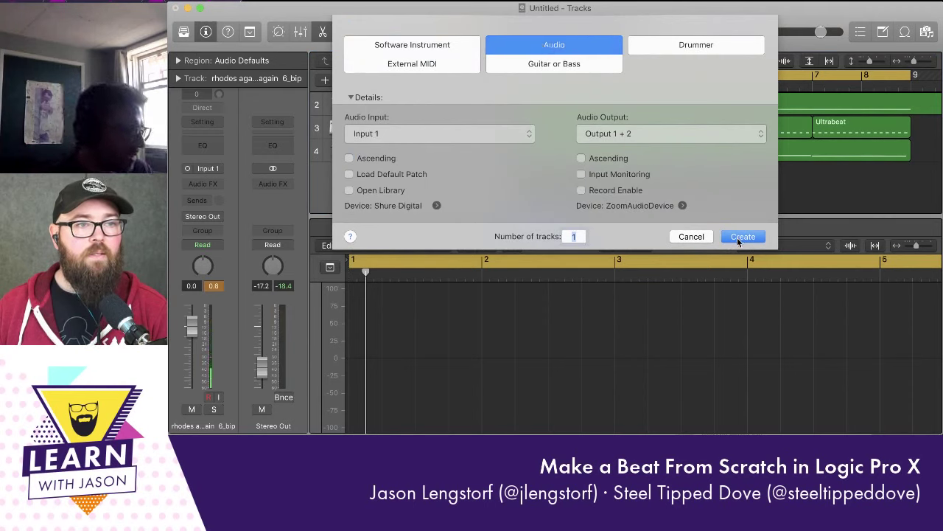
click(521, 133)
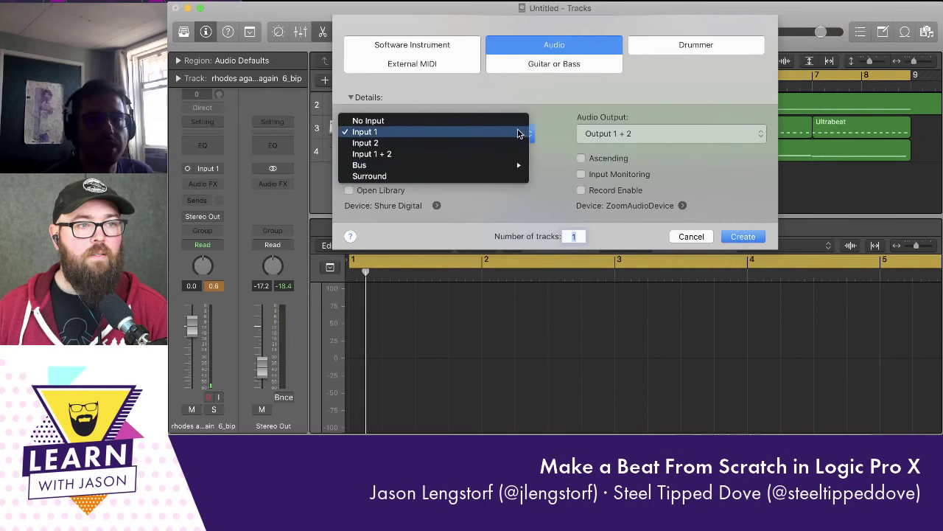
click(506, 132)
click(743, 237)
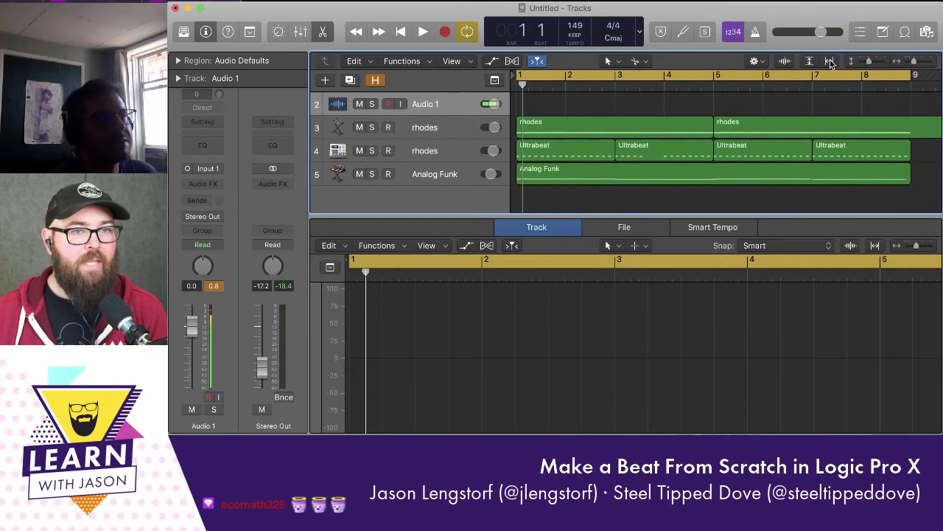
drag(870, 62, 875, 65)
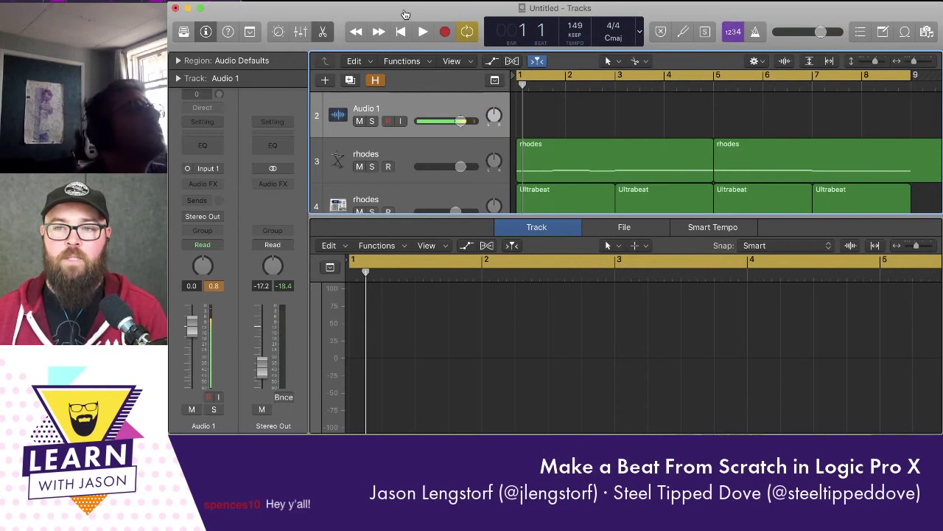
Bring the Chrome browser back in front of Logic
key(super+Tab)
Open the guest's twitch.tv channel page and follow the channel
click(378, 33)
key(BackSpace)
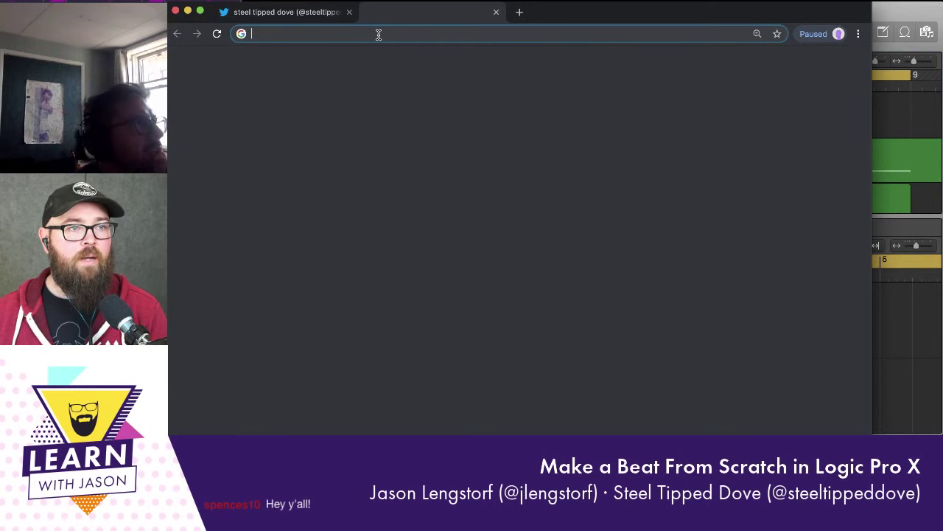
text(twitch)
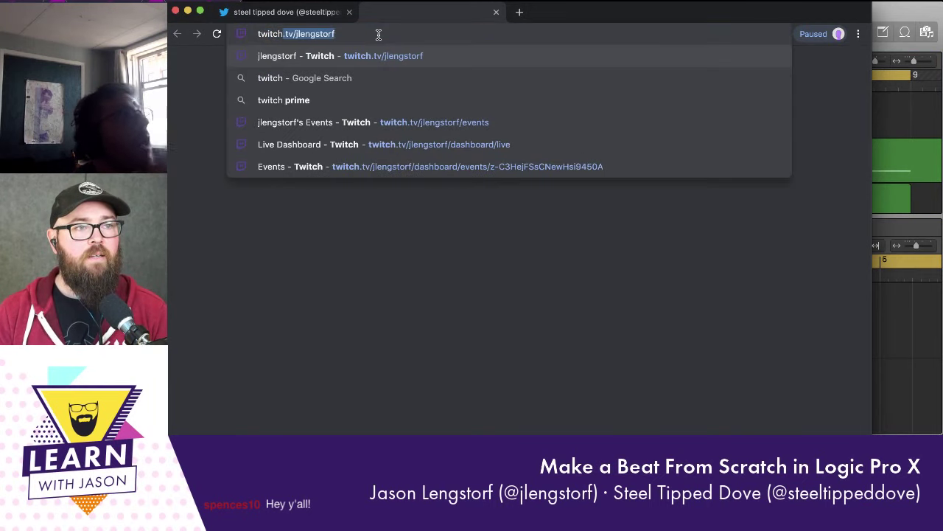
text(.tv/steeltip)
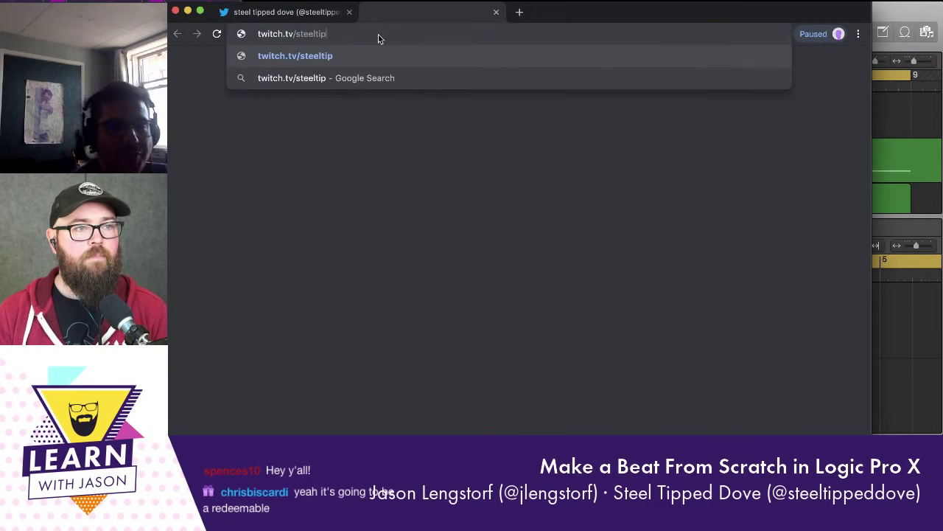
text(peddove)
key(Return)
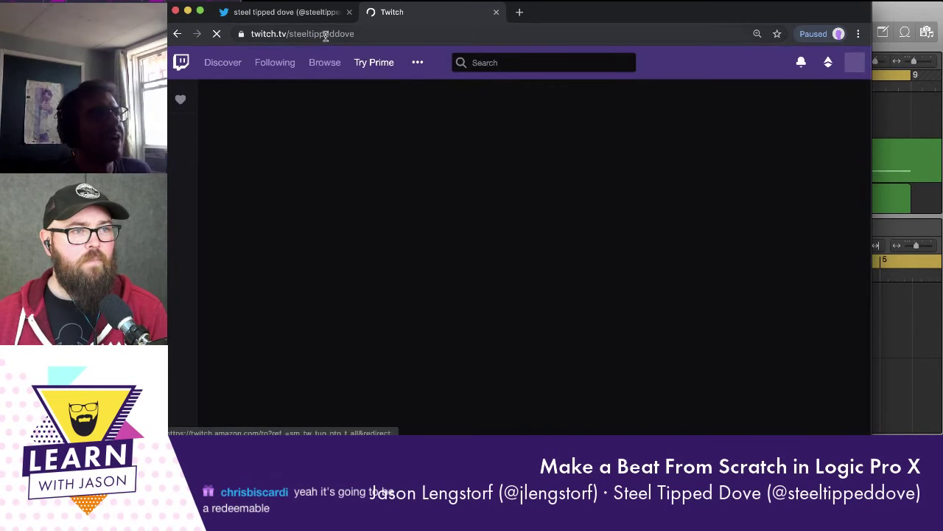
click(325, 34)
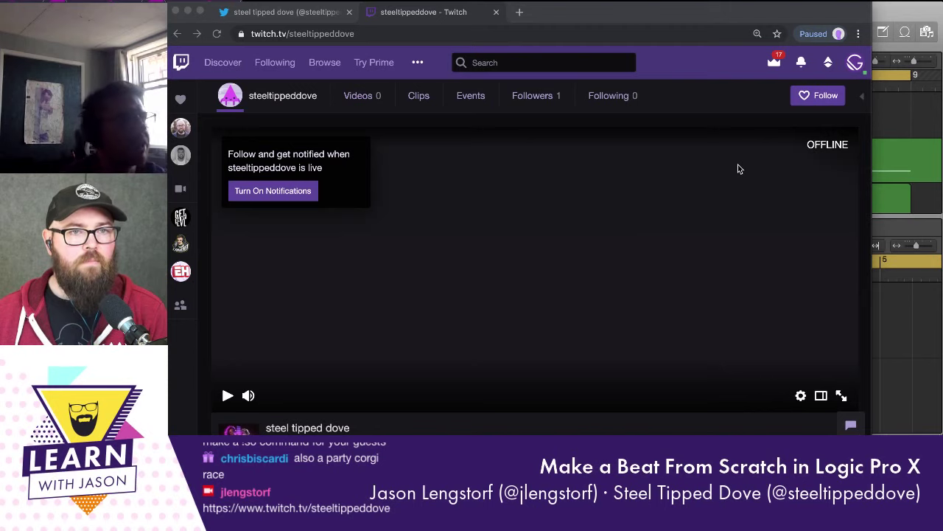
click(805, 101)
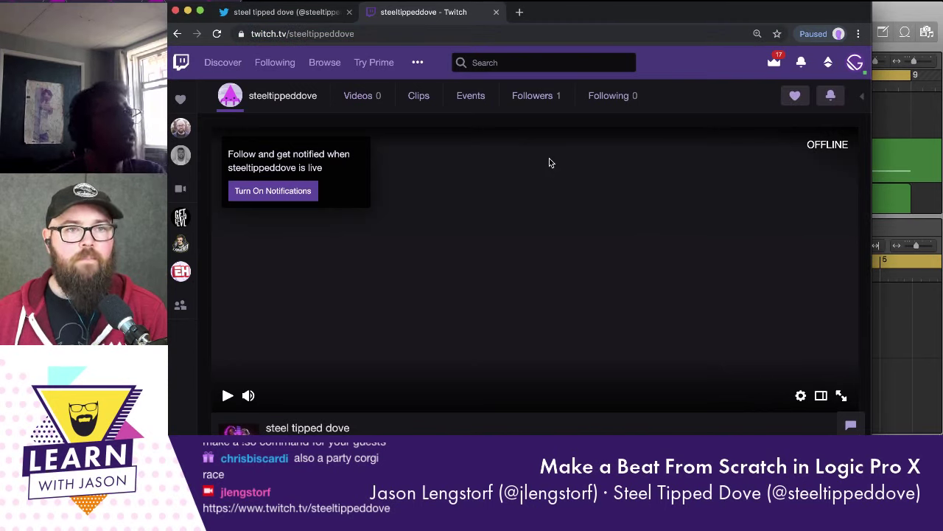
Check the Twitter profile tab, then bring the Logic Pro X project back to the front
key(ctrl+shift+Tab)
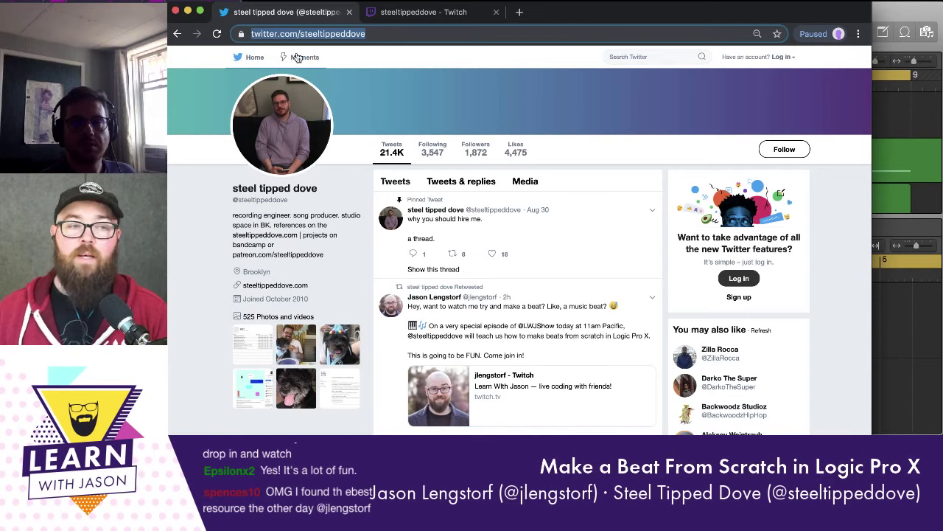
click(420, 14)
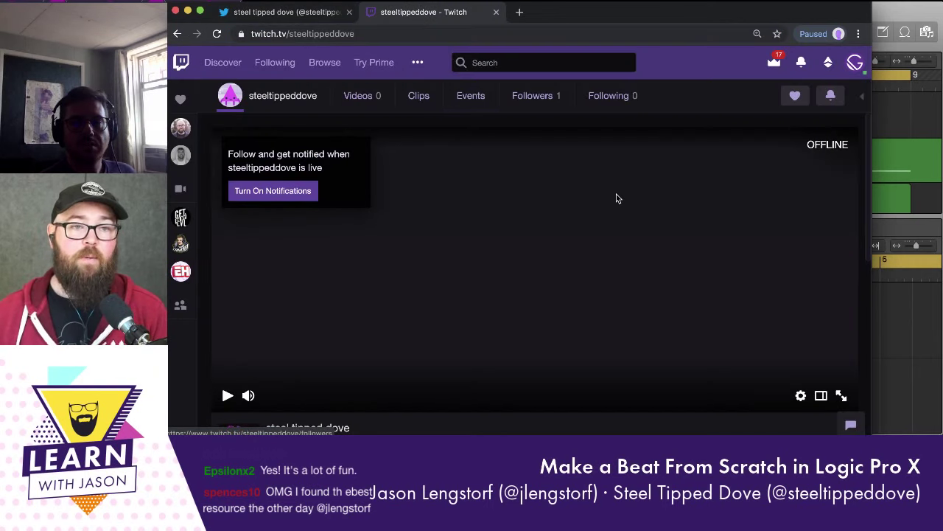
click(896, 307)
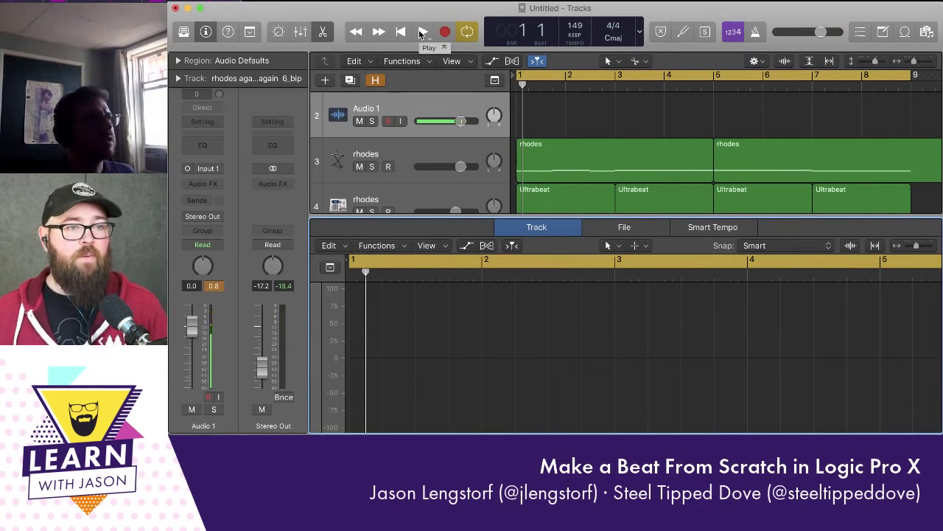
Delete the unused Audio 1 track and play the arrangement back
right_click(415, 100)
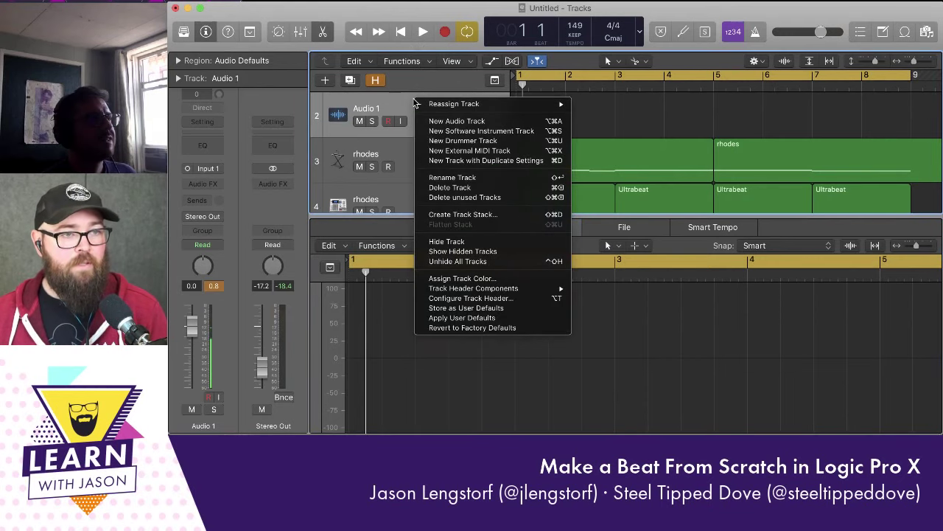
click(453, 188)
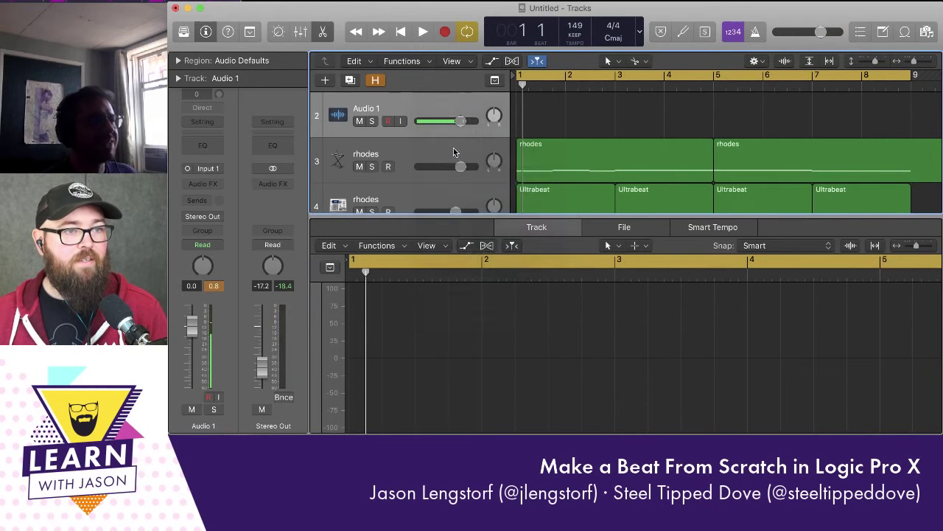
click(423, 34)
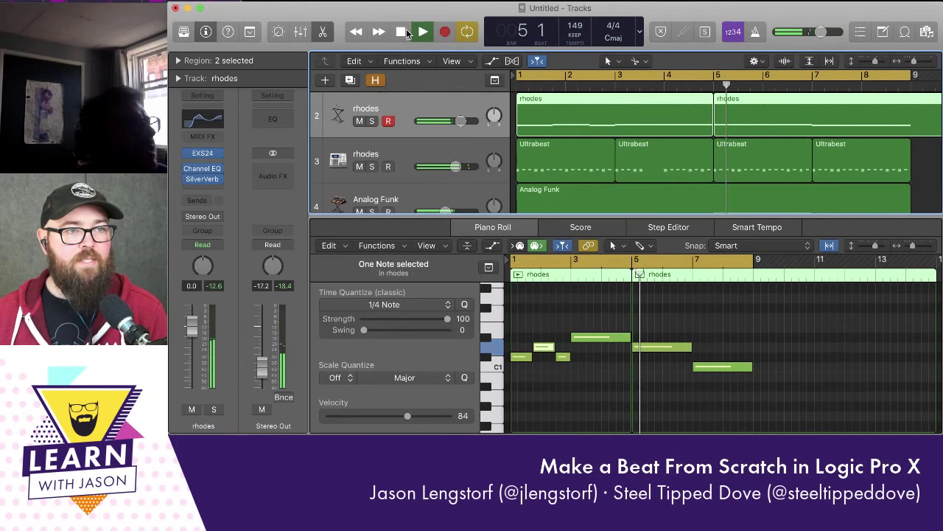
key(space)
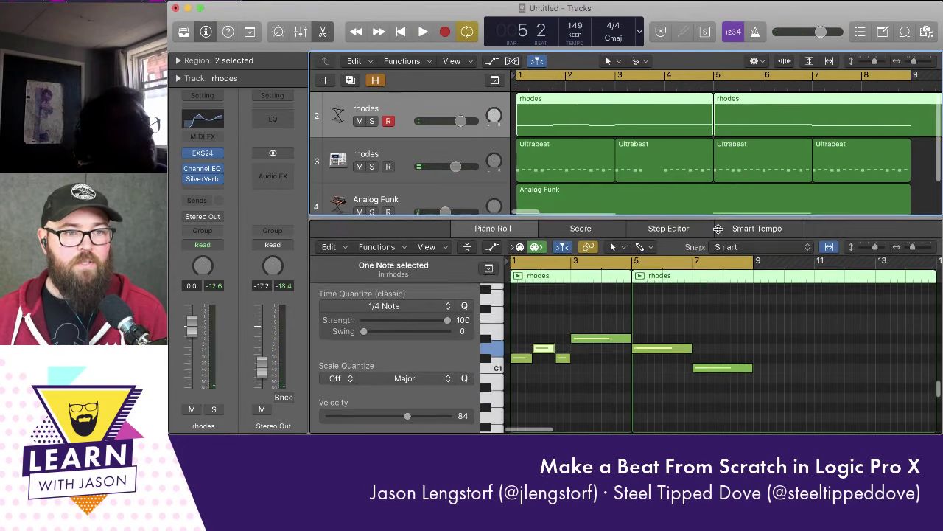
drag(728, 215, 718, 291)
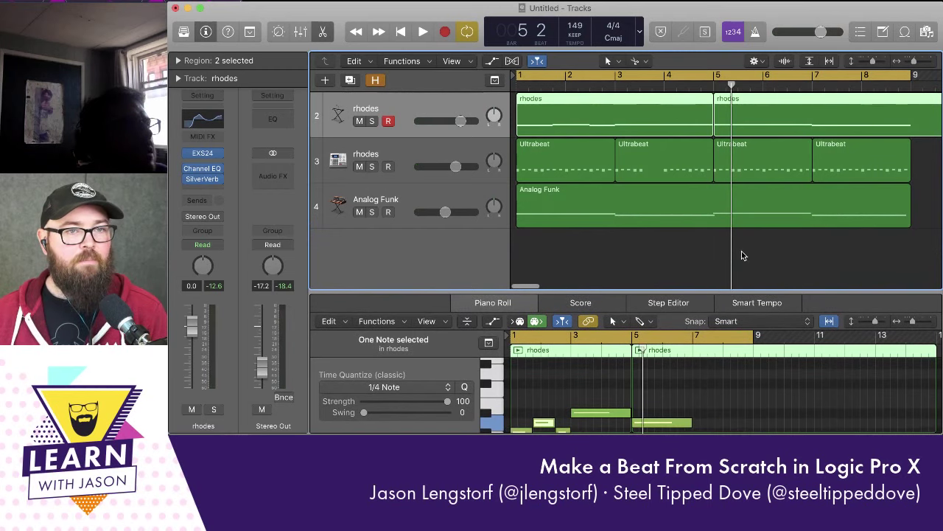
Shorten the rhodes region, split it at bar 9 and delete the tail after bar 9
scroll(884, 158, right, 3)
scroll(884, 157, right, 5)
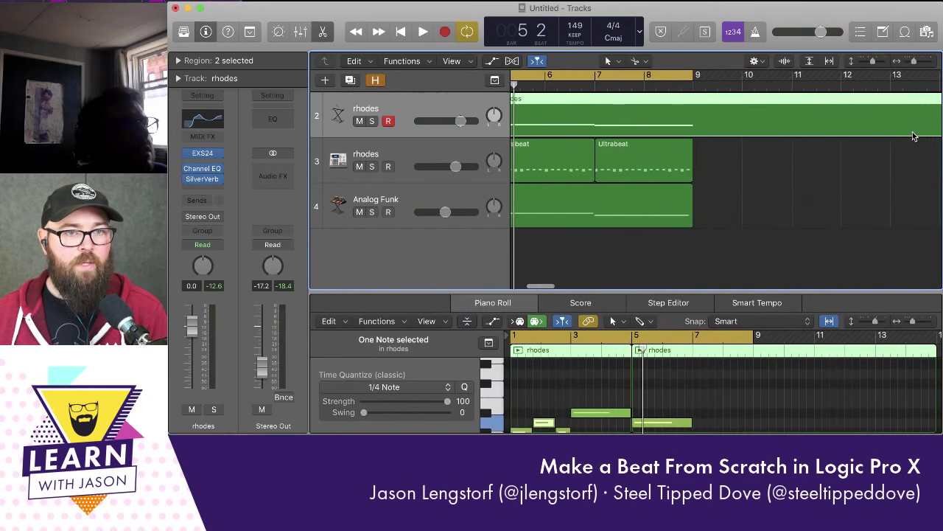
scroll(854, 157, right, 5)
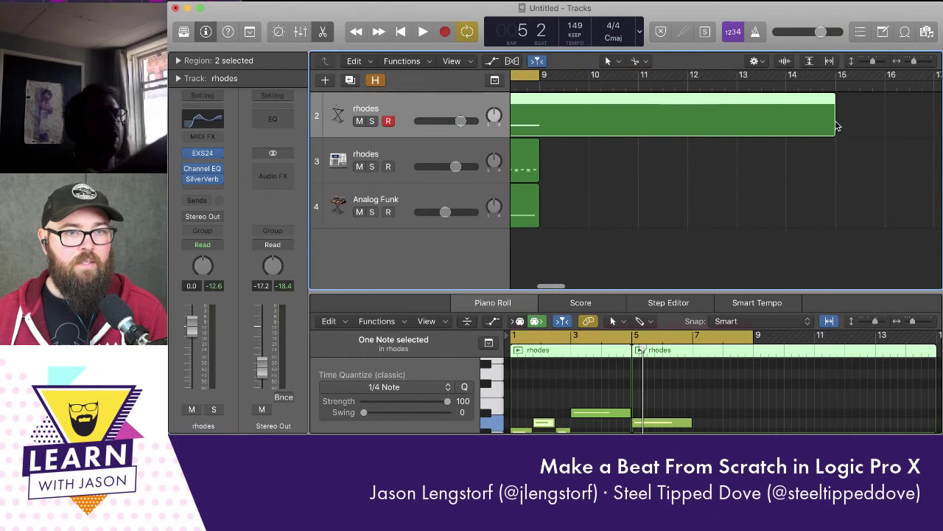
drag(832, 135, 642, 135)
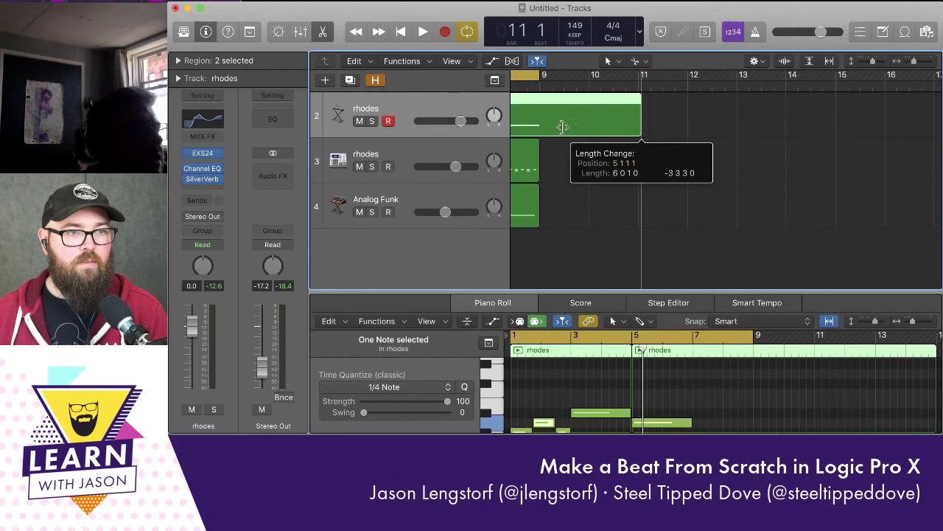
scroll(587, 153, left, 3)
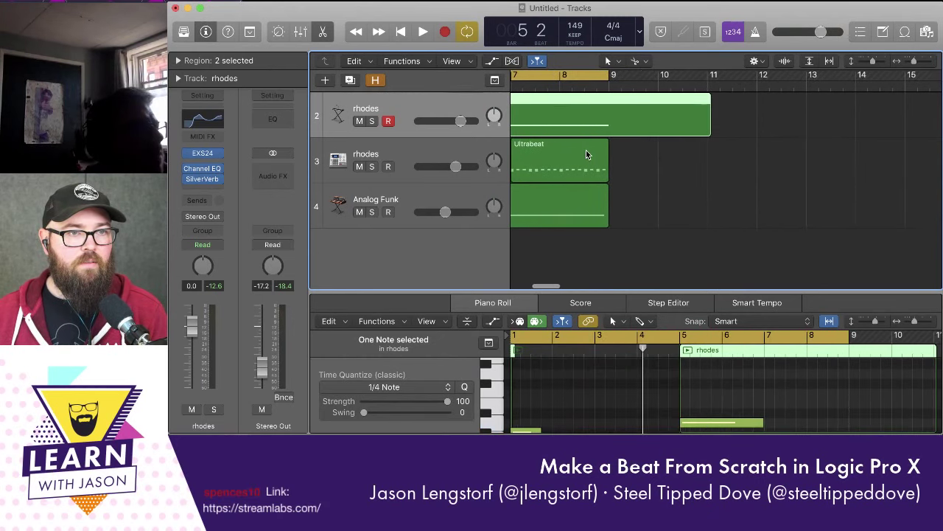
click(706, 118)
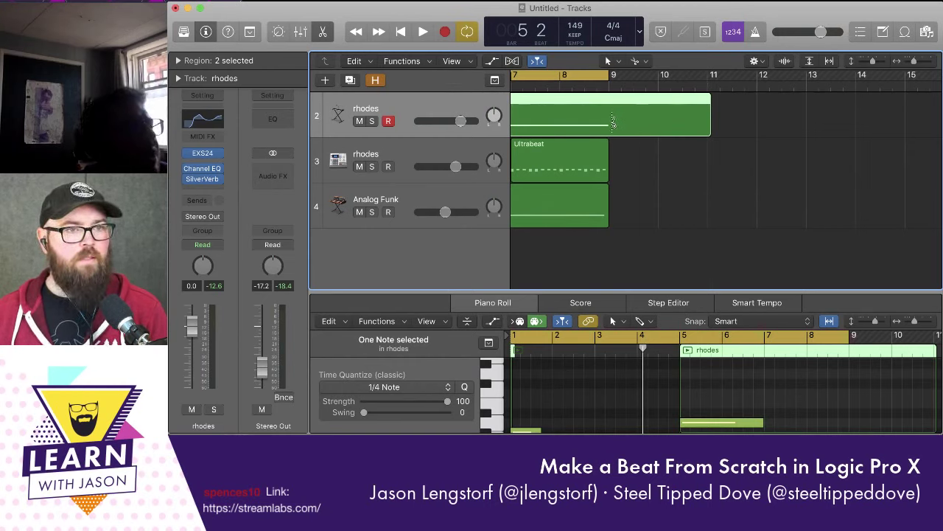
click(610, 122)
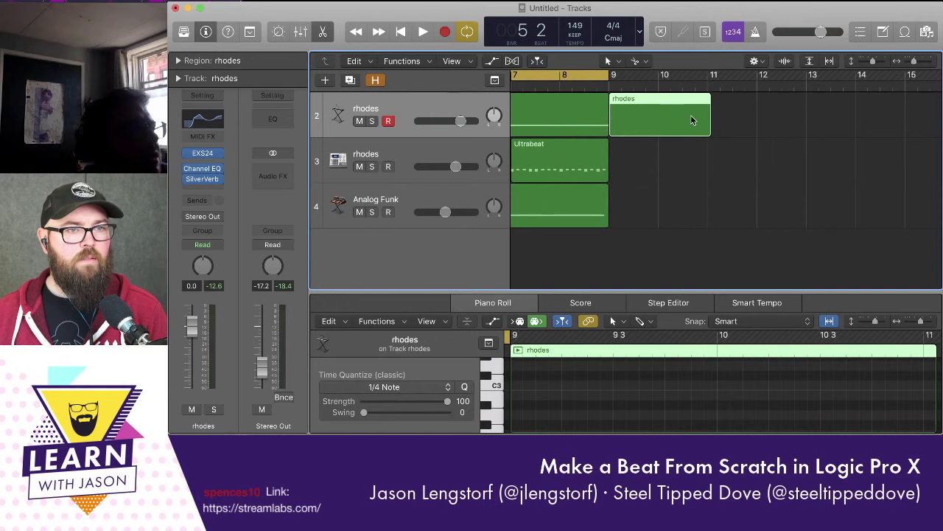
key(Delete)
Loop the short bar-1 rhodes region up to bar 5 and play from bar 1
click(598, 116)
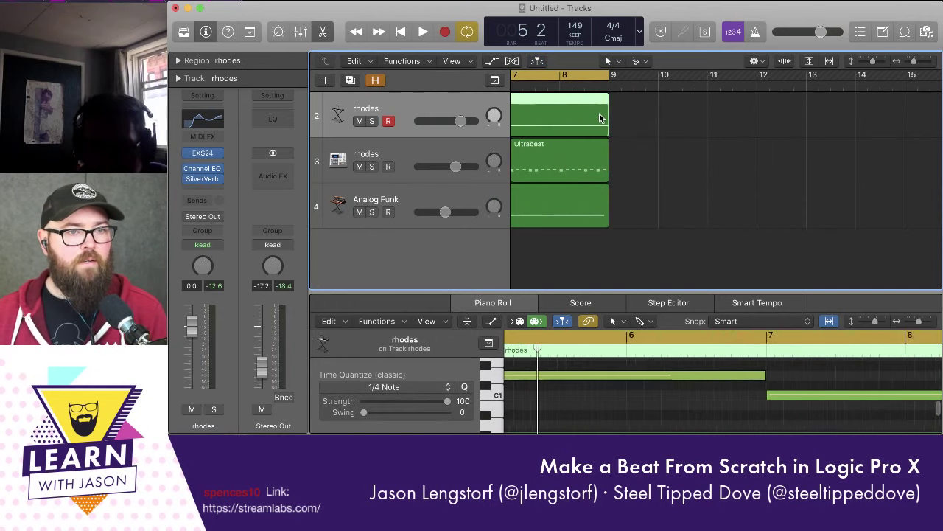
scroll(768, 383, right, 10)
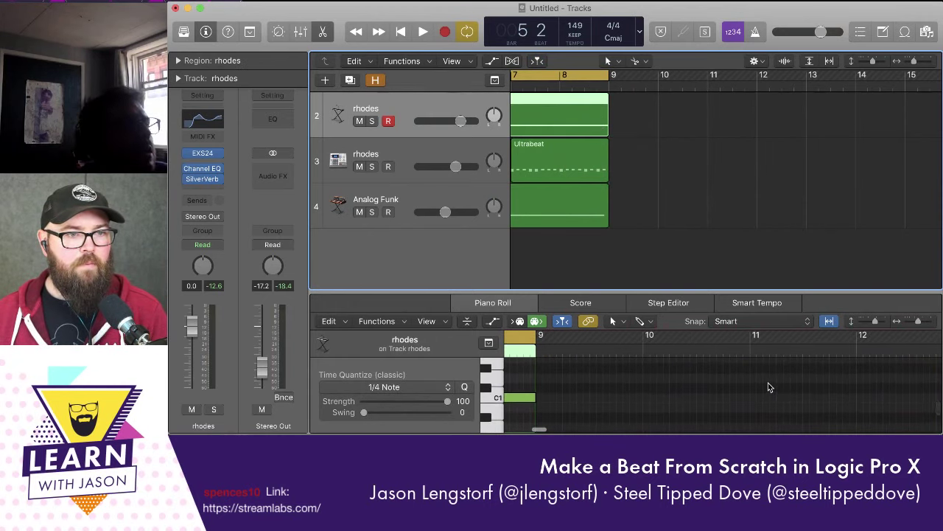
scroll(768, 382, left, 10)
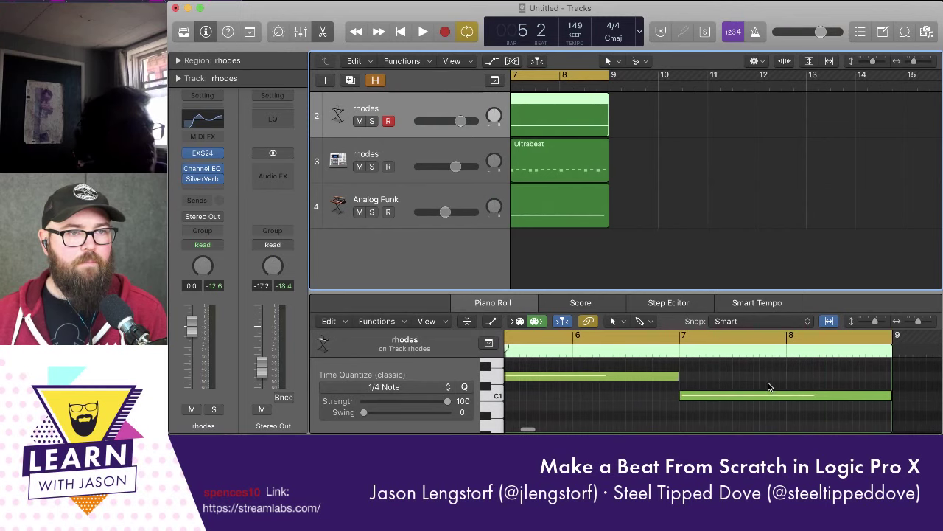
scroll(722, 212, left, 2)
scroll(722, 212, left, 10)
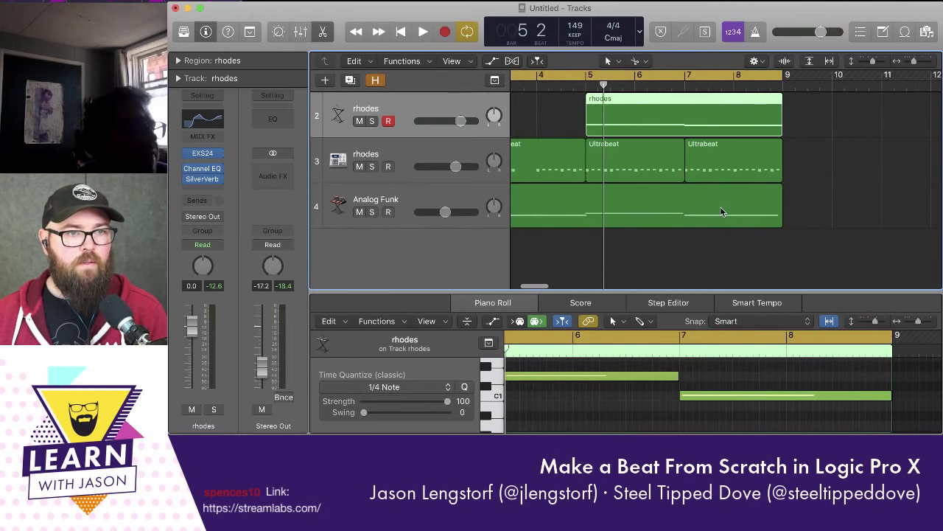
click(690, 253)
key(z)
scroll(597, 157, left, 3)
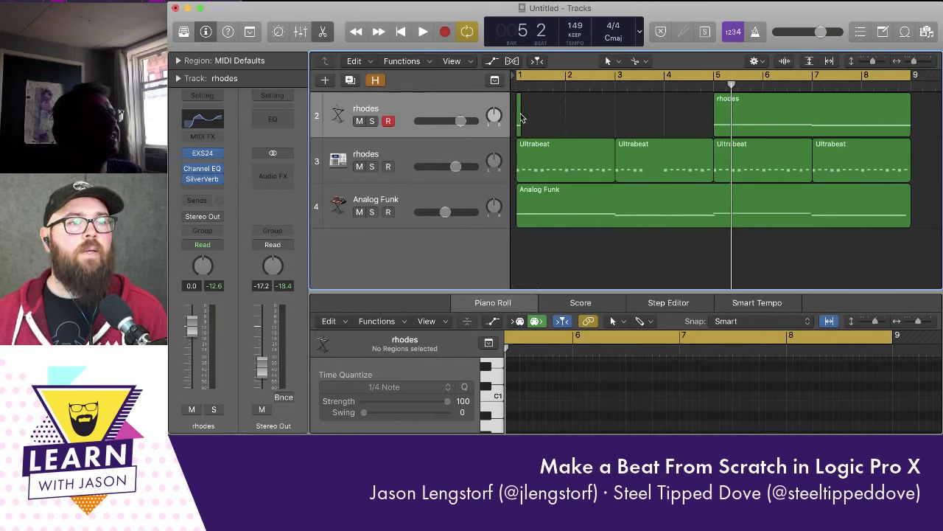
drag(521, 116, 713, 104)
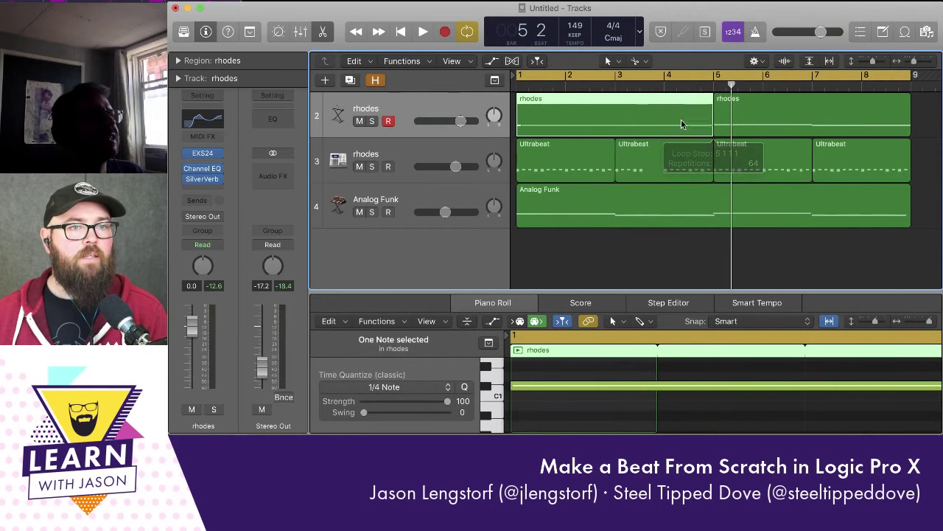
key(space)
key(space)
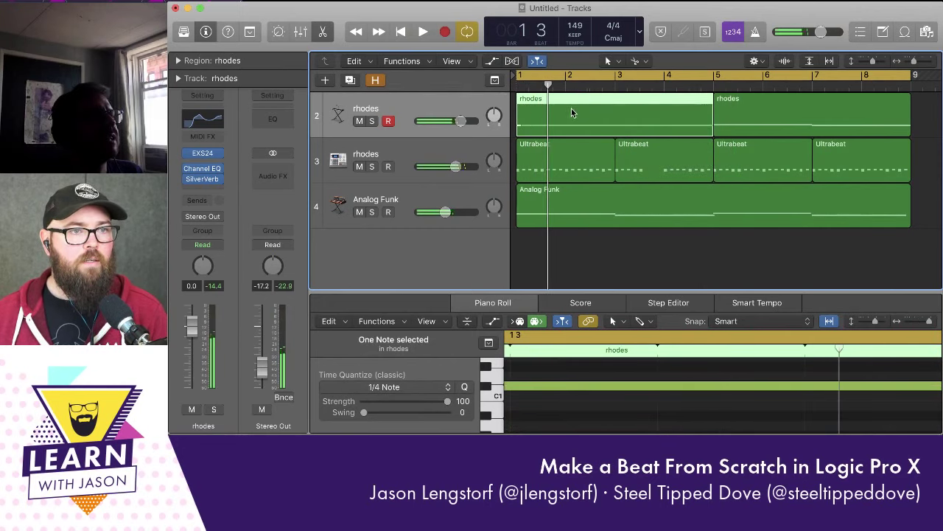
key(l)
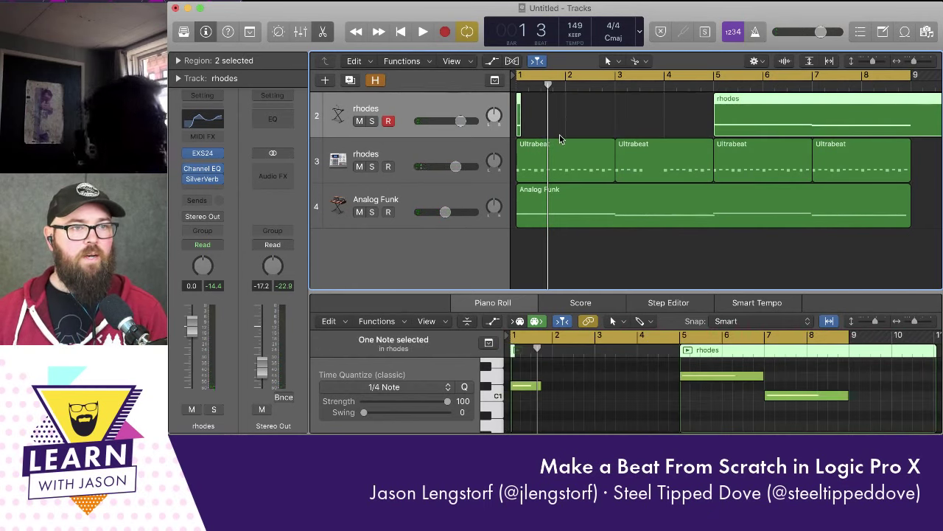
key(super+z)
Trim the bar-5 rhodes region to end at bar 9 and play the arrangement back
click(779, 269)
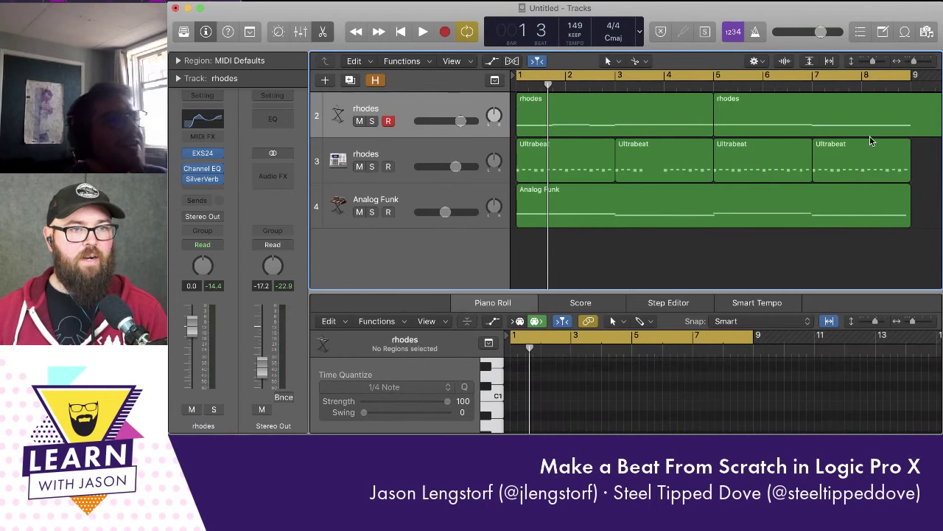
click(869, 115)
scroll(932, 125, right, 3)
scroll(933, 125, right, 7)
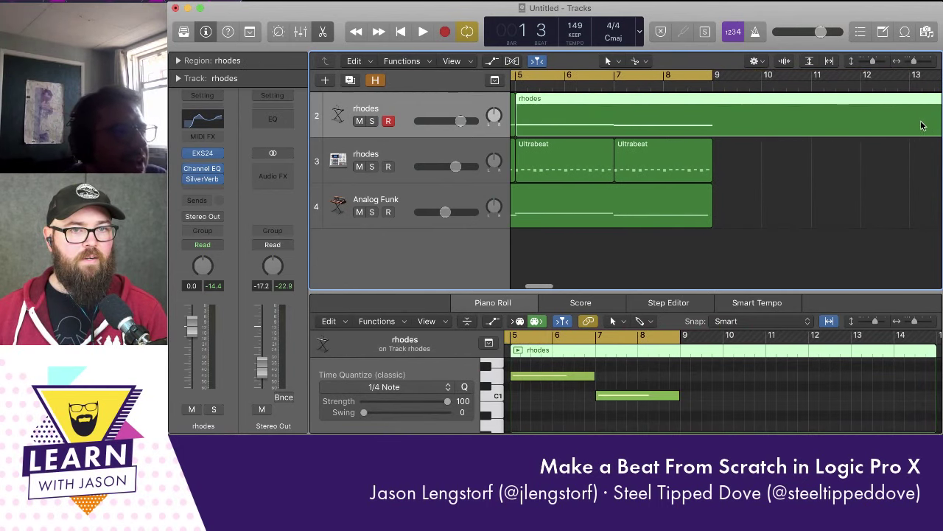
drag(909, 123, 638, 136)
key(space)
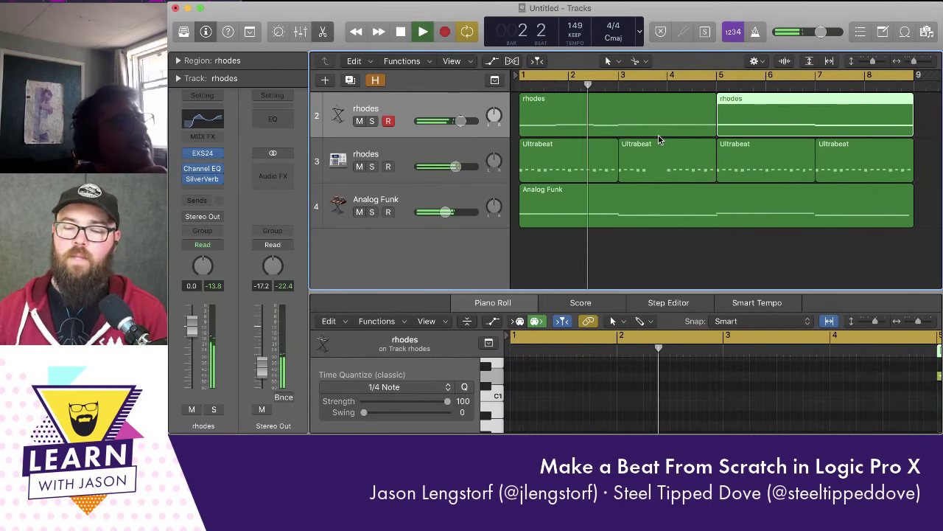
key(space)
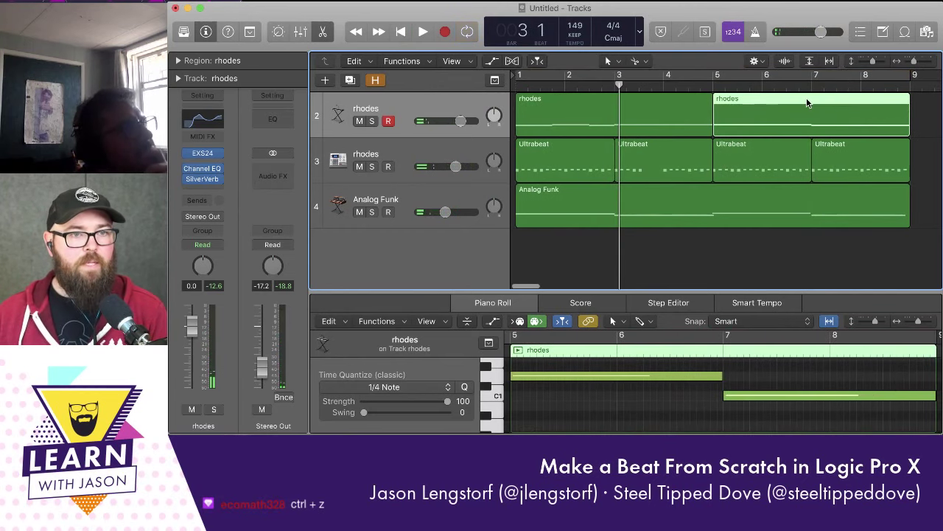
Copy all seven regions from bars 1–9 so the copies start at bar 9
drag(894, 263, 582, 99)
scroll(664, 158, right, 10)
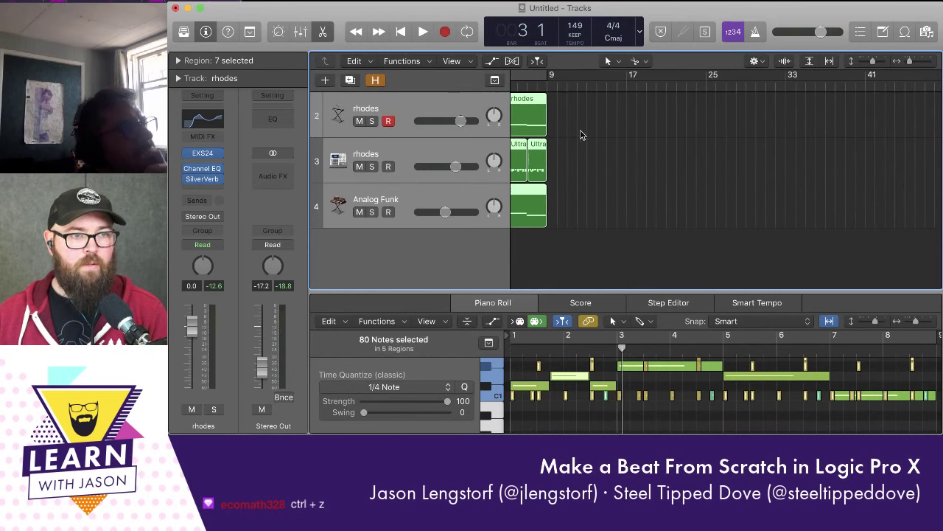
scroll(583, 133, left, 5)
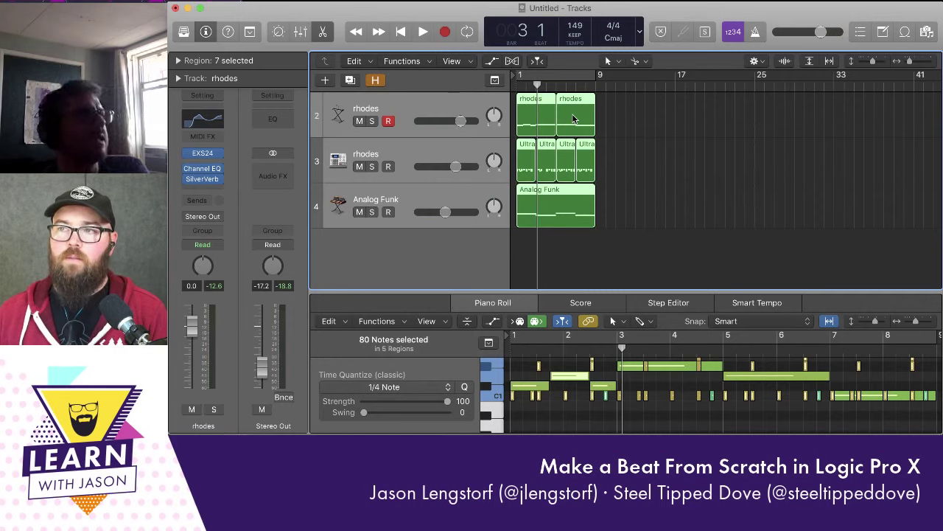
drag(574, 118, 651, 117)
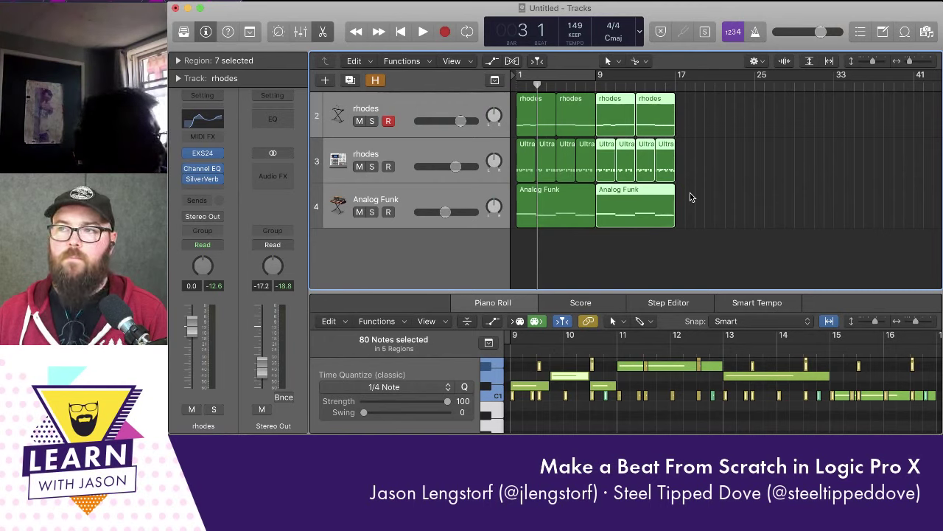
Delete the first Analog Funk region from bars 1–8
click(571, 243)
click(552, 208)
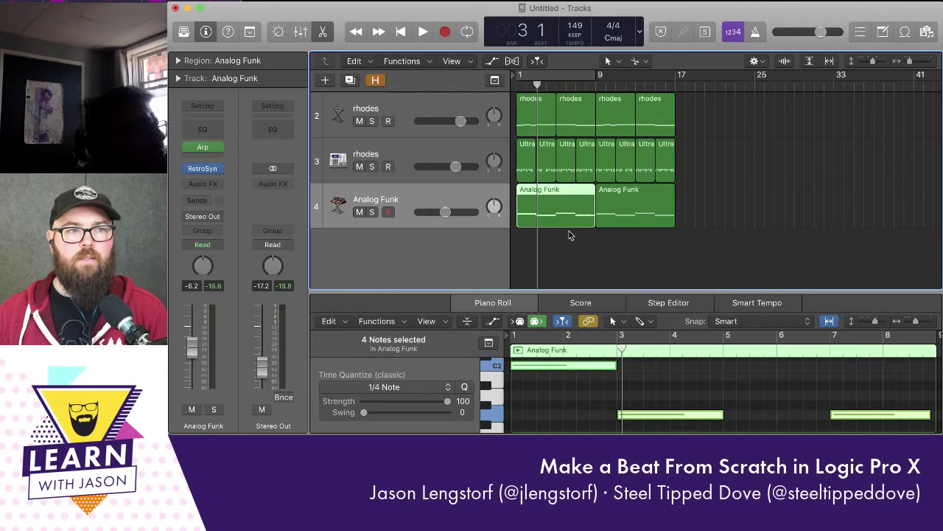
key(Delete)
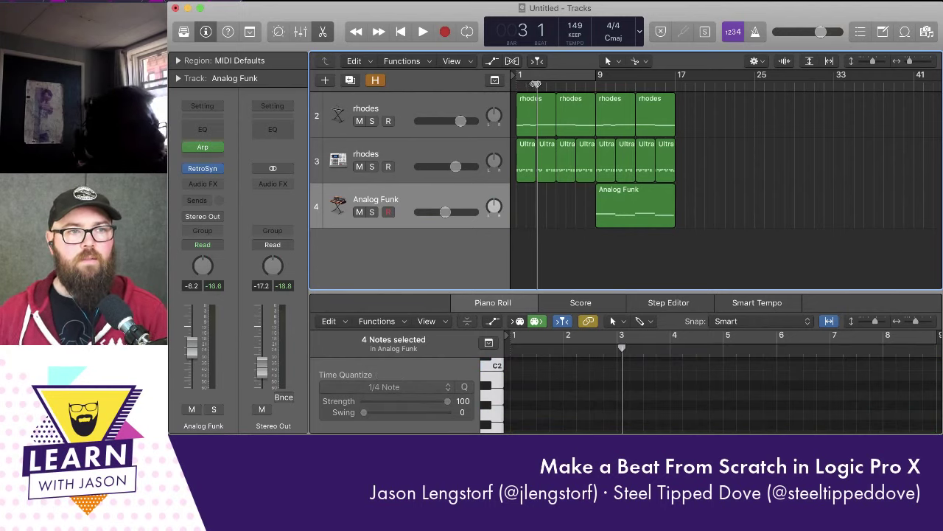
In the first rhodes region, delete the notes near bars 2 and 3 and extend the C#1 note to bar 3
key(Return)
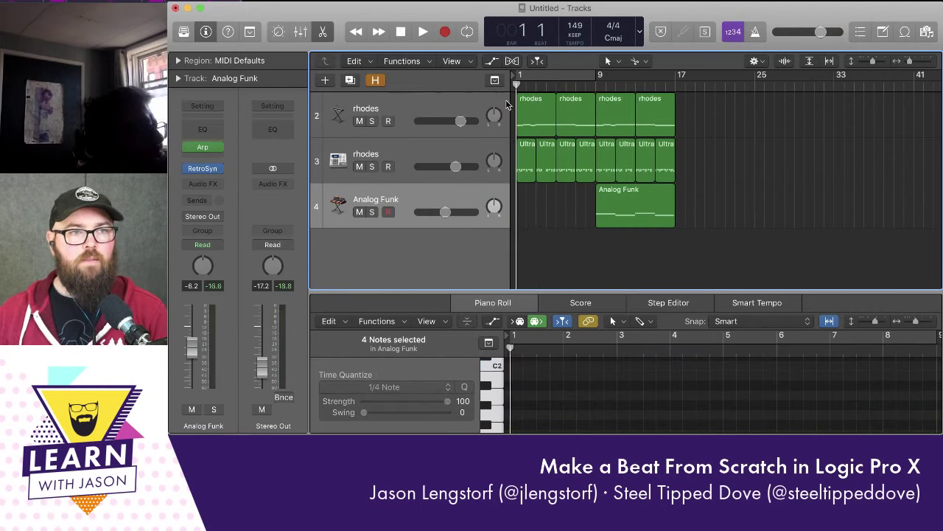
key(space)
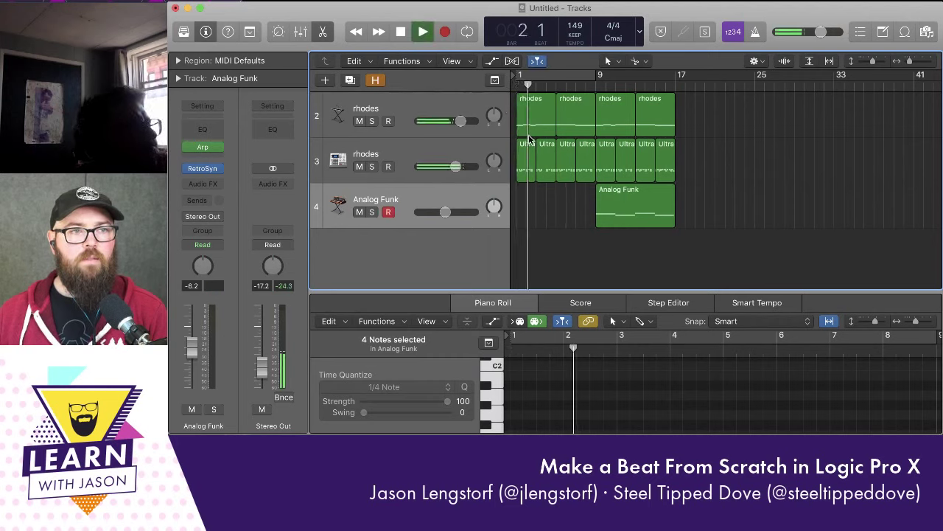
key(space)
click(538, 123)
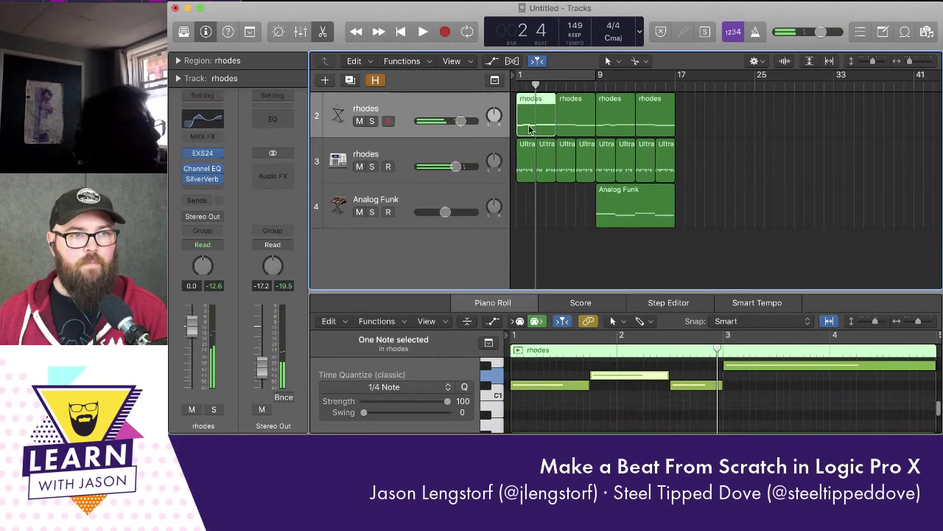
click(617, 378)
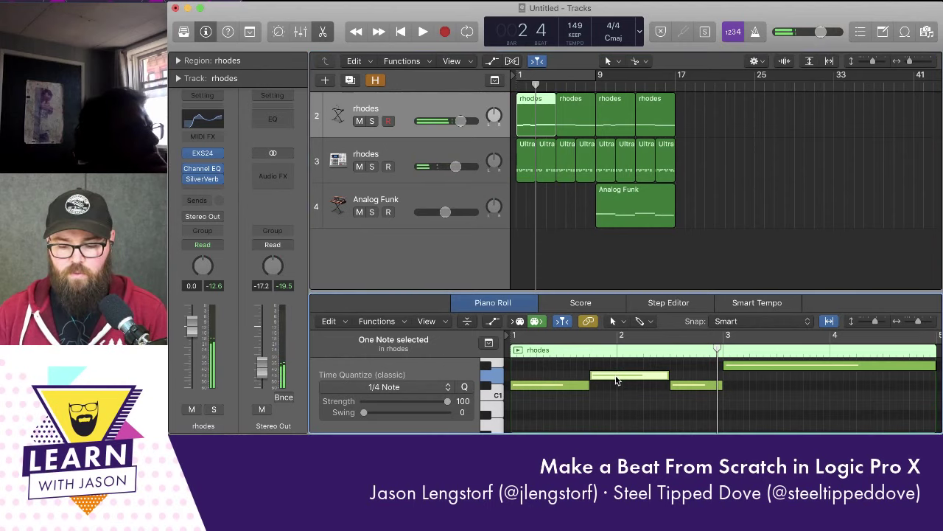
key(Delete)
click(689, 386)
key(Delete)
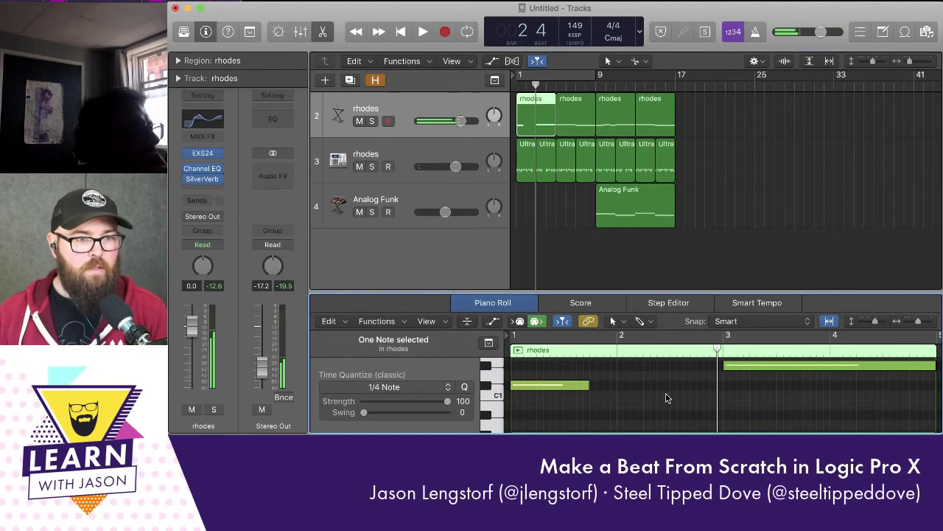
drag(587, 385, 721, 383)
Play the song from bar 1 and select the first drum regions
click(402, 32)
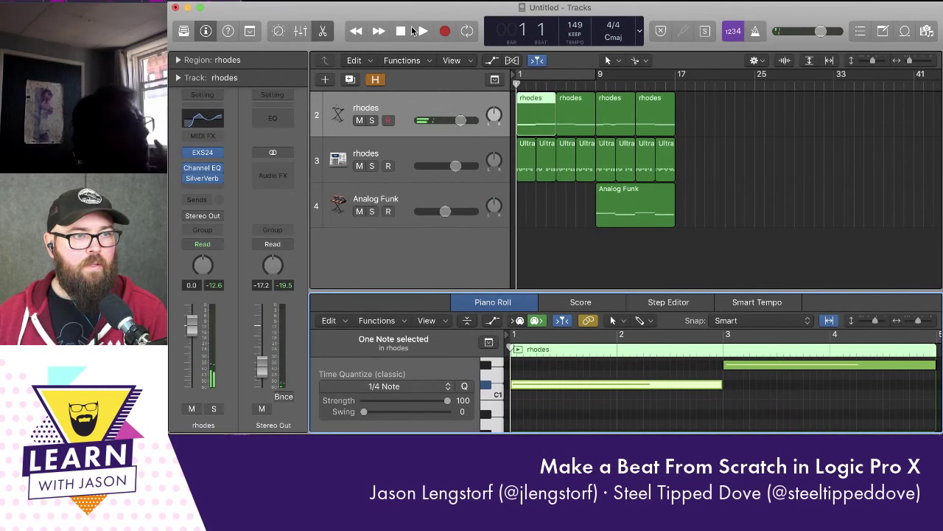
click(423, 31)
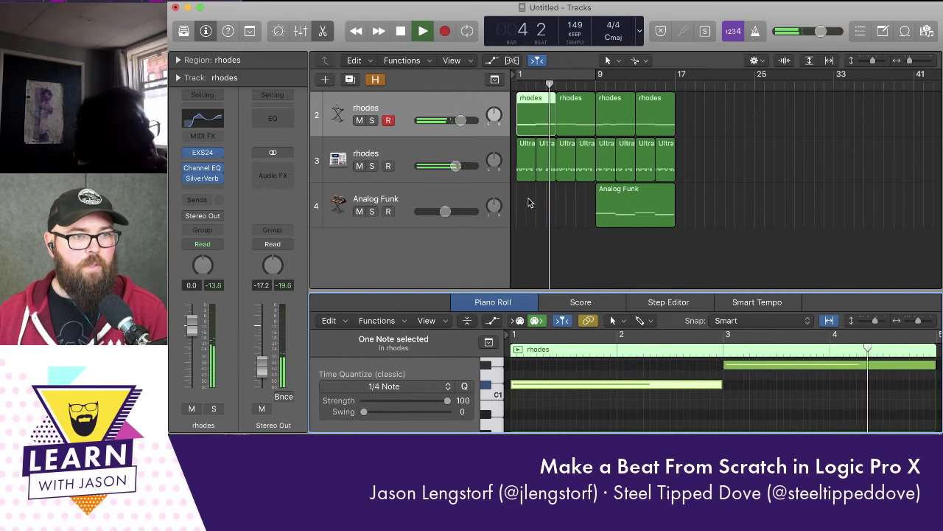
drag(526, 196, 591, 174)
key(space)
Delete all Close Hat notes from the four selected Ultrabeat regions
key(super+Left)
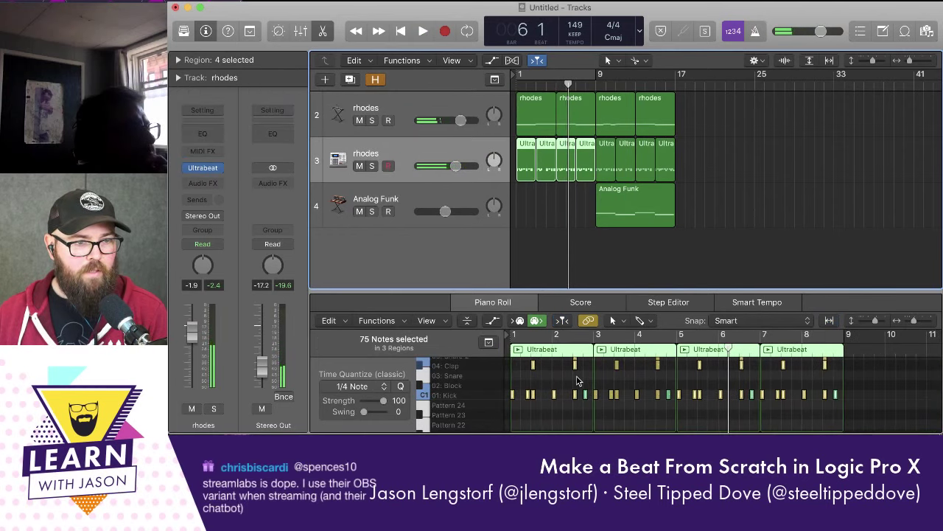
scroll(474, 377, up, 4)
scroll(813, 366, up, 1)
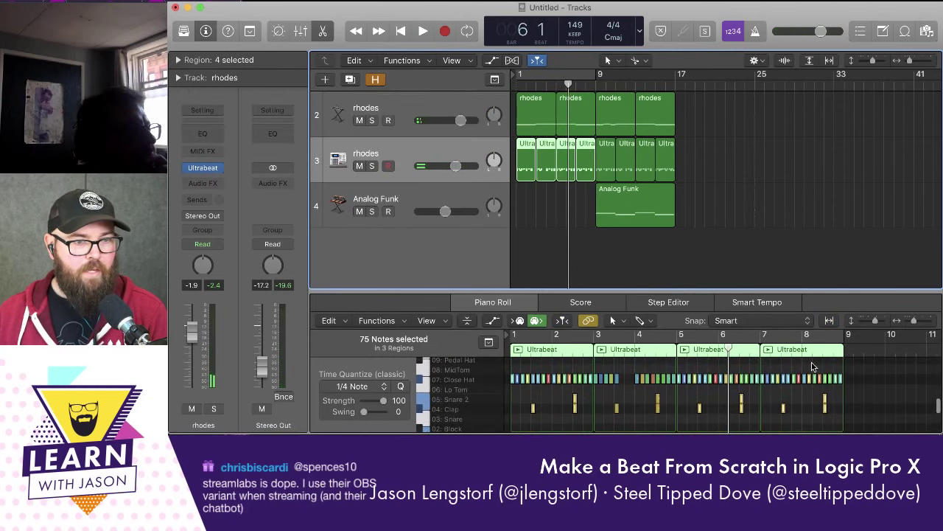
drag(869, 377, 514, 386)
key(Delete)
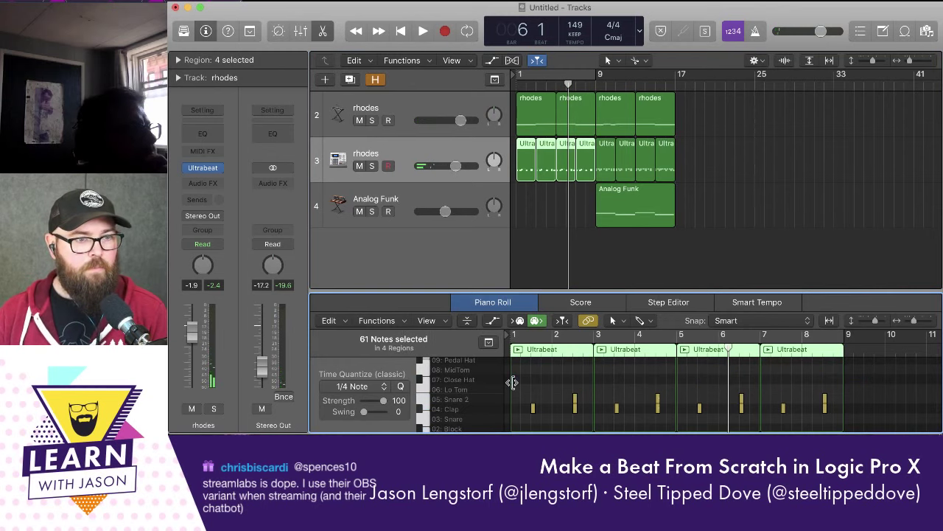
Move the playhead to bar 1 and play the beat
click(527, 246)
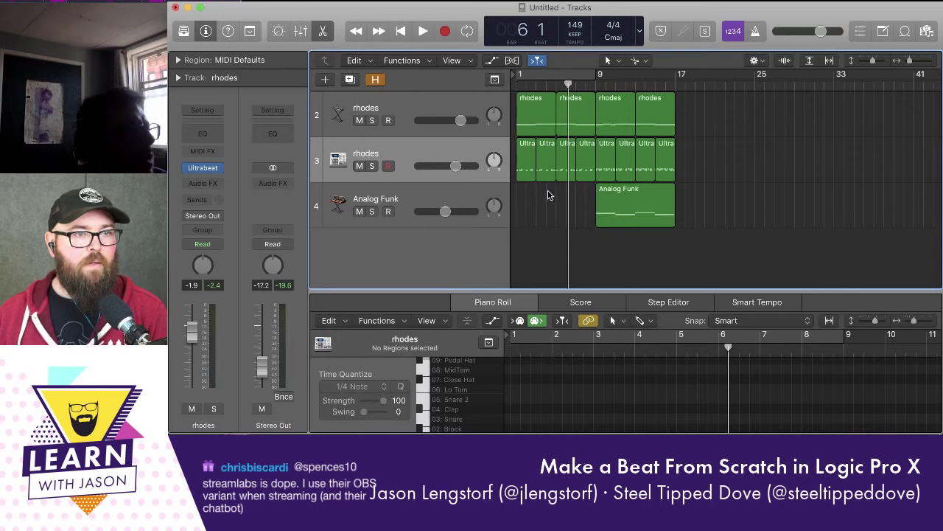
drag(566, 86, 515, 84)
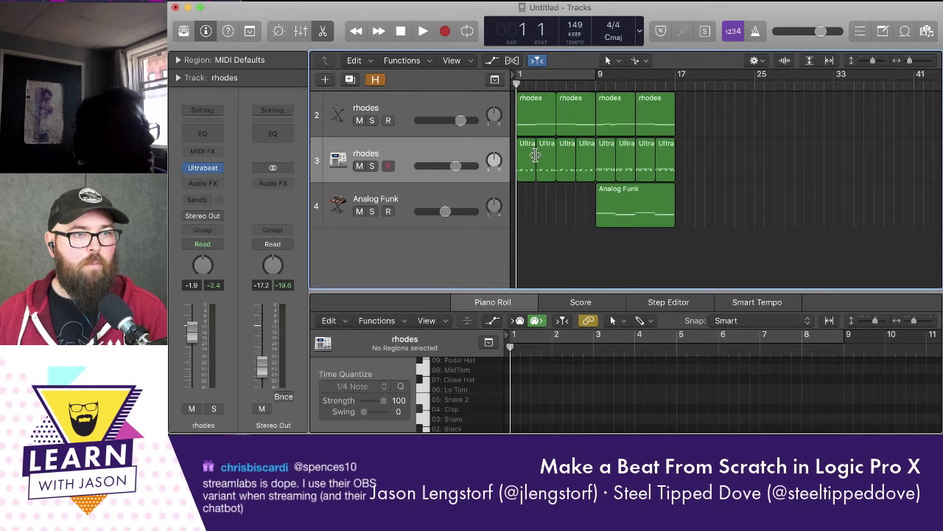
key(space)
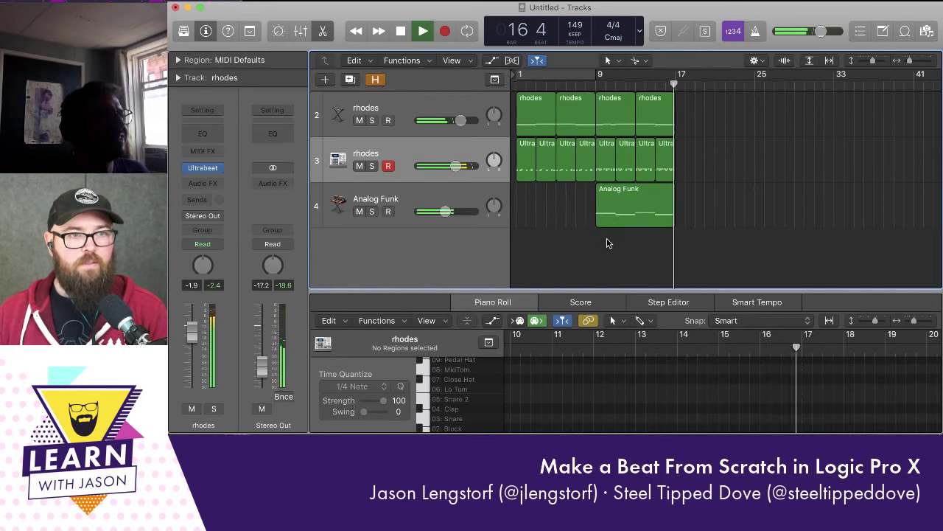
key(space)
Select the bar 9–17 regions for repeating, then open the drum track's Ultrabeat instrument
drag(659, 253, 707, 124)
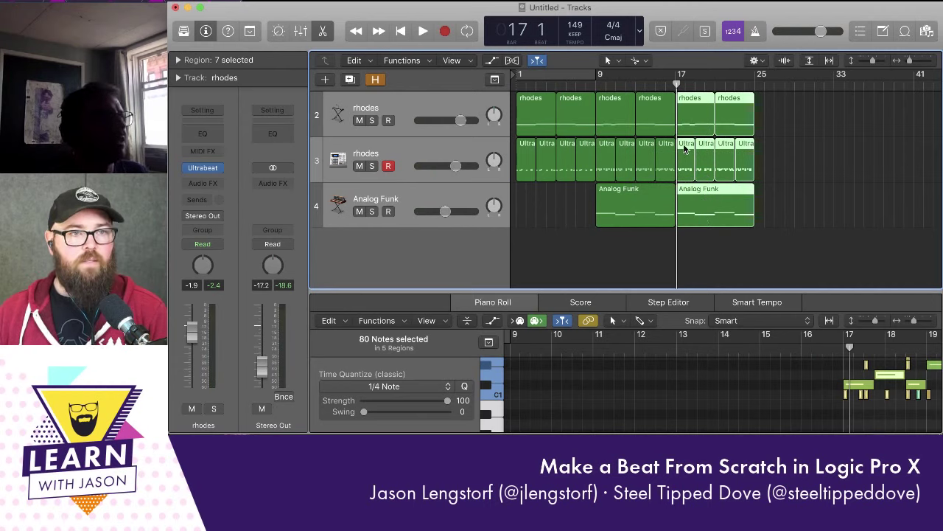
scroll(711, 383, up, 5)
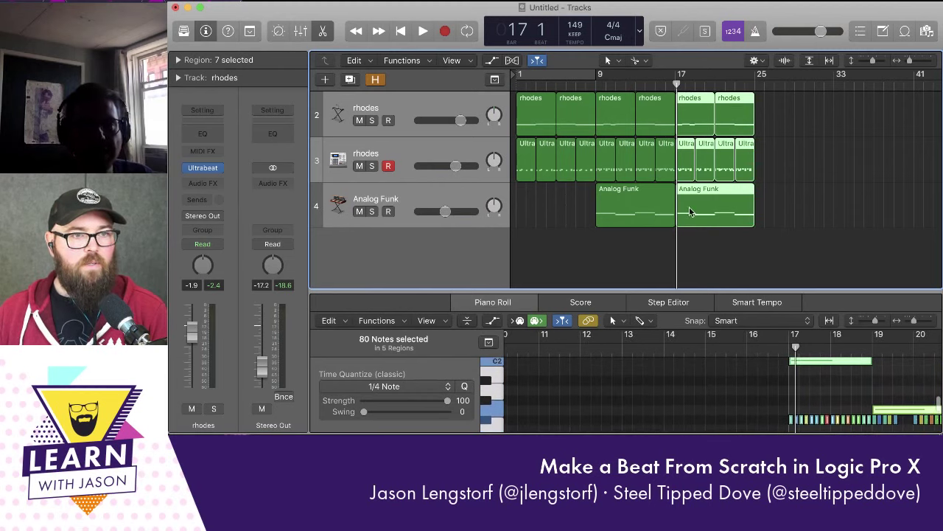
click(414, 156)
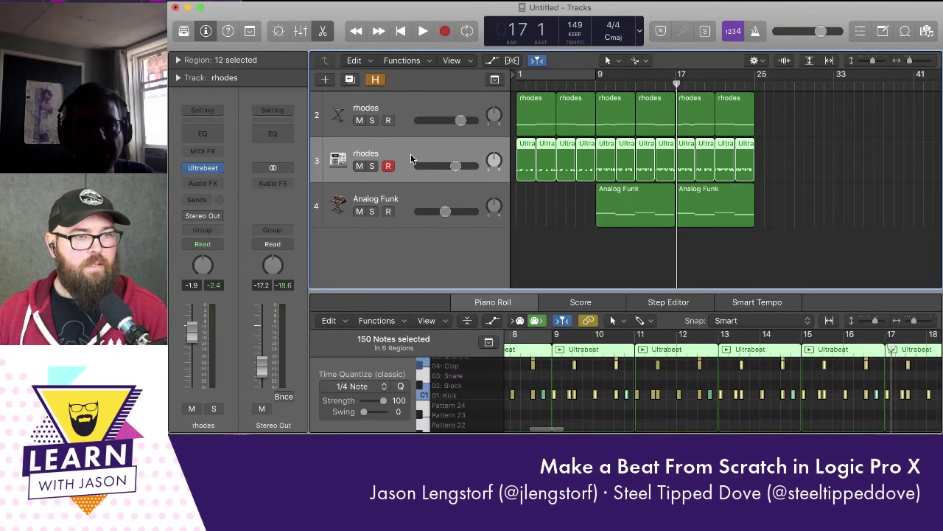
click(203, 169)
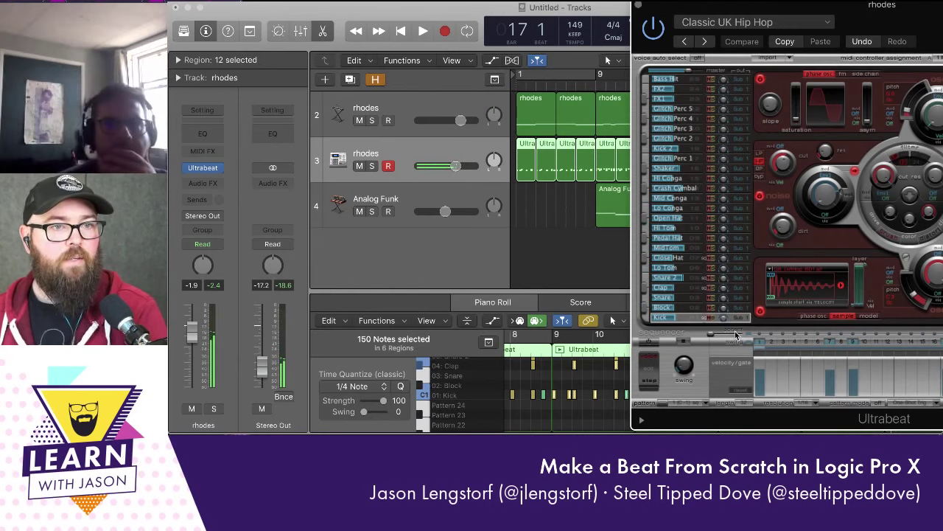
Choose the Crash Cymbal sound in Ultrabeat and select the drum region at bar 17
click(691, 193)
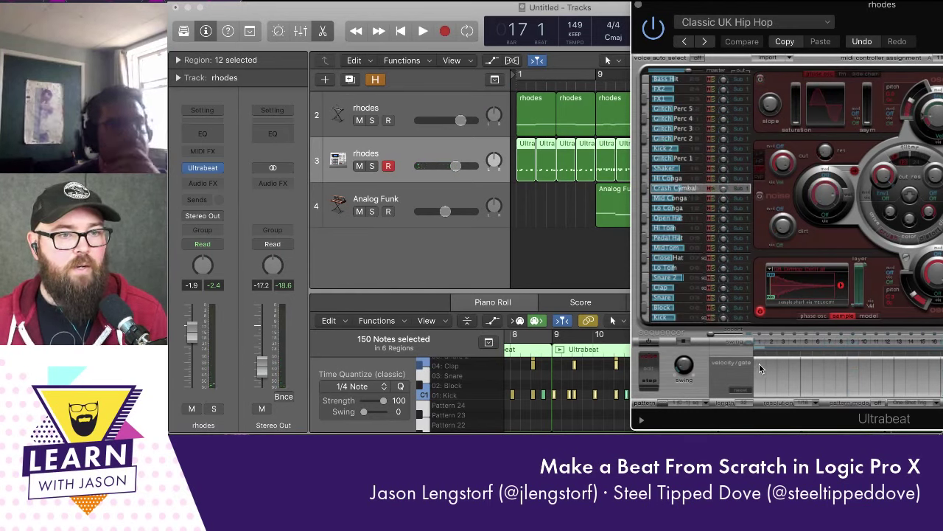
scroll(577, 399, up, 4)
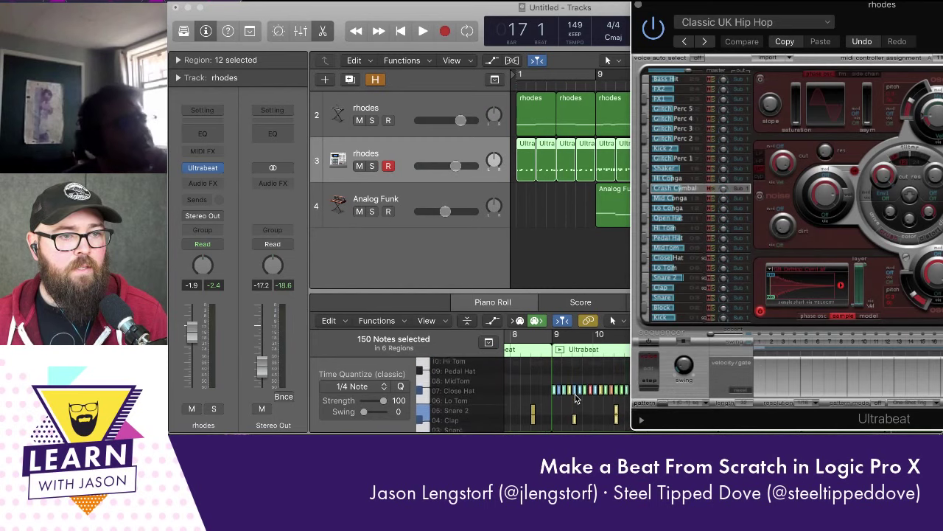
scroll(577, 399, up, 2)
click(593, 165)
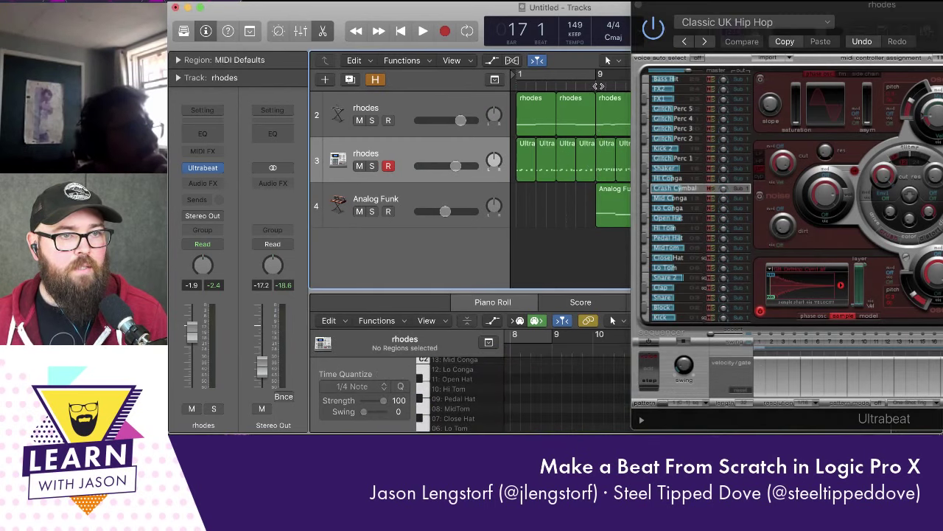
click(604, 164)
scroll(560, 390, up, 5)
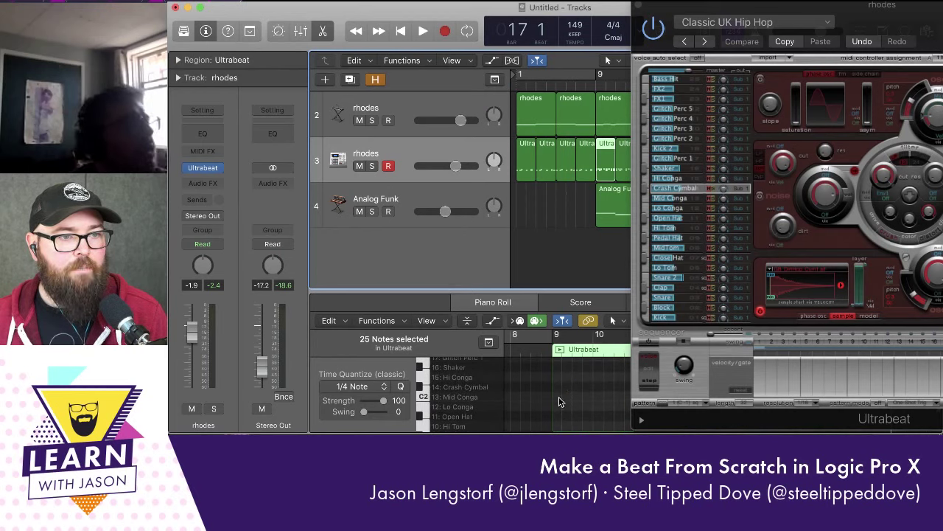
click(561, 392)
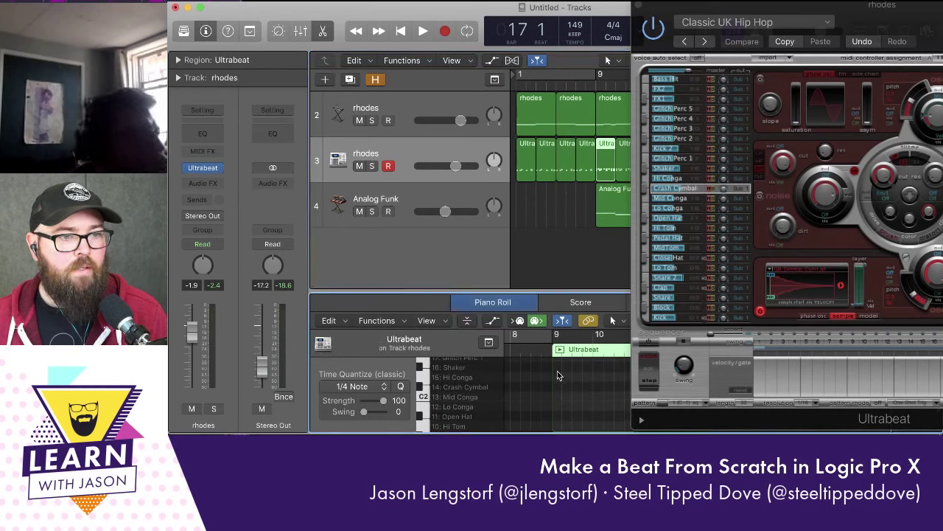
scroll(575, 226, right, 6)
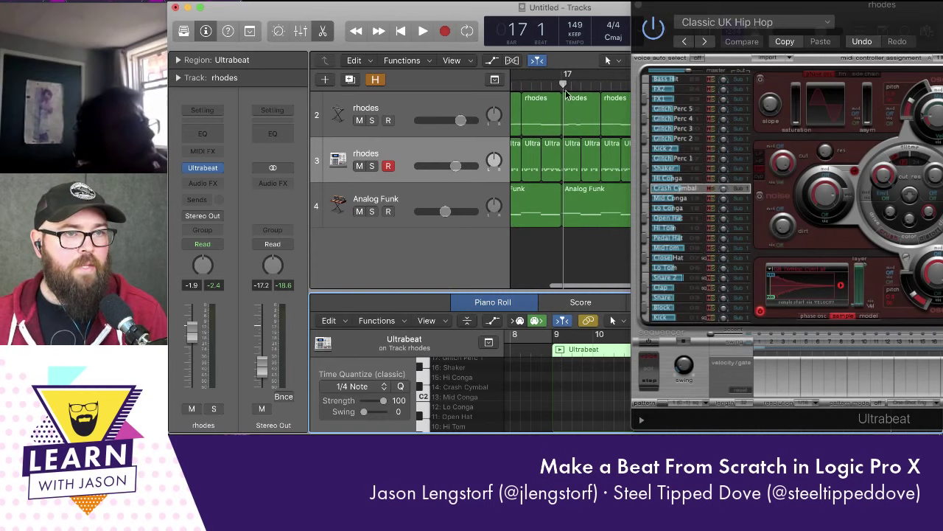
click(570, 163)
scroll(568, 379, right, 8)
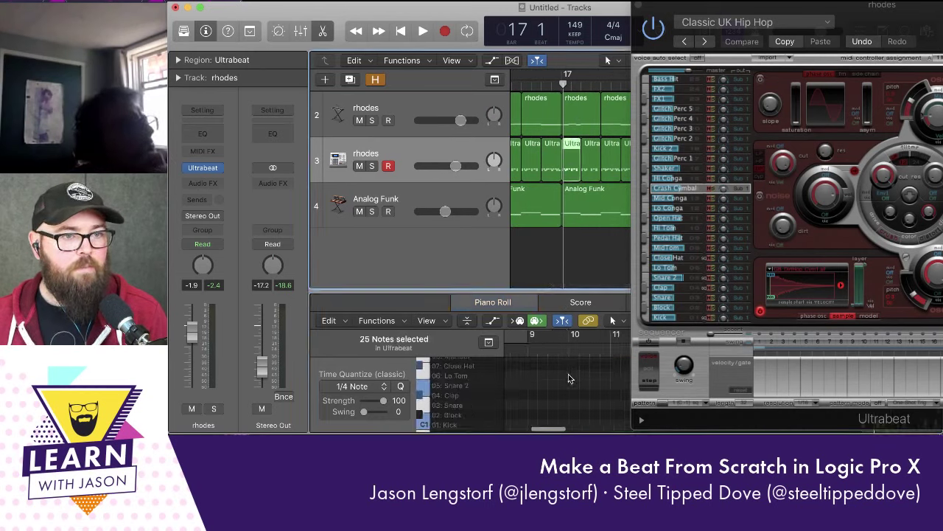
scroll(568, 379, up, 5)
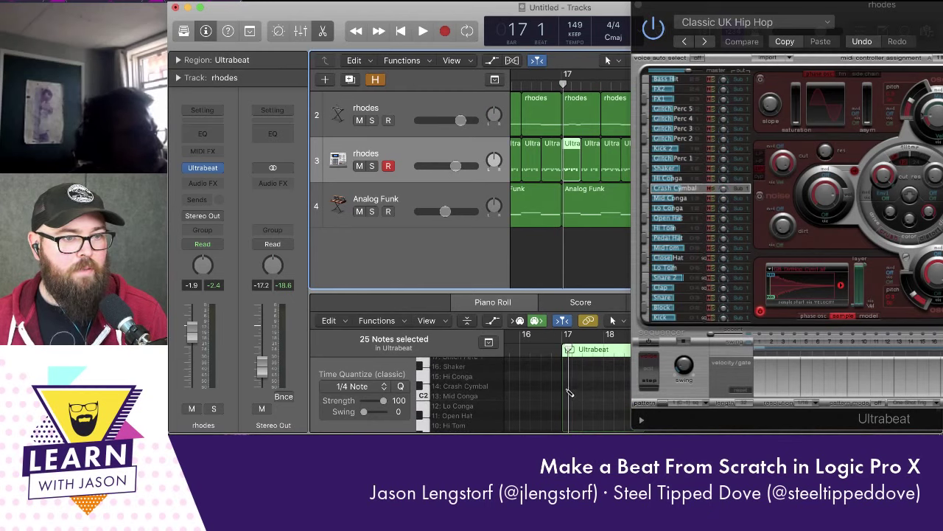
Add a Crash Cymbal note aligned to the start of bar 17
click(564, 386)
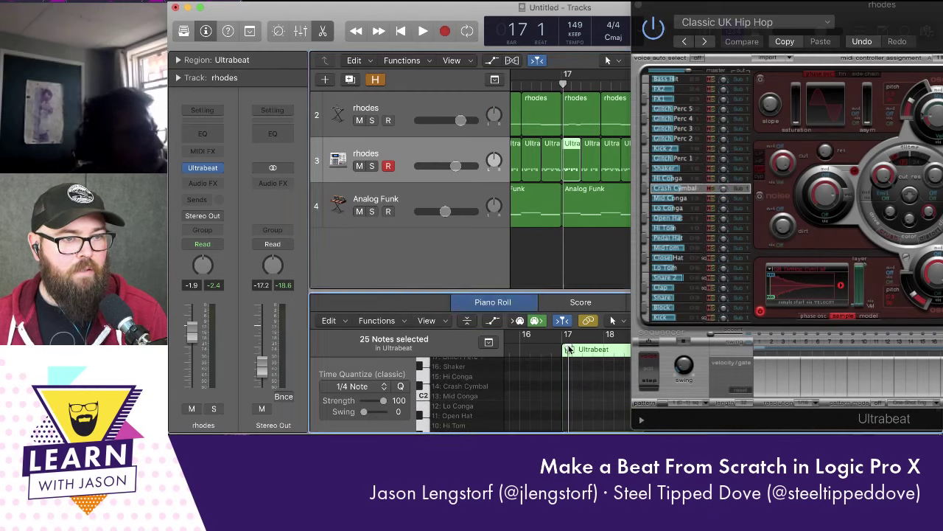
click(568, 350)
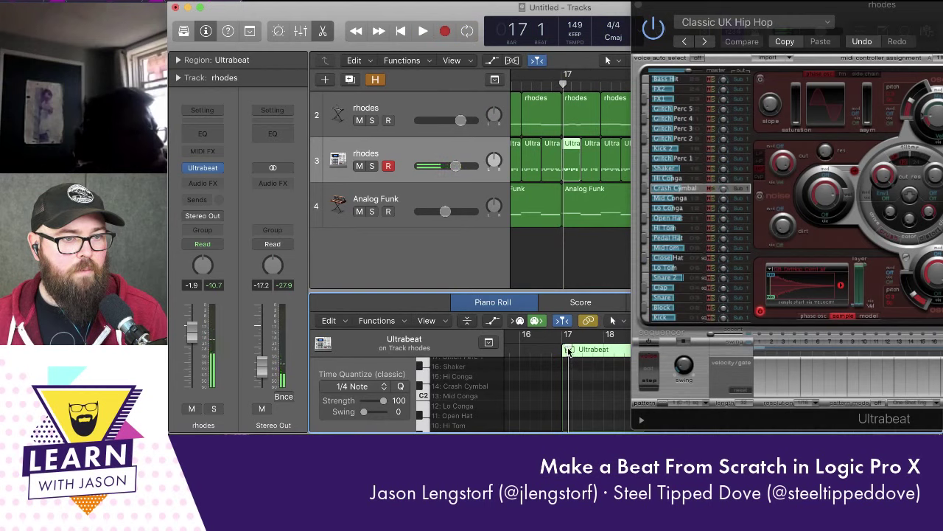
click(550, 351)
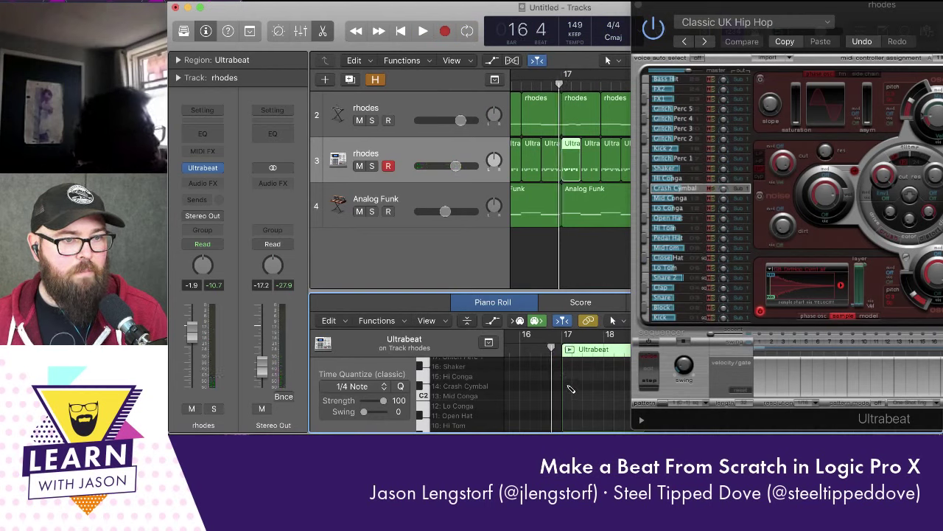
click(569, 387)
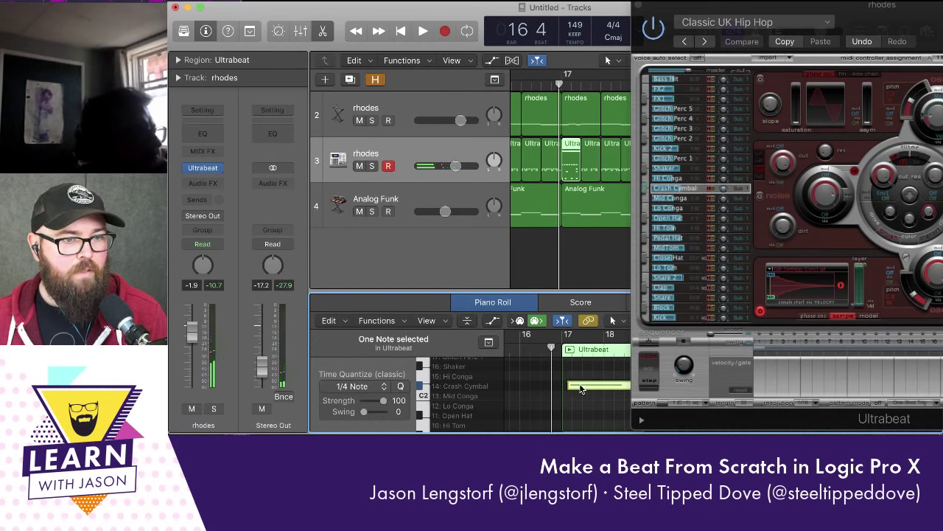
drag(581, 389, 575, 388)
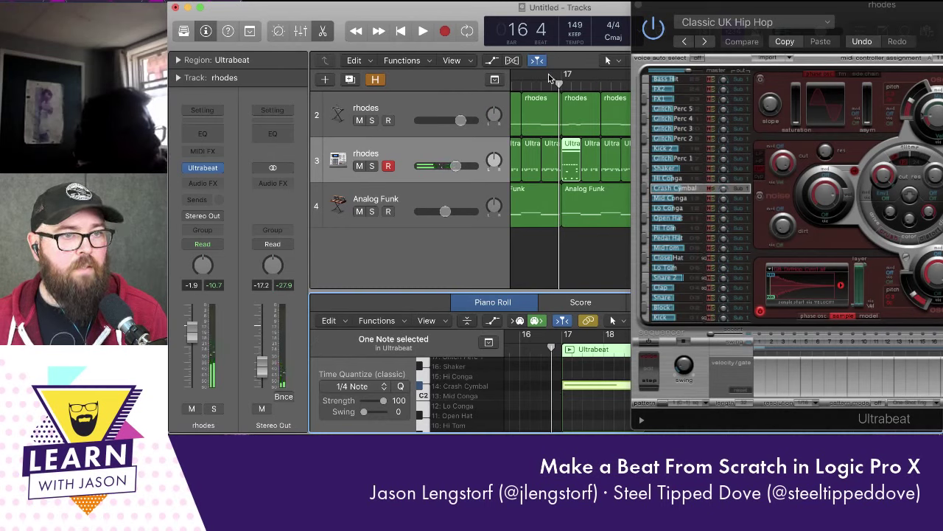
Play the beat from bar 13 to hear the crash, then nudge the Ultrabeat window down
click(605, 54)
key(space)
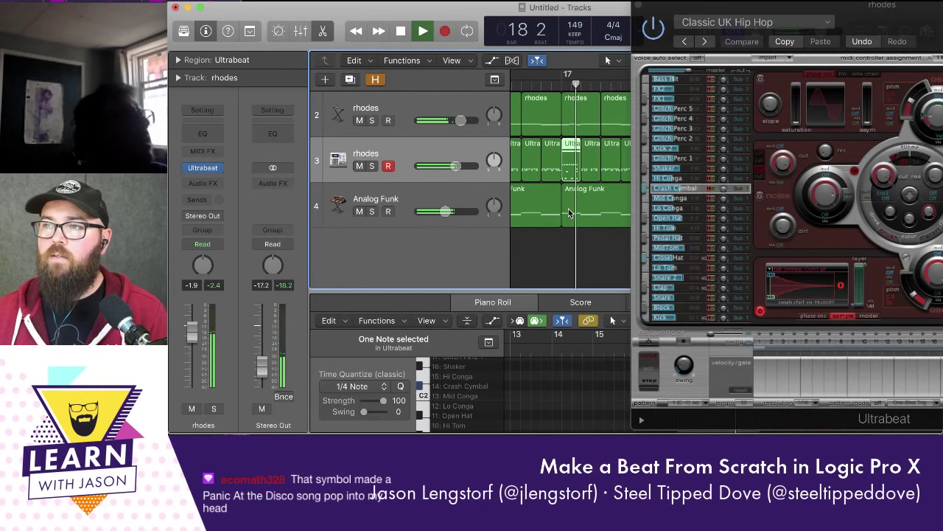
key(space)
scroll(571, 185, right, 1)
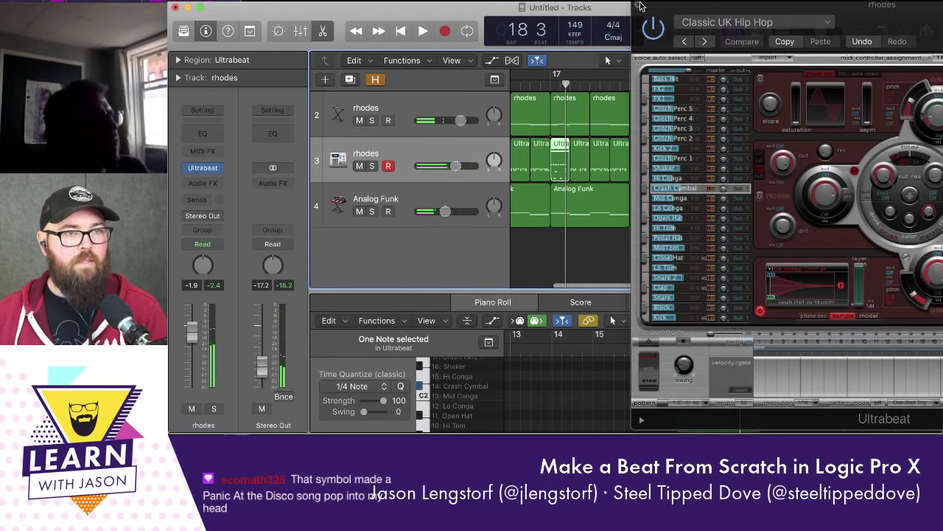
drag(656, 9, 656, 18)
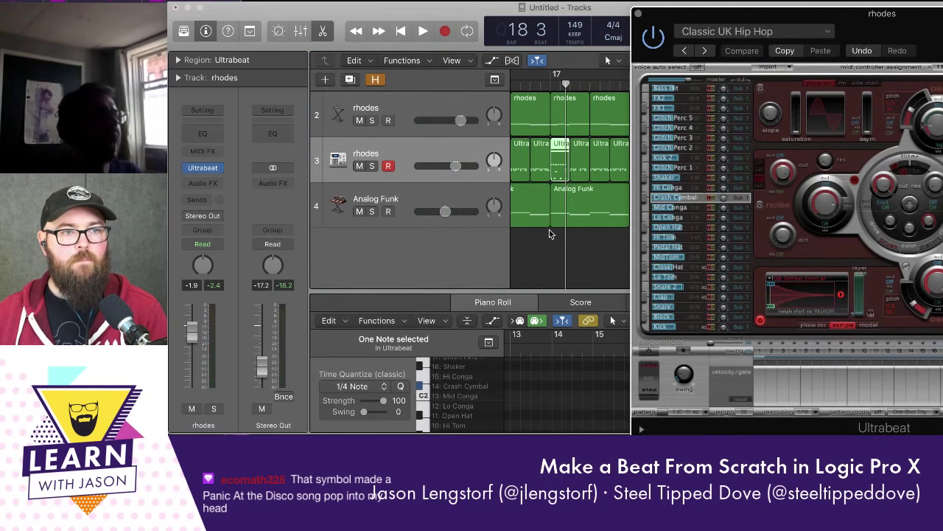
scroll(570, 264, right, 1)
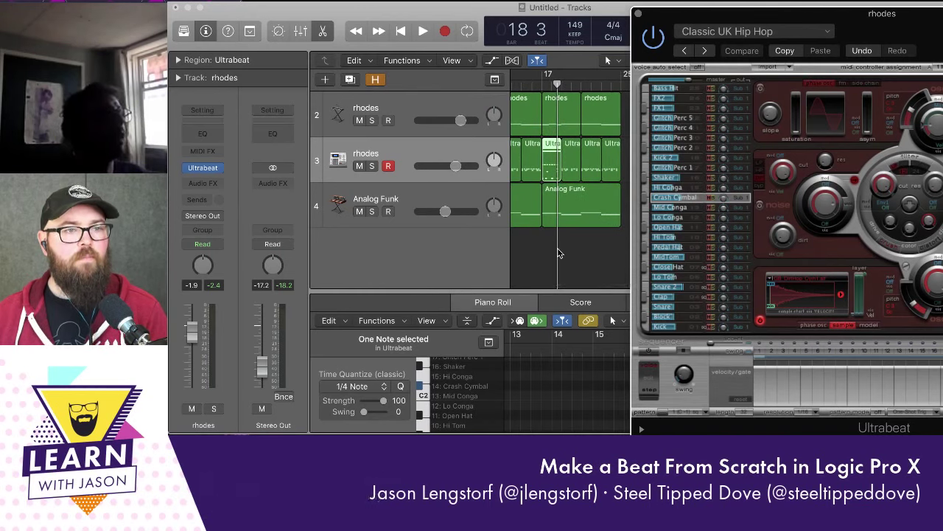
scroll(569, 185, down, 2)
scroll(569, 184, left, 1)
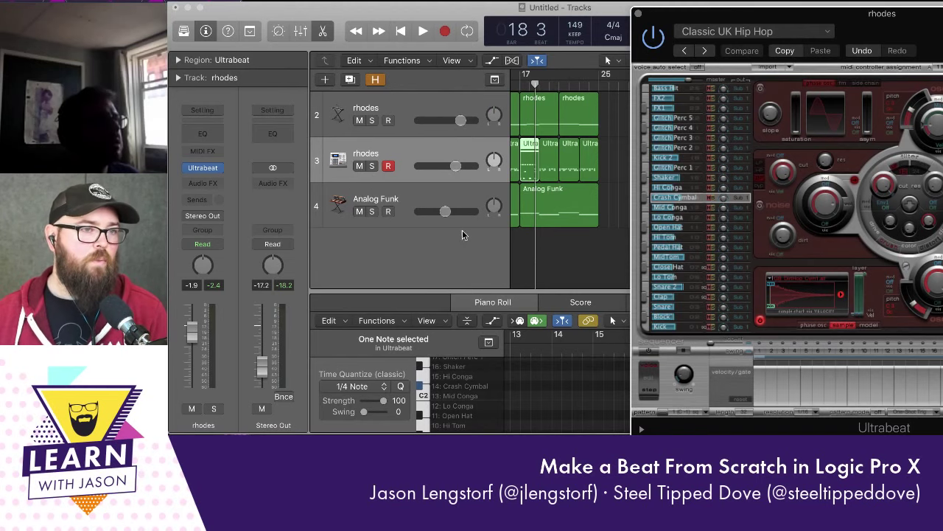
Select the Analog Funk track to display its Retro Synth window
click(409, 198)
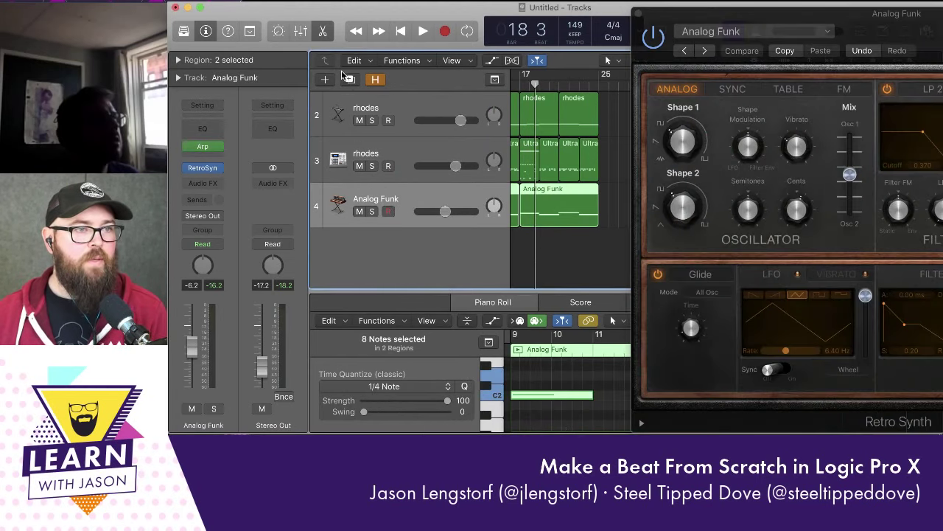
Create a new Software Instrument track, Inst 1, via the New Track dialog
click(326, 80)
click(442, 46)
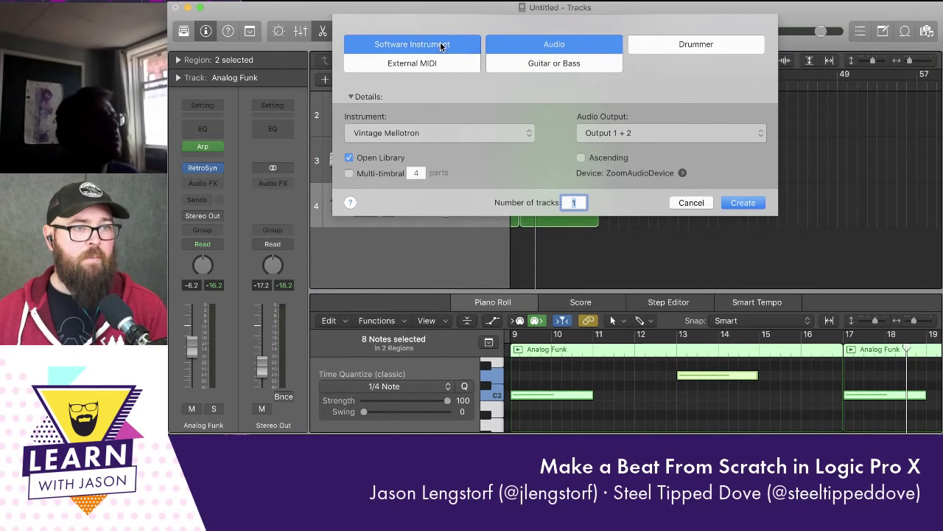
key(Return)
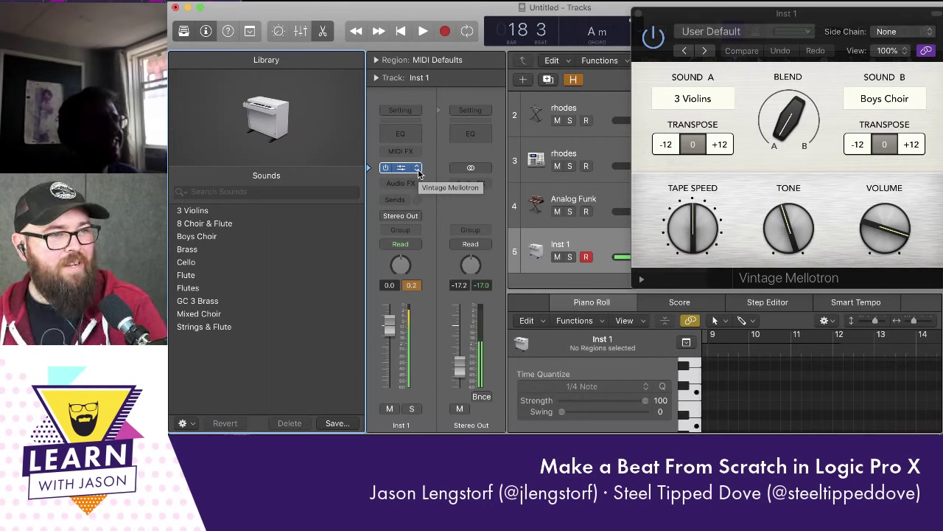
Load the 8 Choir & Flute sound and adjust its choir/flute blend
click(416, 169)
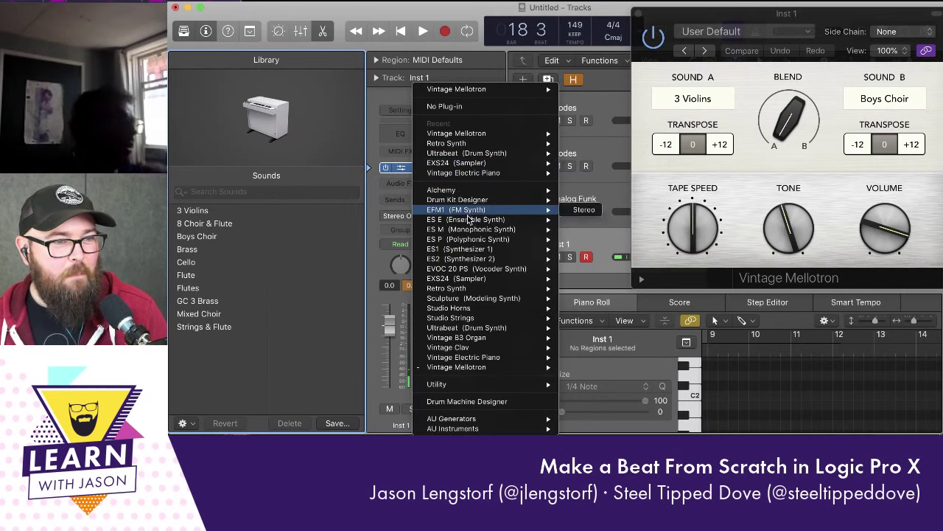
mouse_move(468, 254)
click(204, 223)
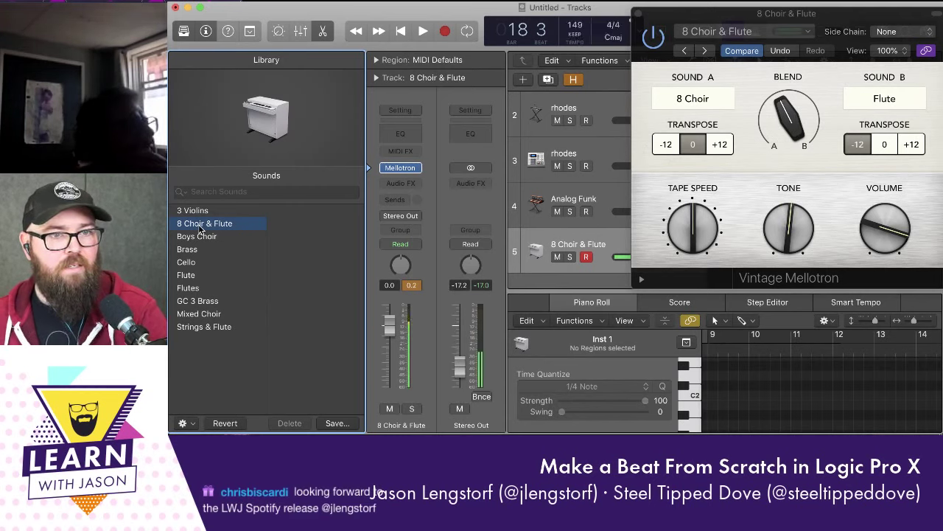
drag(784, 127, 779, 76)
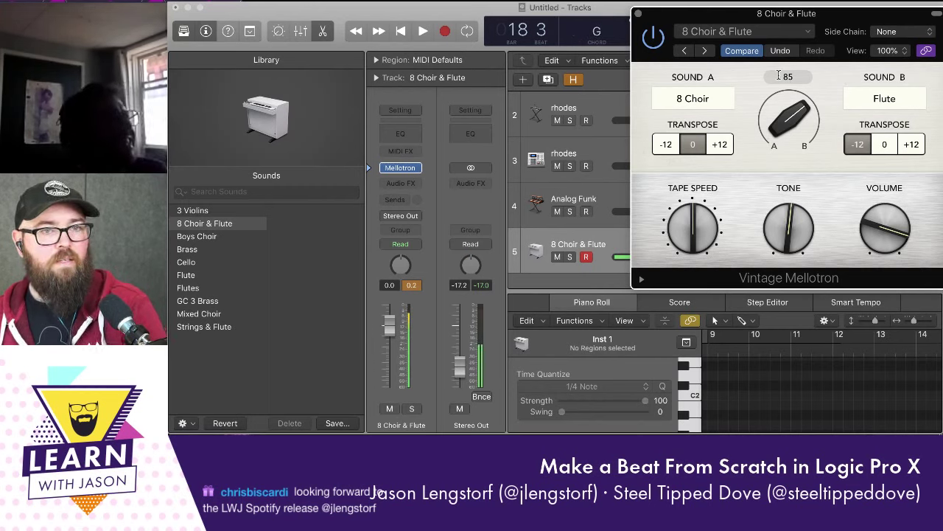
drag(788, 102, 645, 151)
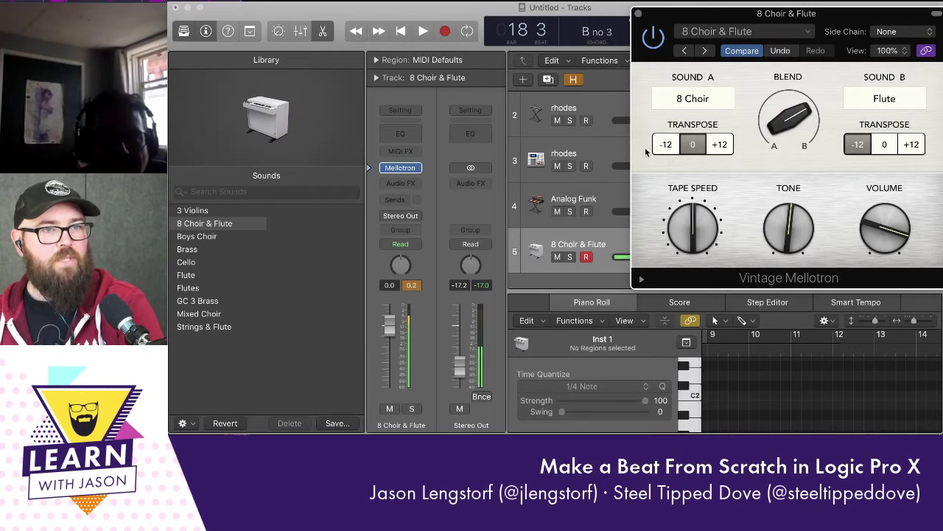
Swap the new track's instrument for Studio Horns, then select the rhodes track
click(420, 167)
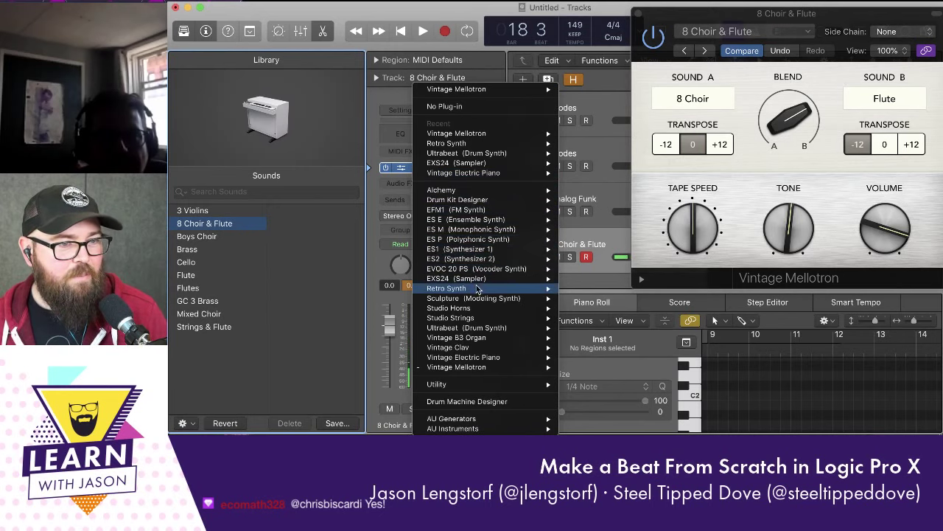
click(478, 315)
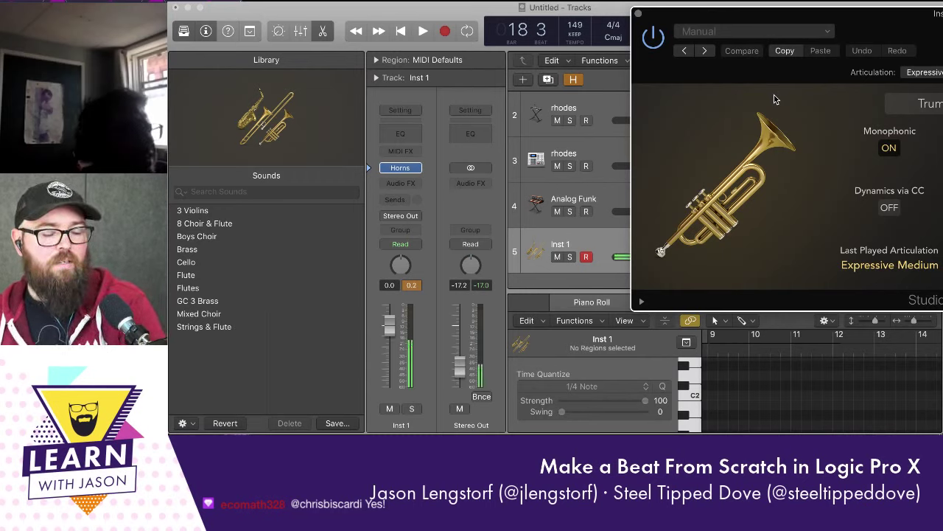
click(578, 105)
Set a cycle range over bars 17–25 and play the looped section
drag(681, 16, 219, 94)
click(795, 243)
scroll(796, 244, left, 2)
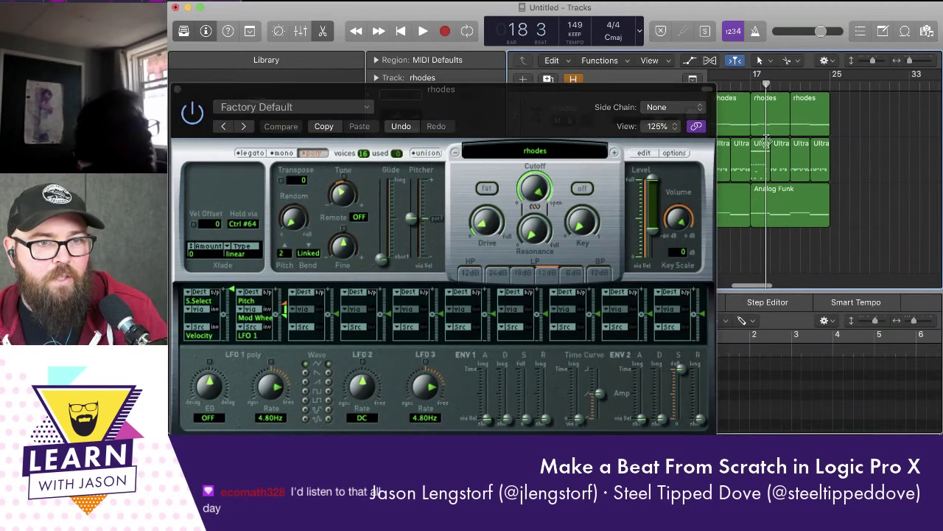
drag(763, 76, 830, 76)
click(760, 160)
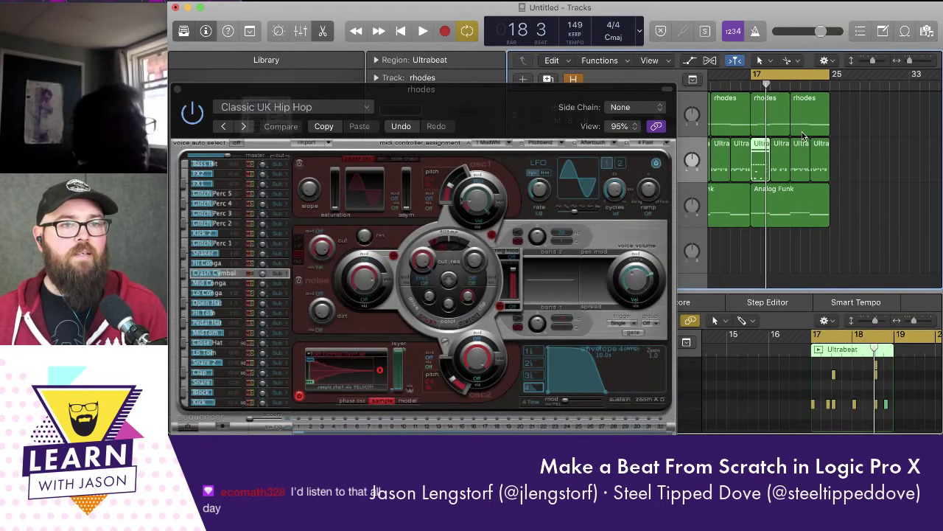
key(space)
Move the drum window aside and select the Inst 1 horn track to view its settings
drag(515, 97, 717, 49)
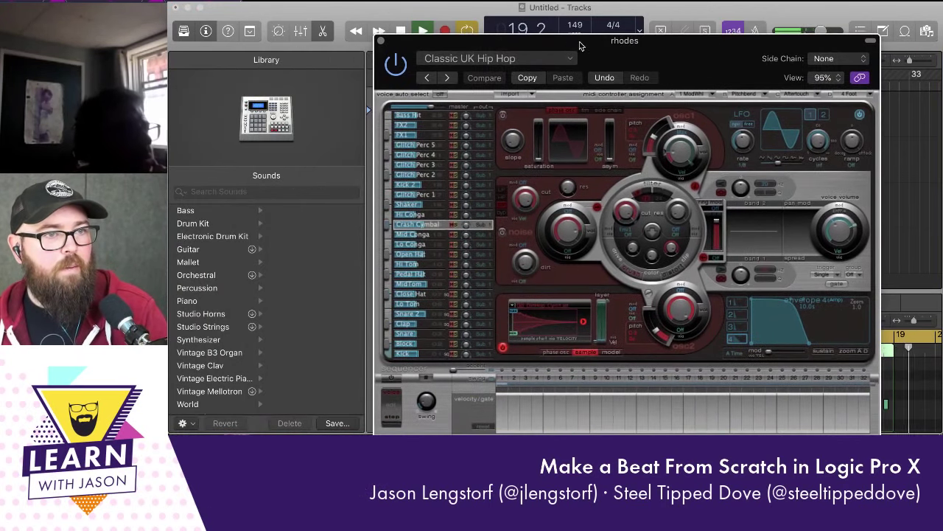
drag(580, 45, 772, 38)
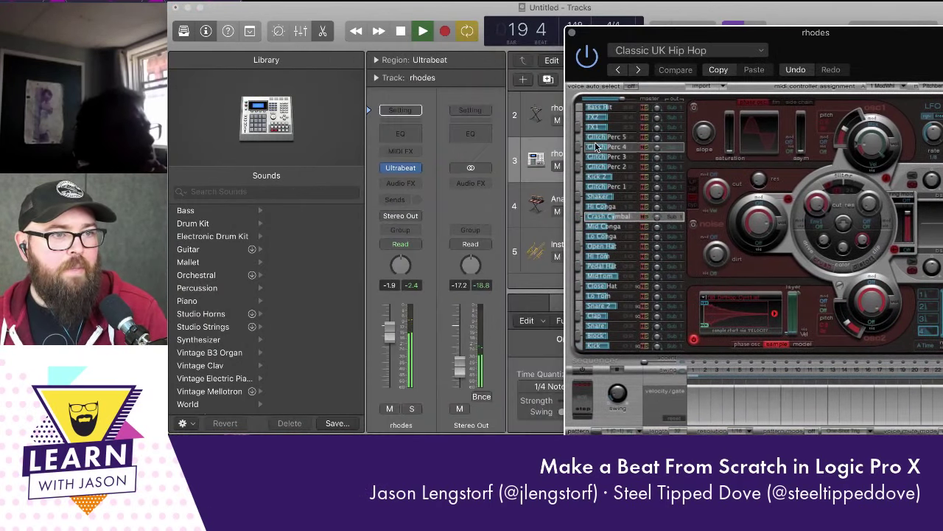
click(535, 249)
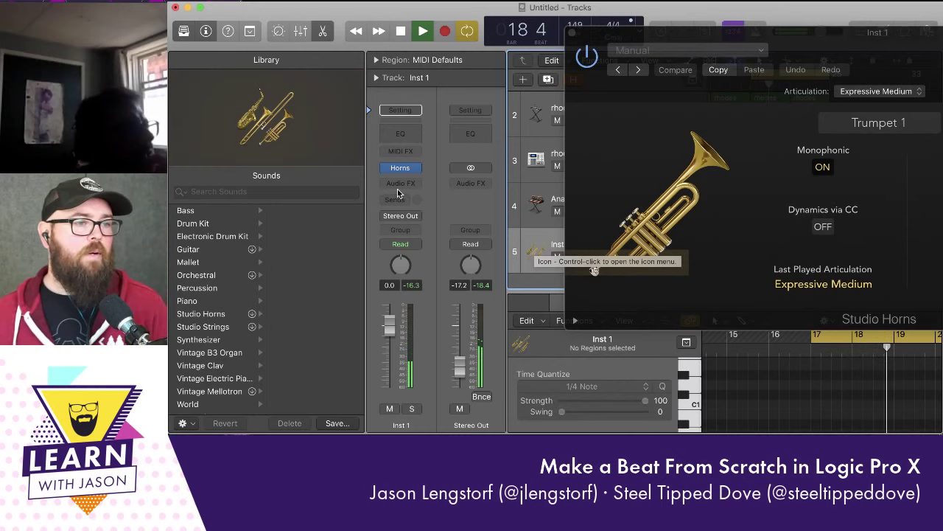
drag(700, 38, 502, 41)
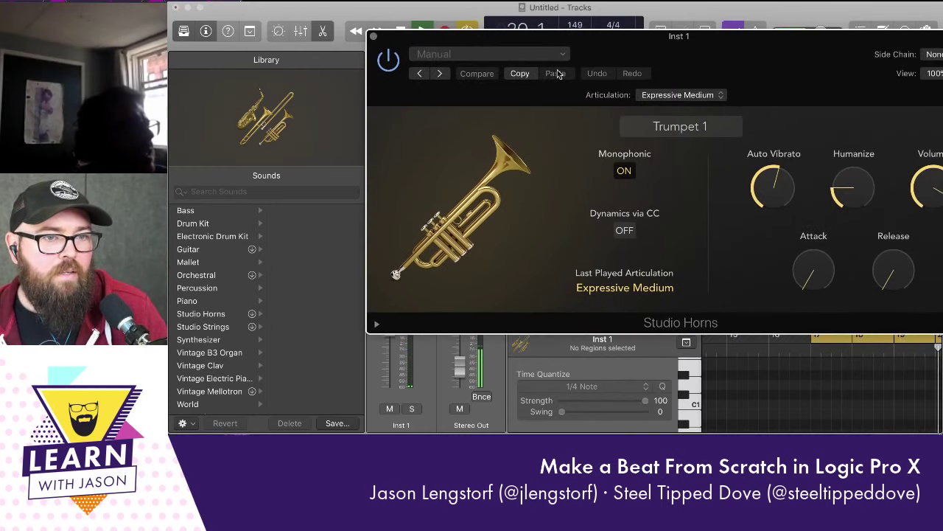
Switch Inst 1's Studio Horns from Trumpet 1 to the R&B Section and close its window
click(696, 130)
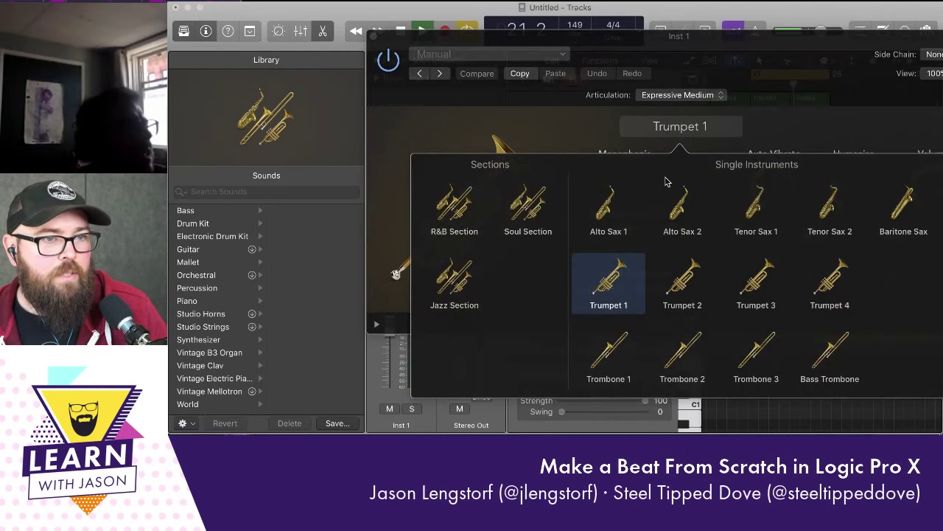
click(452, 223)
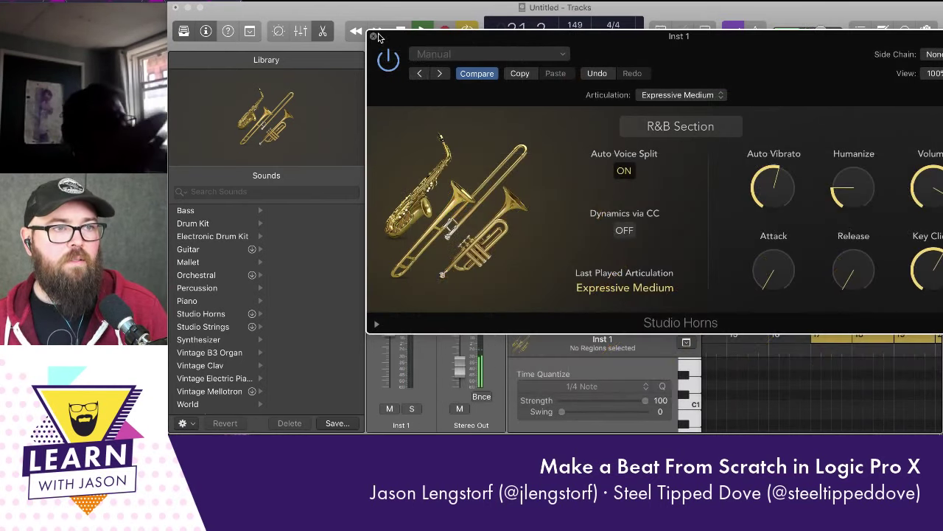
drag(402, 44, 283, 61)
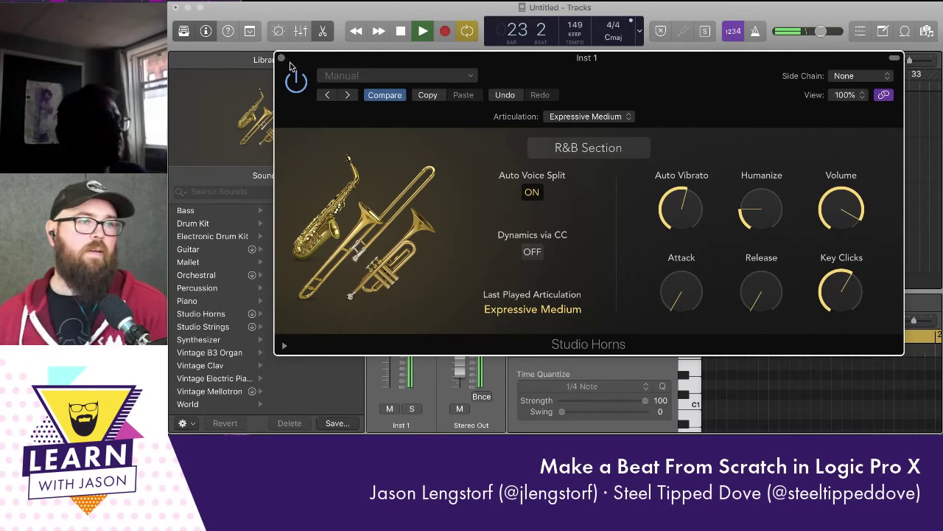
click(281, 59)
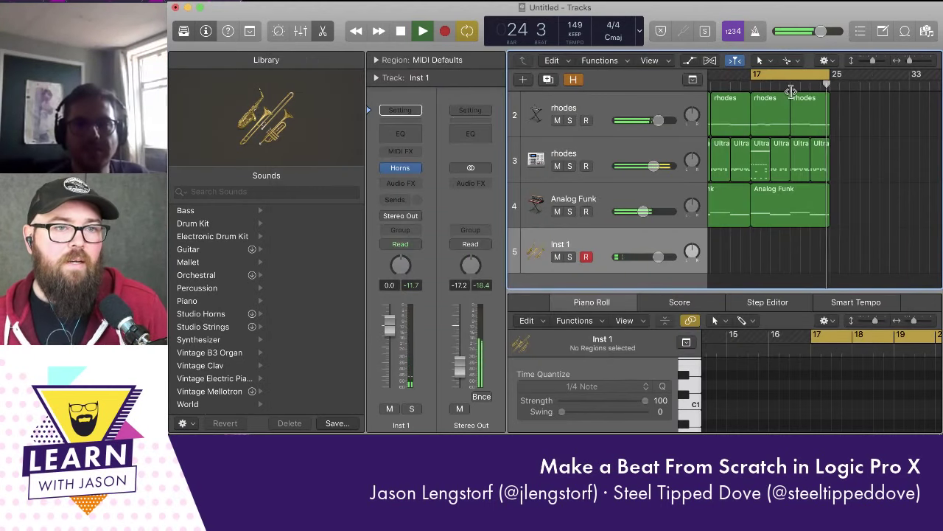
Record a horn part on Inst 1 across bars 17–25, then play it back once
click(423, 33)
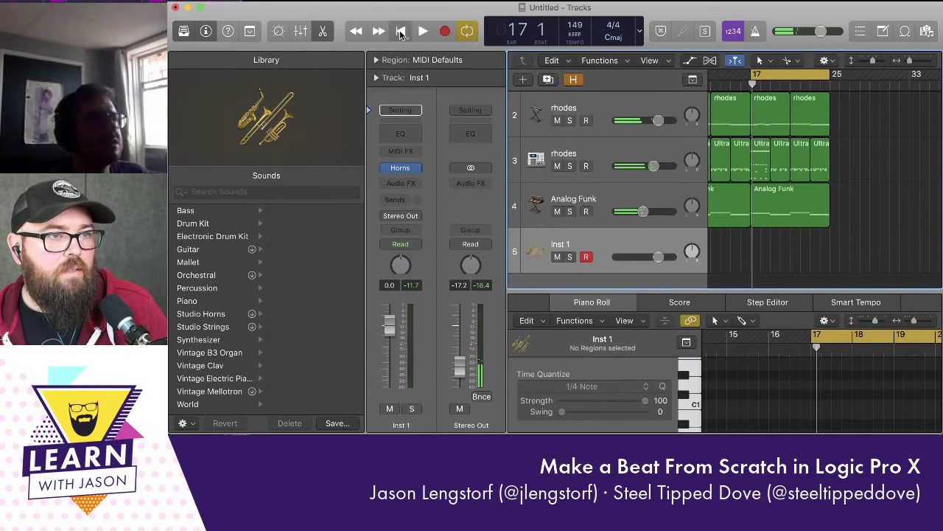
click(445, 33)
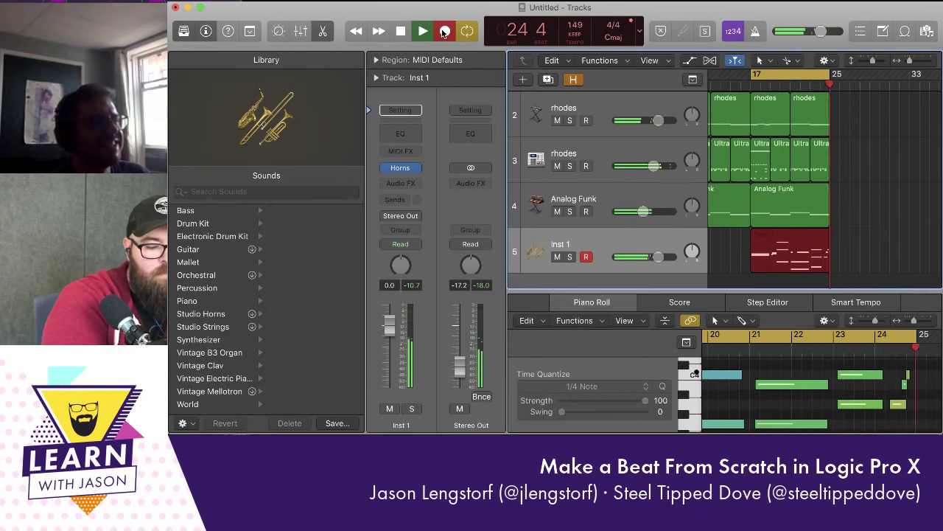
key(space)
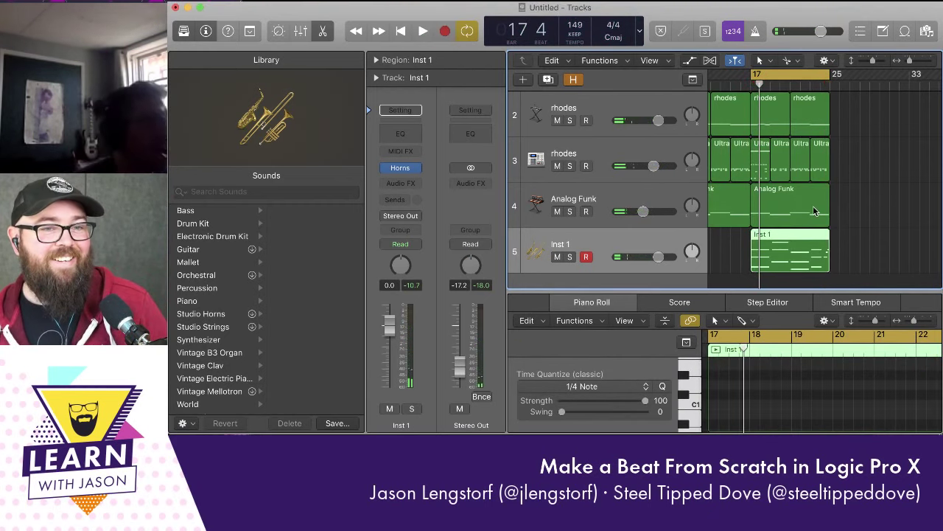
key(space)
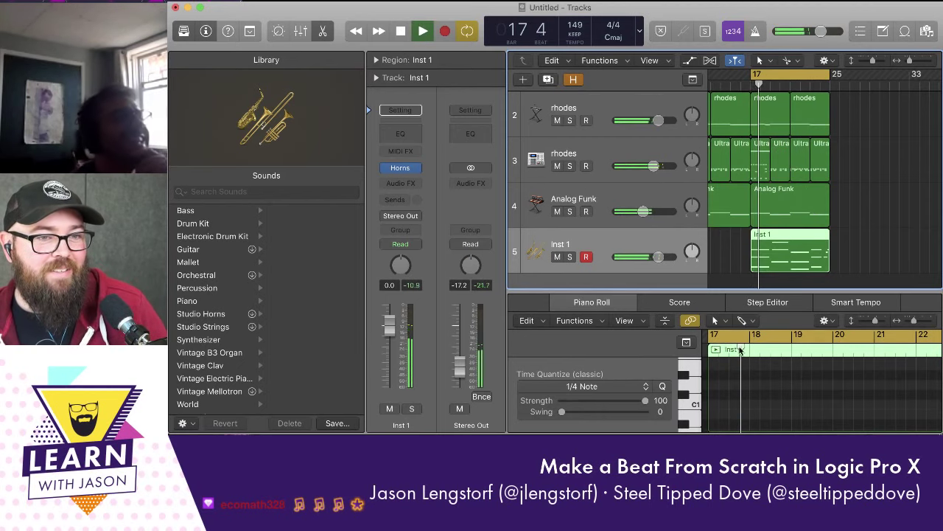
key(space)
scroll(750, 372, down, 5)
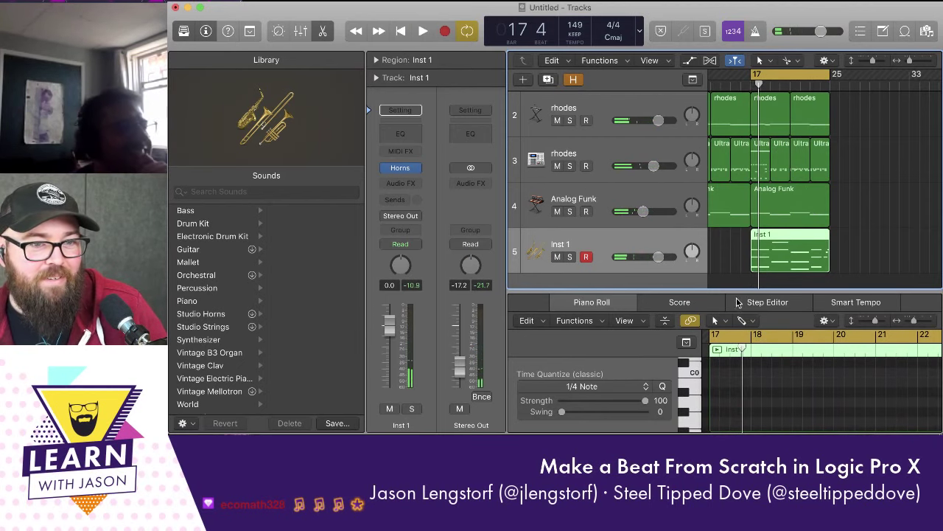
Enlarge the Piano Roll, fit the recorded horn notes in view and quantize them
drag(737, 302, 737, 208)
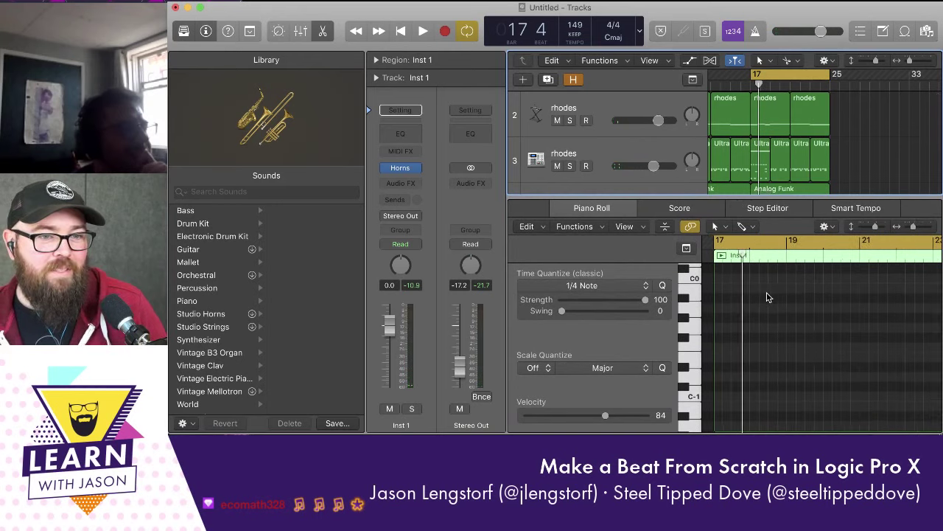
key(z)
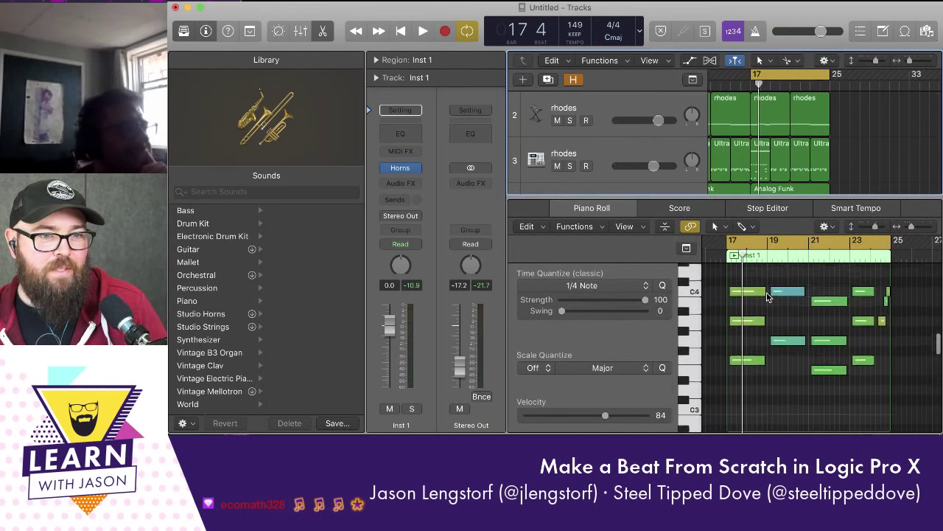
scroll(767, 296, up, 2)
click(751, 307)
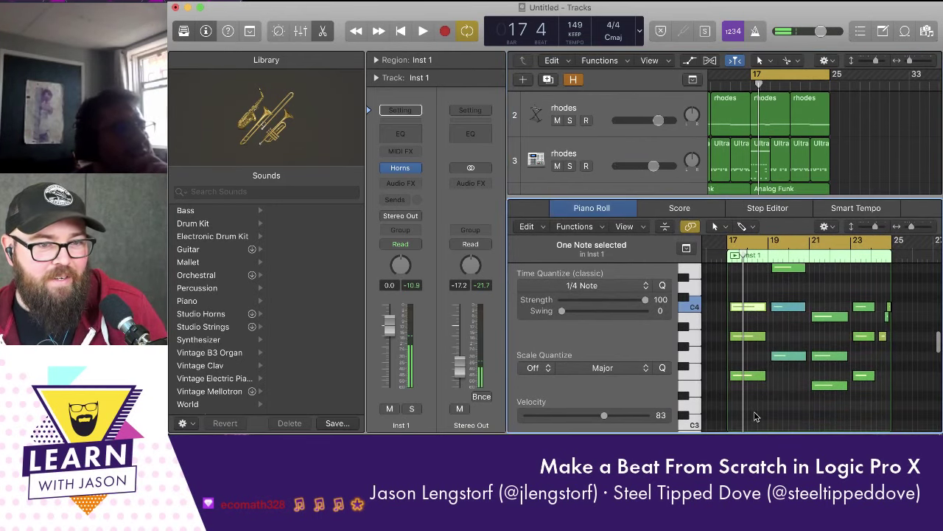
drag(755, 417, 884, 277)
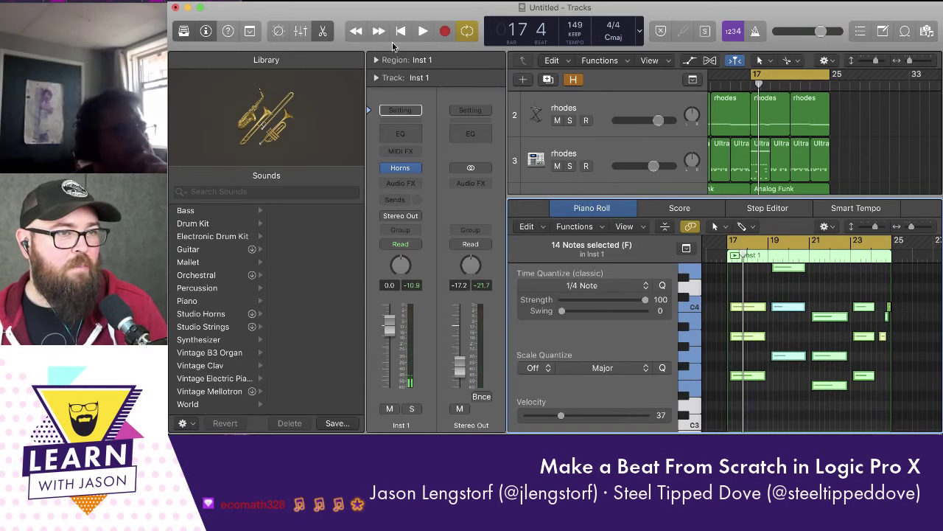
click(662, 286)
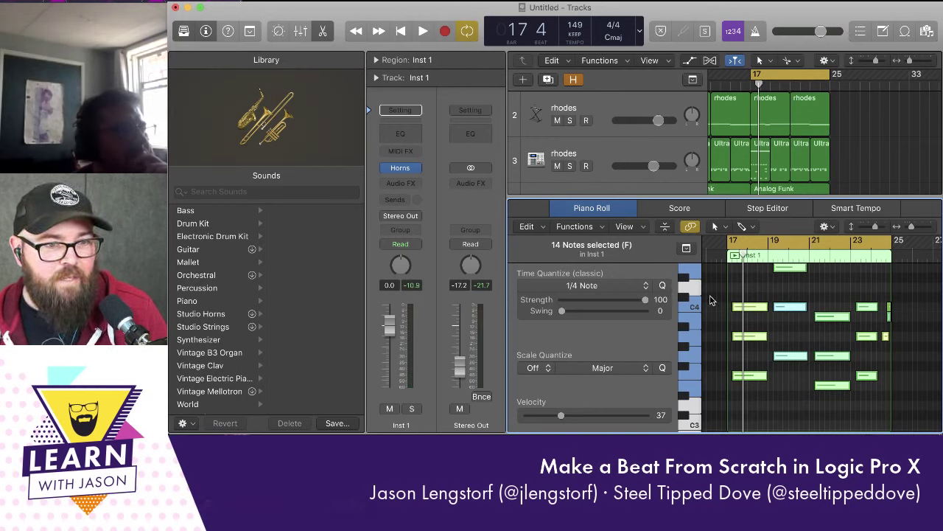
Shift the horn chords at bars 17, 19 and 21 slightly earlier, then select the bar-23 chord
drag(711, 300, 765, 407)
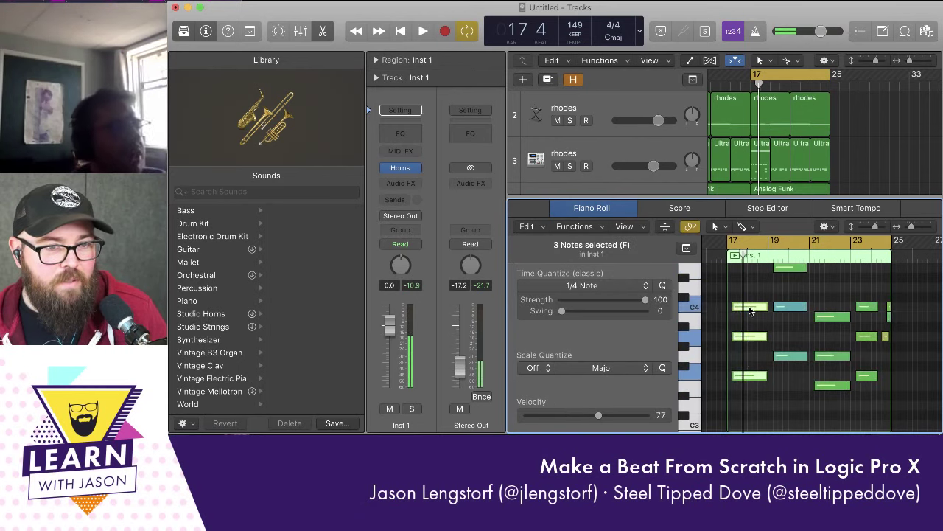
drag(750, 311, 745, 311)
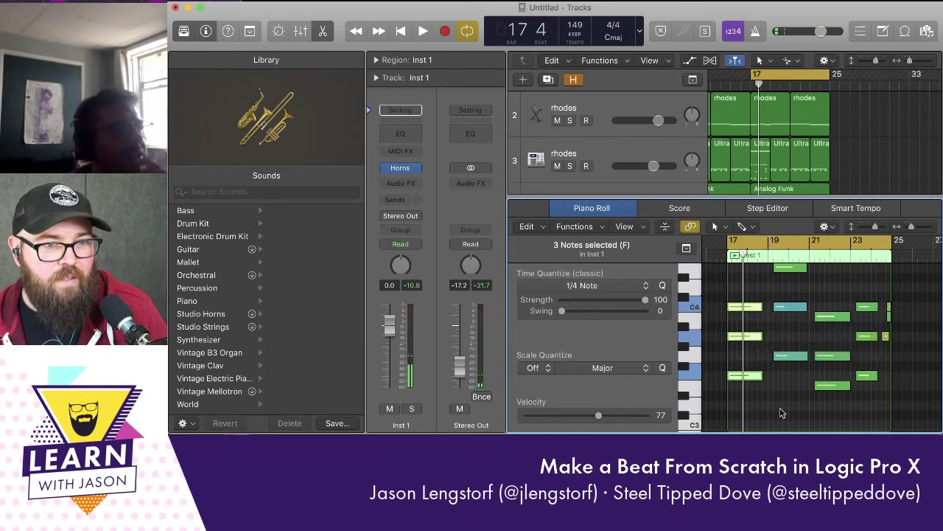
drag(781, 413, 786, 271)
drag(826, 407, 832, 318)
drag(877, 410, 857, 306)
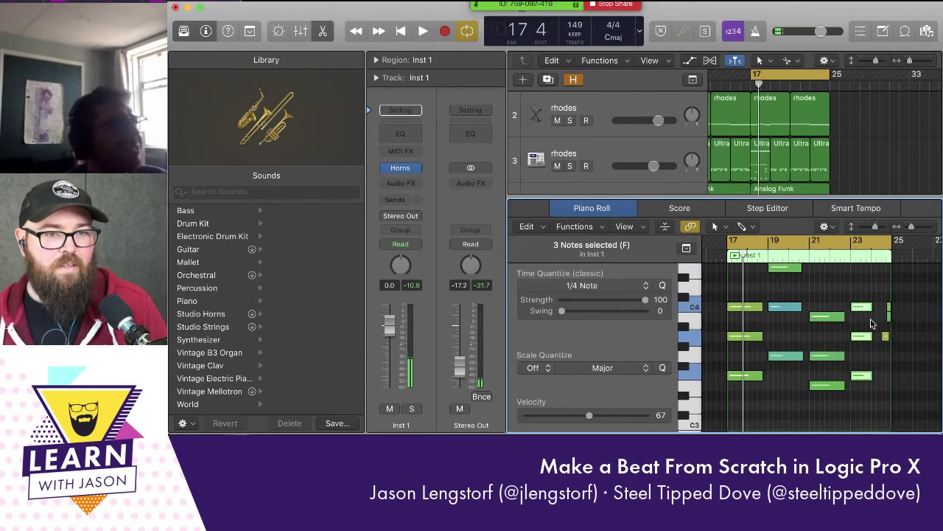
drag(902, 366, 898, 302)
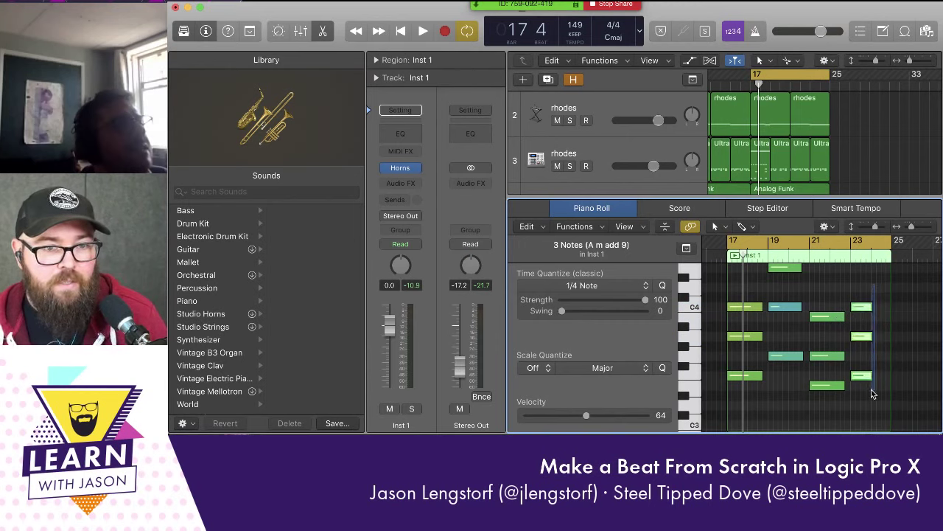
drag(871, 389, 890, 377)
Revoice the bar-19 chord: move one note down to B3 and lower its top note
key(space)
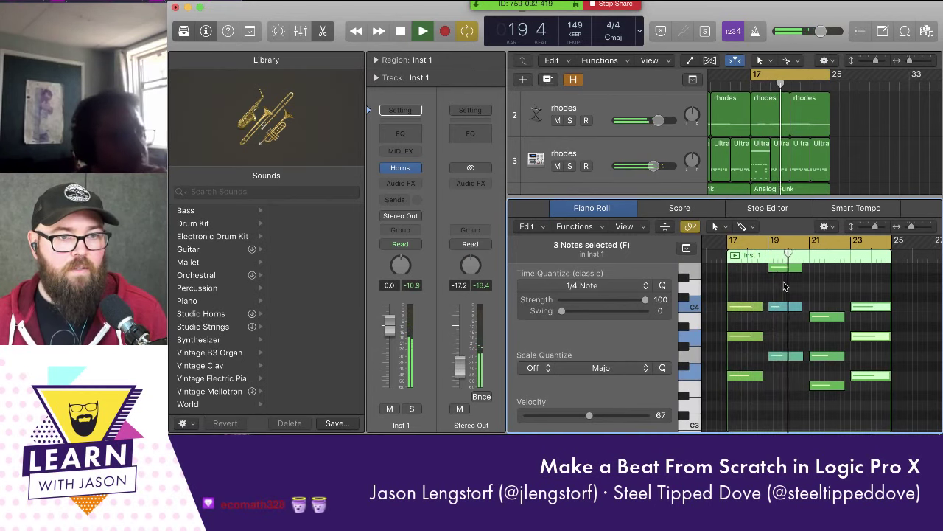
key(space)
drag(786, 308, 783, 320)
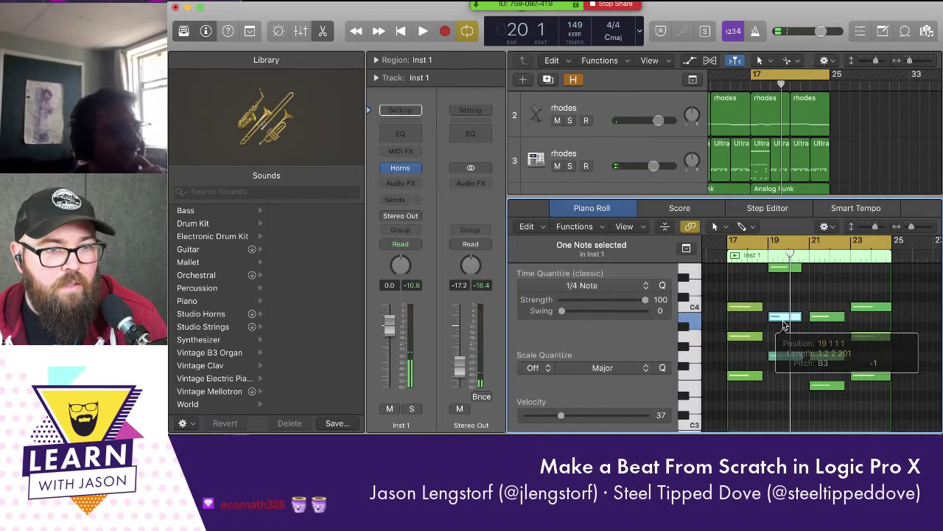
click(784, 268)
drag(785, 274, 782, 290)
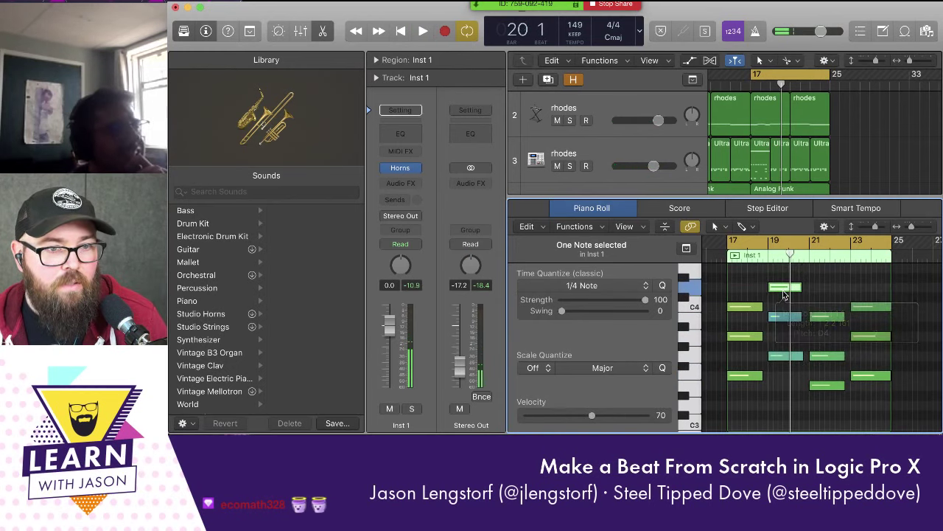
key(space)
click(746, 308)
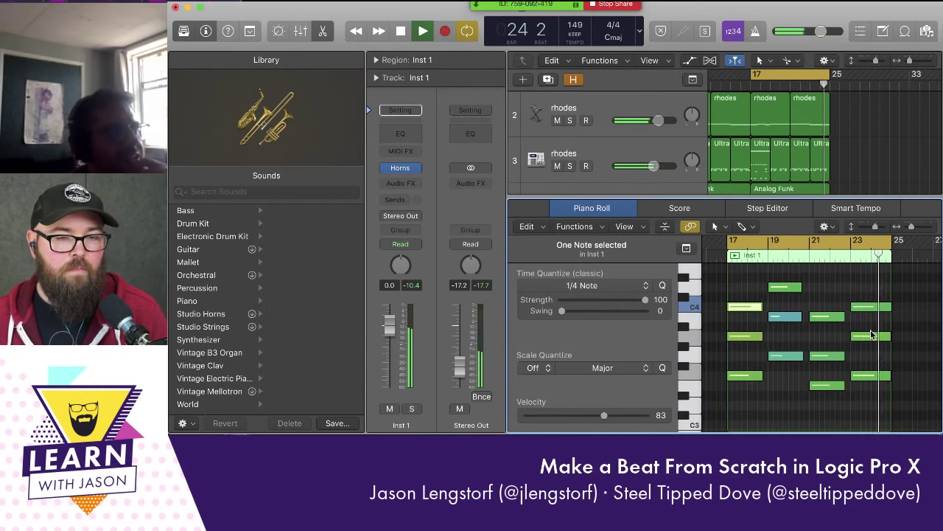
Copy the last chord to bar 24 and raise the copy two semitones
key(space)
drag(872, 406, 872, 310)
drag(864, 378, 887, 377)
drag(877, 308, 879, 301)
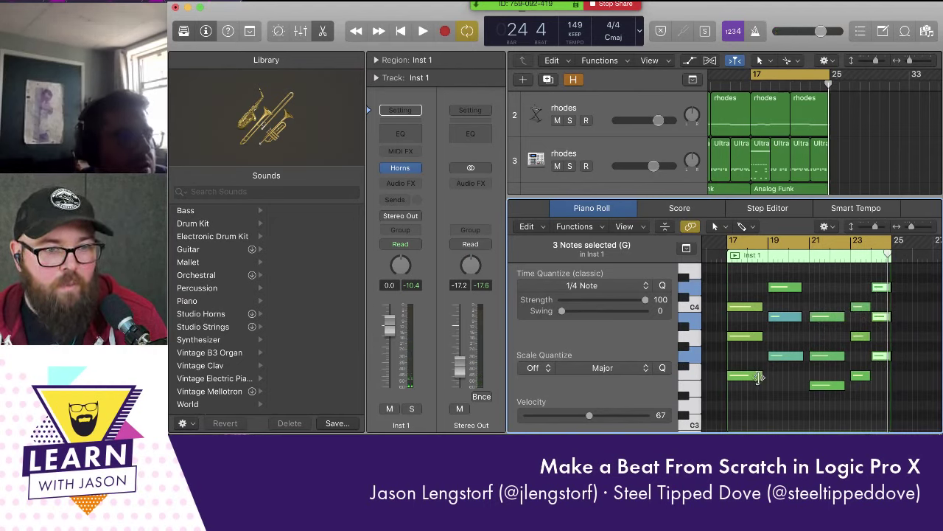
Lengthen the chord notes at bars 17, 19 and 21 and play back from bar 17
drag(766, 387, 768, 308)
click(788, 352)
drag(787, 353, 807, 286)
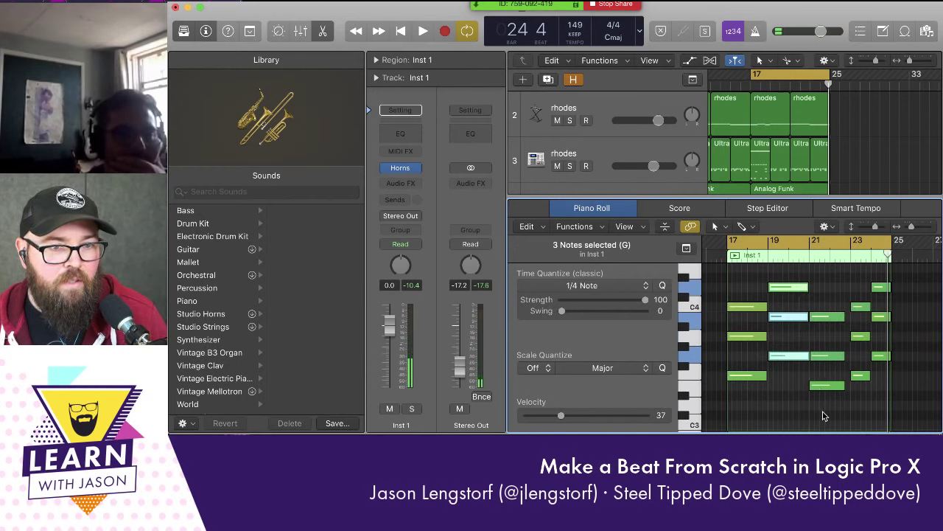
drag(823, 416, 848, 315)
key(space)
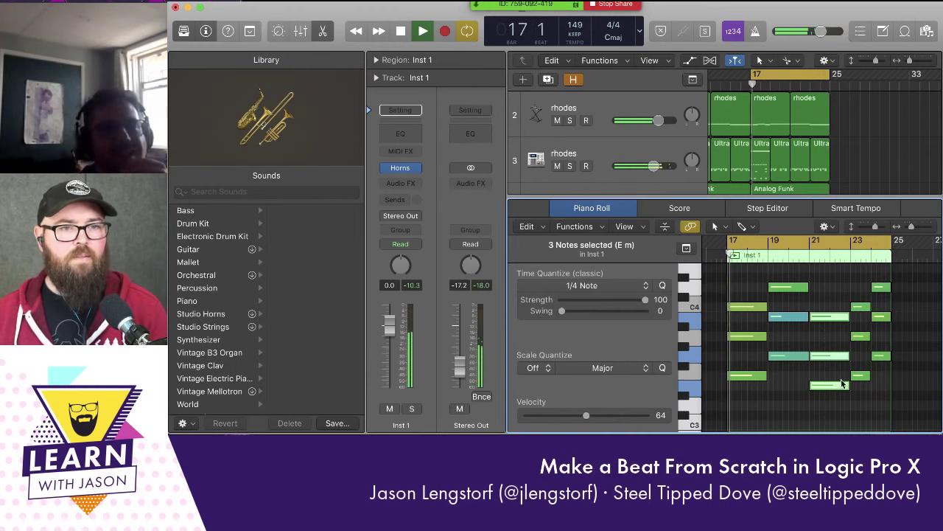
Repitch the bar-21 chord notes, lowering one to C4 and the lowest to E3
drag(825, 318, 825, 308)
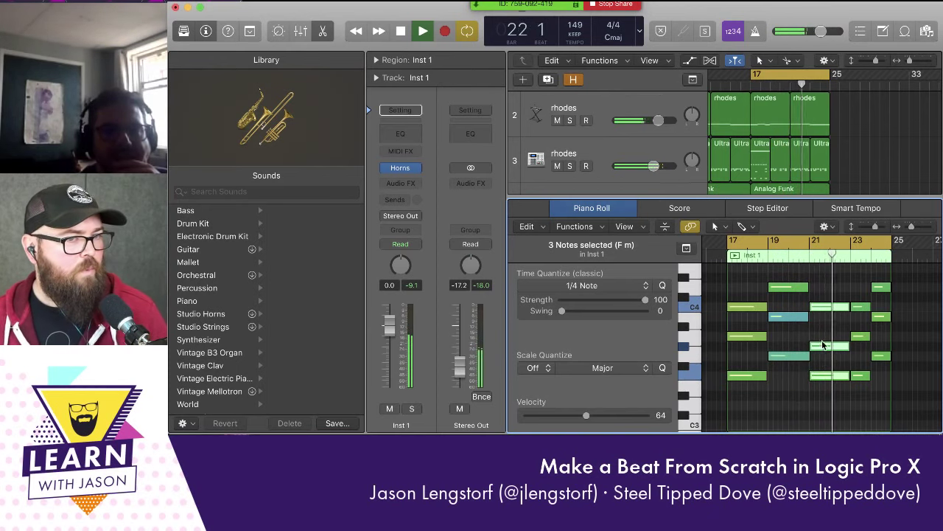
drag(823, 346, 823, 339)
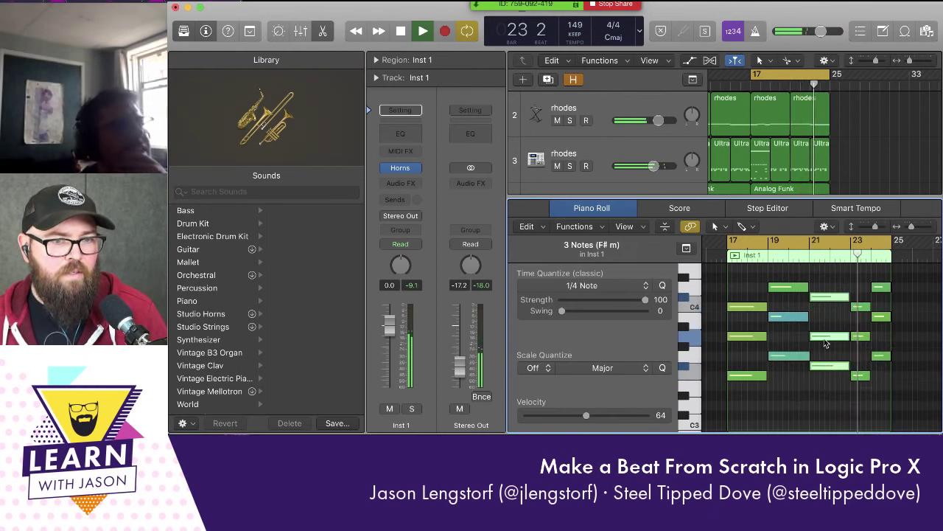
drag(826, 303, 826, 321)
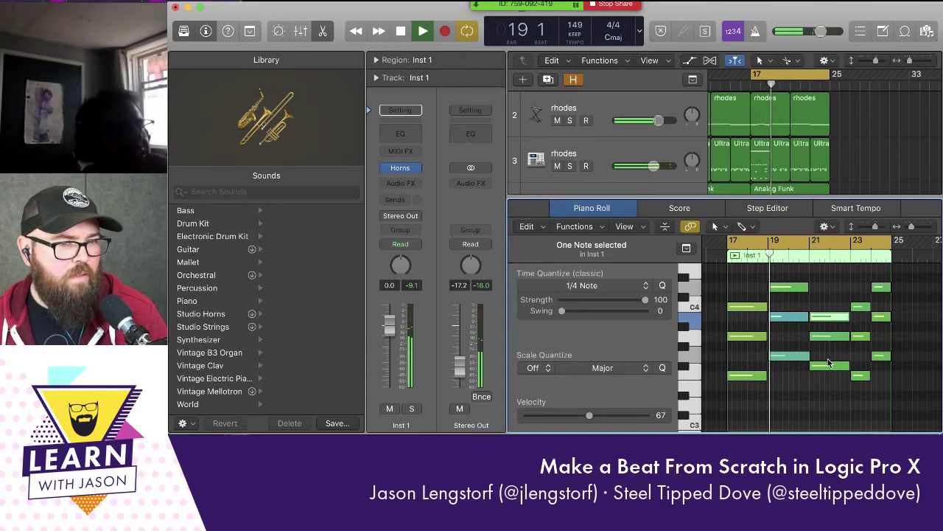
drag(827, 366, 827, 375)
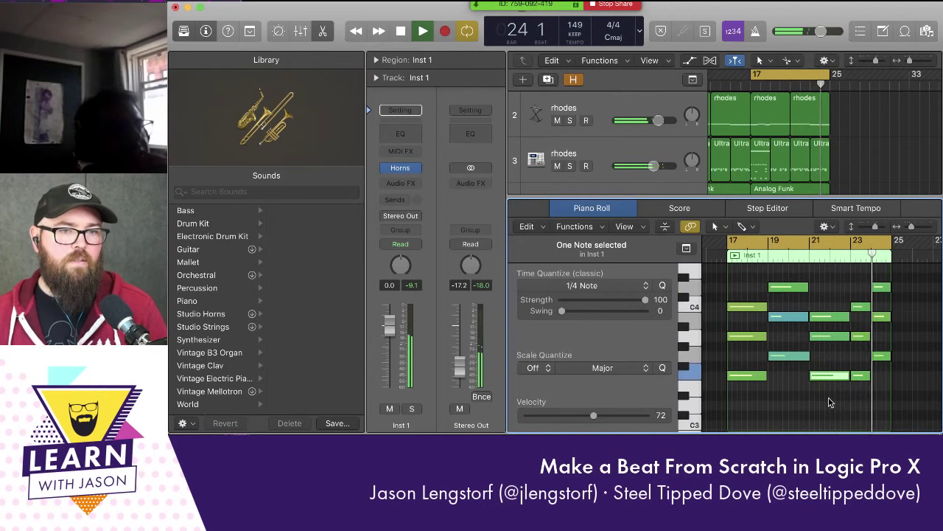
drag(826, 378, 826, 389)
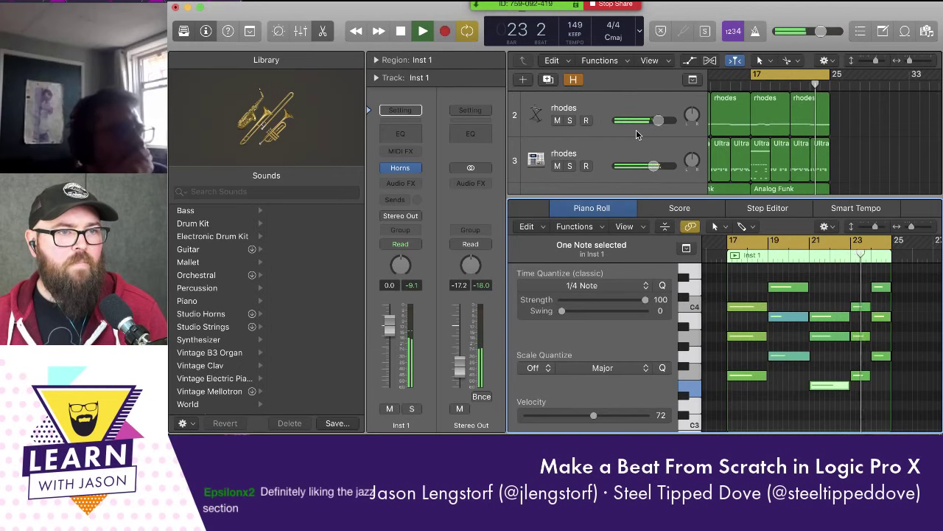
On the rhodes Channel EQ, boost 2150 Hz by +6.5 dB and the 7800 Hz shelf by +12.5 dB
click(627, 106)
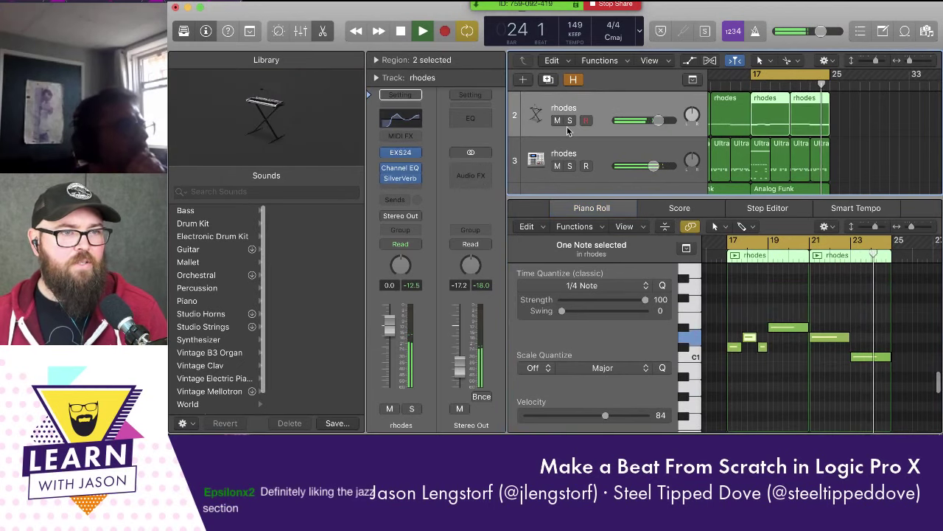
click(401, 165)
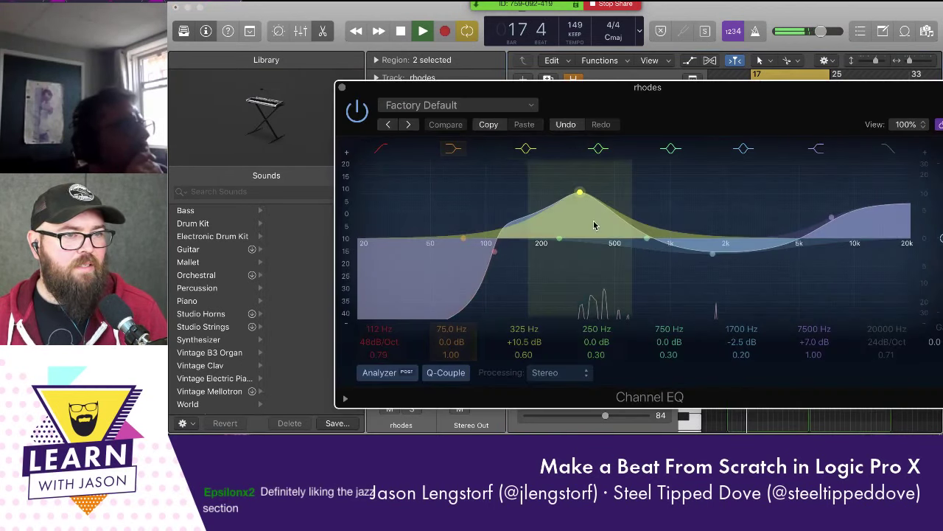
drag(721, 251, 734, 214)
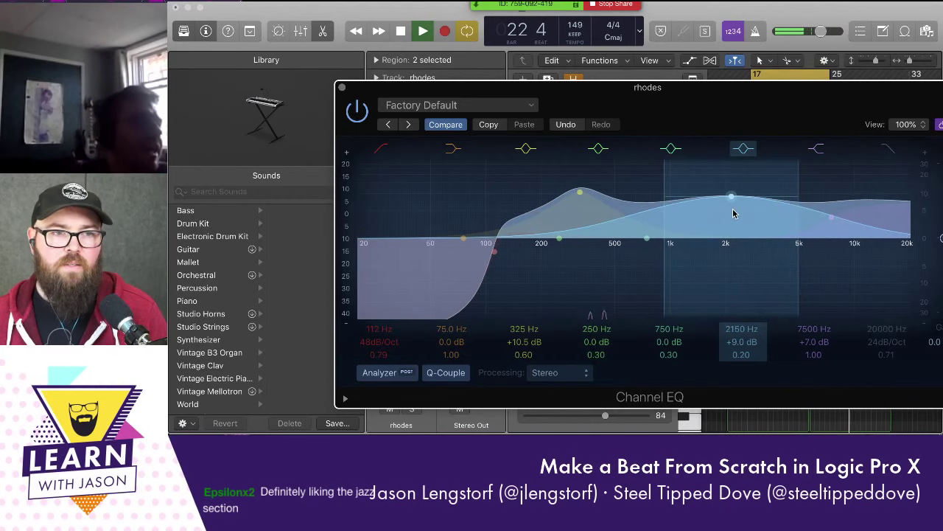
drag(832, 215, 837, 200)
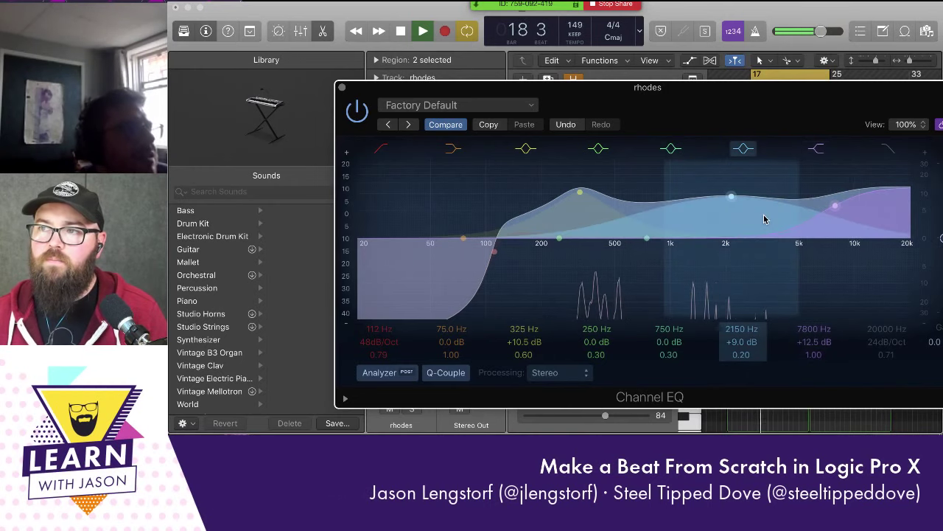
drag(741, 194, 734, 204)
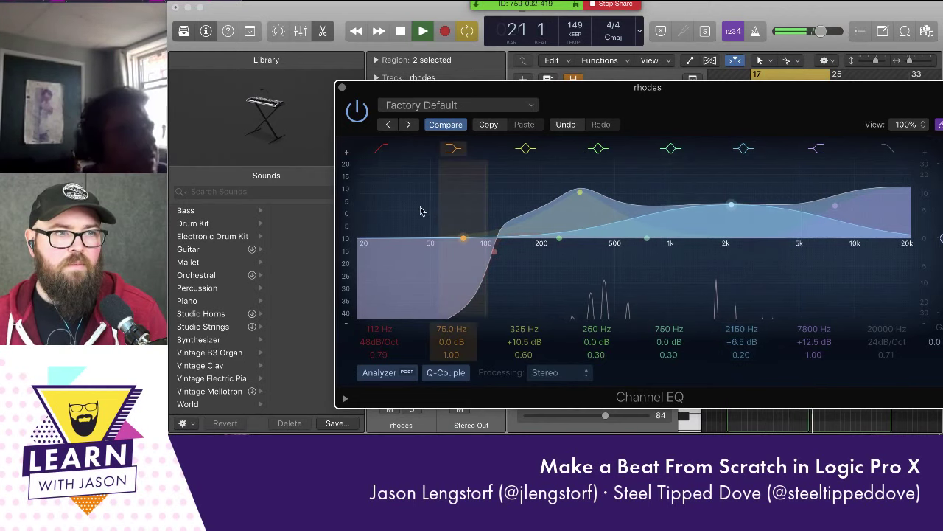
click(342, 89)
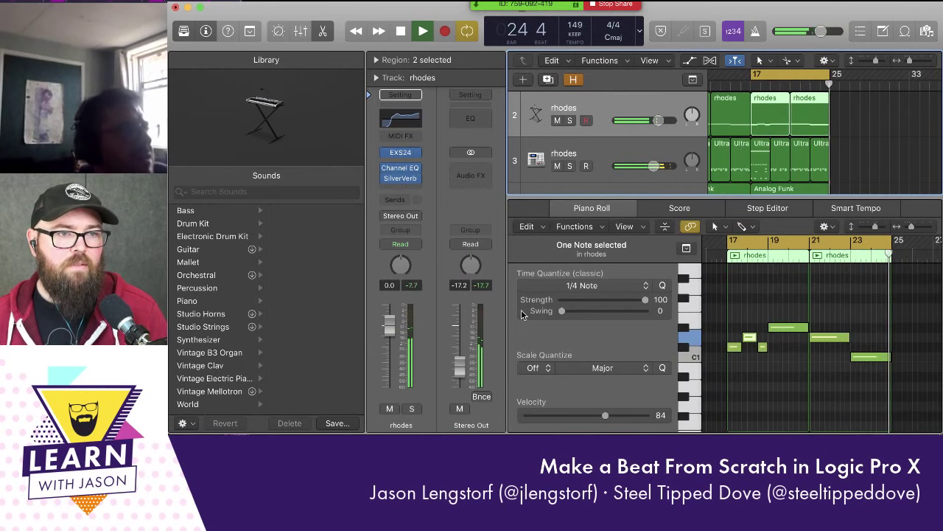
Pan the Analog Funk track left and the Inst 1 track right during playback
key(space)
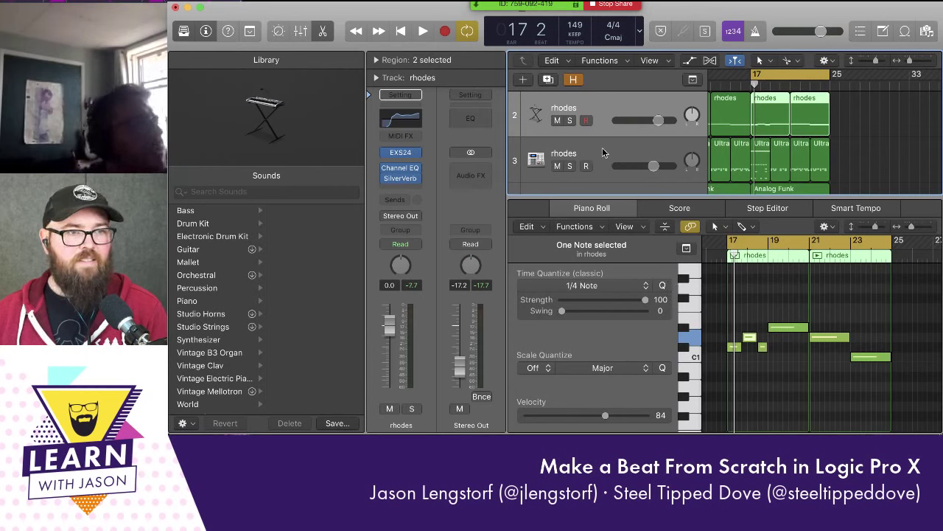
scroll(579, 143, down, 2)
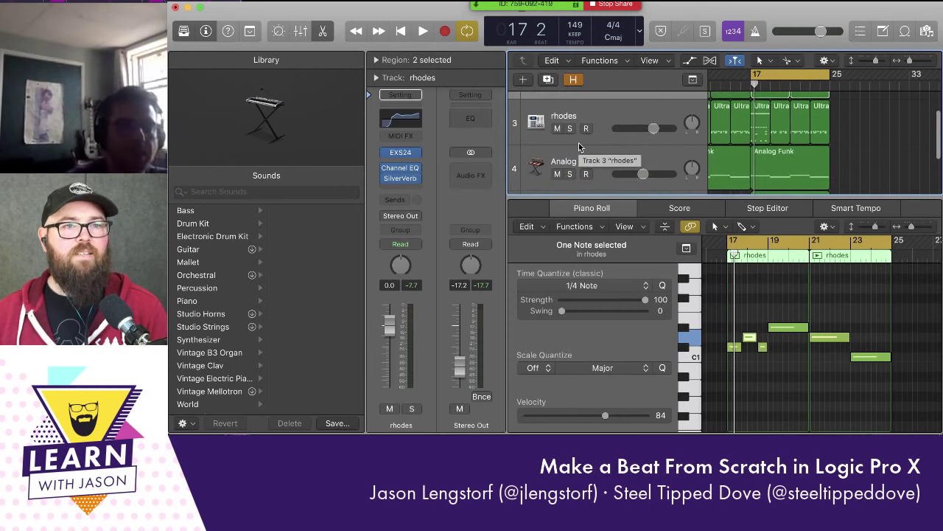
scroll(578, 142, down, 1)
click(578, 142)
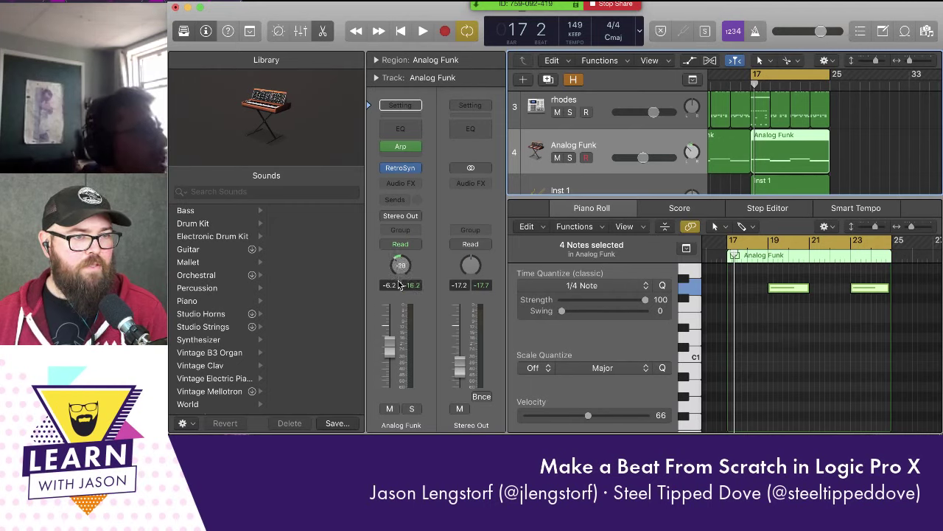
key(space)
drag(392, 257, 392, 273)
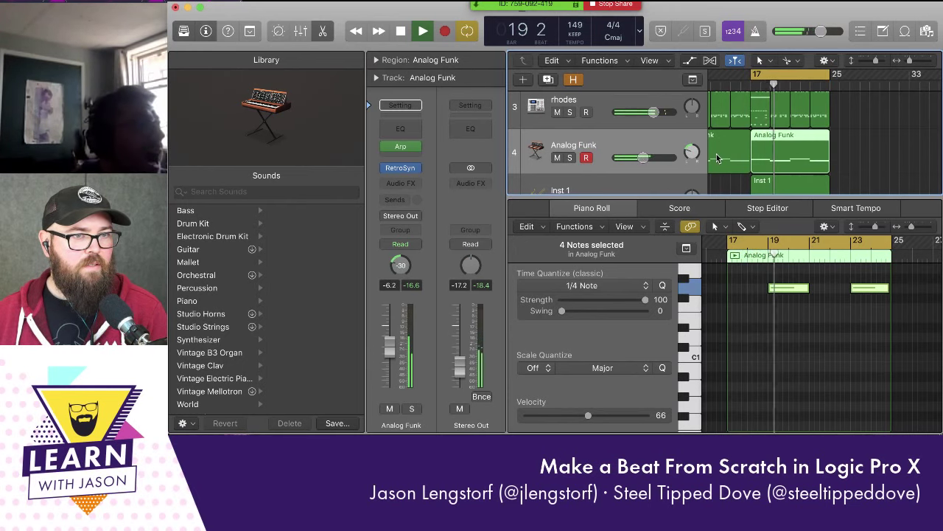
key(Down)
drag(400, 265, 391, 248)
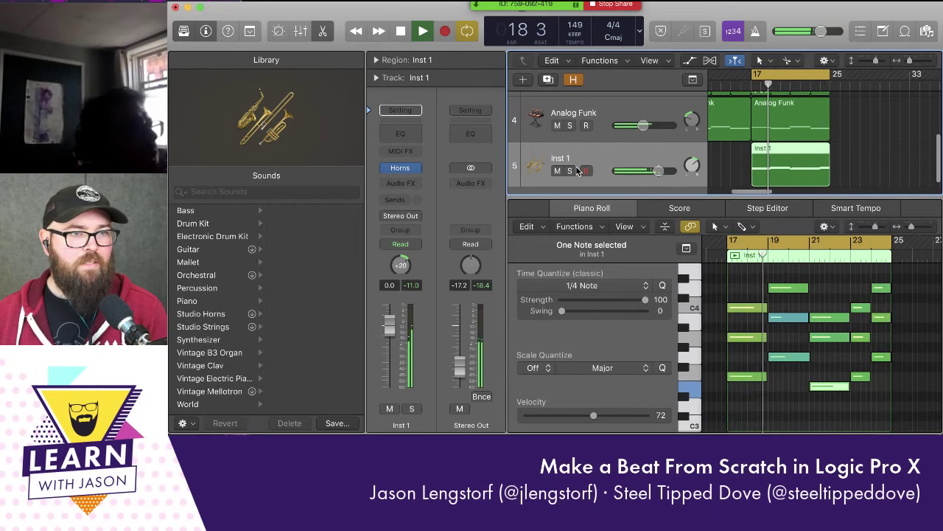
Solo Analog Funk, bring its pan closer to centre and centre the main output's pan
click(605, 105)
drag(399, 275, 394, 265)
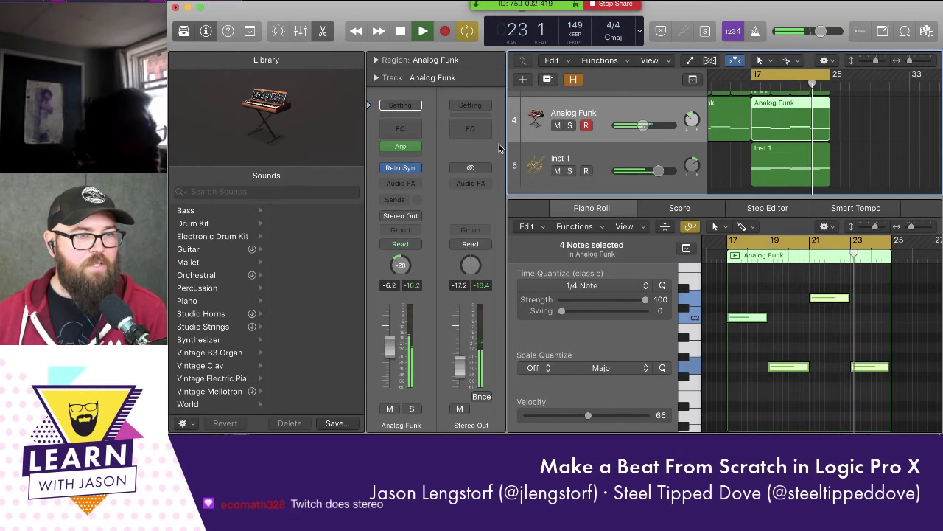
click(570, 125)
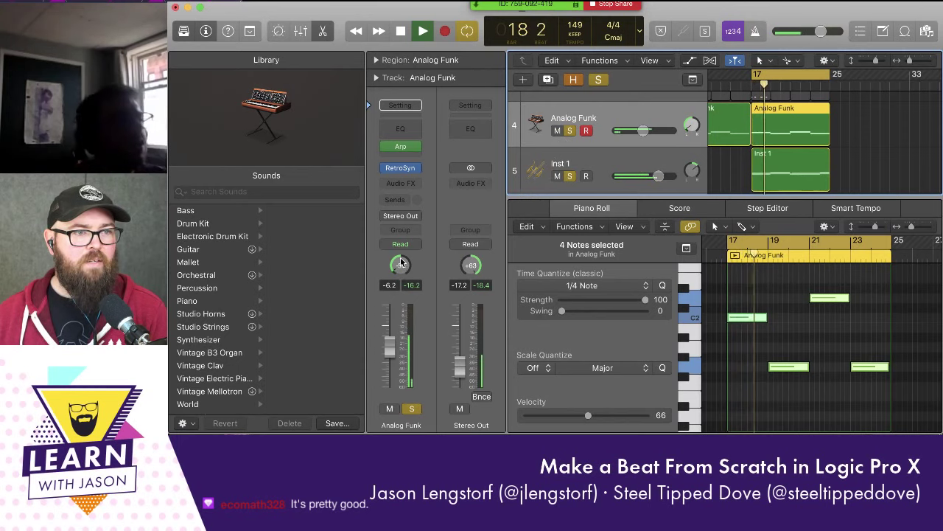
mouse_move(401, 272)
mouse_down()
mouse_move(396, 245)
mouse_move(393, 267)
mouse_up()
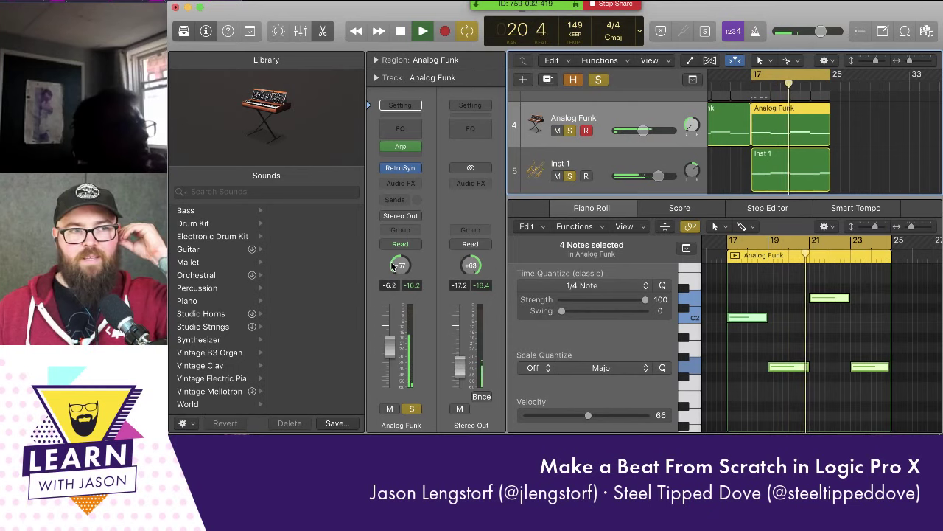
drag(397, 264, 393, 244)
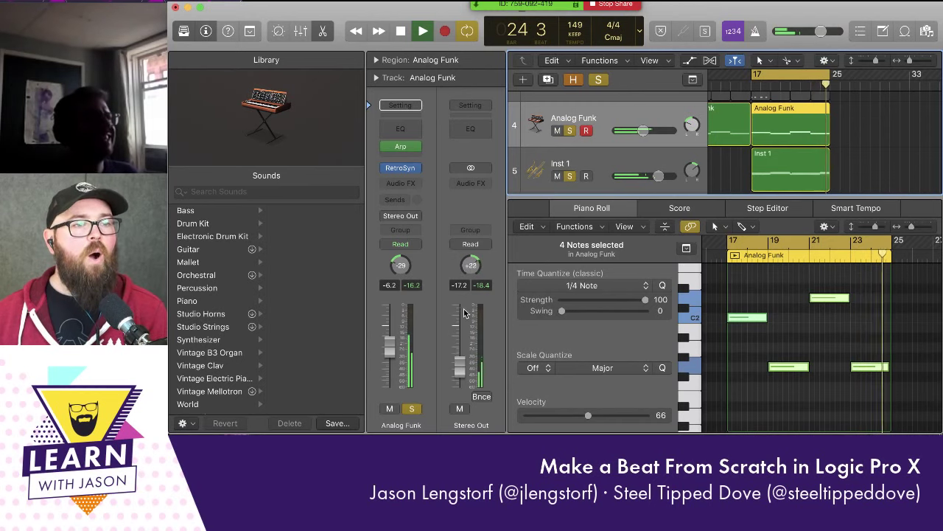
drag(463, 312, 466, 333)
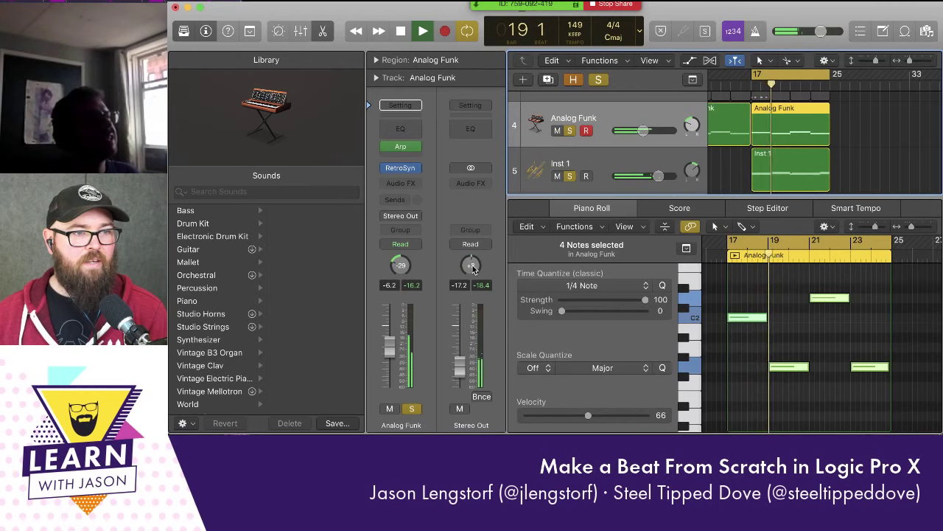
Pan Analog Funk further left and take the Inst 1 horns track out of solo
key(Down)
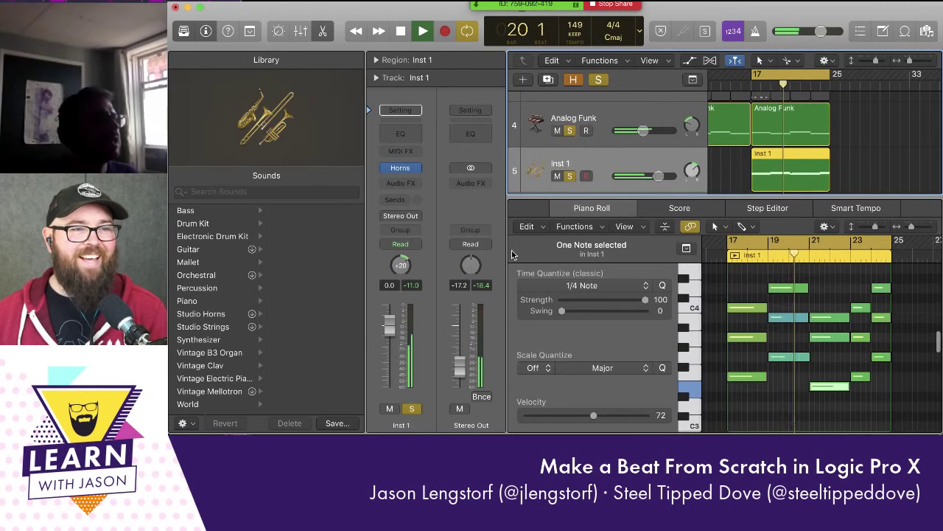
drag(470, 267, 470, 257)
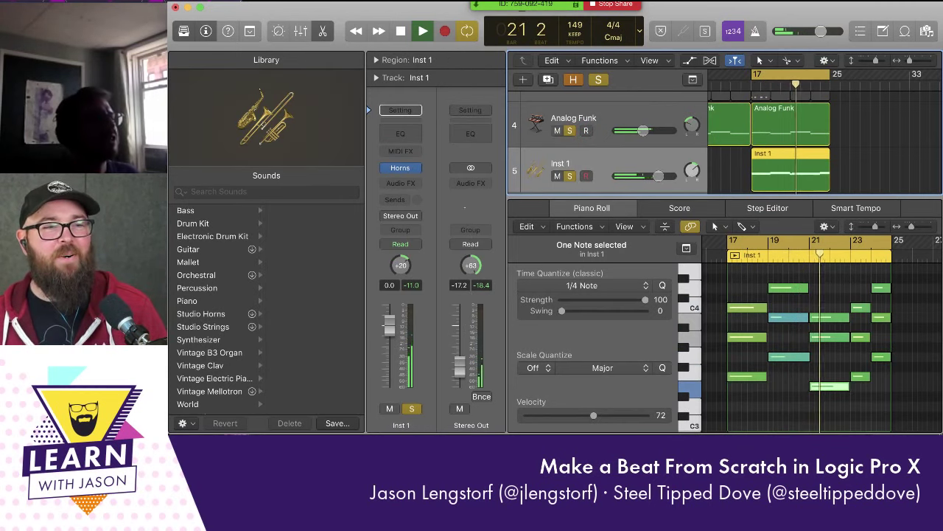
key(Up)
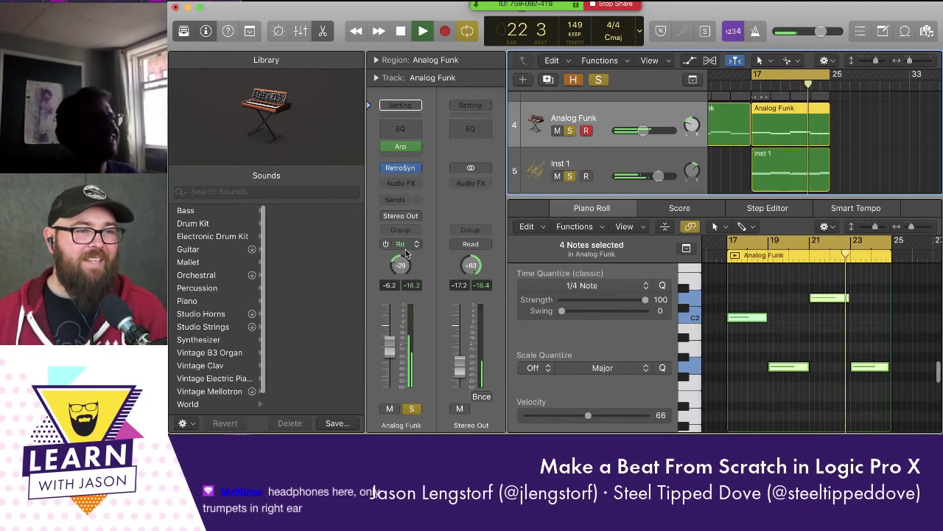
drag(405, 254, 400, 296)
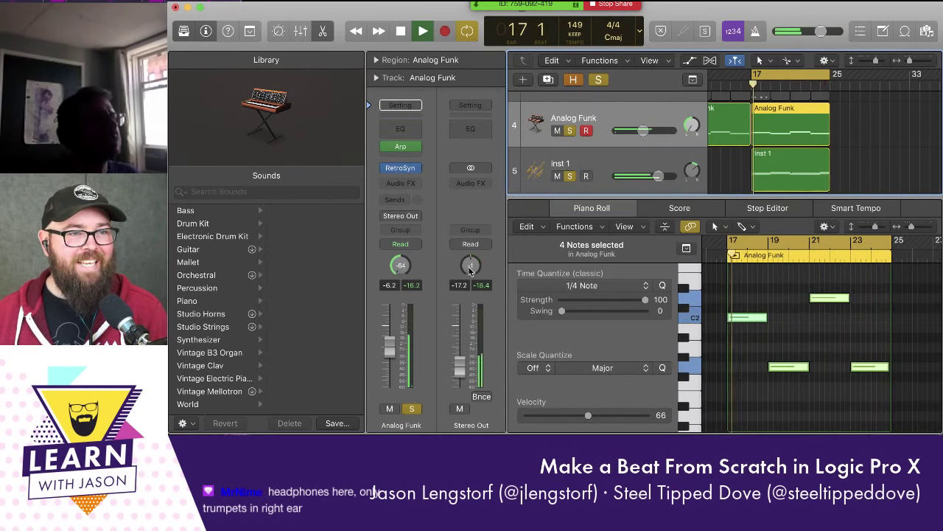
click(566, 163)
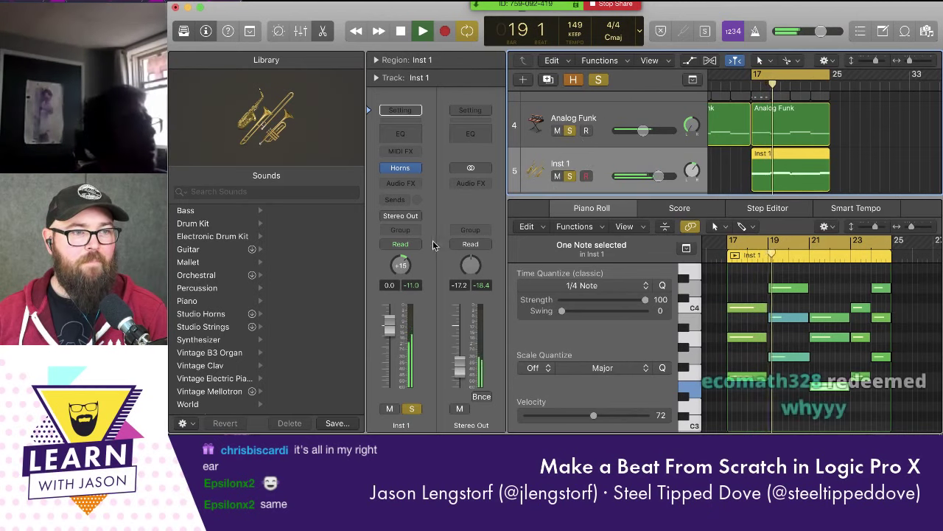
click(570, 175)
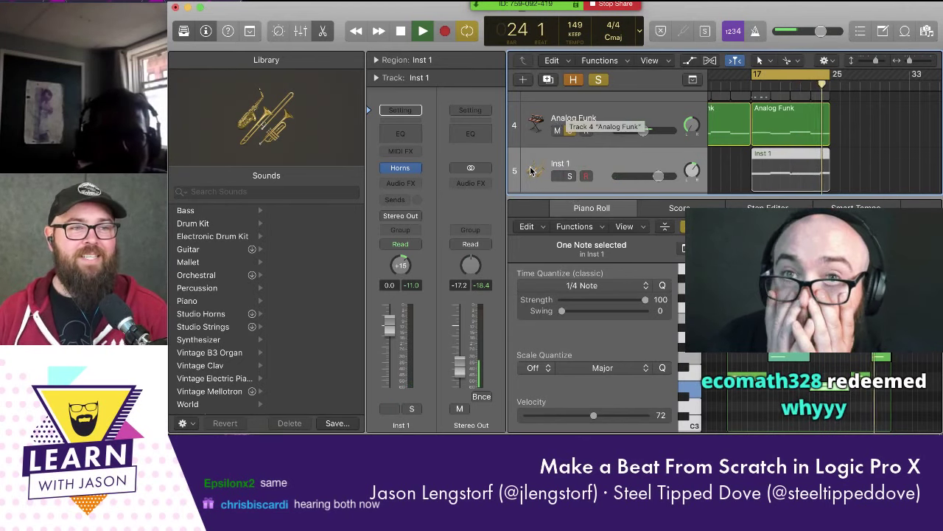
Nudge Analog Funk's pan slightly back toward centre, leaving Inst 1 unsoloed
click(535, 127)
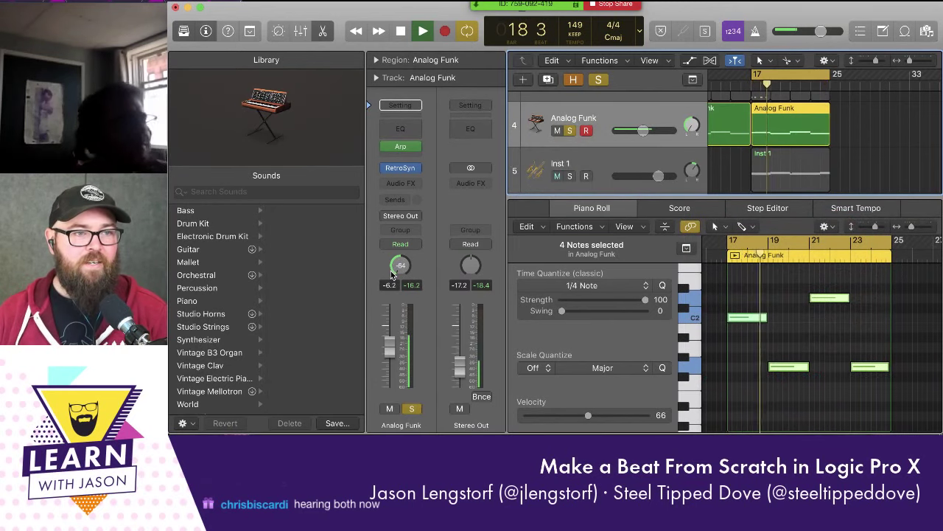
drag(404, 260, 398, 224)
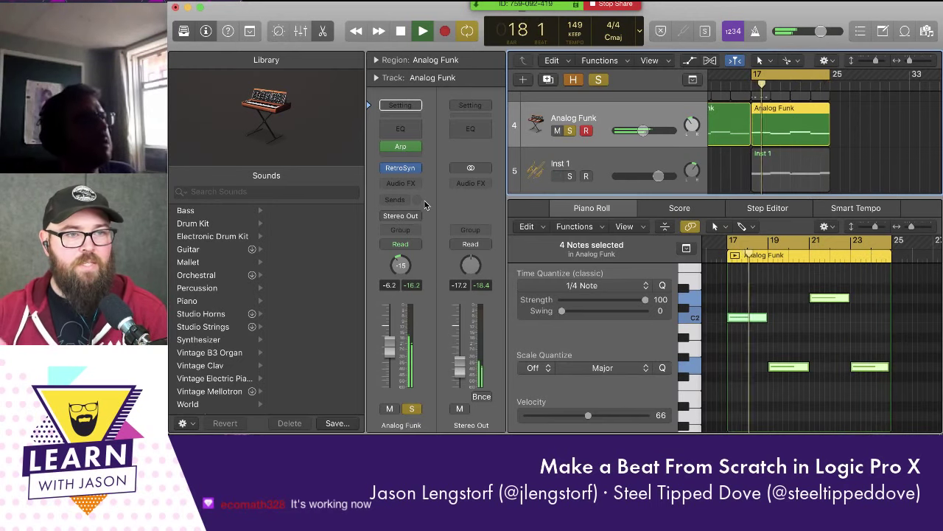
click(579, 156)
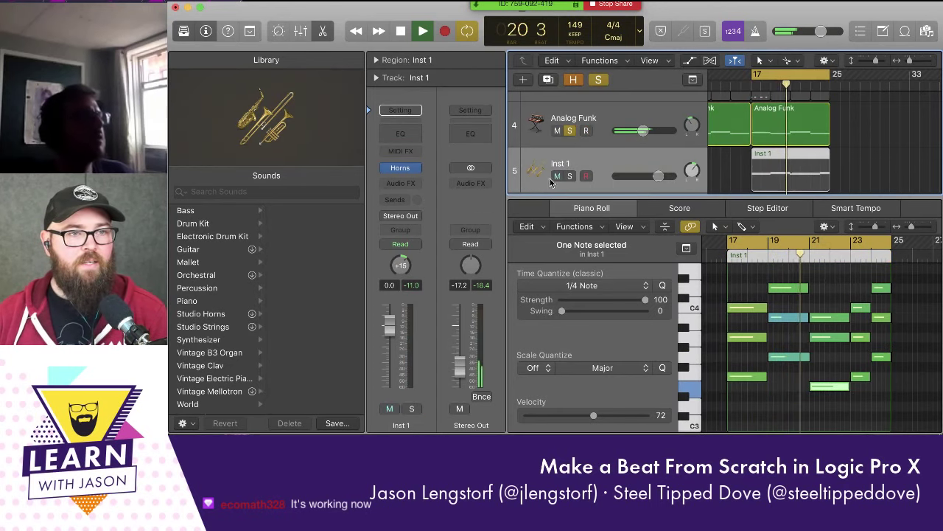
click(570, 176)
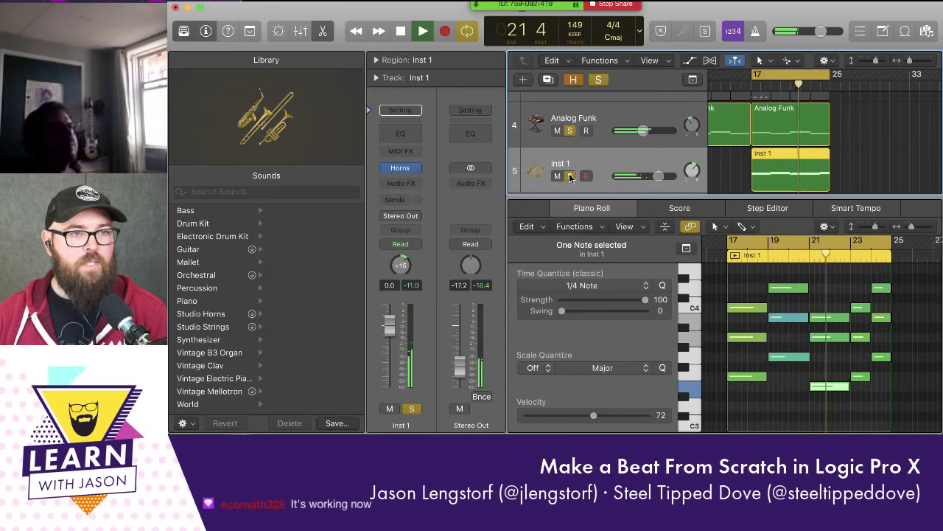
click(569, 175)
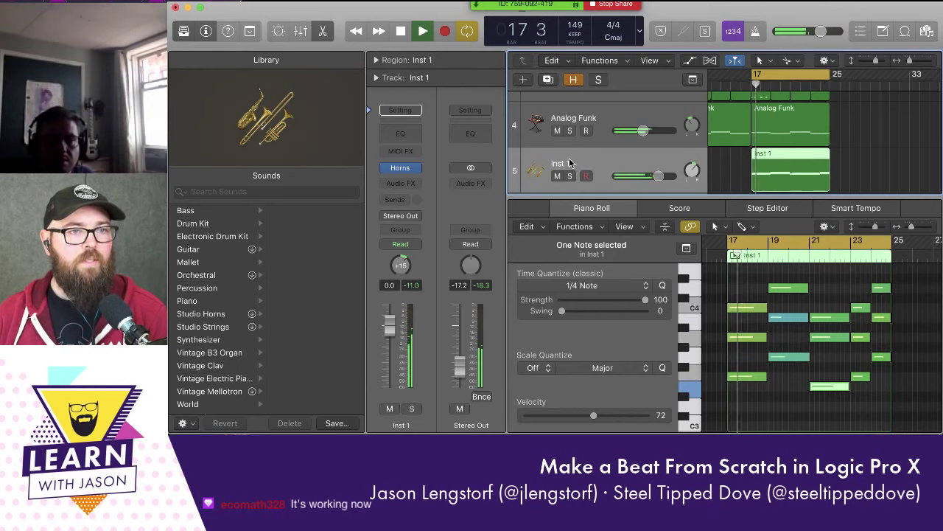
click(410, 184)
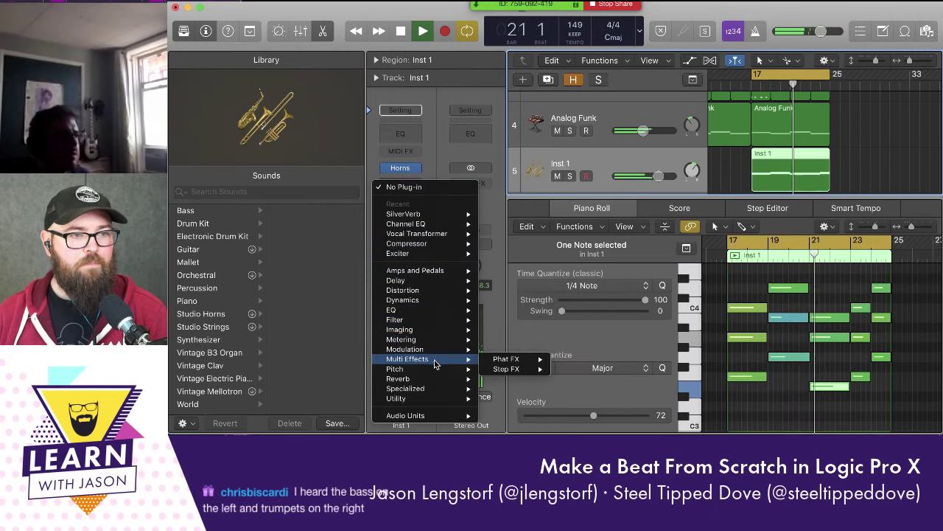
Lower the Inst 1 horns fader to -1.7 dB without adding any Audio FX plug-in
mouse_move(431, 371)
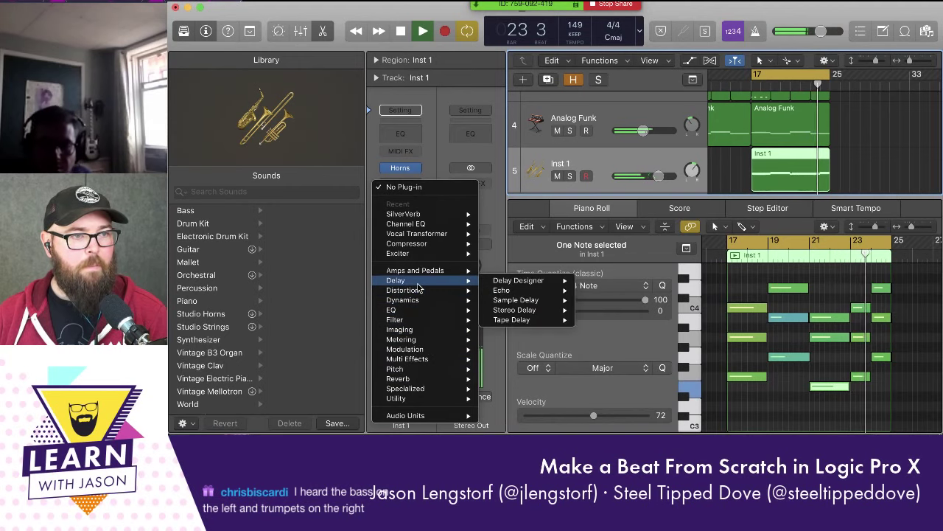
mouse_move(420, 216)
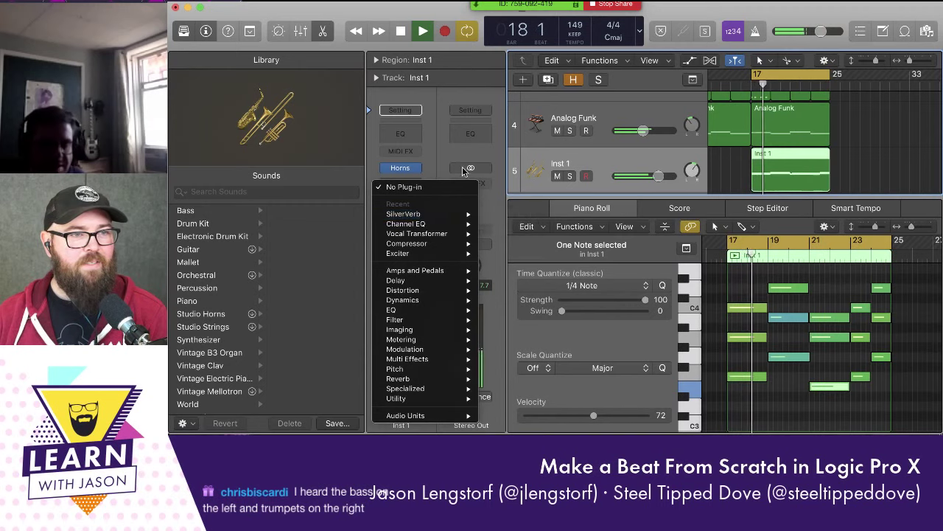
key(Escape)
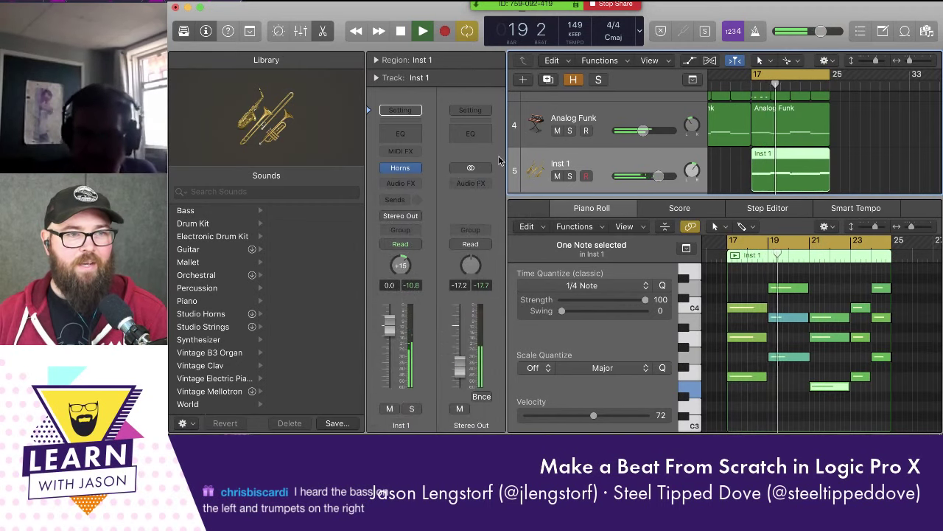
drag(389, 325, 386, 336)
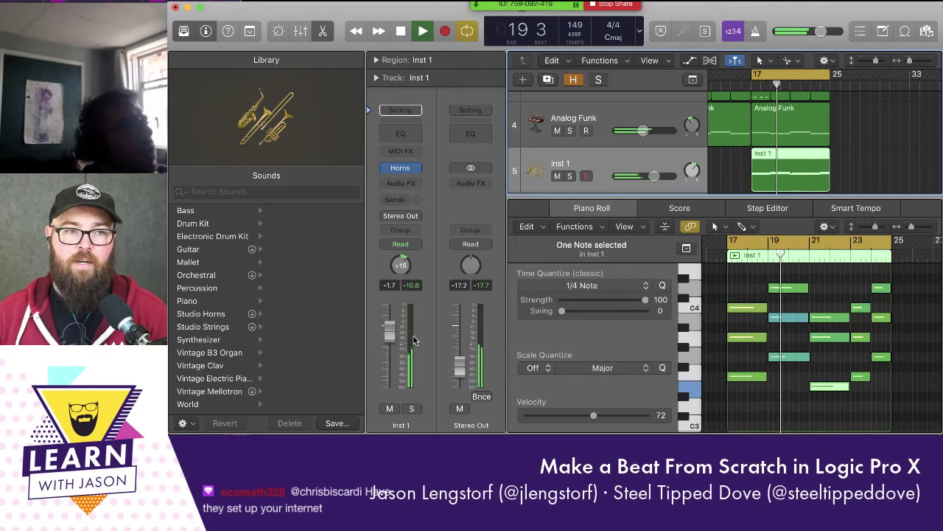
Rename track 3 to 'drums' and the Analog Funk track to 'bass'
scroll(594, 164, up, 5)
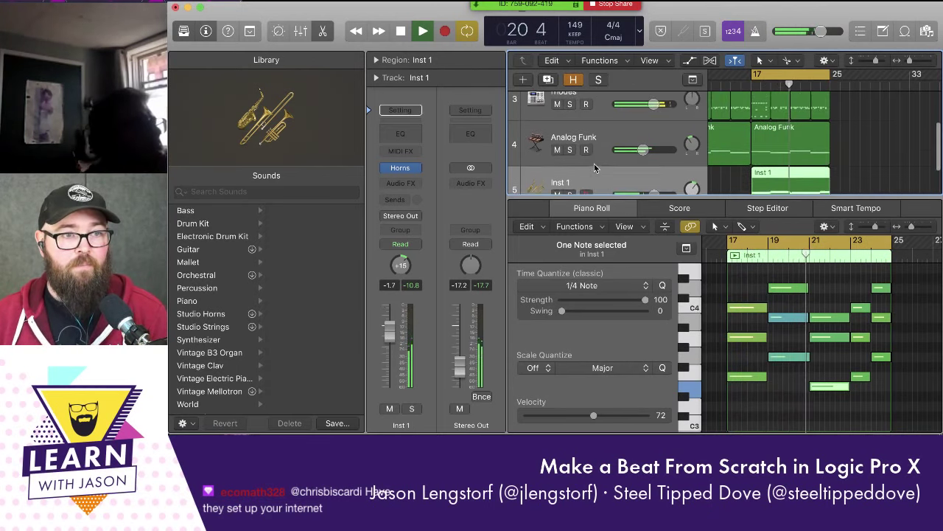
scroll(594, 165, down, 2)
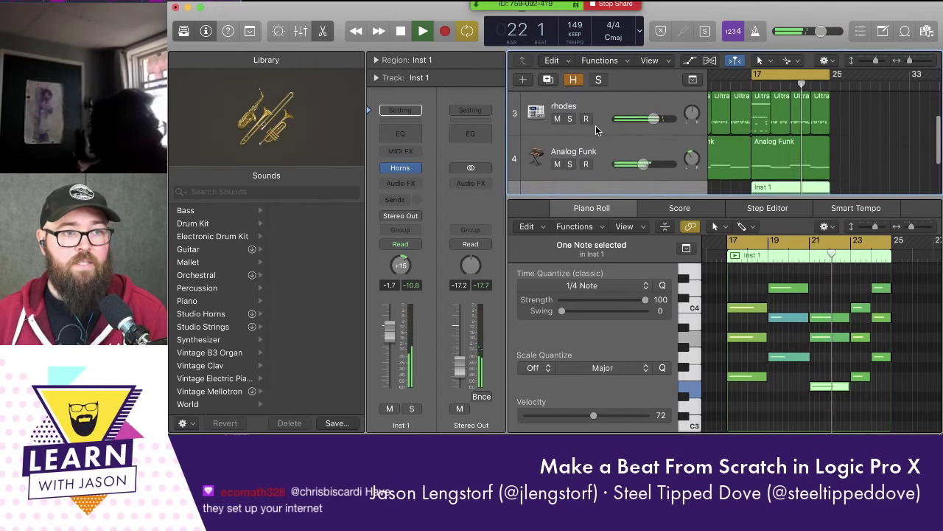
click(596, 119)
double_click(595, 119)
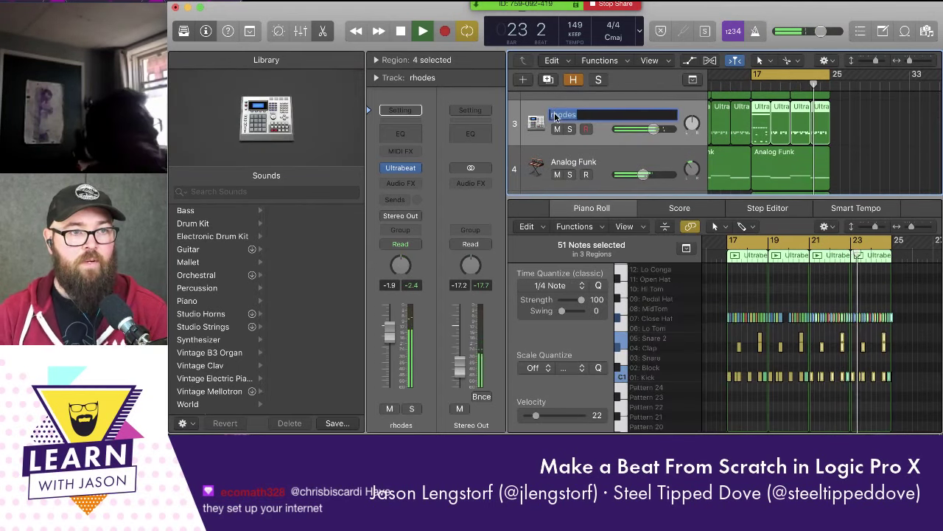
text(drums)
key(Return)
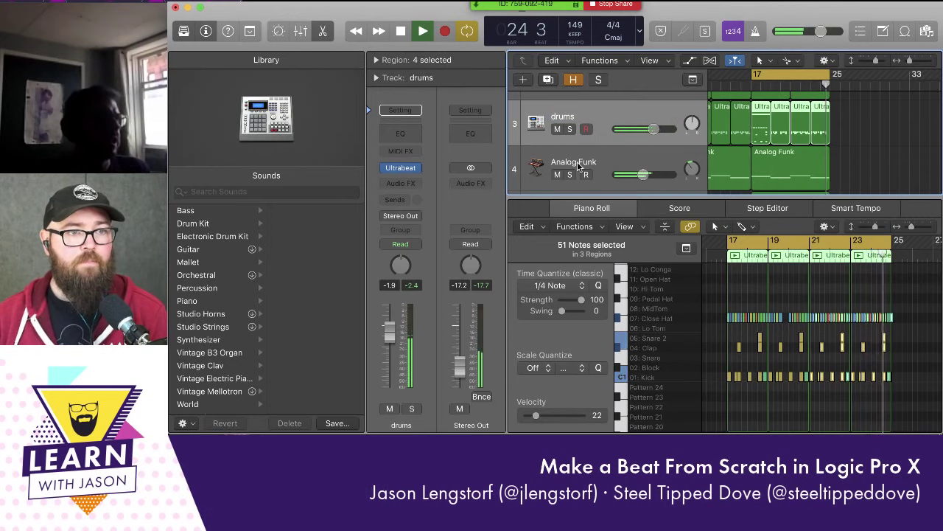
double_click(573, 161)
text(bass)
key(Return)
Rename the Inst 1 track to 'horns' and stop playback
scroll(594, 148, down, 2)
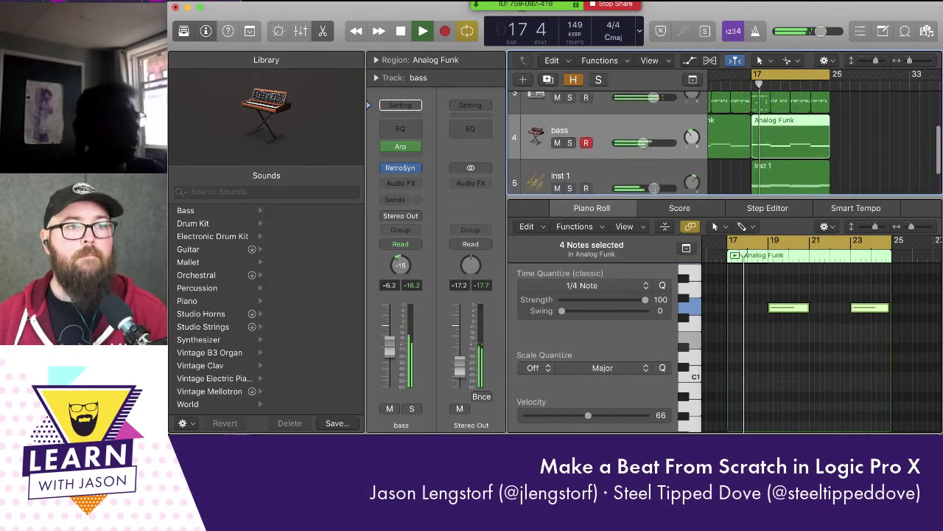
click(560, 168)
double_click(560, 164)
text(horns)
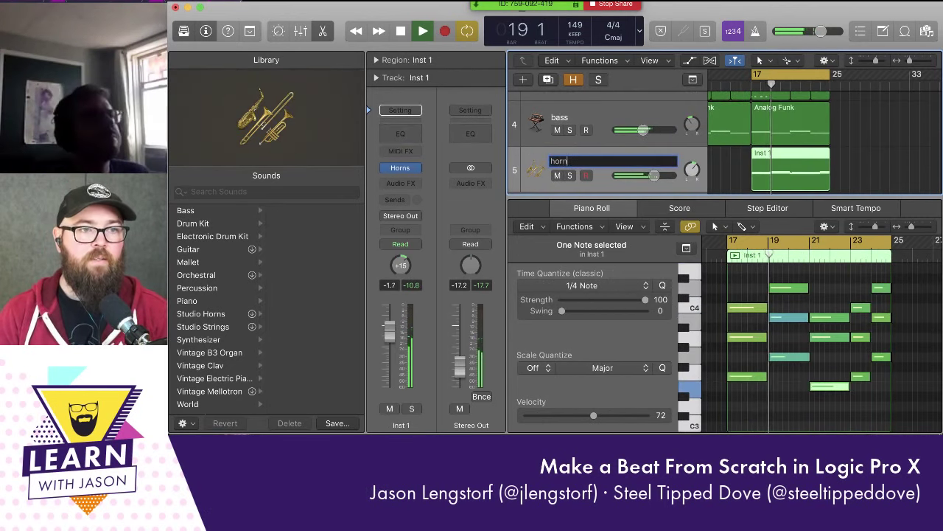
key(Return)
scroll(682, 140, up, 3)
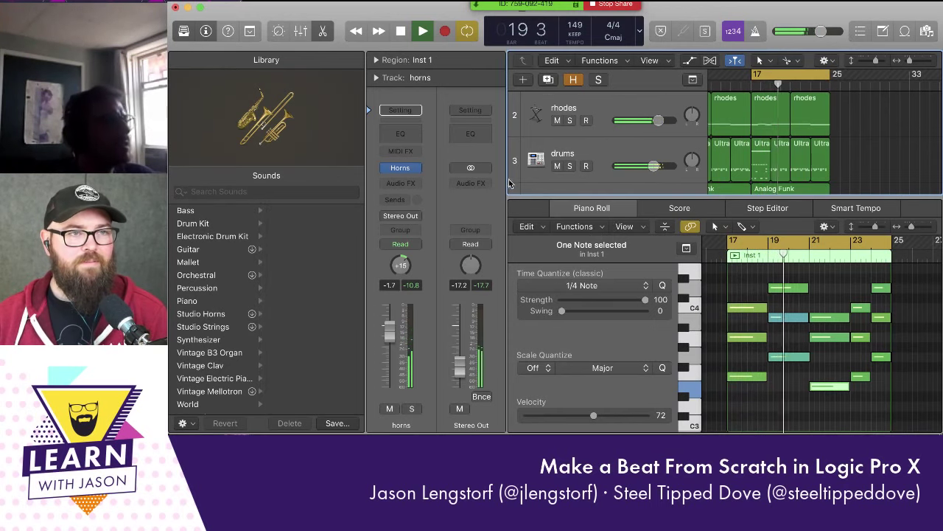
key(space)
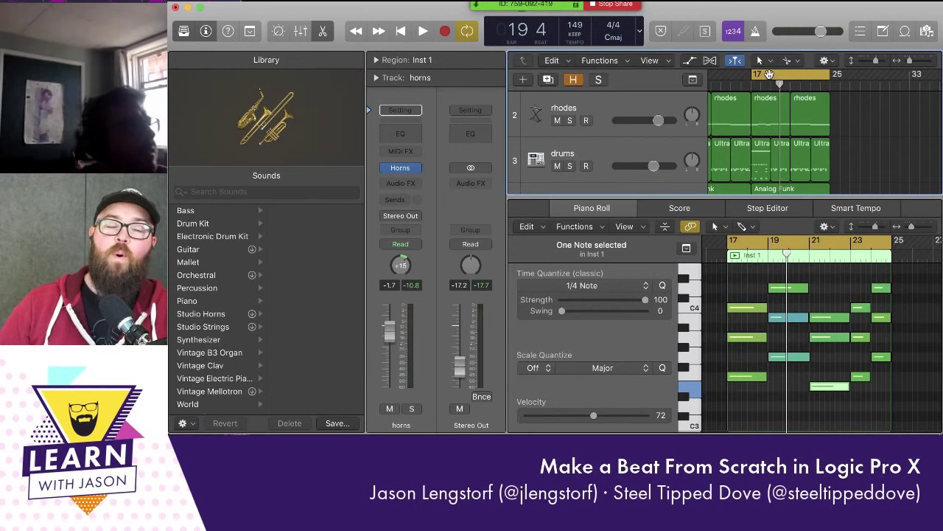
Turn off the bar 17–25 cycle, play the song from bar 1, and select the bar-17 drums region
click(769, 73)
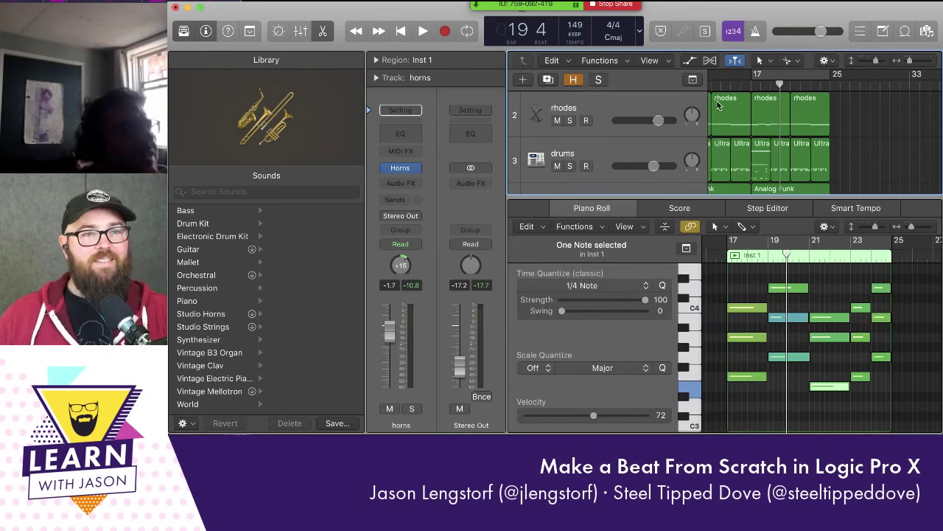
click(401, 34)
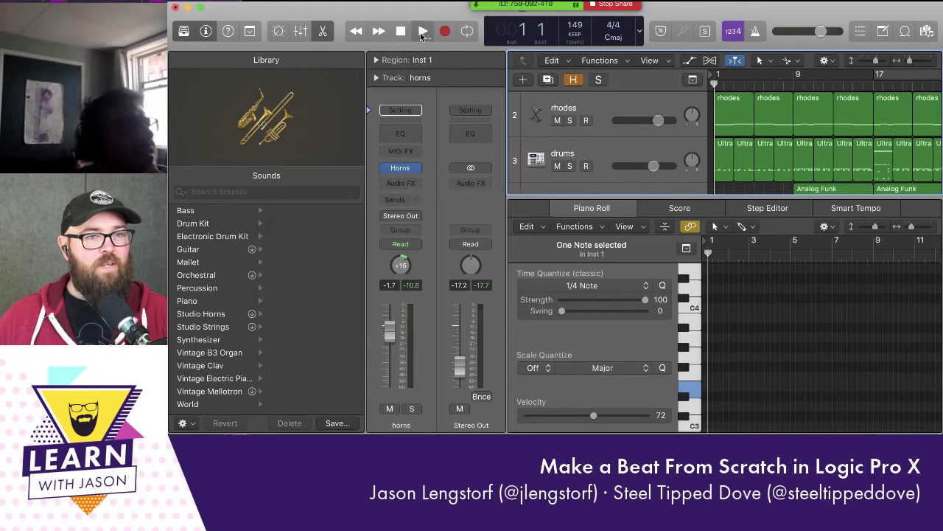
click(422, 32)
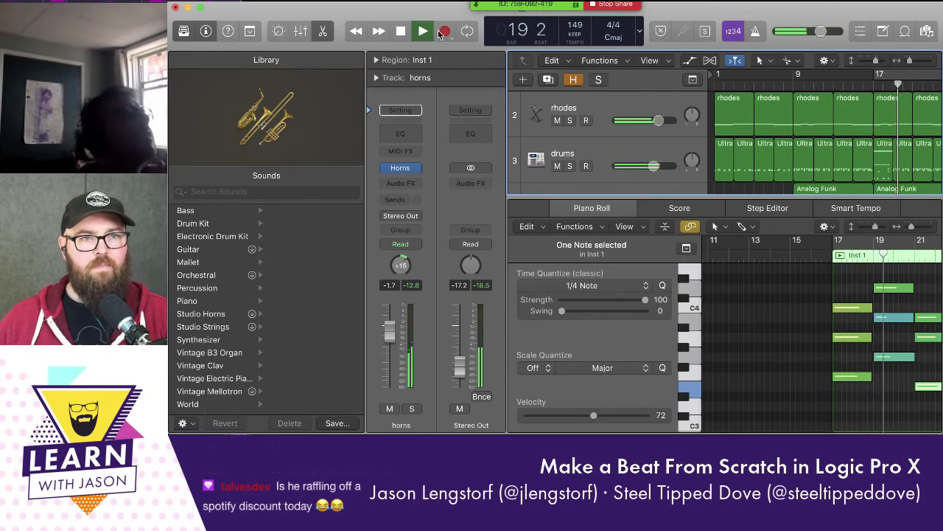
click(884, 157)
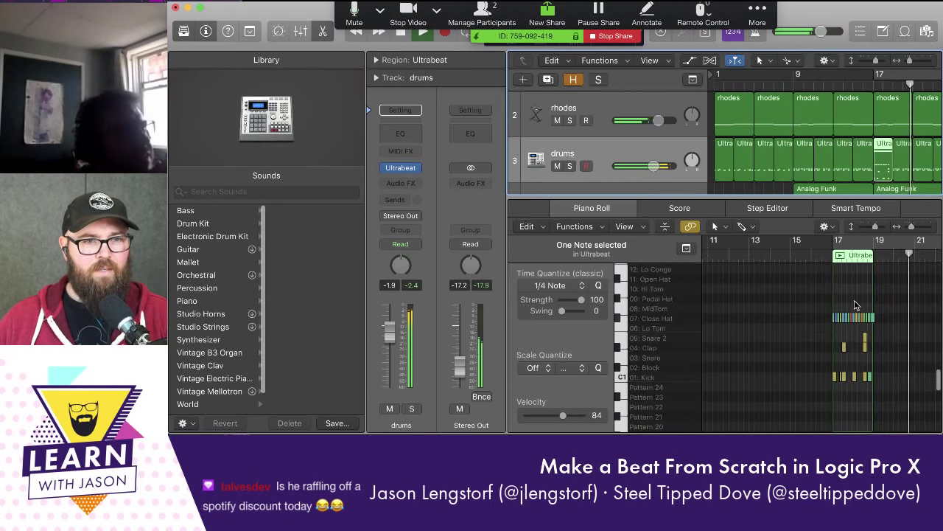
Select and then deselect the Close Hat notes in the drums region, and stop playback
drag(806, 307, 890, 322)
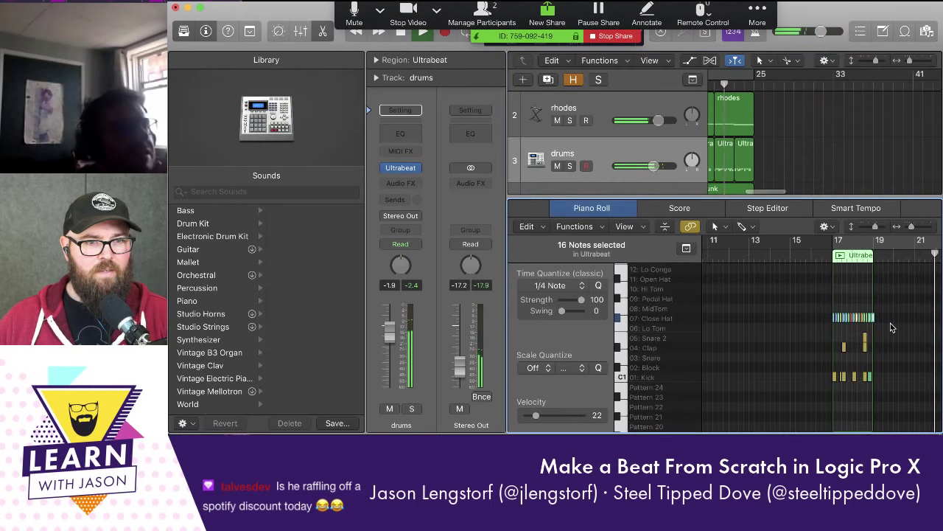
scroll(840, 406, up, 1)
scroll(840, 407, up, 2)
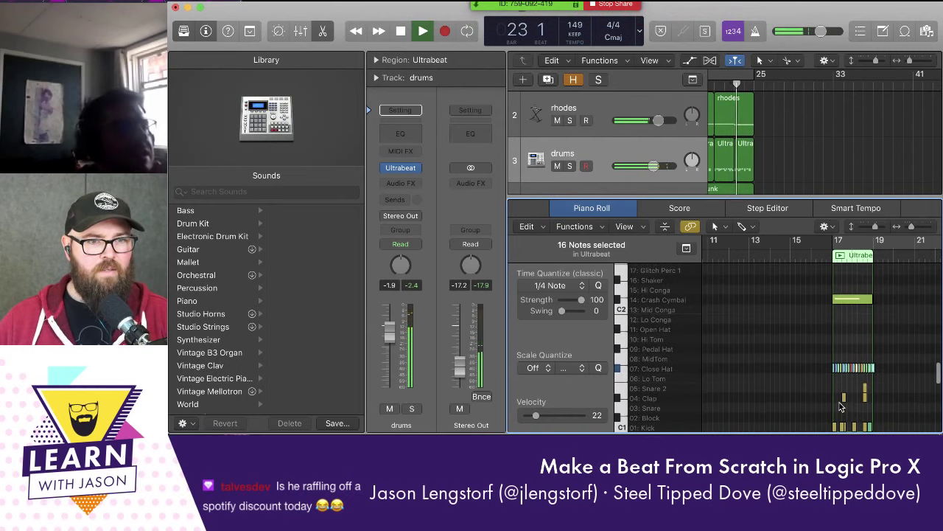
scroll(848, 297, right, 3)
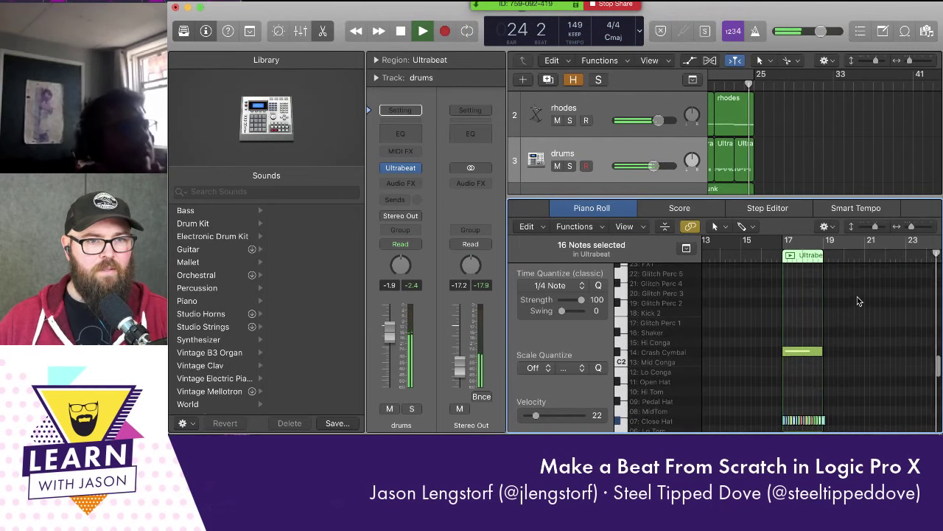
scroll(857, 296, right, 2)
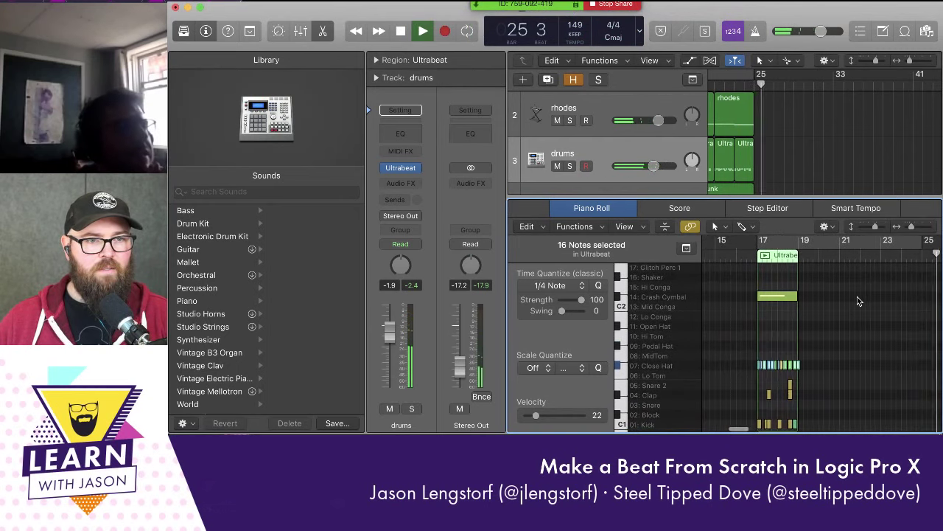
click(857, 296)
key(space)
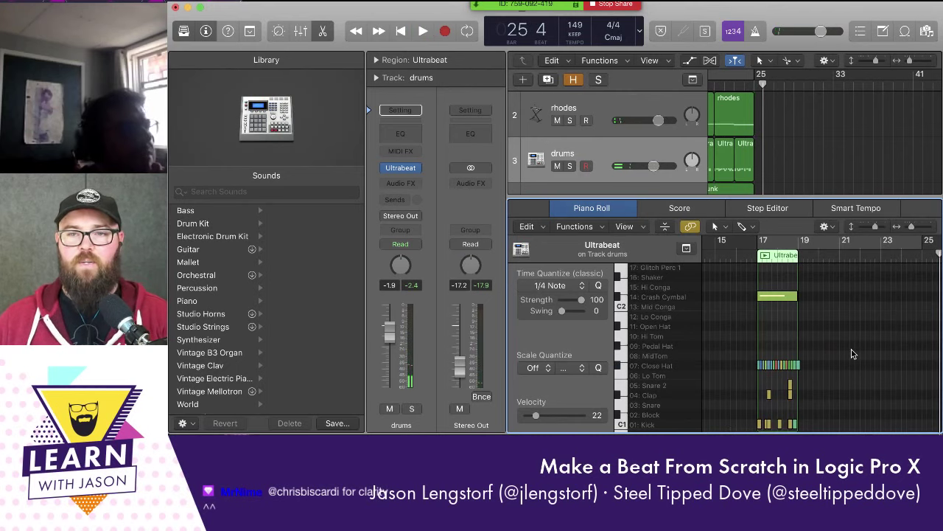
scroll(825, 333, left, 2)
scroll(825, 333, down, 1)
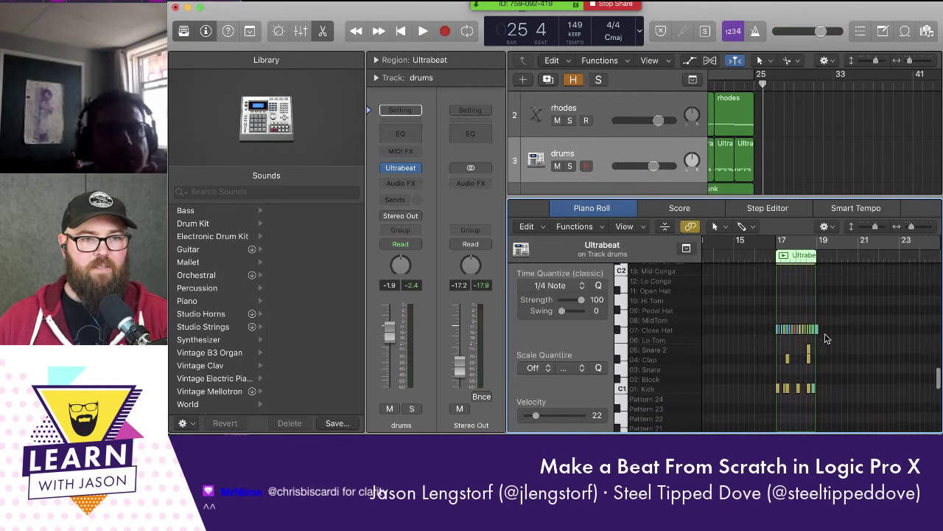
scroll(779, 127, left, 2)
scroll(779, 127, down, 1)
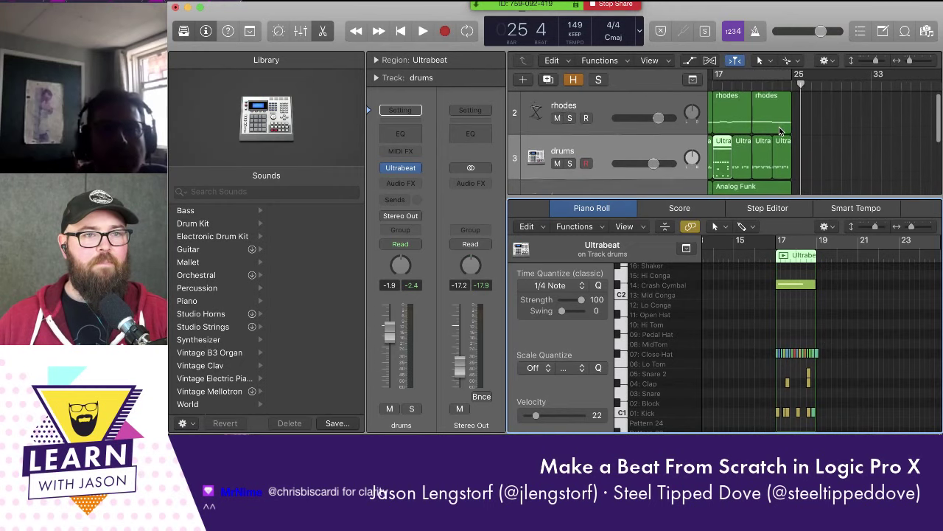
scroll(779, 127, left, 2)
scroll(779, 127, up, 1)
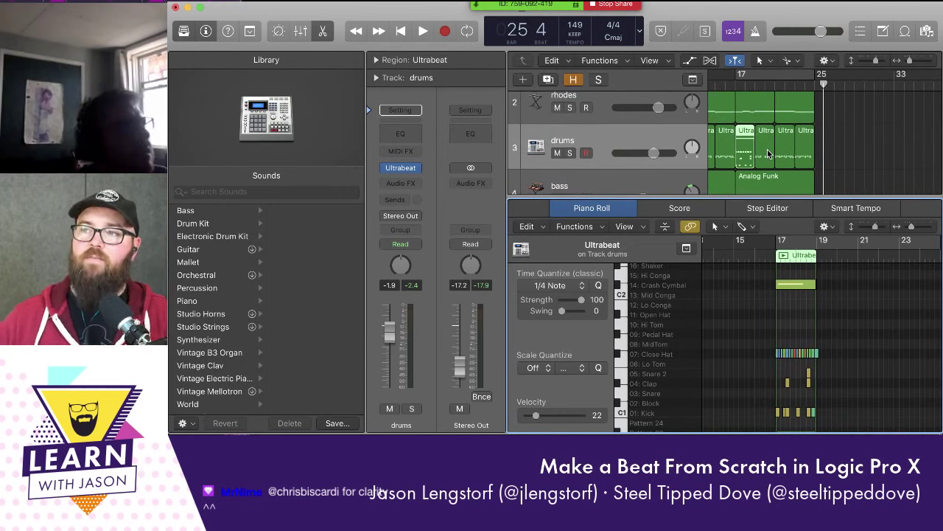
Solo the drums track and loop playback over bars 17–25
click(767, 152)
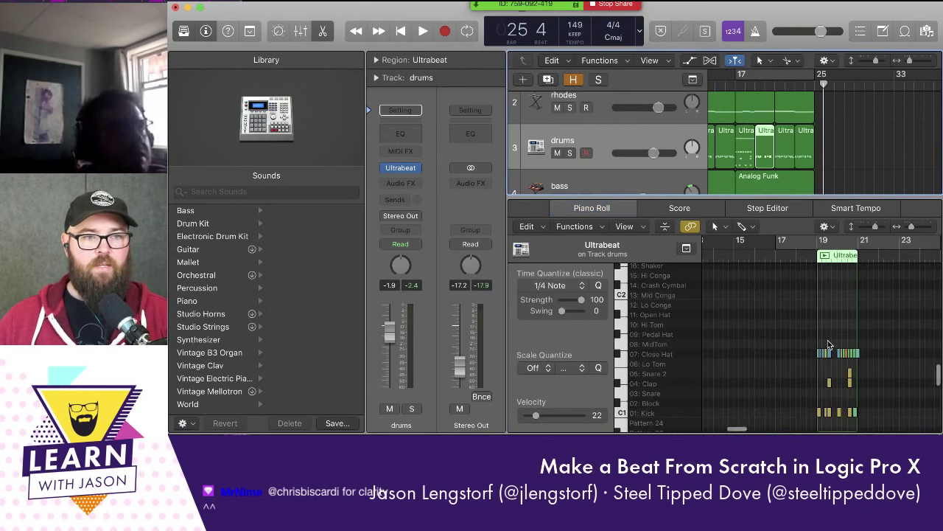
click(568, 153)
key(space)
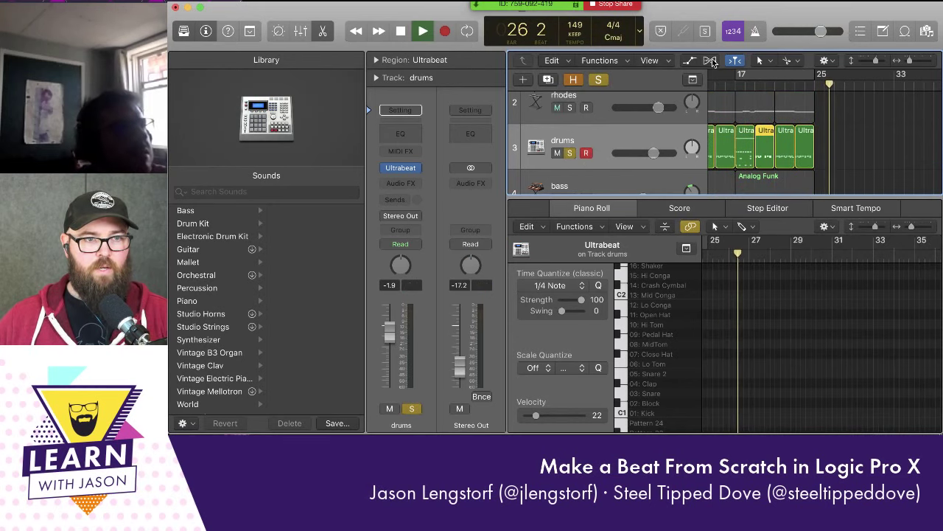
drag(742, 81, 815, 77)
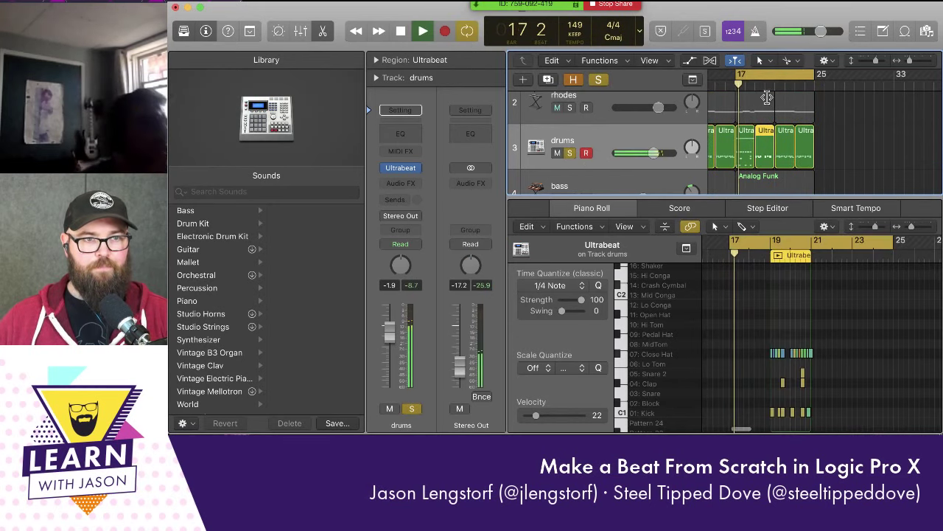
drag(835, 146, 752, 159)
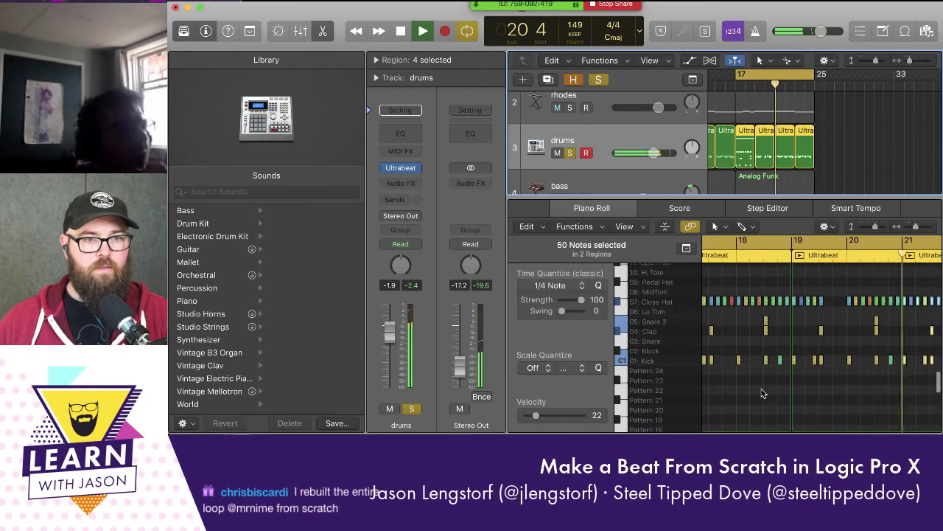
Pencil a Clap note near bar 21 in the drums Piano Roll and stop playback
scroll(763, 394, right, 2)
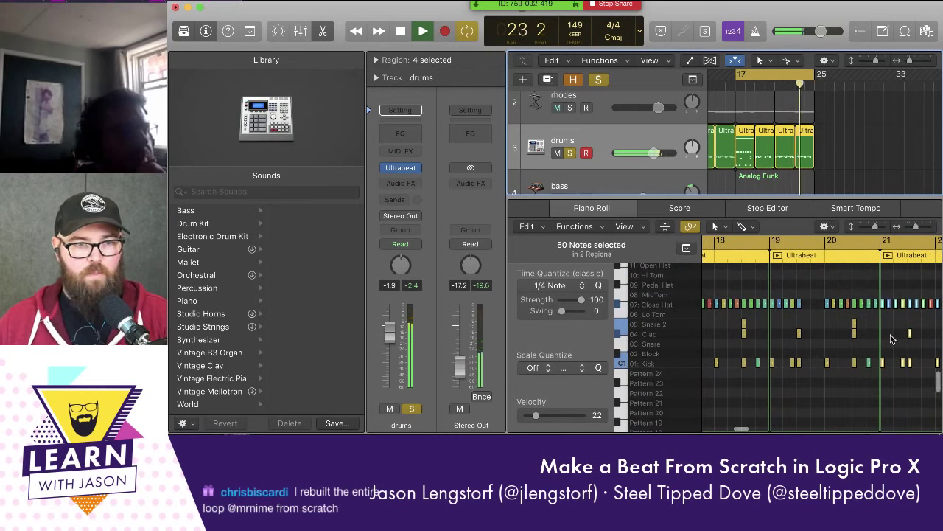
scroll(890, 338, up, 3)
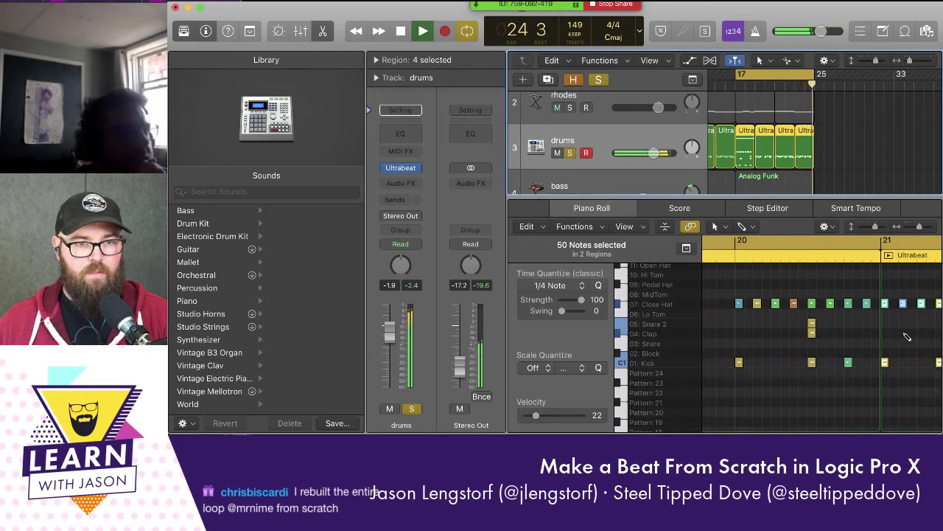
click(902, 333)
scroll(925, 363, right, 3)
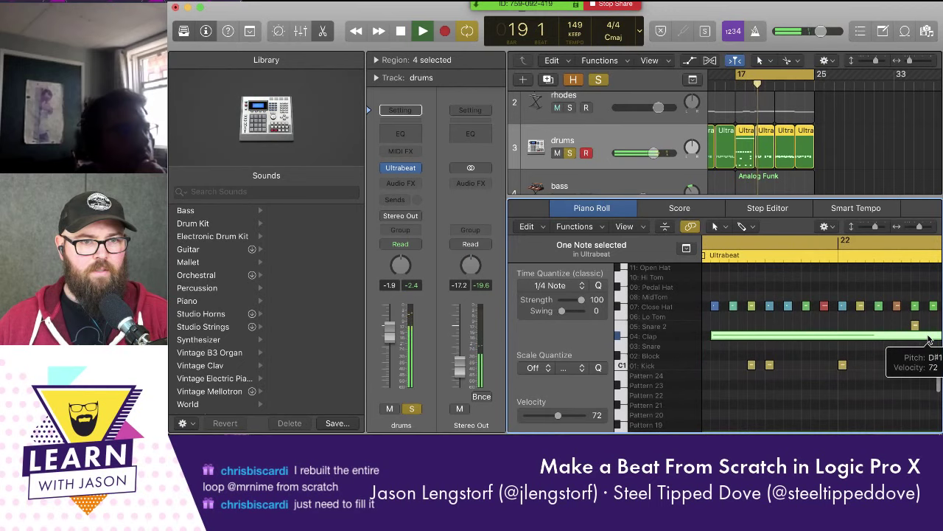
key(space)
key(x)
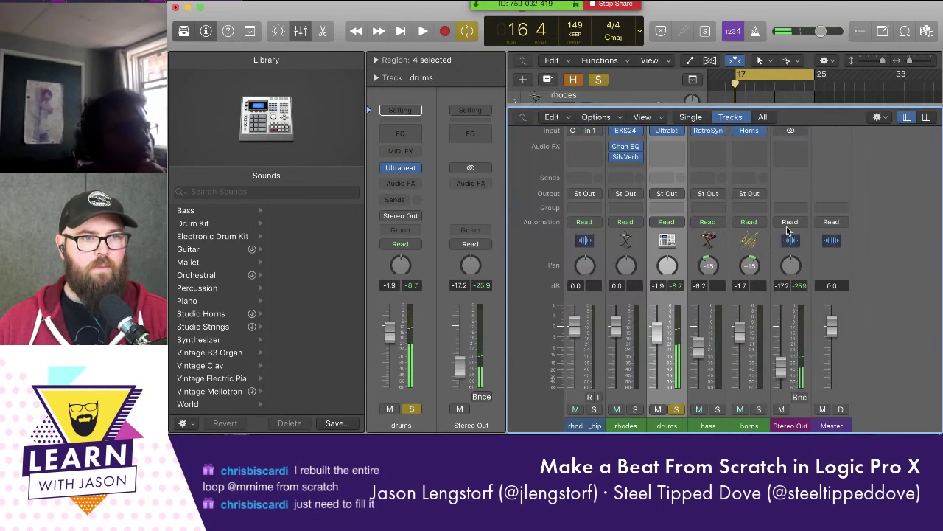
key(x)
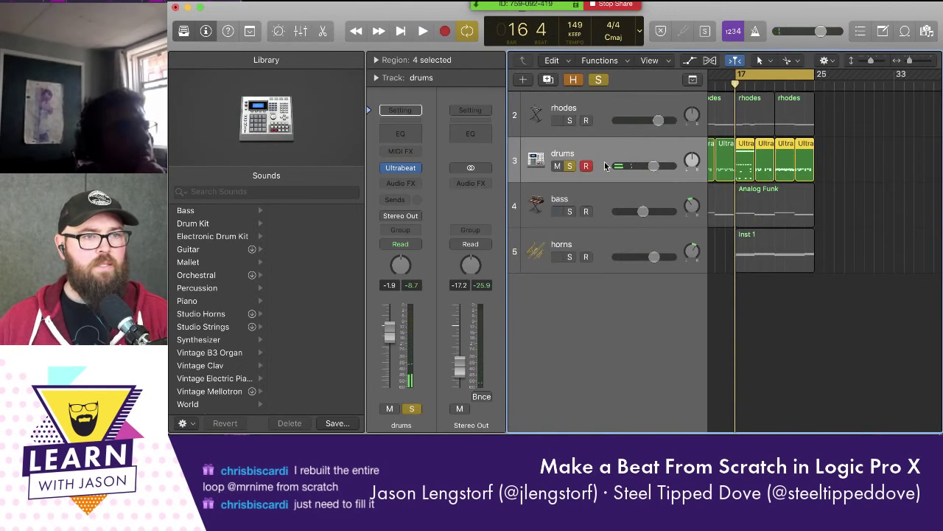
Inspect a drum sound in the Ultrabeat plug-in window, close it, and reopen the drums region's notes
click(400, 170)
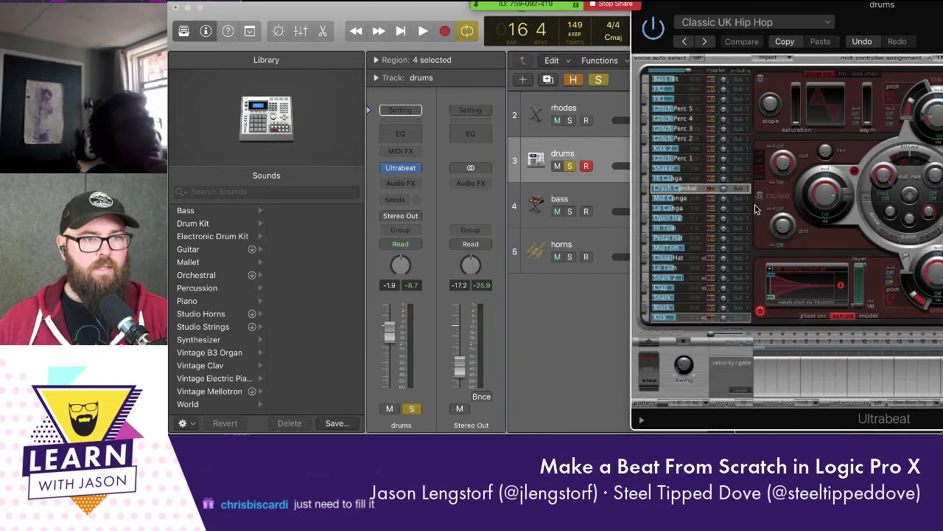
click(708, 218)
click(682, 79)
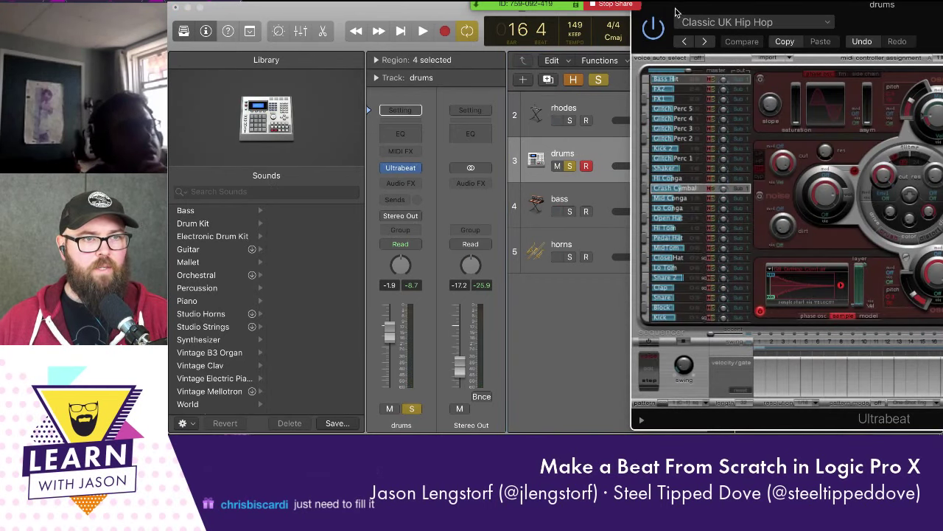
drag(675, 11, 673, 50)
click(634, 47)
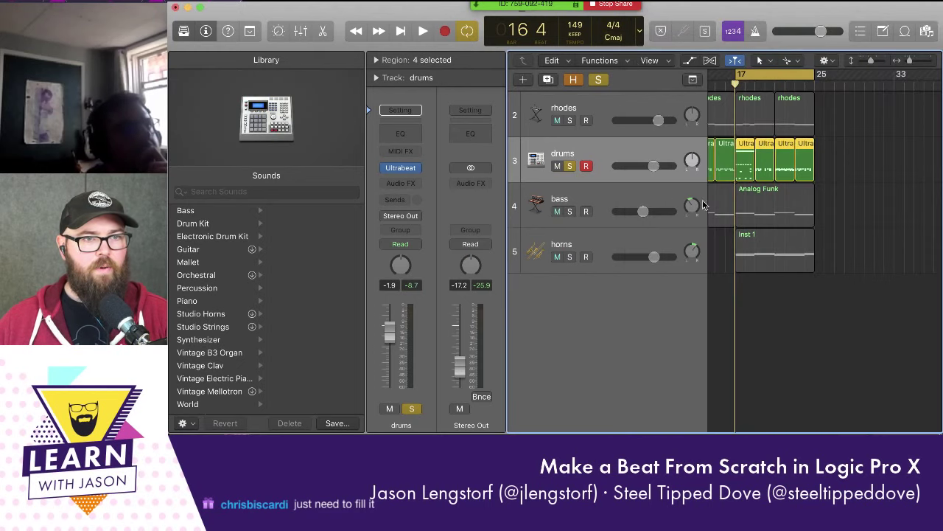
double_click(742, 170)
Replace the long Clap note with a newly drawn short Clap hit at bar 21
scroll(744, 342, right, 1)
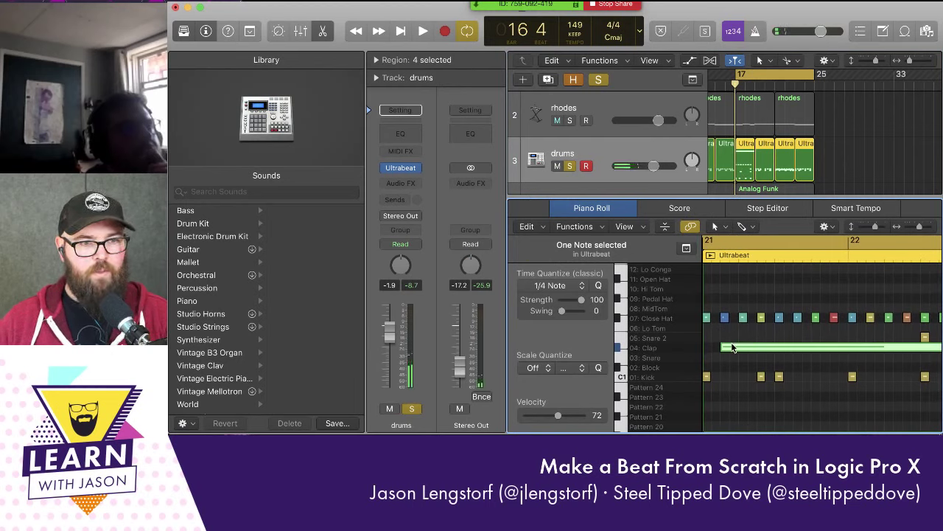
key(Delete)
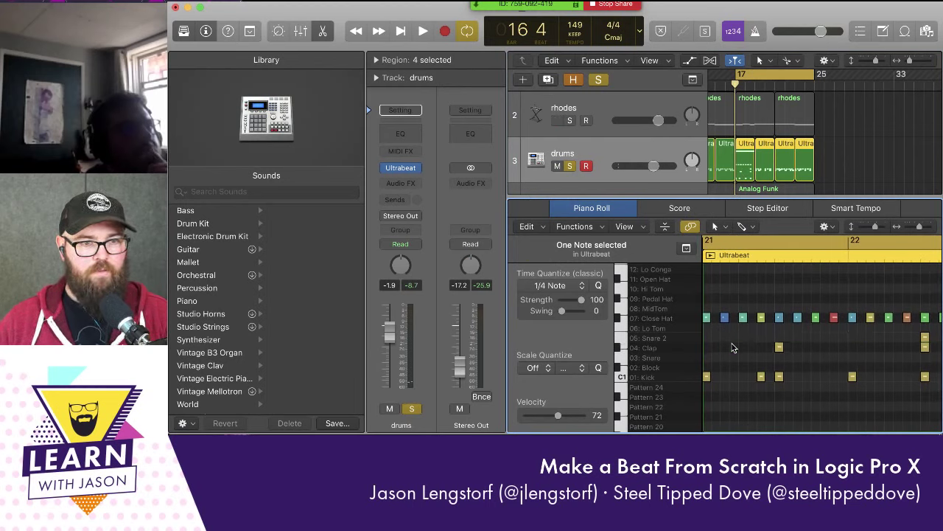
scroll(733, 348, left, 3)
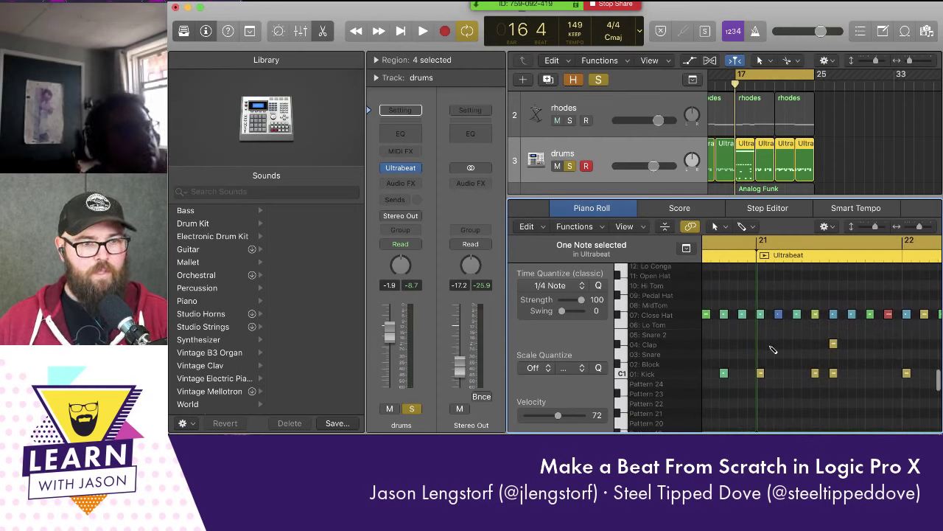
click(773, 349)
scroll(791, 350, right, 2)
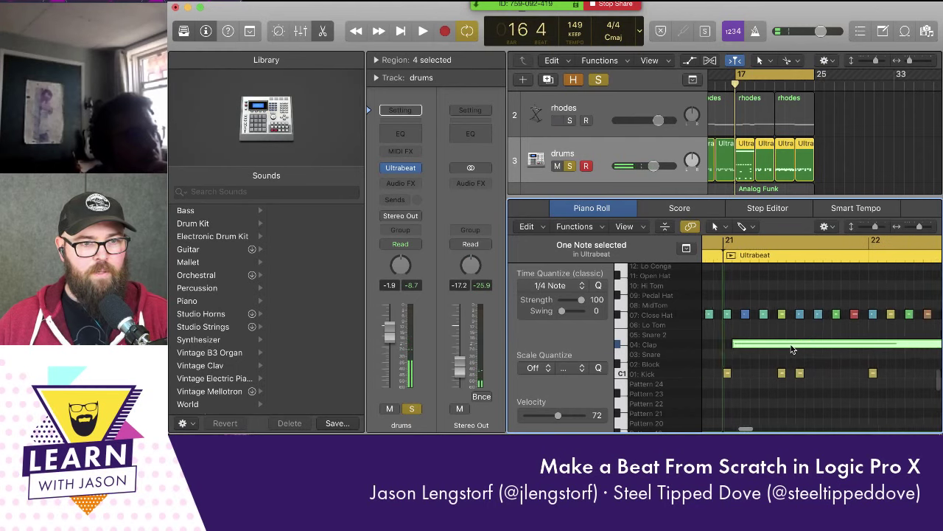
scroll(792, 350, right, 3)
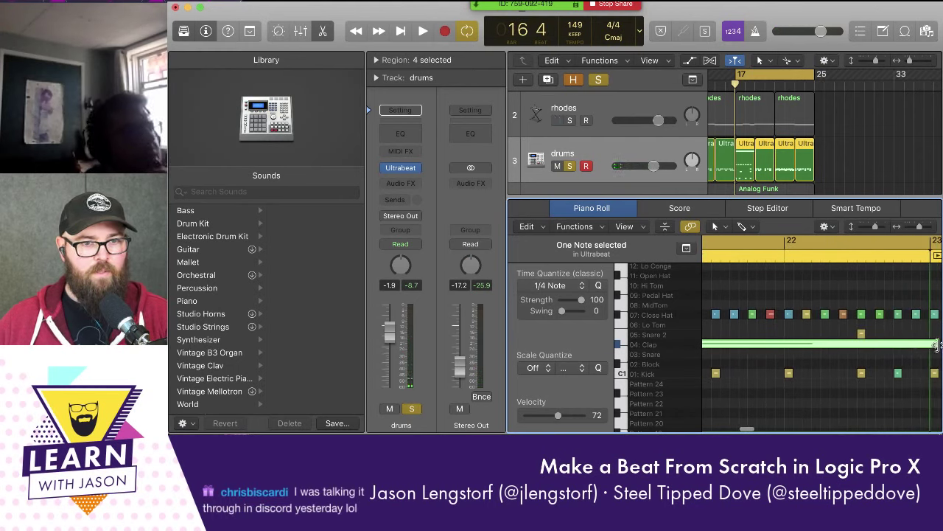
drag(937, 344, 731, 341)
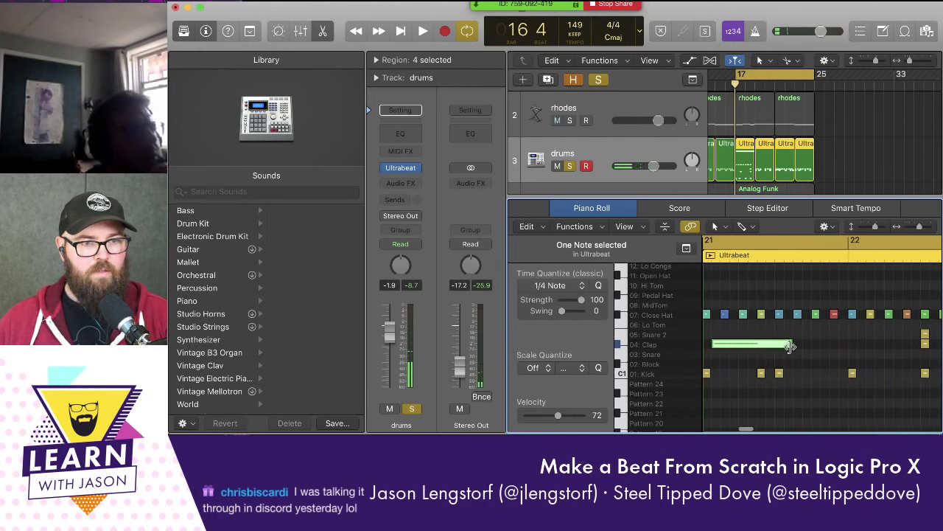
drag(789, 346, 719, 346)
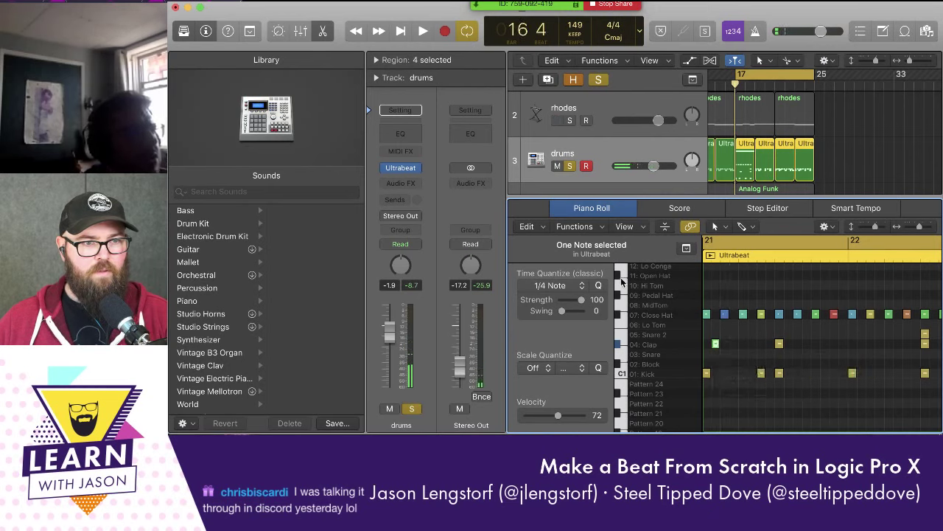
Set Time Quantize to 1/16 Note and nudge the clap one sixteenth later
click(577, 286)
click(691, 361)
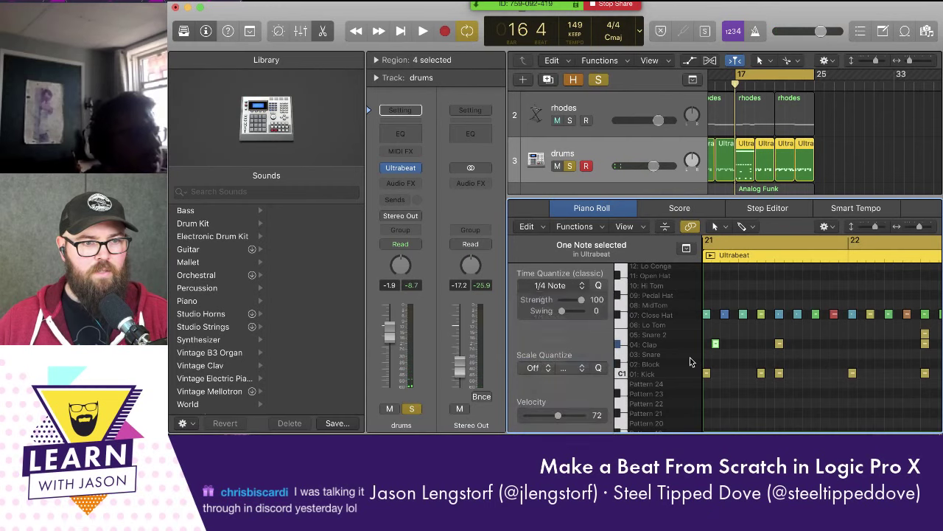
drag(716, 347, 725, 346)
scroll(749, 346, left, 3)
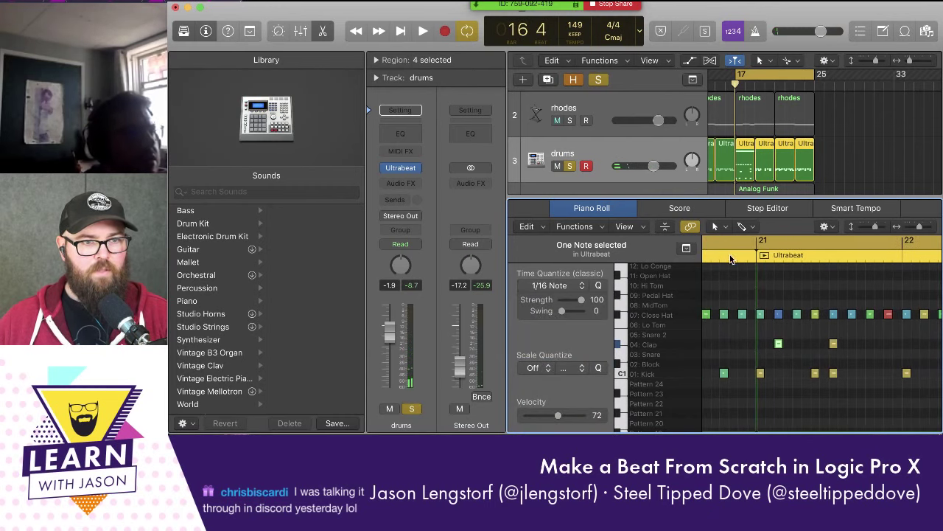
Play the loop from bar 17 to check the edited clap
key(space)
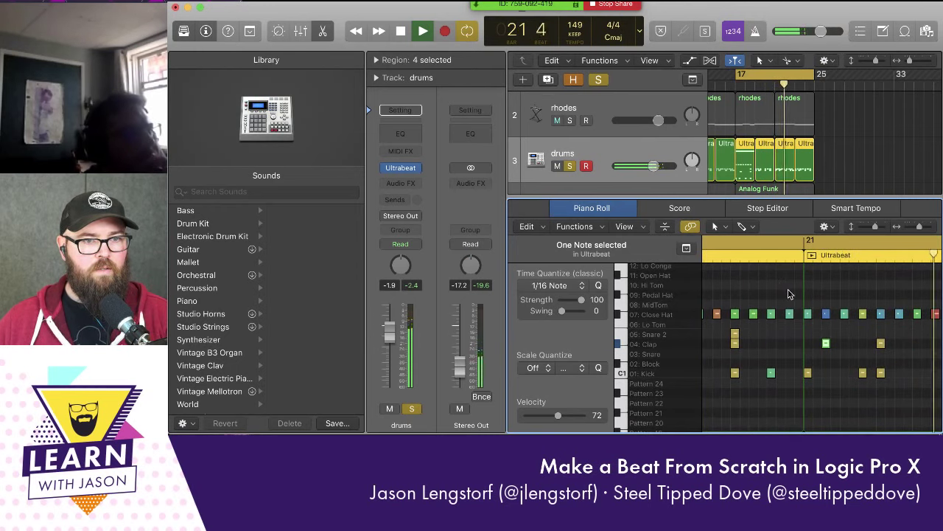
key(space)
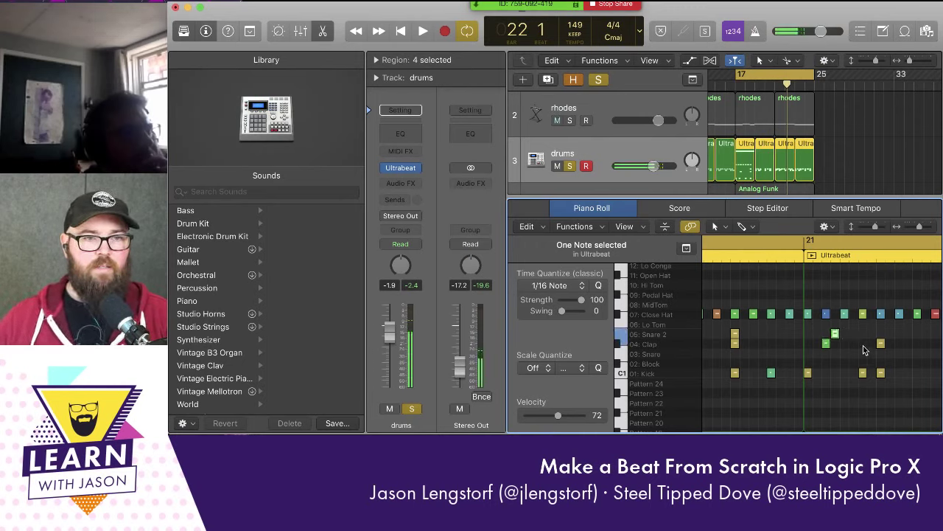
key(space)
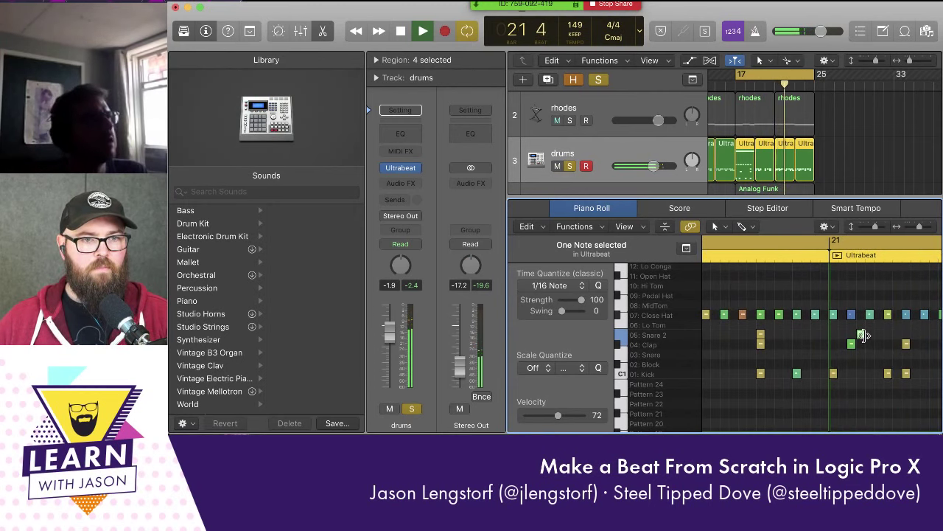
key(space)
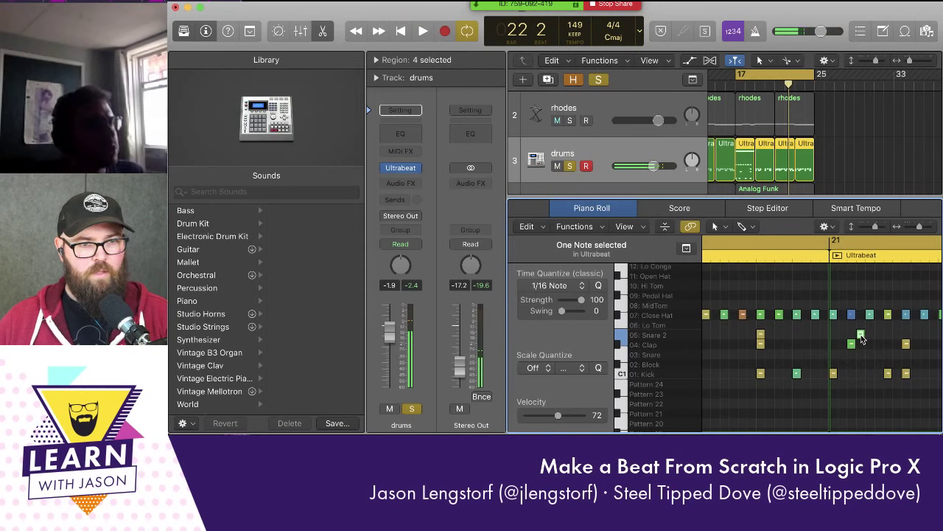
scroll(862, 338, up, 3)
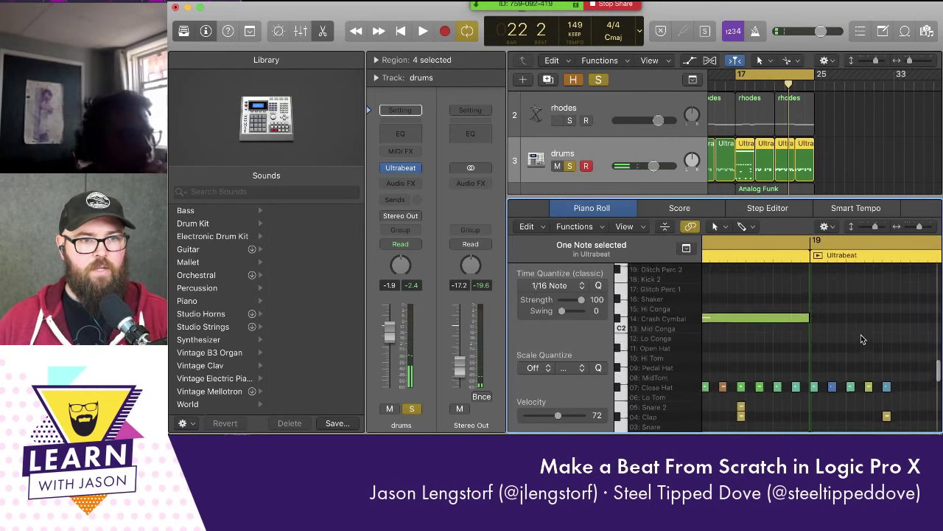
scroll(860, 339, left, 5)
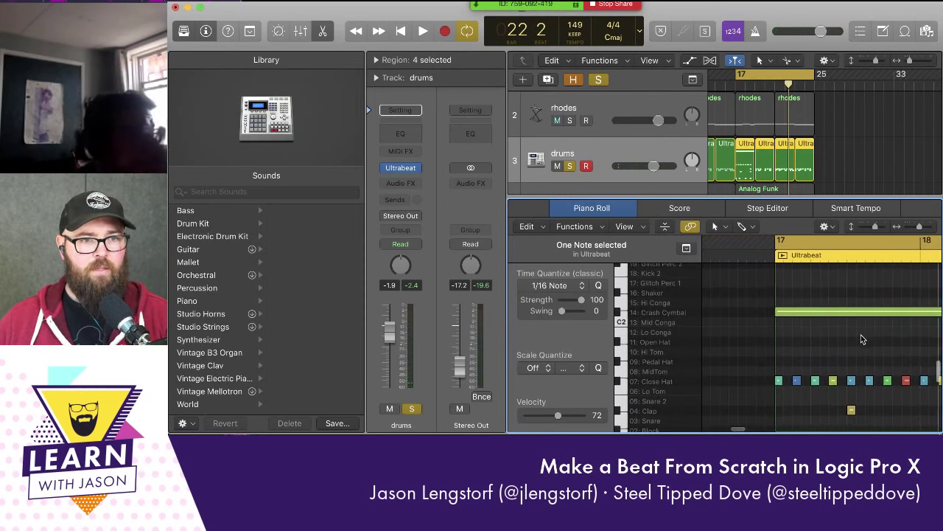
Try shortening the Crash Cymbal note, then undo to restore its full length
scroll(862, 339, right, 5)
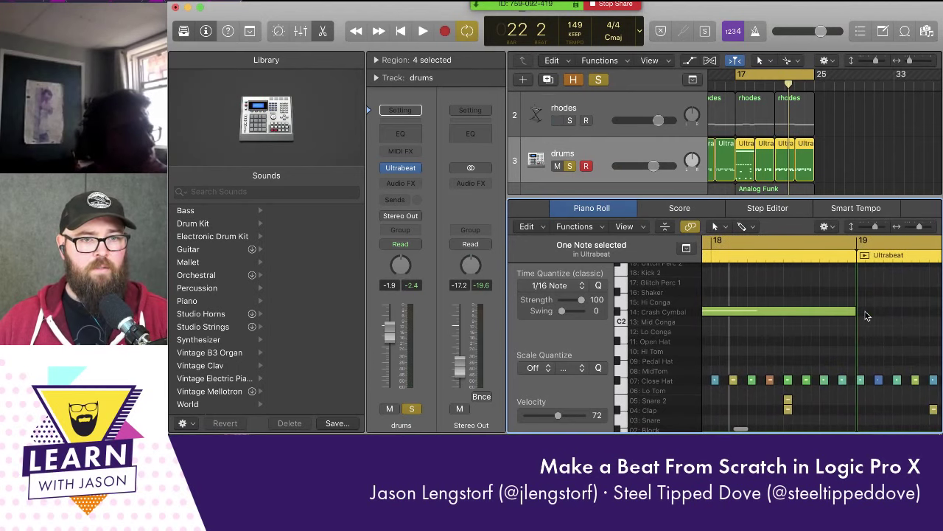
drag(853, 311, 709, 312)
key(super+z)
scroll(731, 316, left, 3)
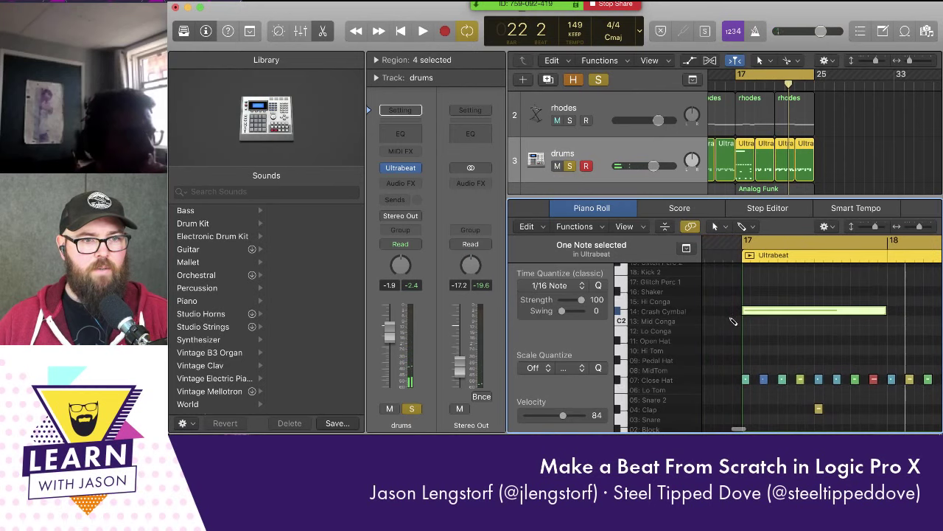
key(super+z)
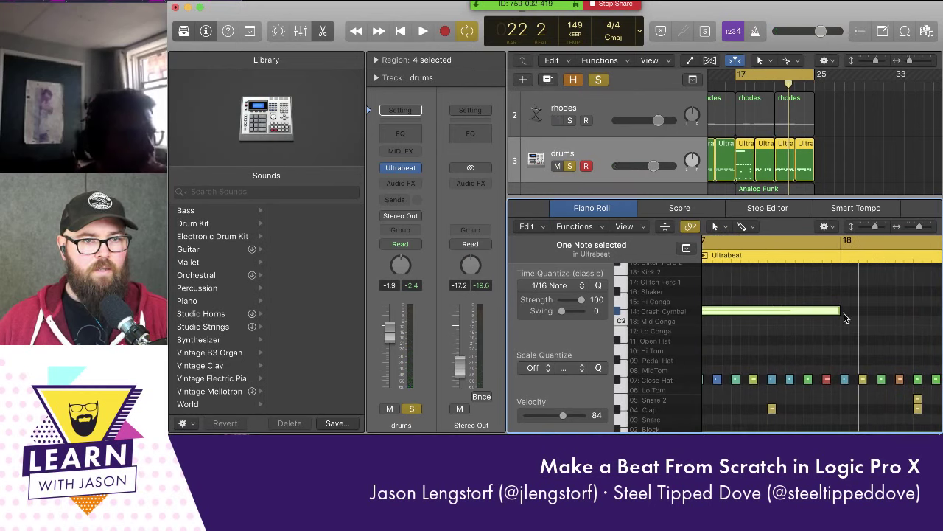
Step the playhead bar by bar to bar 25 and briefly play the drum pattern
click(843, 247)
key(period)
key(period)
key(period)
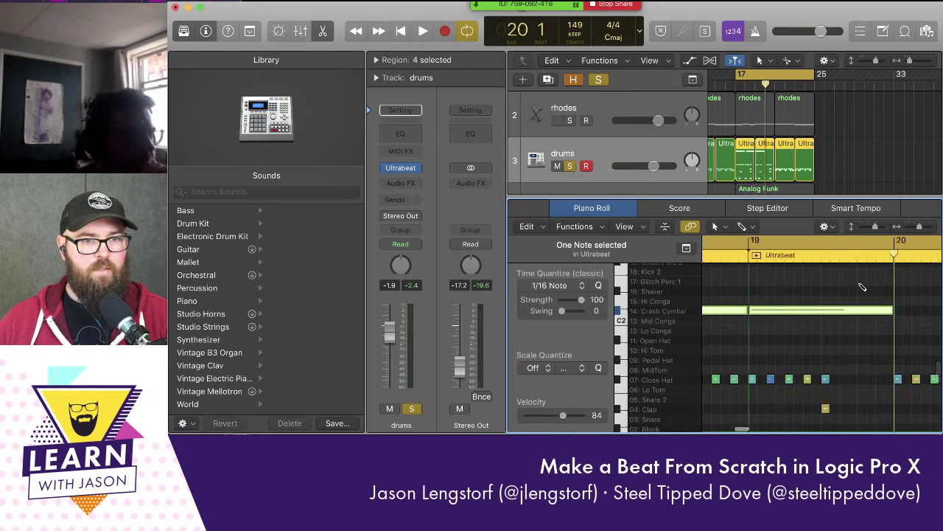
key(period)
key(period)
key(period)
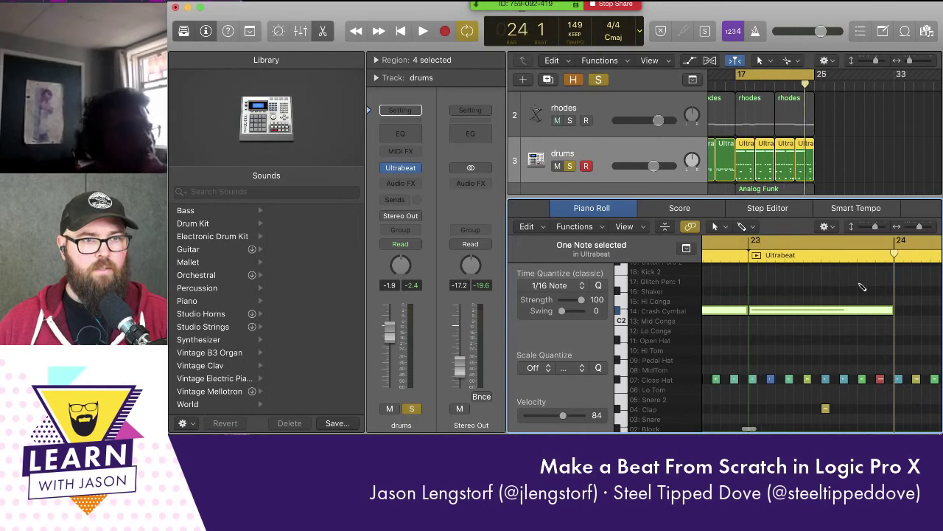
key(period)
key(space)
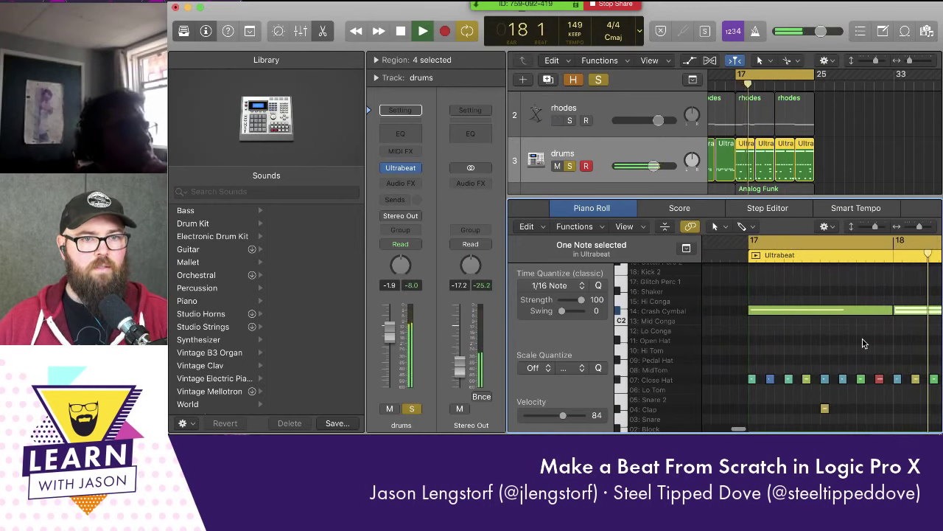
key(space)
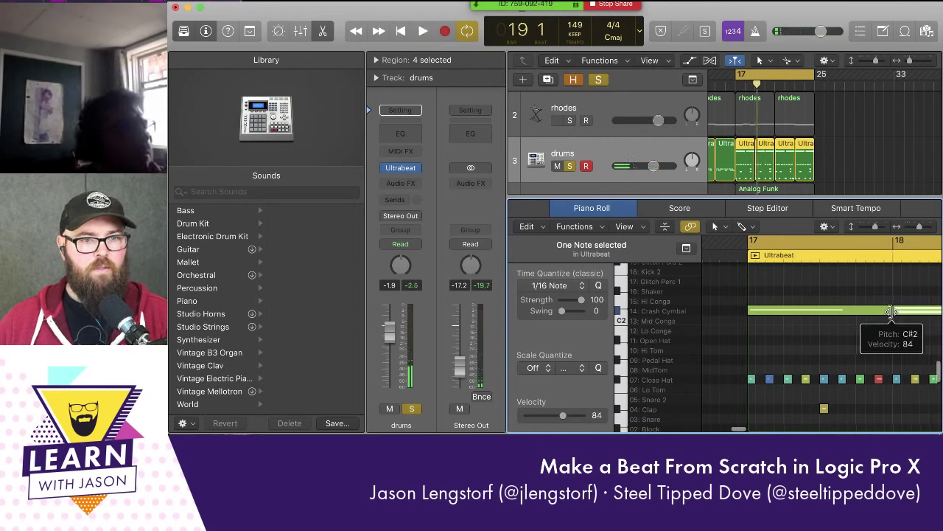
Select the Crash Cymbal note in the drum pattern
scroll(878, 324, right, 2)
scroll(876, 324, down, 2)
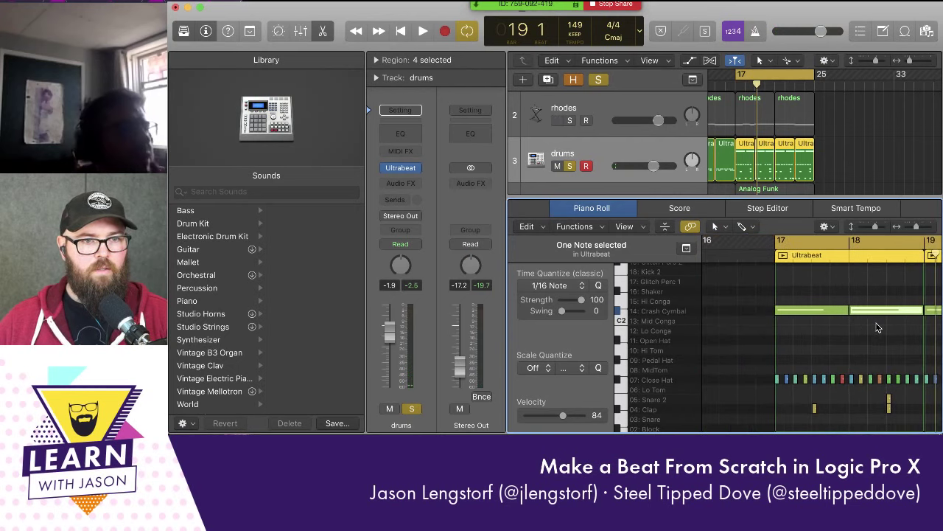
click(852, 315)
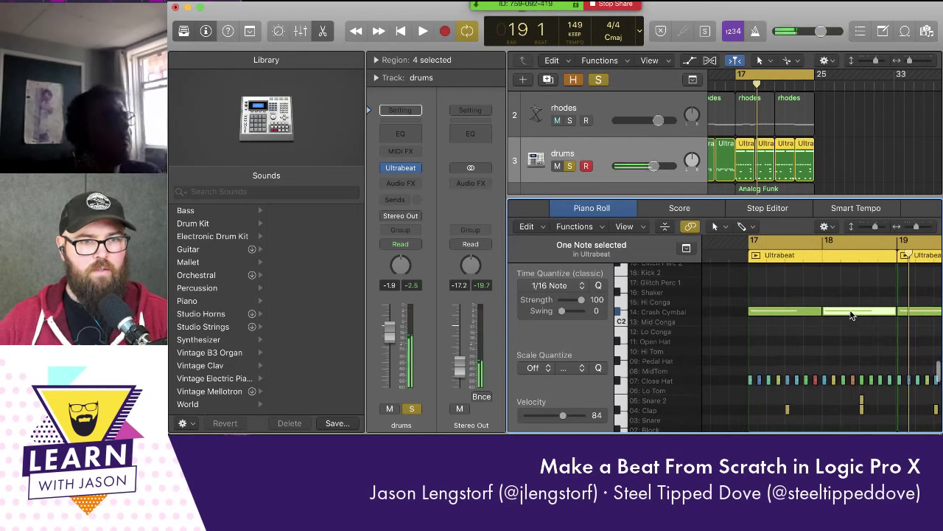
scroll(766, 310, right, 6)
scroll(766, 310, left, 1)
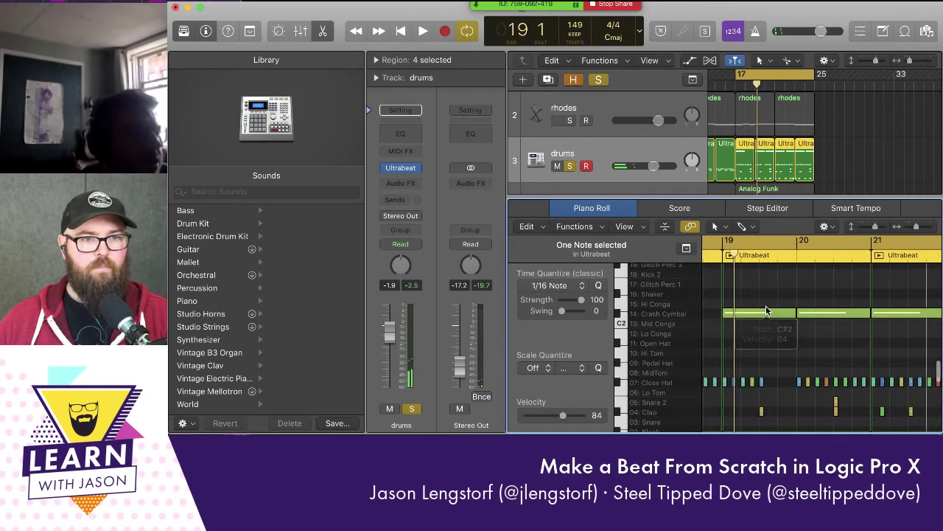
scroll(830, 315, right, 4)
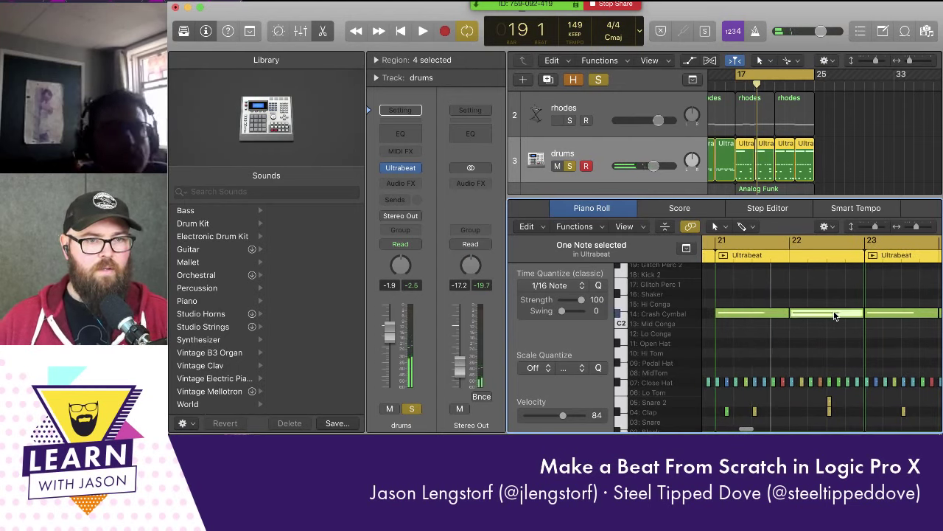
scroll(835, 315, right, 4)
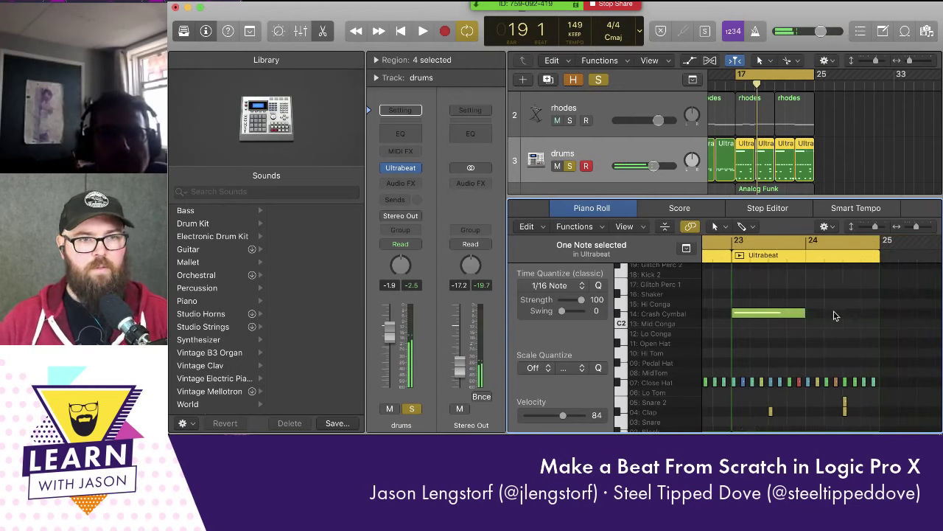
Unsolo the drums track and play the full beat with the rhodes from bar 17
click(569, 165)
key(space)
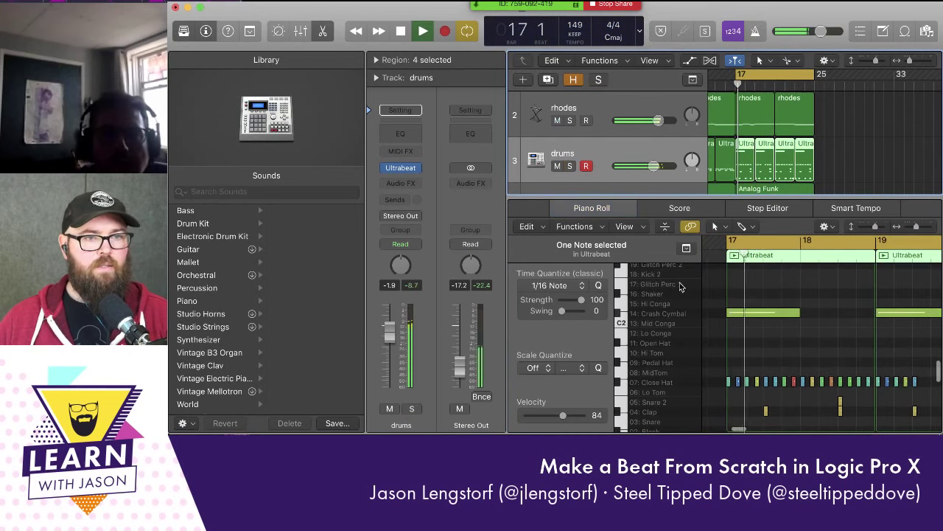
key(space)
key(space)
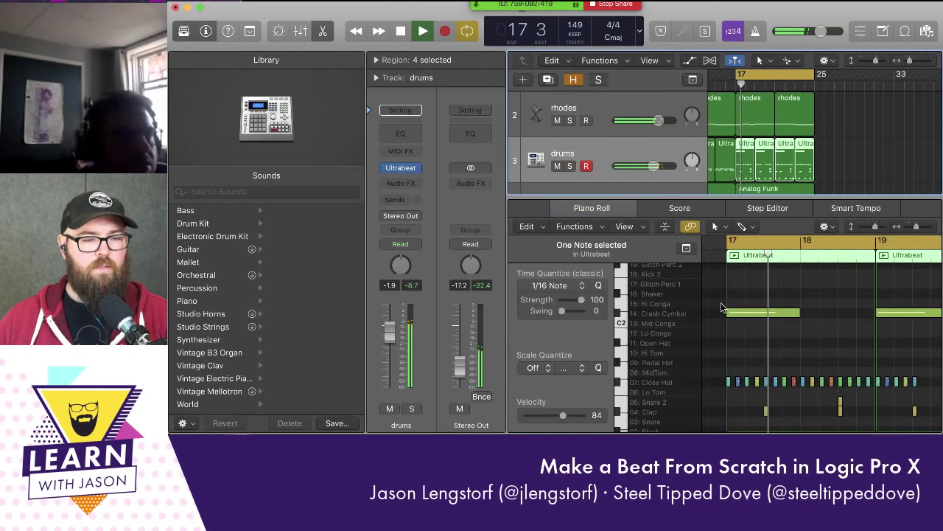
scroll(759, 324, right, 3)
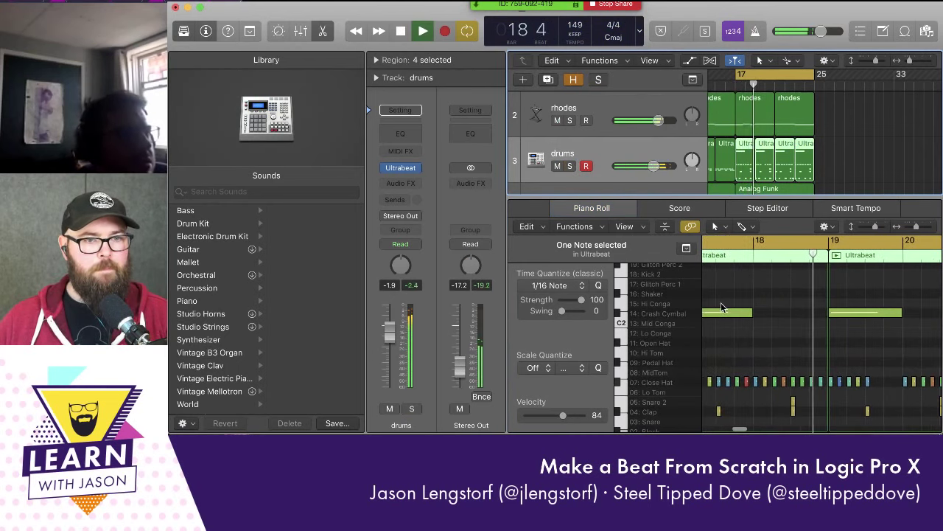
scroll(762, 335, right, 3)
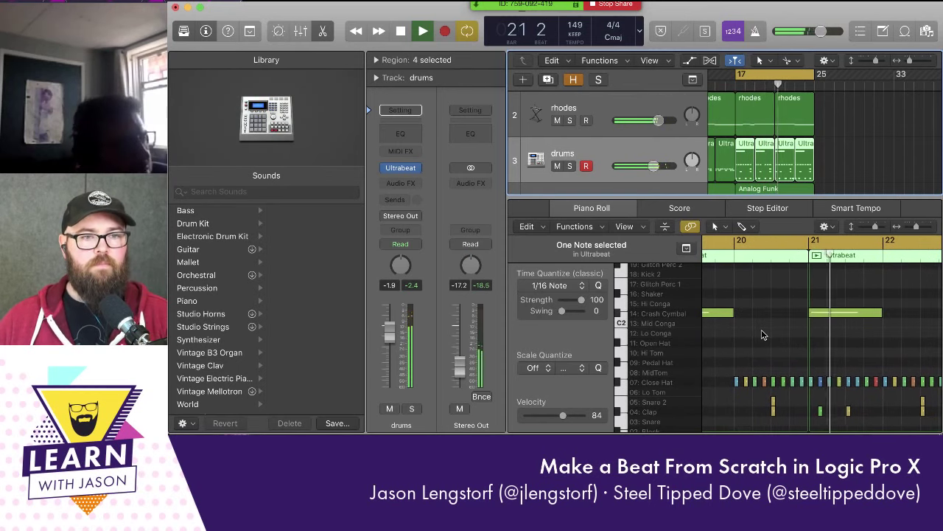
scroll(763, 335, right, 2)
scroll(763, 336, right, 2)
scroll(763, 336, down, 2)
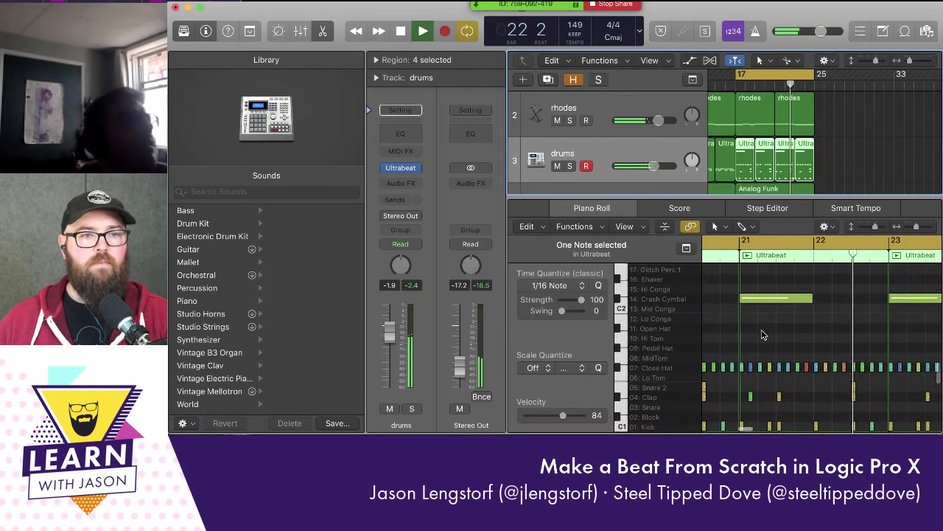
scroll(763, 335, right, 3)
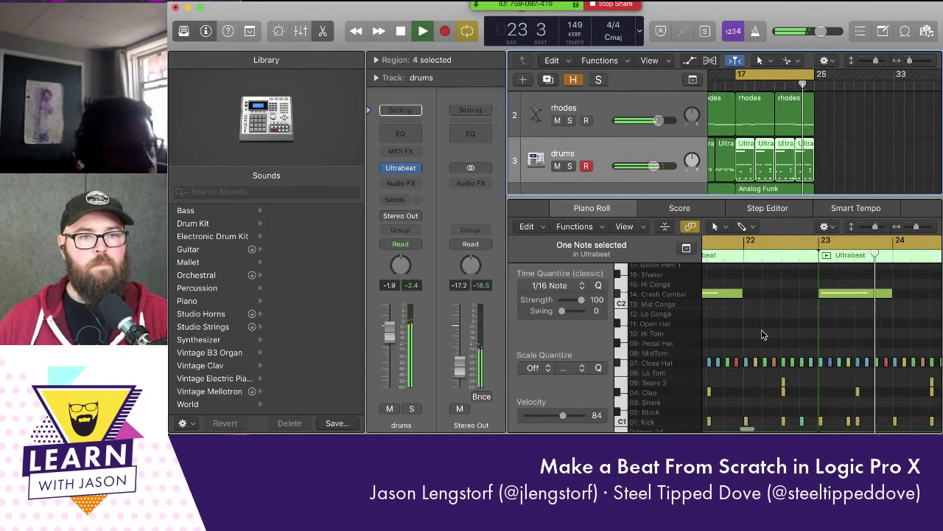
scroll(853, 397, right, 1)
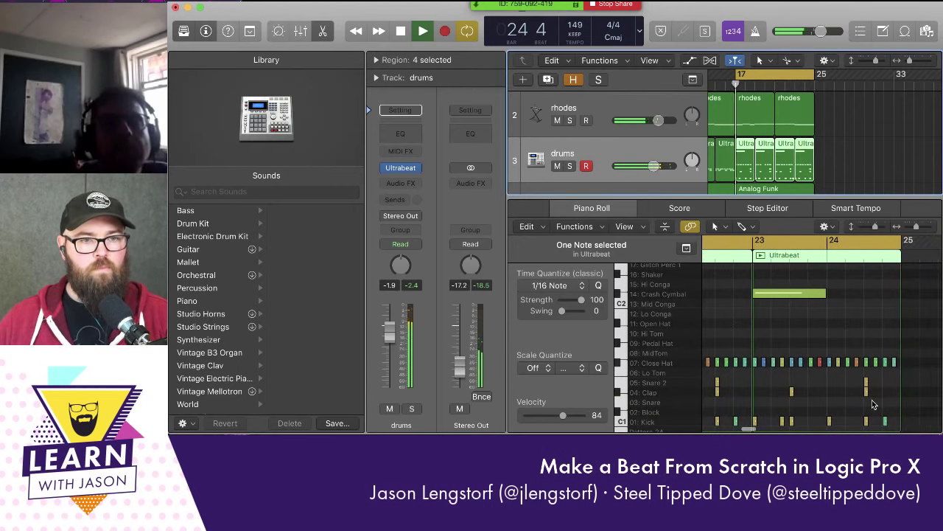
Add a sixteenth-note Clap hit and a Snare 2 hit in bar 24
click(849, 390)
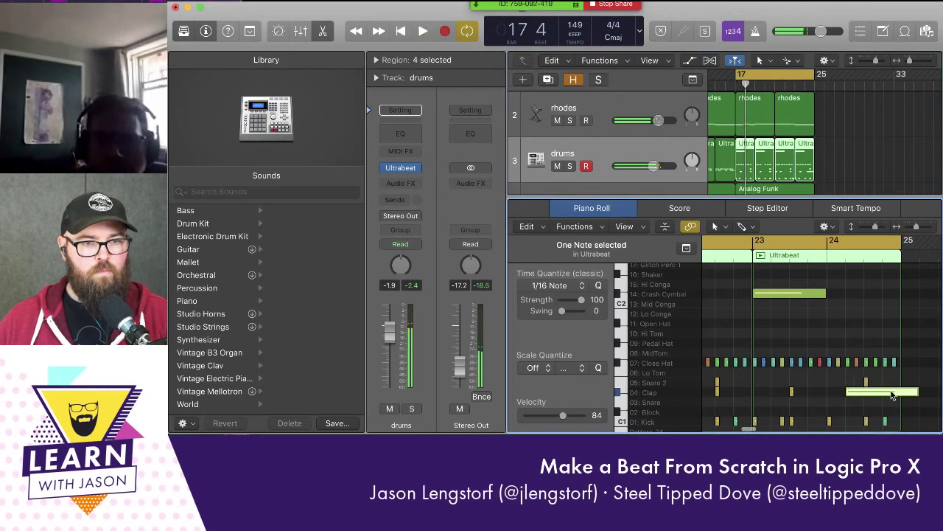
drag(914, 392, 851, 392)
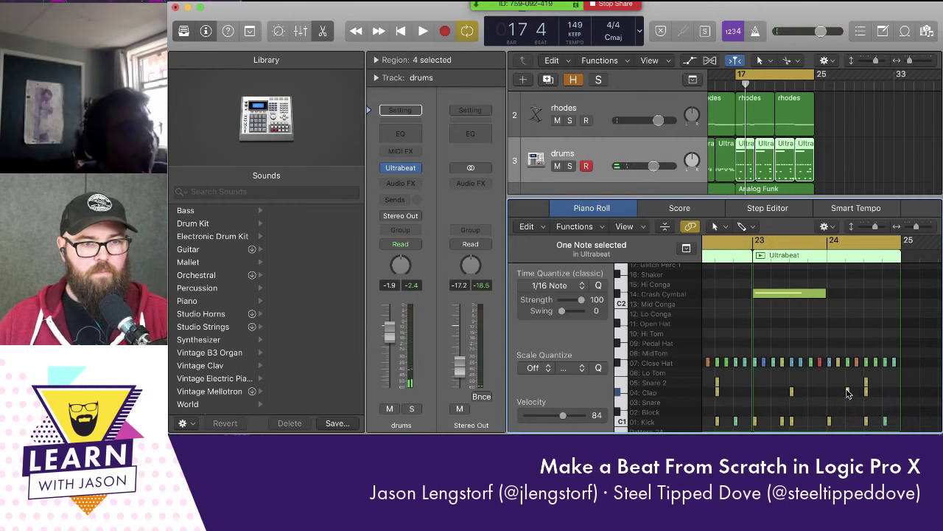
click(847, 383)
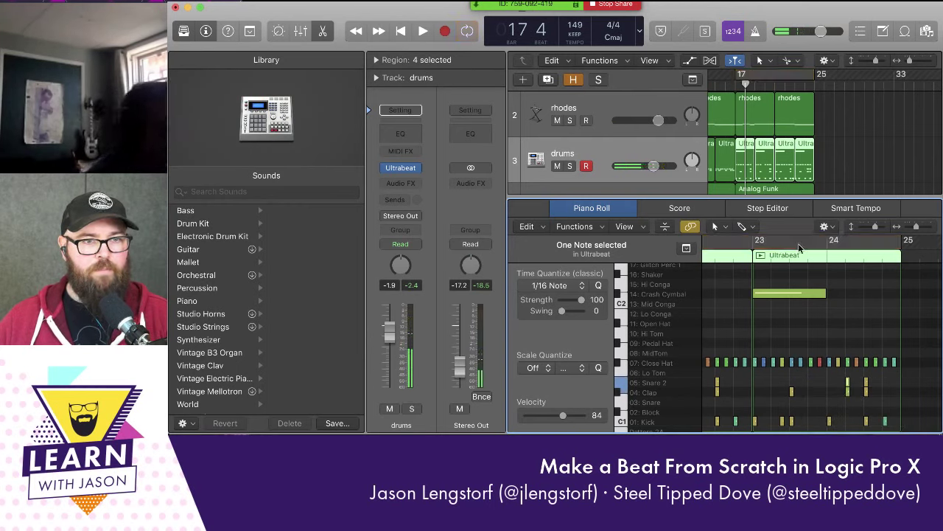
Audition the new hits from bar 23, then bring up the Save dialog with Cmd+S
click(754, 243)
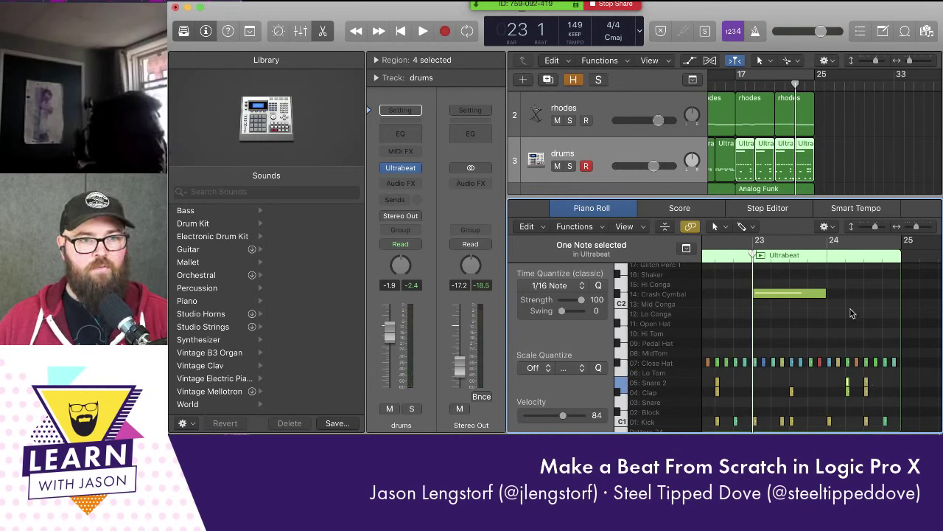
key(space)
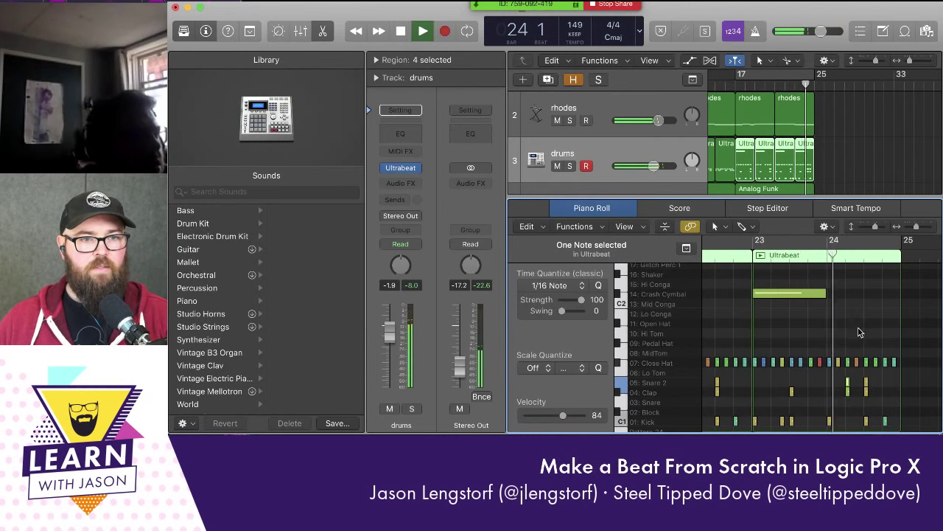
key(space)
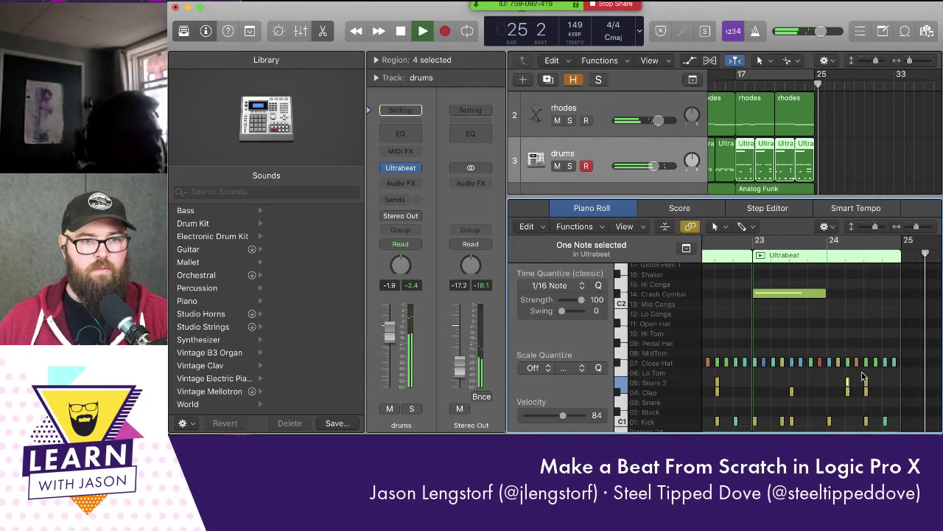
scroll(865, 326, down, 3)
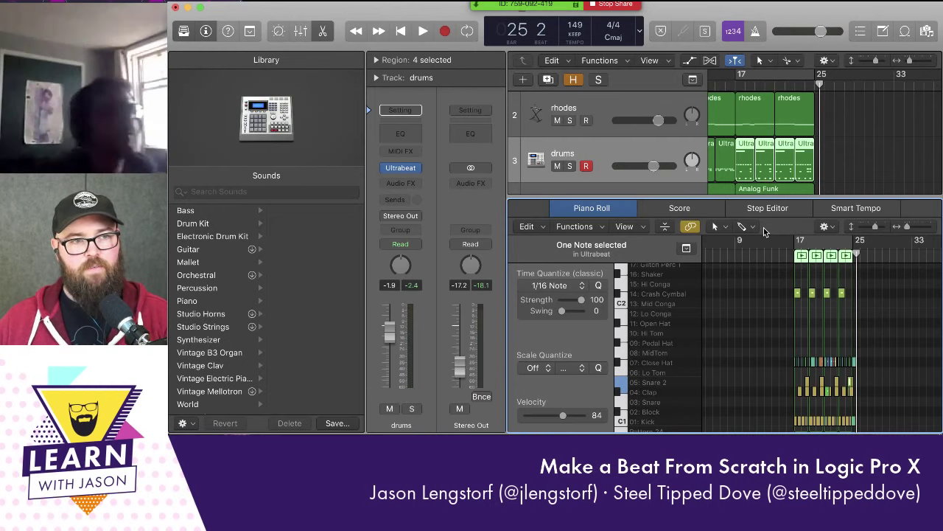
key(super+s)
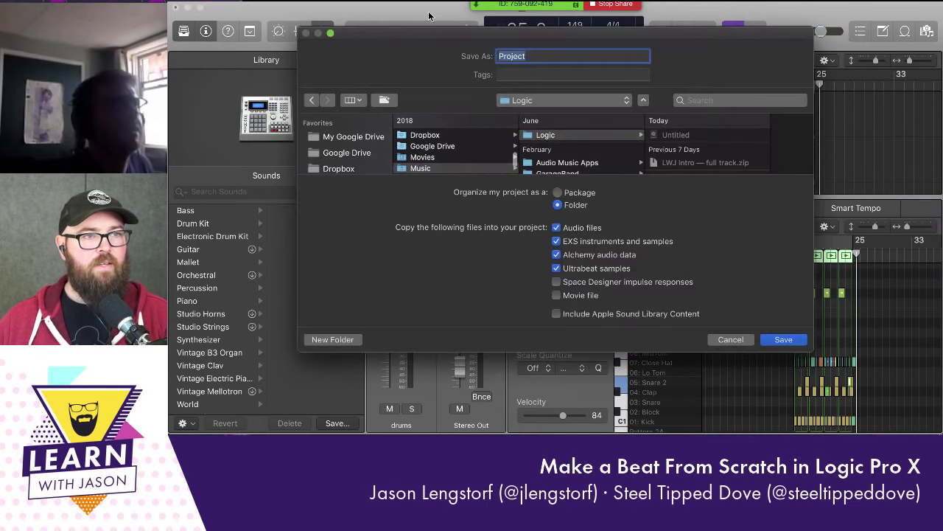
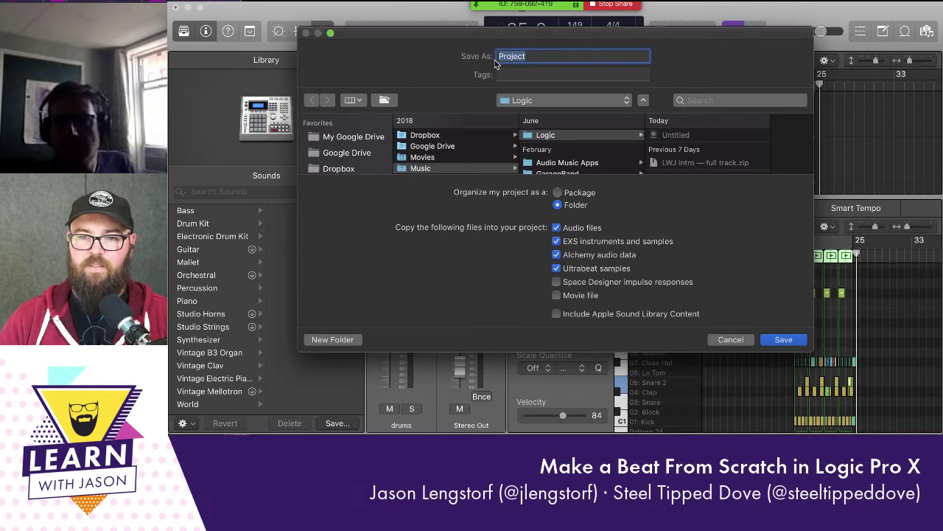
Save the beat project as BlitzBeat in the Logic folder
text(B)
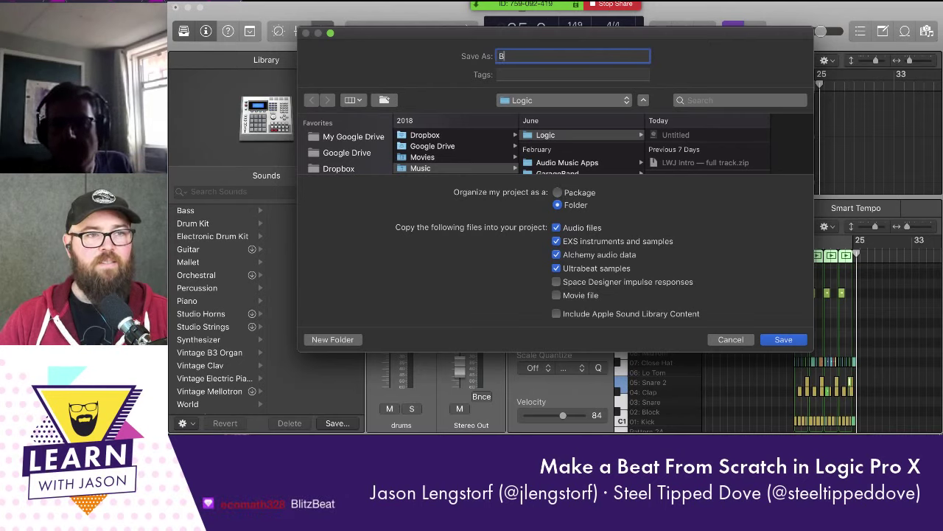
text(litzBeat)
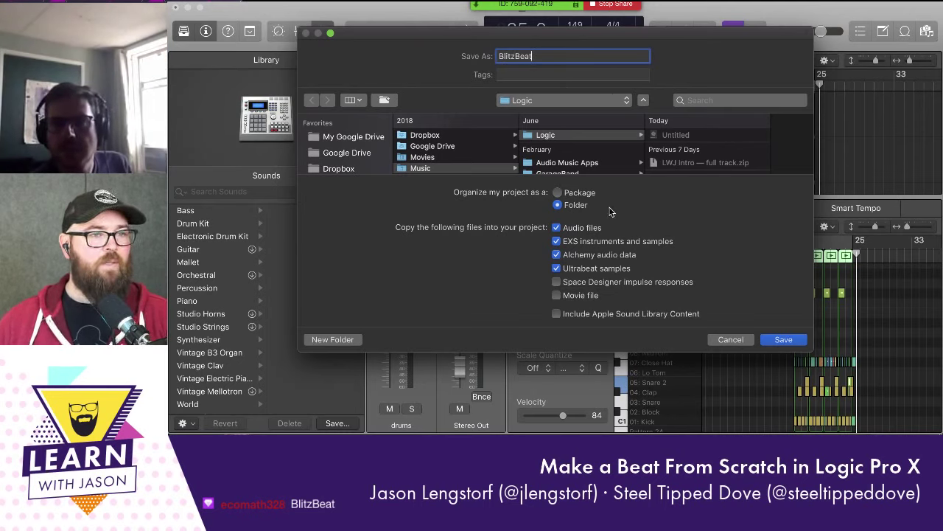
click(782, 339)
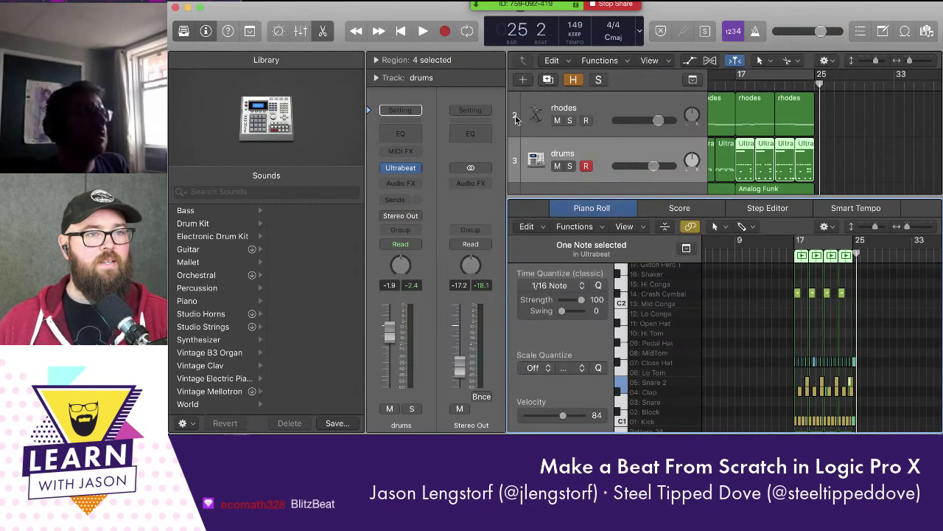
Switch from Logic Pro X to Chrome, where the guest's offline Twitch channel page is showing
scroll(592, 177, up, 1)
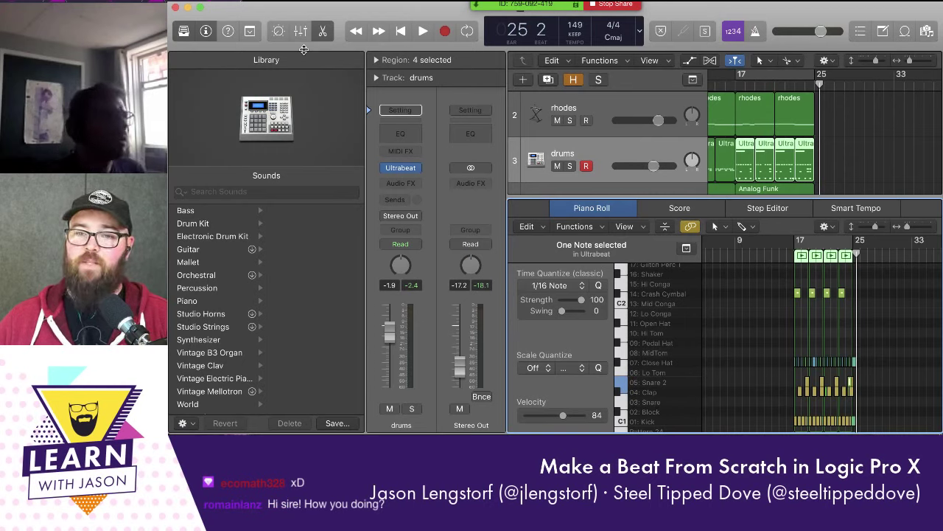
key(super+Tab)
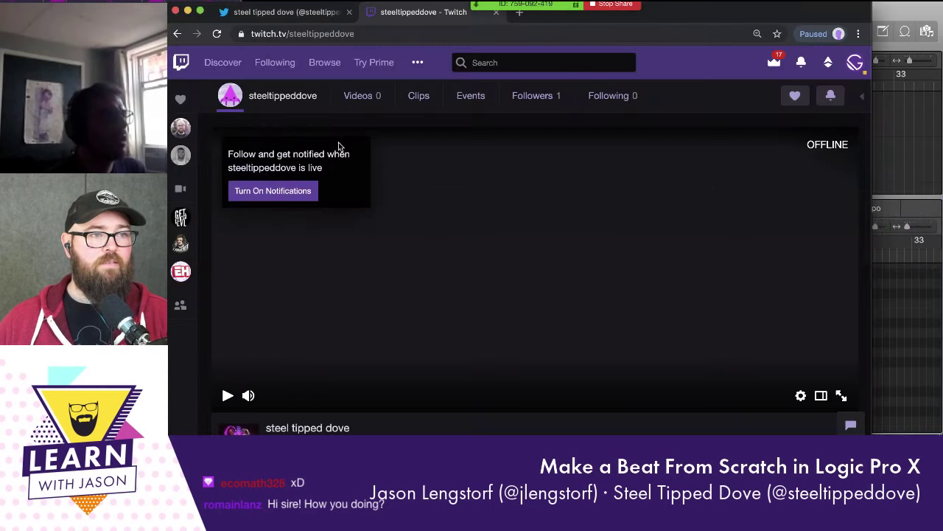
Load bandcamp.com and open the Sign Up for an Artist Account form
key(super+l)
text(bandcamp)
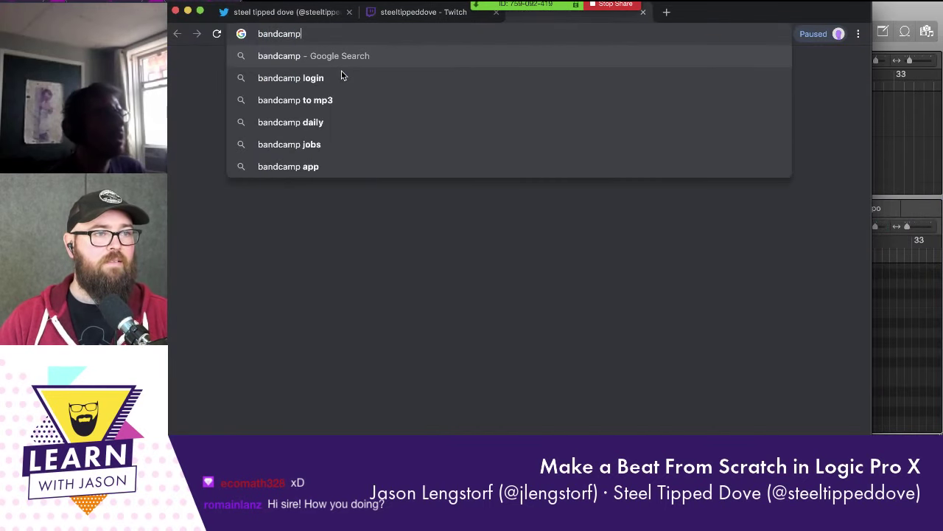
text(.co)
key(Return)
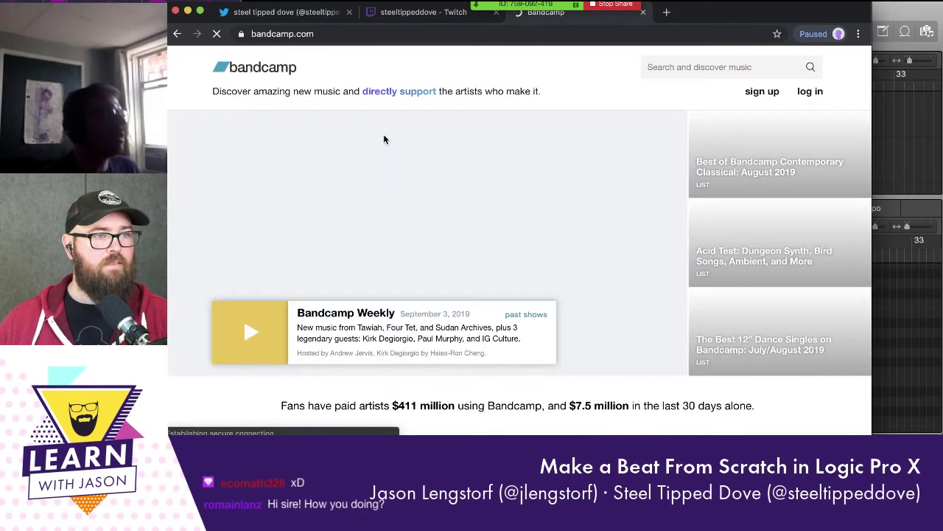
click(762, 92)
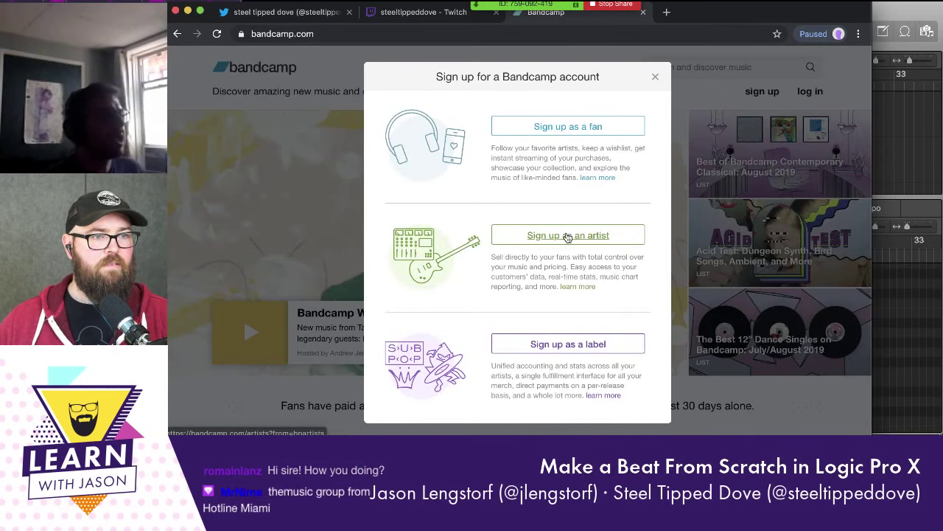
click(568, 236)
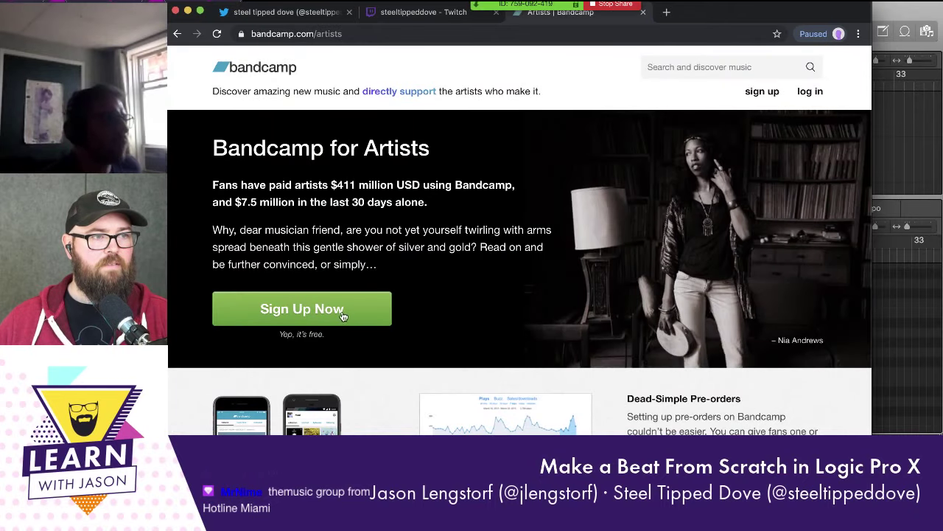
click(341, 311)
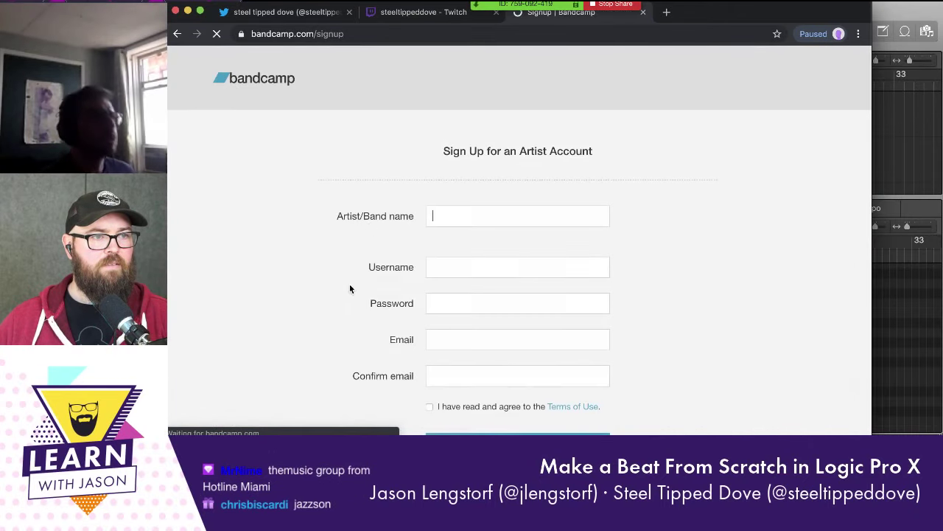
Enter the band name Blitz Jackson and a username, then move to the Password field
text(Blitz Jackson)
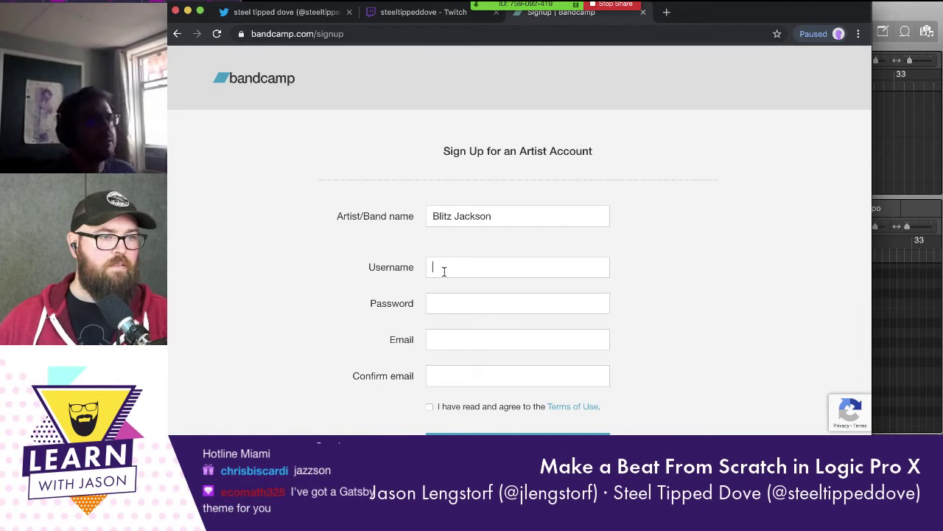
text(blitzjackson)
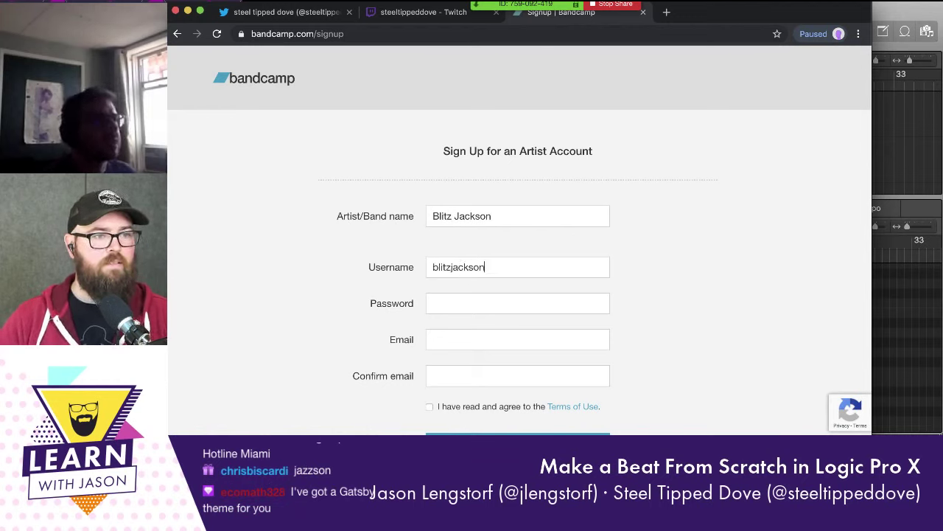
scroll(478, 293, down, 1)
click(476, 285)
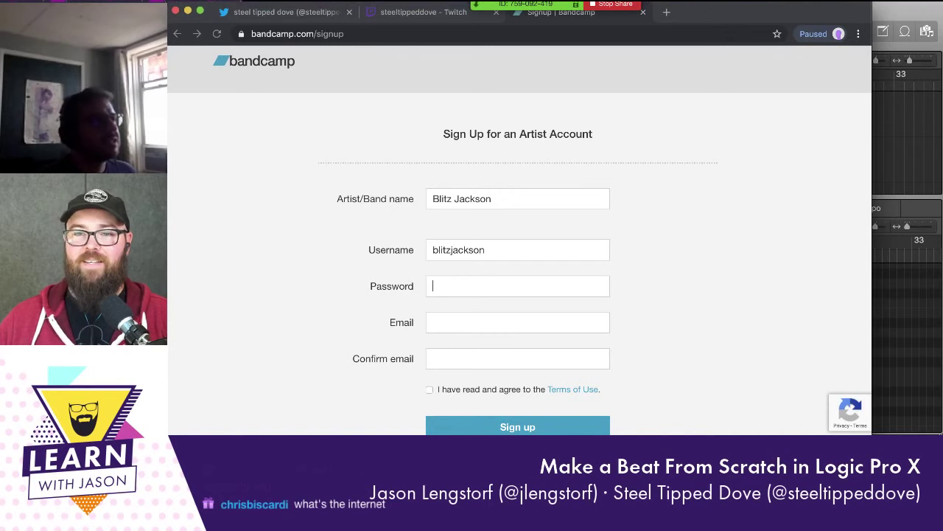
Launch 1Password from the app launcher
key(alt+space)
text(1)
key(Return)
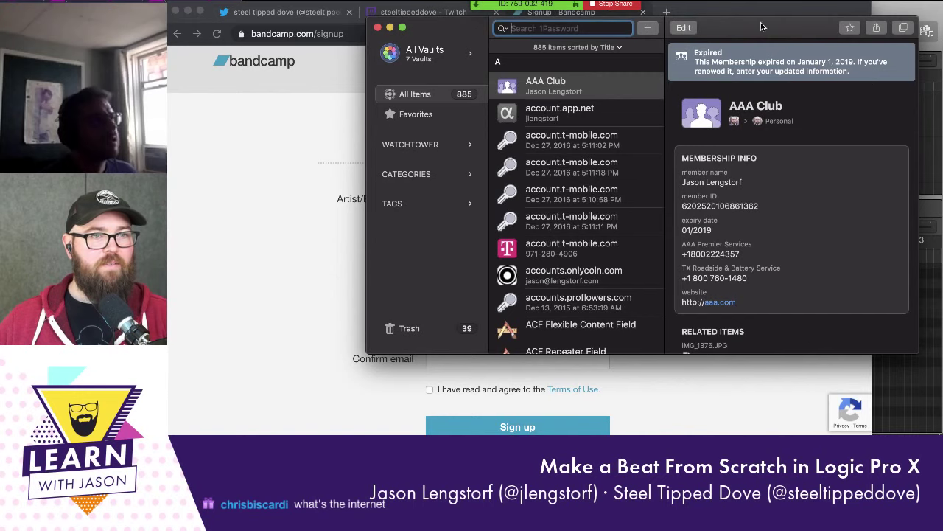
Close 1Password and return to the Password field of the Bandcamp sign-up form
click(650, 29)
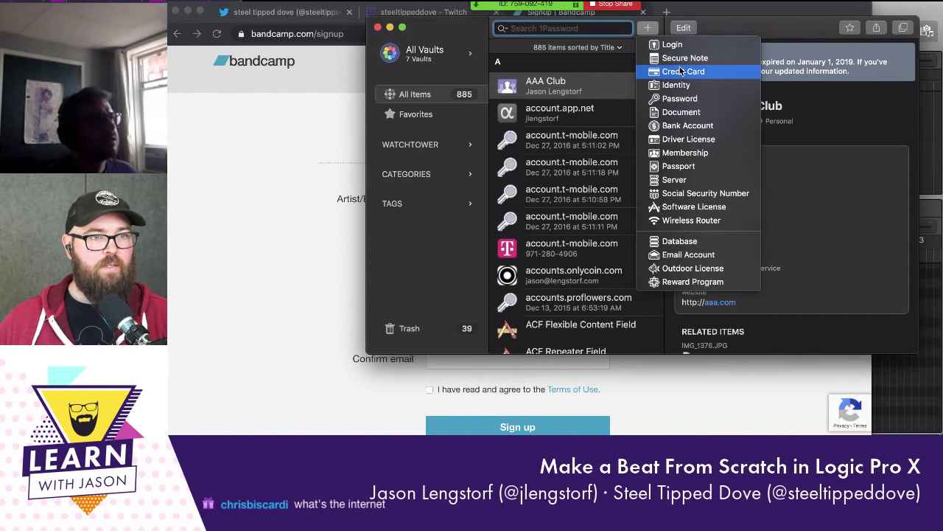
key(super+w)
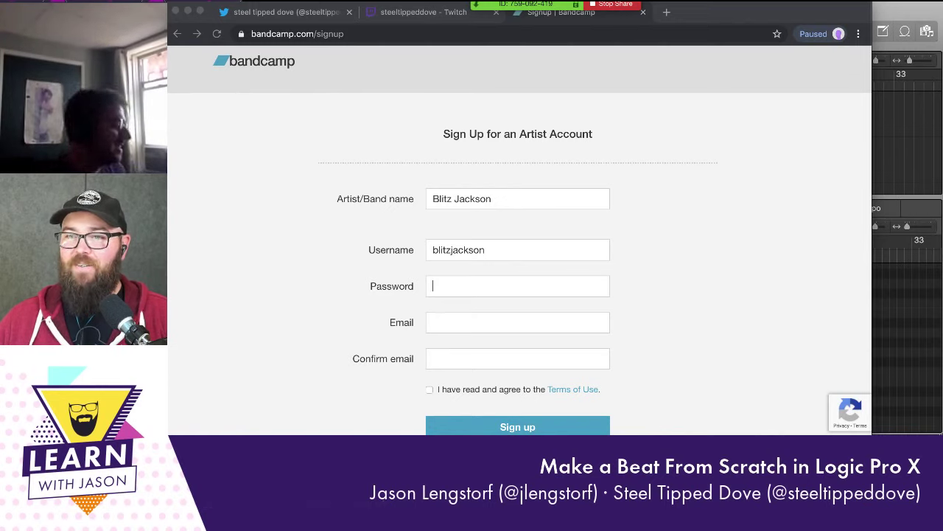
click(440, 289)
Paste a generated password, enter the e-mail address twice, accept the Terms of Use and sign up
key(super+v)
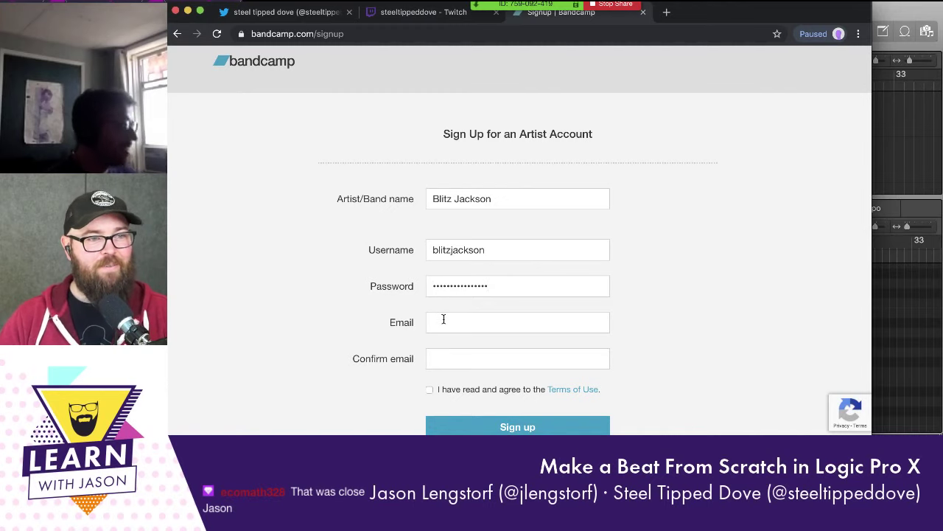
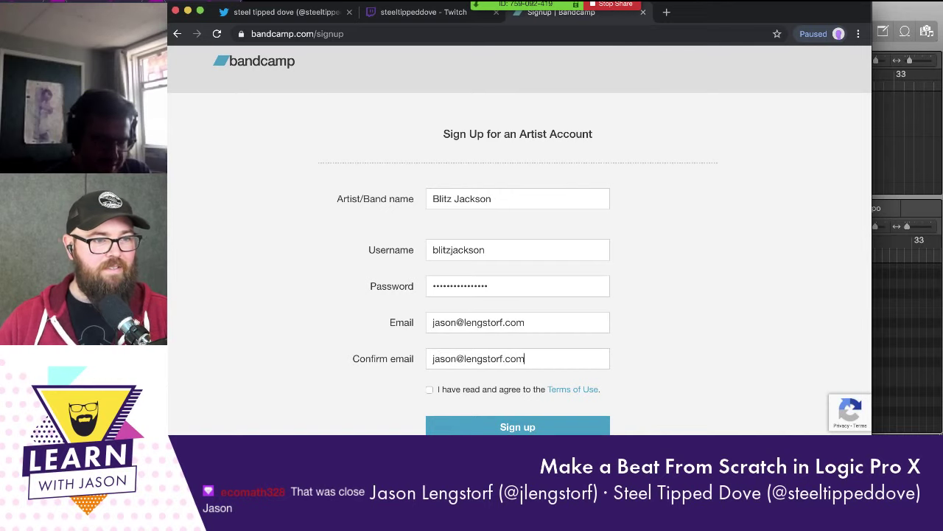
click(430, 389)
scroll(492, 386, down, 2)
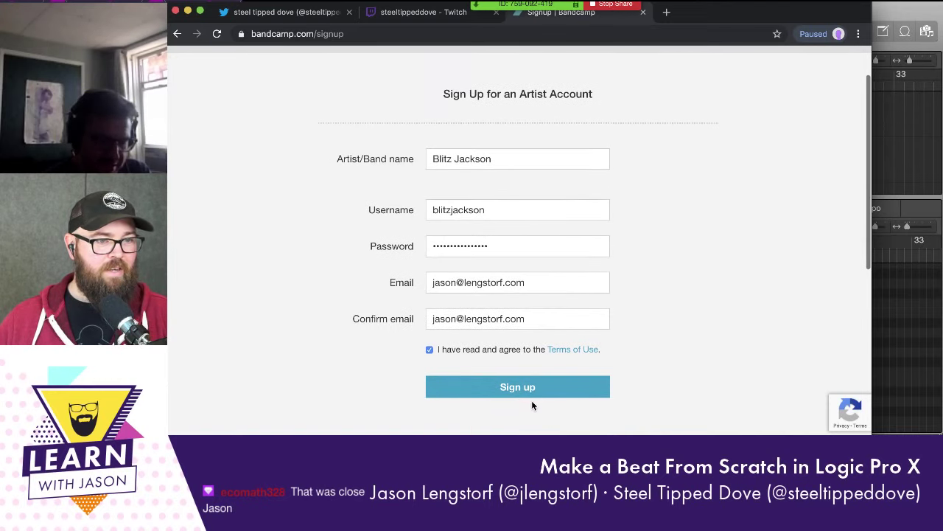
click(525, 393)
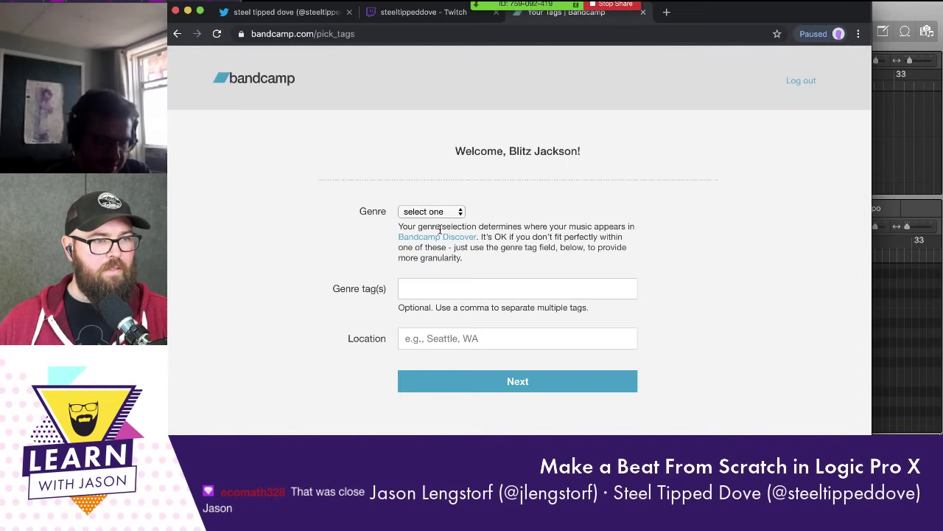
click(434, 212)
Set genre Electronic and location Portland, OR, accept blitzjackson.bandcamp.com, then return to Logic Pro X
scroll(426, 280, down, 3)
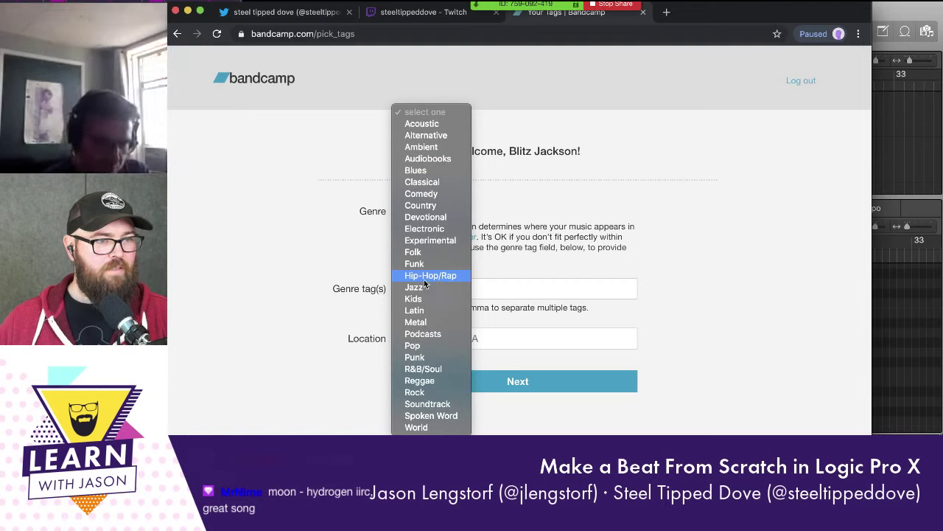
click(431, 229)
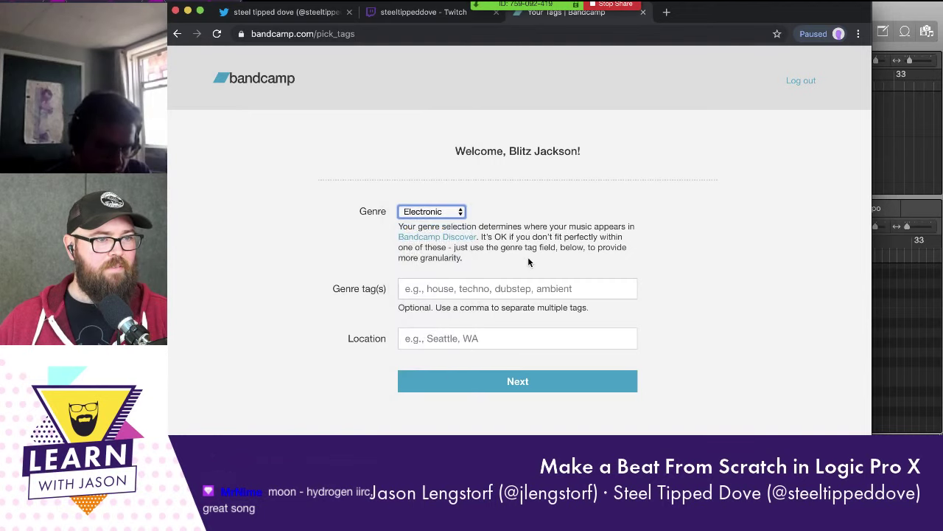
click(482, 339)
text(Portl)
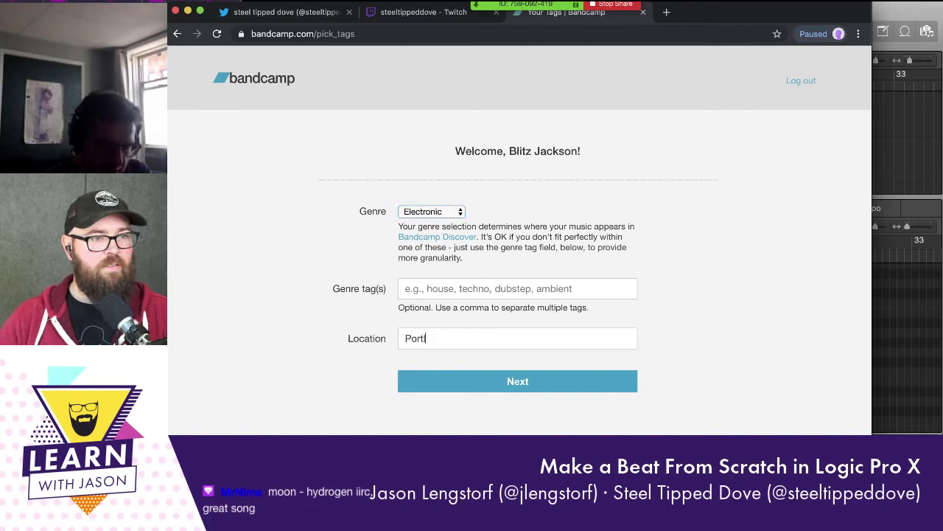
text(and, OR)
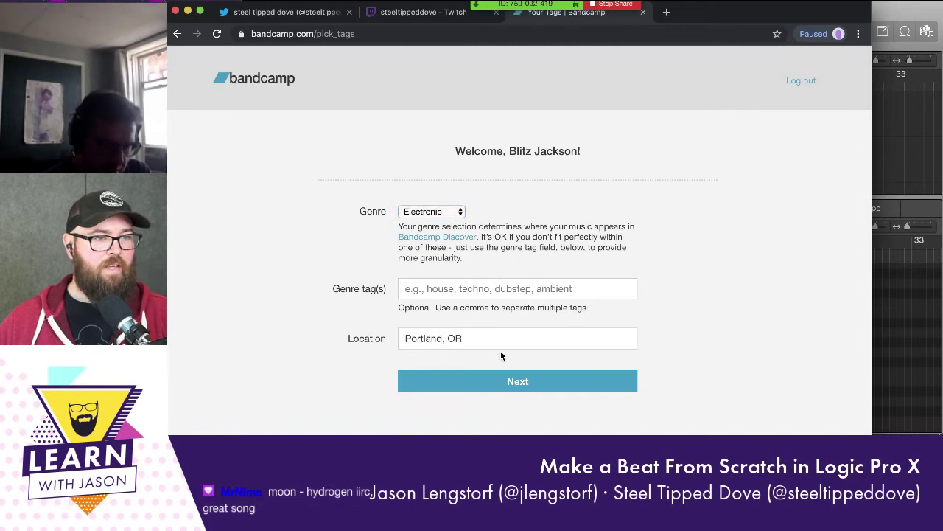
click(535, 398)
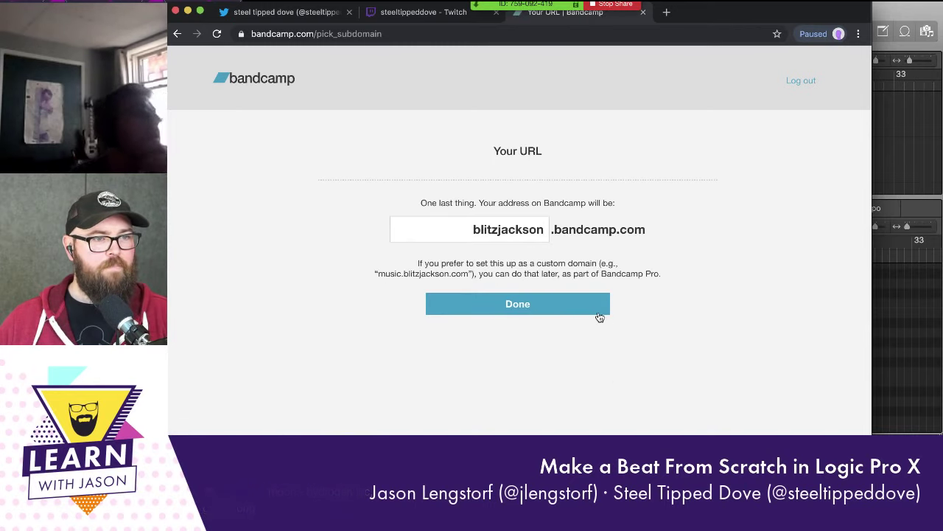
click(518, 304)
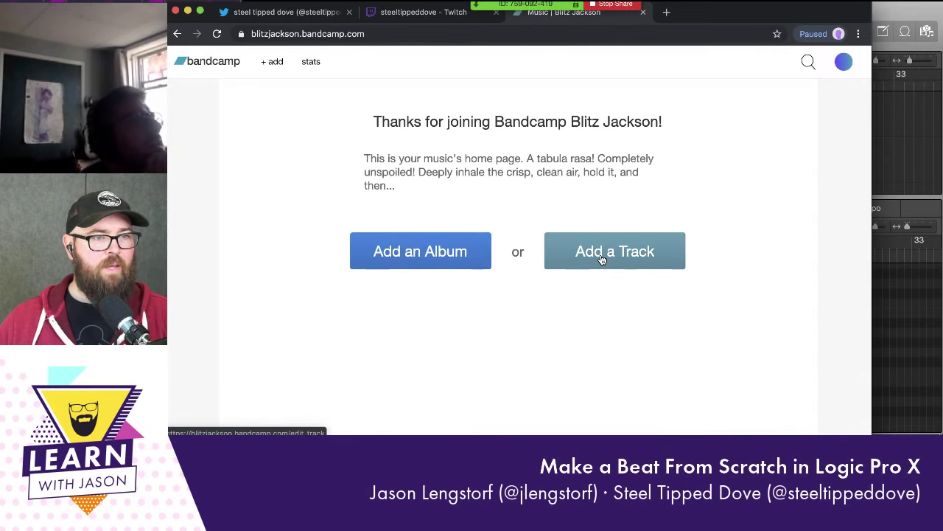
click(888, 139)
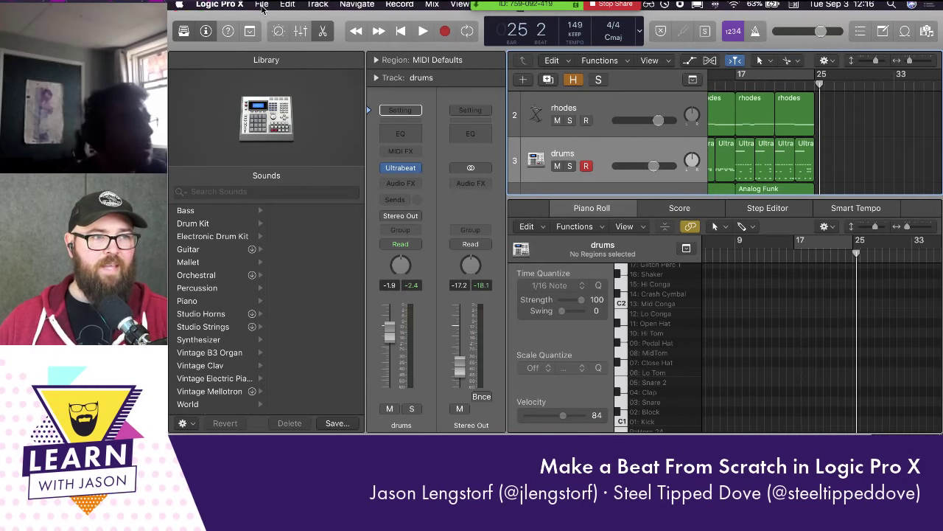
click(261, 4)
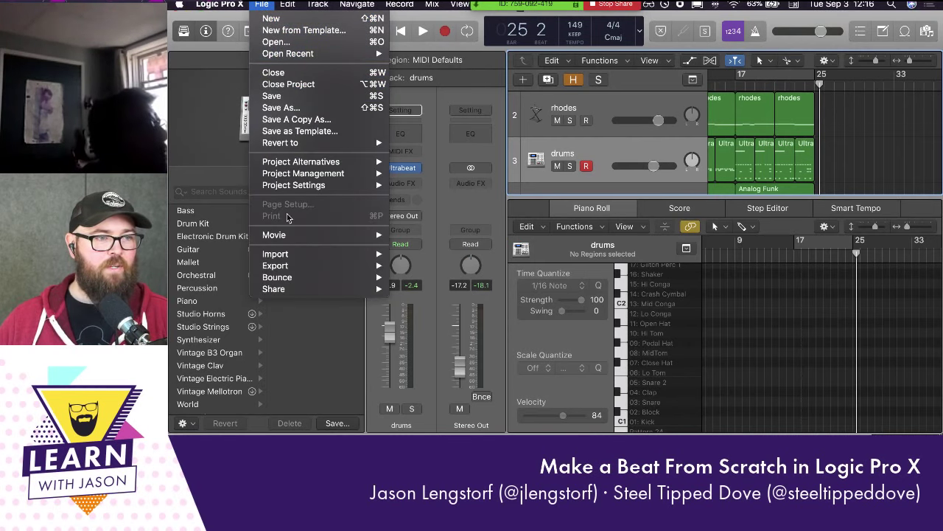
Hide the Piano Roll, select all 21 regions, and open the Bounce "BlitzBeat" dialog
mouse_move(294, 265)
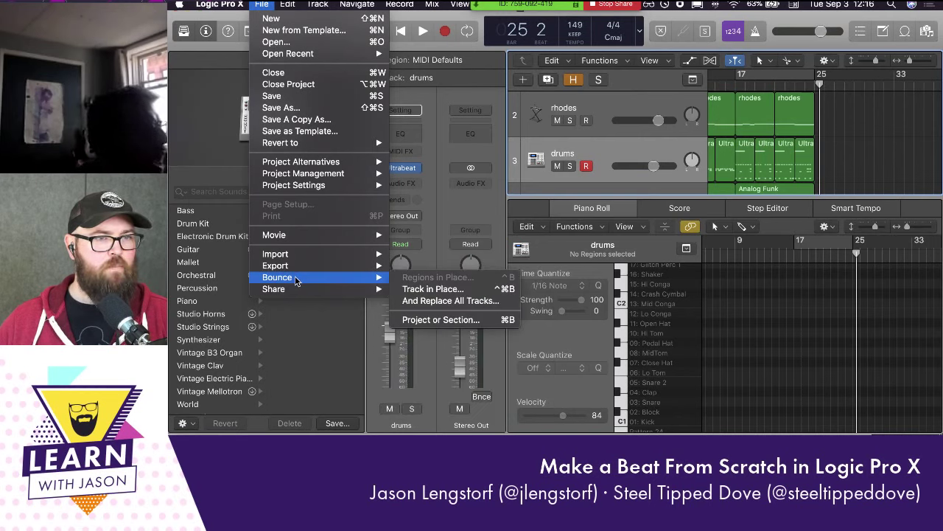
click(809, 366)
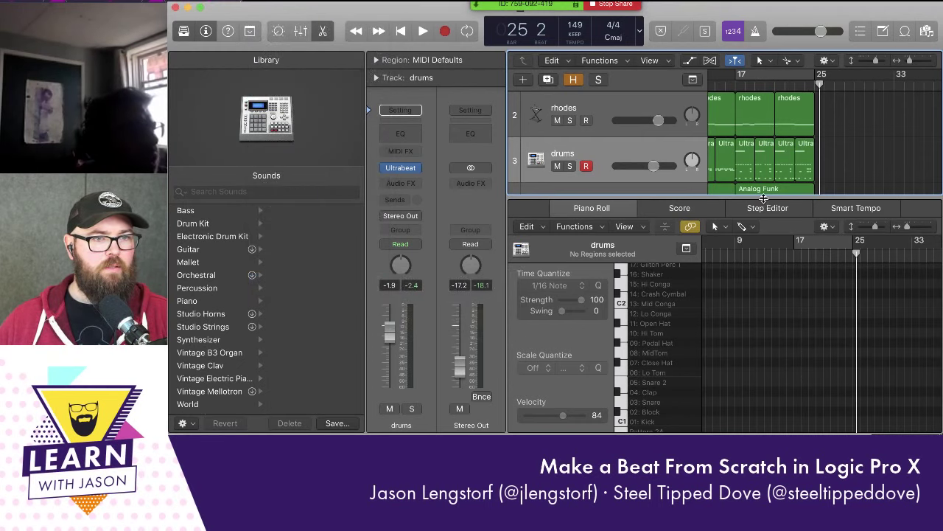
key(e)
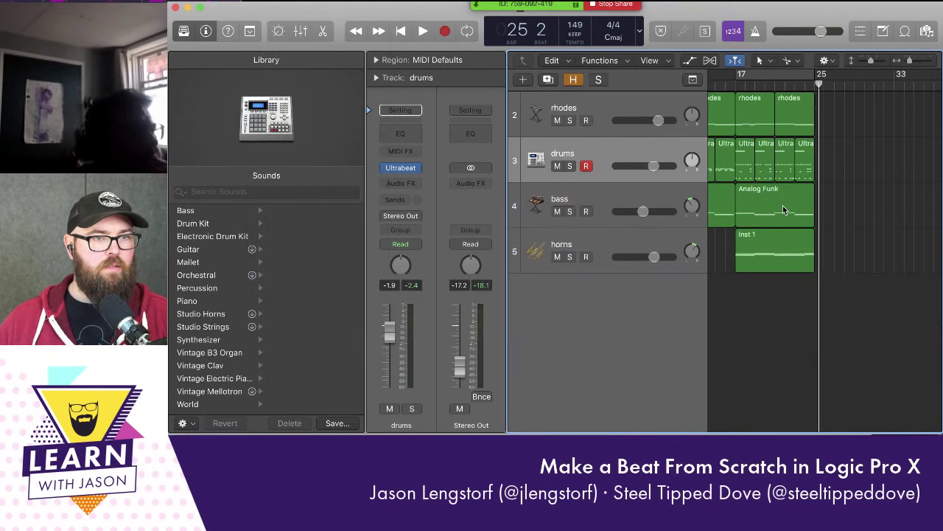
drag(824, 305, 637, 69)
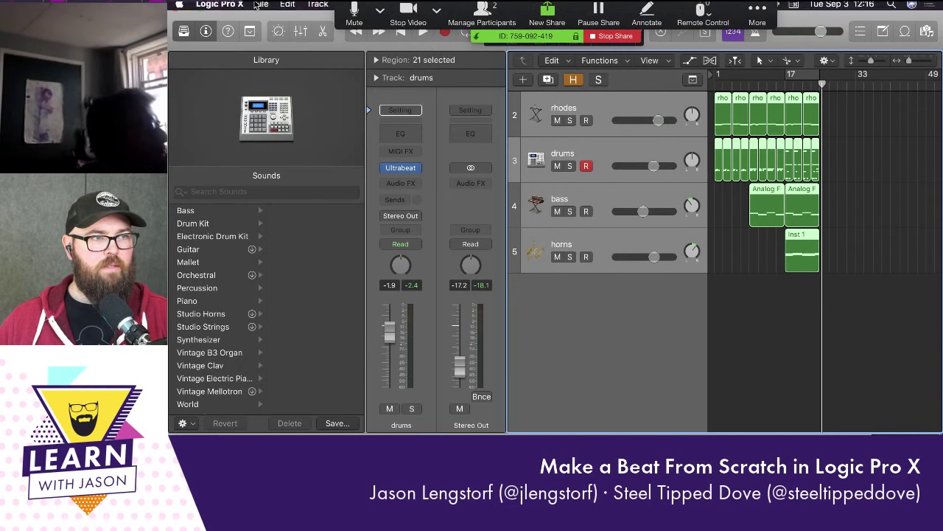
click(254, 5)
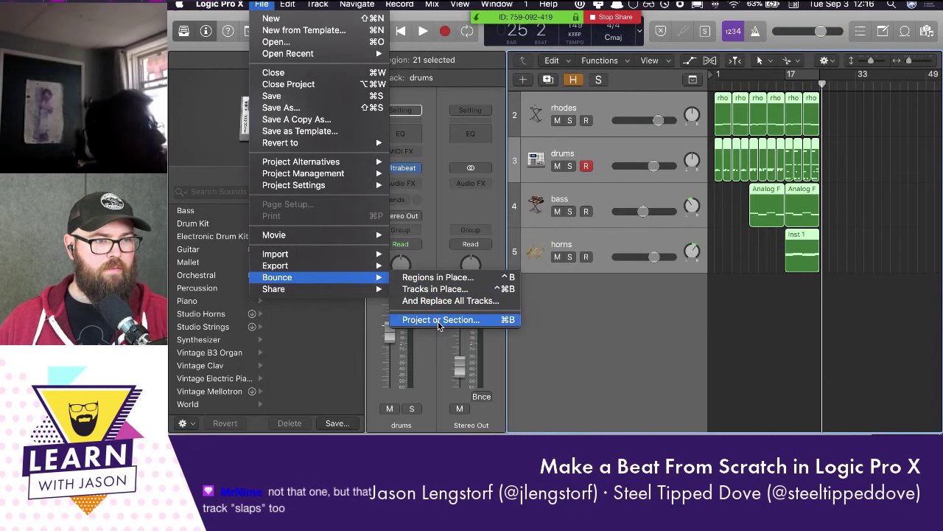
click(438, 320)
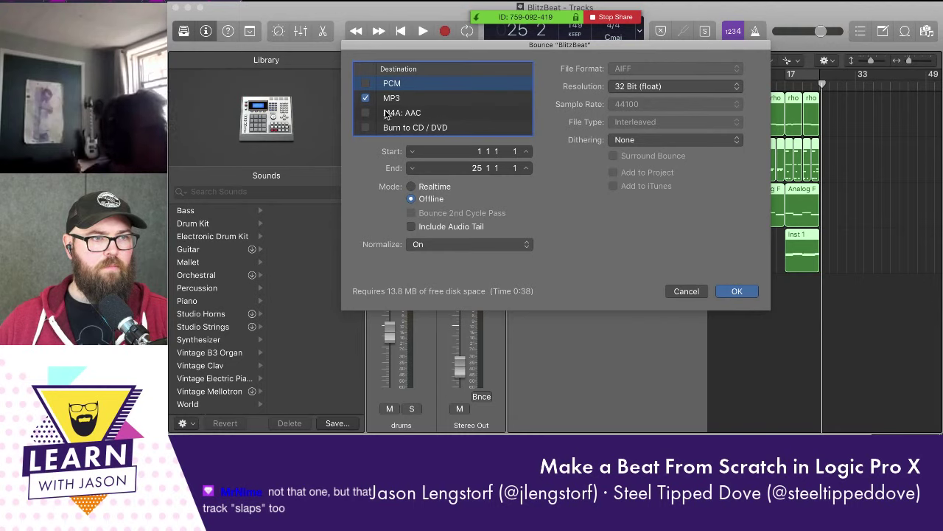
Switch the bounce from MP3 to PCM Wave with Normalize Off, and confirm the settings
scroll(390, 115, up, 2)
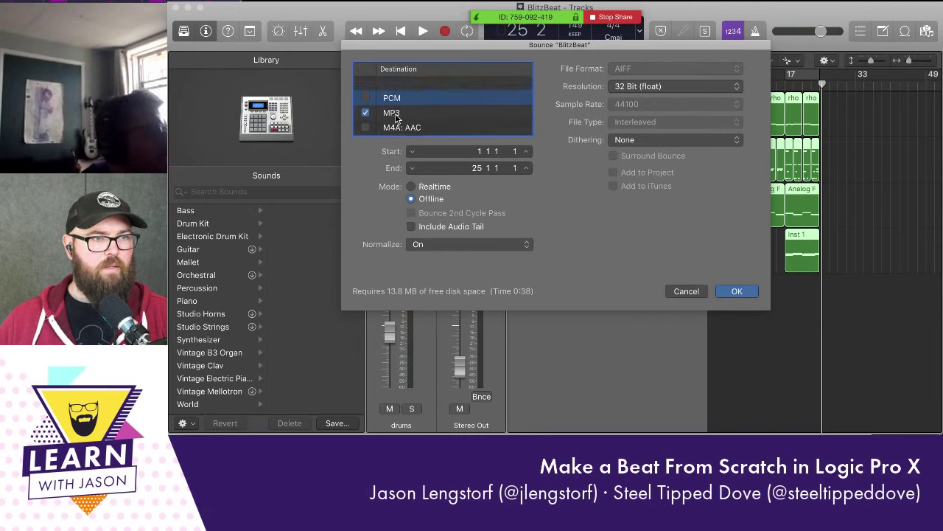
click(365, 94)
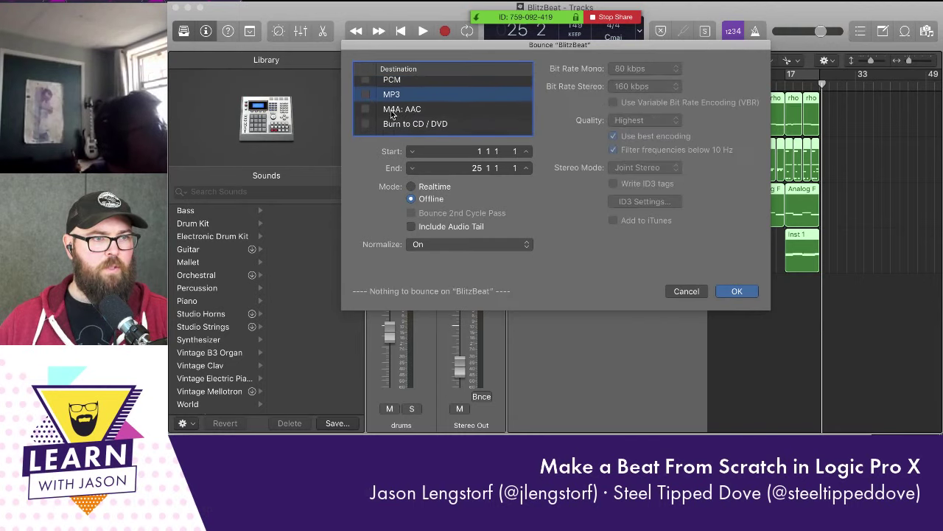
scroll(406, 121, up, 1)
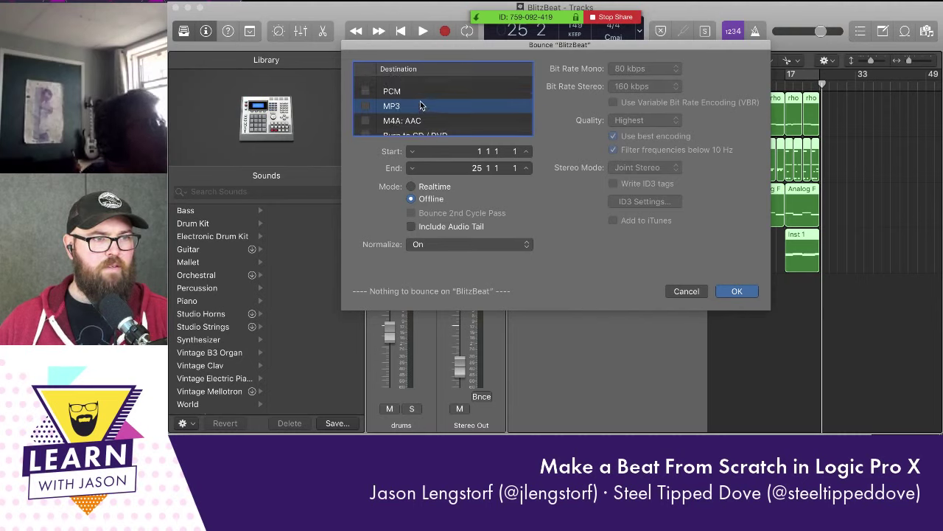
click(369, 87)
click(367, 84)
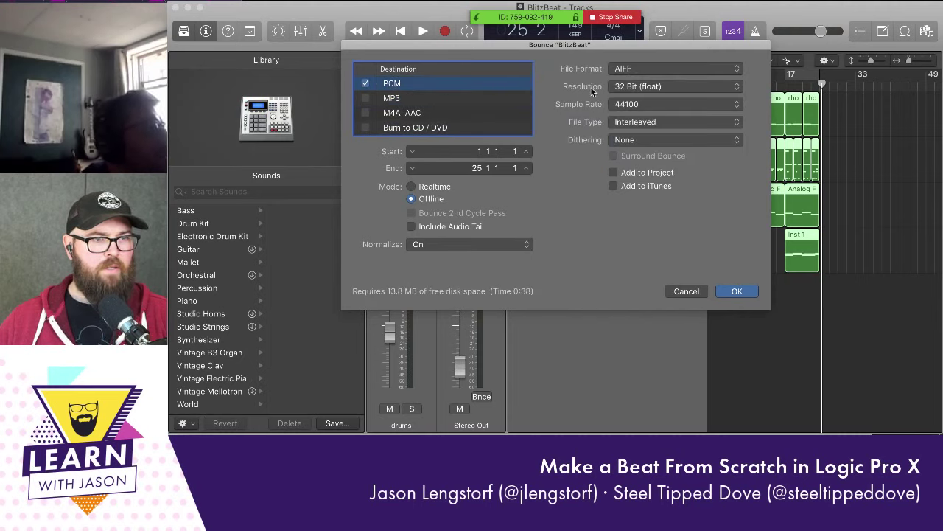
click(633, 68)
click(650, 79)
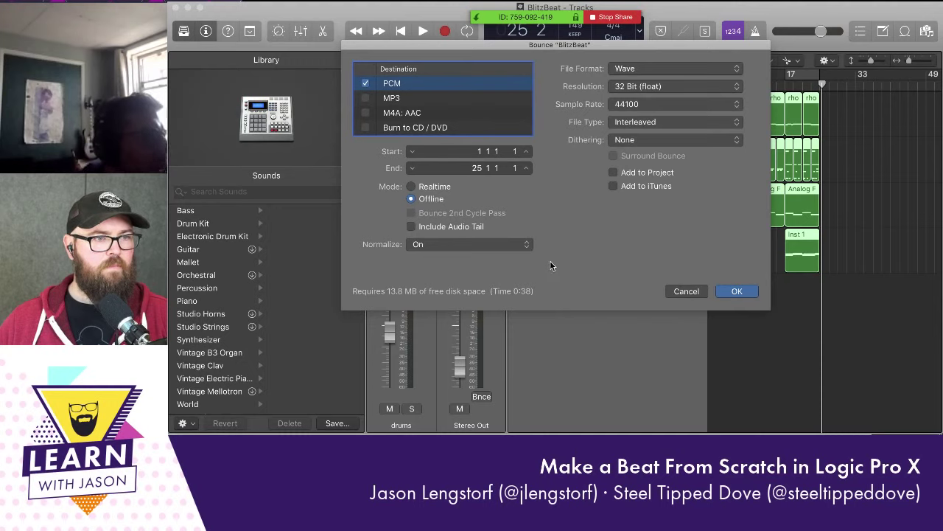
click(511, 245)
click(479, 219)
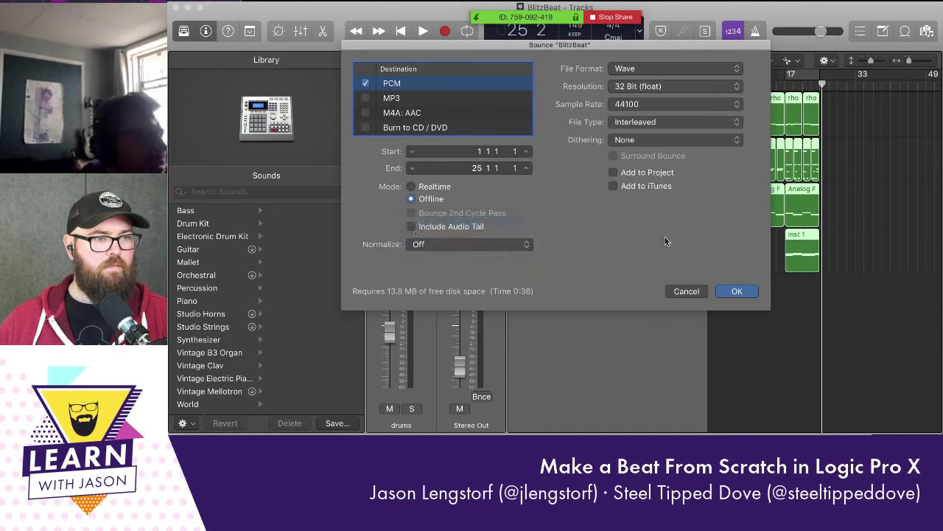
click(738, 292)
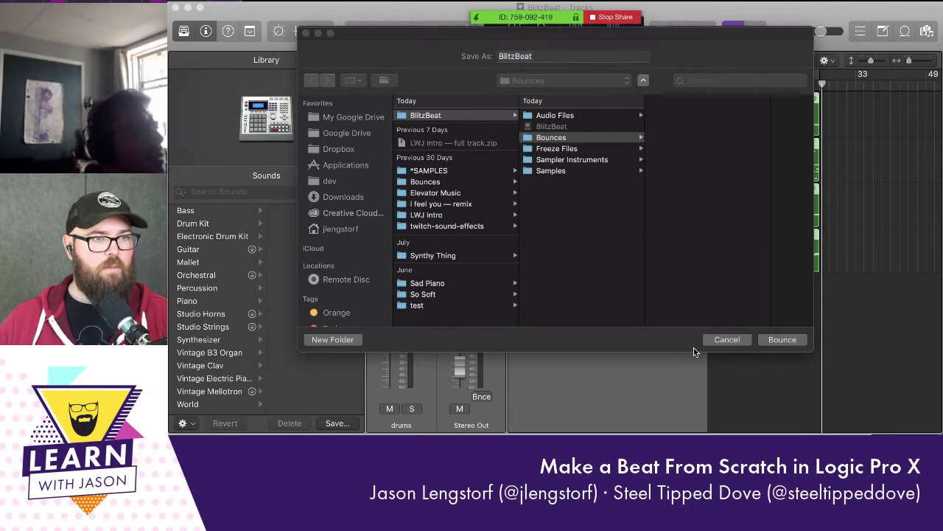
Bounce BlitzBeat into the Bounces folder, then start adding a single track on Bandcamp in Chrome
click(782, 340)
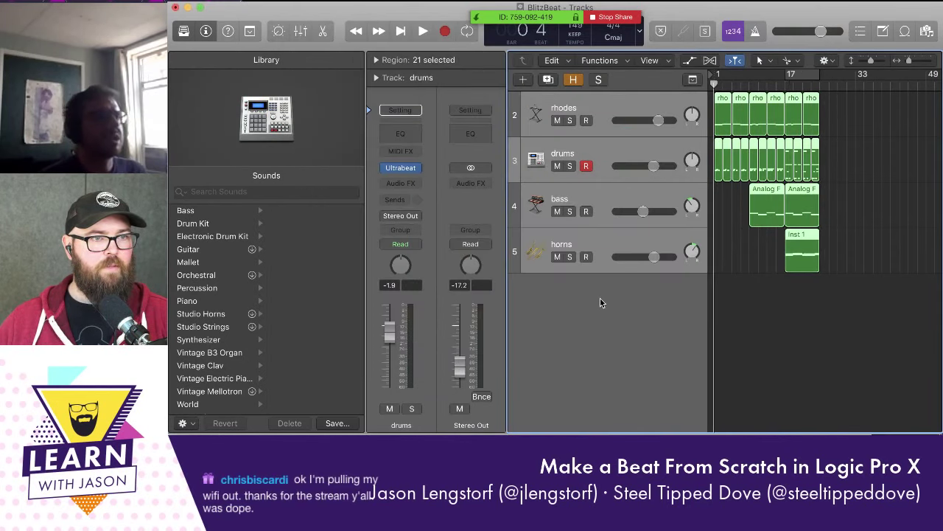
key(super+Tab)
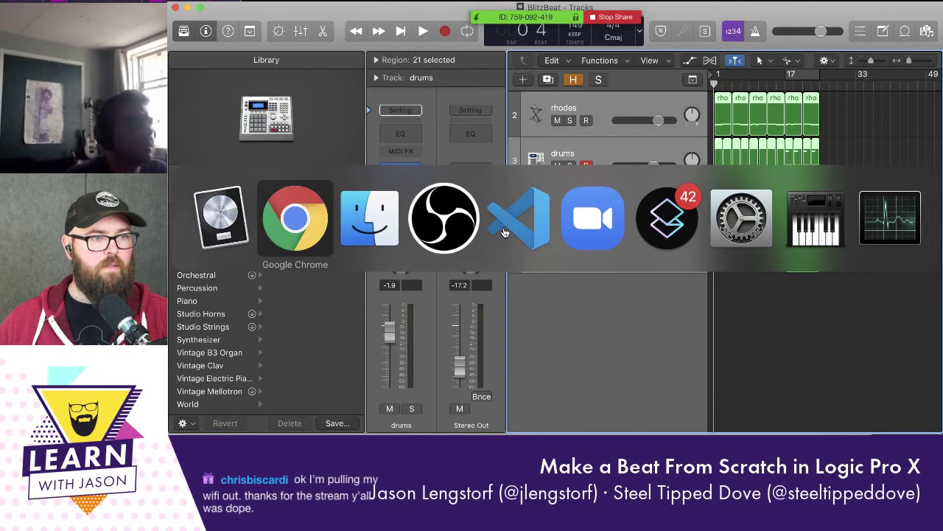
key(super+Tab)
key(super+shift+Tab)
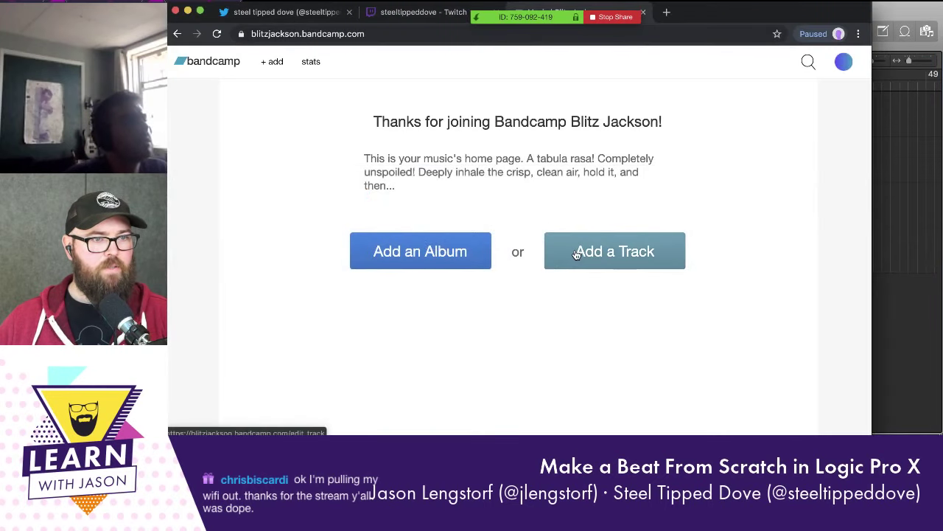
click(576, 255)
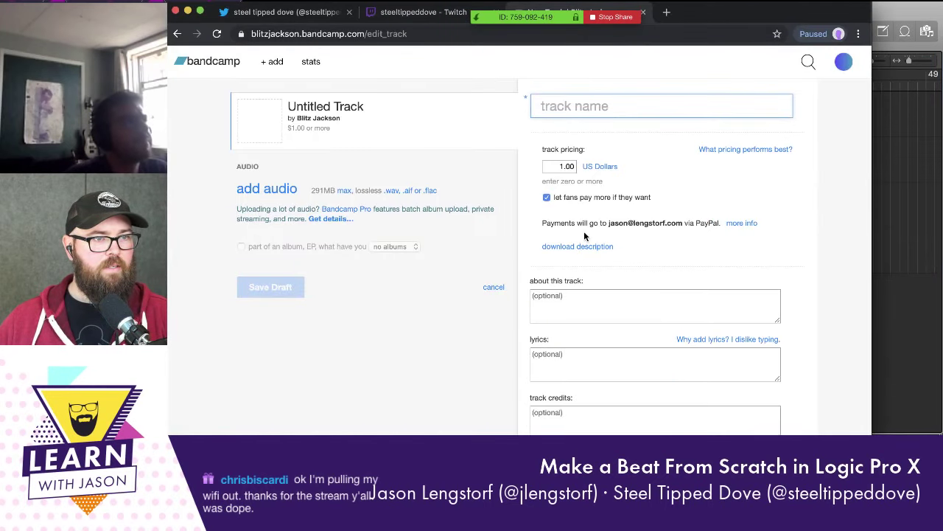
Title the new track 'BlitzBeat (rough)' and set its price to 0.00
text(BlitzBeat (ro)
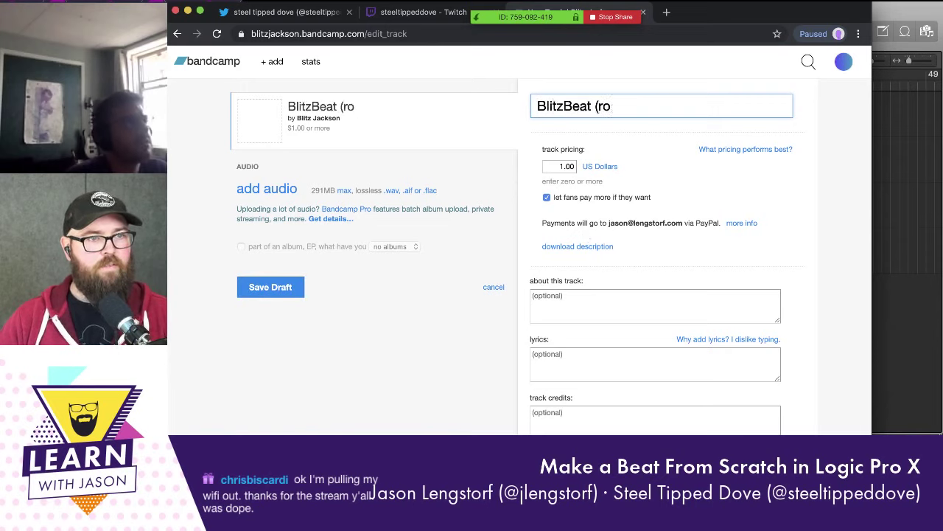
text(ught)
key(BackSpace)
text(()
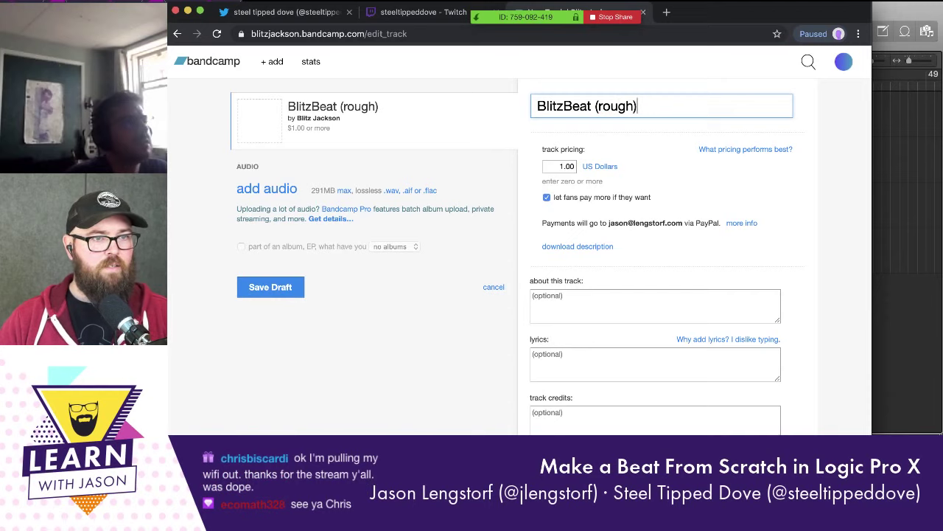
click(562, 167)
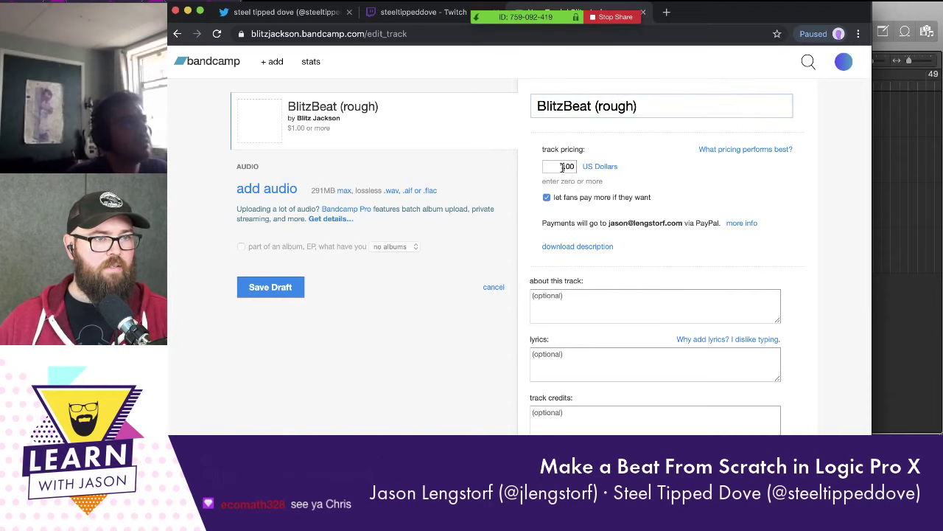
key(BackSpace)
text(0)
key(Tab)
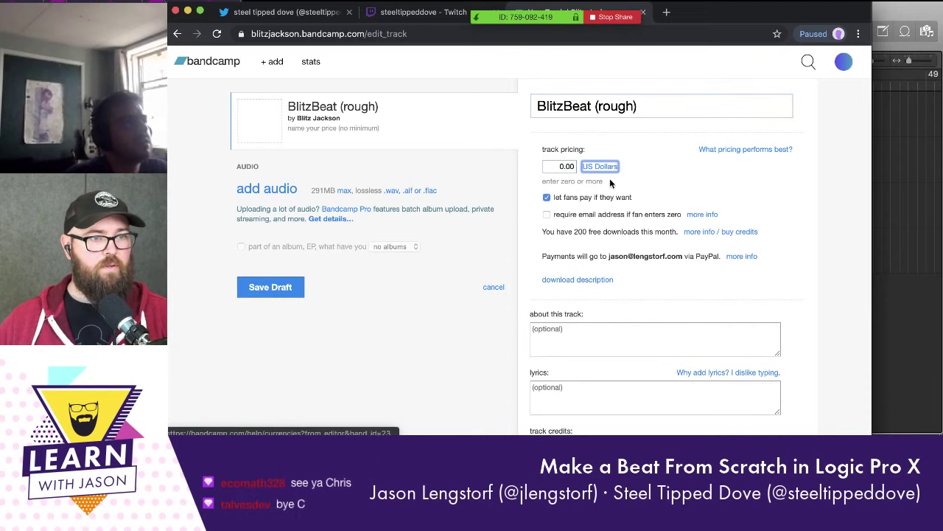
Look over the payment settings below and begin the about-this-track description
scroll(647, 187, down, 1)
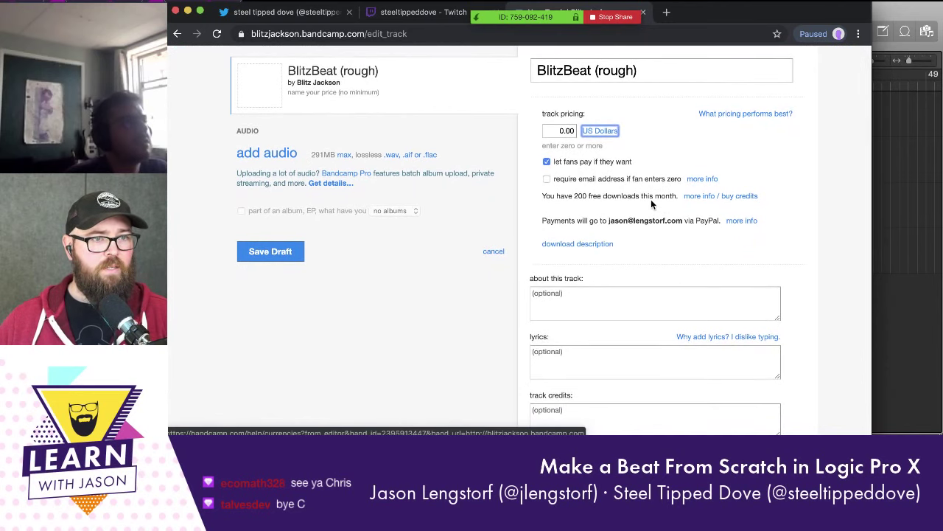
scroll(800, 247, down, 1)
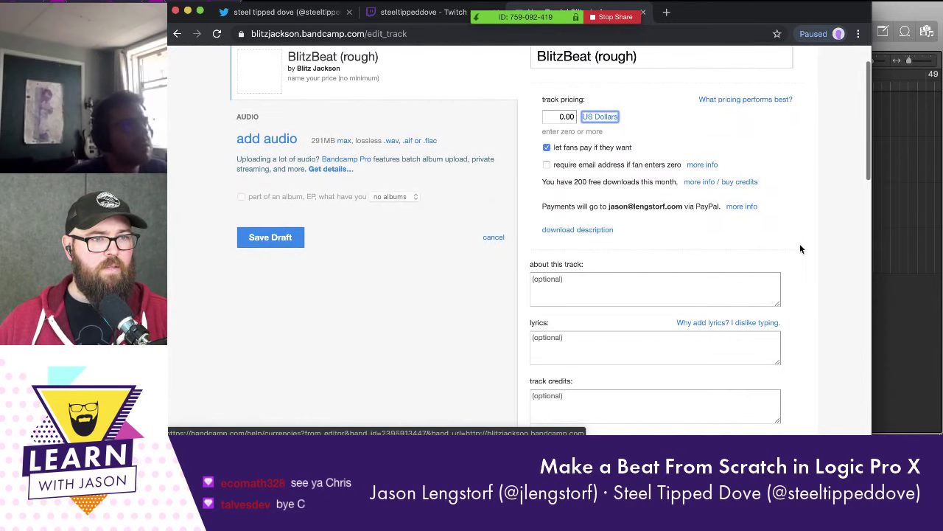
scroll(800, 249, up, 1)
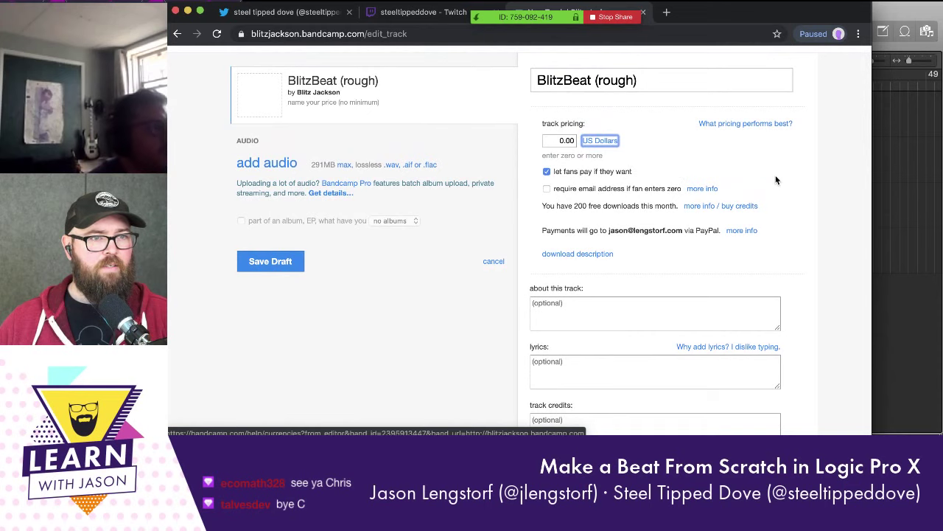
scroll(785, 213, down, 1)
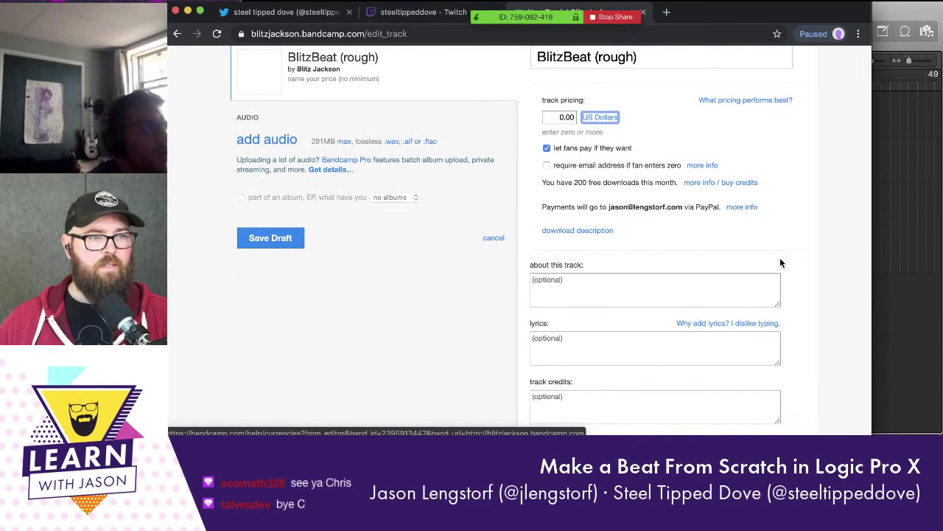
drag(601, 209, 682, 208)
click(816, 239)
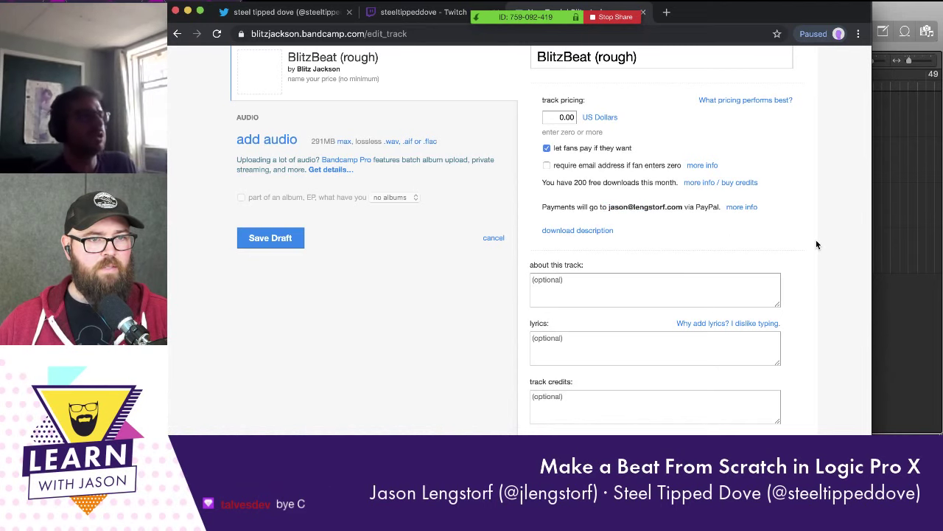
scroll(795, 239, down, 3)
click(678, 231)
Write the about text with the twitch.tv/jlengstorf link, ending with 'co-produced by' and the guest artist
text(We m)
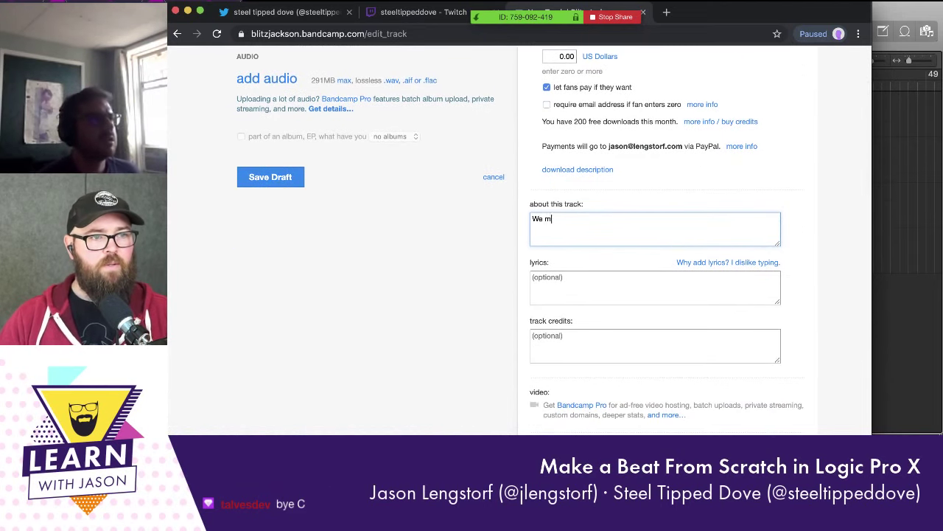
text(ade this beat live on Twitch! Steel Tipped Dove)
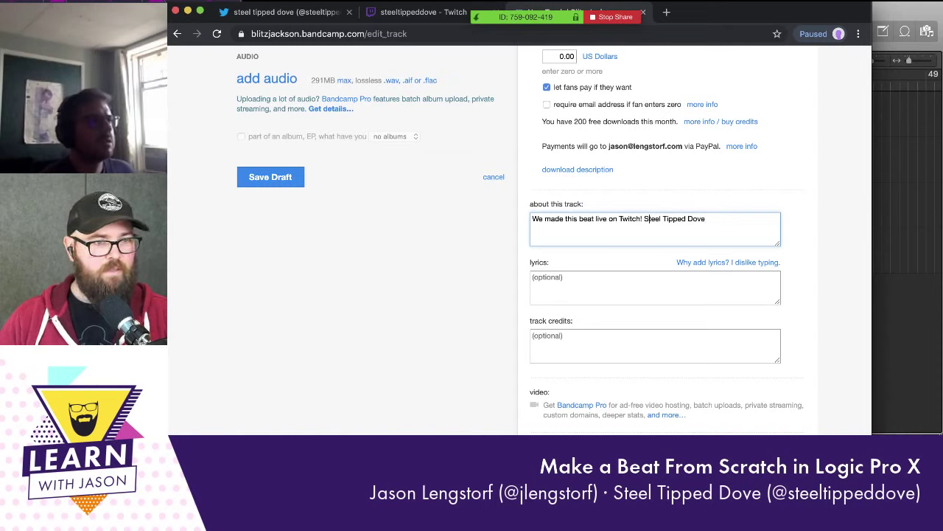
text(https://)
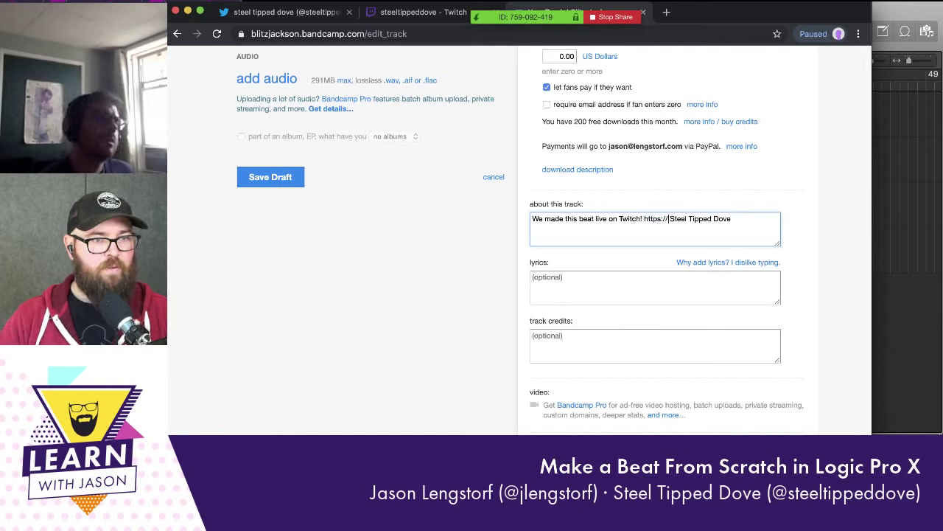
text(twitch.tv)
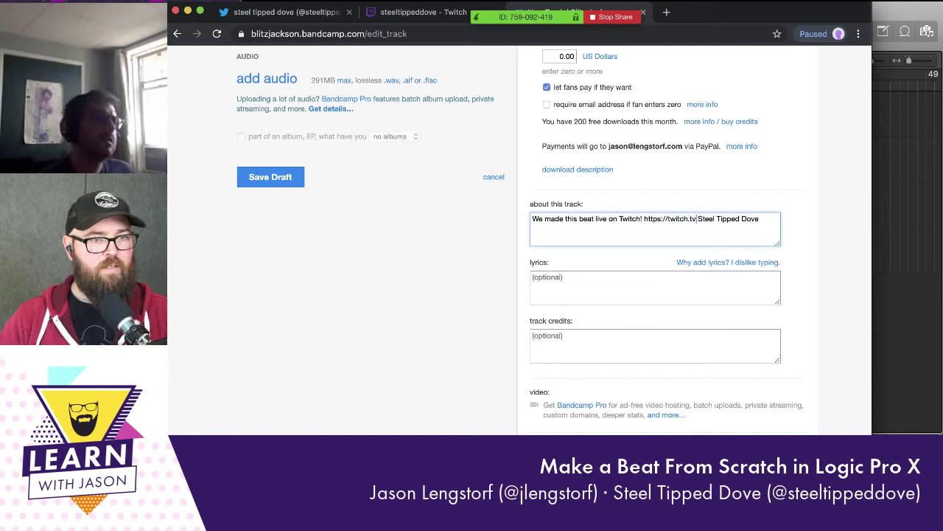
text(/jlengstorf)
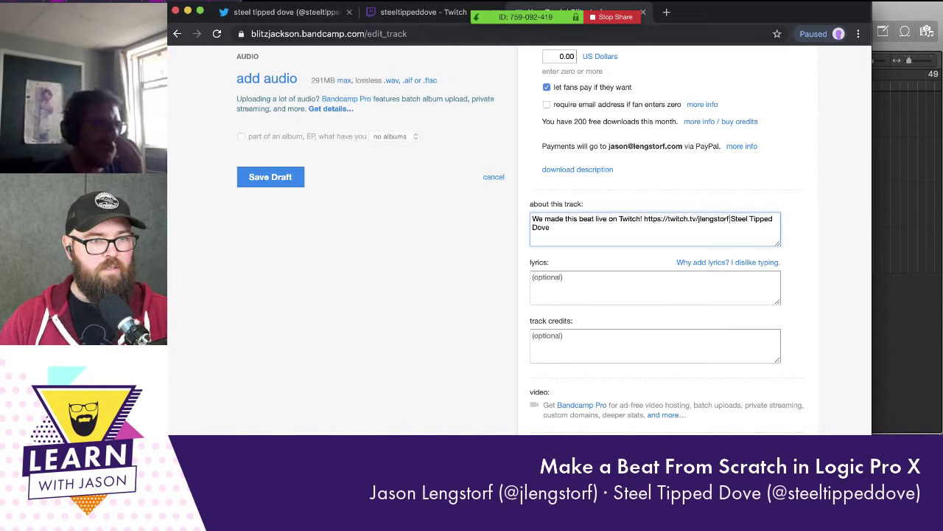
text( — f)
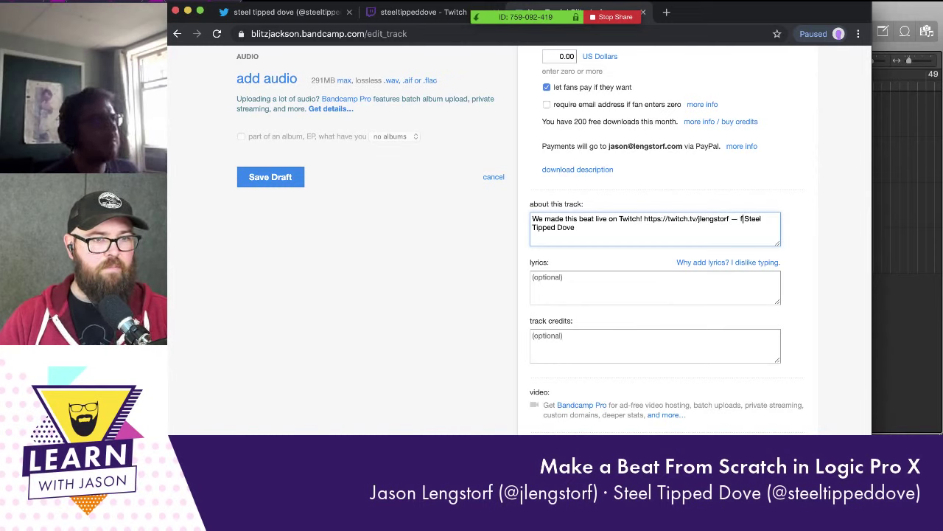
text(eaturin)
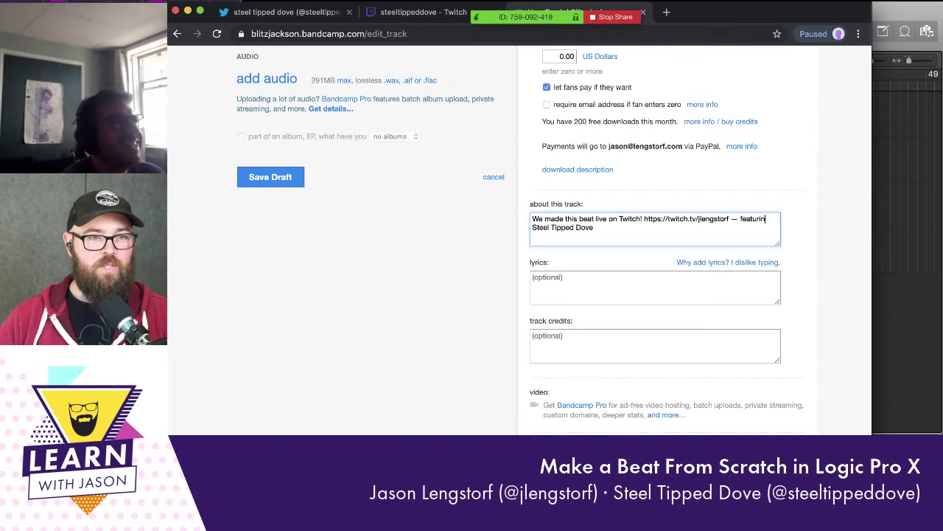
key(BackSpace)
key(BackSpace)
key(BackSpace)
key(BackSpace)
key(BackSpace)
key(BackSpace)
key(BackSpace)
key(BackSpace)
text(co)
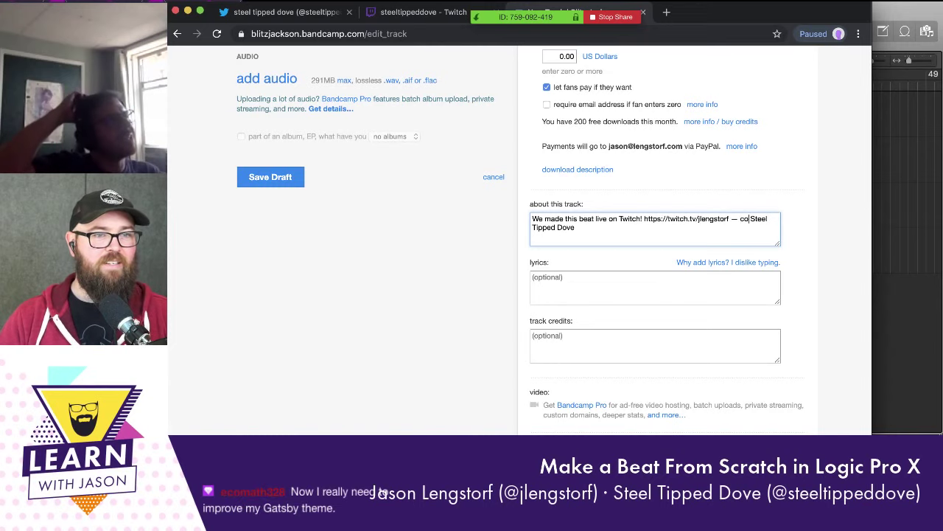
text(-produc)
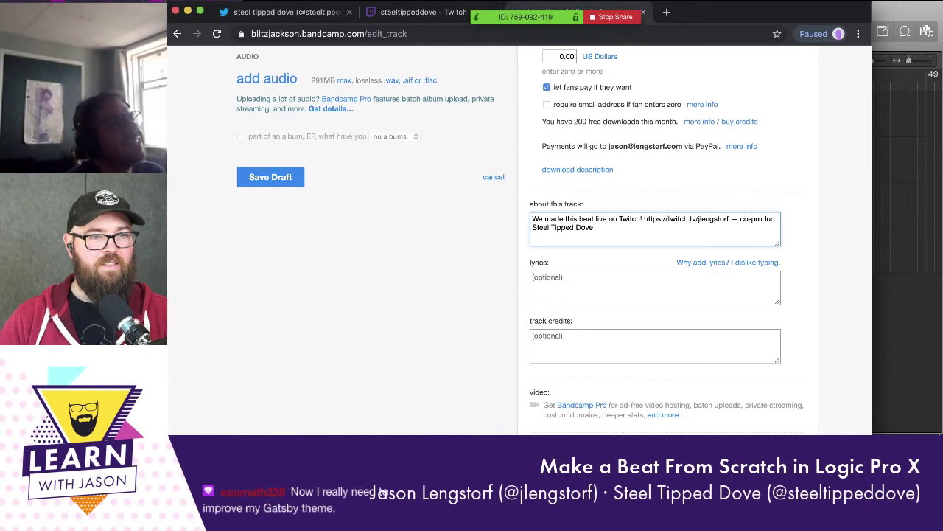
text(ed by)
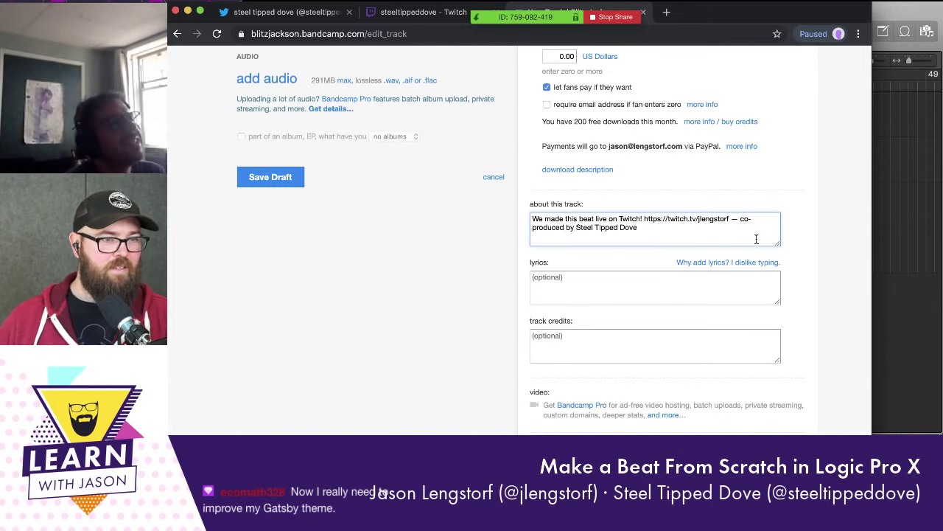
scroll(754, 244, down, 3)
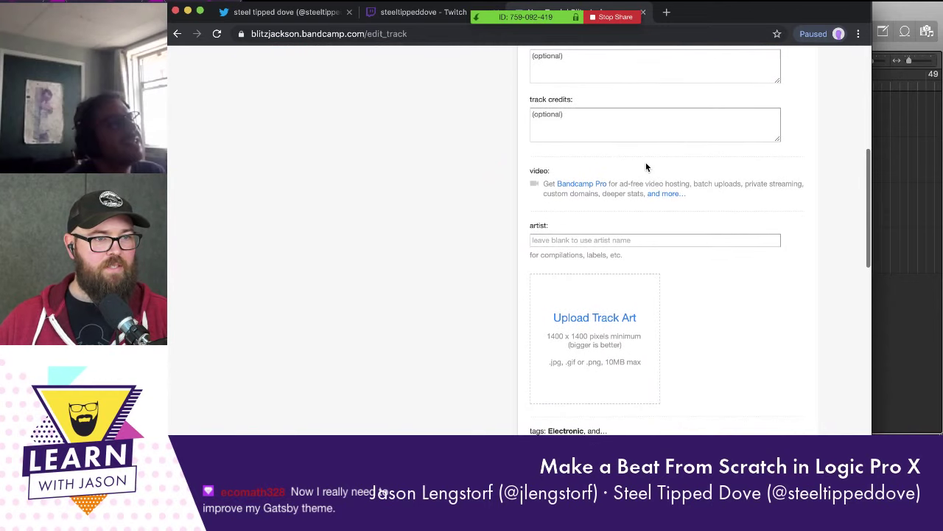
scroll(641, 159, up, 3)
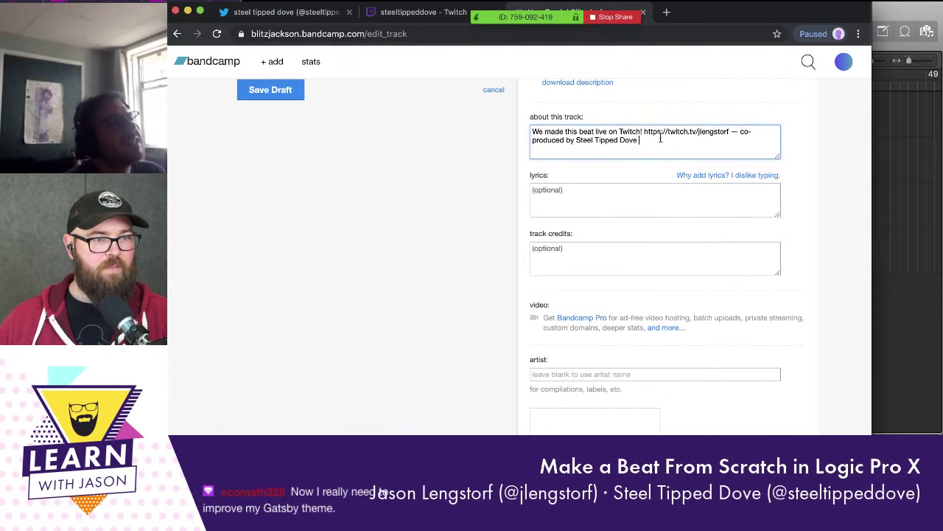
Copy the co-producer credit from the description into the track credits field
drag(659, 139, 752, 130)
key(super+c)
click(606, 264)
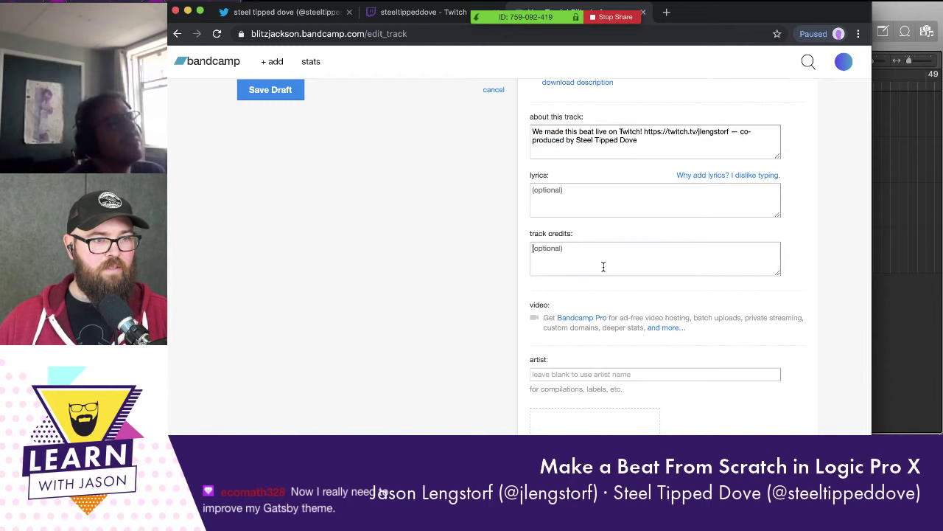
key(super+v)
scroll(667, 290, down, 3)
scroll(722, 379, down, 9)
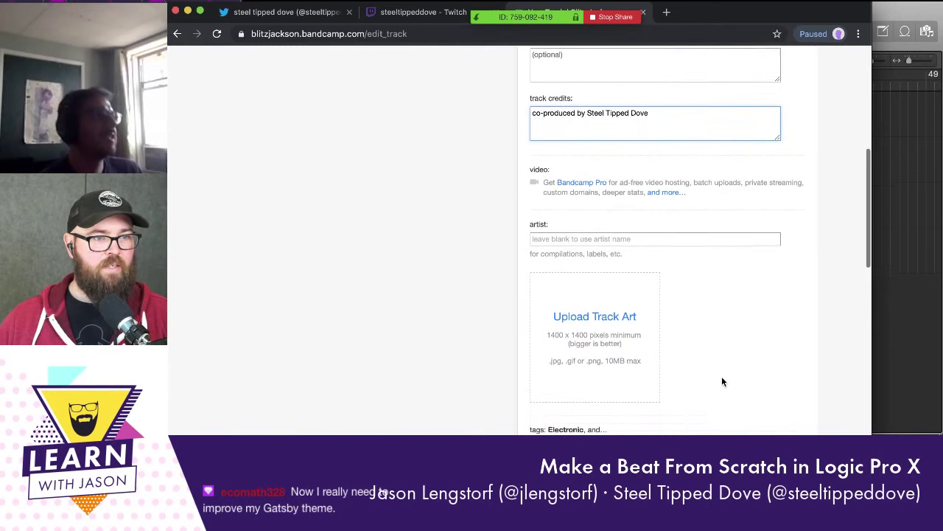
scroll(721, 381, down, 2)
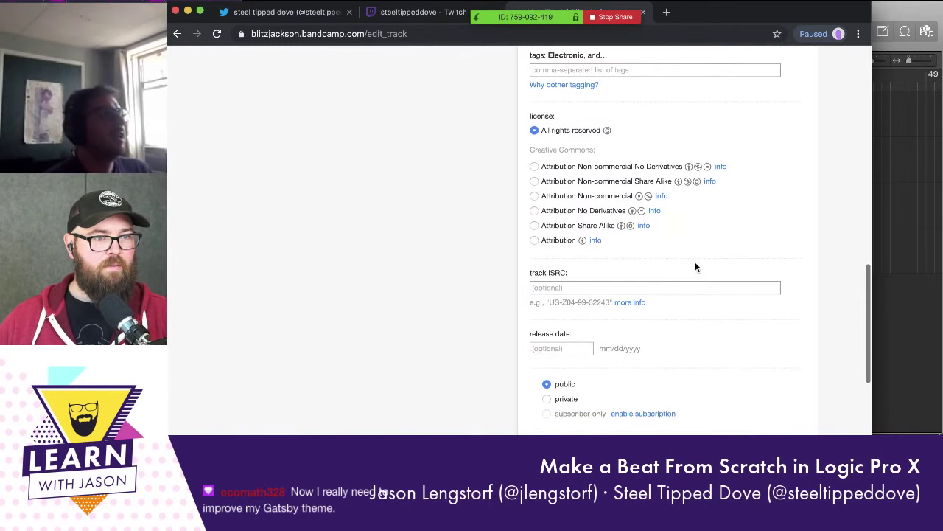
scroll(686, 302, down, 4)
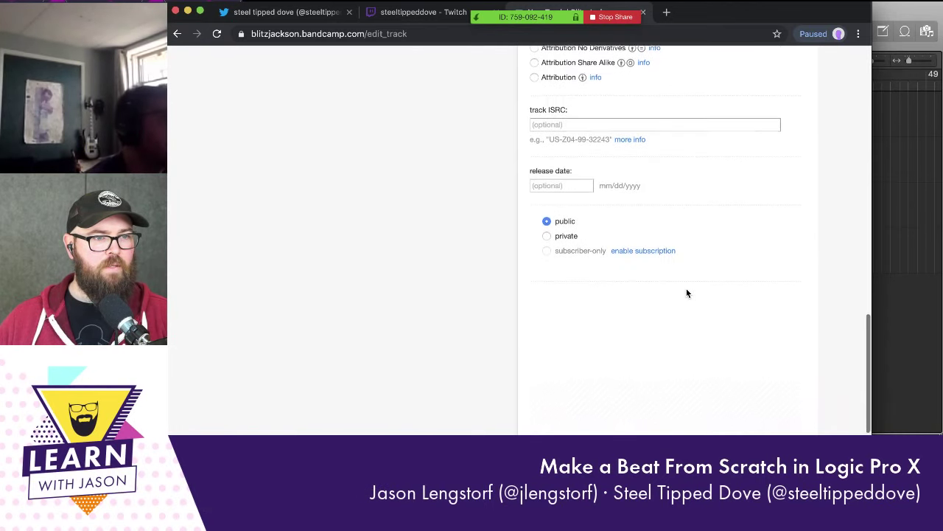
scroll(748, 298, up, 5)
scroll(747, 301, up, 10)
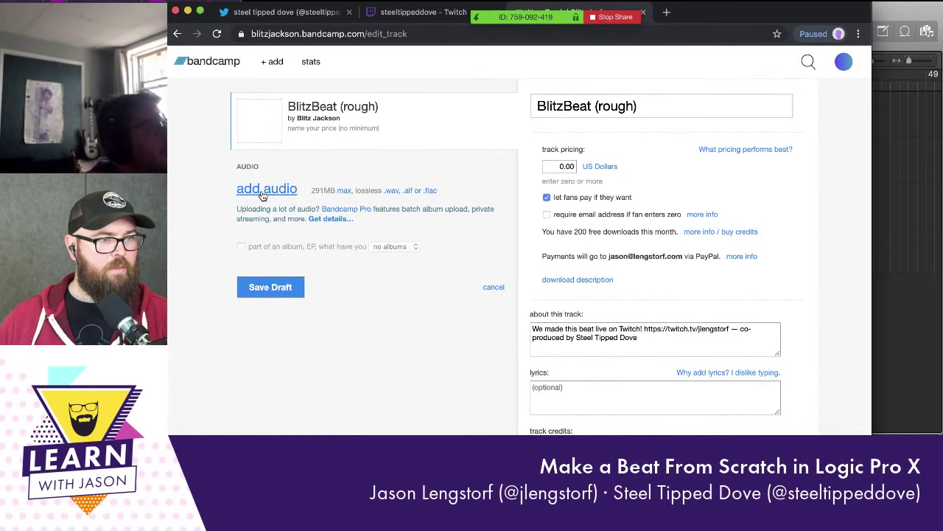
Attach BlitzBeat.wav from Music > Logic > BlitzBeat > Bounces and save the track as a draft
click(262, 193)
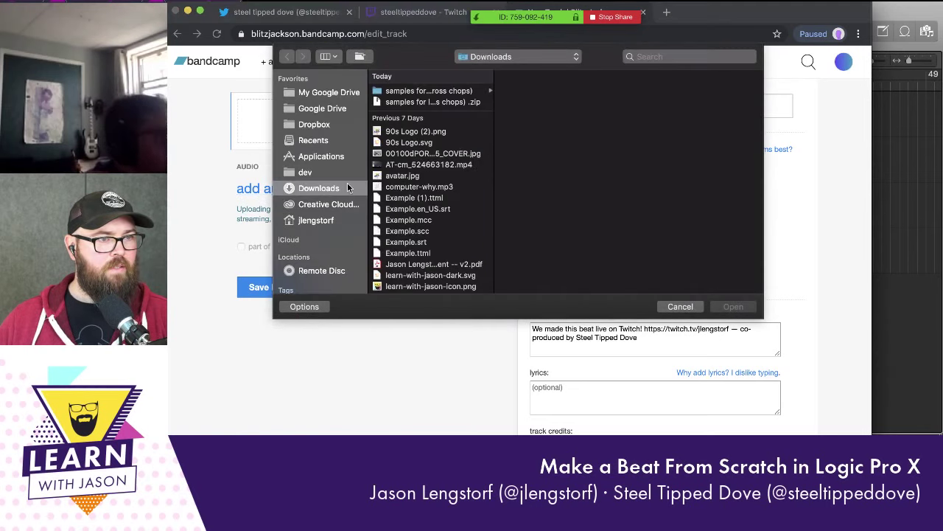
click(311, 222)
scroll(436, 196, down, 3)
scroll(435, 196, up, 3)
scroll(436, 196, down, 5)
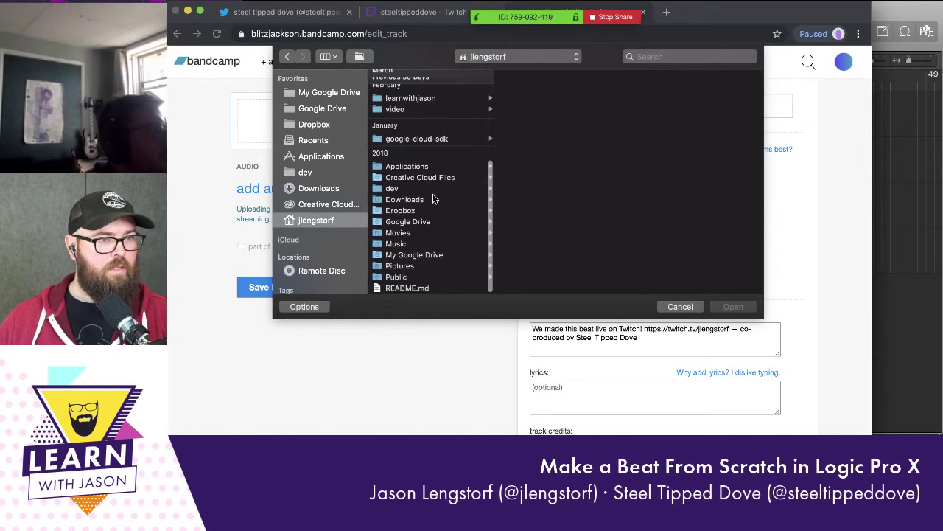
click(398, 245)
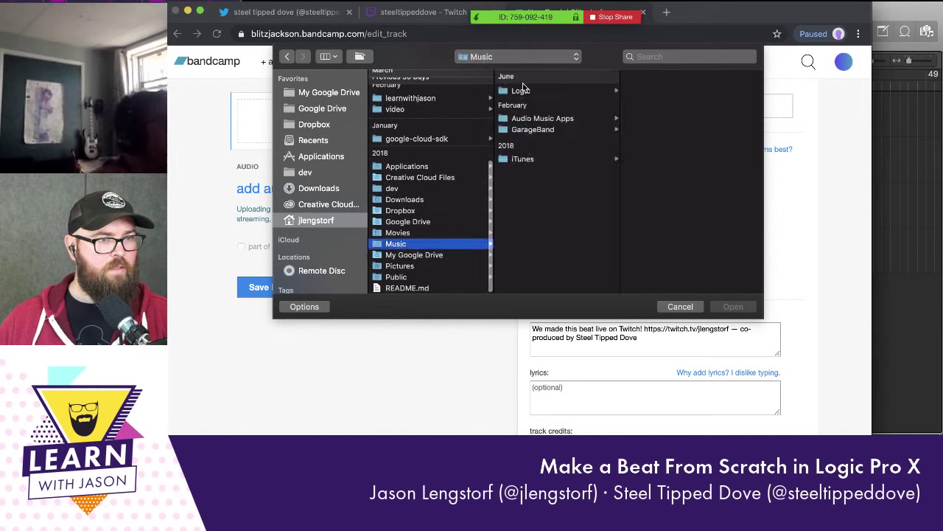
click(524, 90)
click(648, 90)
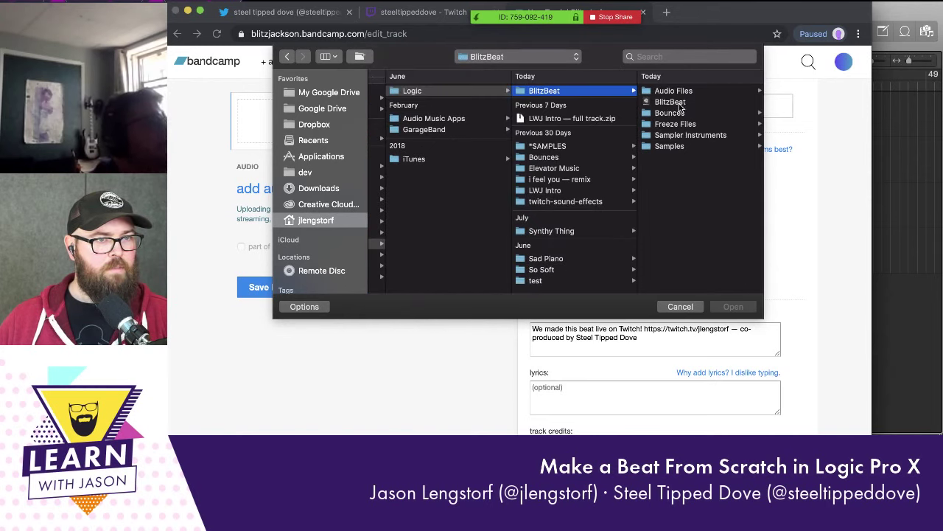
click(679, 113)
click(685, 92)
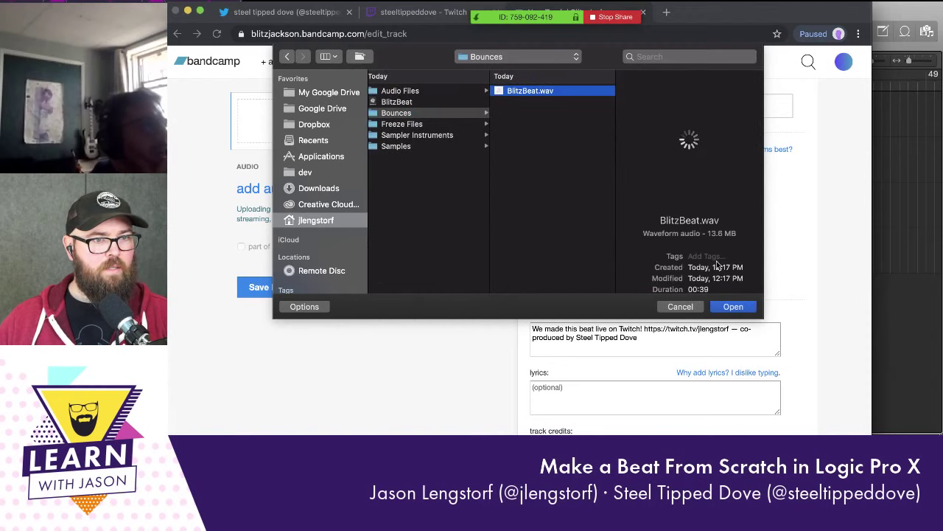
click(729, 305)
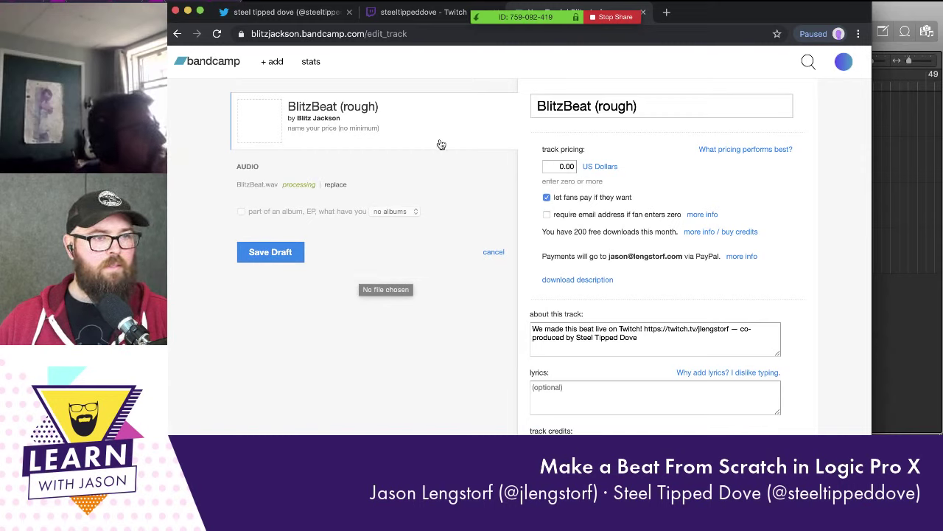
click(273, 247)
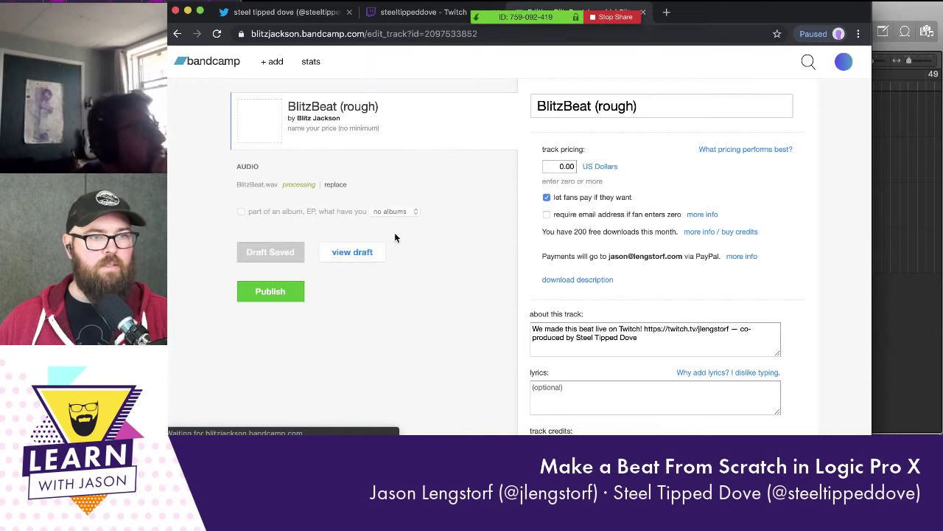
Try publishing, then drop avatar.jpg from Downloads onto the page as cover art
click(270, 292)
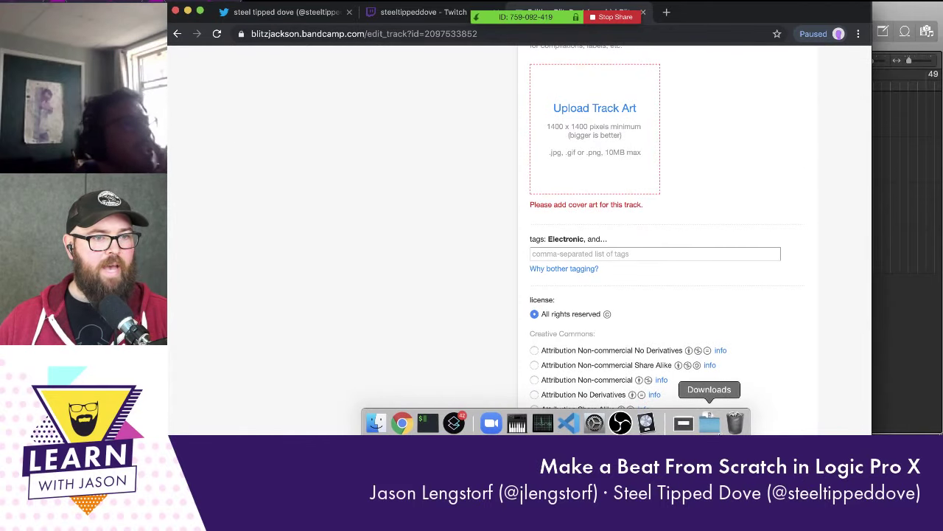
click(709, 426)
drag(721, 221, 696, 256)
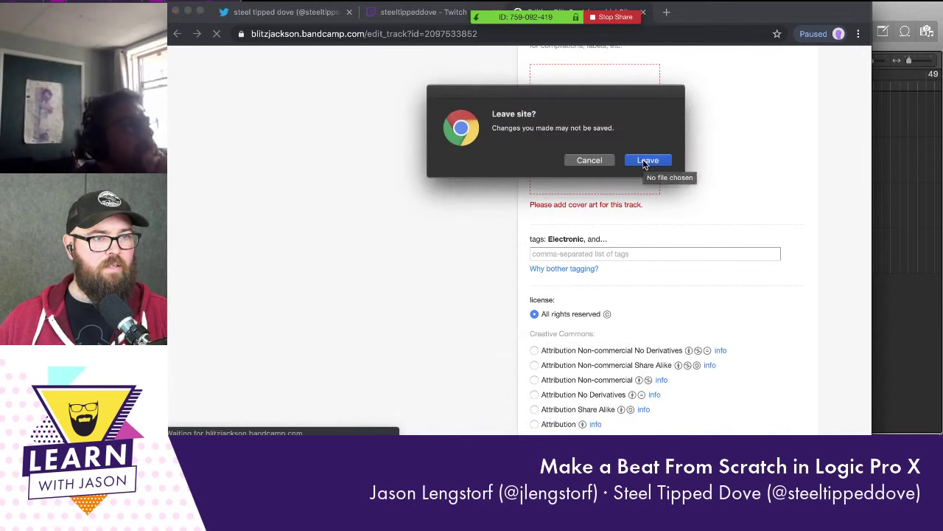
click(594, 159)
Upload avatar.jpg as track art and dismiss the error that 690 x 690 is too small
click(592, 107)
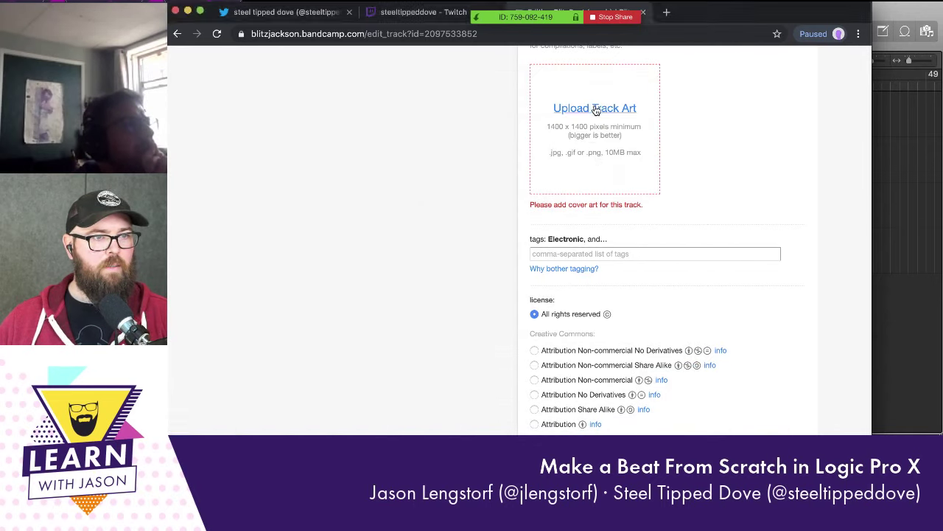
mouse_move(630, 431)
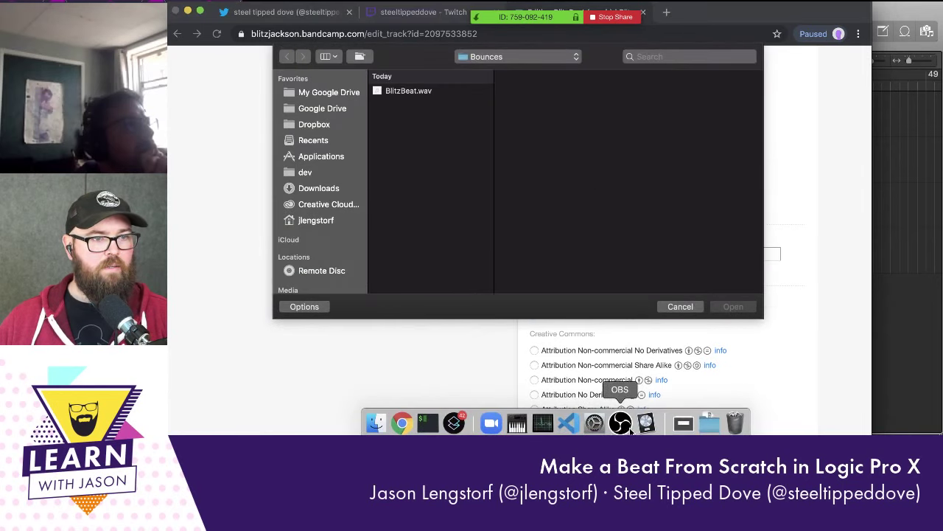
click(709, 422)
drag(731, 220, 561, 149)
click(733, 308)
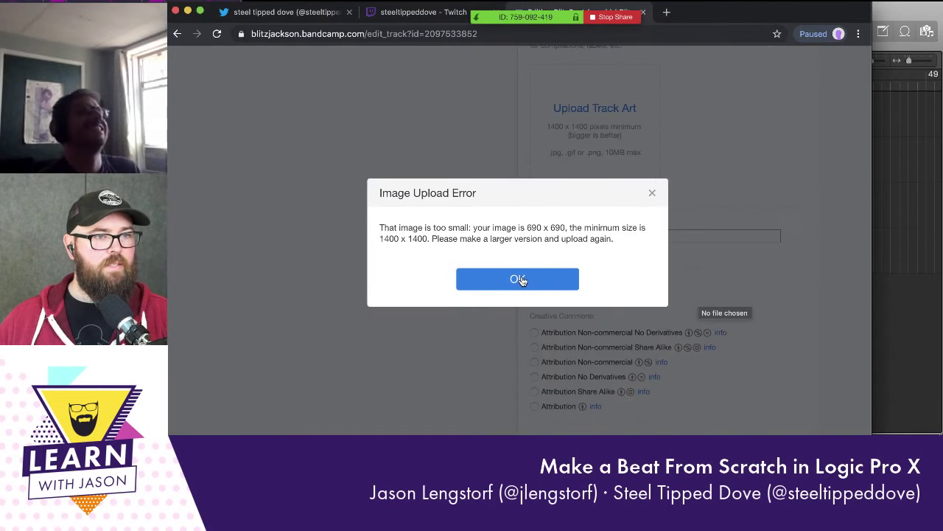
click(519, 280)
key(super+Tab)
key(super+Tab)
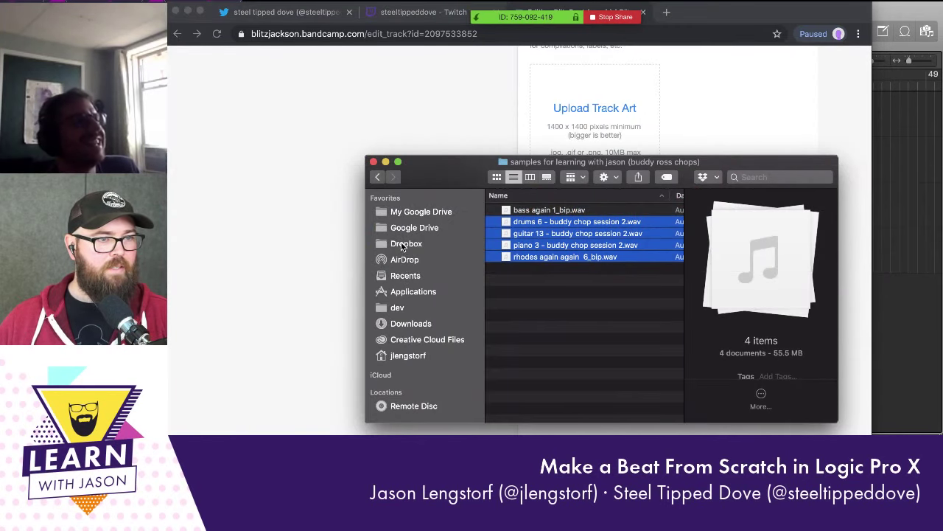
Browse the Dropbox folder in Finder, then load figma.com in a new Chrome tab
click(402, 244)
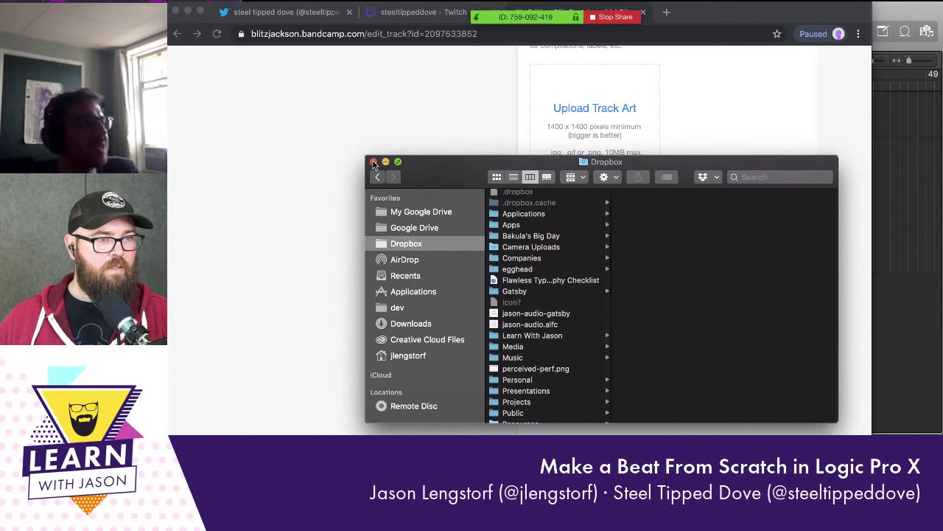
click(359, 193)
key(super+t)
text(fi)
key(Return)
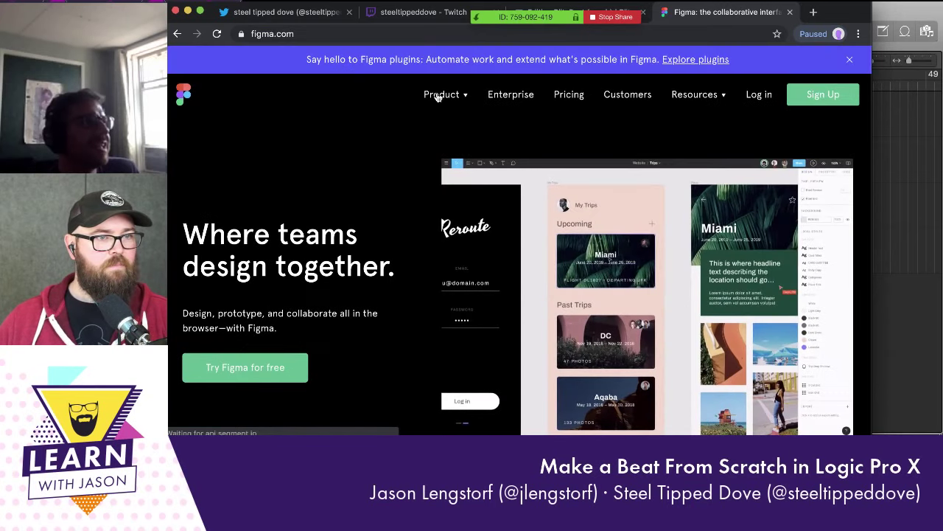
Start Figma's Google sign-in and choose the second Google account
click(760, 103)
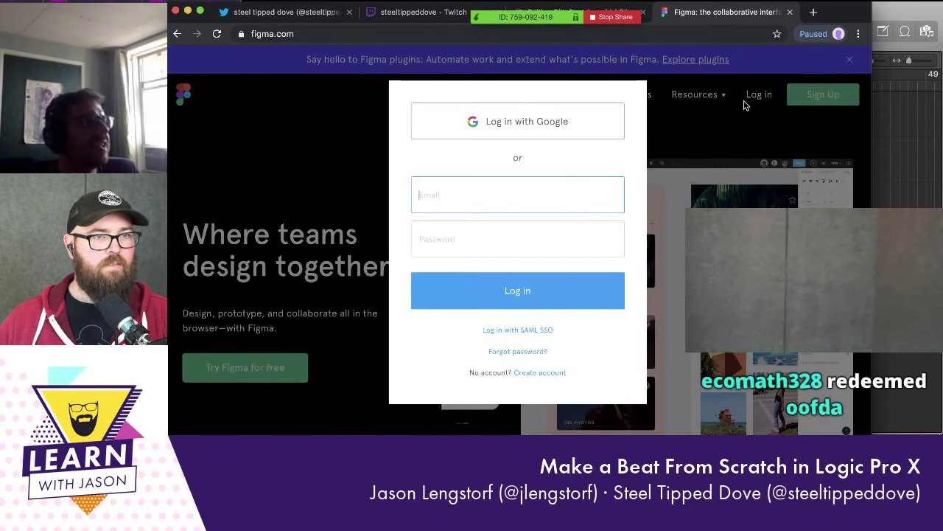
click(563, 116)
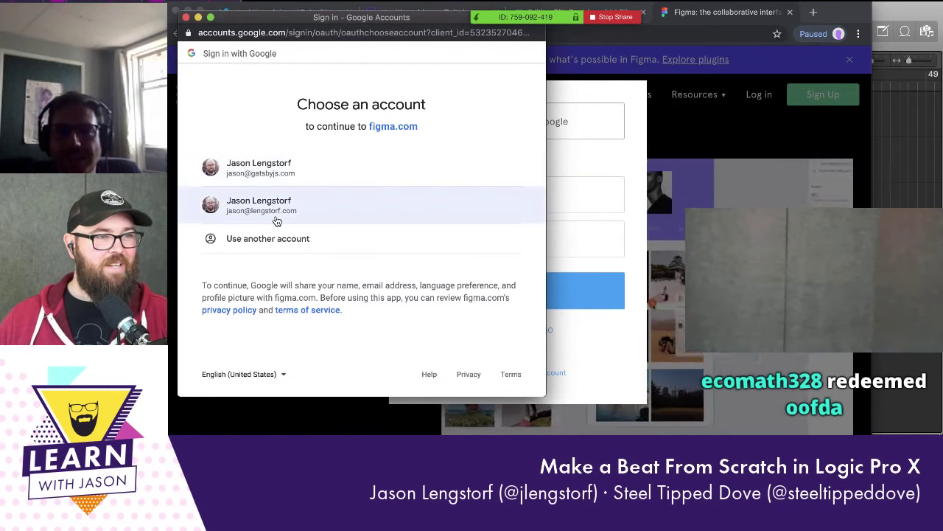
click(274, 210)
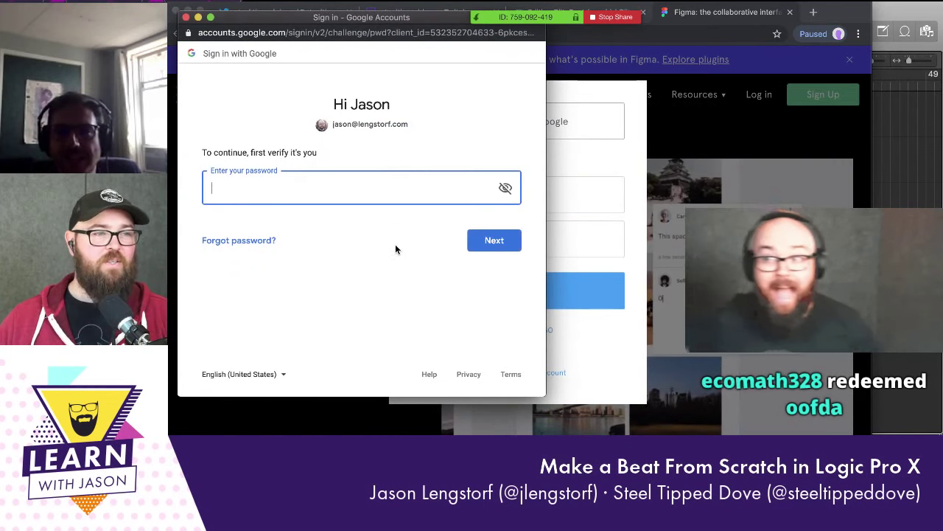
Find the Google login in 1Password, fill in the saved password, and submit it
key(super+alt+backslash)
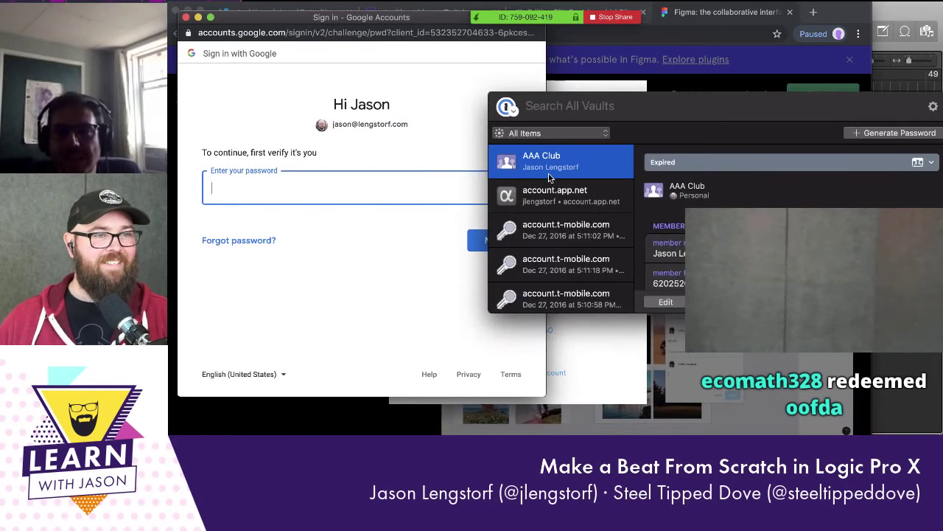
text(ga)
key(BackSpace)
text(ithub)
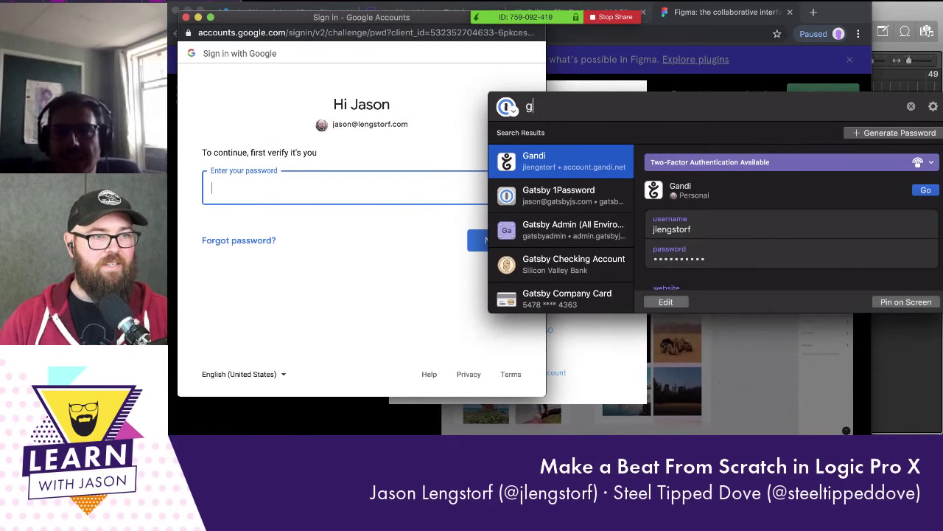
scroll(569, 235, down, 3)
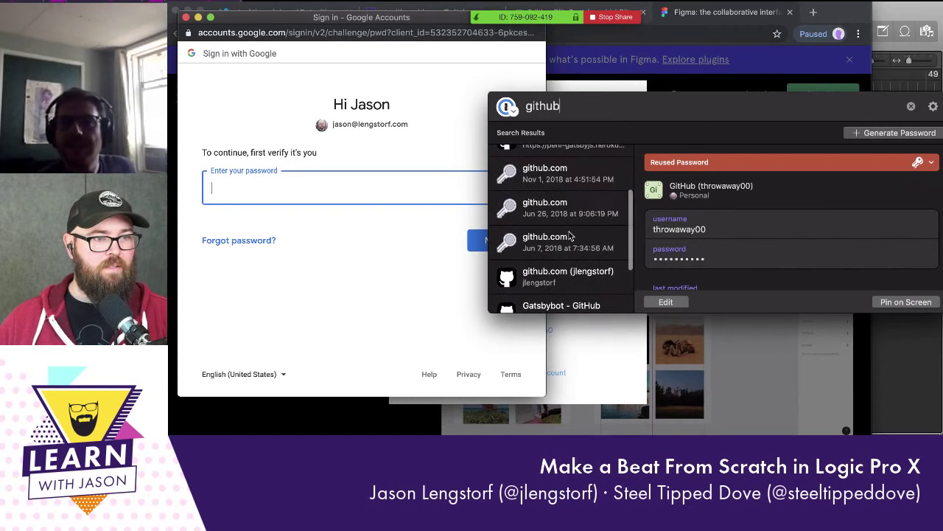
scroll(570, 236, up, 3)
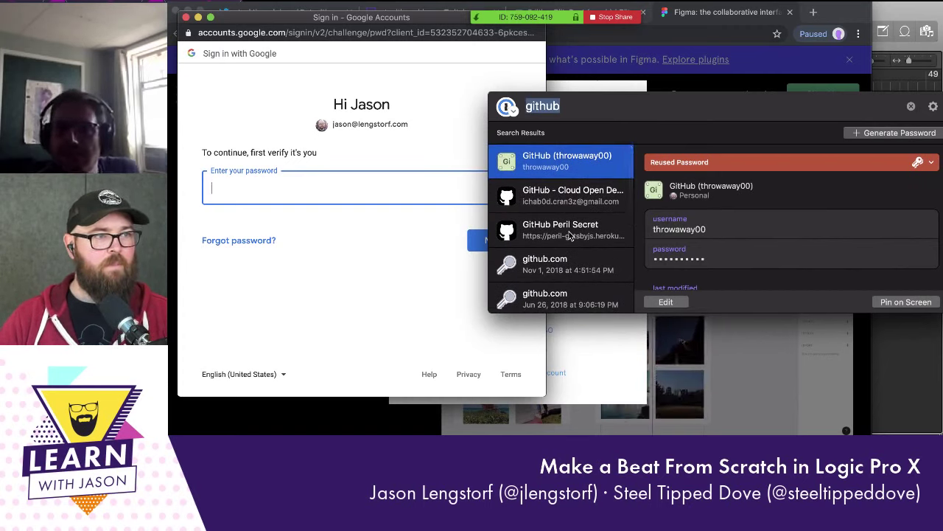
text(googl)
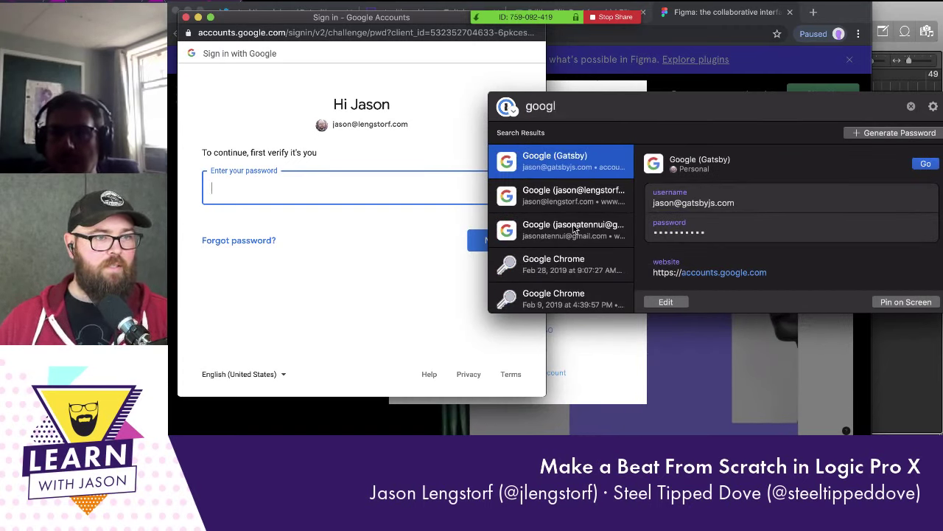
click(568, 205)
click(682, 230)
click(399, 195)
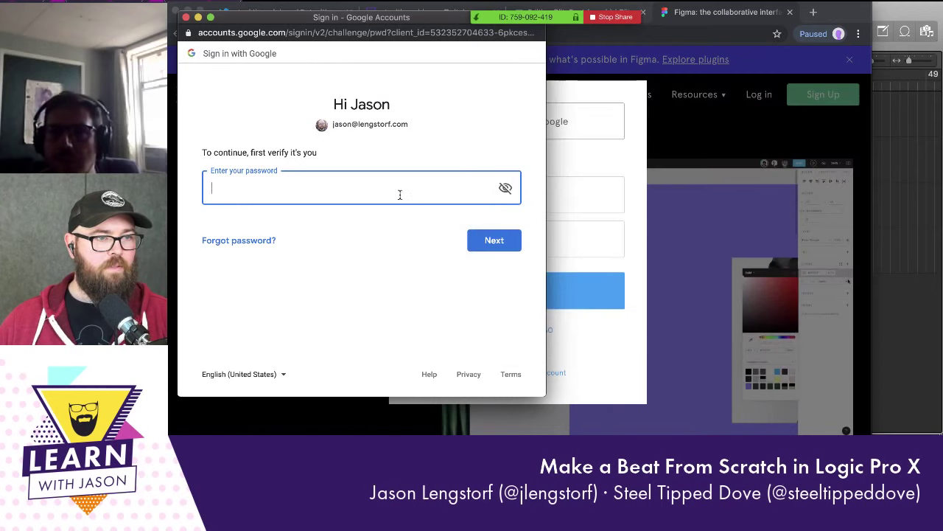
key(super+v)
click(495, 246)
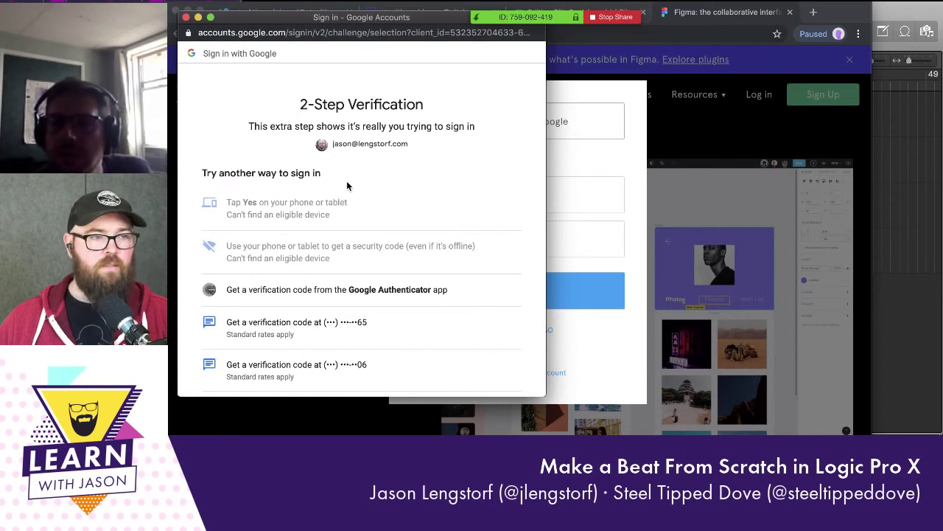
Complete two-step verification with a Google Authenticator code
scroll(317, 243, down, 5)
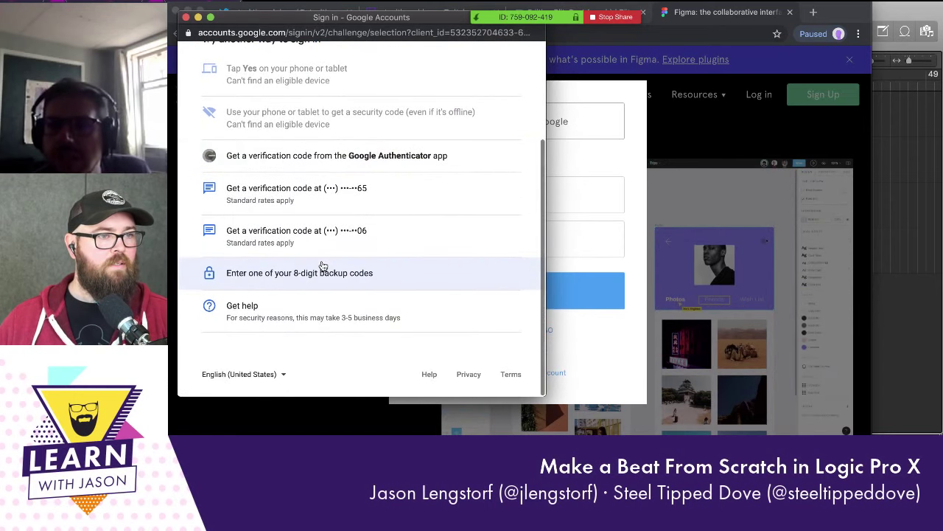
click(339, 156)
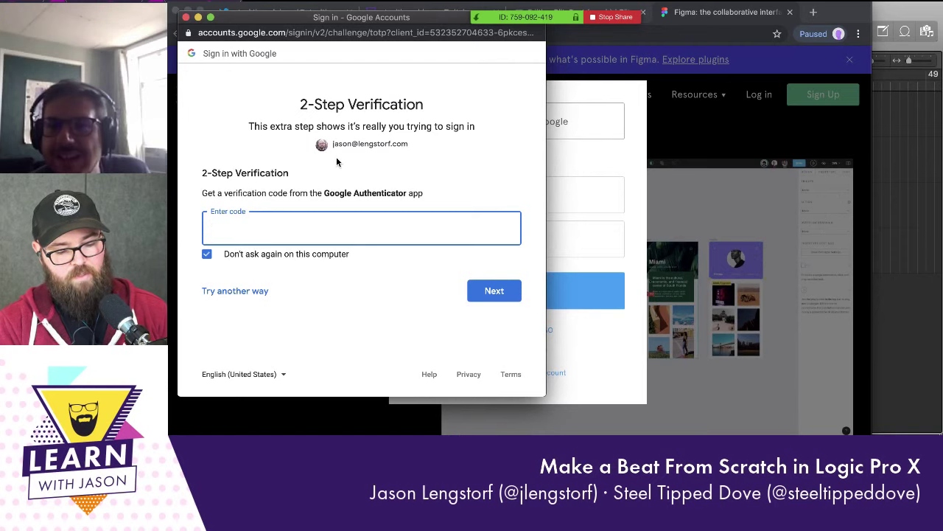
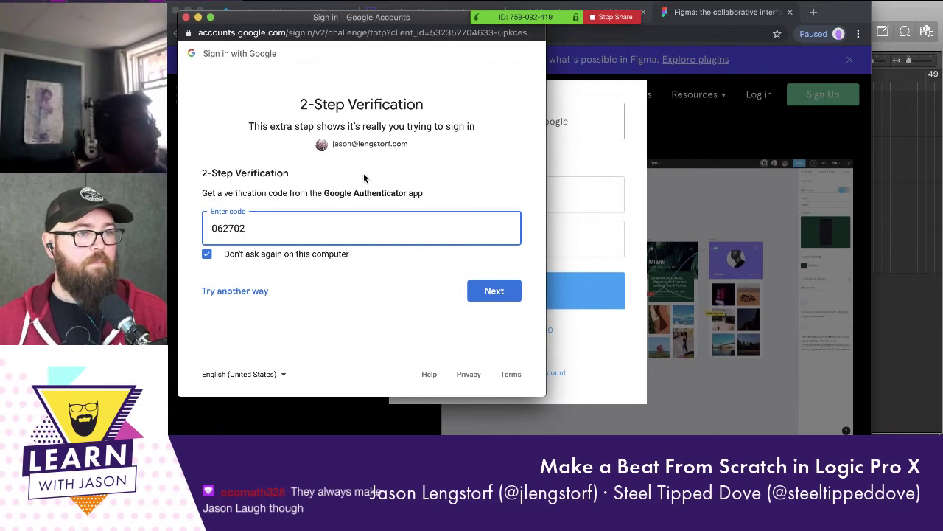
click(487, 291)
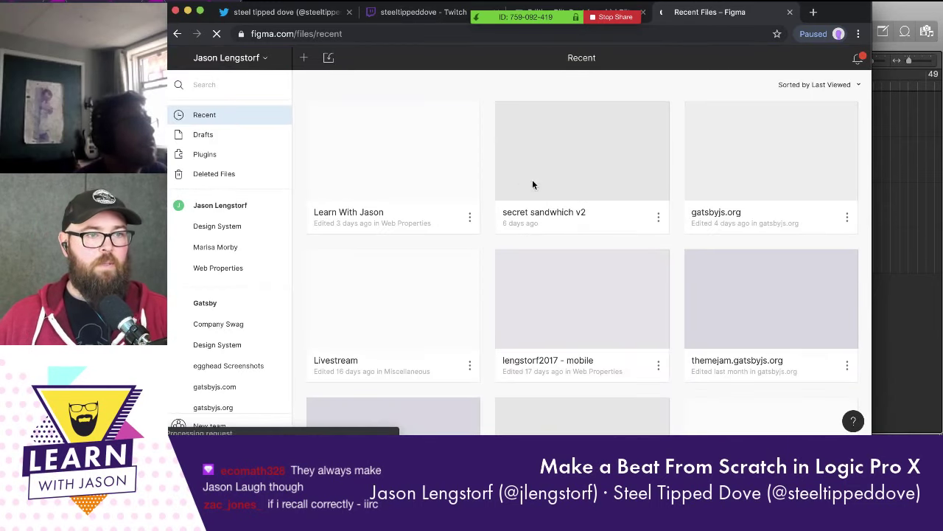
Open the Learn With Jason design file and go to its Cover page
click(380, 167)
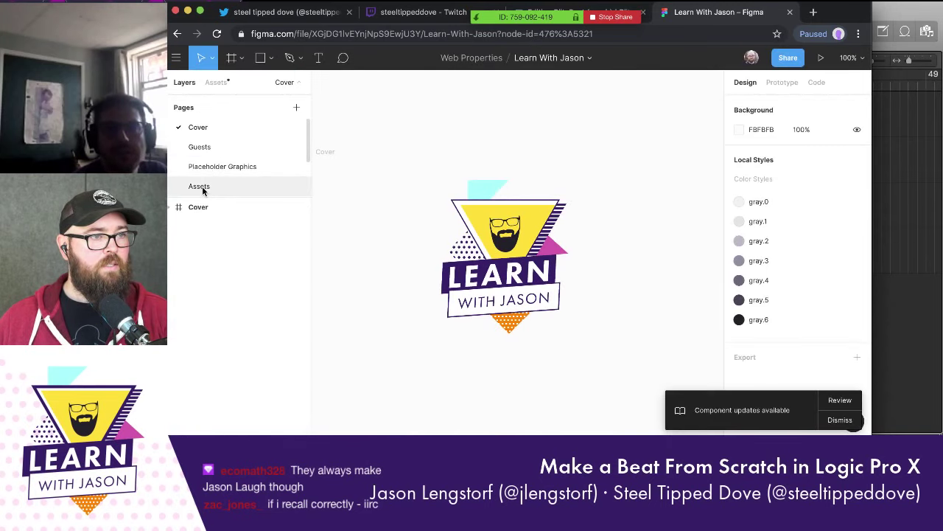
click(199, 186)
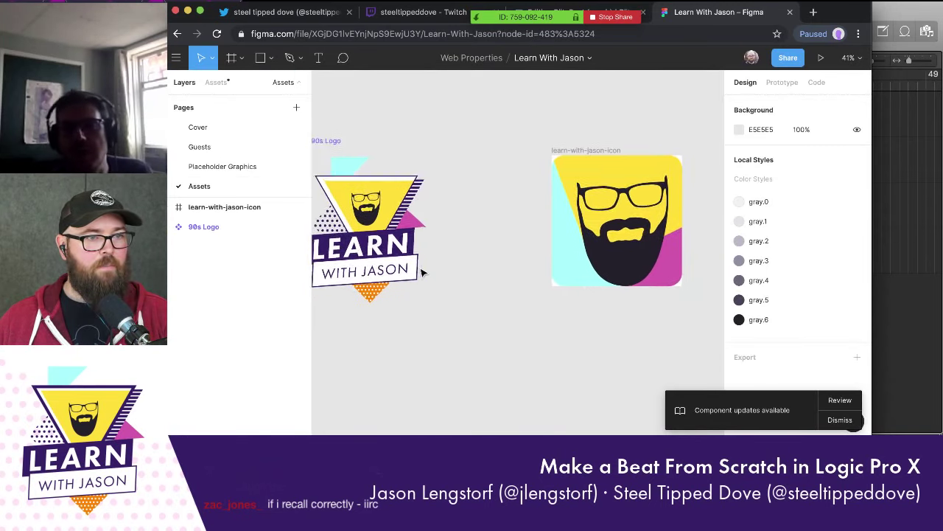
scroll(423, 272, down, 5)
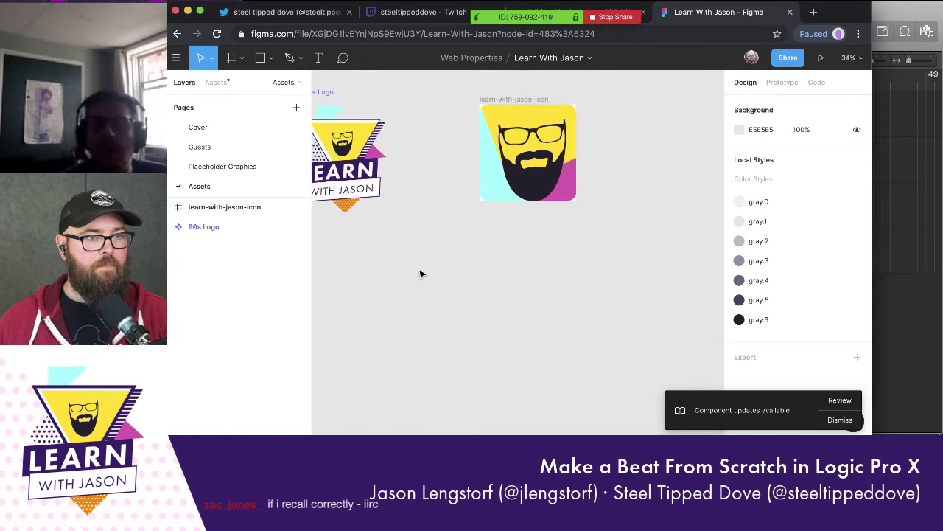
click(203, 128)
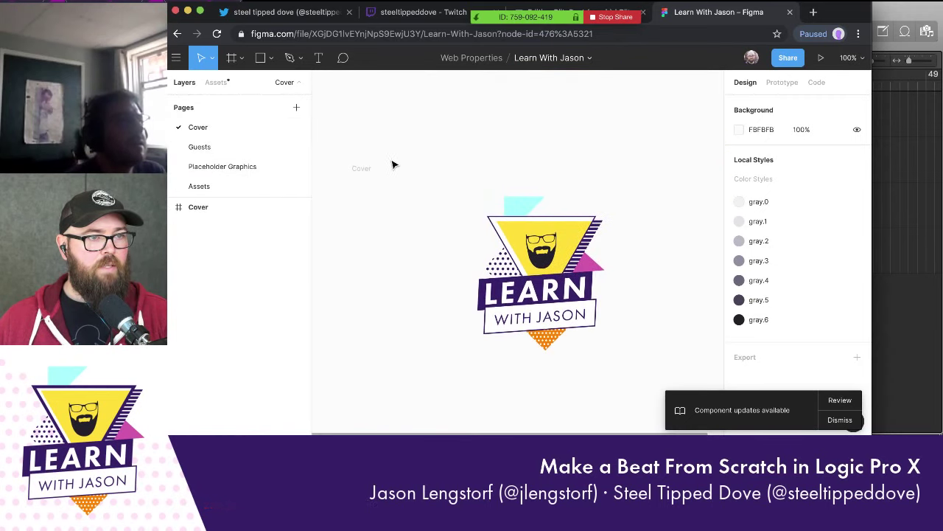
Narrow the Cover frame to 320 wide and centre the 90s Logo inside it
click(370, 169)
scroll(498, 252, right, 3)
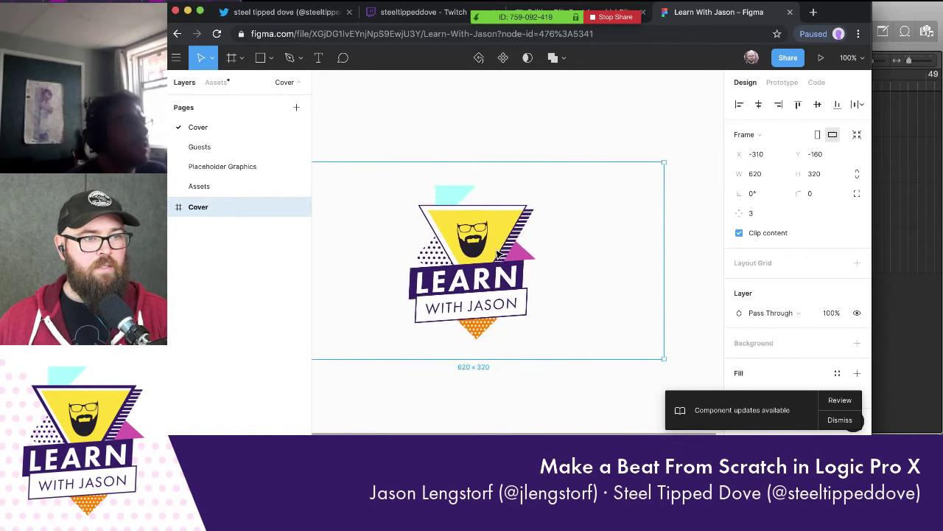
scroll(498, 253, left, 2)
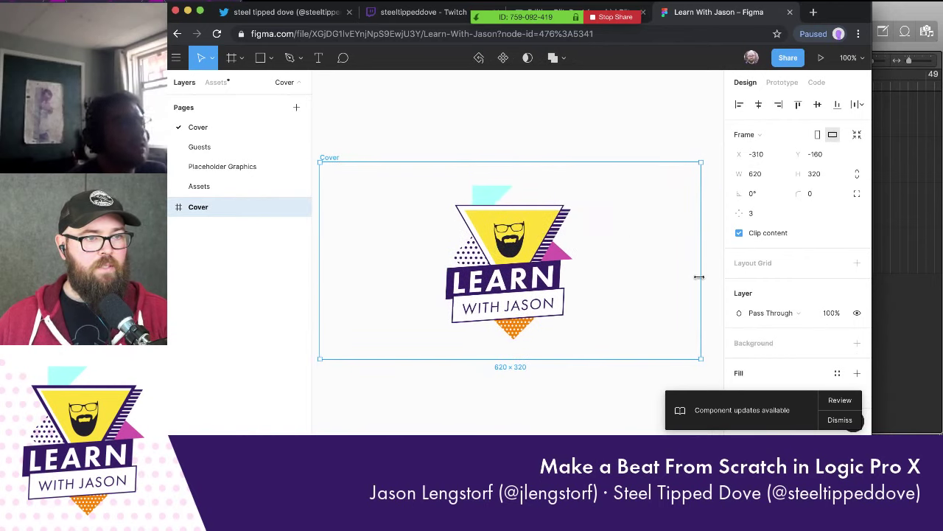
drag(699, 276, 511, 277)
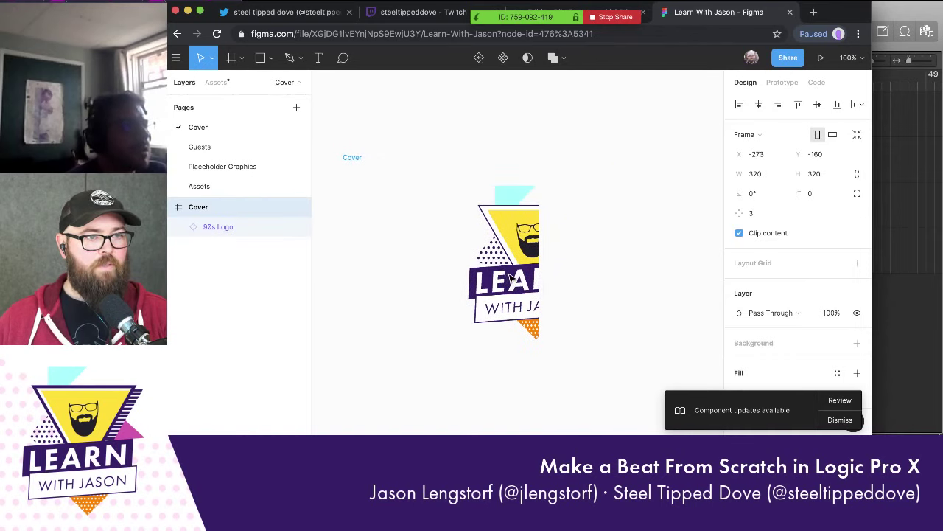
double_click(511, 278)
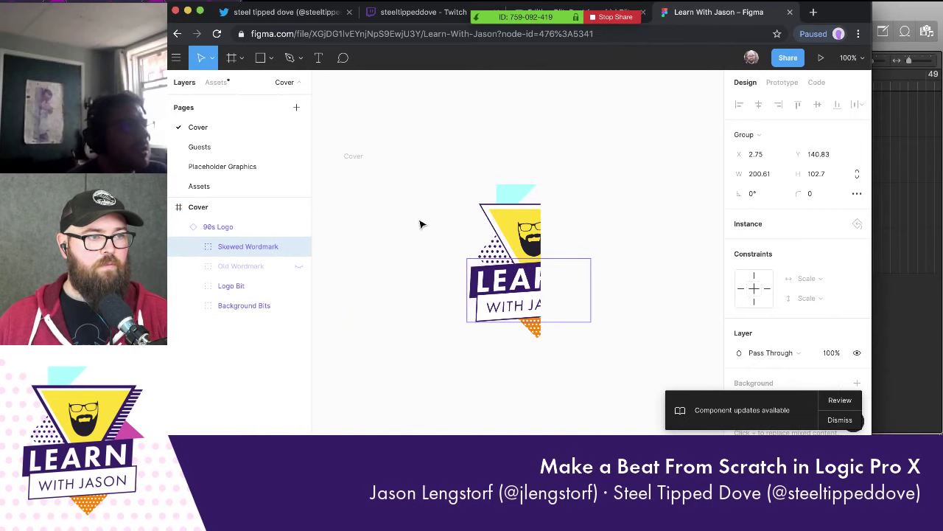
click(250, 223)
drag(505, 259, 415, 254)
Dismiss the component updates notice and reselect the Cover frame
key(Escape)
scroll(789, 326, down, 4)
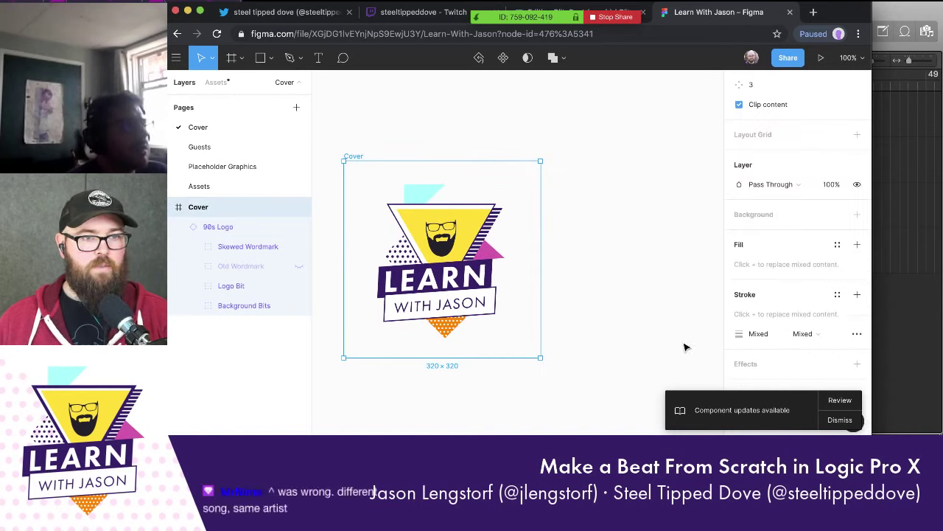
click(719, 348)
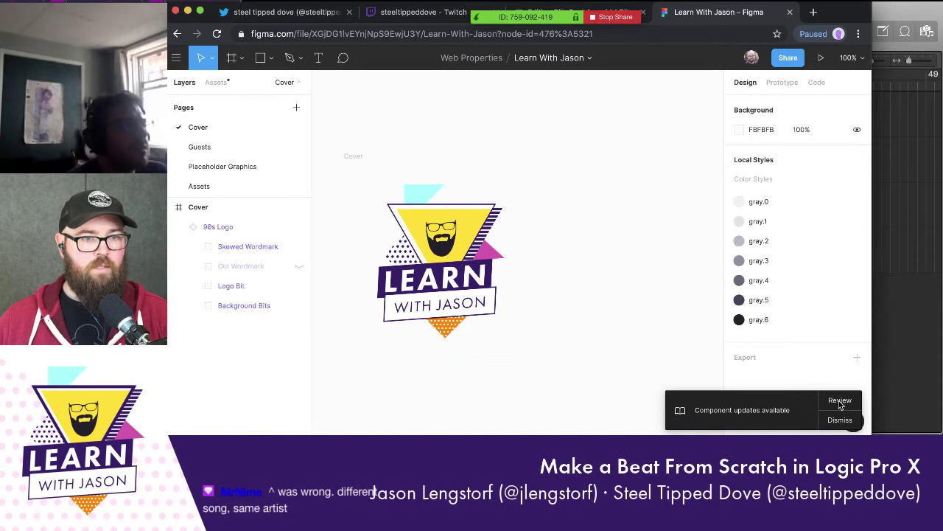
click(837, 419)
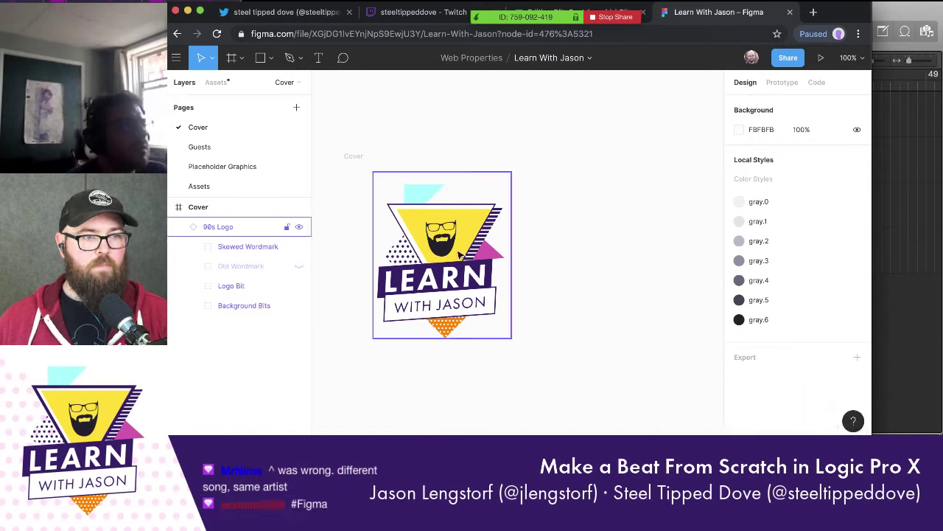
click(362, 157)
scroll(789, 385, down, 5)
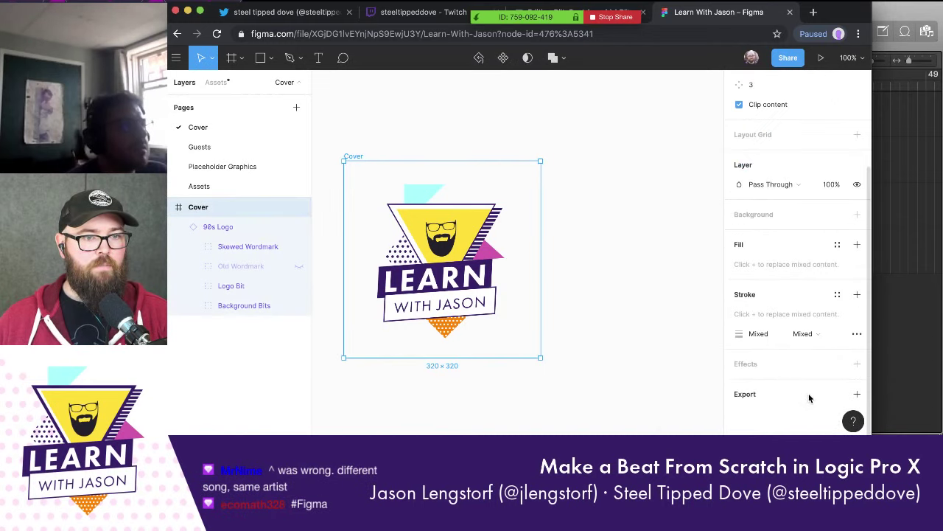
Add a 1400w JPG export setting to the Cover frame and export it
click(809, 392)
scroll(785, 376, down, 1)
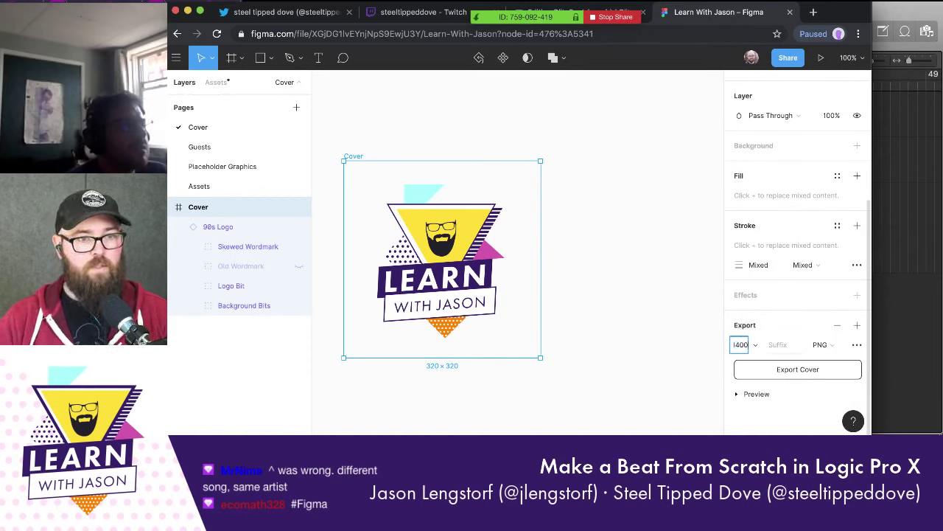
key(Tab)
click(826, 347)
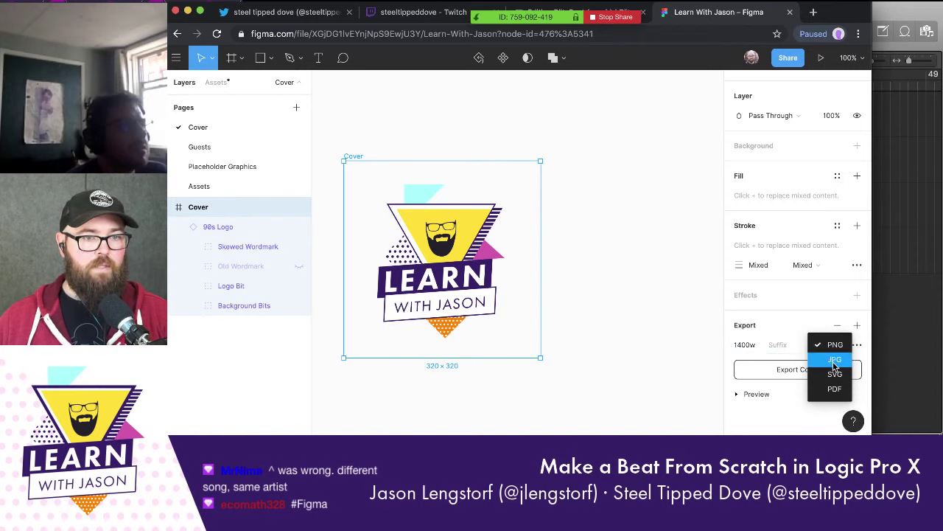
click(836, 358)
click(790, 370)
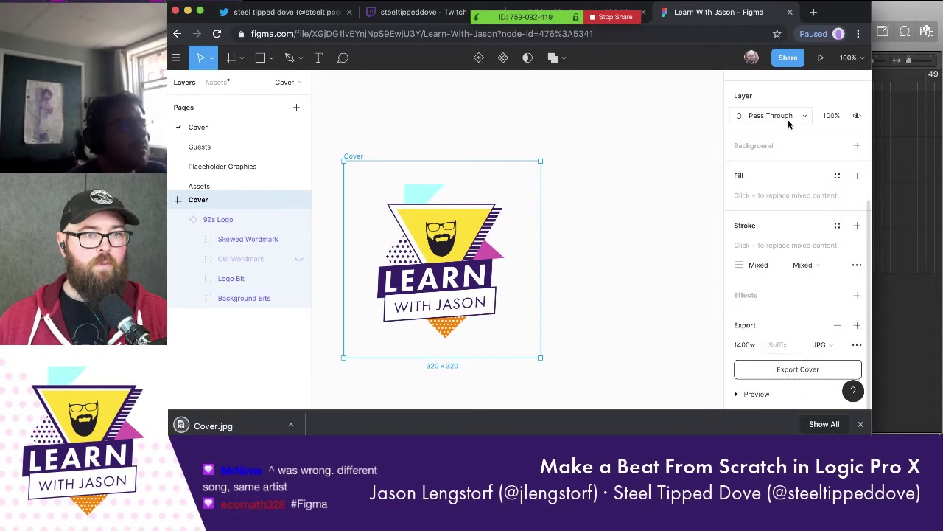
Move the Zoom toolbar off the browser tabs and return to Bandcamp's track edit page
mouse_move(516, 18)
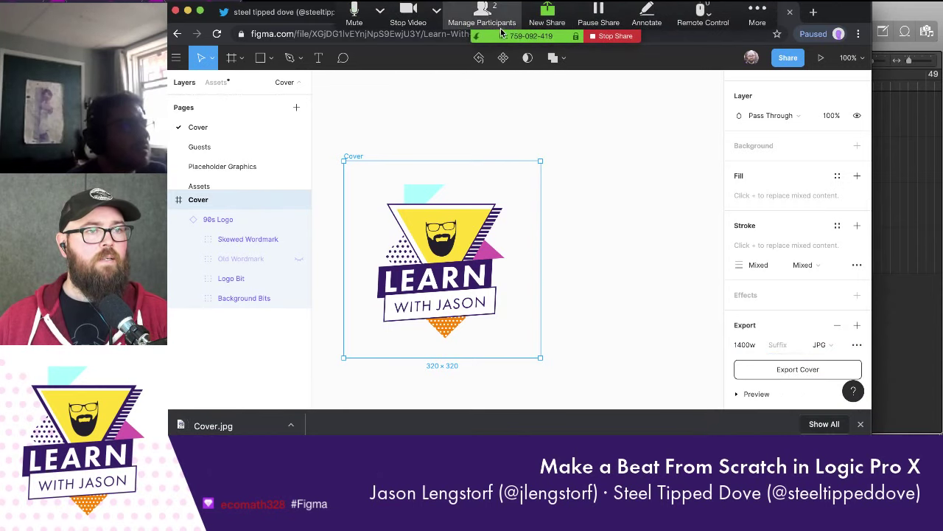
drag(501, 33, 942, 214)
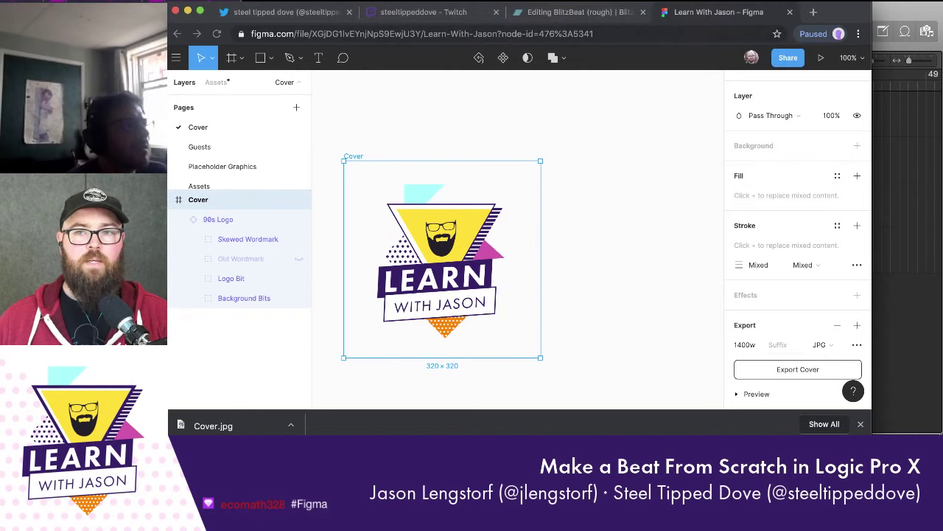
click(582, 12)
Upload Cover.jpg from Downloads as the BlitzBeat (rough) track art, previewing it first
mouse_move(663, 433)
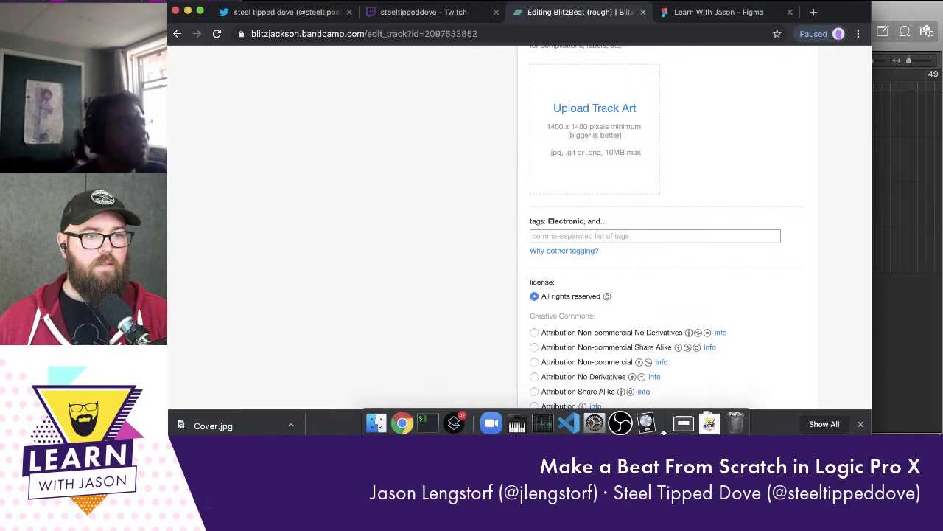
click(580, 111)
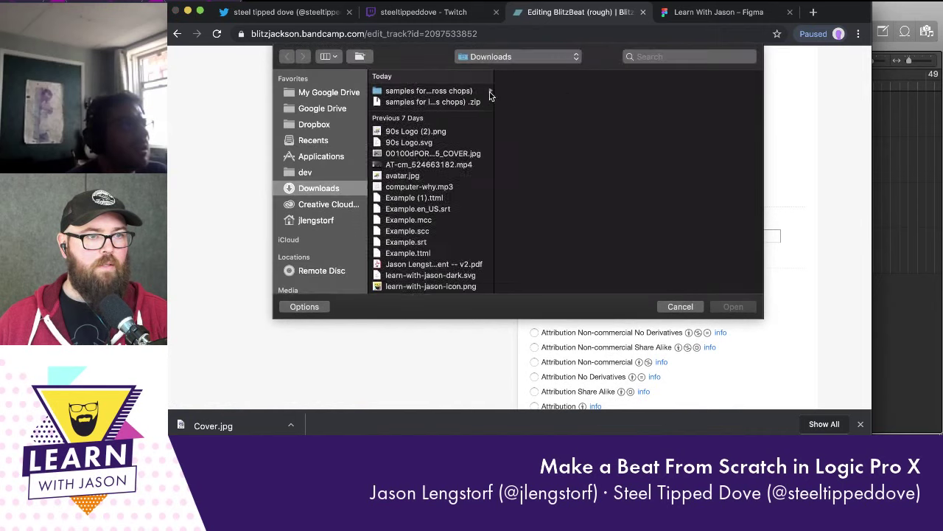
click(408, 92)
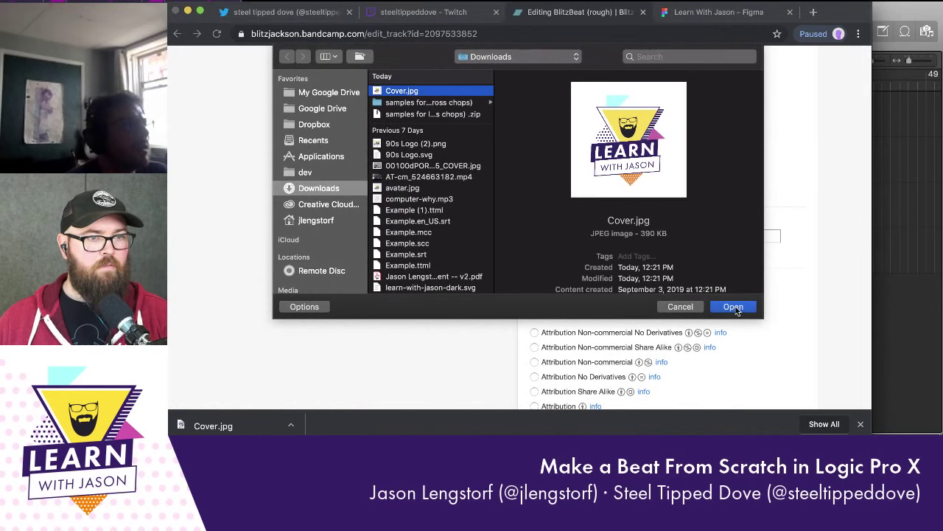
key(space)
key(space)
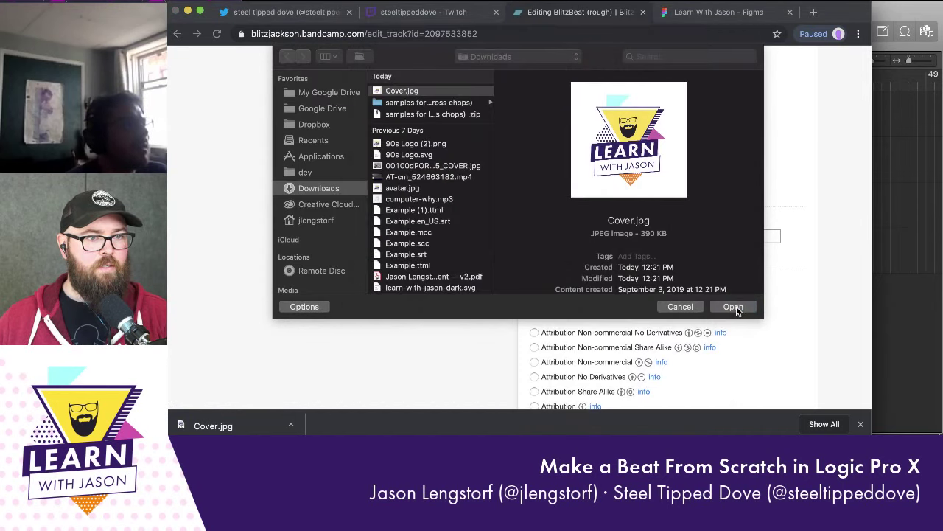
scroll(722, 291, down, 3)
click(729, 305)
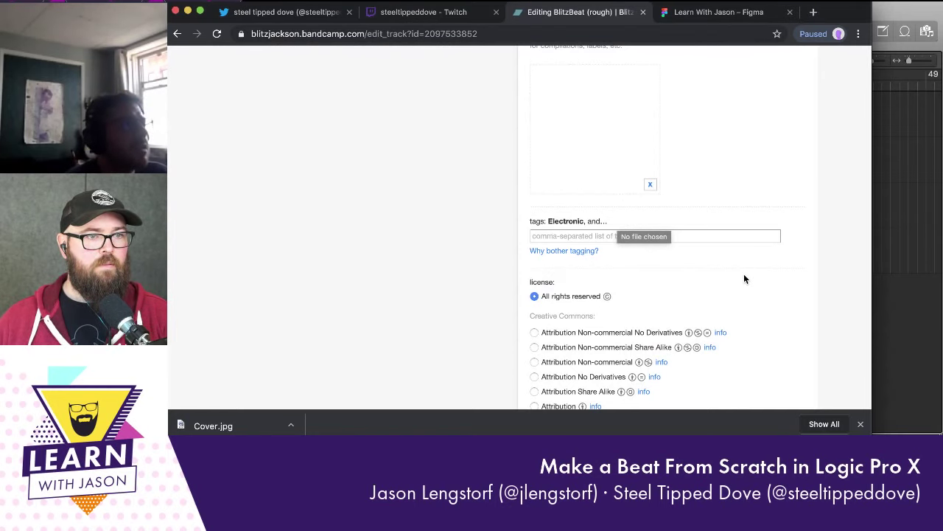
scroll(769, 306, down, 5)
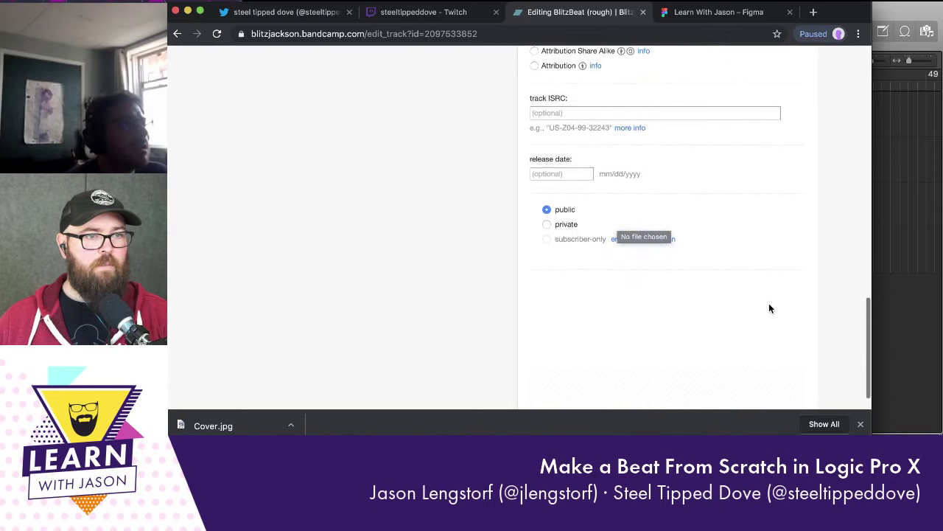
scroll(768, 308, up, 10)
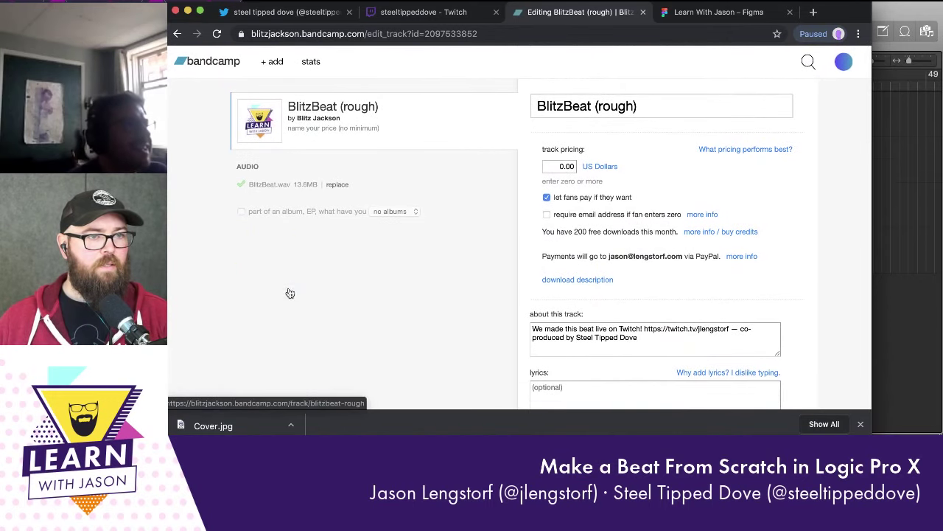
Publish BlitzBeat (rough) and select its public track page URL to share
click(309, 277)
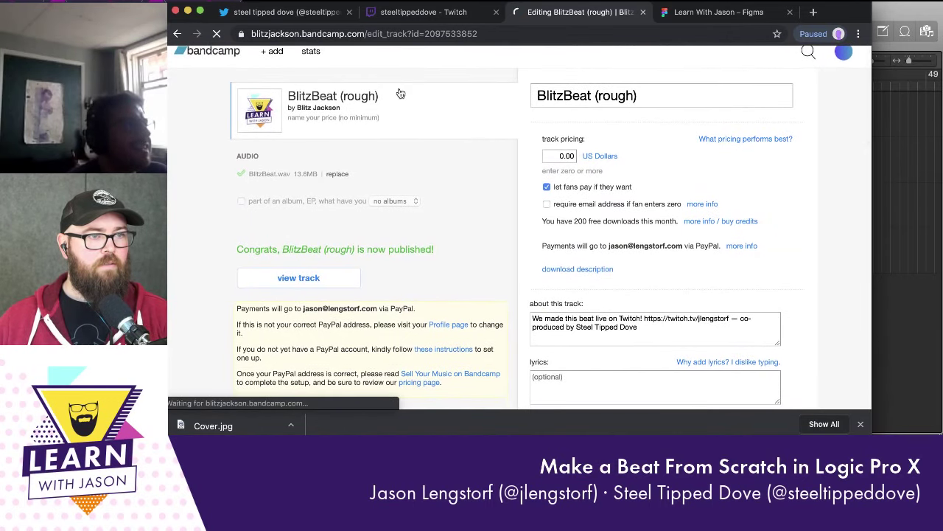
click(415, 34)
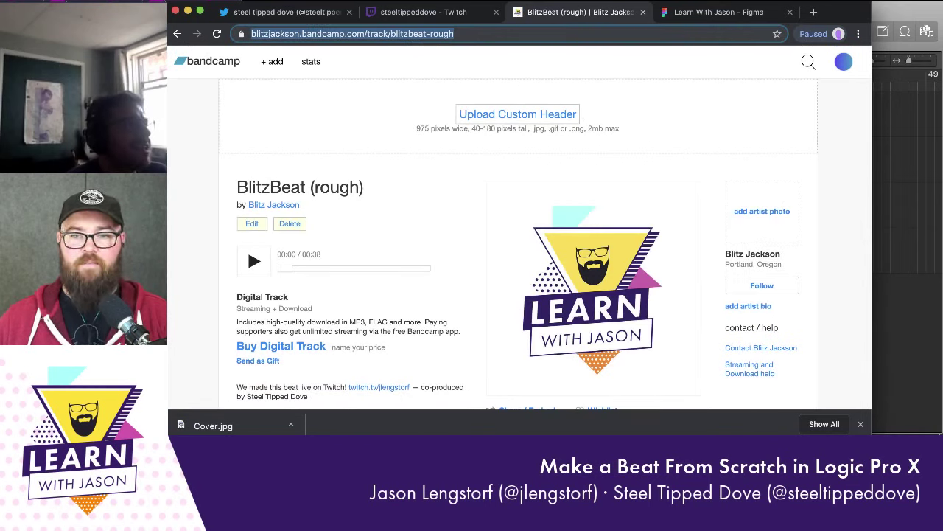
key(super+Tab)
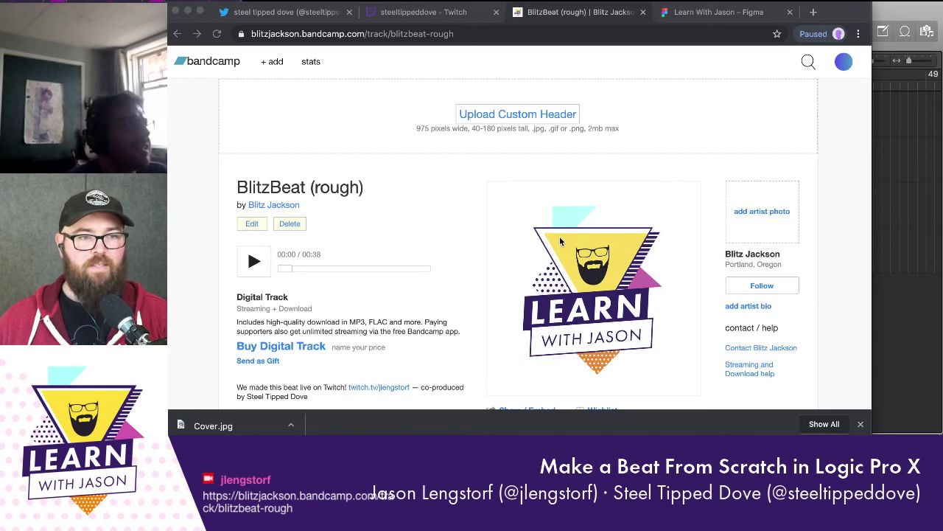
Return to the public track page, then bring up a Finder window
scroll(560, 240, down, 2)
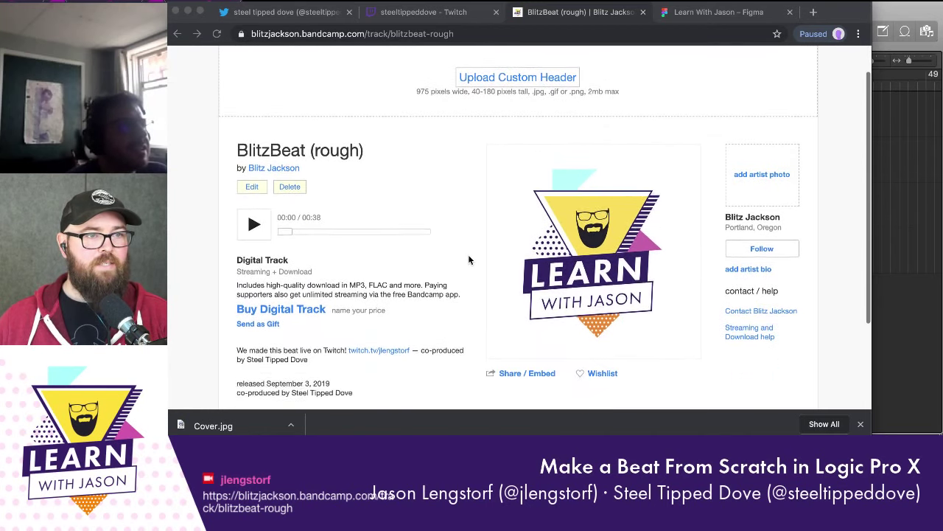
scroll(469, 254, up, 2)
scroll(482, 214, down, 1)
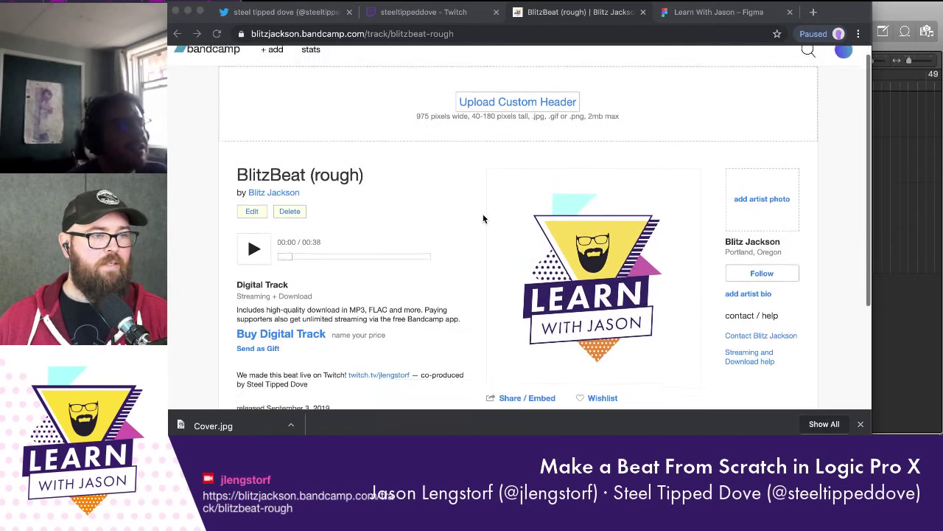
click(267, 237)
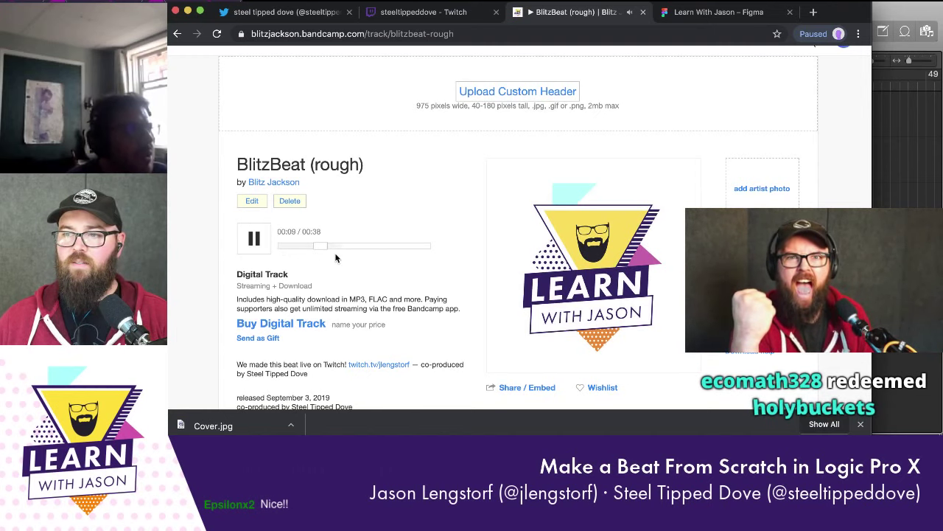
scroll(346, 256, down, 4)
key(super+Tab)
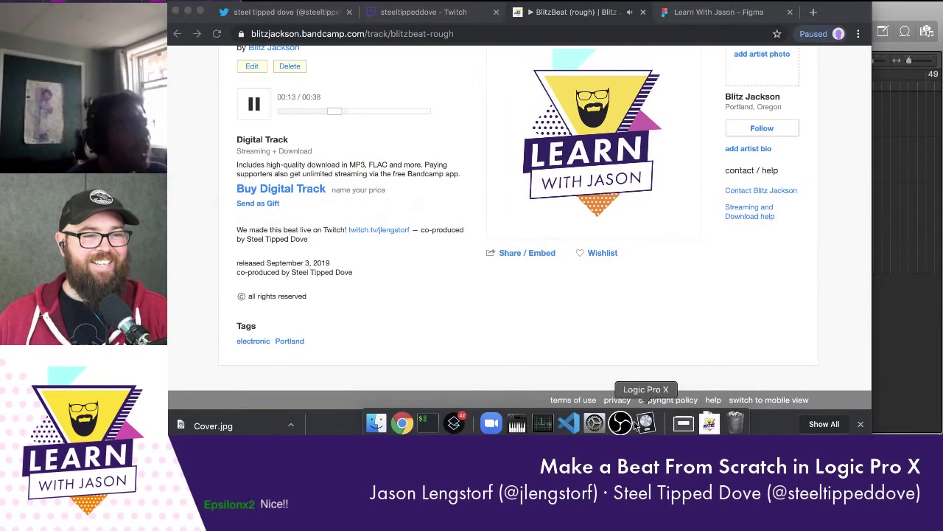
click(376, 423)
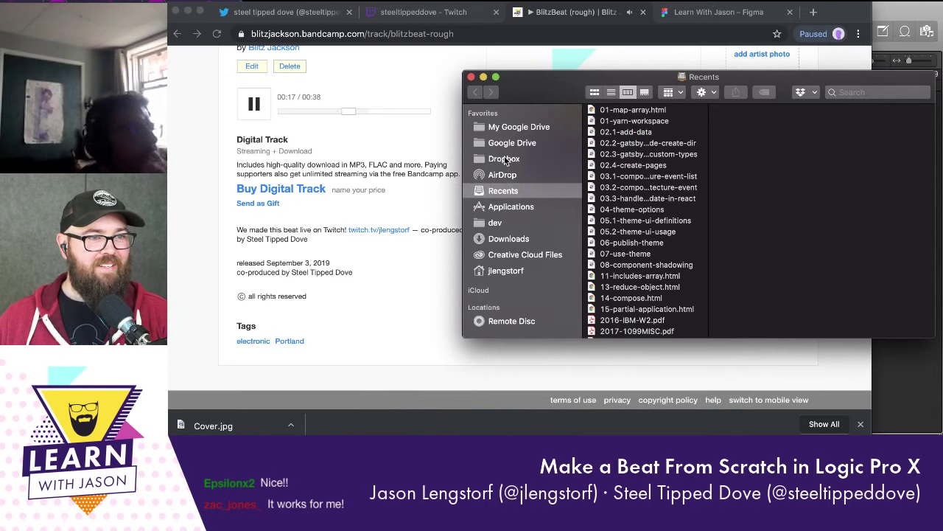
In Finder, browse from the home folder to Music > Logic > BlitzBeat > Bounces
click(497, 272)
scroll(646, 247, down, 5)
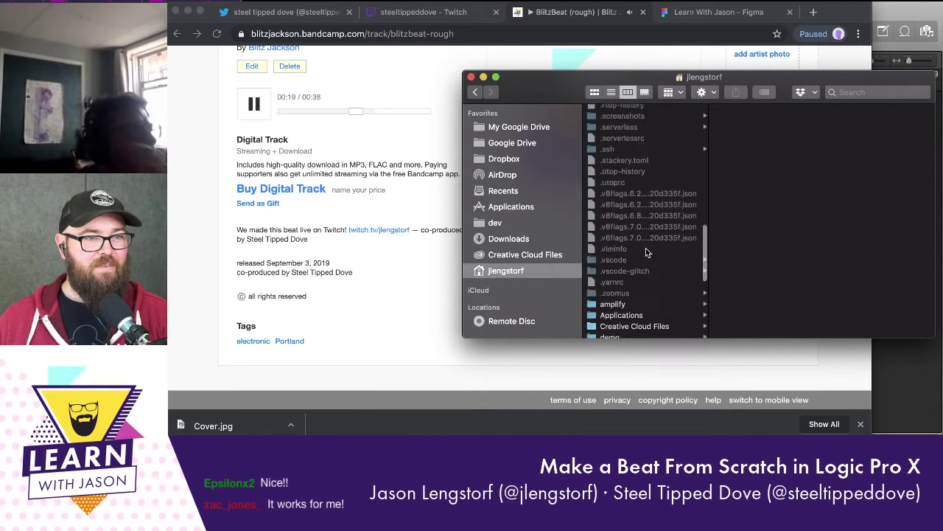
scroll(646, 252, down, 1)
click(611, 246)
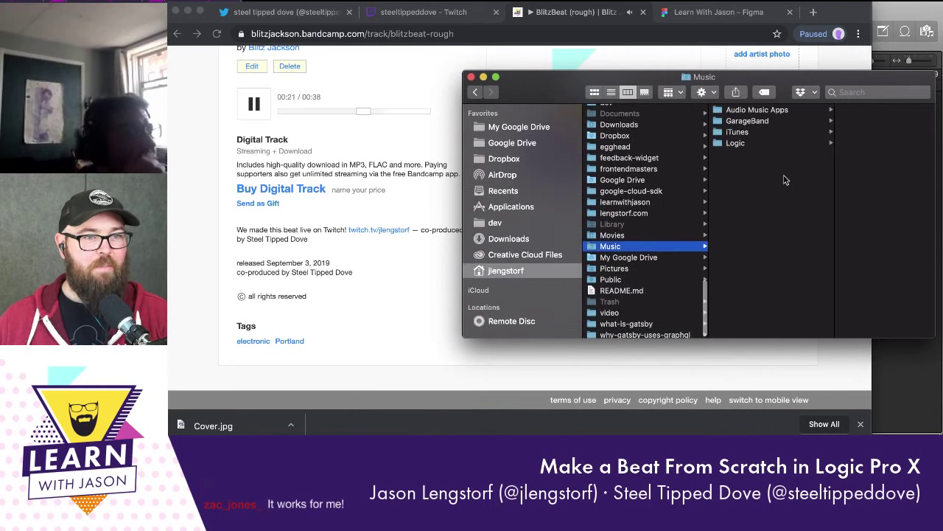
click(781, 143)
click(840, 121)
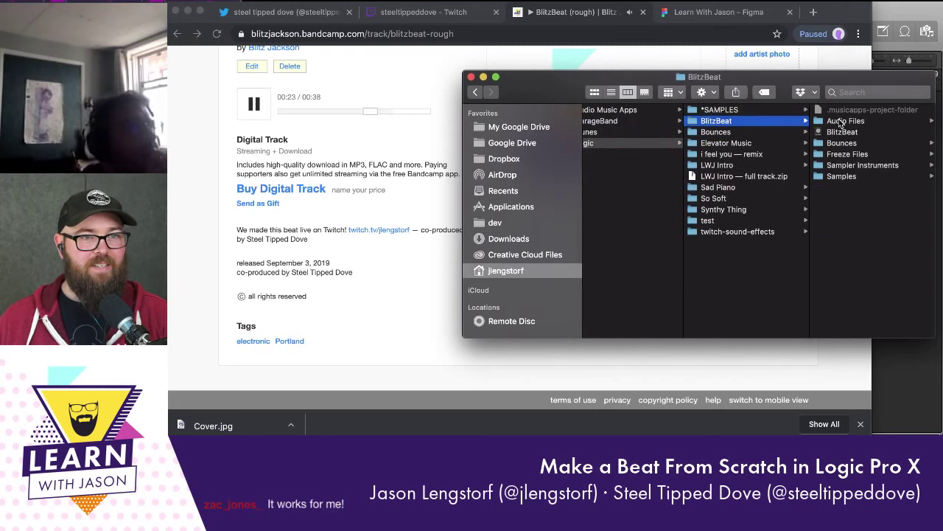
click(841, 143)
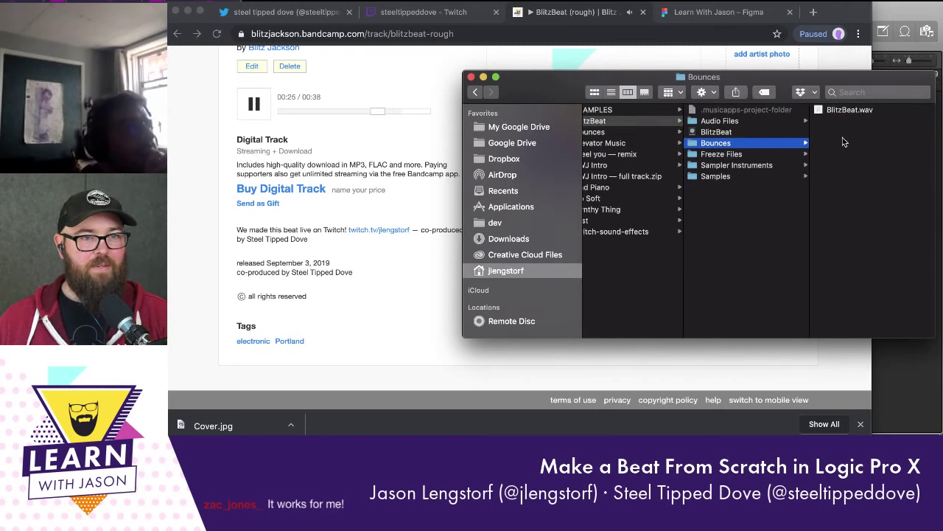
Preview the 13.6 MB BlitzBeat.wav bounce with Quick Look, then return to the Bandcamp track page
click(844, 111)
key(space)
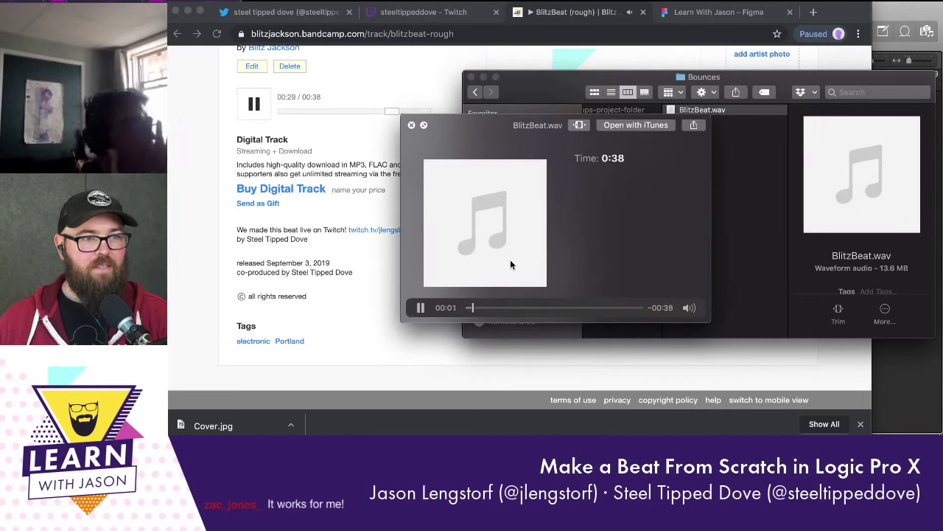
key(space)
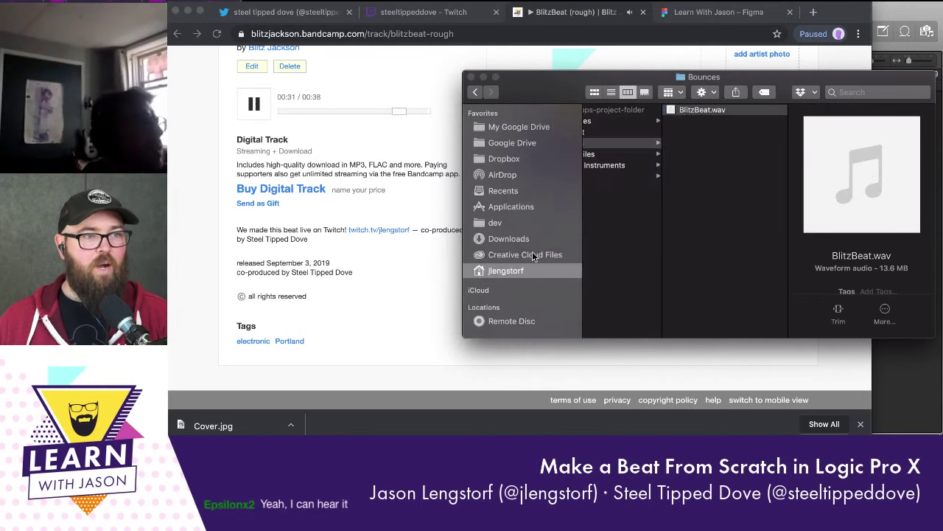
scroll(345, 206, up, 3)
click(357, 218)
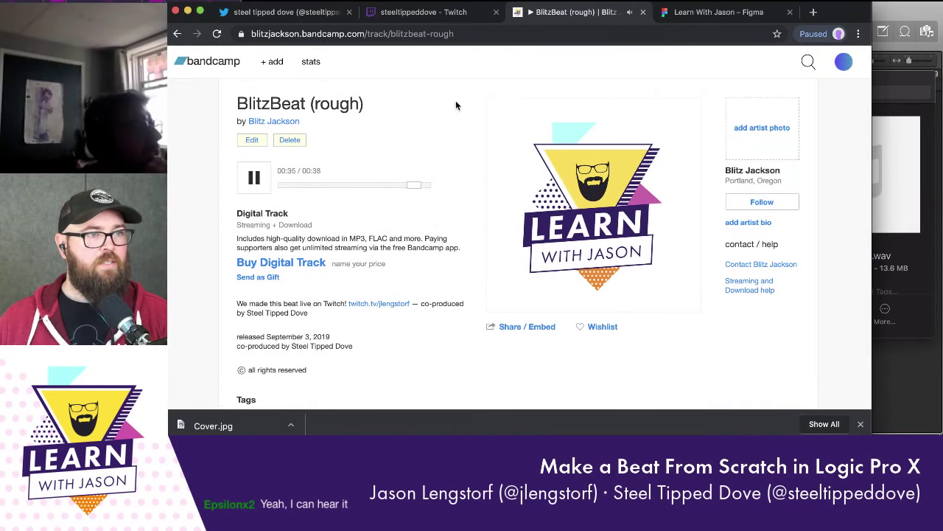
scroll(454, 147, up, 2)
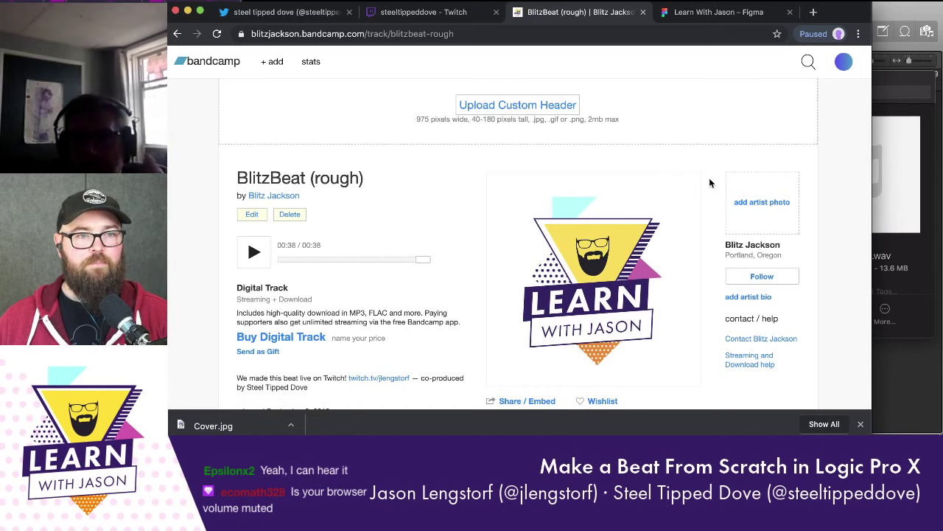
Let BlitzBeat (rough) play through to 0:38, then go to the guest's Twitch channel
scroll(710, 182, down, 2)
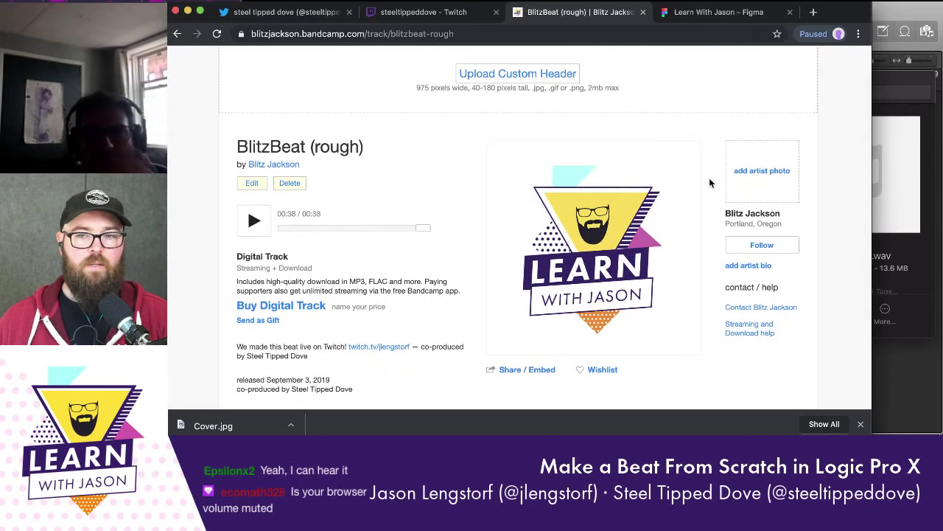
scroll(709, 182, up, 2)
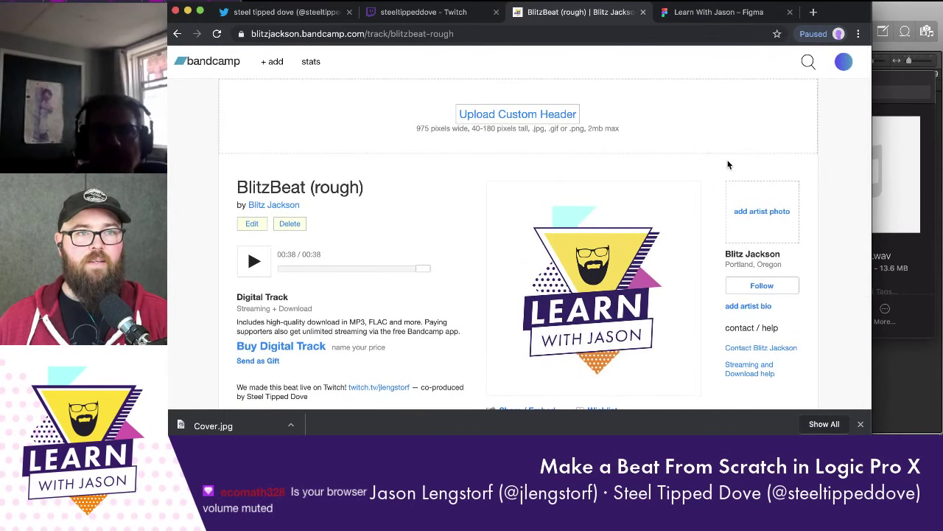
click(383, 14)
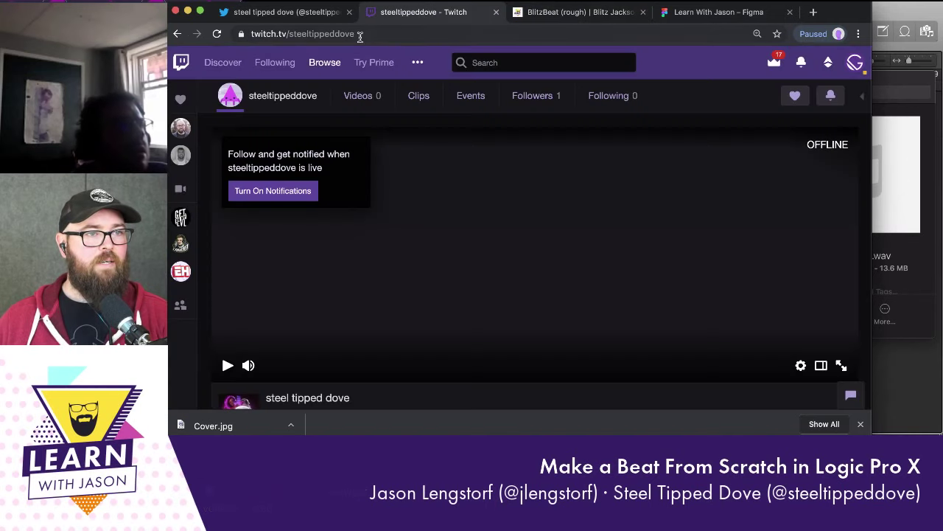
Show the guest's Twitter profile in its own tab, then bring Logic Pro X's BlitzBeat project forward
click(288, 13)
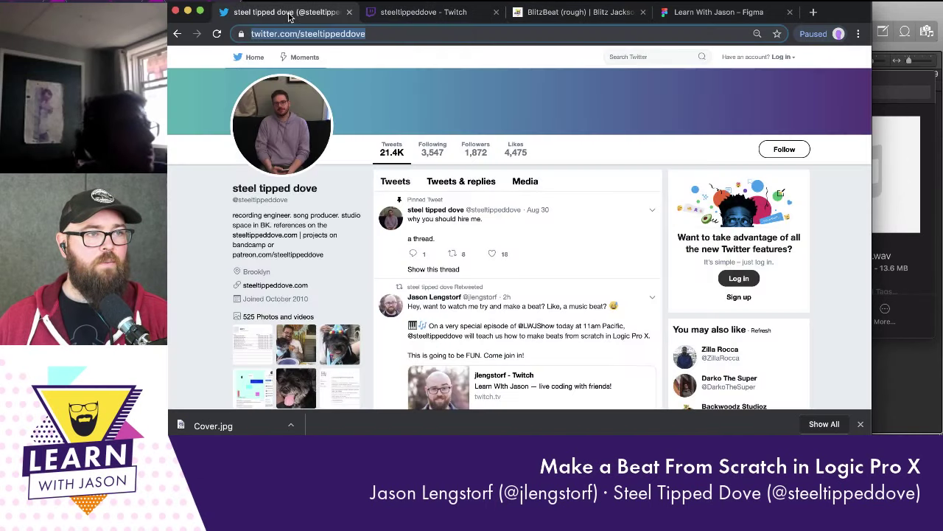
click(407, 20)
click(303, 17)
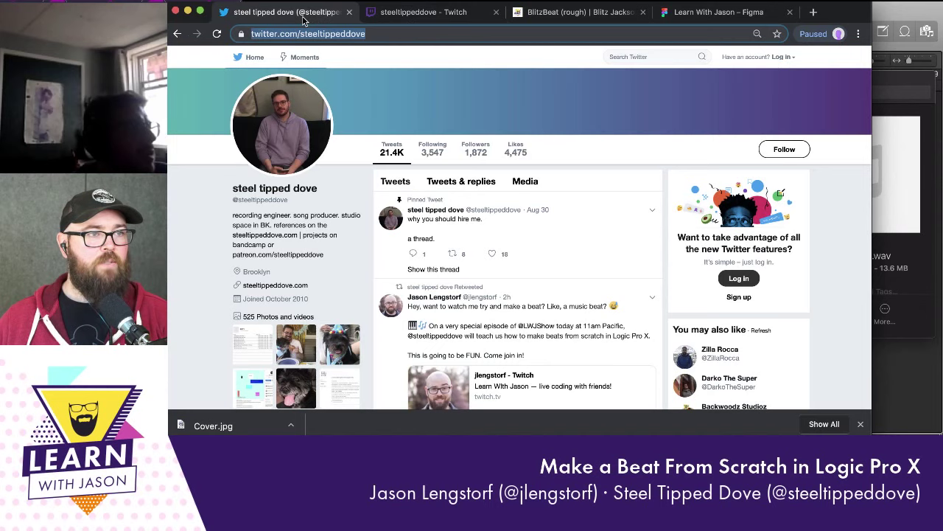
scroll(398, 112, up, 3)
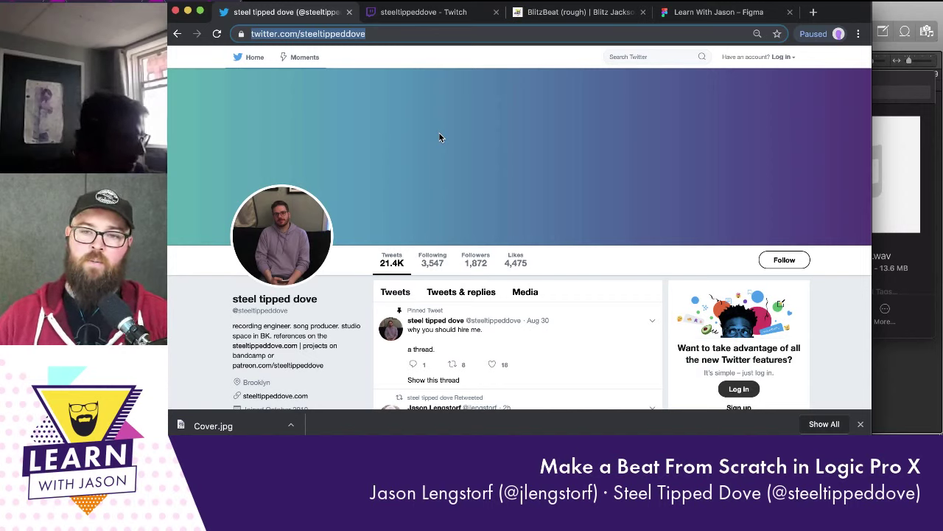
key(super+Tab)
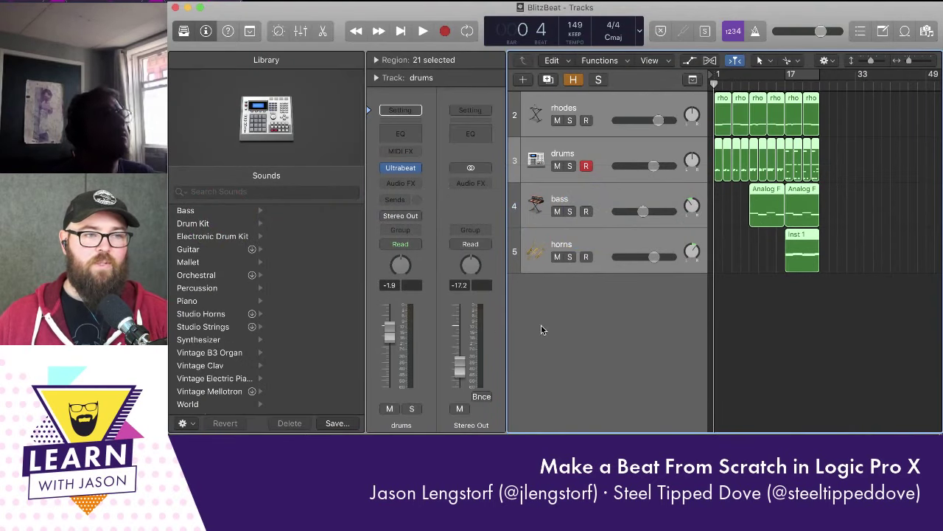
Deselect all BlitzBeat regions in Logic, then return to Chrome with a new blank tab
click(746, 359)
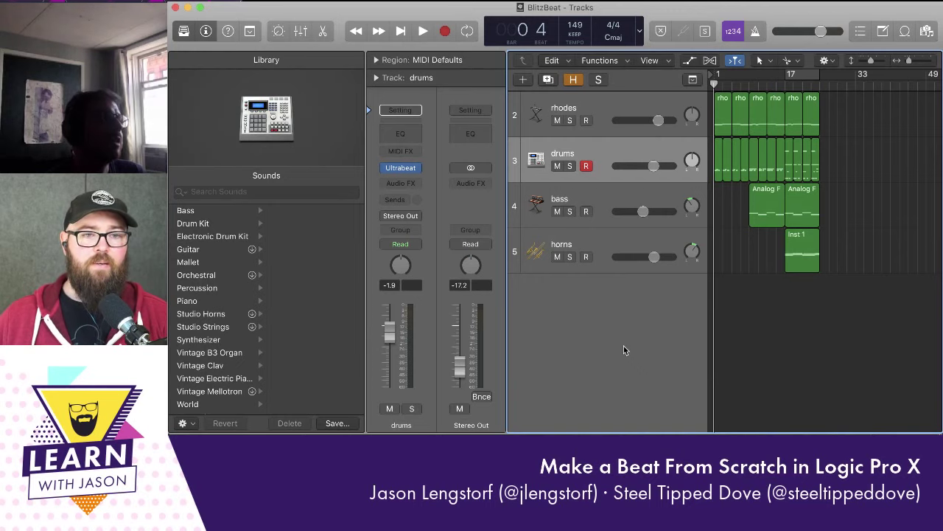
key(super+Tab)
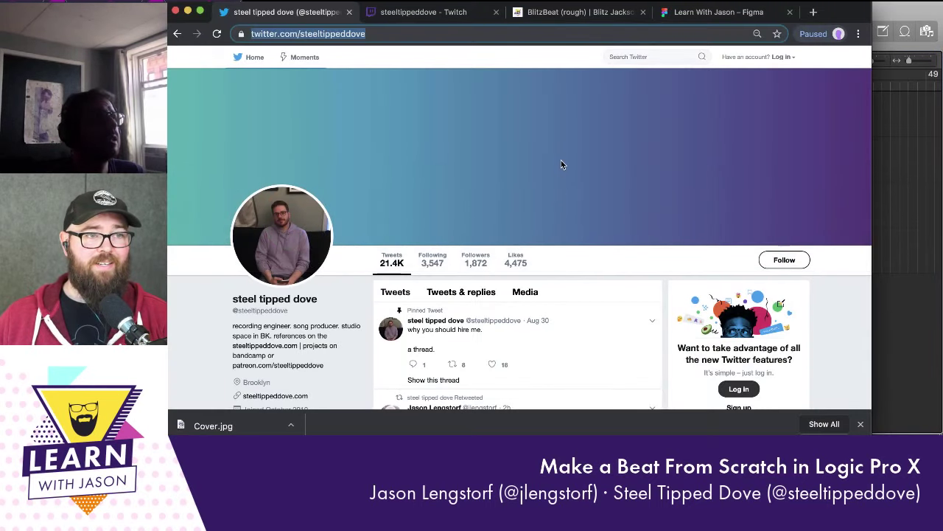
key(super+t)
text(reason daw)
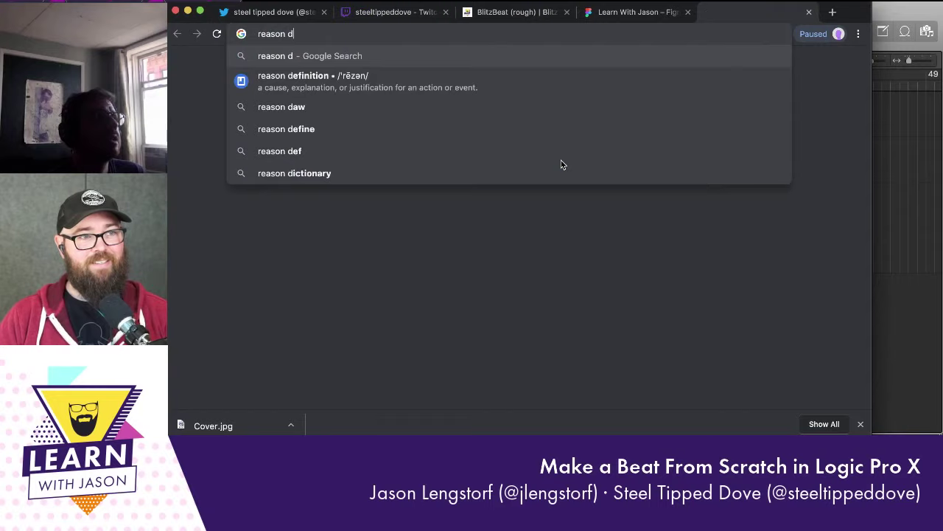
key(Return)
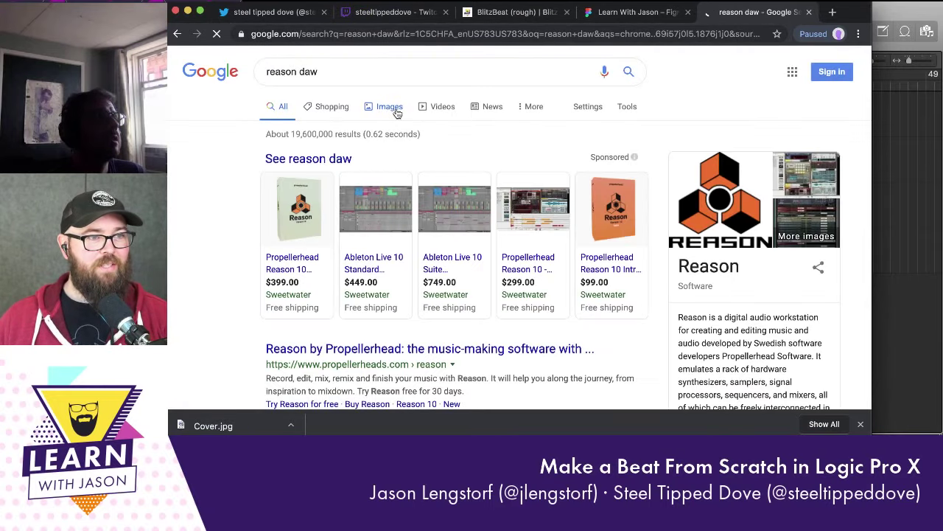
click(393, 109)
scroll(452, 244, down, 3)
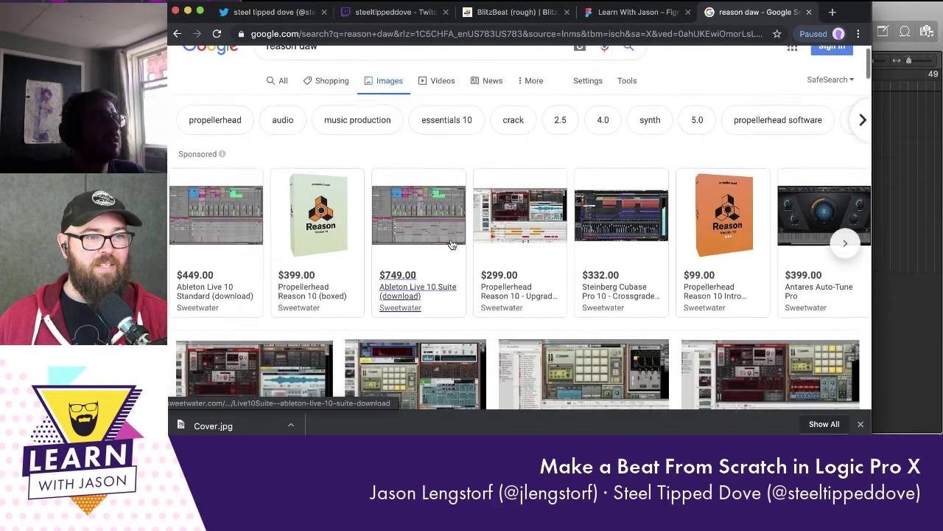
scroll(452, 245, down, 5)
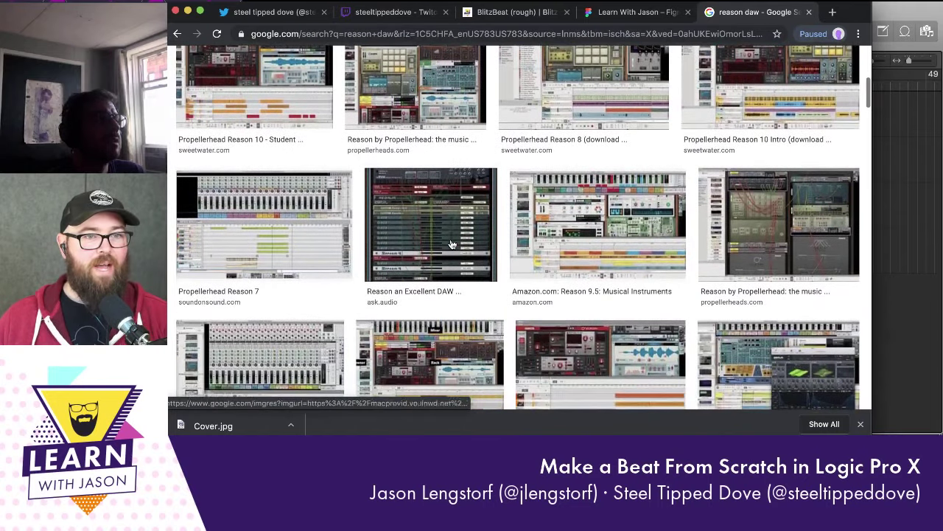
click(774, 221)
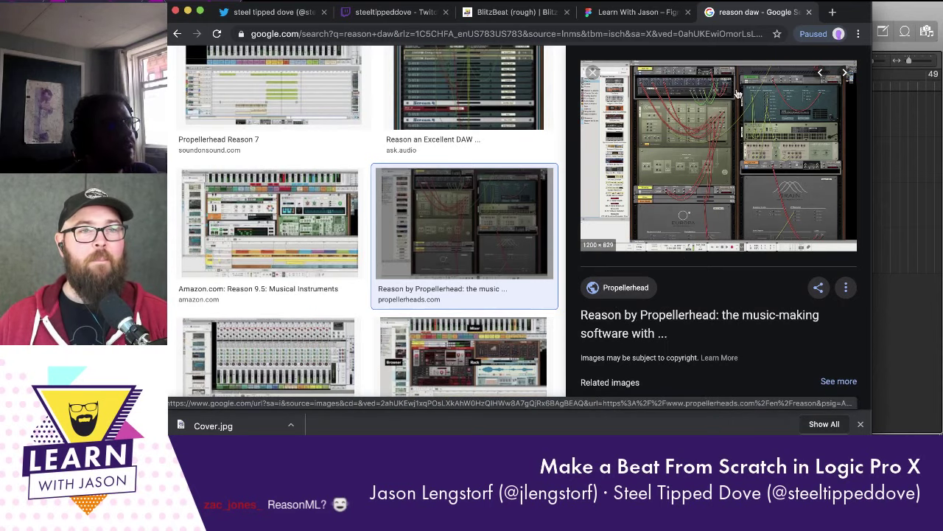
click(809, 12)
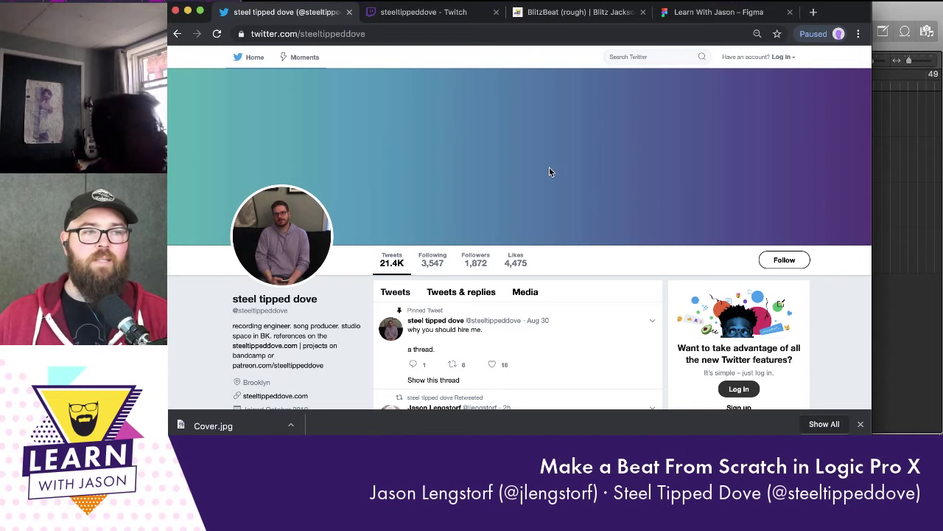
Open the guest's Patreon page from their Twitter bio and copy its address
click(277, 371)
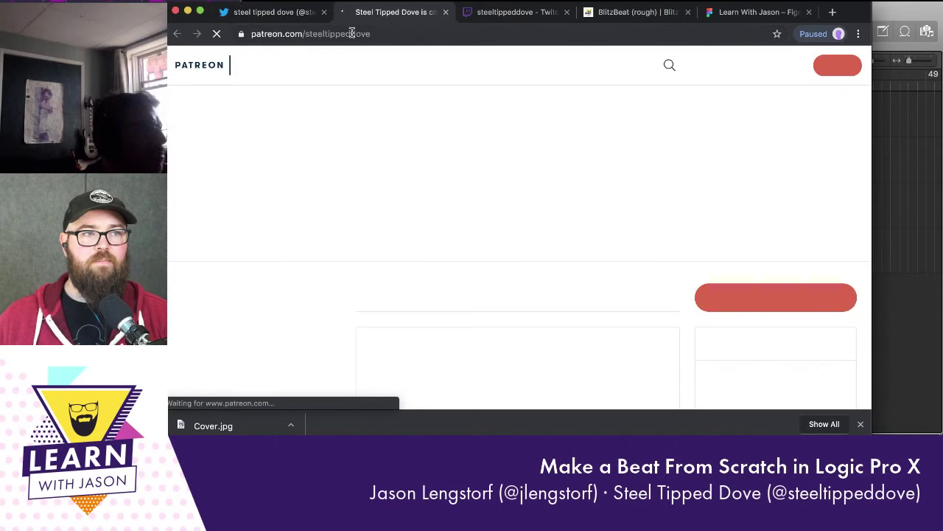
click(353, 34)
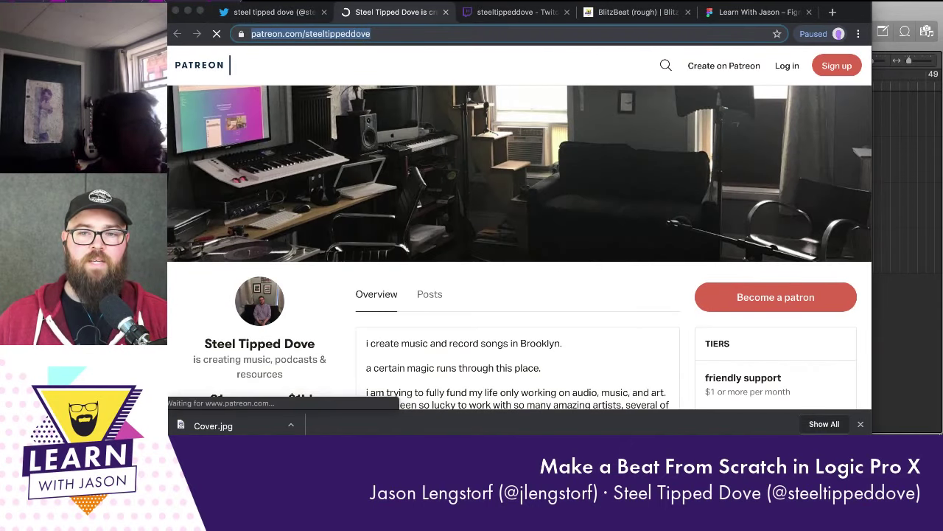
key(super+Tab)
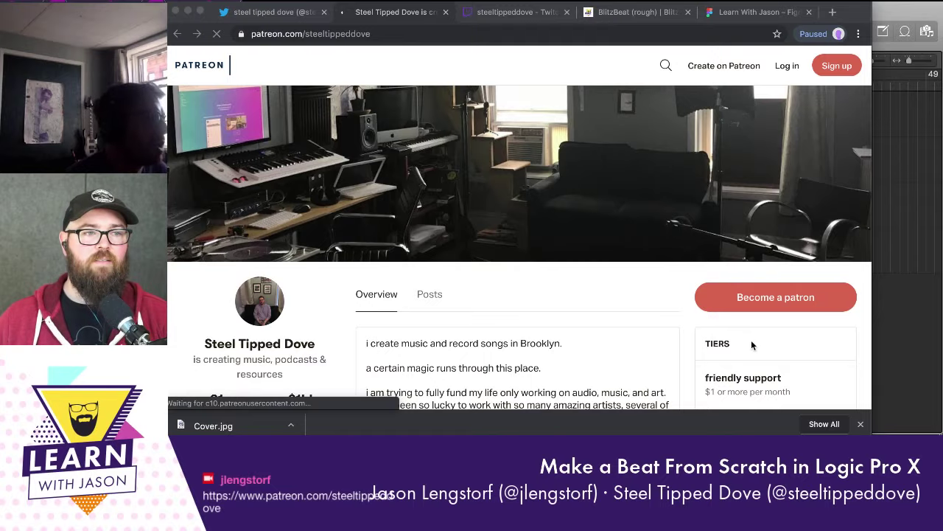
scroll(548, 252, down, 5)
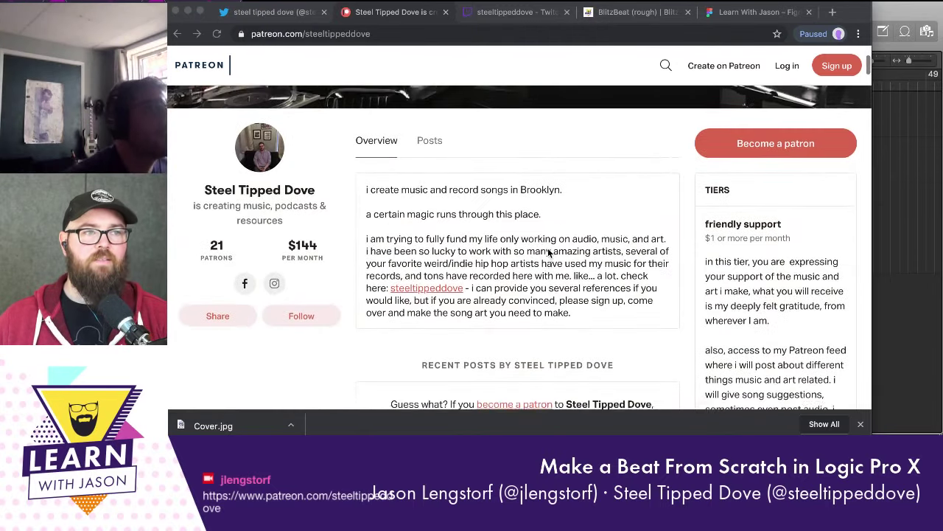
scroll(548, 251, down, 10)
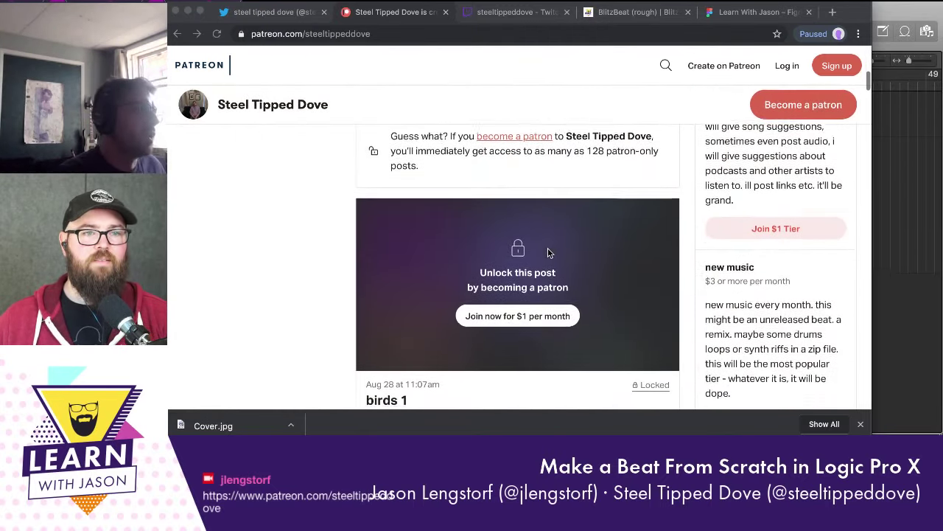
scroll(548, 253, up, 15)
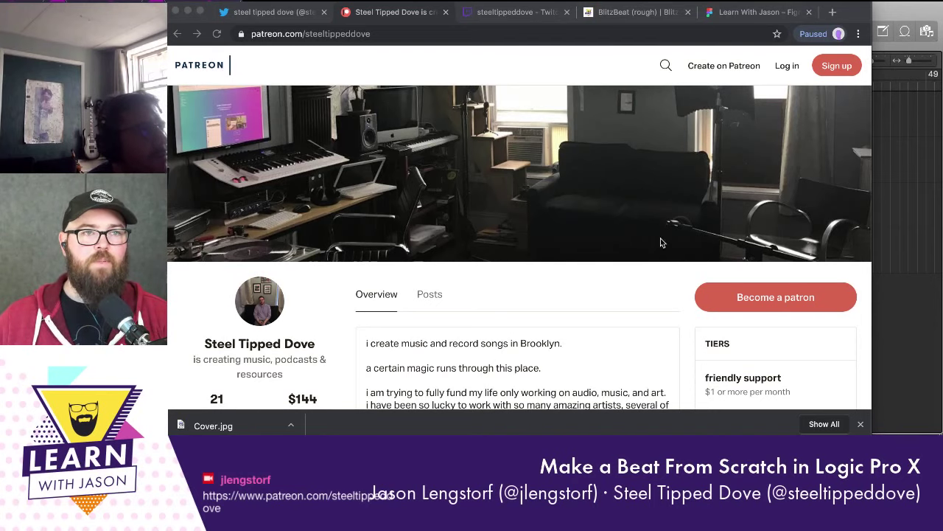
Load learnwithjason.dev in a new tab
key(super+t)
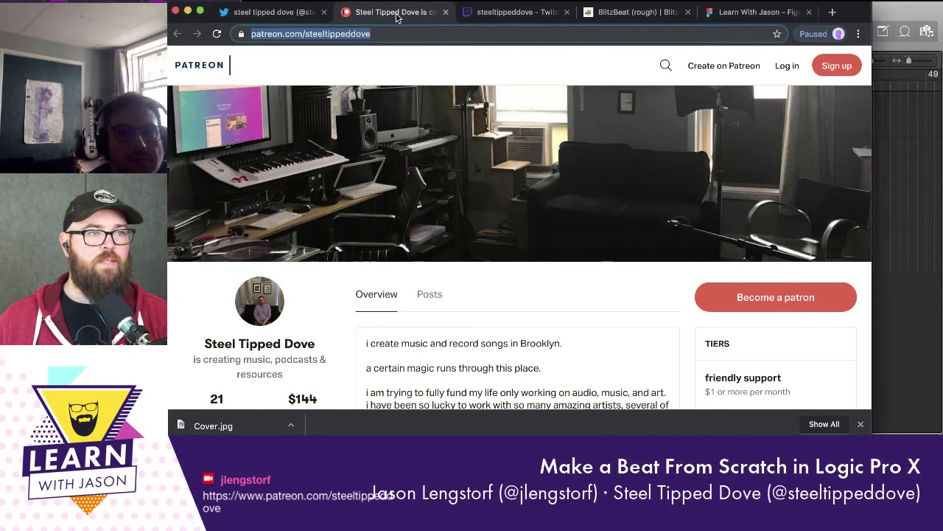
text(learn)
key(Return)
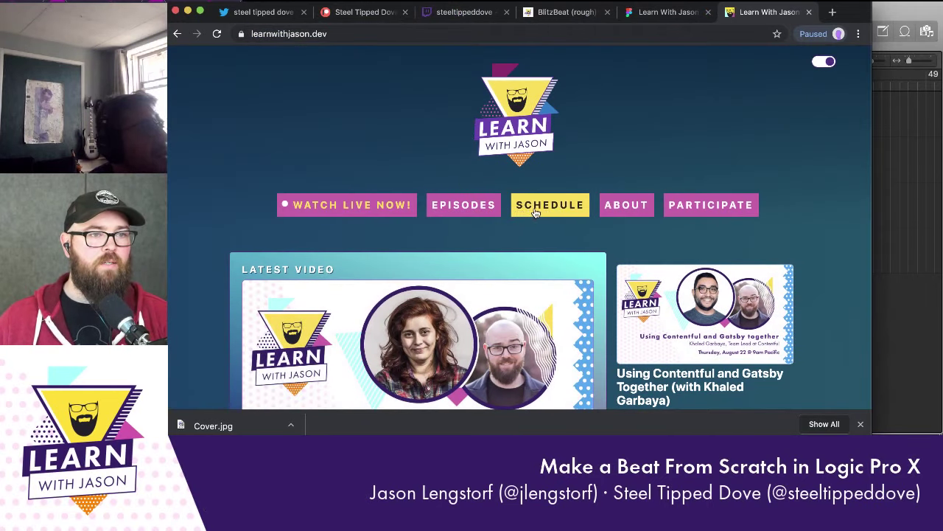
Browse the Learn With Jason schedule, starting from the September 4 Strapi-for-Gatsby episode
click(549, 213)
scroll(626, 265, down, 3)
scroll(626, 269, up, 1)
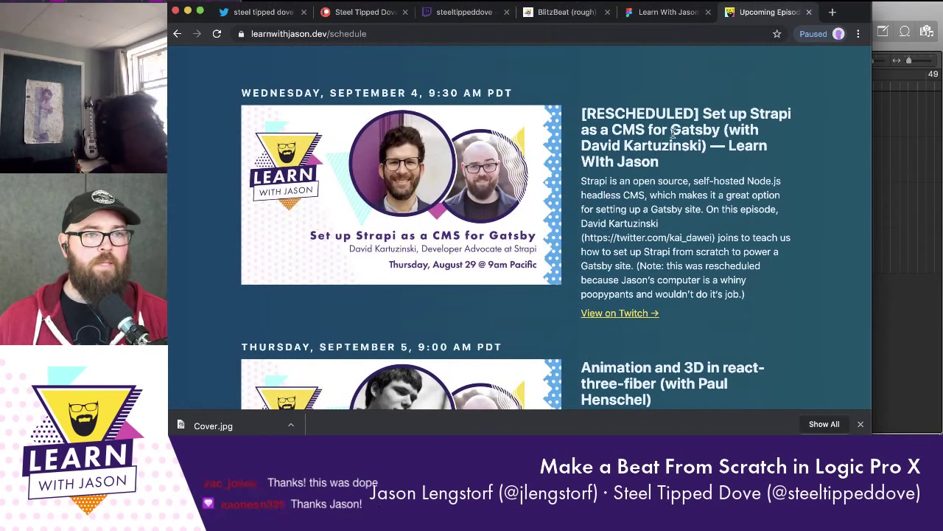
scroll(708, 227, down, 1)
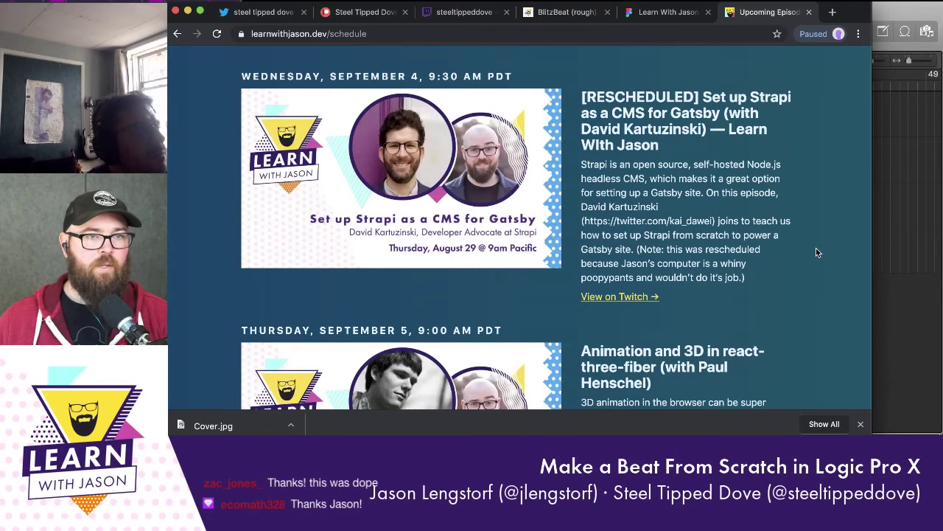
scroll(798, 251, down, 3)
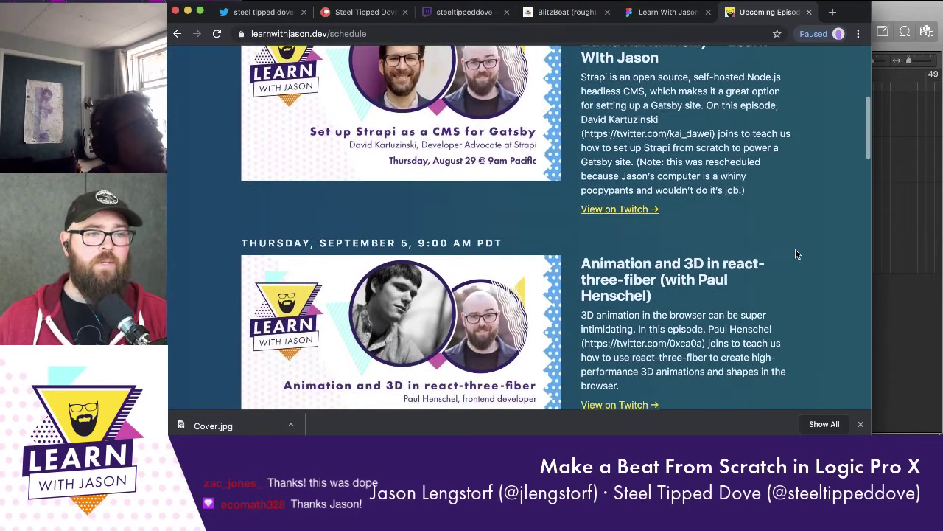
scroll(689, 302, down, 1)
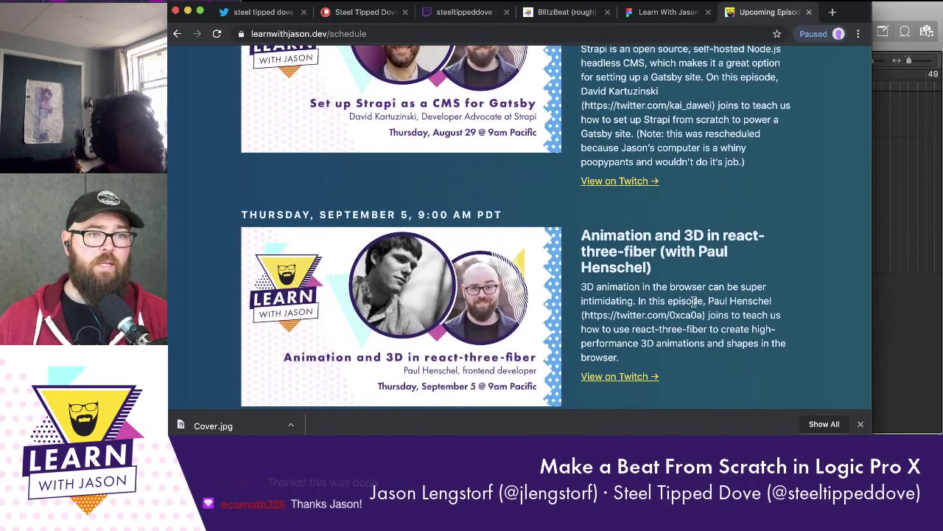
scroll(796, 291, down, 7)
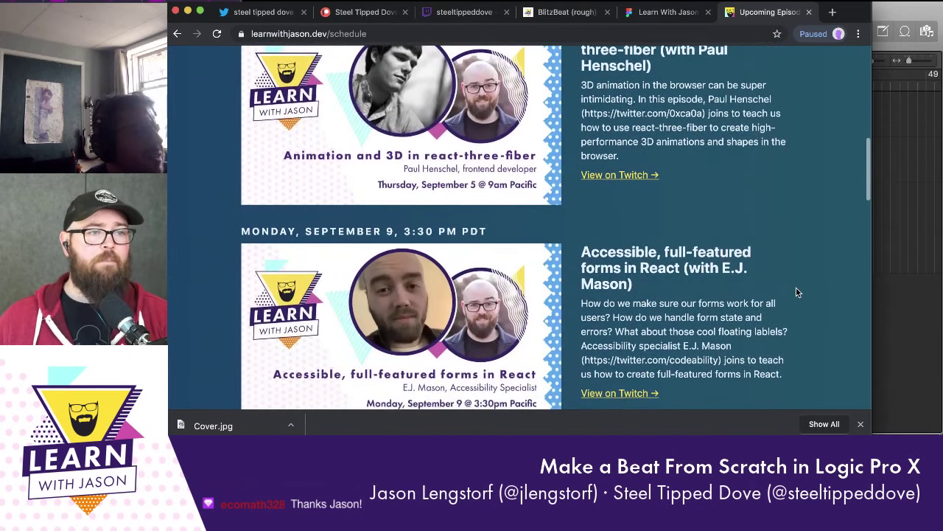
scroll(796, 292, down, 1)
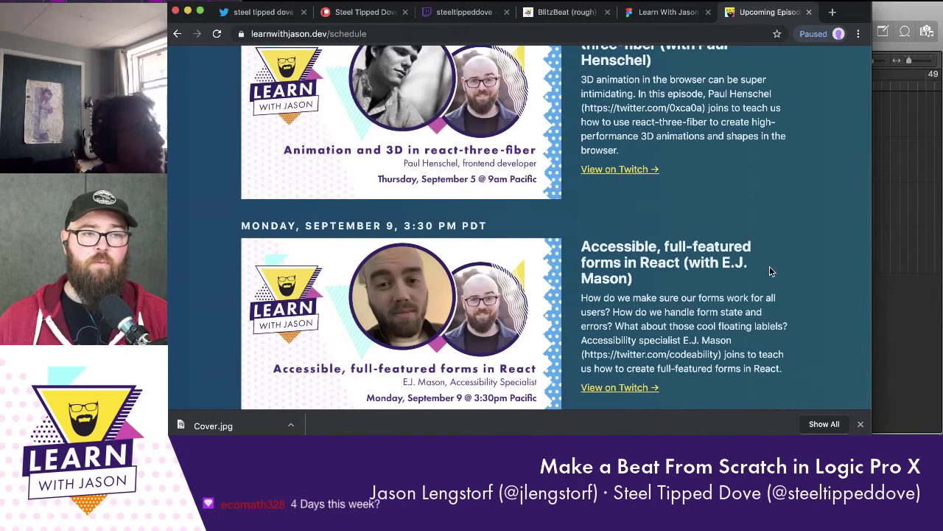
scroll(769, 271, up, 1)
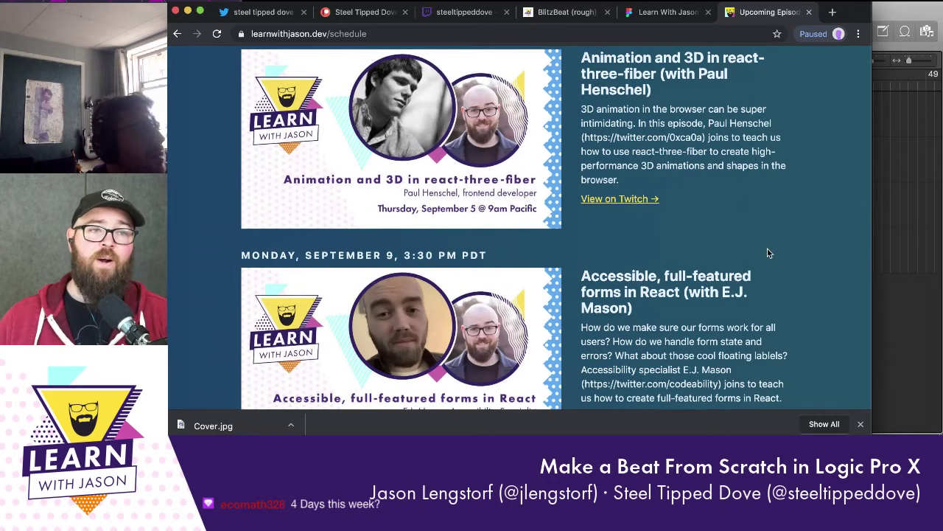
scroll(767, 249, up, 10)
scroll(767, 248, up, 4)
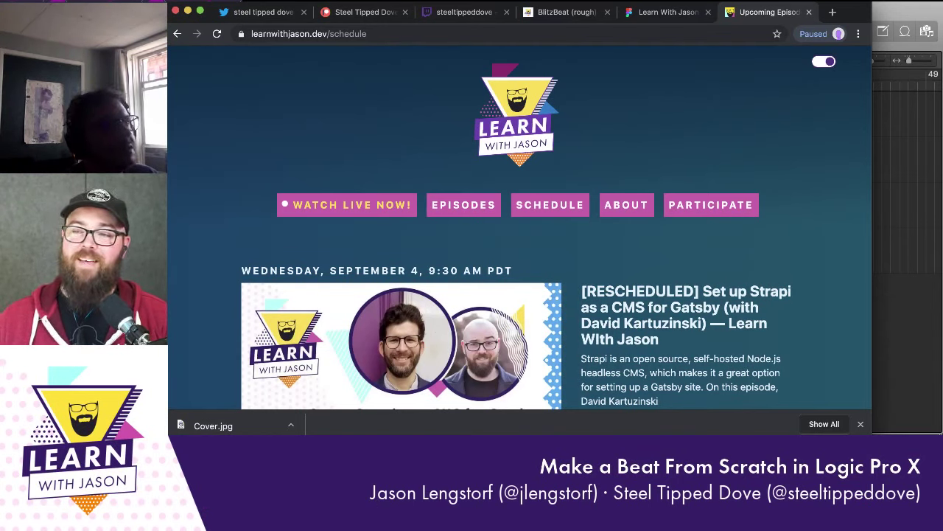
key(super+Tab)
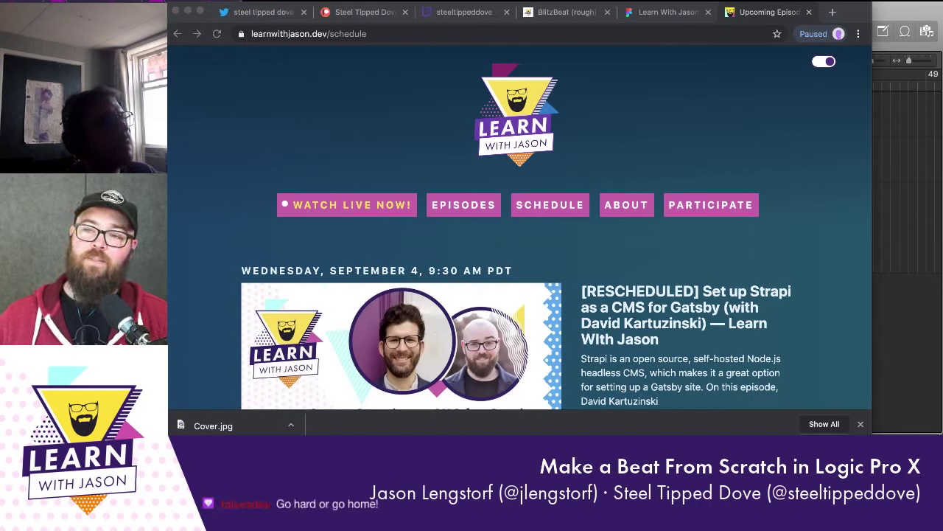